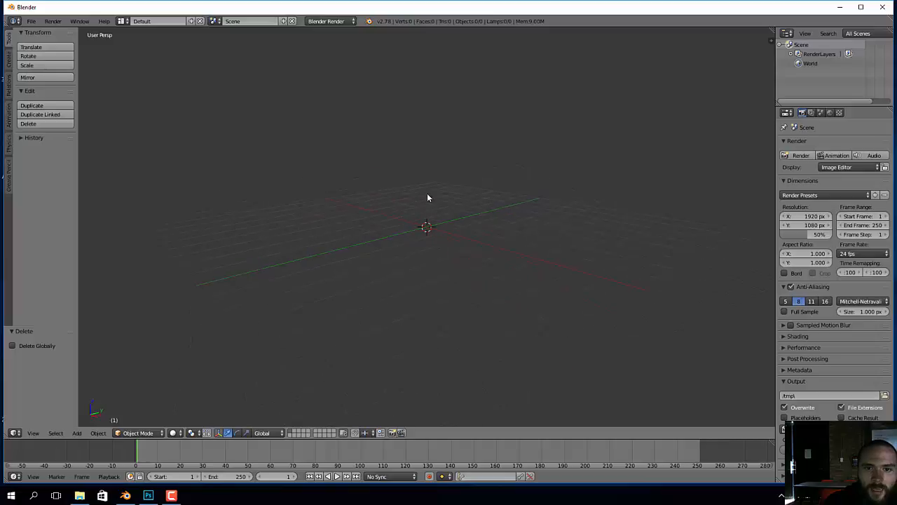
Step: Maximize the Blender window and open 01.blend from the twotales (E:) drive
double_click(252, 7)
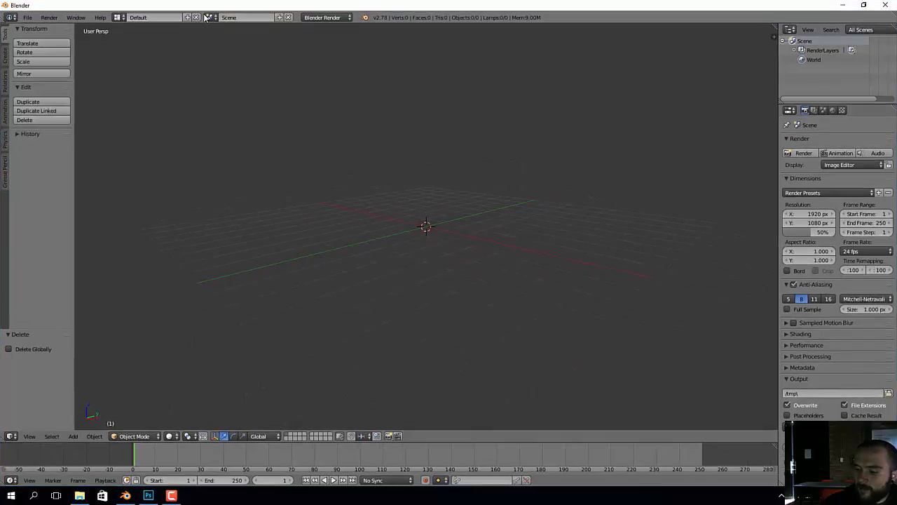
left_click(28, 17)
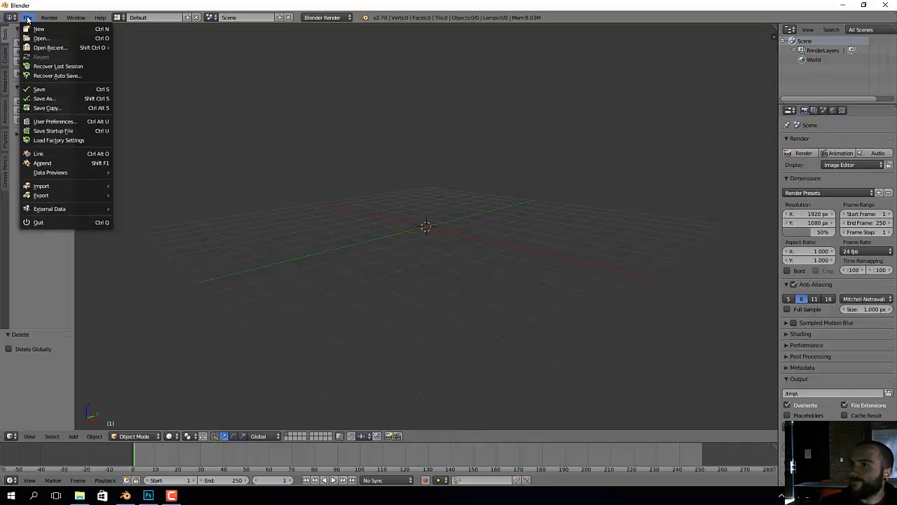
left_click(40, 38)
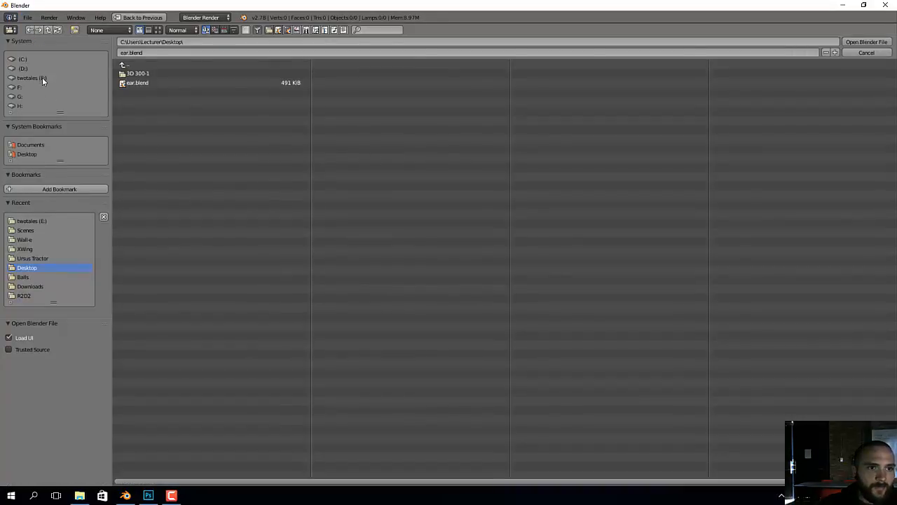
left_click(41, 78)
double_click(195, 111)
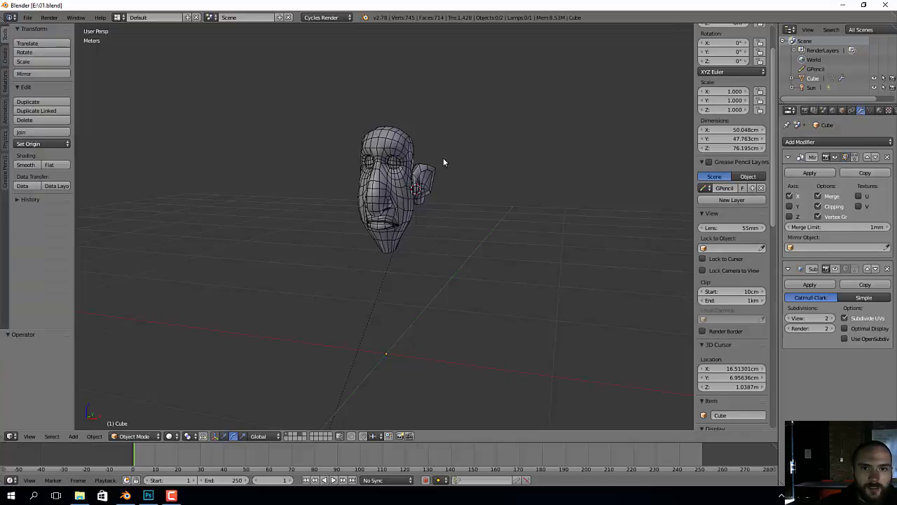
Step: Select the head and enable Optimal Display on its subdivision surface modifier, leaving the head deselected
right_click(422, 172)
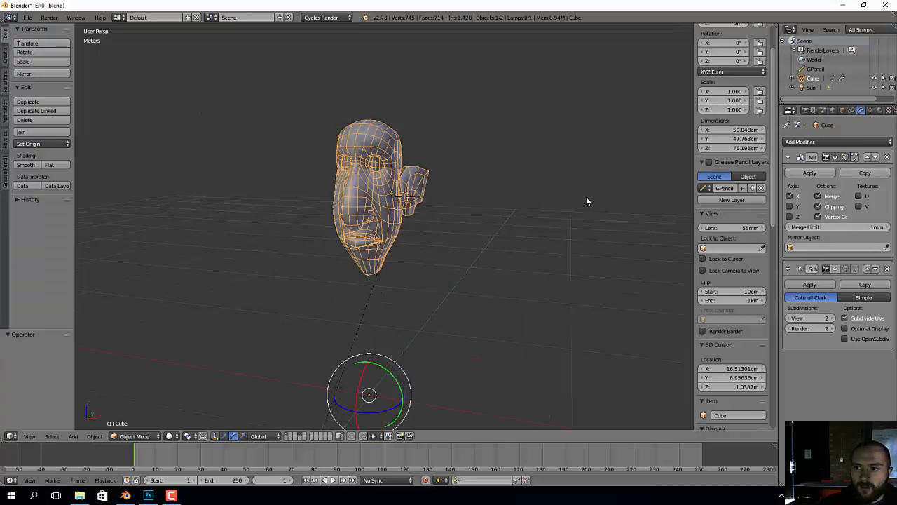
left_click(842, 329)
scroll(416, 175, "up", 6)
middle_click_drag(415, 174, 471, 137)
key("a")
Step: Hide the head to examine the side and front reference drawings, and show the head again
key("KP_1")
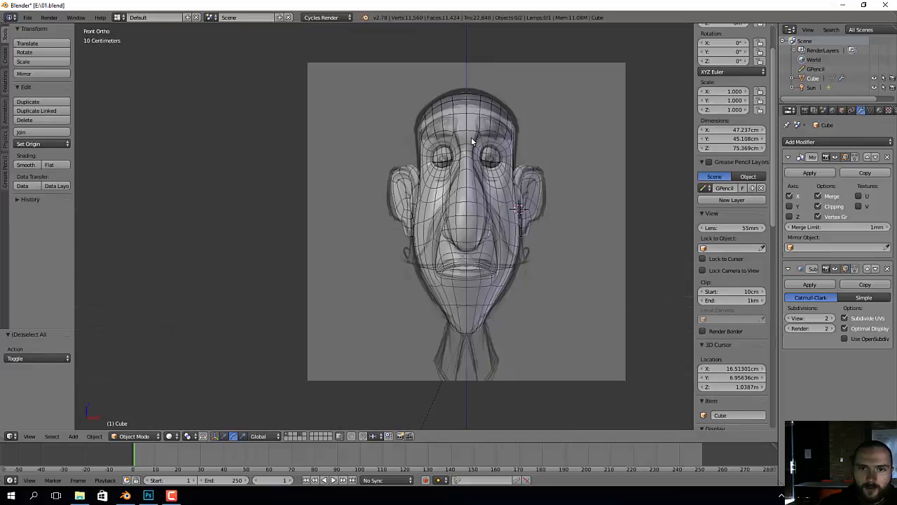
left_click(876, 78)
key("KP_3")
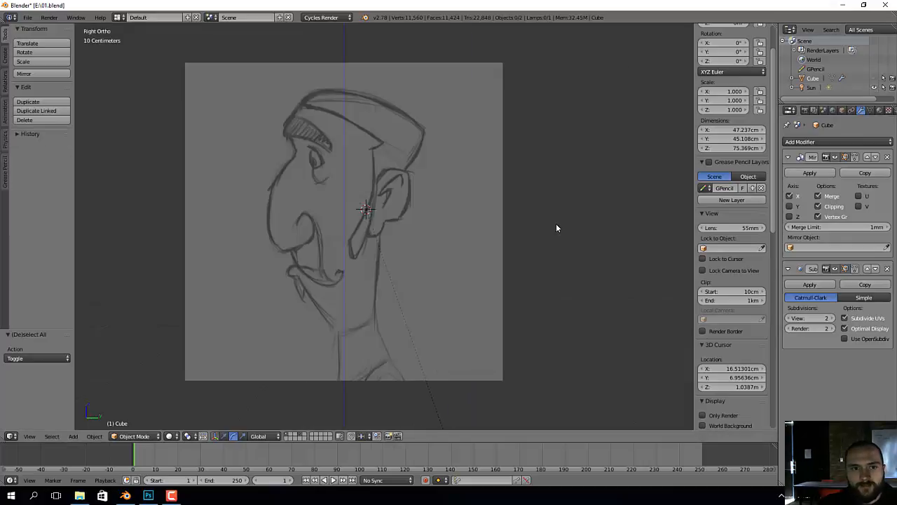
key("KP_1")
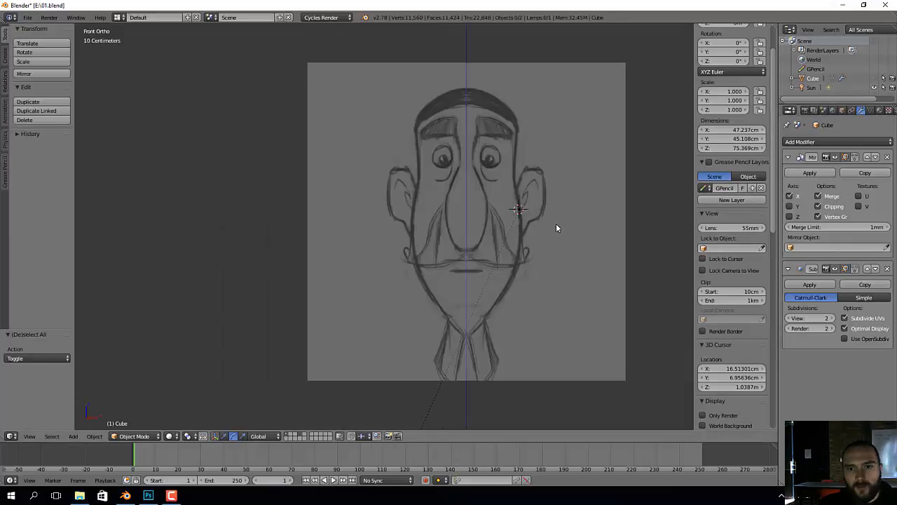
left_click(875, 78)
Step: Put the head mesh into Edit Mode and add face selection to the active select mode
middle_click_drag(531, 213, 460, 219)
scroll(460, 218, "up", 4)
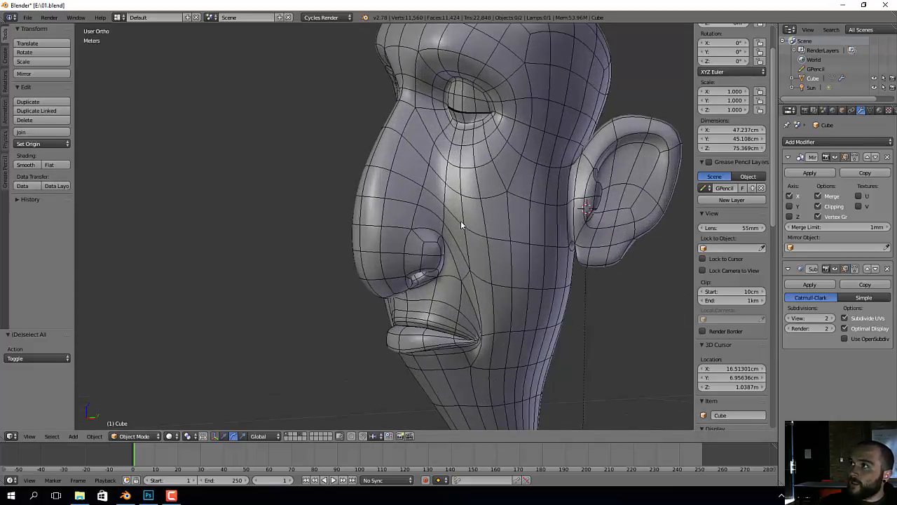
middle_click_drag(461, 220, 445, 281, "shift")
middle_click_drag(407, 363, 471, 191)
key("Tab")
scroll(483, 320, "down", 1)
key("shift+3")
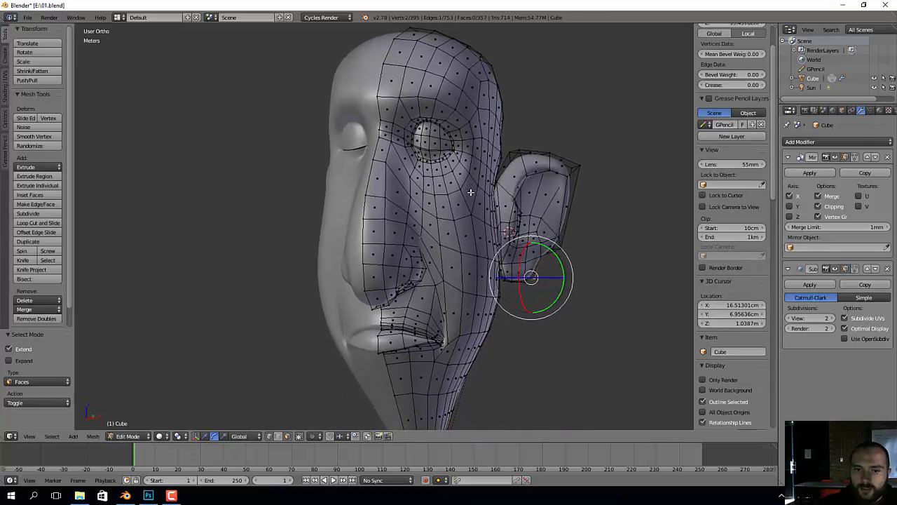
Step: Highlight the face loops around the eye in turn, from the eyelid rim out to the brow and cheek
scroll(485, 189, "up", 1)
middle_click_drag(485, 173, 493, 225, "shift")
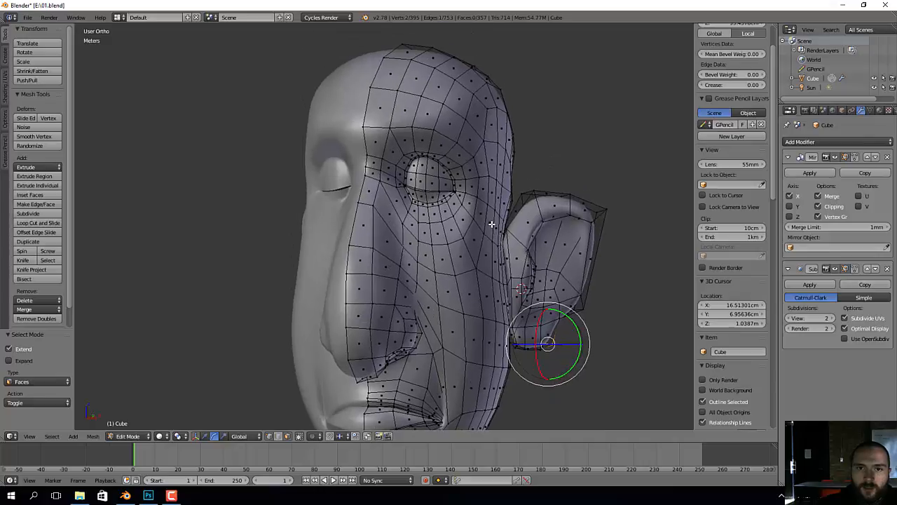
right_click(452, 150, "alt")
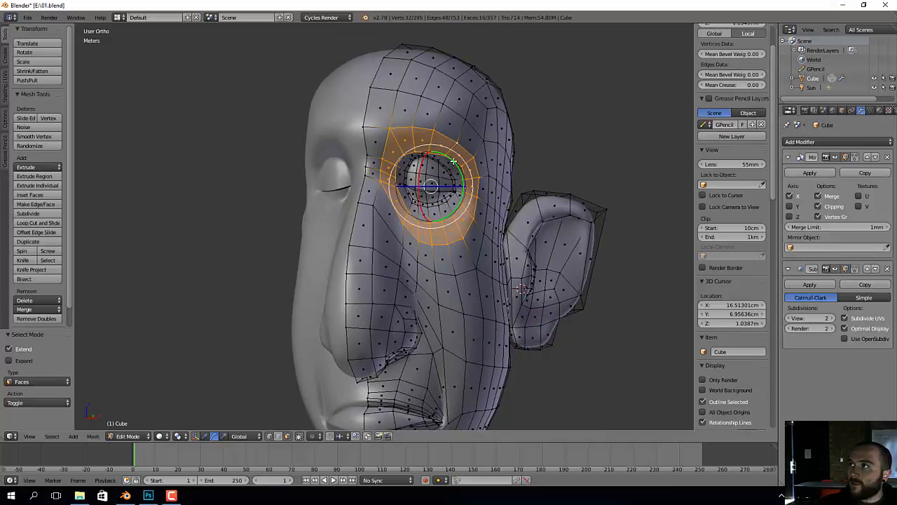
scroll(427, 230, "up", 4)
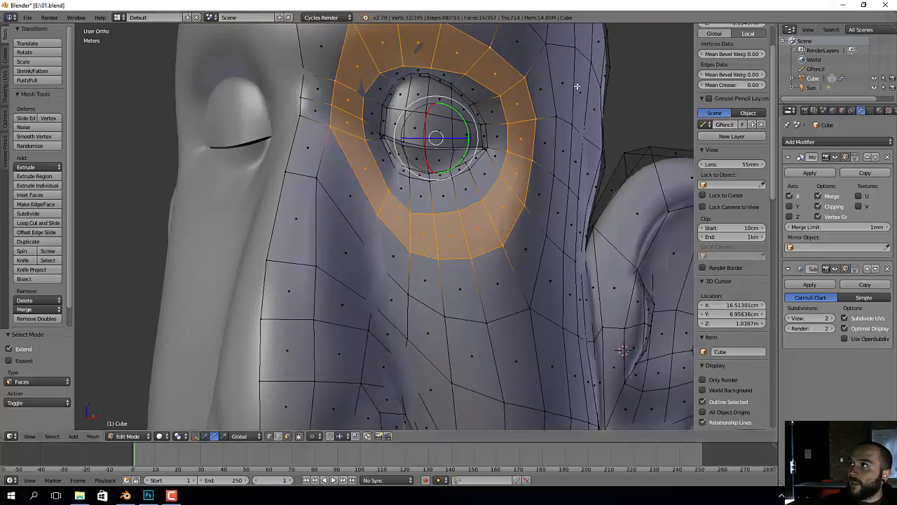
right_click(461, 201, "alt")
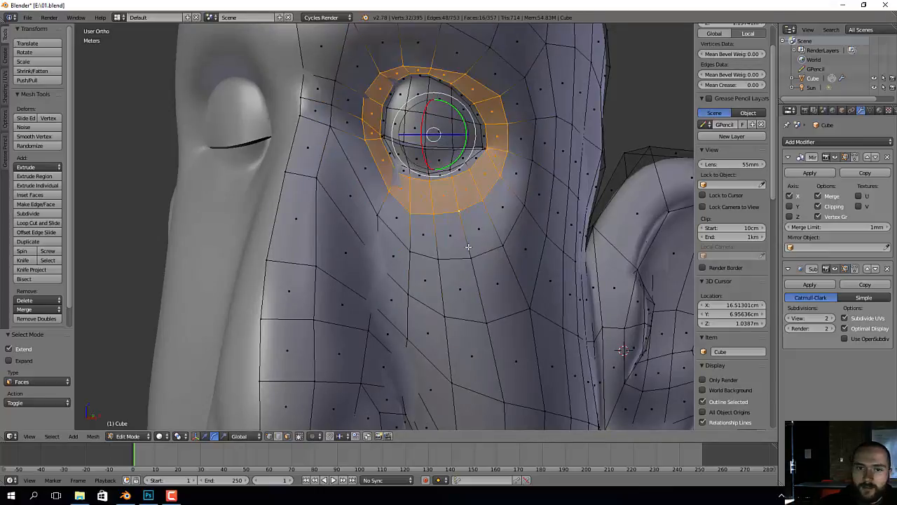
middle_click_drag(457, 191, 454, 214, "shift")
right_click(464, 210, "alt")
scroll(467, 230, "down", 1)
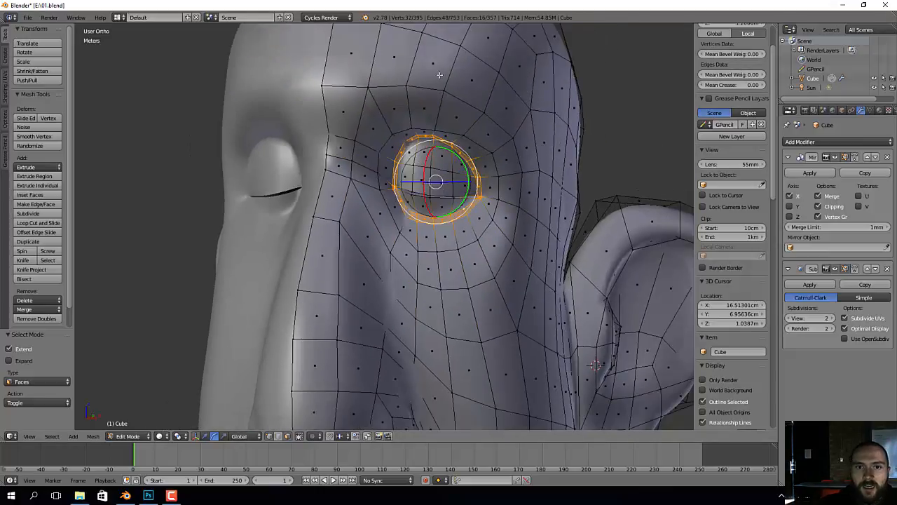
right_click(448, 82, "alt")
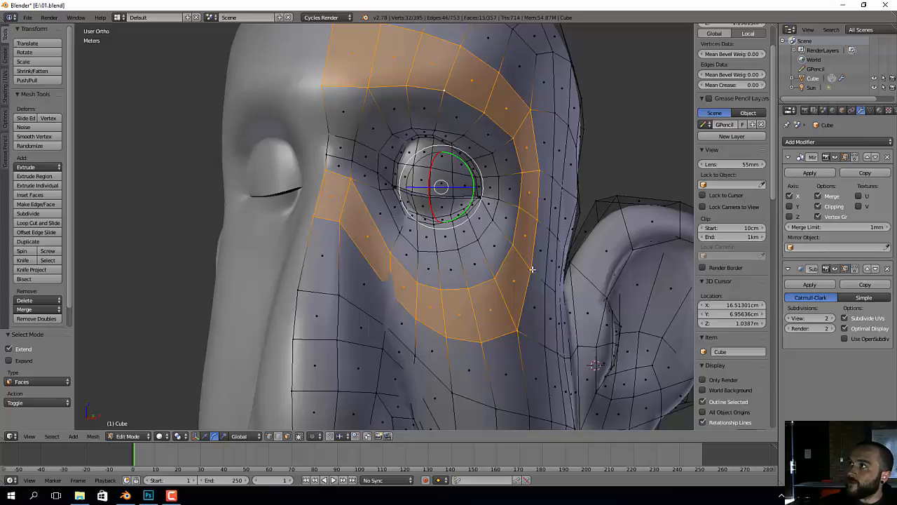
Step: Highlight the face loops around the lips, and the loop running from the nose around the mouth corner
scroll(477, 297, "down", 2)
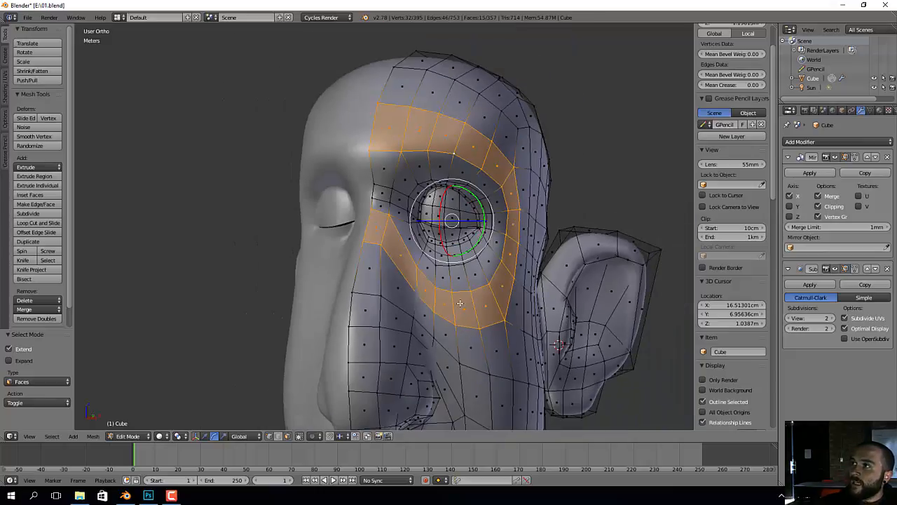
middle_click_drag(460, 319, 443, 175, "shift")
scroll(443, 175, "up", 1)
middle_click_drag(461, 280, 458, 216, "shift")
scroll(447, 273, "up", 2)
scroll(435, 278, "up", 1)
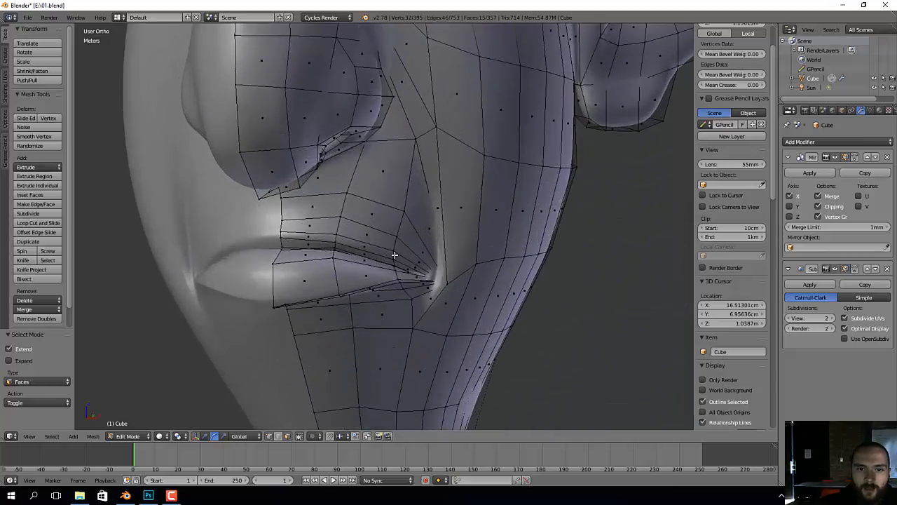
right_click(397, 255, "alt")
mouse_move(411, 300)
middle_mouse_down()
mouse_move(415, 230)
mouse_move(399, 287)
middle_mouse_up()
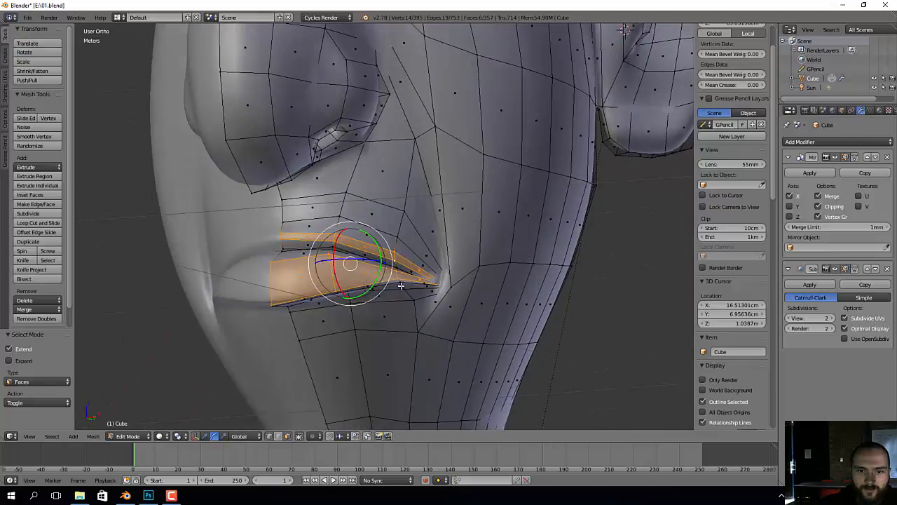
right_click(401, 285, "alt")
right_click(415, 297, "alt")
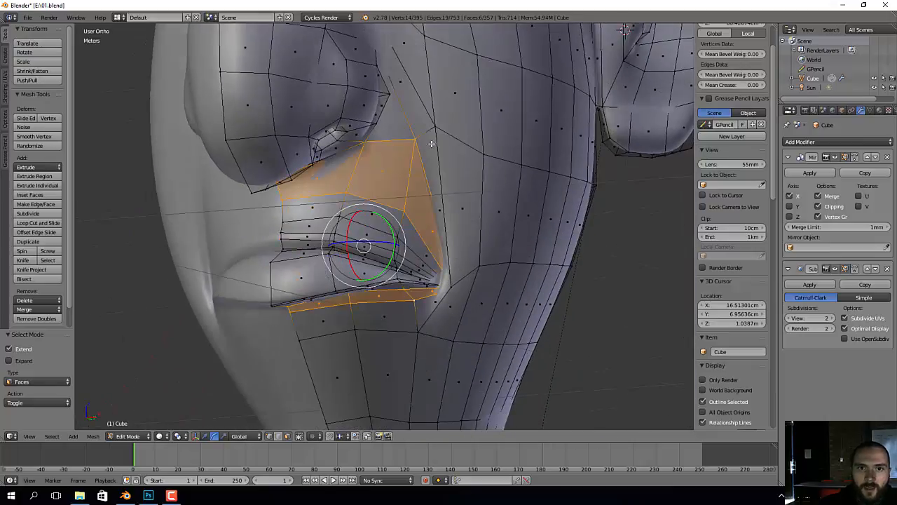
middle_click_drag(431, 130, 334, 210)
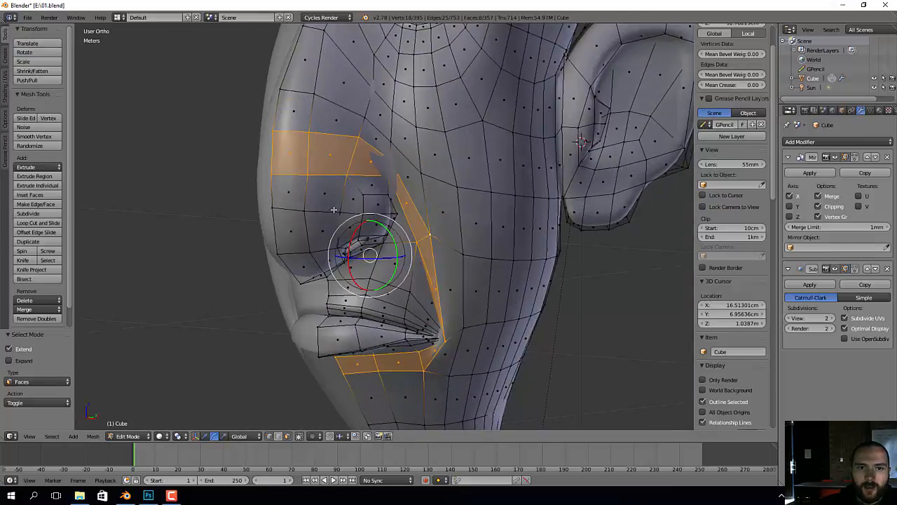
Step: Return the mesh to Object Mode and select the head
middle_click_drag(337, 366, 471, 221)
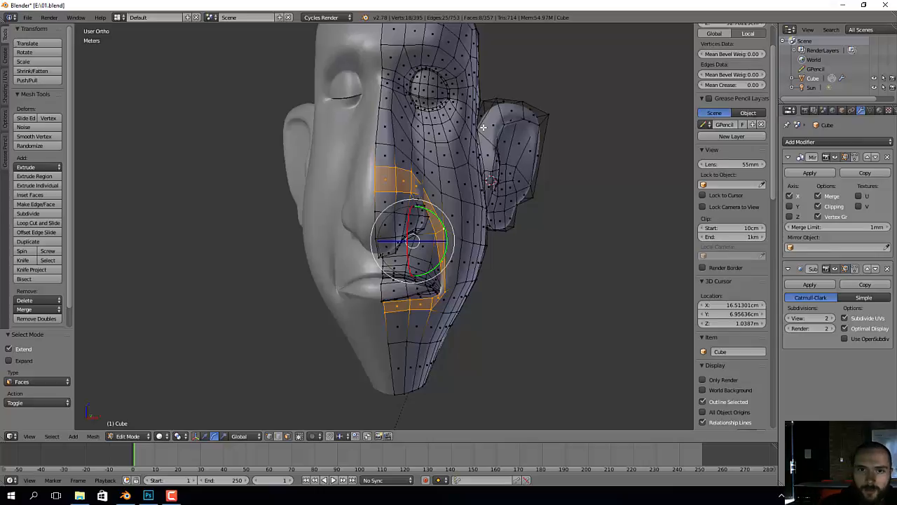
middle_click_drag(483, 127, 452, 154)
key("Tab")
scroll(448, 210, "up", 2)
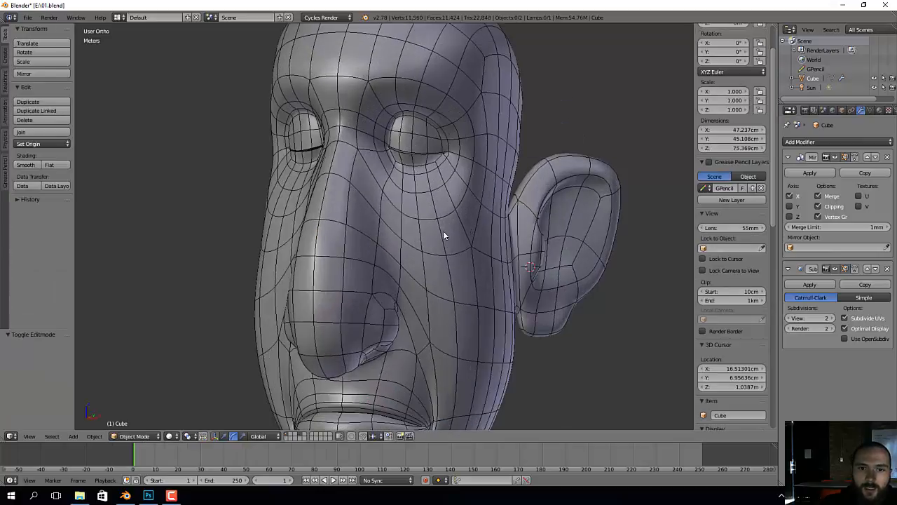
scroll(404, 134, "up", 6)
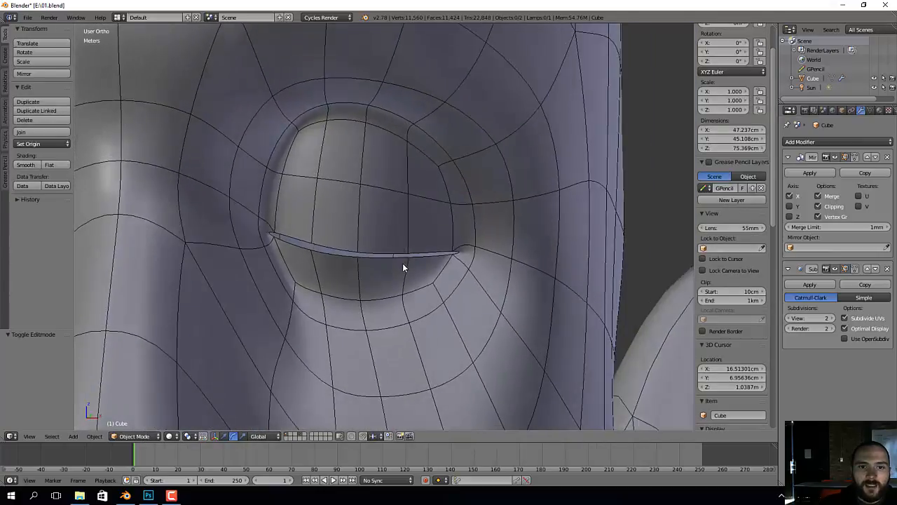
middle_click_drag(403, 267, 398, 257)
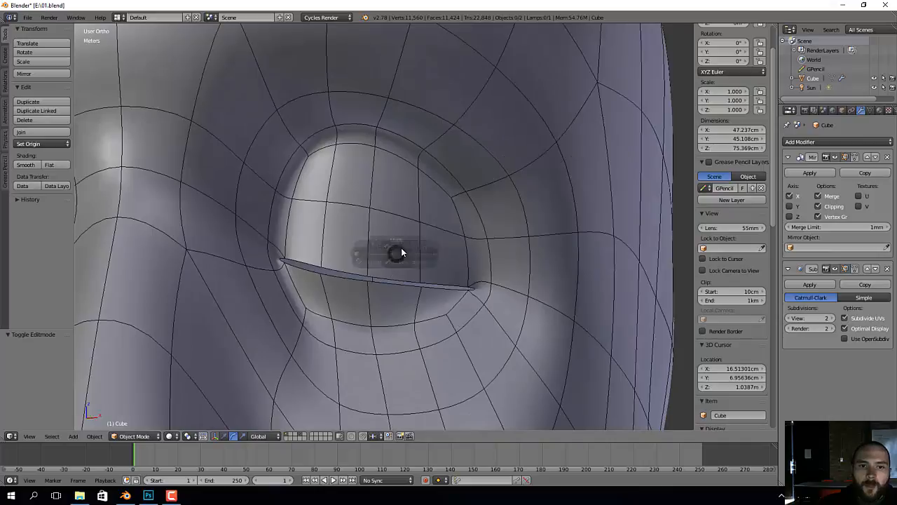
key("ctrl+Tab")
key("ctrl+Tab")
right_click(394, 222)
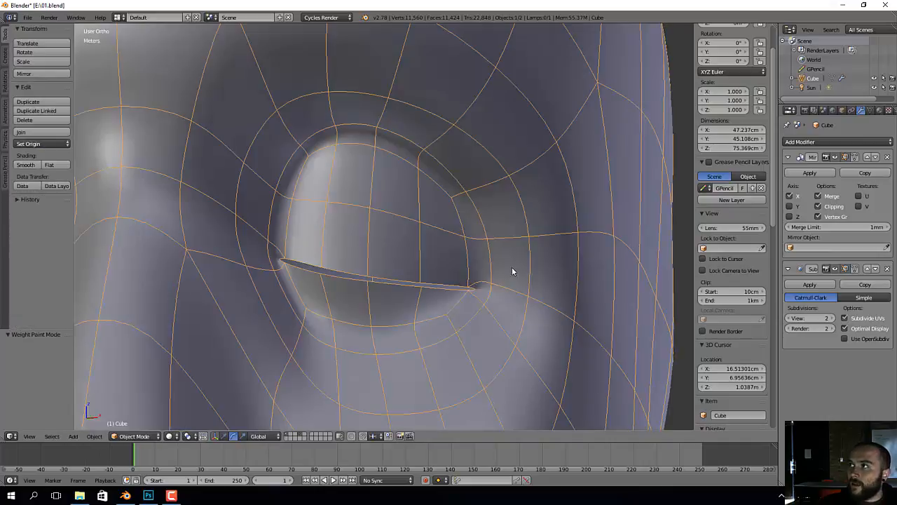
Step: Examine the eyelid gap, nostrils and mouth of the head from several angles, switching to perspective view
middle_click_drag(512, 267, 423, 276)
scroll(362, 252, "up", 3)
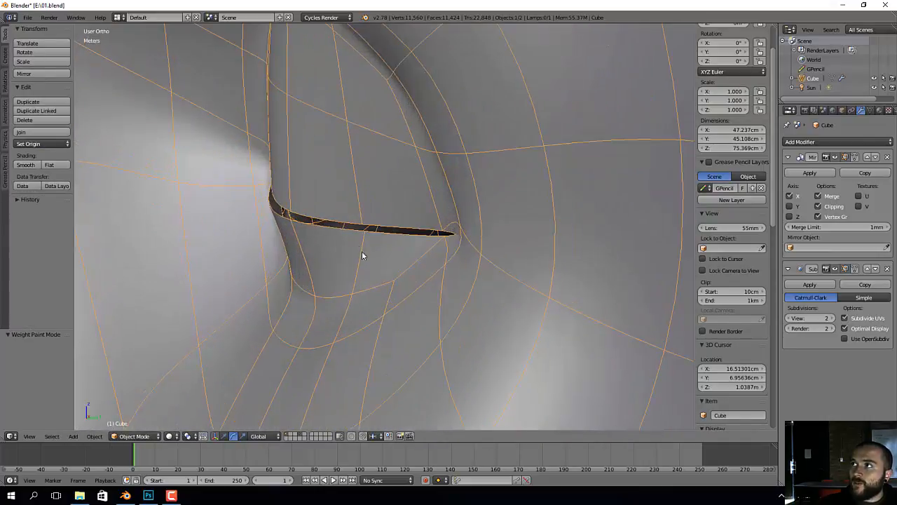
scroll(317, 223, "up", 2)
scroll(468, 323, "down", 5)
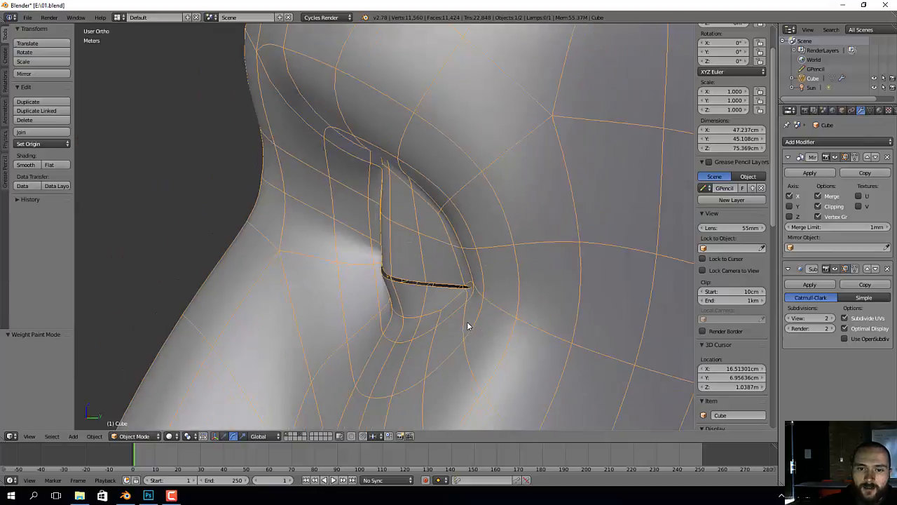
middle_click_drag(431, 337, 464, 119, "shift")
middle_click_drag(532, 150, 427, 189)
middle_click_drag(449, 294, 347, 77, "shift")
scroll(495, 251, "up", 6)
key("KP_5")
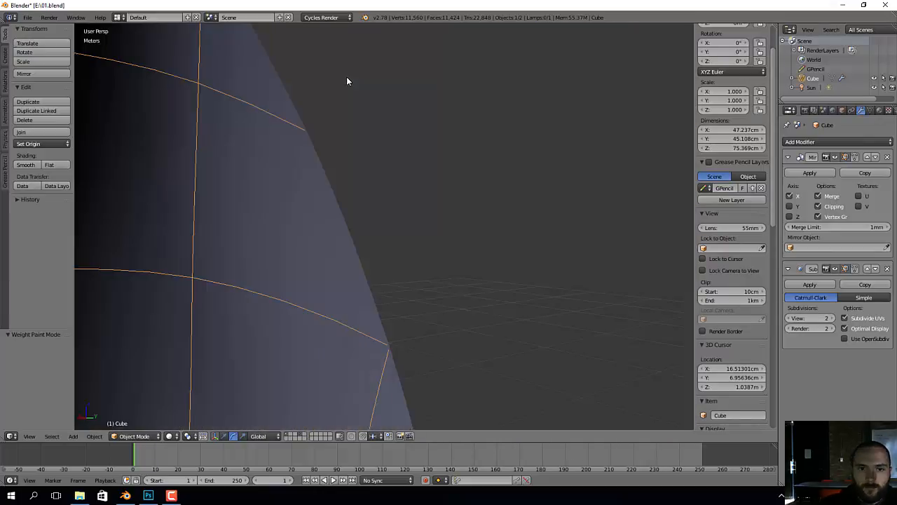
scroll(384, 189, "down", 5)
scroll(356, 246, "down", 3)
middle_click_drag(357, 247, 365, 95, "shift")
middle_click_drag(385, 282, 366, 131, "shift")
scroll(358, 192, "down", 1)
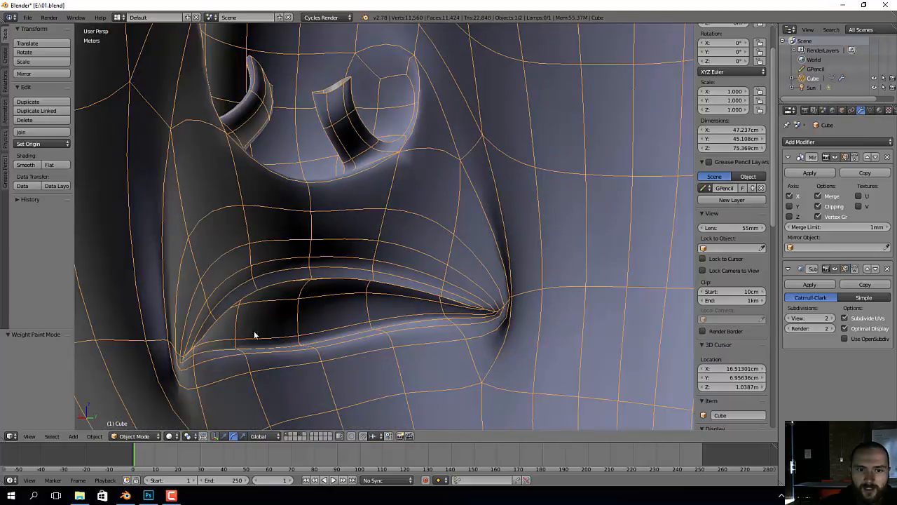
middle_click_drag(223, 320, 253, 325)
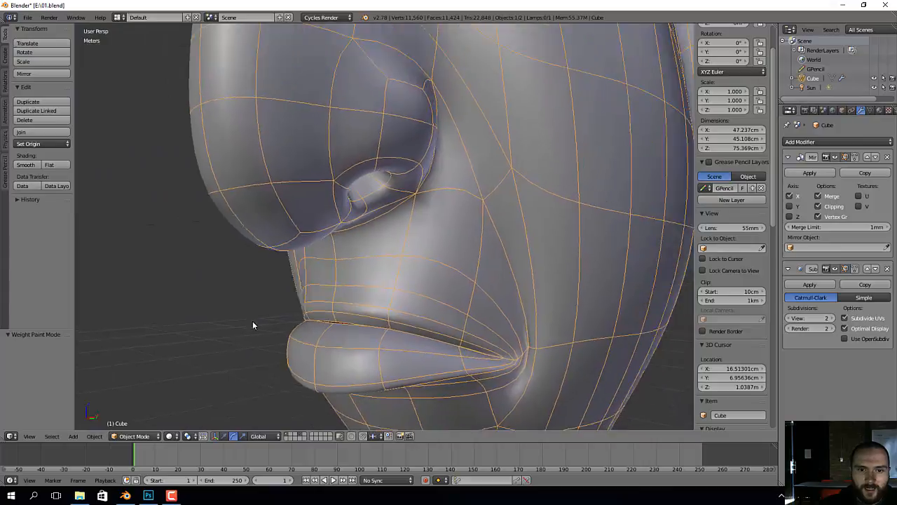
scroll(280, 294, "down", 3)
middle_click_drag(477, 113, 436, 256, "shift")
scroll(435, 252, "up", 4)
middle_click_drag(400, 169, 436, 240, "shift")
scroll(427, 239, "up", 2)
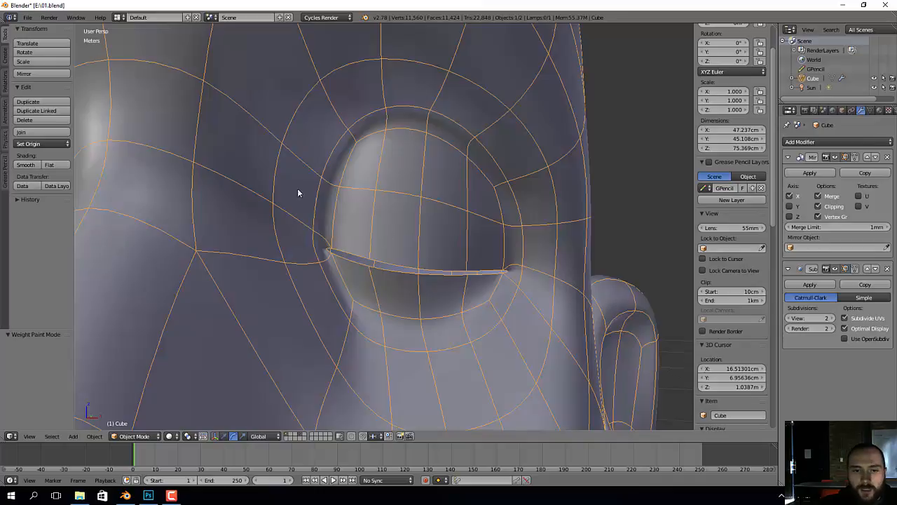
Step: Enter Edit Mode and highlight the vertices along the lower eyelid edge in turn, followed by those along the upper eyelid edge
key("Tab")
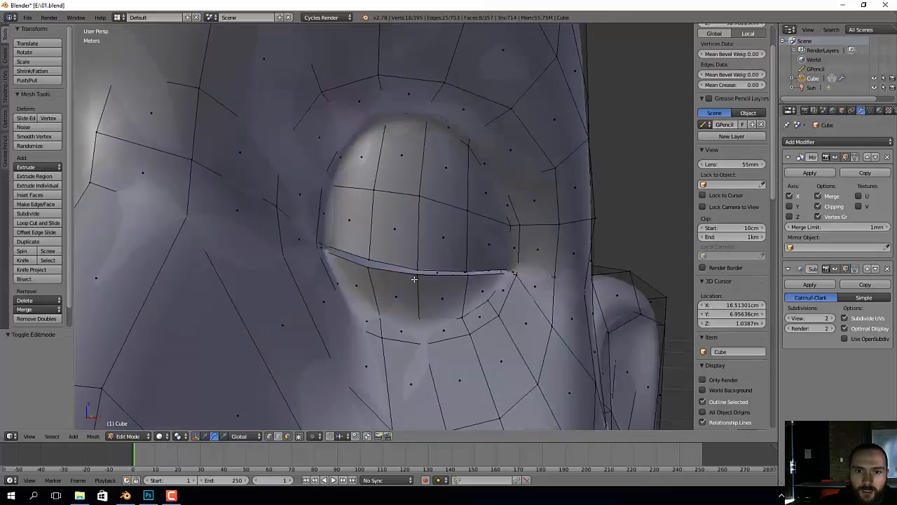
right_click(368, 268)
right_click(466, 277, "alt")
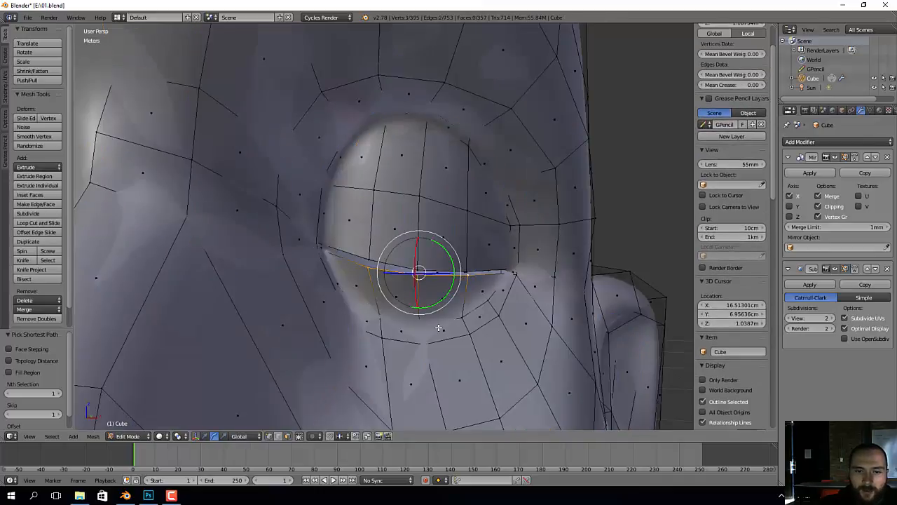
key("a")
right_click(367, 268)
right_click(396, 271)
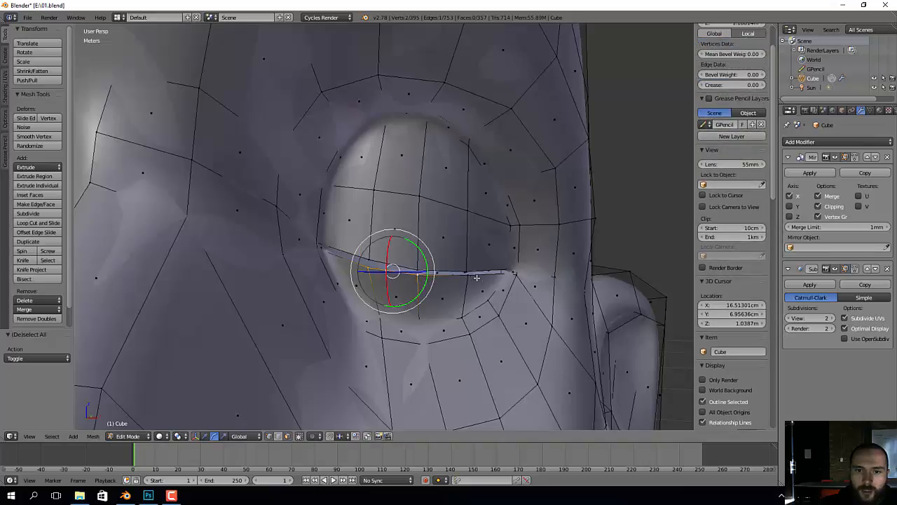
right_click(467, 276)
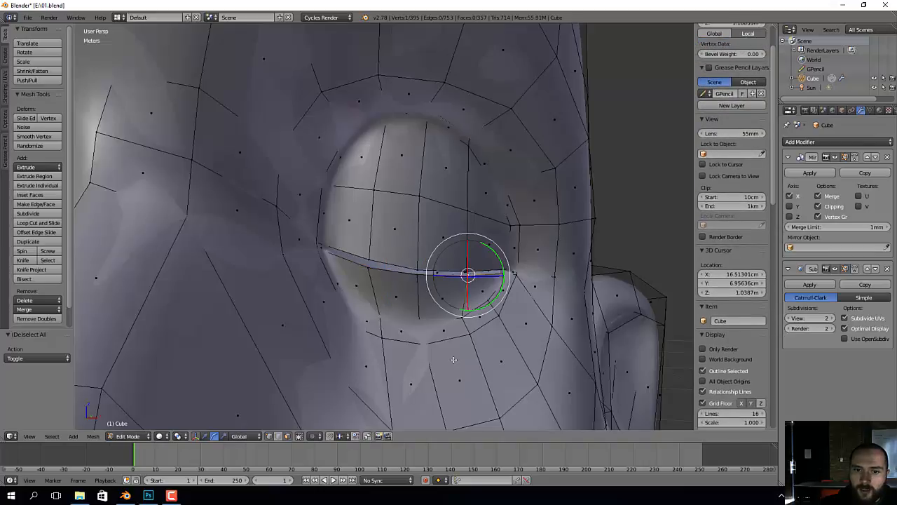
right_click(369, 258)
right_click(421, 268)
right_click(467, 271)
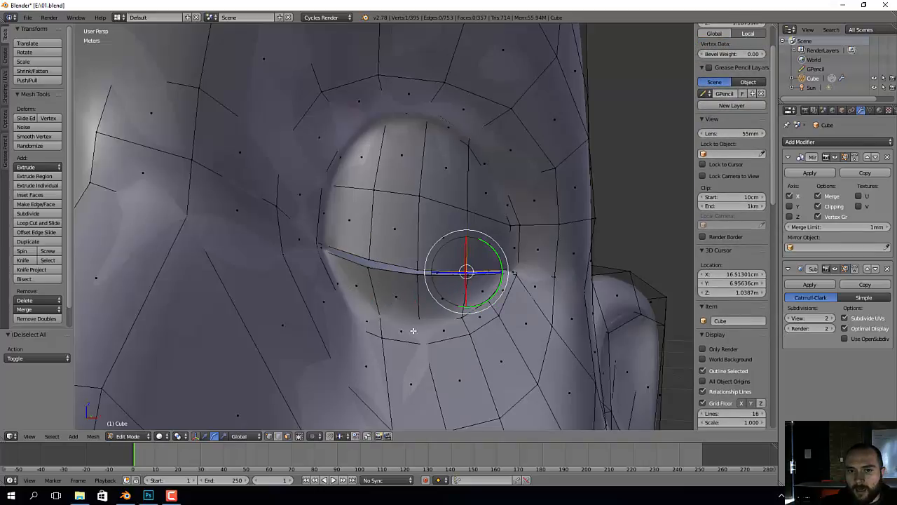
Step: Return the head to Object Mode and turn off the subdivision surface's display in the viewport
middle_click_drag(476, 304, 527, 313)
scroll(526, 313, "up", 4)
scroll(541, 278, "down", 2)
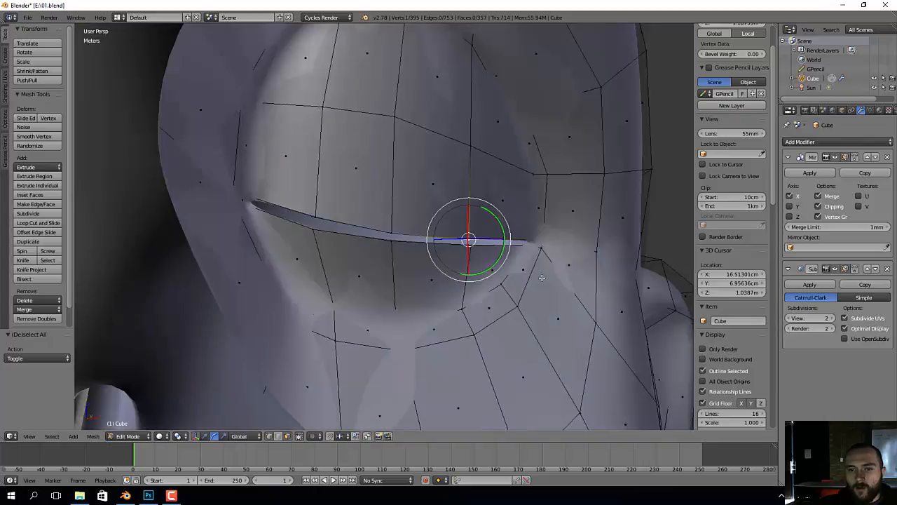
key("Tab")
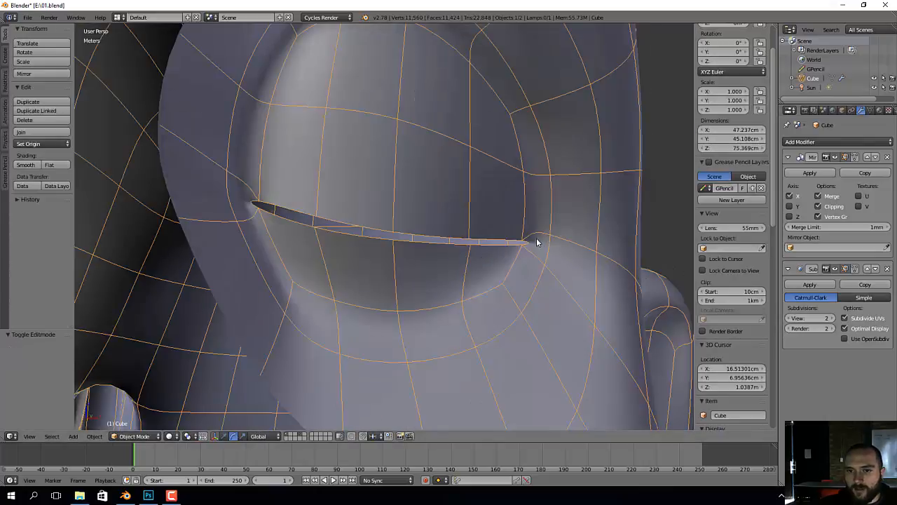
left_click(835, 269)
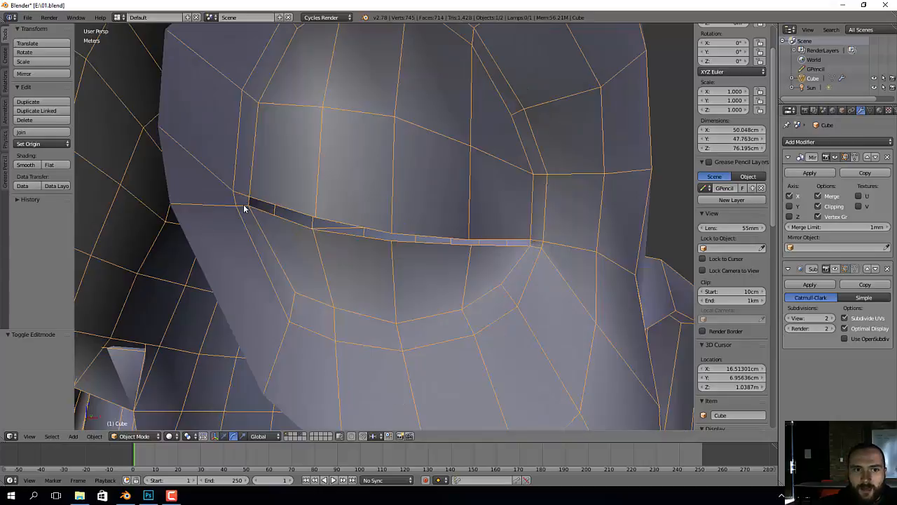
Step: Examine the unsmoothed mesh around both eyes and the eyelid gap from several angles
scroll(251, 217, "down", 4)
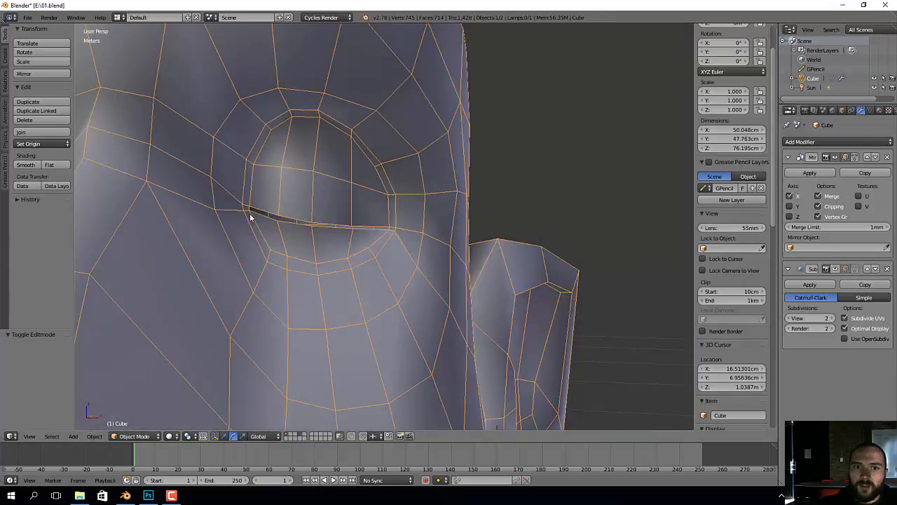
middle_click_drag(251, 217, 364, 189)
scroll(514, 276, "down", 1)
scroll(514, 276, "up", 1)
scroll(514, 270, "down", 3)
scroll(364, 190, "up", 2)
middle_click_drag(385, 252, 437, 266)
scroll(457, 269, "up", 4)
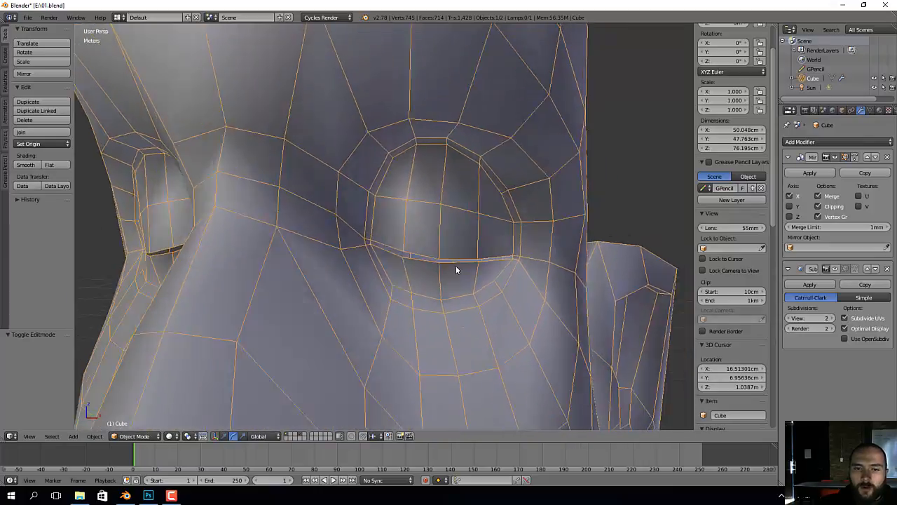
Step: Edit the mesh in Front view, hide the background reference images and clear the selection
key("Tab")
left_click(535, 262)
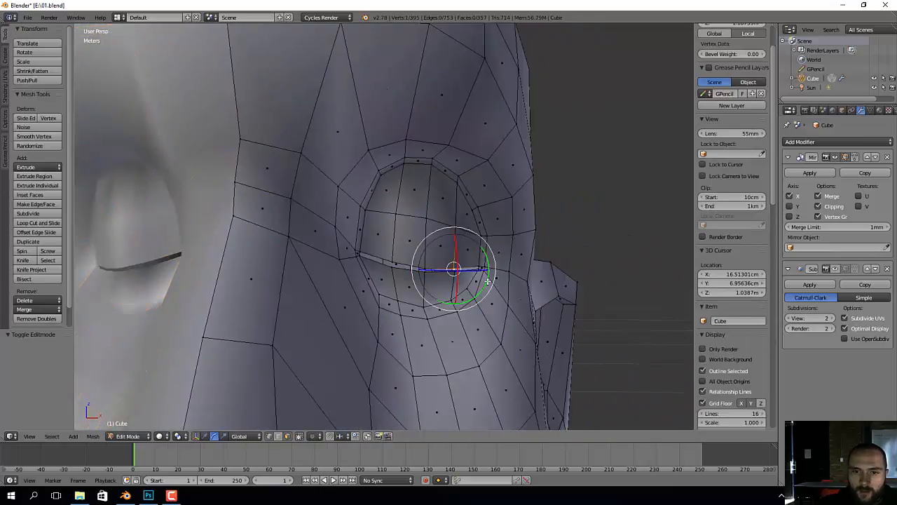
key("KP_1")
scroll(480, 273, "up", 3)
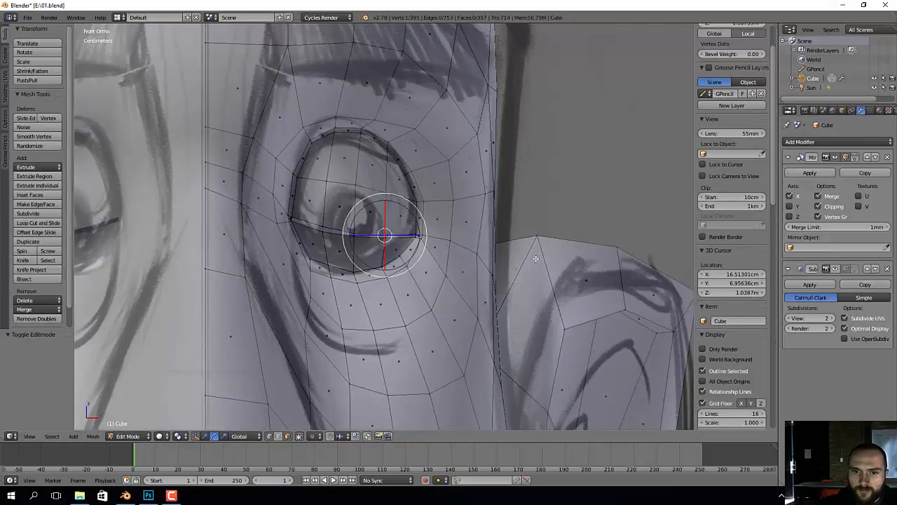
scroll(738, 330, "down", 8)
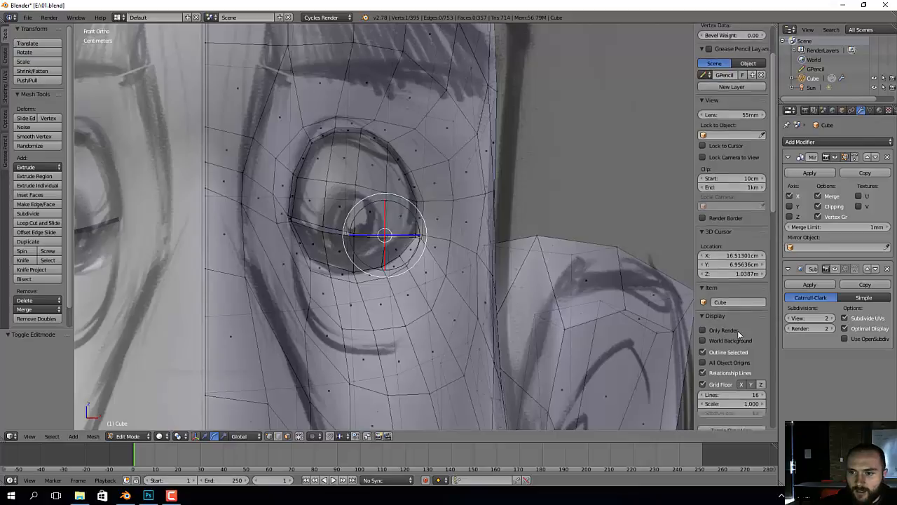
scroll(722, 365, "down", 12)
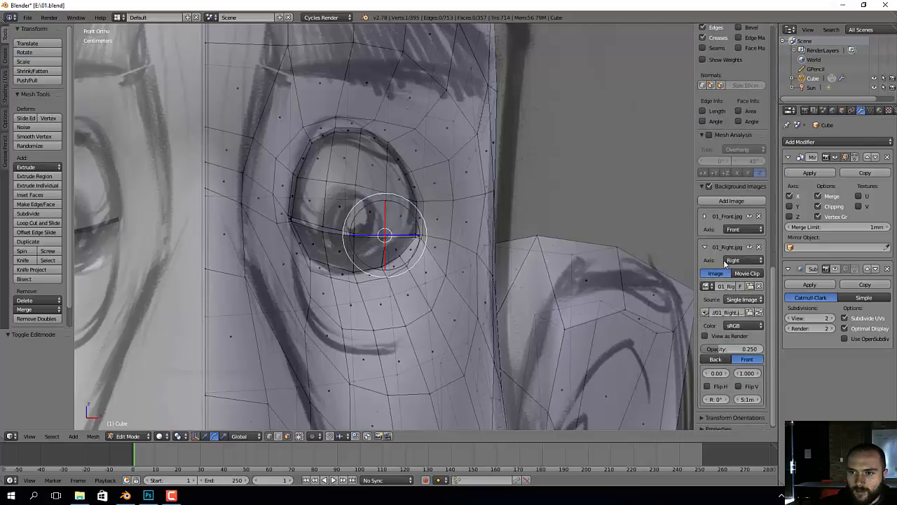
left_click(709, 185)
key("a")
scroll(701, 210, "down", 2)
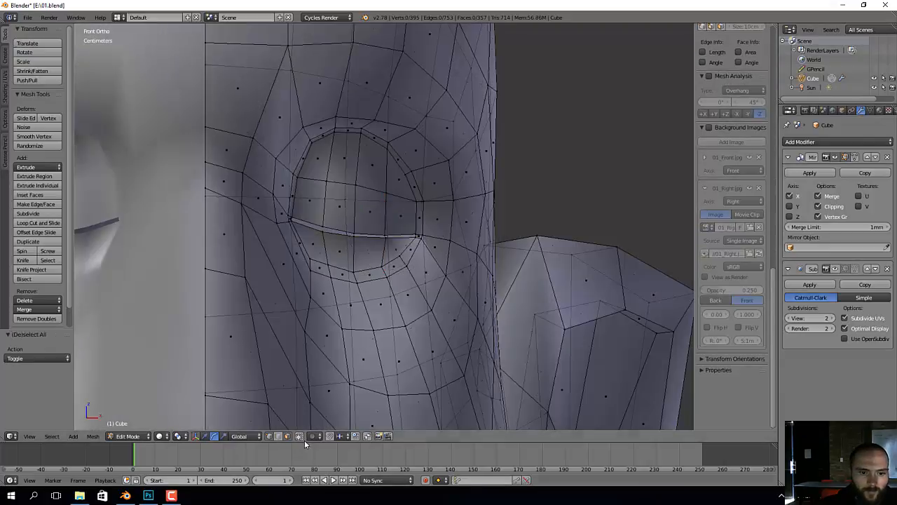
Step: Point out the inner and middle vertices on the upper eyelid edge in Front view, clearing the selection at the end
scroll(392, 240, "up", 2)
right_click(354, 246)
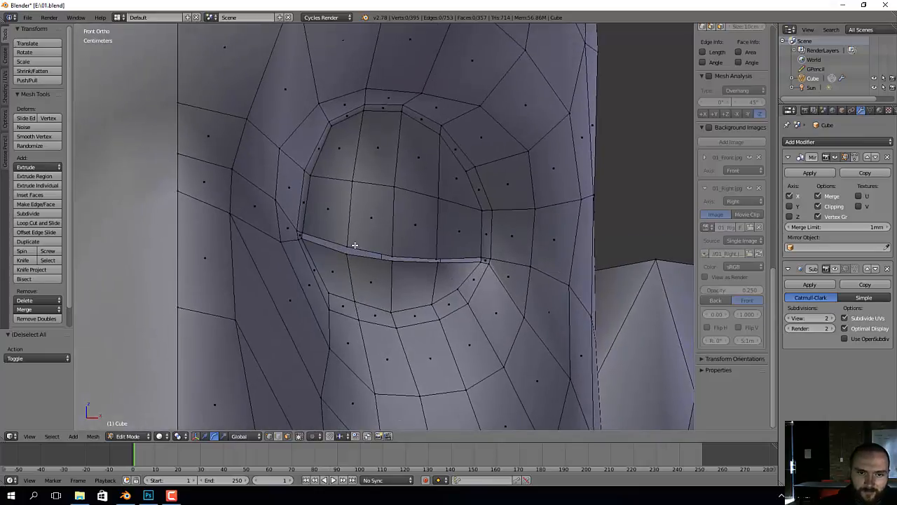
right_click(390, 254)
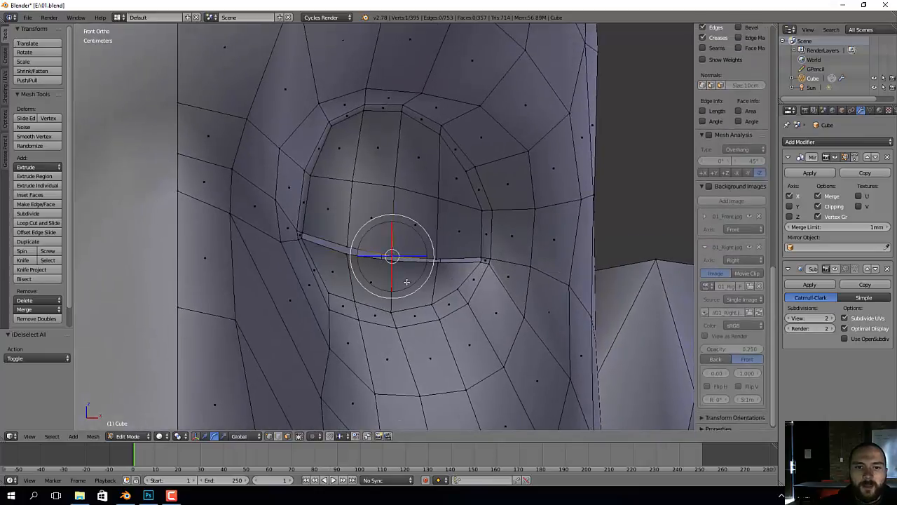
right_click(346, 246)
right_click(393, 257)
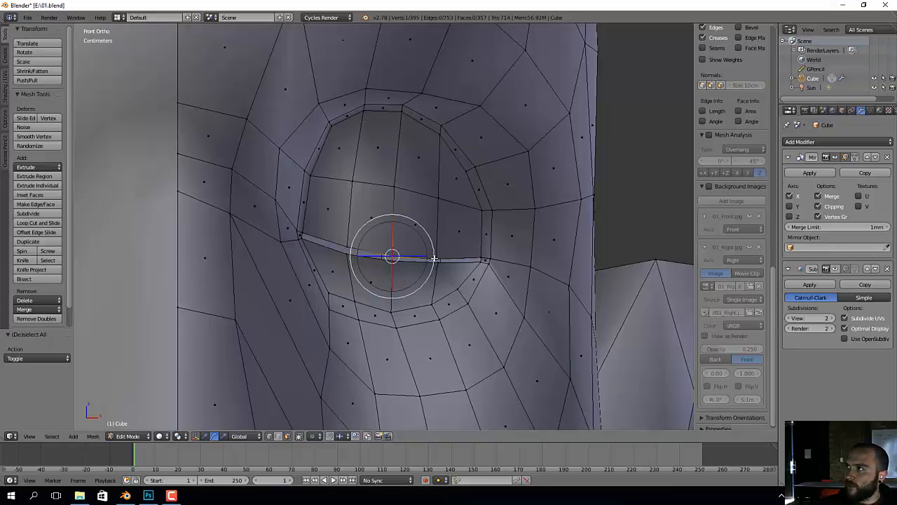
key("a")
right_click(348, 234)
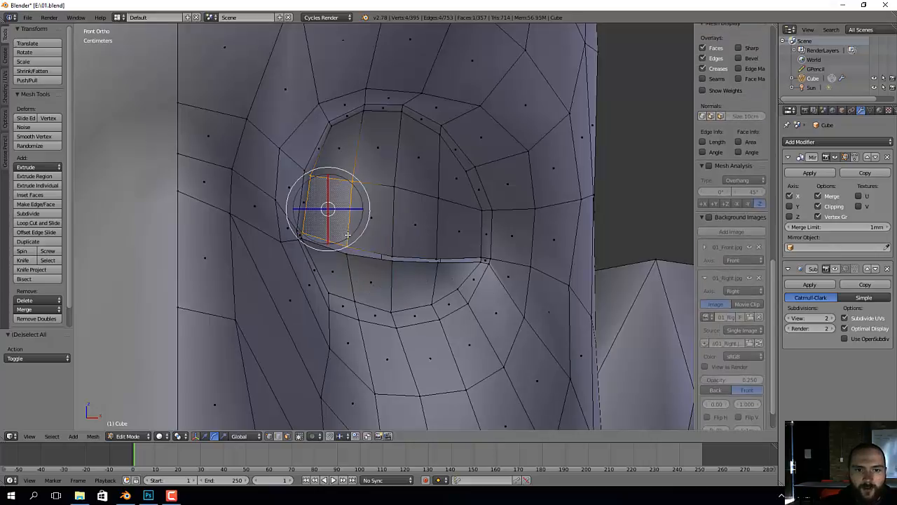
key("a")
Step: Try raising the inner vertex of the upper eyelid edge about 1.4 cm and undo the move
right_click(349, 246)
key("w")
key("g")
left_click(357, 218)
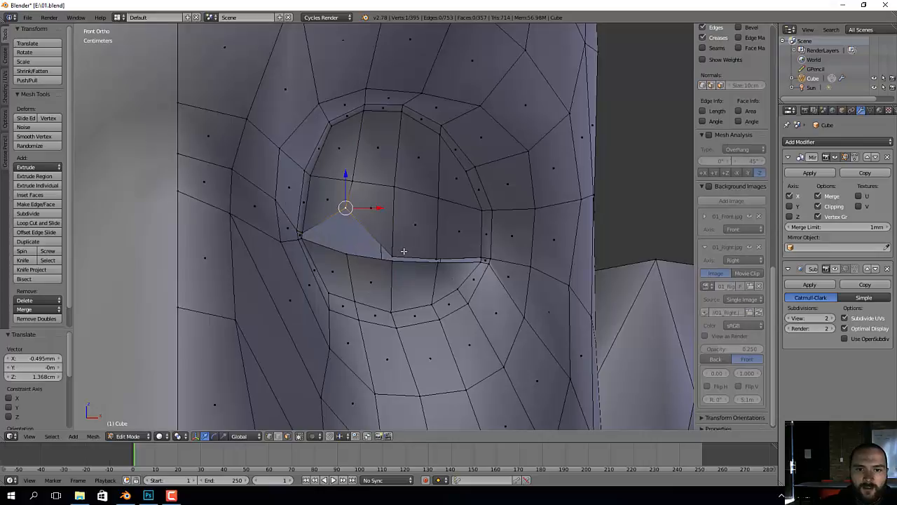
right_click(392, 255)
key("ctrl+z")
key("ctrl+z")
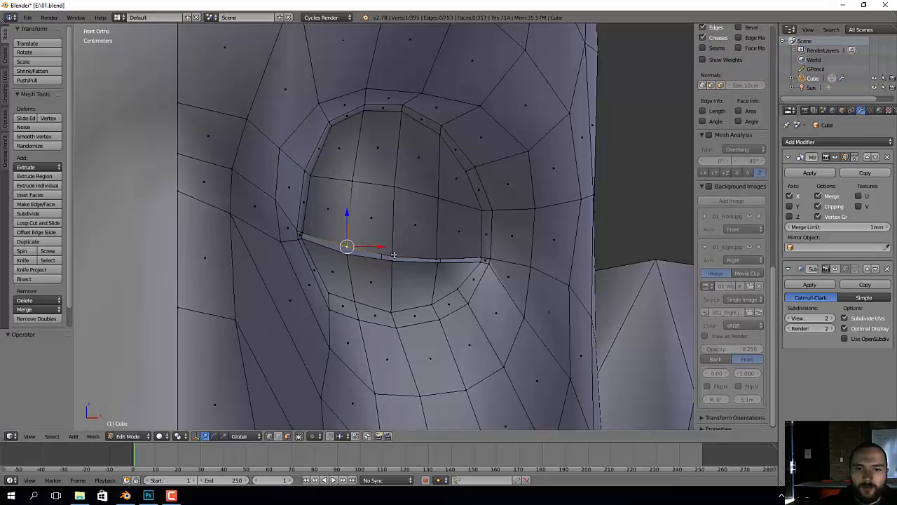
Step: Raise the middle upper-eyelid vertex about 1.5 cm along Z, and move the inner vertex up about 2 cm and back down
right_click(394, 253)
left_click_drag(394, 233, 394, 190)
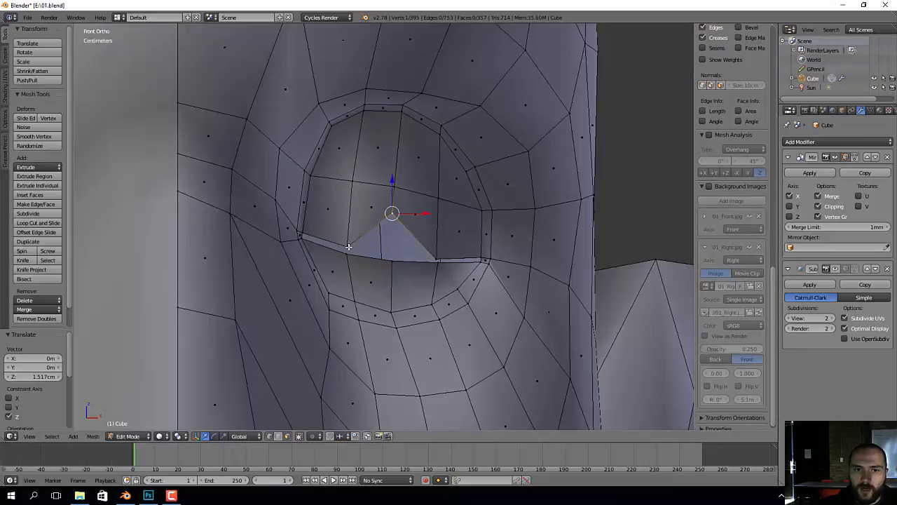
right_click(348, 247)
left_click_drag(347, 210, 347, 156)
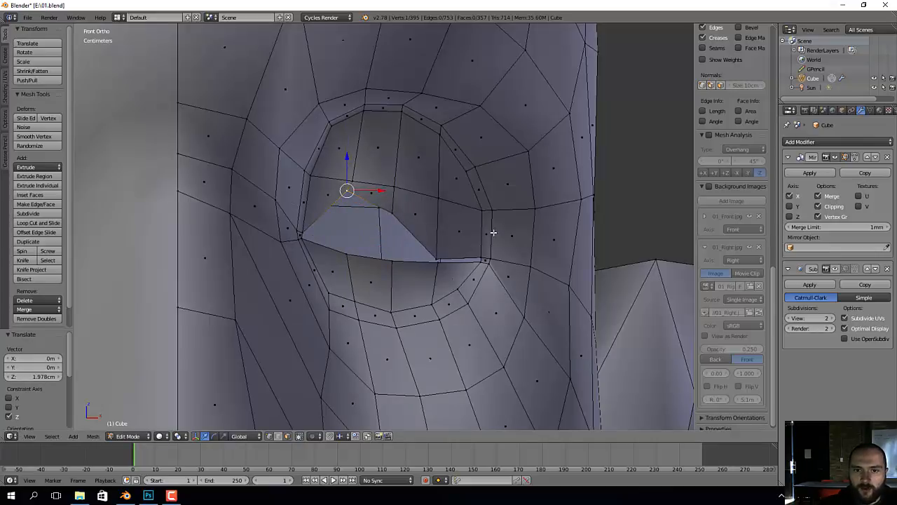
left_click_drag(346, 158, 343, 218)
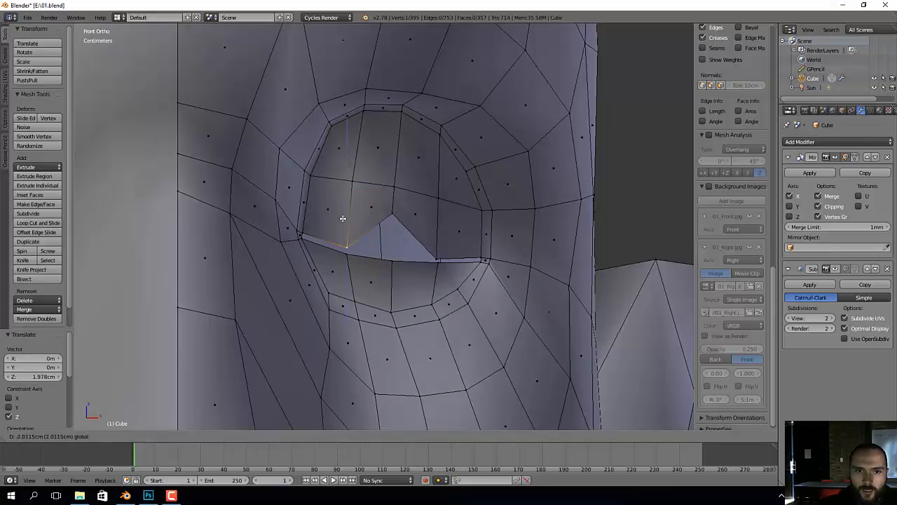
Step: Raise the outer upper-eyelid vertex about 2.2 cm and the inner one about 4.5 mm along Z
right_click(438, 258)
left_click_drag(439, 230, 438, 167)
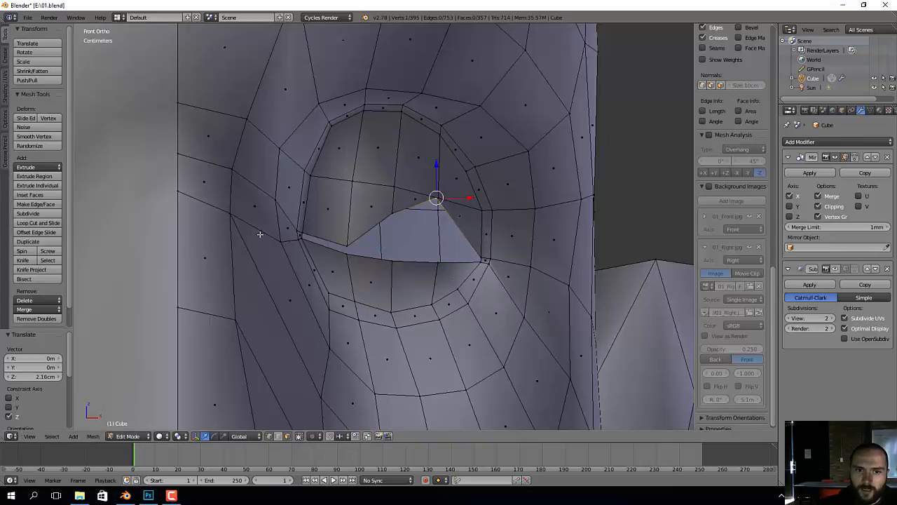
right_click(351, 242)
left_click_drag(350, 223, 349, 211)
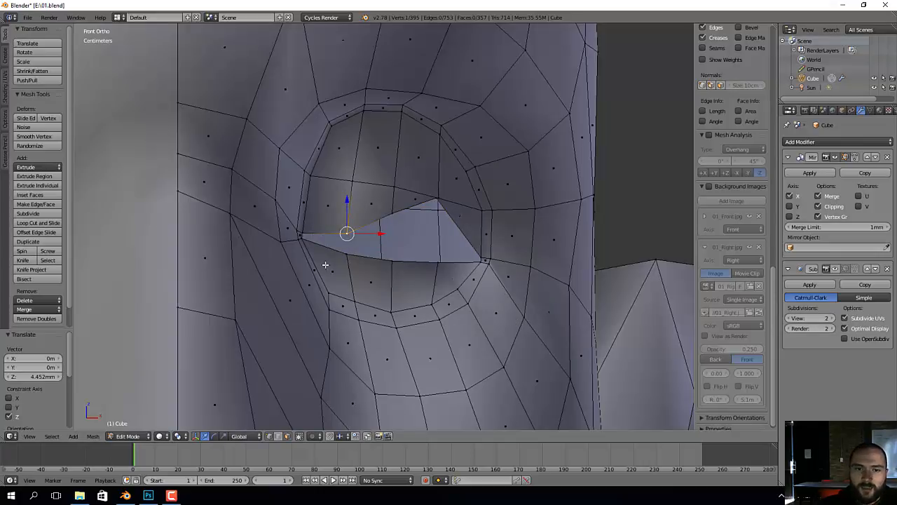
scroll(448, 280, "down", 3)
middle_click_drag(440, 242, 430, 265, "shift")
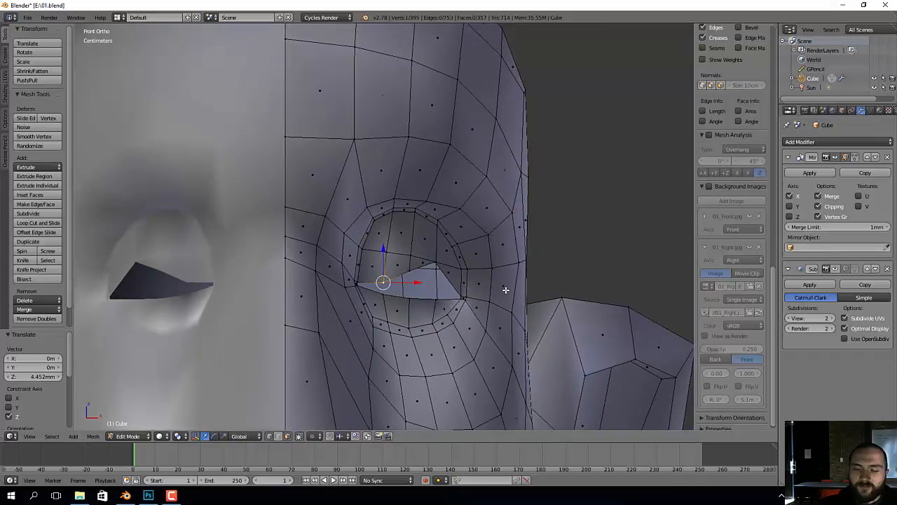
Step: Undo all the test moves of the upper-eyelid vertices
key("ctrl+z")
key("ctrl+z")
key("ctrl+z")
key("ctrl+z")
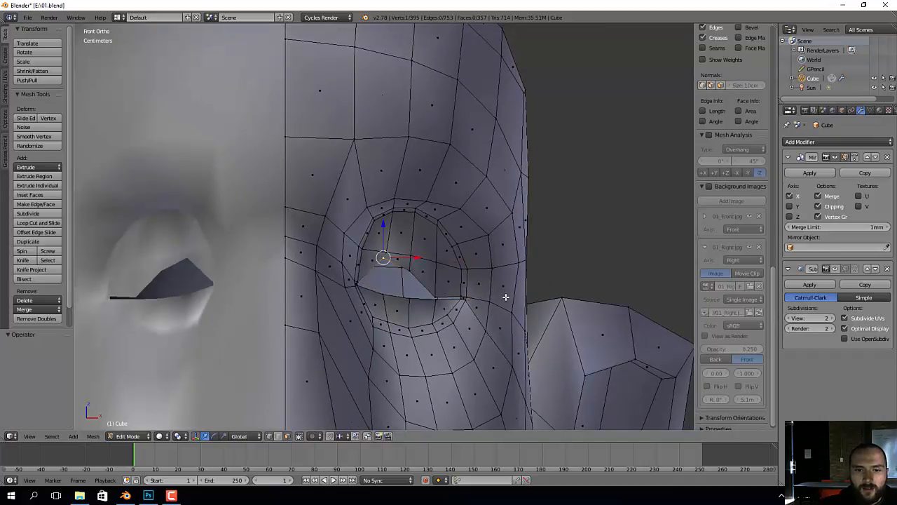
key("ctrl+z")
key("ctrl+z")
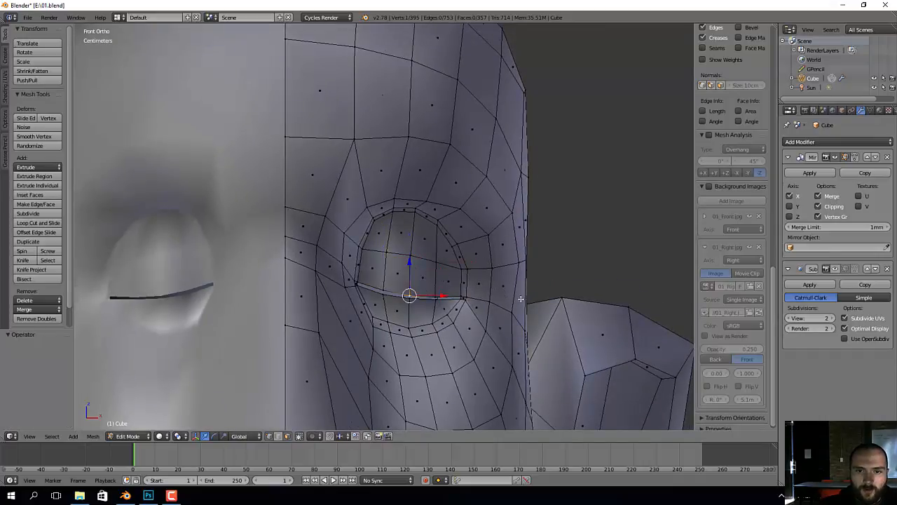
Step: Return to Object Mode and examine the whole unsmoothed head from the front and side
middle_click_drag(523, 299, 459, 302)
scroll(529, 320, "down", 3)
middle_click_drag(579, 405, 496, 171, "shift")
middle_click_drag(438, 330, 513, 343)
scroll(545, 280, "down", 2)
key("Tab")
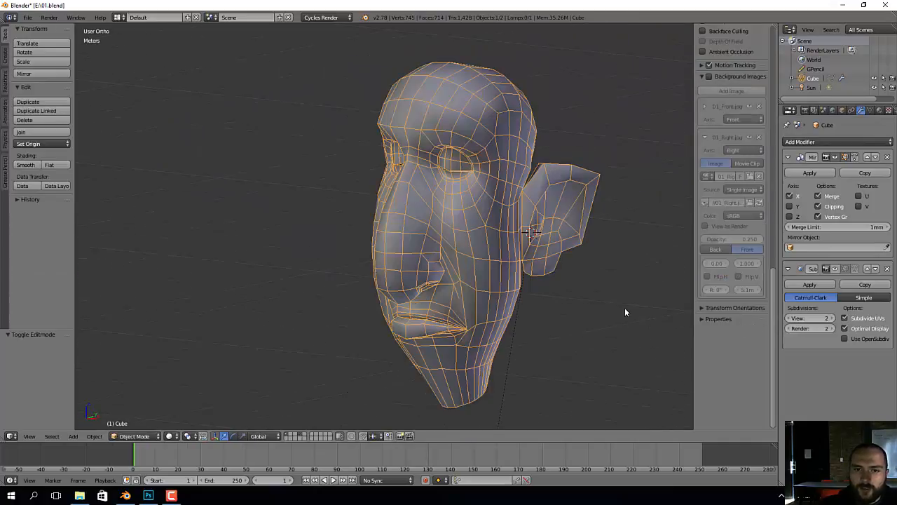
middle_click_drag(626, 312, 477, 261)
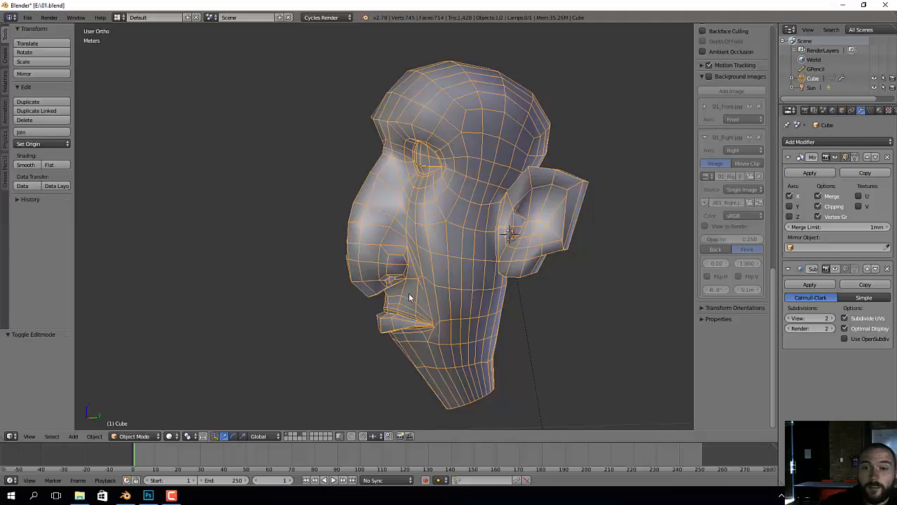
Step: Turn the subdivision surface's viewport display back on, deselect the head and disable Optimal Display
left_click(835, 268)
middle_click_drag(398, 278, 479, 283)
key("a")
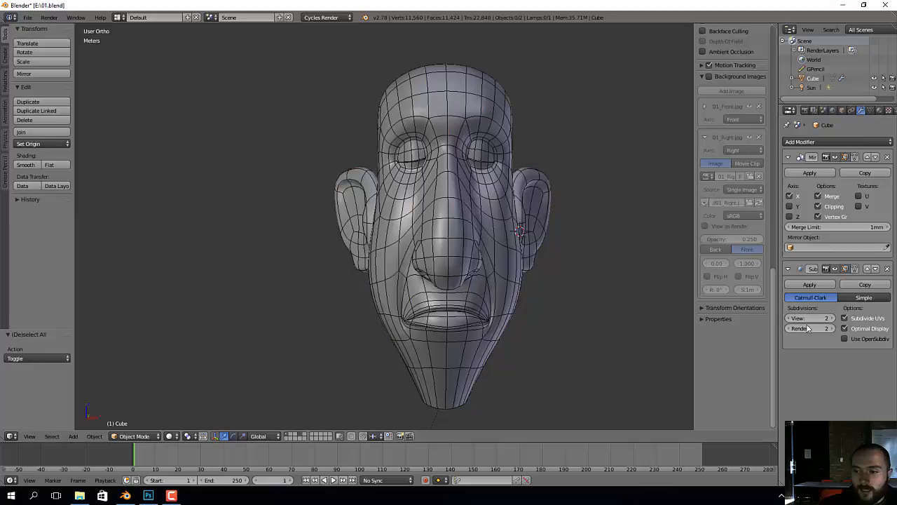
left_click(845, 328)
Step: Examine the full subdivided wireframe of the head from the front and both sides
middle_click_drag(362, 317, 510, 279)
scroll(516, 290, "up", 4)
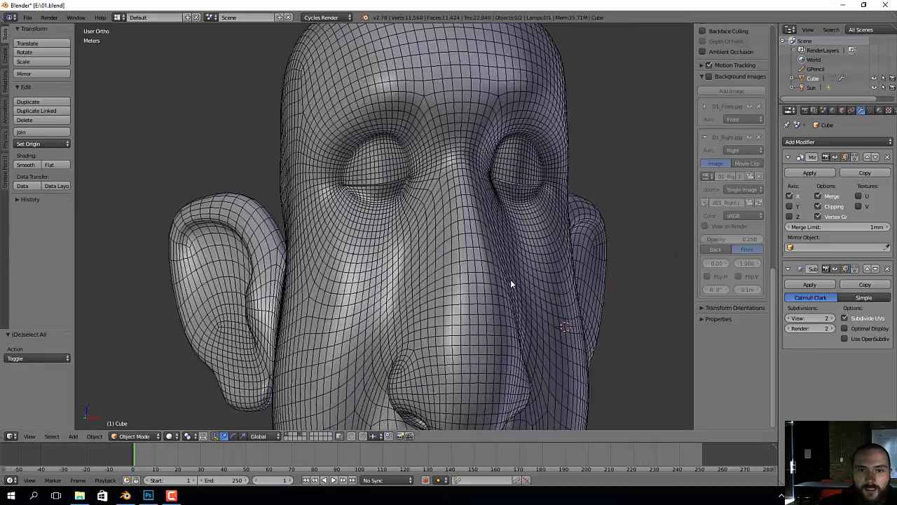
scroll(480, 328, "down", 2)
scroll(479, 332, "up", 2)
middle_click_drag(479, 332, 309, 252)
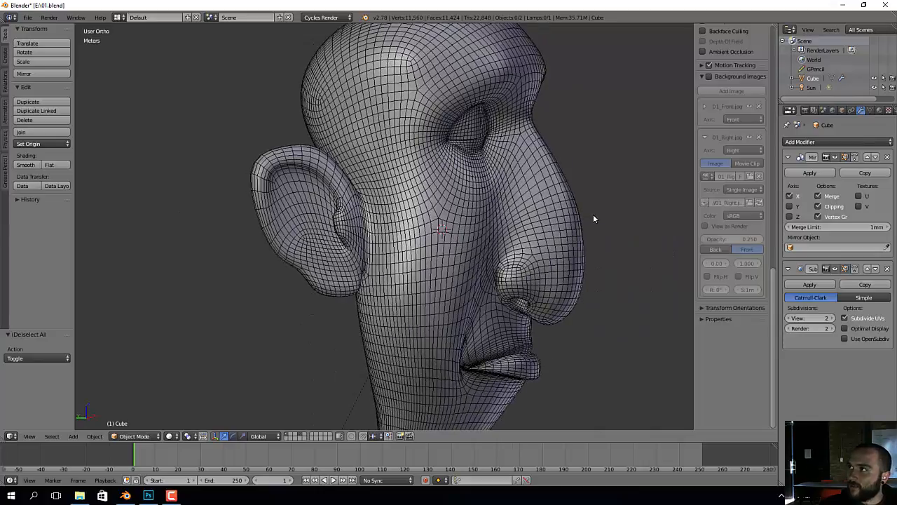
middle_click_drag(593, 218, 507, 241)
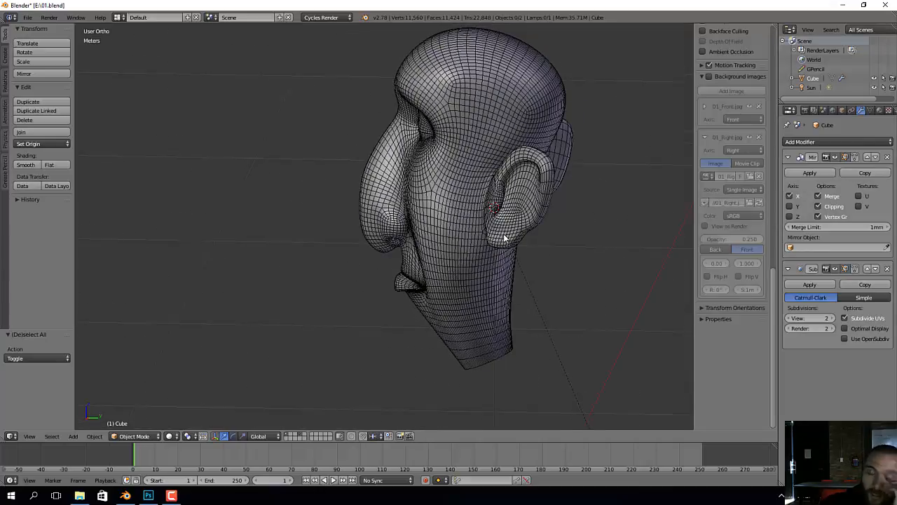
Step: Examine the subdivided wireframe up close around the mouth, chin, nose and eyes from the front
middle_click_drag(435, 251, 534, 240)
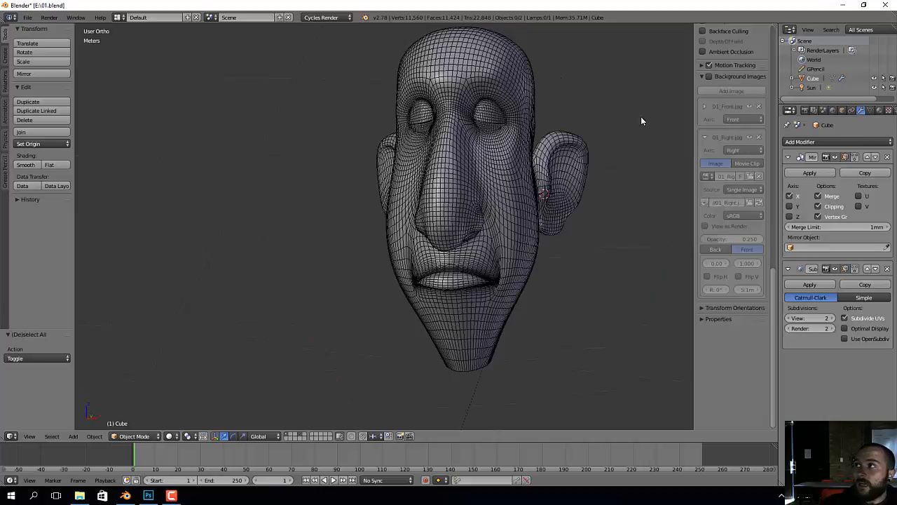
middle_click_drag(634, 184, 473, 261)
middle_click_drag(411, 318, 511, 292)
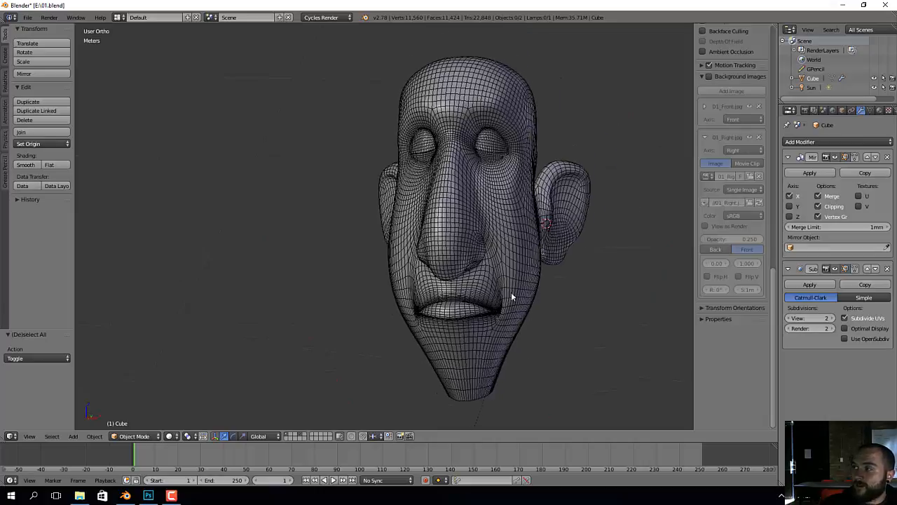
scroll(511, 292, "up", 3)
middle_click_drag(492, 249, 477, 296, "shift")
scroll(476, 297, "up", 6)
scroll(506, 204, "down", 5)
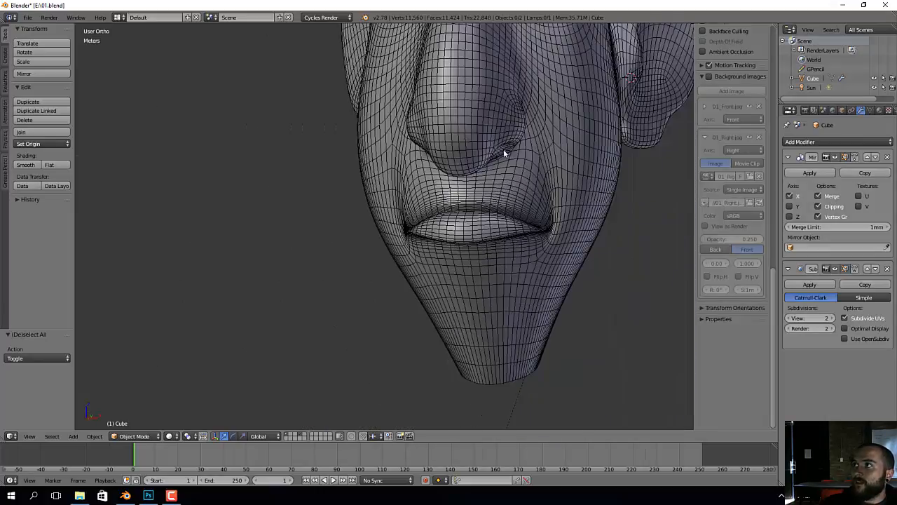
middle_click_drag(504, 35, 499, 243, "shift")
scroll(522, 210, "up", 6)
scroll(549, 197, "down", 4)
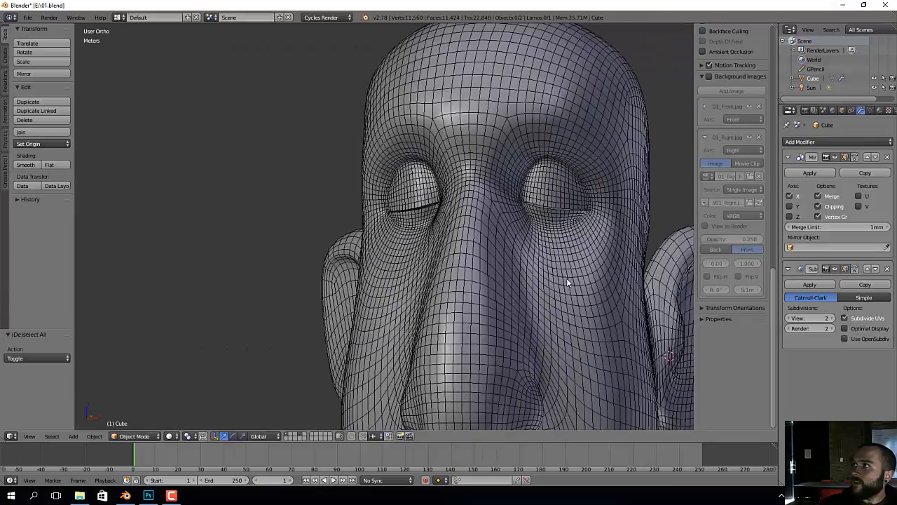
middle_click_drag(566, 278, 522, 188, "shift")
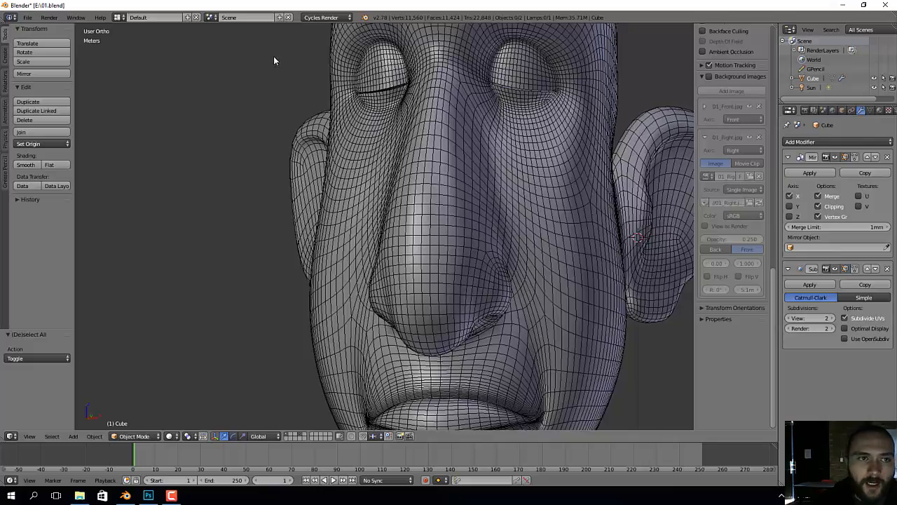
Step: Start a new scene and delete all of its default objects
left_click(28, 17)
left_click(35, 29)
left_click(77, 40)
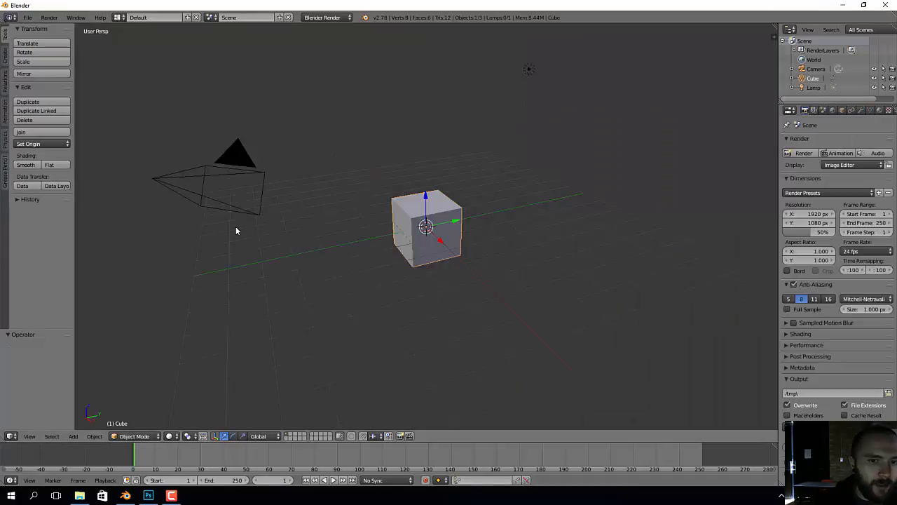
key("a")
key("a")
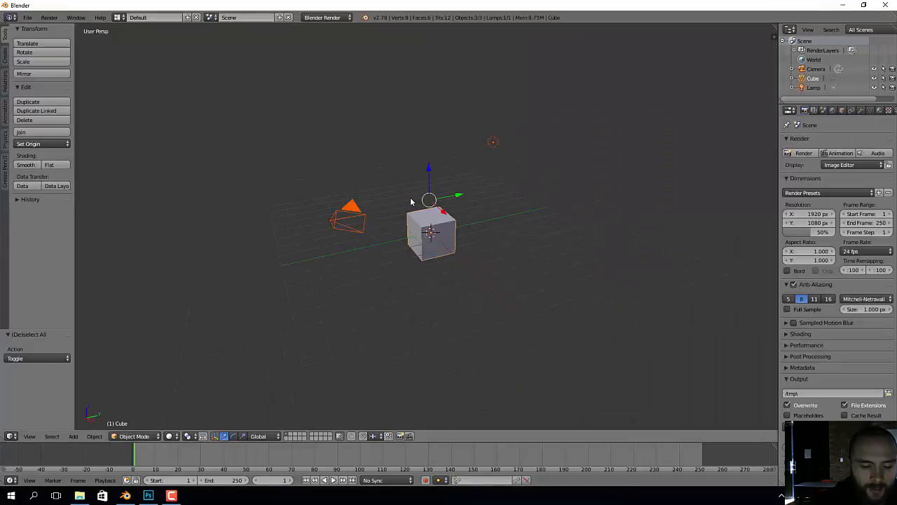
key("x")
left_click(410, 198)
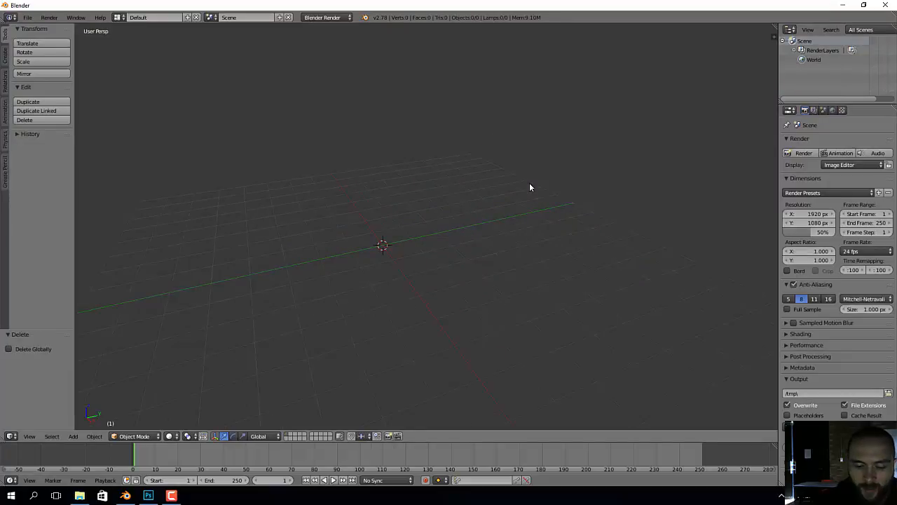
Step: Show the viewport's properties sidebar and switch to the front orthographic view
key("n")
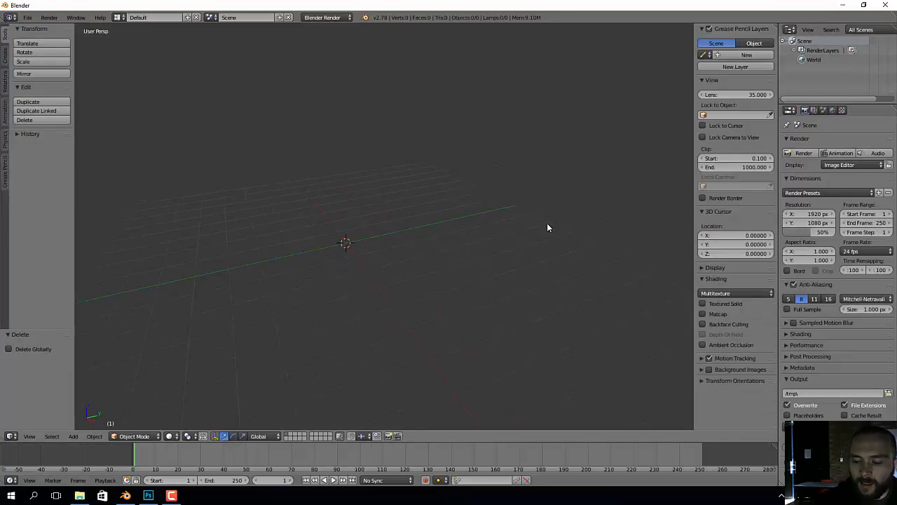
key("KP_1")
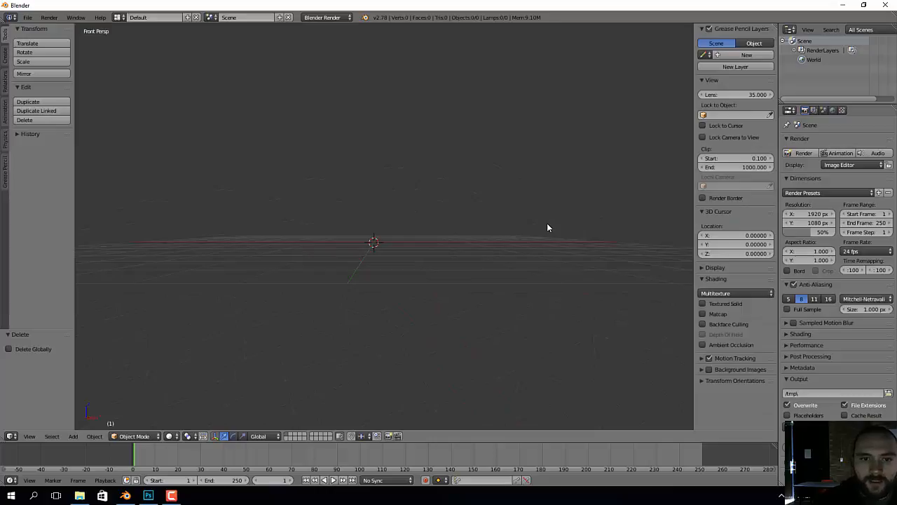
key("KP_5")
middle_click_drag(426, 213, 467, 267, "shift")
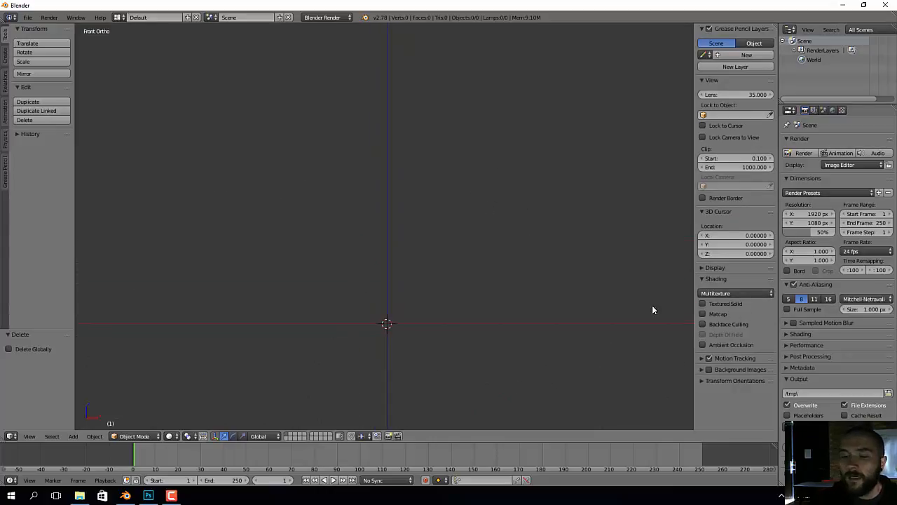
Step: Enable background images and add 03_front.jpg from the E: drive as a reference
left_click(709, 368)
left_click(702, 370)
left_click(748, 385)
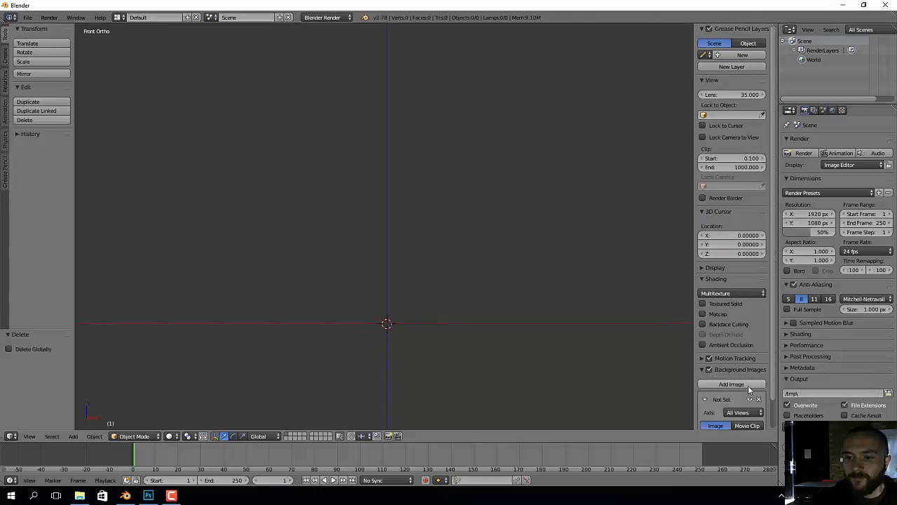
scroll(743, 393, "down", 2)
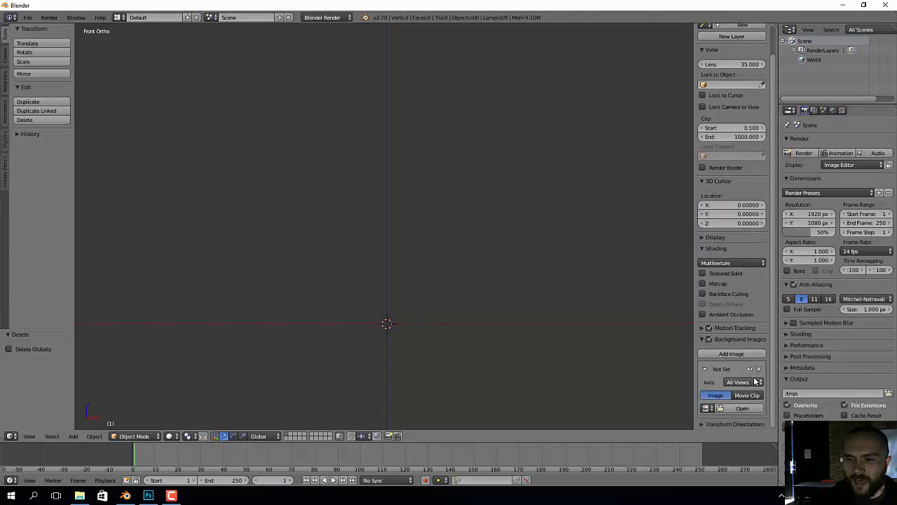
left_click(733, 408)
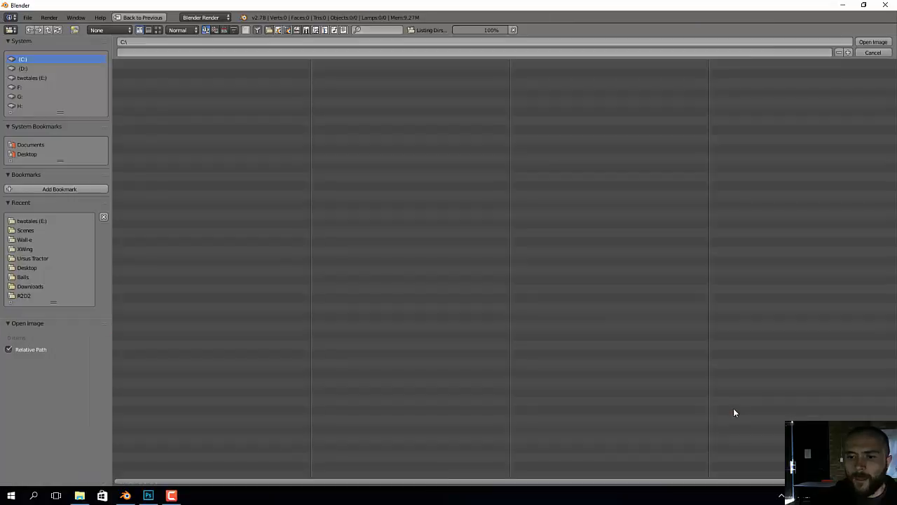
left_click(45, 78)
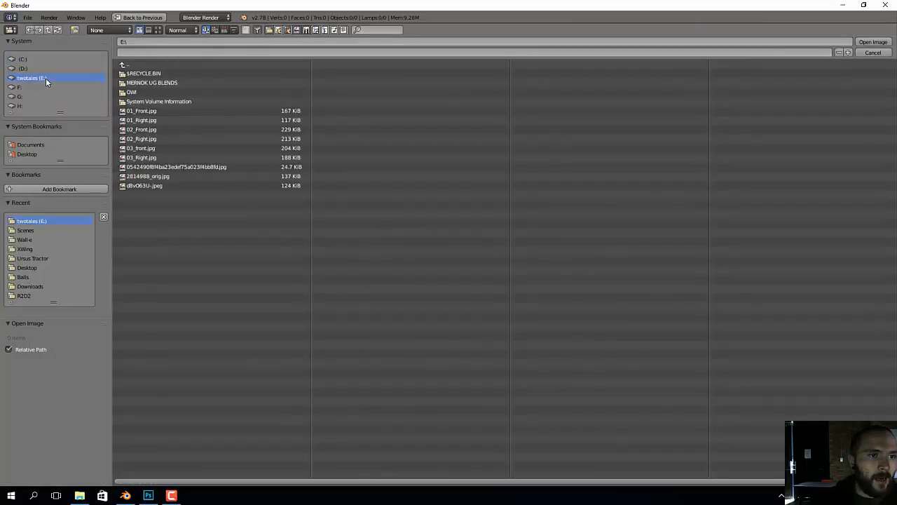
left_click(187, 147)
double_click(188, 148)
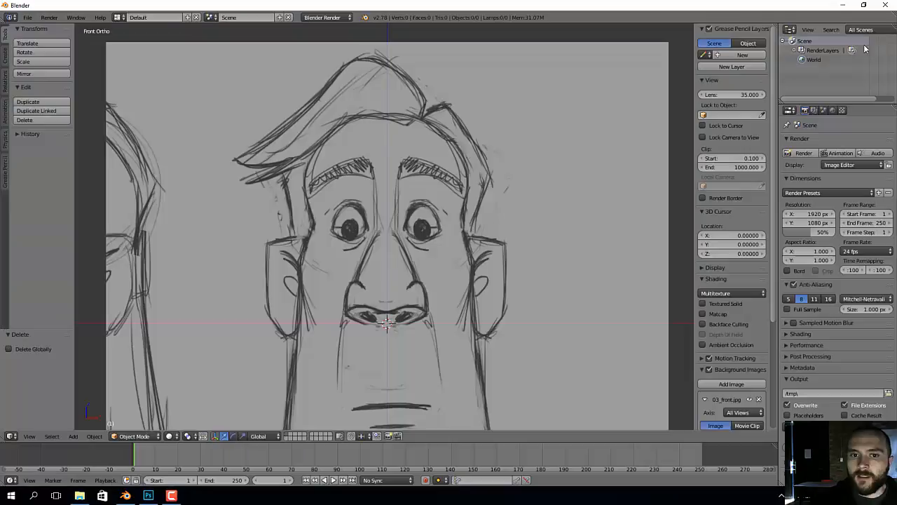
Step: Examine the loaded face sketch in the front view, ending with the empty scene at an angle
scroll(555, 222, "down", 4)
scroll(520, 214, "up", 1)
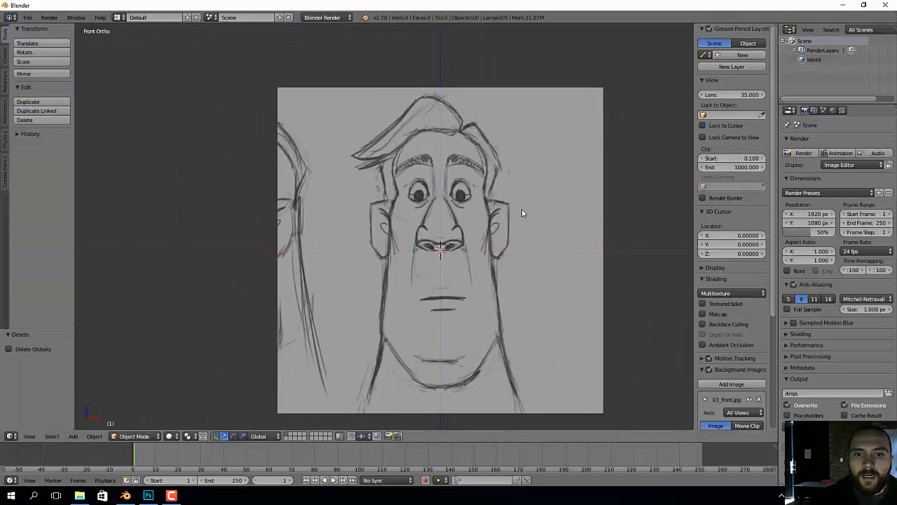
middle_click_drag(627, 180, 565, 233, "shift")
scroll(567, 160, "up", 2)
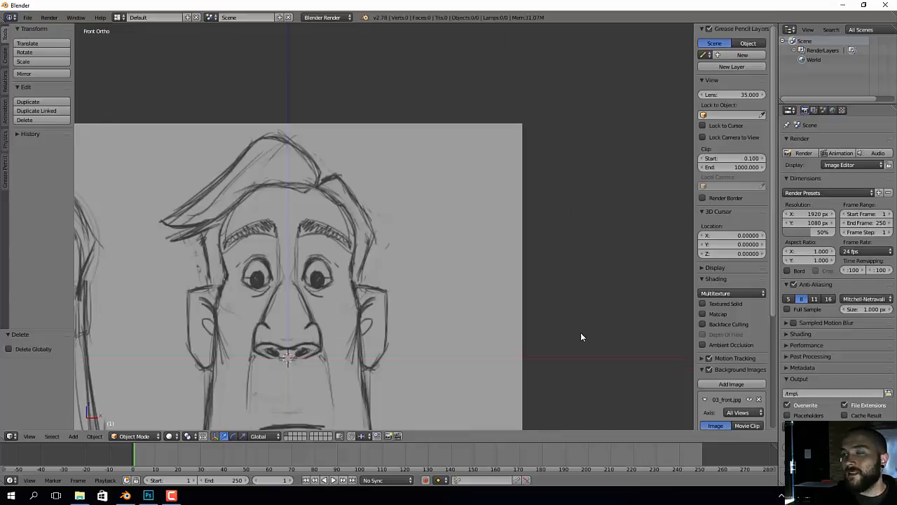
scroll(581, 332, "up", 3)
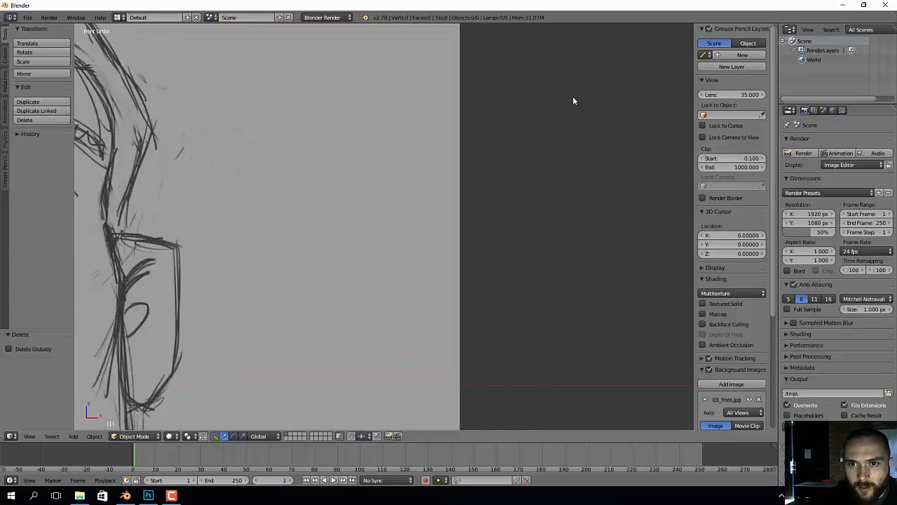
mouse_move(573, 211)
middle_mouse_down()
mouse_move(498, 262)
mouse_move(534, 203)
mouse_move(362, 277)
middle_mouse_up()
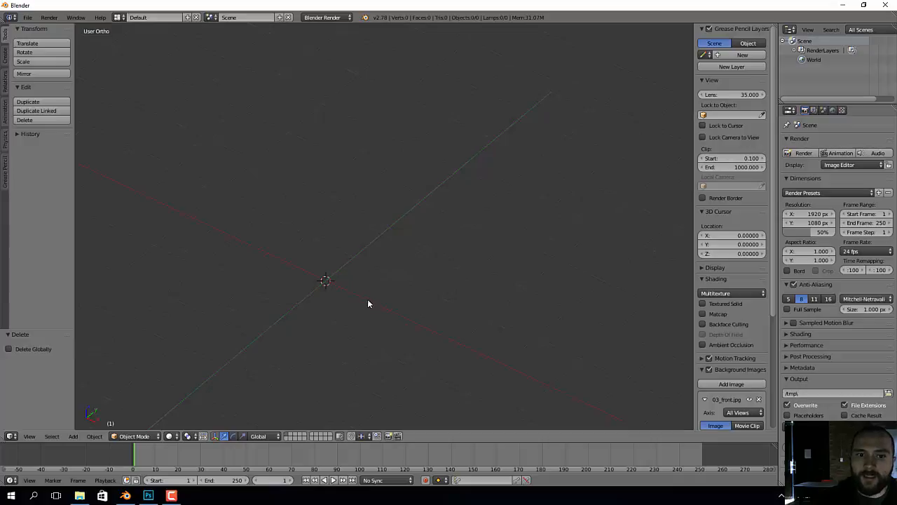
middle_click_drag(315, 287, 371, 262, "shift")
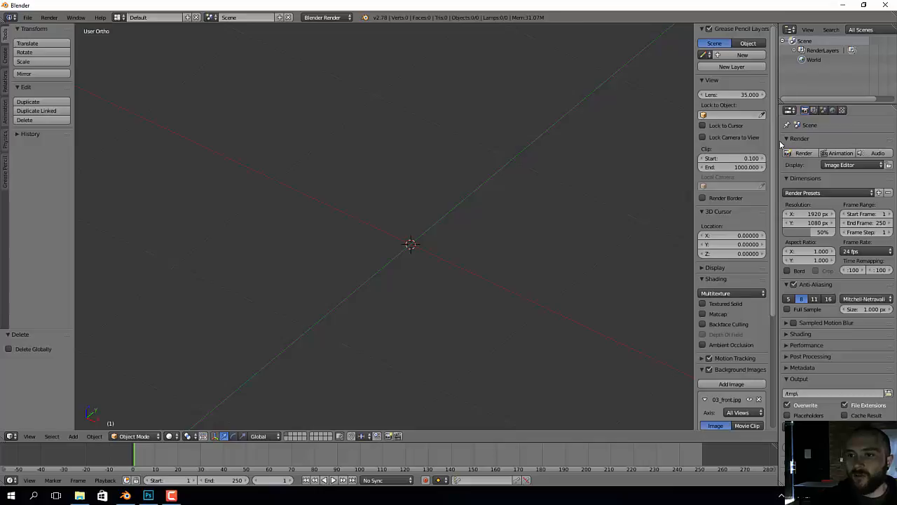
Step: Widen the properties editor and set the scene units to the Meters preset
left_click_drag(780, 143, 757, 143)
left_click(793, 111)
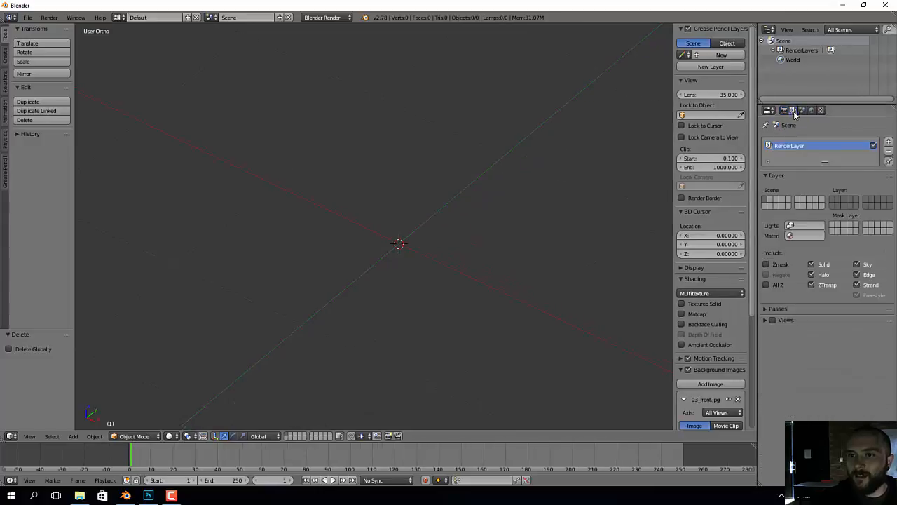
left_click(803, 112)
left_click(803, 205)
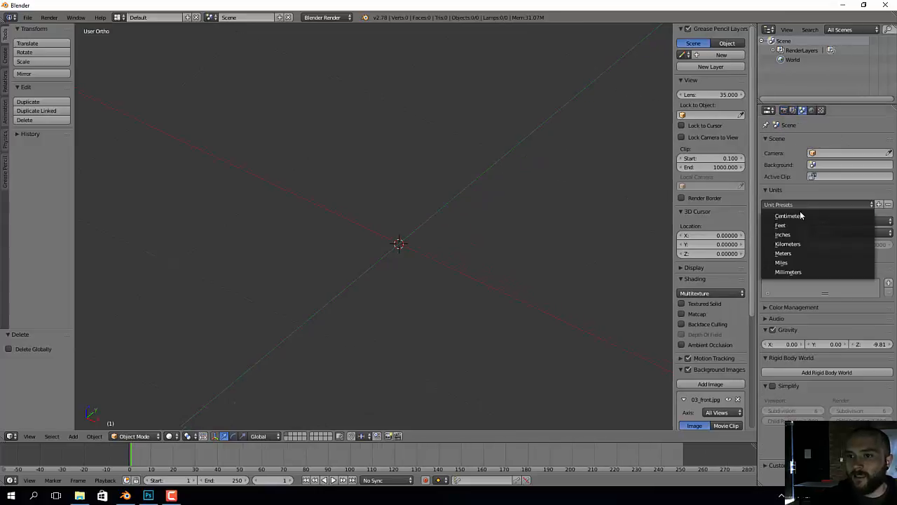
left_click(803, 254)
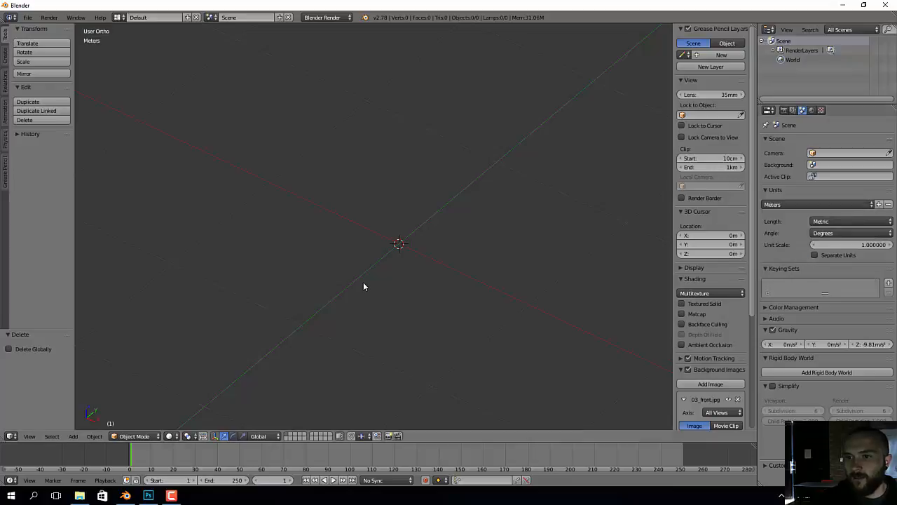
key("shift+a")
mouse_move(511, 222)
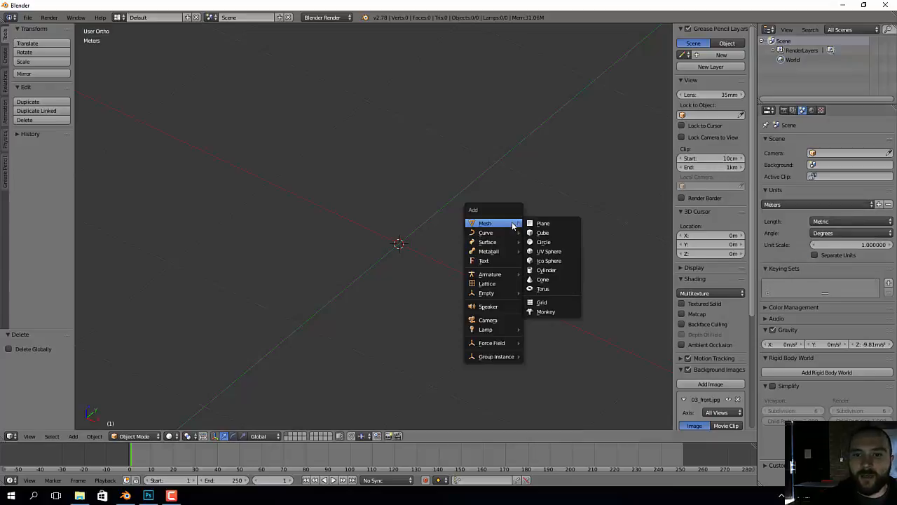
left_click(543, 222)
key("x")
left_click(505, 224)
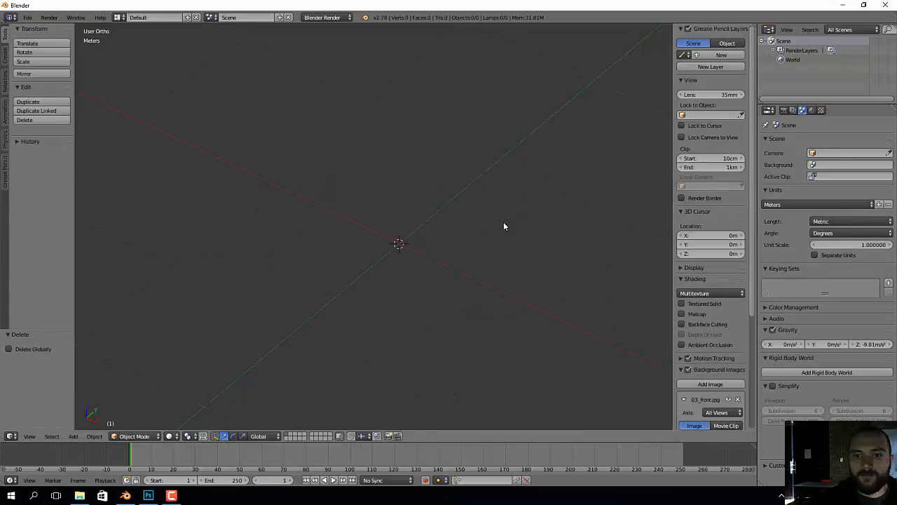
Step: Add a cube at the origin and check its X, Y and Z dimensions
key("shift+a")
left_click(545, 227)
scroll(543, 231, "down", 1)
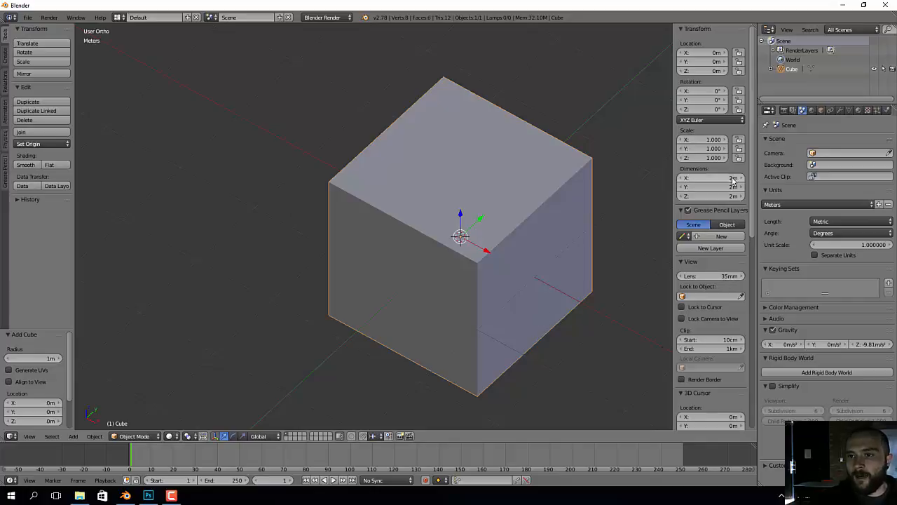
left_click_drag(727, 178, 727, 197)
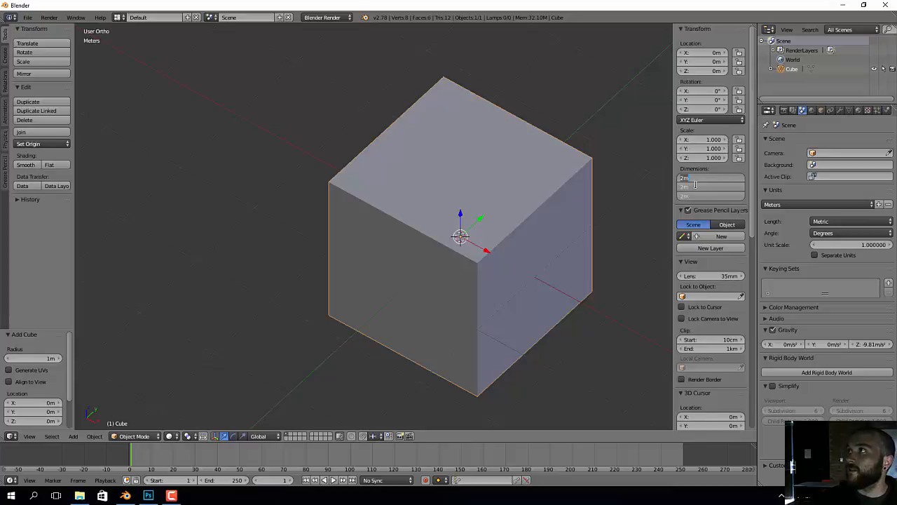
key("Escape")
Step: Enter and leave Vertex Paint mode on the cube, and delete the cube
key("v")
scroll(528, 272, "down", 2)
middle_click_drag(527, 271, 519, 246)
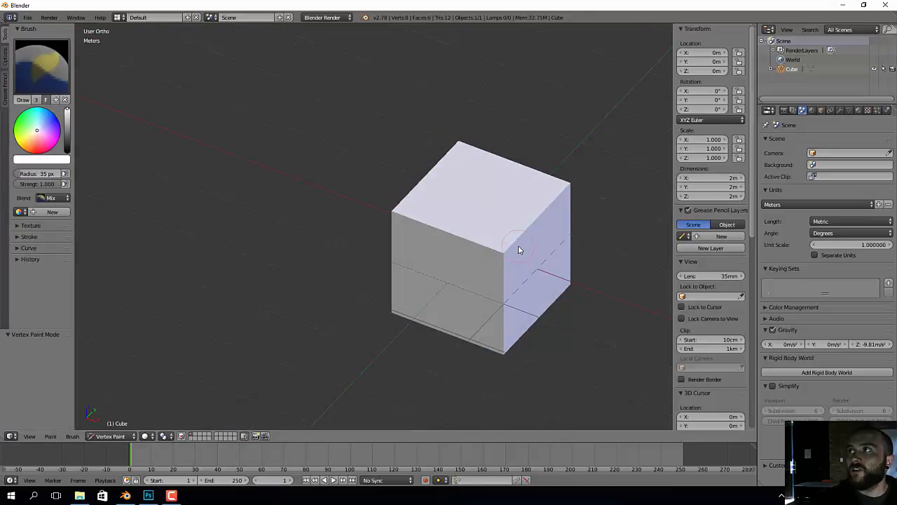
key("v")
key("x")
left_click(481, 249)
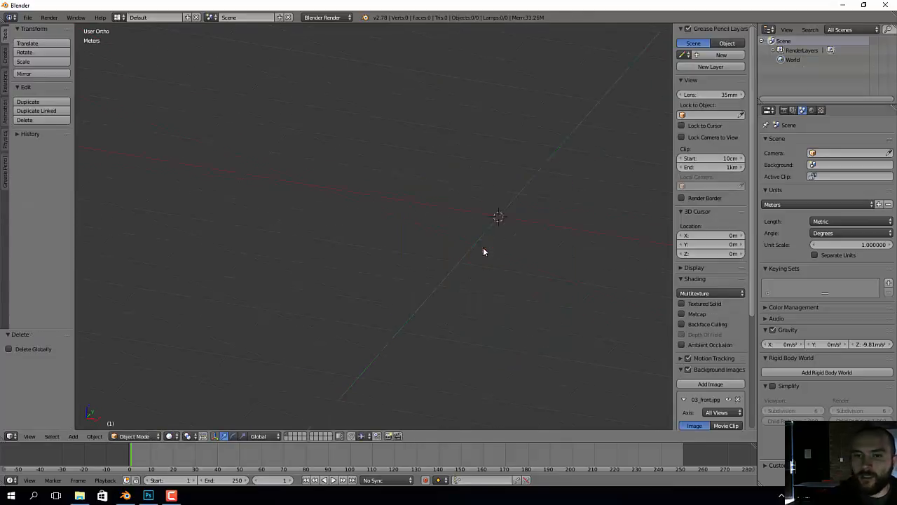
Step: Return to the front orthographic view and frame the whole face sketch
key("KP_1")
scroll(483, 247, "down", 5)
middle_click_drag(500, 194, 413, 231, "shift")
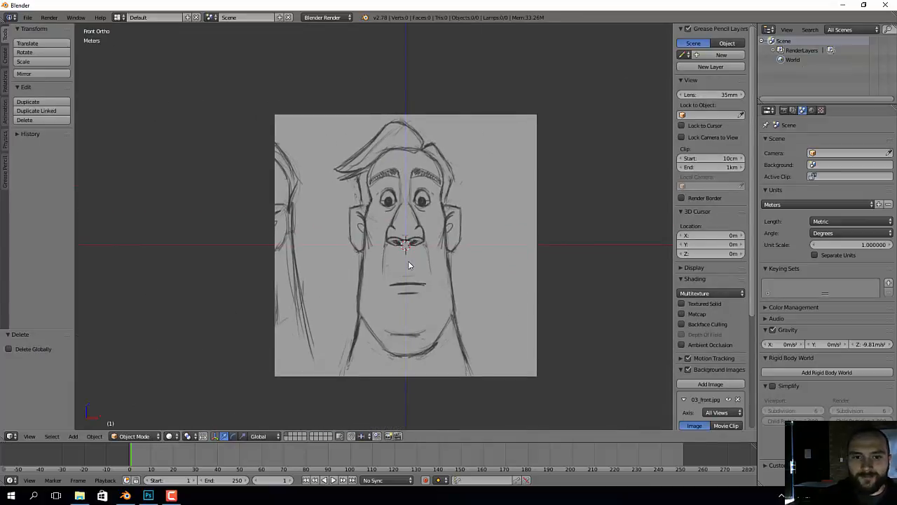
Step: Open the background image's axis choices and compare the sketch in the right and front orthographic views
scroll(750, 331, "down", 5)
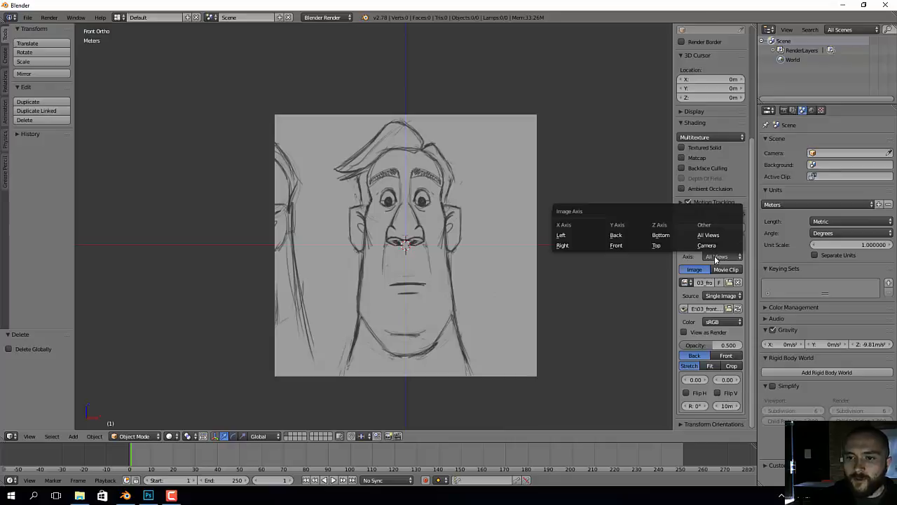
middle_click_drag(560, 147, 546, 178)
key("KP_1")
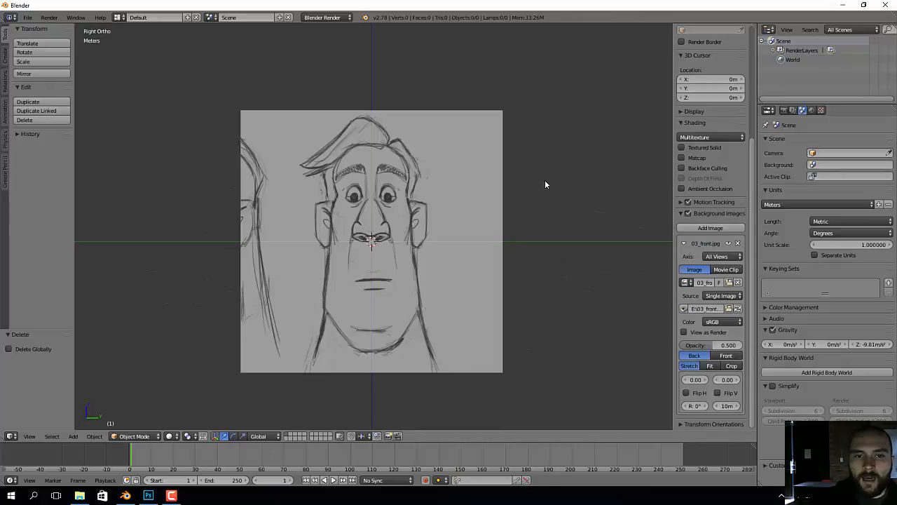
scroll(546, 180, "down", 2)
key("KP_5")
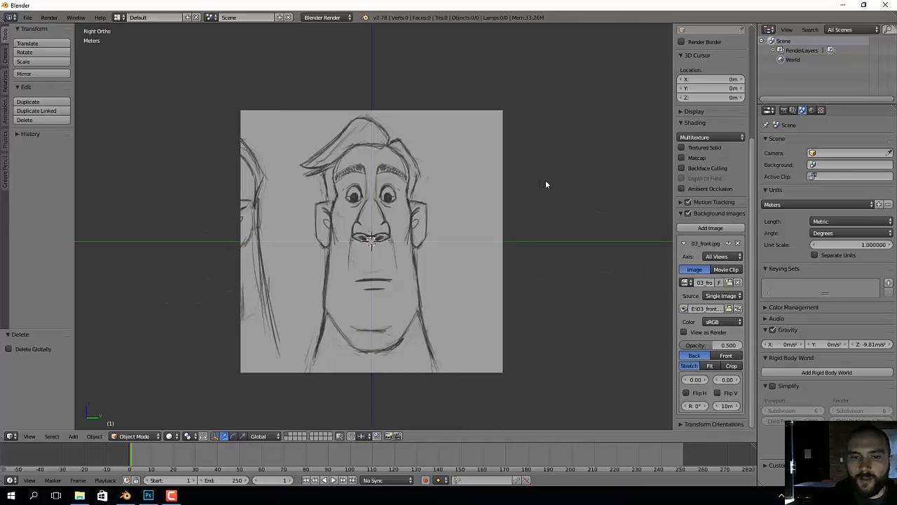
key("KP_5")
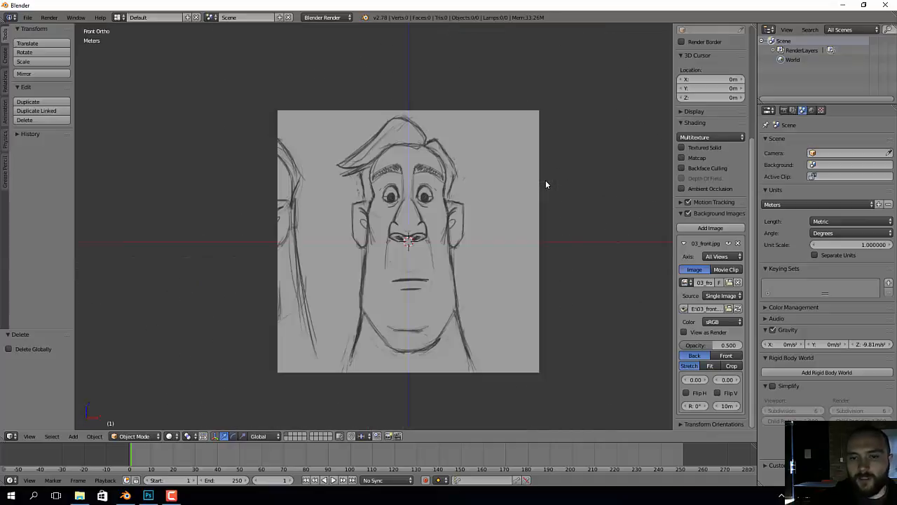
Step: Restrict the 03_front.jpg background image to the front view, draw it in front of objects, and set its opacity to 0.25
left_click(716, 256)
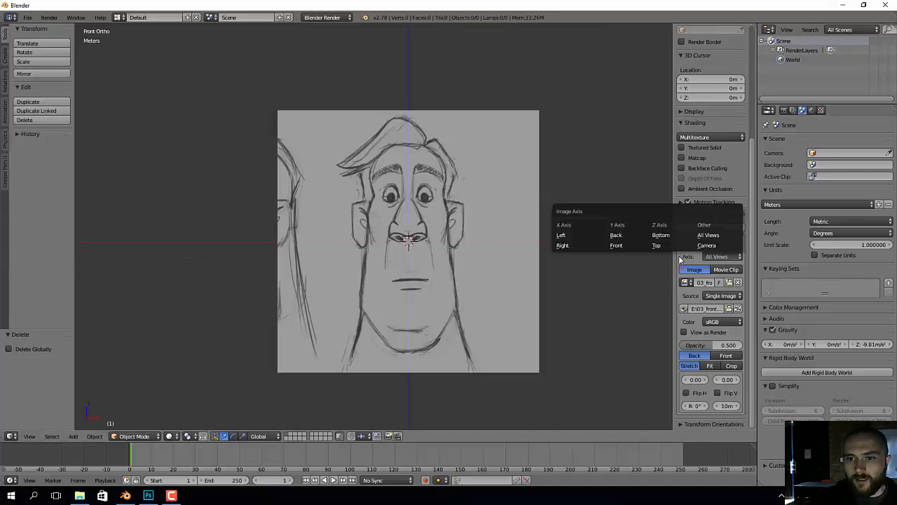
left_click(620, 246)
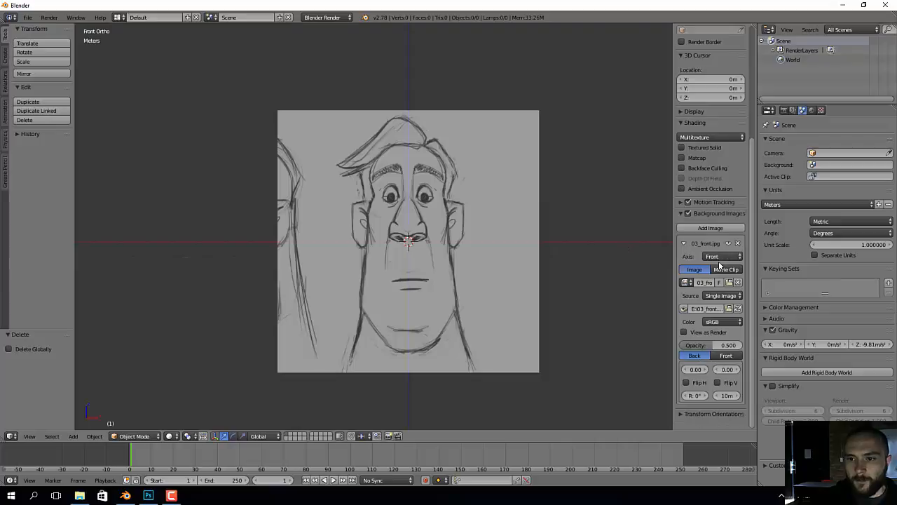
left_click(726, 357)
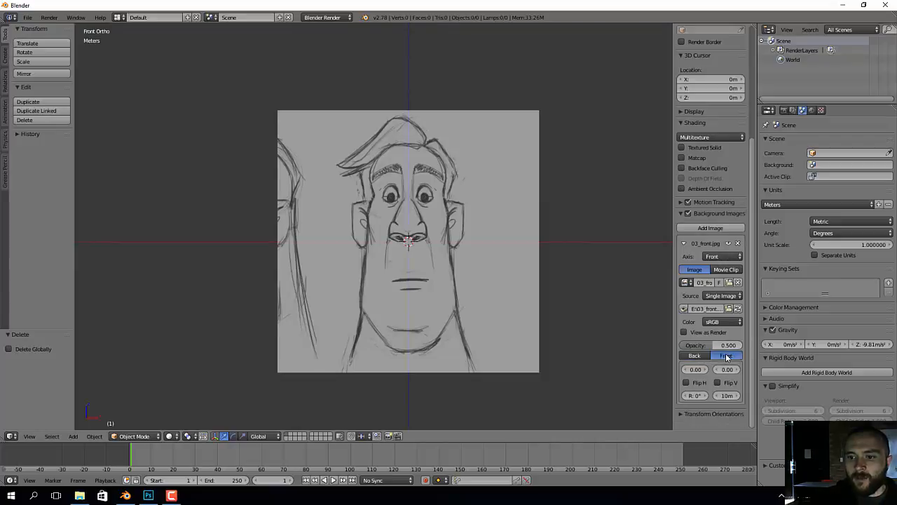
left_click(735, 345)
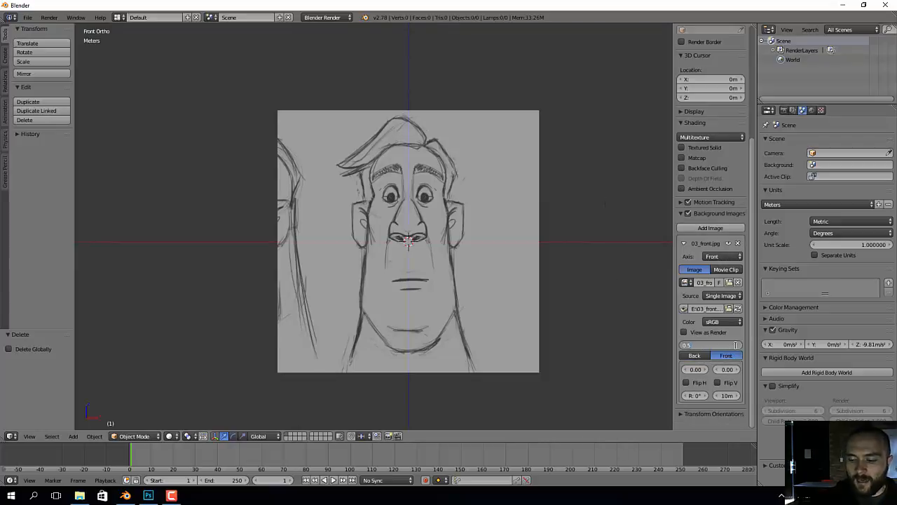
type("0.25")
key("Return")
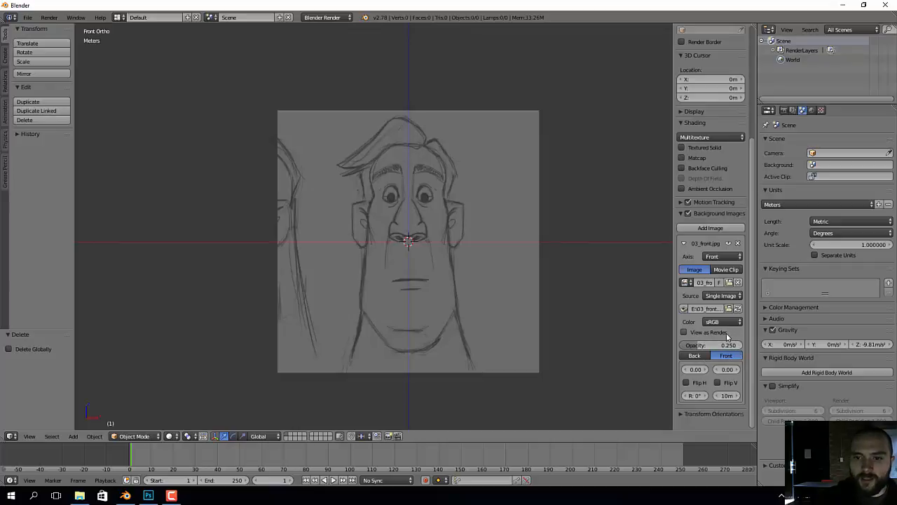
Step: Set the front sketch's vertical offset to 1 and its size to 1 m
left_click(727, 370)
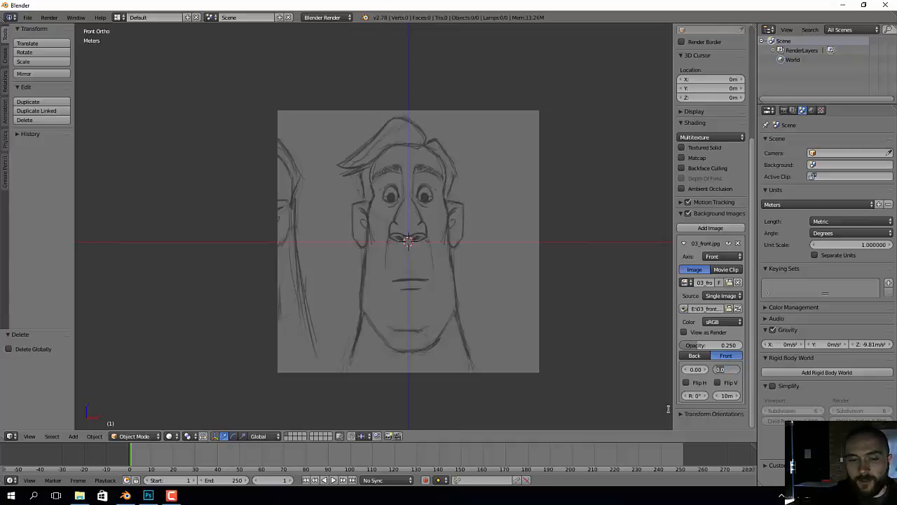
type("1")
key("Return")
left_click(729, 395)
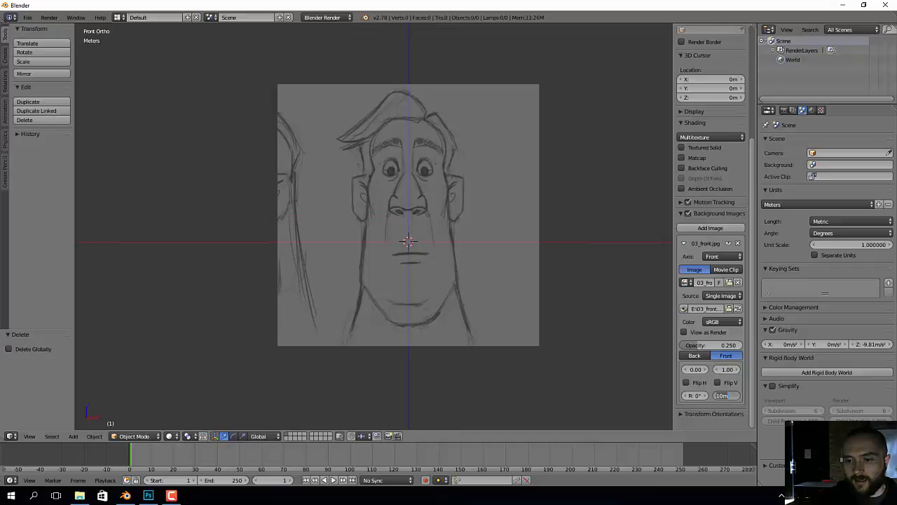
type("1")
key("Return")
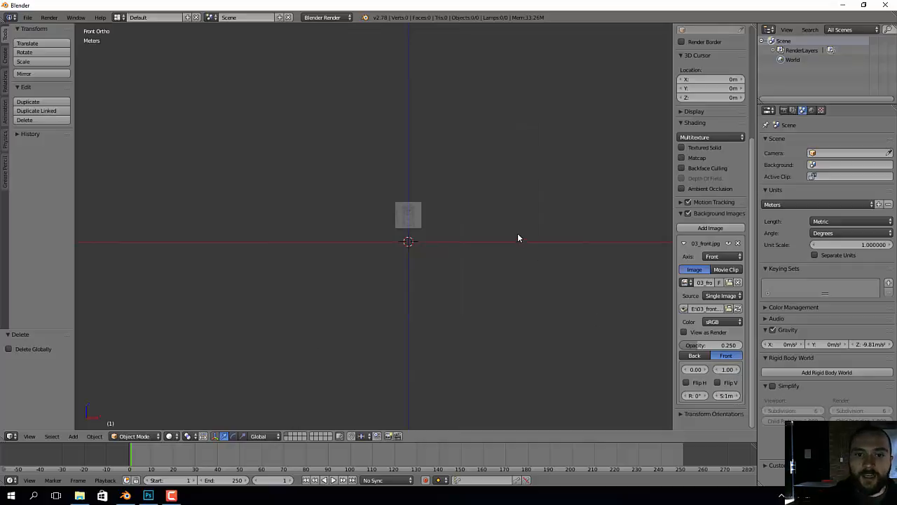
scroll(518, 234, "up", 7)
middle_click_drag(288, 191, 487, 216, "shift")
scroll(488, 216, "up", 2)
middle_click_drag(389, 211, 534, 262, "shift")
scroll(549, 226, "up", 1)
key("KP_1")
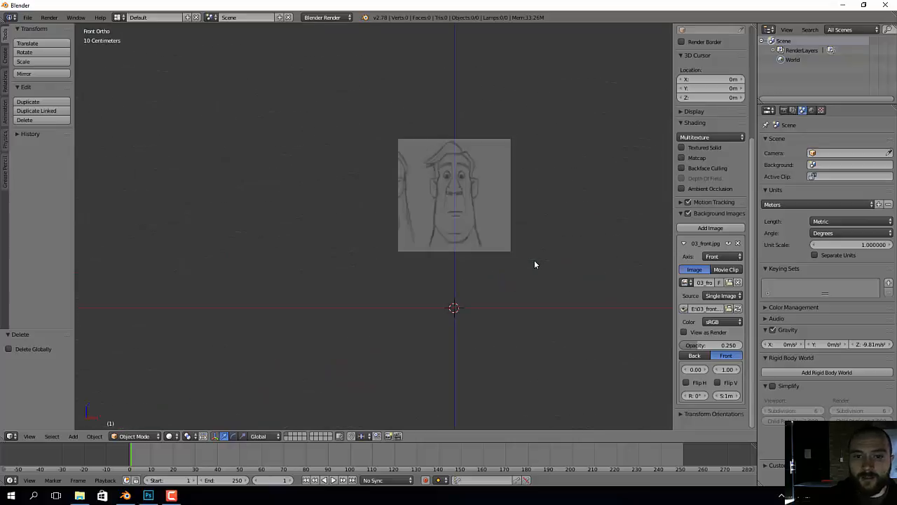
scroll(532, 224, "up", 3)
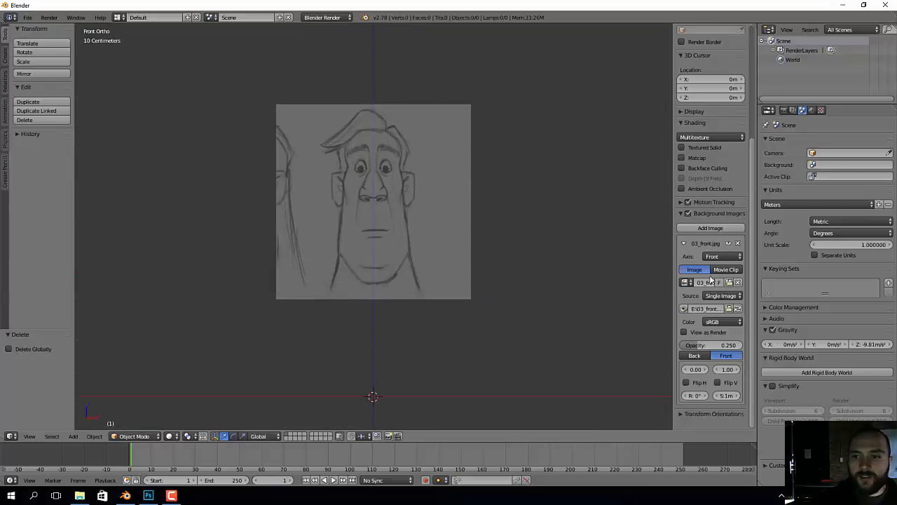
Step: Collapse the front sketch's settings and load 03_Right.jpg from the E: drive as a second background image
left_click(684, 243)
left_click(686, 229)
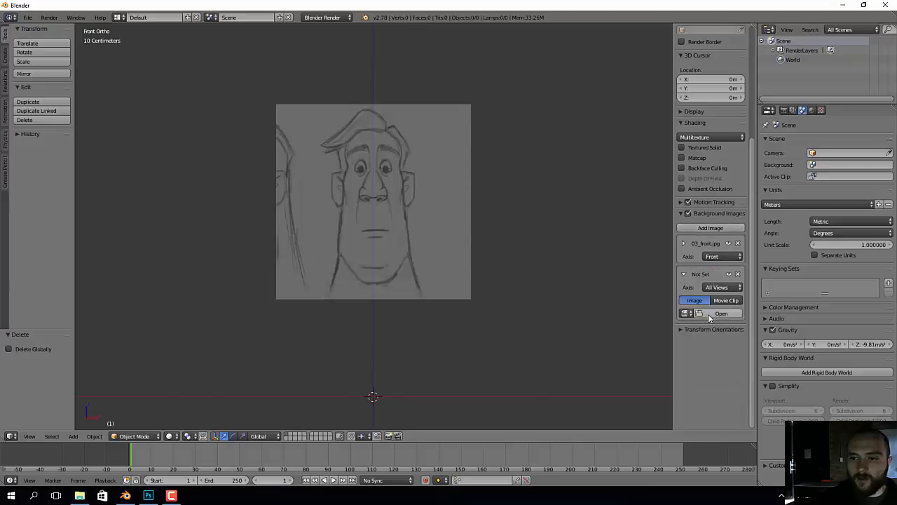
left_click(709, 314)
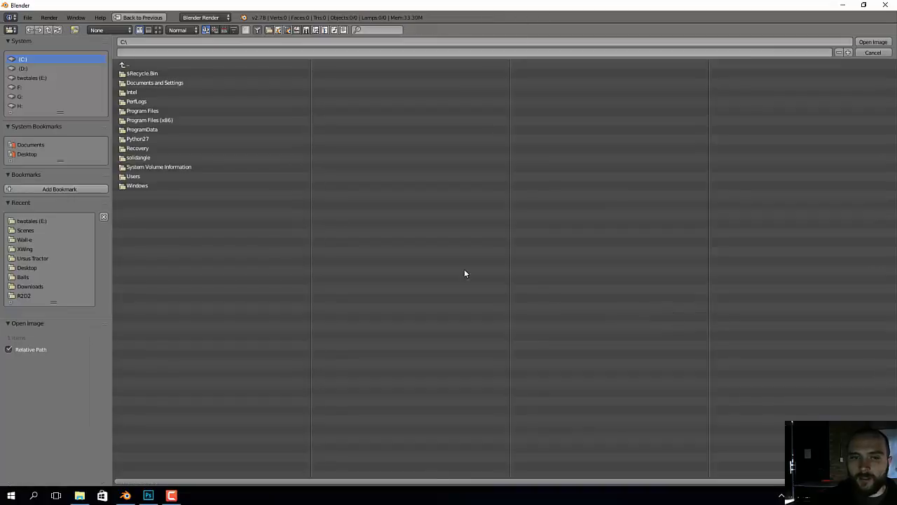
left_click(39, 78)
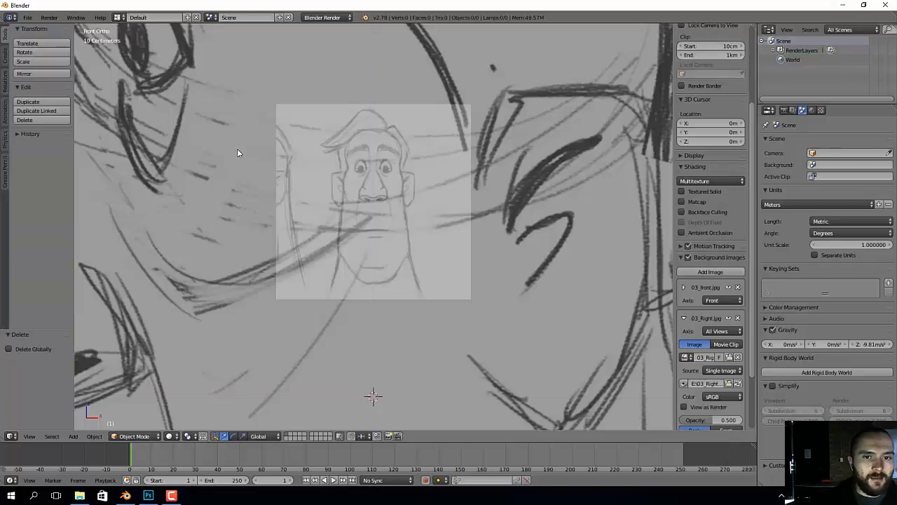
Step: Restrict the 03_Right.jpg background image to the right view
scroll(237, 153, "down", 9)
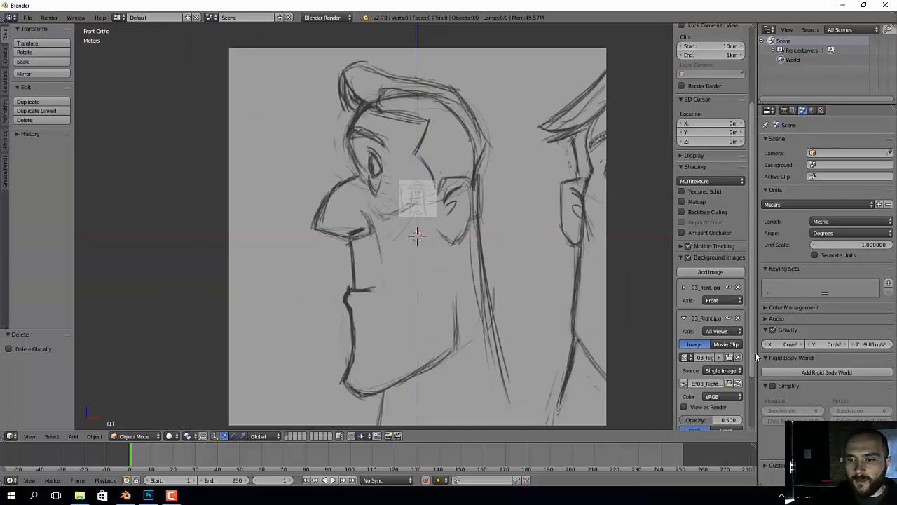
left_click(717, 331)
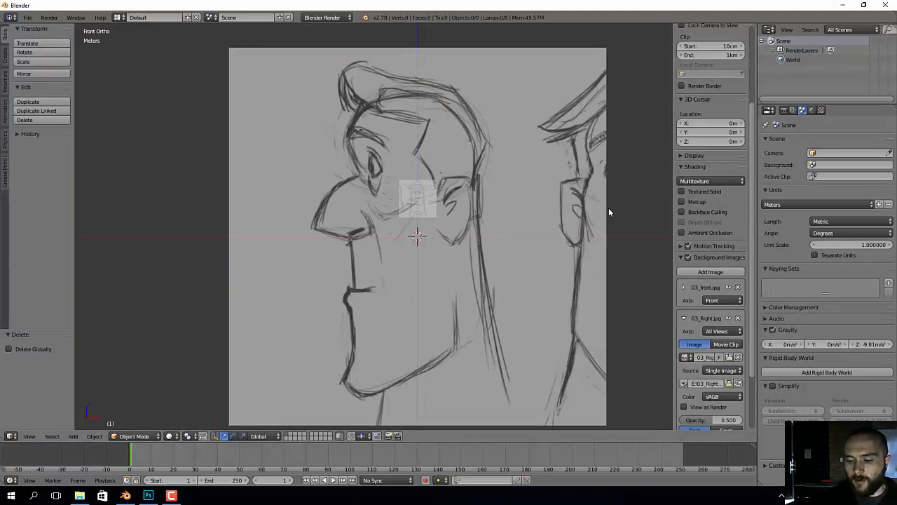
key("KP_3")
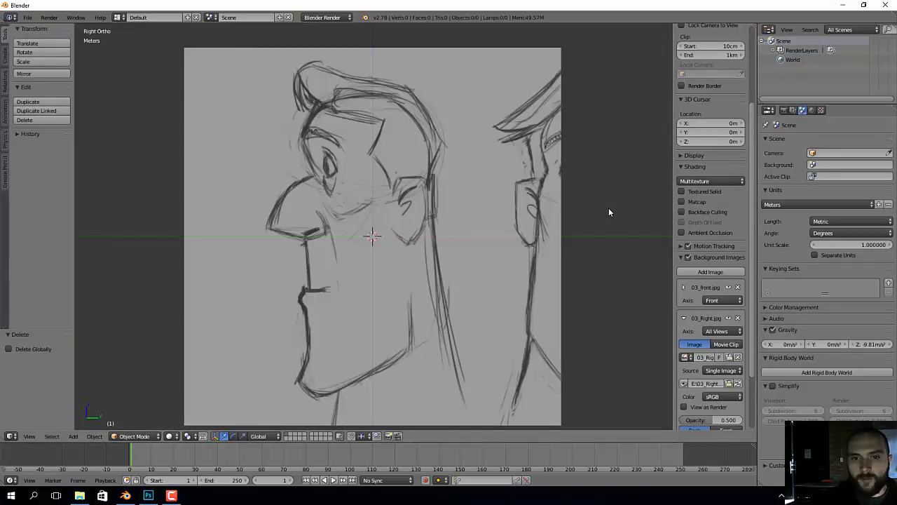
left_click(716, 331)
left_click(568, 321)
scroll(729, 329, "down", 2)
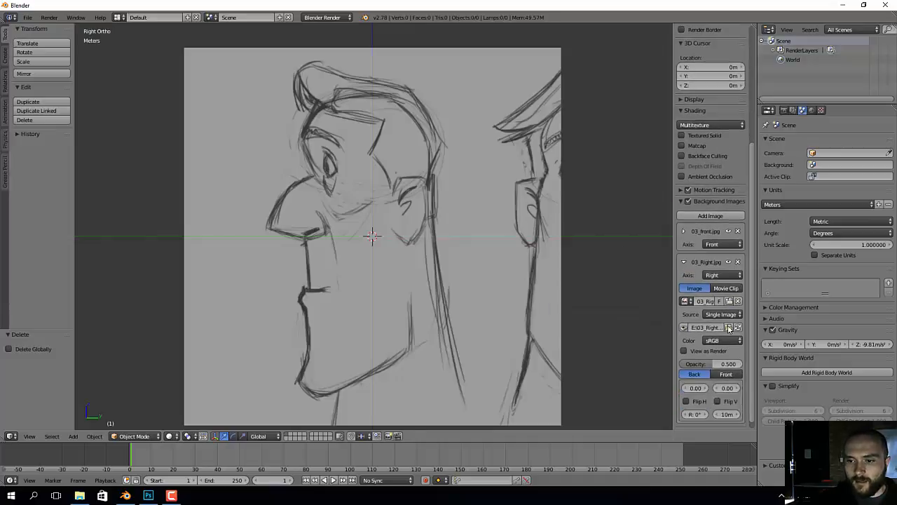
Step: Set the side sketch's opacity to 0.25 and draw it in front of objects
left_click(729, 364)
type("0.25")
key("Return")
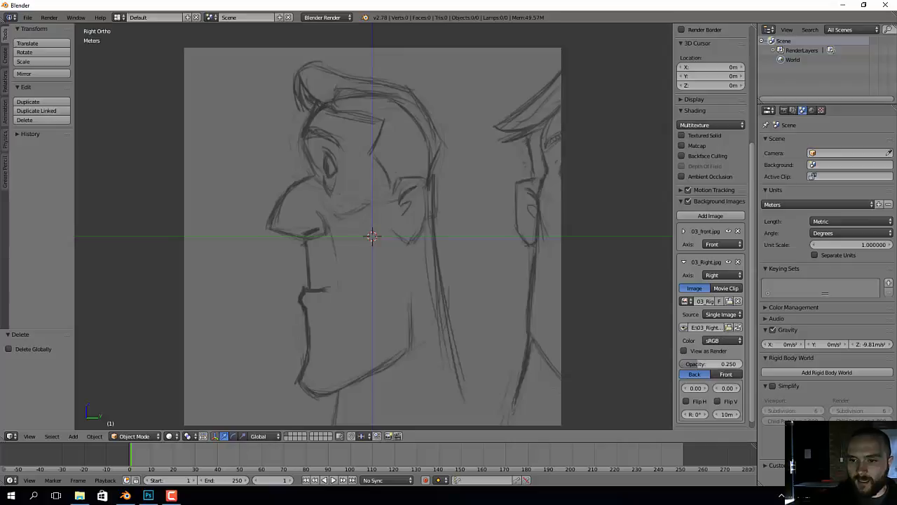
left_click(724, 375)
Step: Set the side sketch's vertical offset to 1 and its size to 1 m
left_click(727, 388)
type("1")
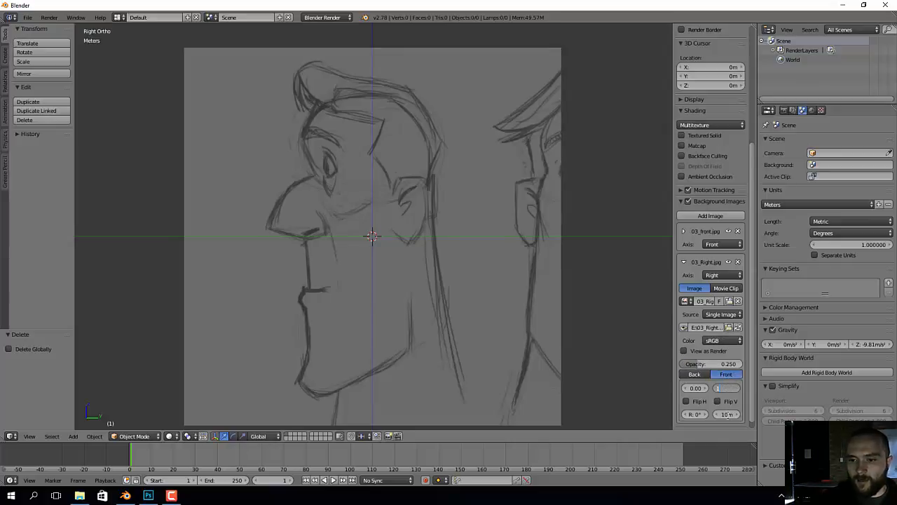
key("Return")
left_click(729, 414)
type("1")
key("Tab")
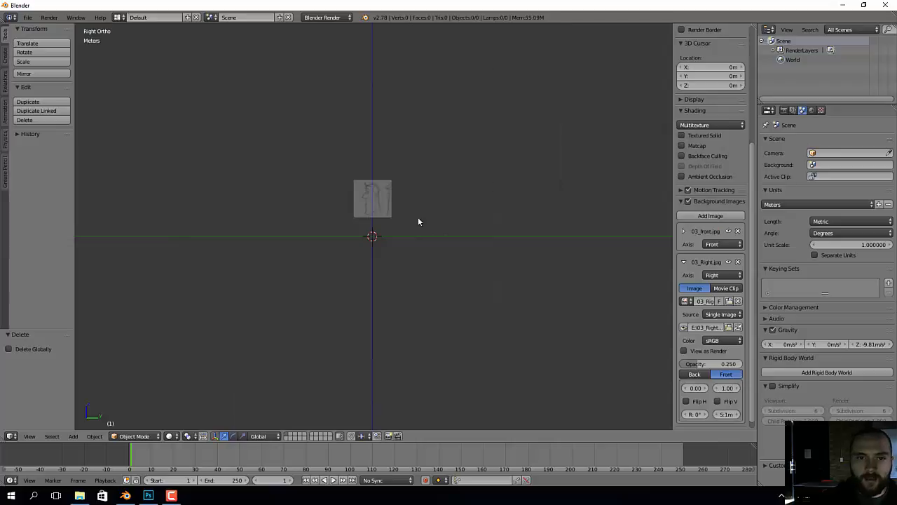
Step: Compare the alignment of the two face sketches in the front and right orthographic views
scroll(334, 194, "up", 10)
key("KP_1")
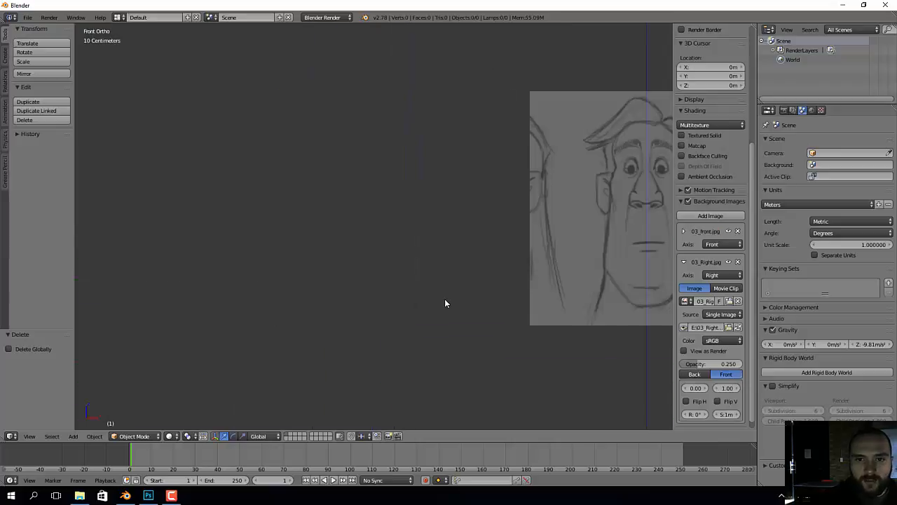
middle_click_drag(477, 263, 262, 251, "shift")
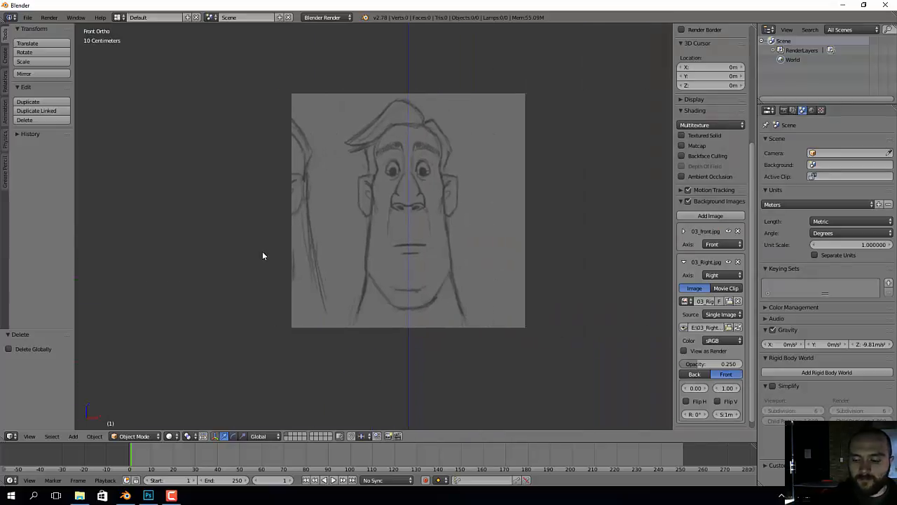
key("KP_3")
key("KP_1")
key("KP_3")
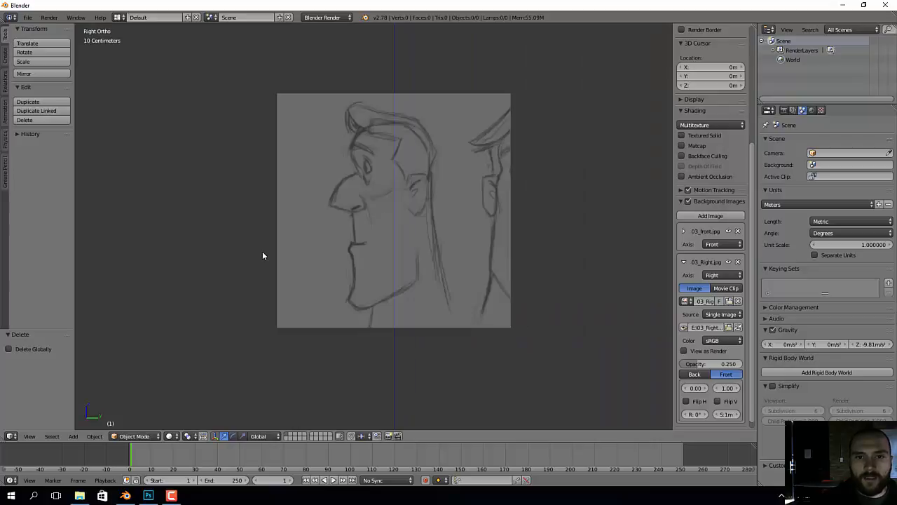
key("KP_1")
key("KP_3")
key("KP_1")
Step: Switch the viewport to a free perspective view looking across the grid
key("KP_5")
key("KP_5")
key("KP_5")
key("KP_5")
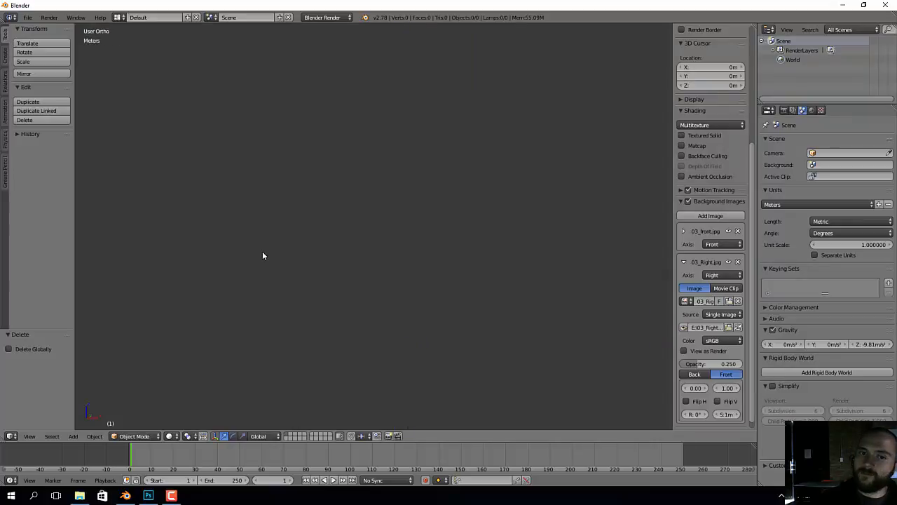
mouse_move(270, 254)
middle_mouse_down()
mouse_move(413, 203)
mouse_move(490, 154)
mouse_move(425, 211)
middle_mouse_up()
key("KP_5")
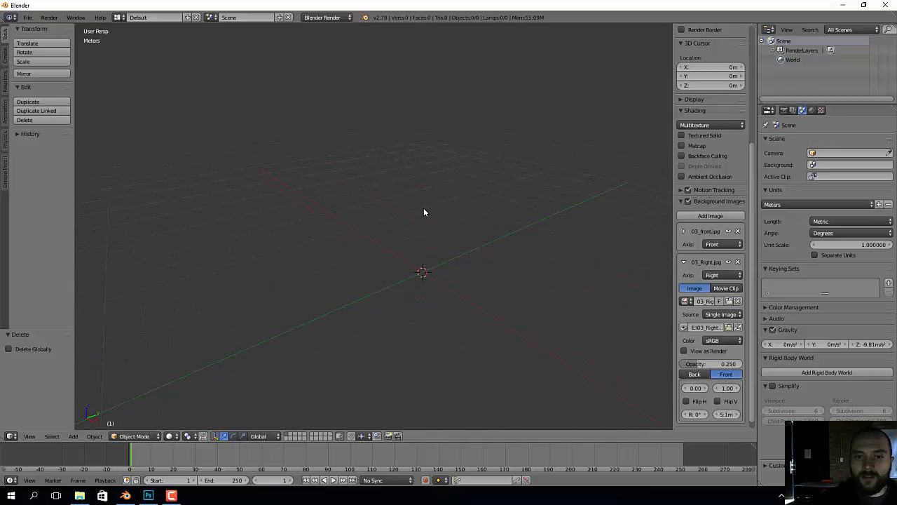
Step: Set the viewport lens to 60 mm and judge the perspective from different angles
left_click_drag(753, 180, 751, 57)
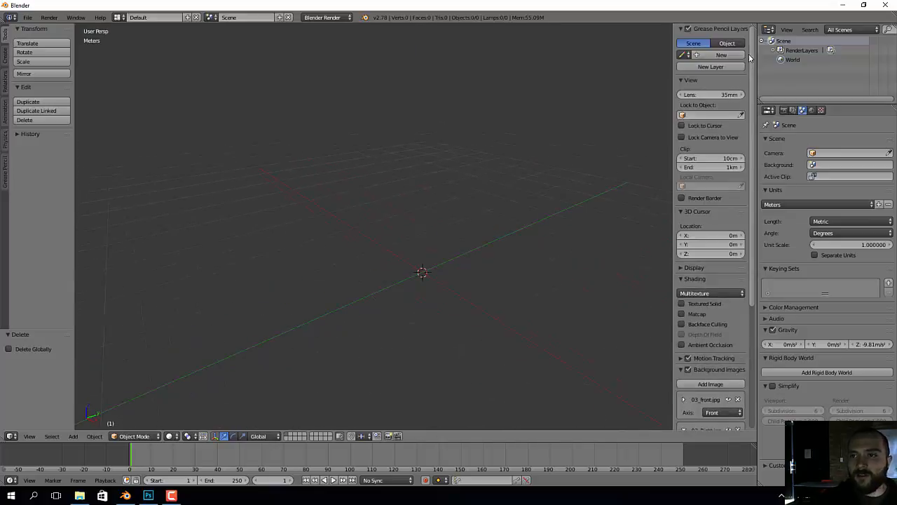
left_click(715, 95)
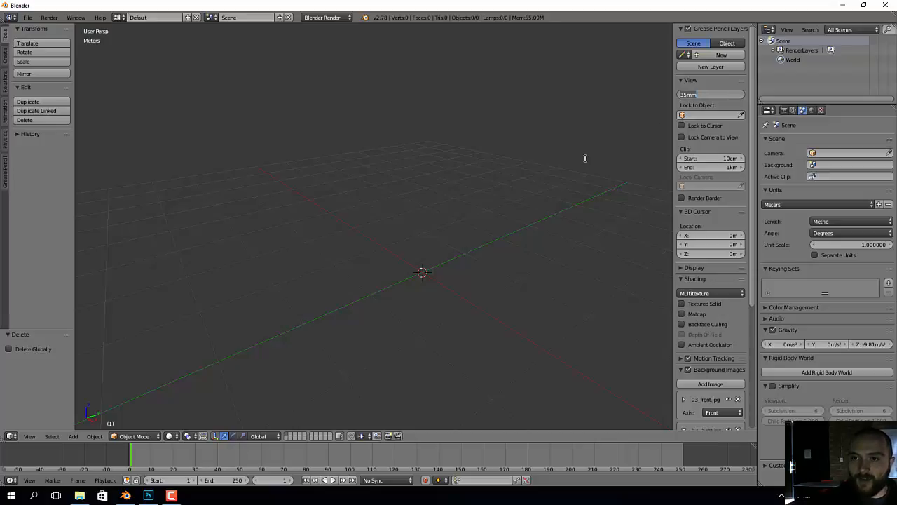
type("60")
key("Return")
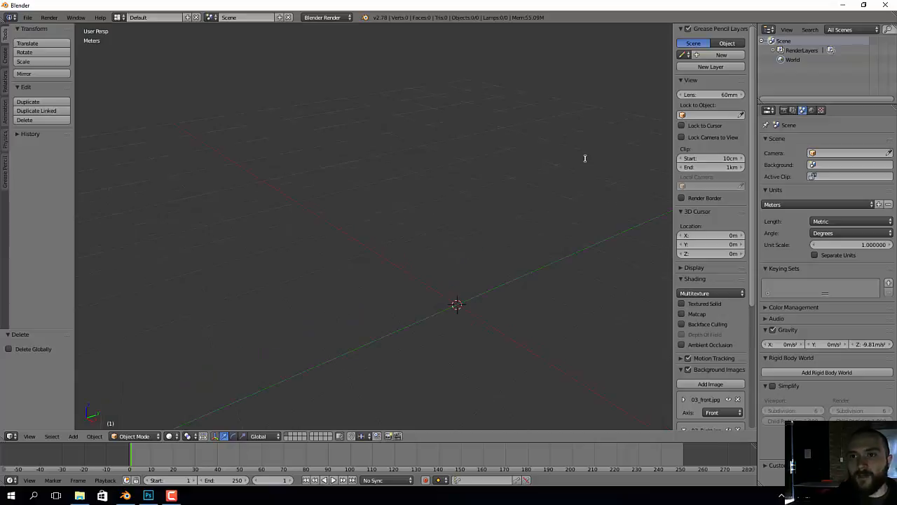
middle_click_drag(341, 232, 396, 219)
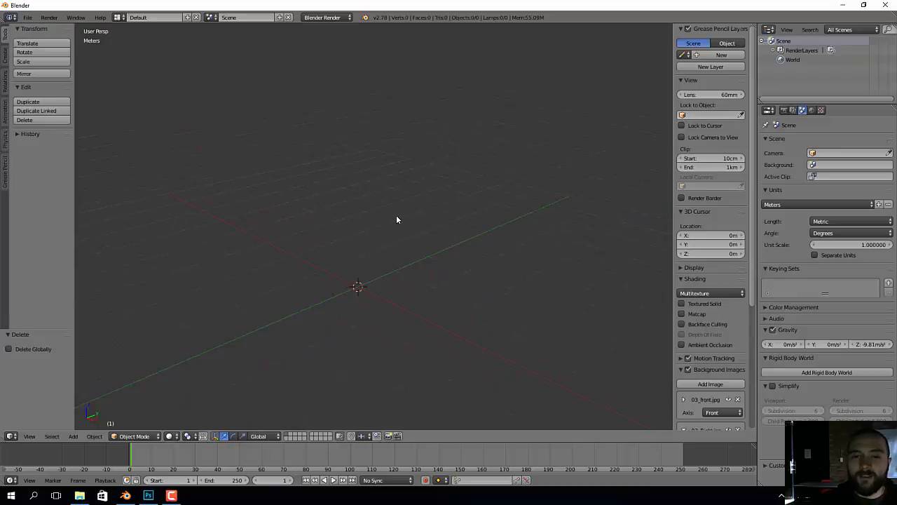
middle_click_drag(393, 220, 472, 252)
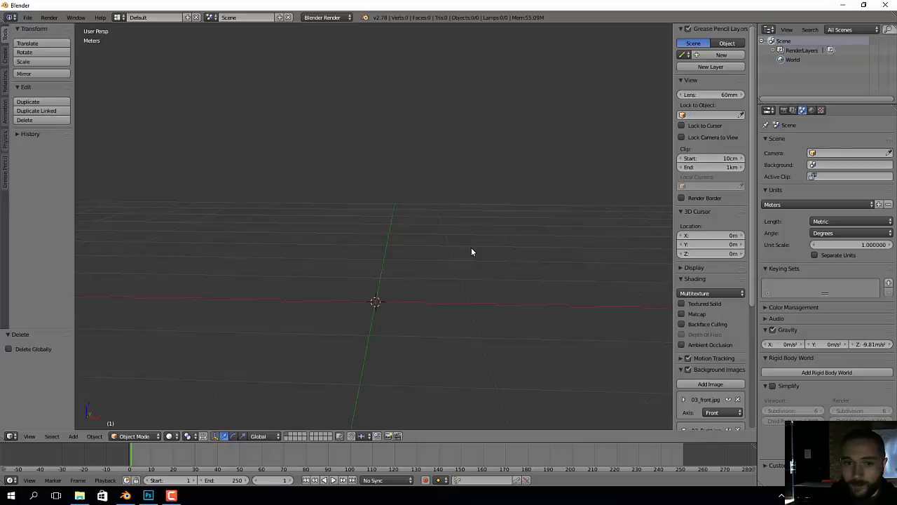
Step: Set the viewport lens to 70 mm and check the perspective on the grid
key("KP_1")
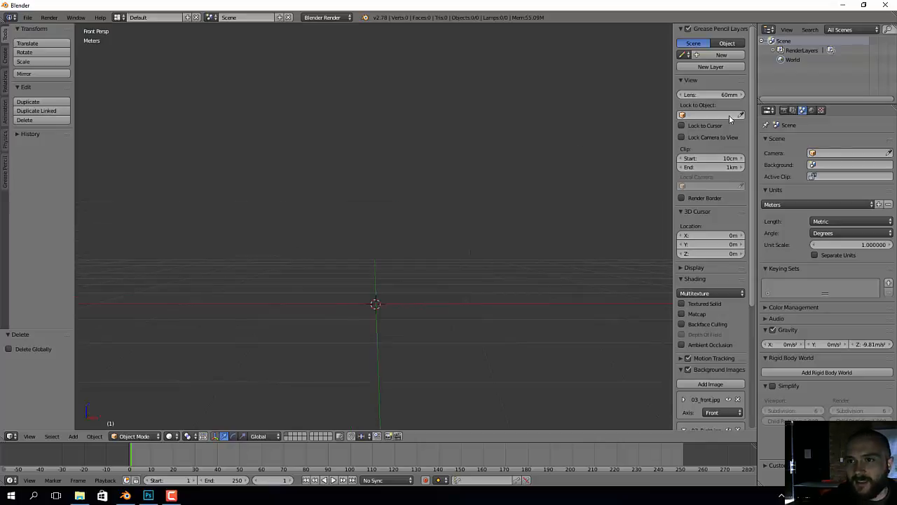
left_click(711, 96)
type("70")
key("Return")
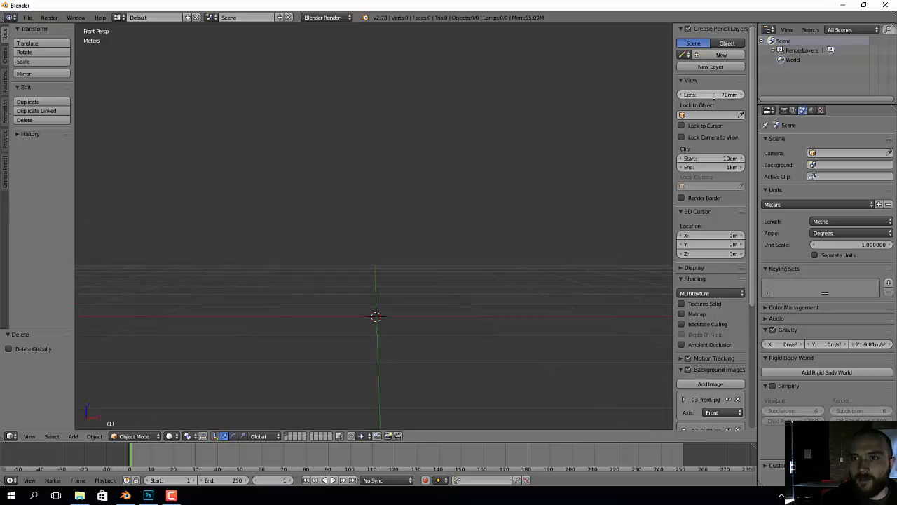
middle_click_drag(490, 189, 490, 259)
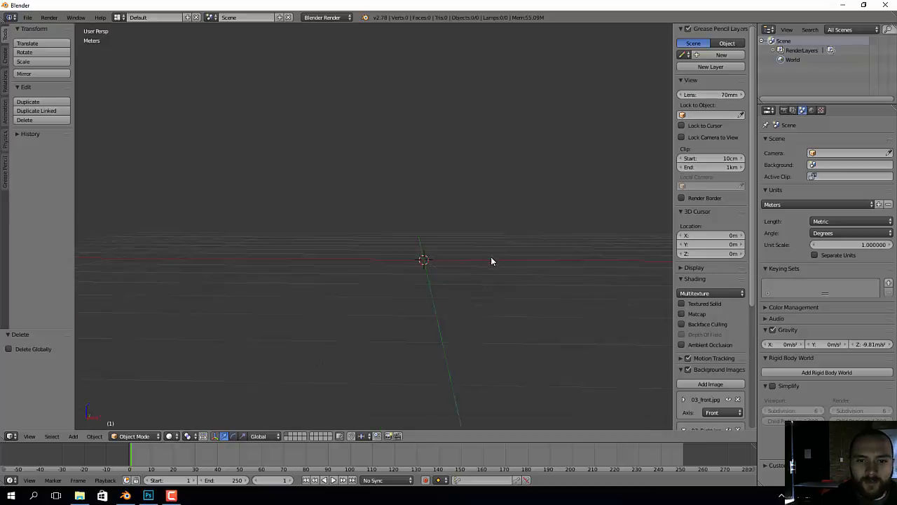
Step: Add a cube at the origin and enter Edit Mode on it
key("shift+a")
mouse_move(491, 260)
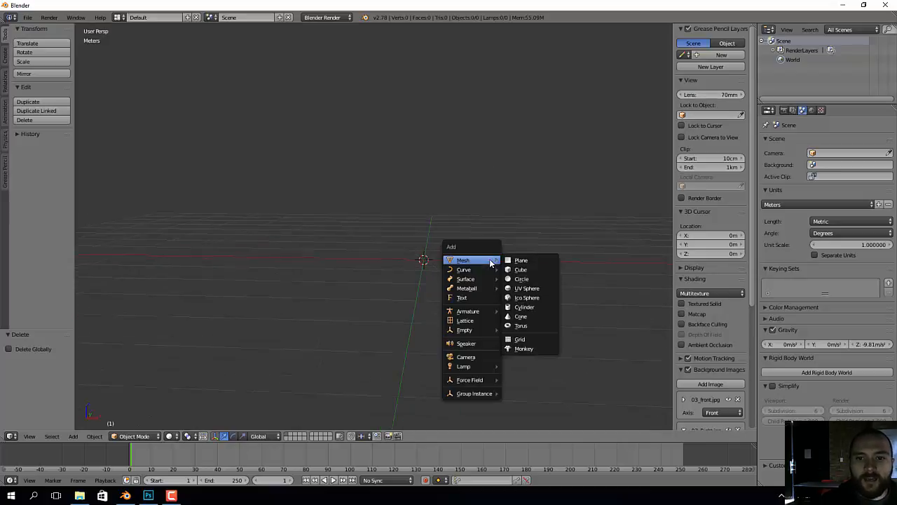
left_click(528, 272)
key("Tab")
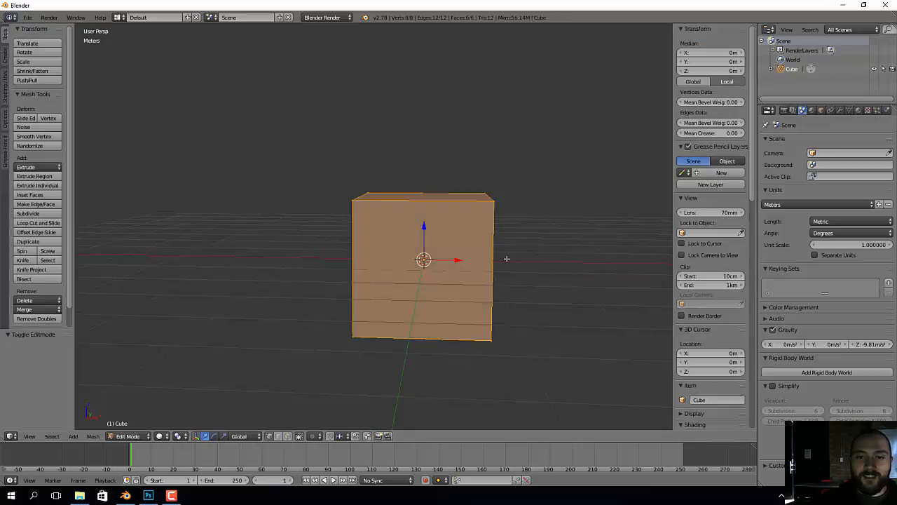
key("ctrl+r")
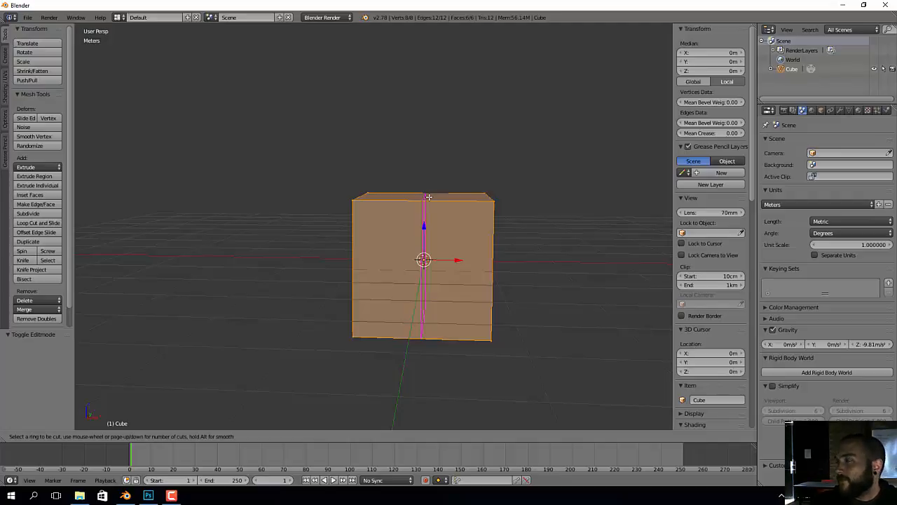
key("Escape")
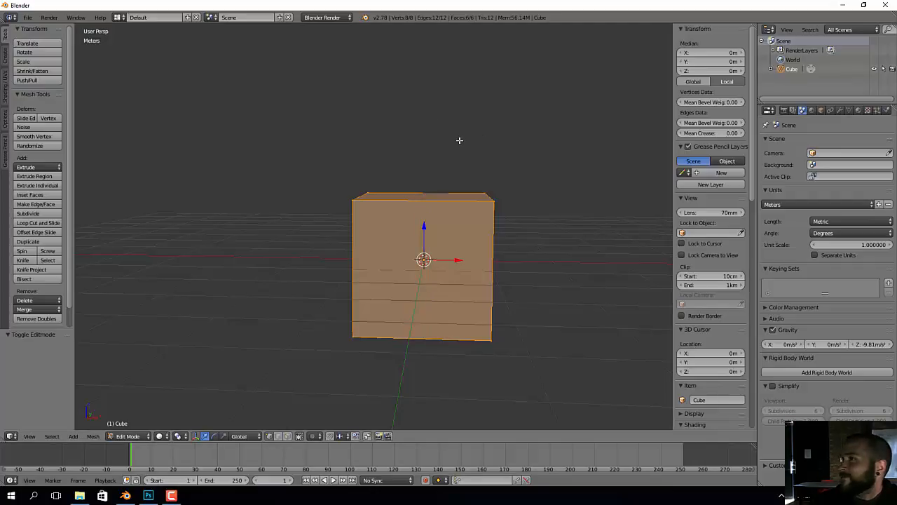
middle_click_drag(485, 164, 453, 197)
key("Tab")
key("ctrl+Tab")
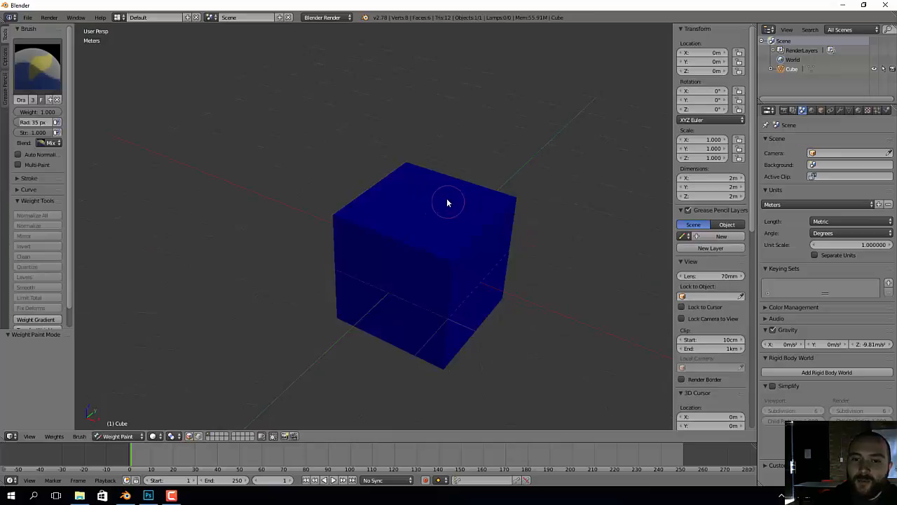
key("Tab")
left_click(392, 199)
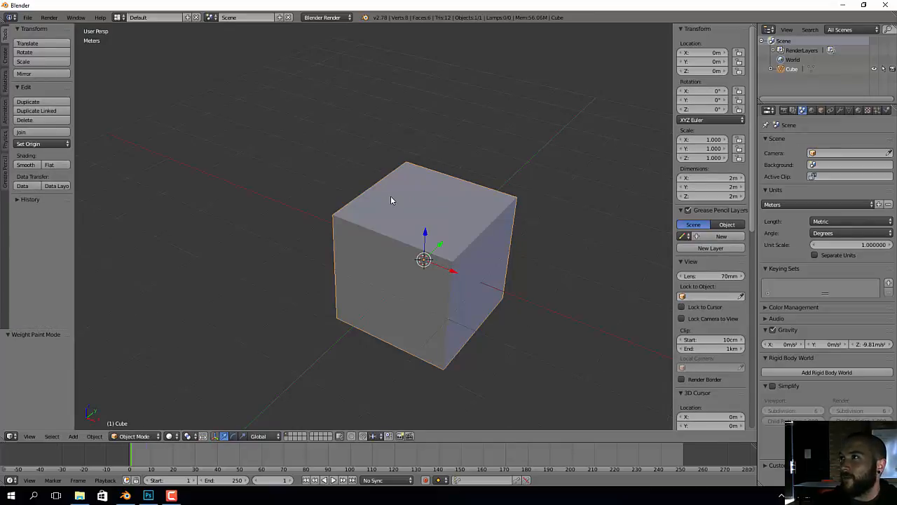
middle_click_drag(481, 233, 460, 219)
key("Tab")
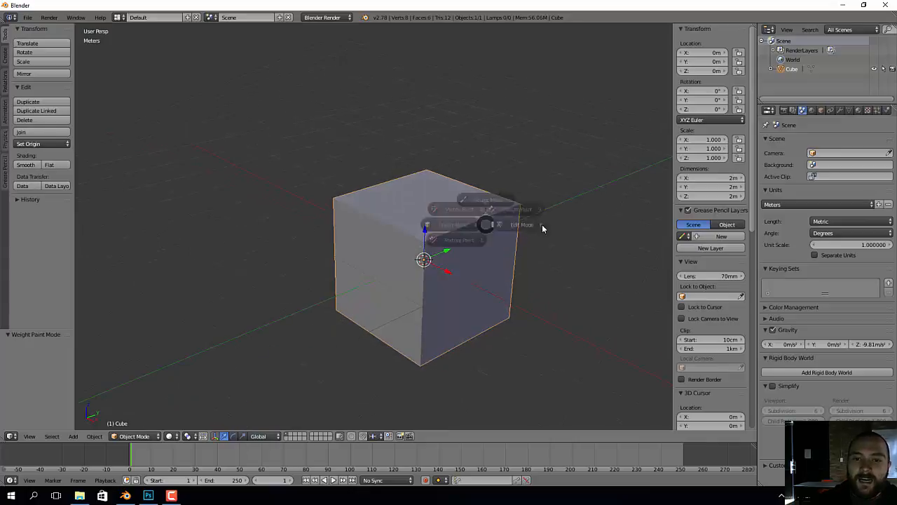
left_click(538, 227)
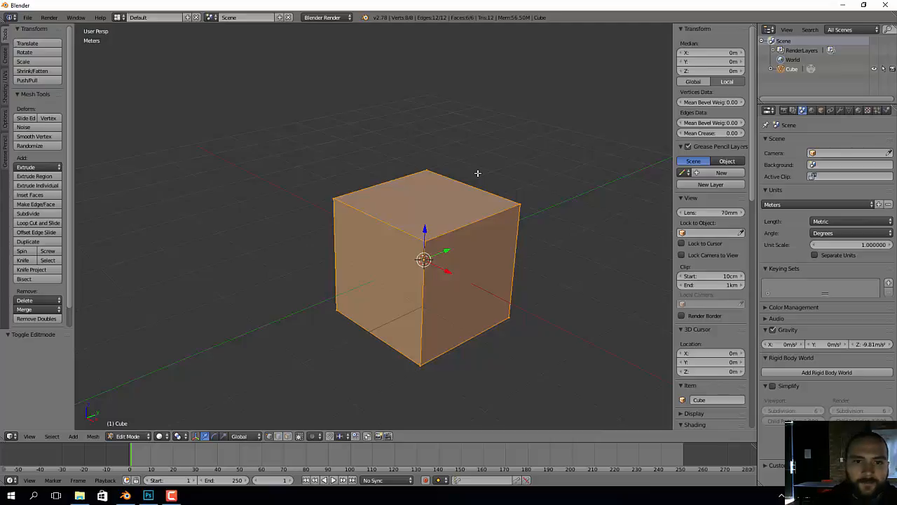
Step: Add a centred vertical loop cut that splits the cube into two halves along X
middle_click_drag(440, 239, 470, 242)
key("ctrl+r")
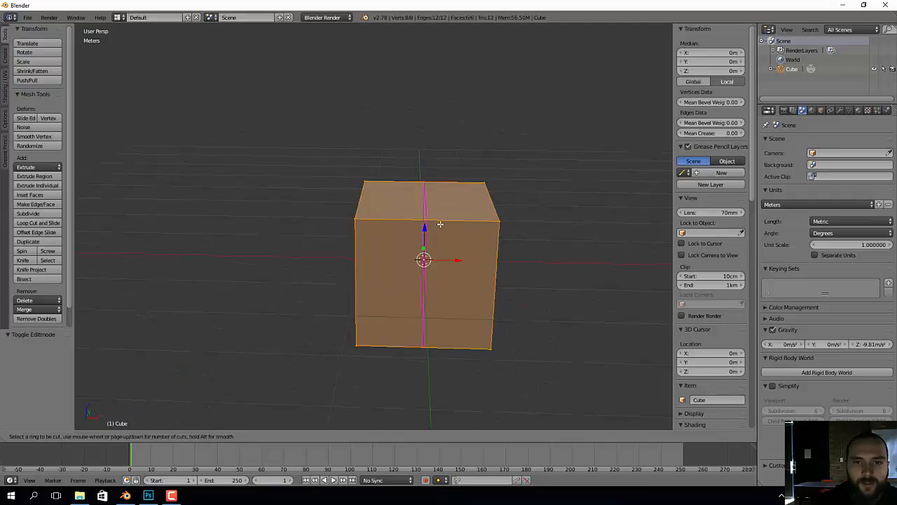
left_click(440, 224)
right_click(440, 224)
Step: Delete the half of the cube on the negative X side and return to Object Mode
key("3")
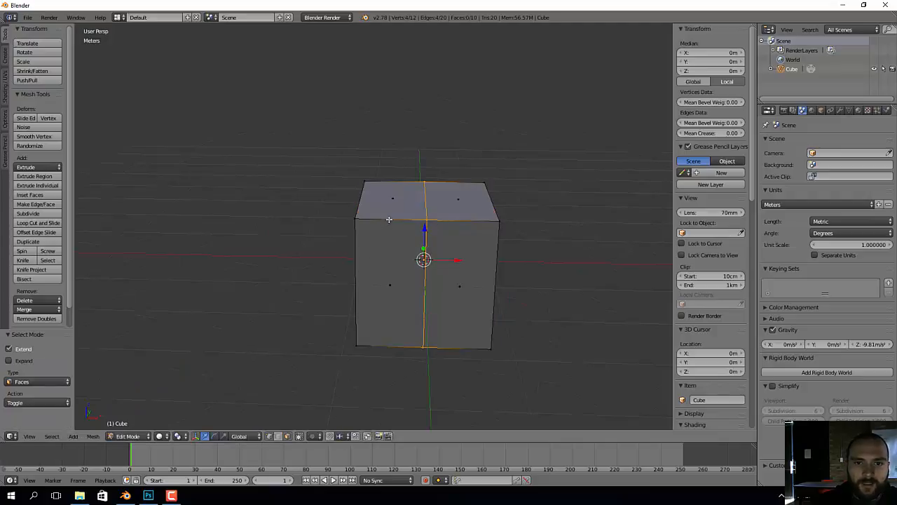
right_click(389, 219, "alt")
key("x")
left_click(389, 242)
key("Tab")
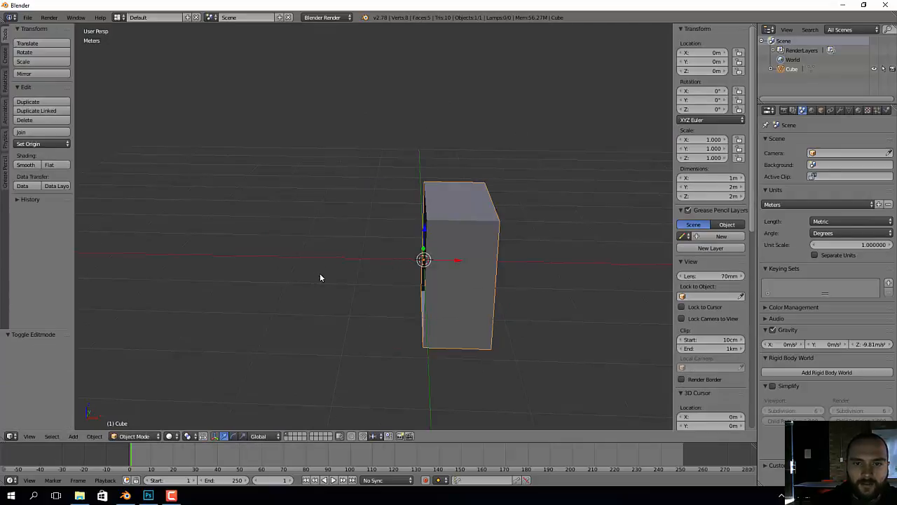
Step: In the front view, add a Mirror modifier to the half cube on the X axis with Clipping enabled
key("KP_1")
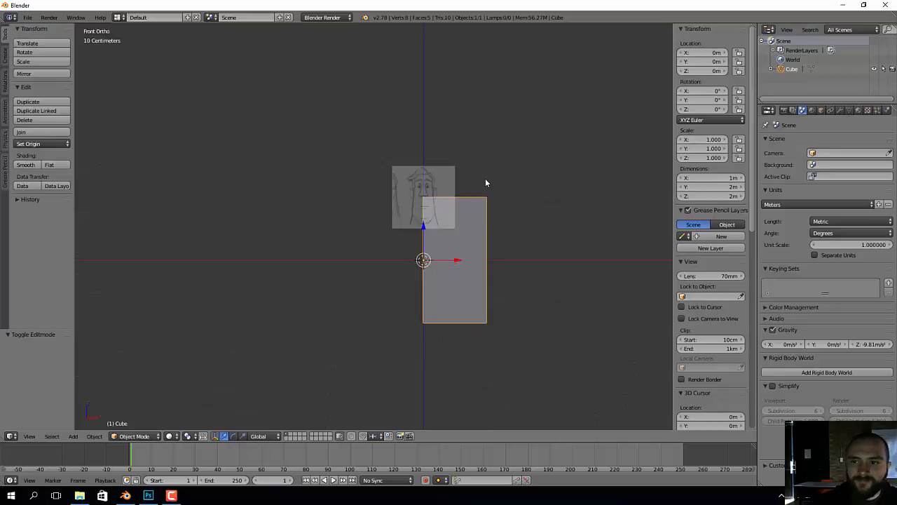
middle_click_drag(485, 182, 467, 187, "shift")
left_click(839, 110)
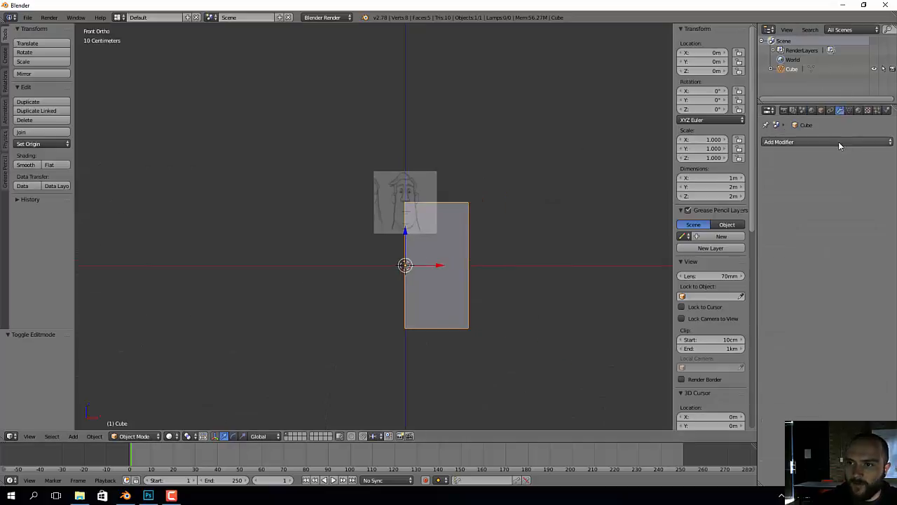
left_click(839, 142)
left_click(712, 233)
scroll(424, 247, "up", 4)
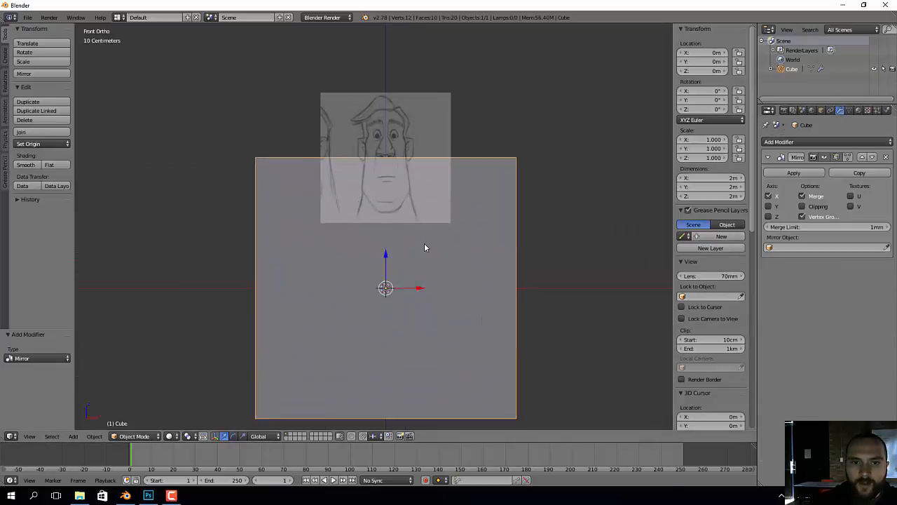
scroll(424, 247, "up", 1)
left_click(802, 206)
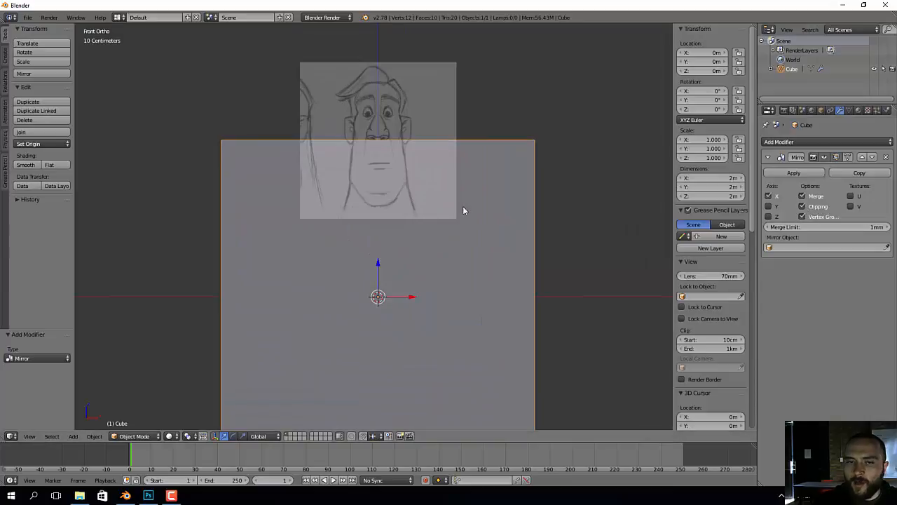
Step: Try to move the upper centre vertex along X across the mirror line, and undo the move
key("Tab")
right_click(378, 140)
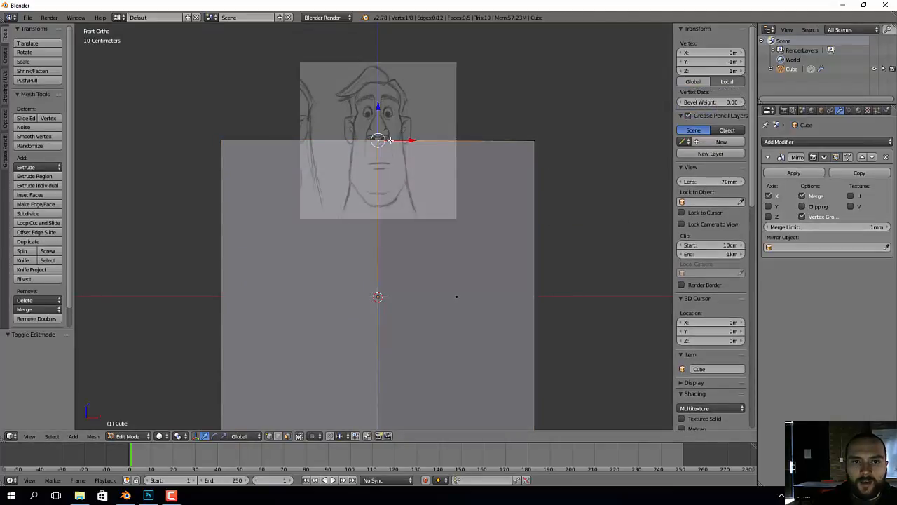
key("g")
key("x")
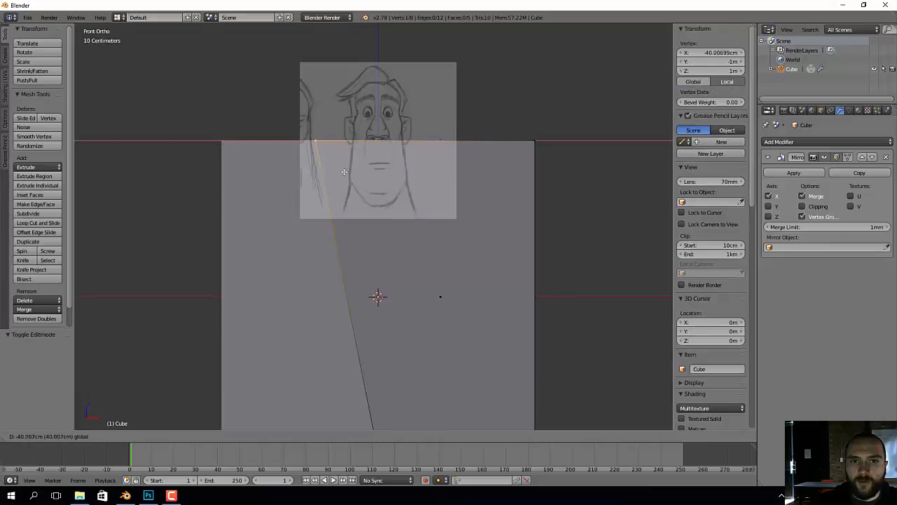
left_click_drag(344, 172, 355, 173)
key("ctrl+z")
left_click(809, 209)
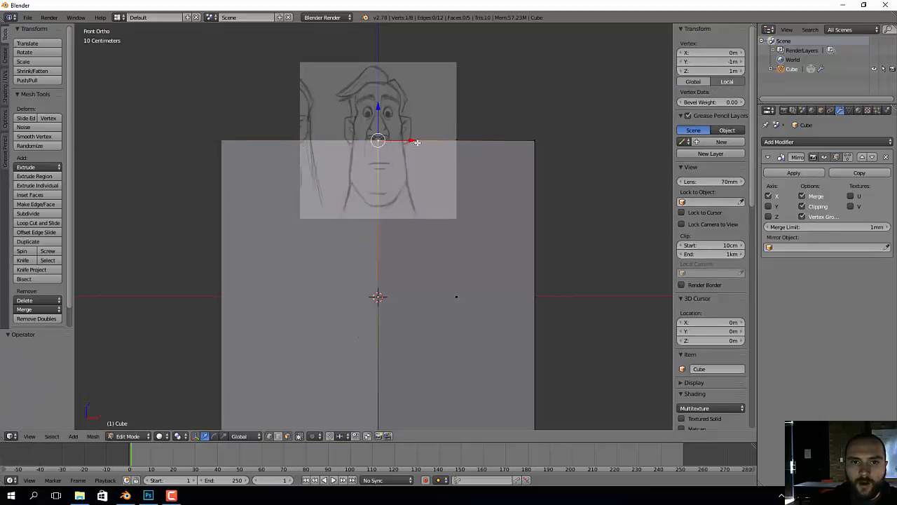
Step: Raise the whole mesh about 38 cm, and lift its lower vertices about 1.16 m to the base of the front sketch
key("a")
key("a")
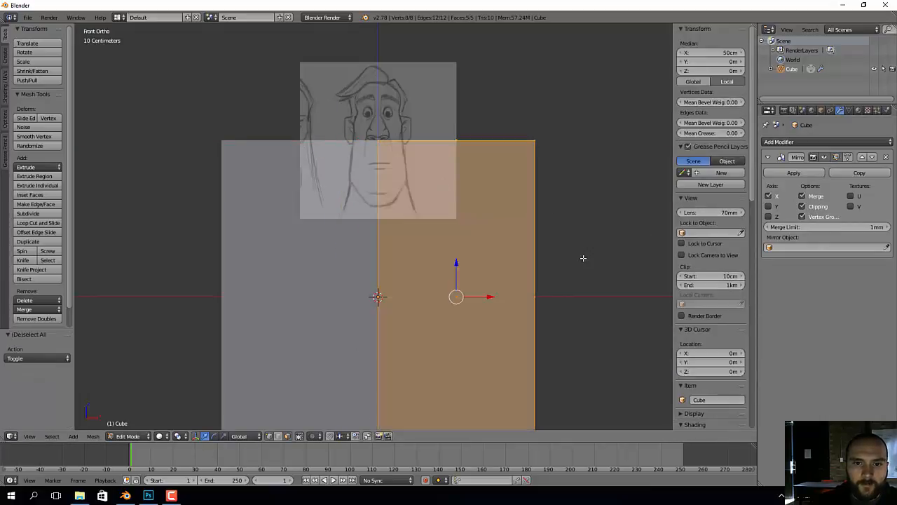
left_click_drag(459, 257, 452, 158)
key("ctrl+z")
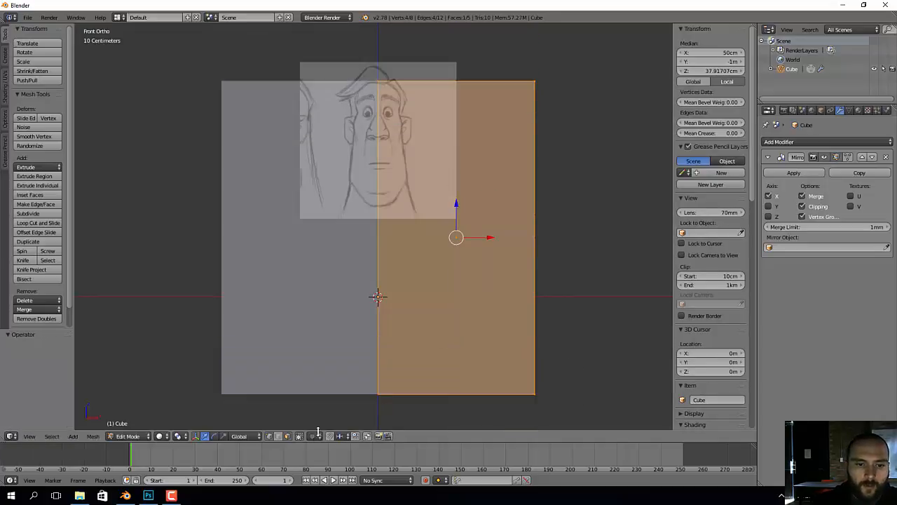
left_click_drag(320, 341, 562, 422)
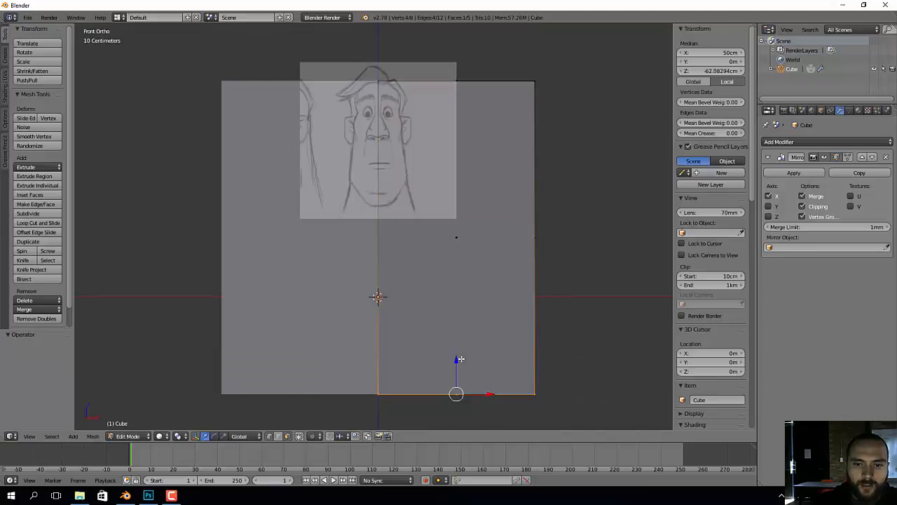
left_click_drag(460, 361, 468, 178)
Step: Move the outer side vertices about 78 cm inward along X to match the head's width in the front sketch
middle_click_drag(484, 159, 495, 213, "shift")
scroll(495, 213, "up", 1)
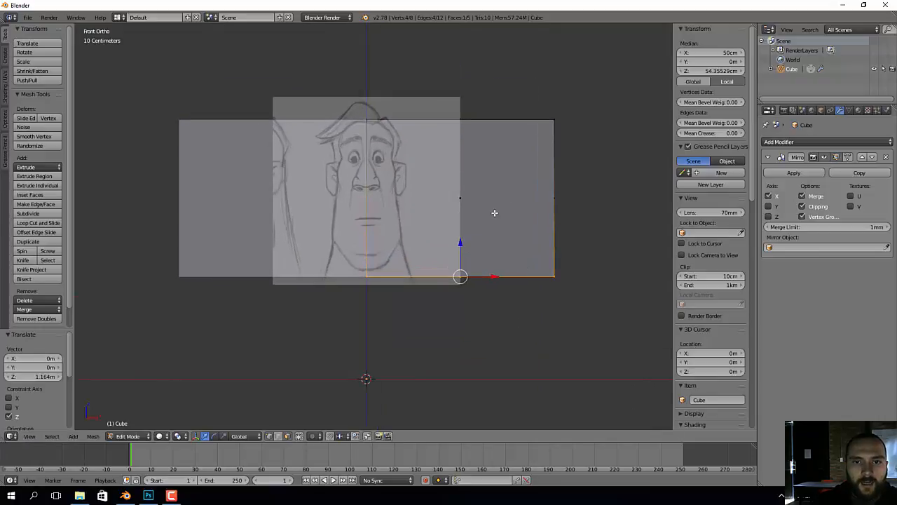
left_click_drag(588, 63, 527, 352)
left_click_drag(585, 199, 440, 204)
scroll(441, 204, "up", 3)
middle_click_drag(428, 215, 465, 260, "shift")
Step: Pull the upper outer vertices in about 8.8 cm, raise the lower outer ones about 19.4 cm to the jaw corner, and leave Edit Mode
right_click(403, 131)
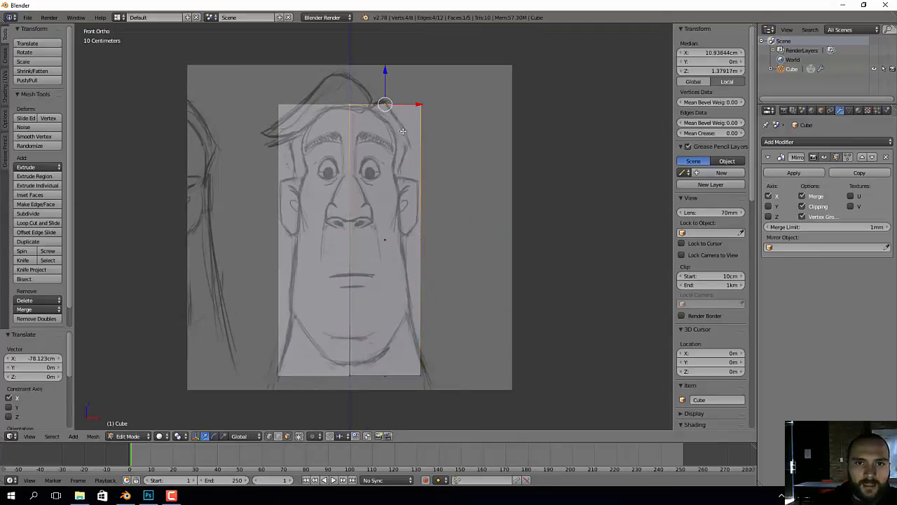
left_click_drag(420, 105, 392, 105)
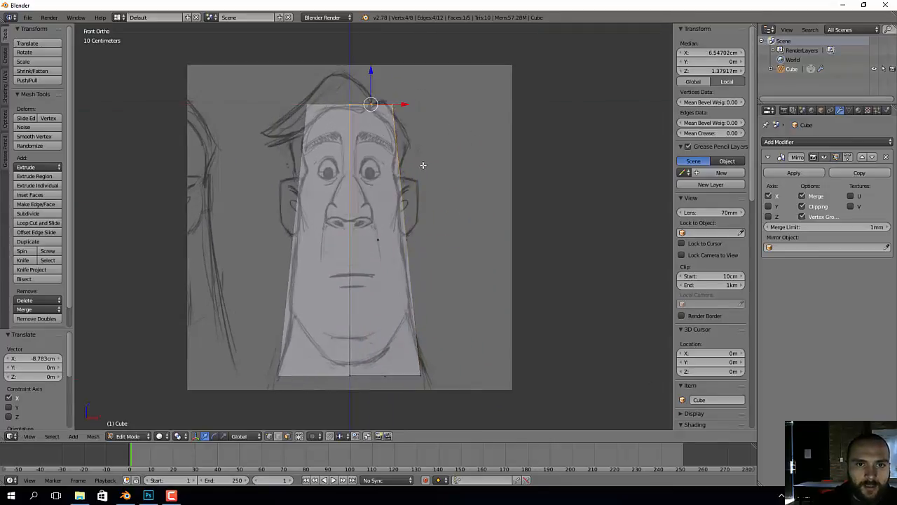
right_click(419, 373)
key("g")
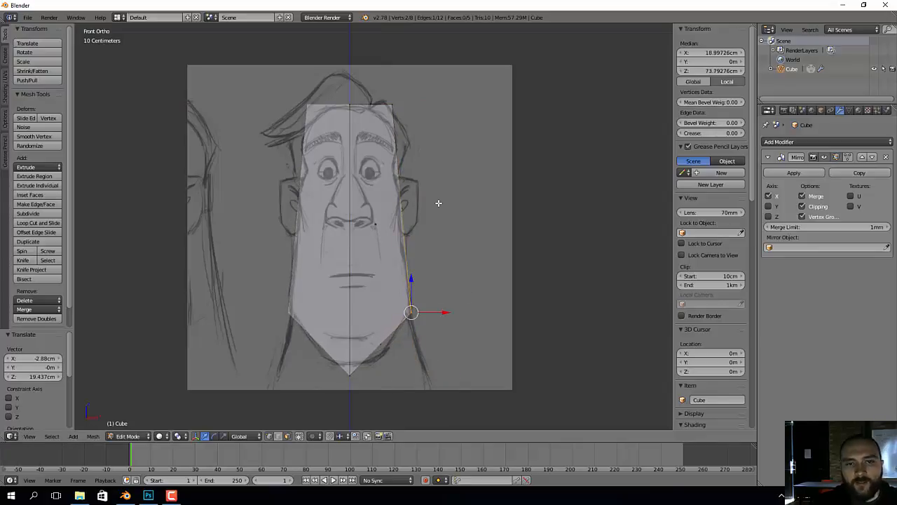
key("Tab")
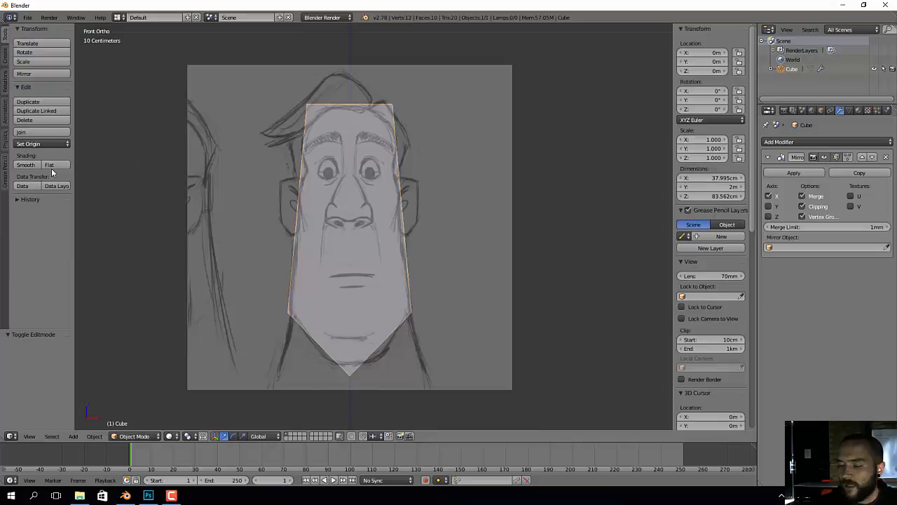
Step: In the side view, scale the whole mesh along Y to about 0.178 to fit the depth of the profile sketch
key("KP_3")
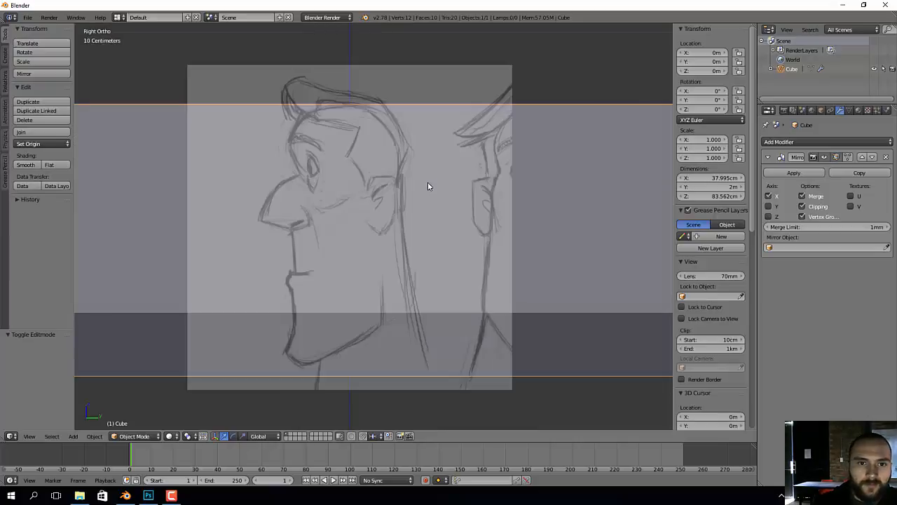
key("Tab")
scroll(488, 190, "up", 2)
key("a")
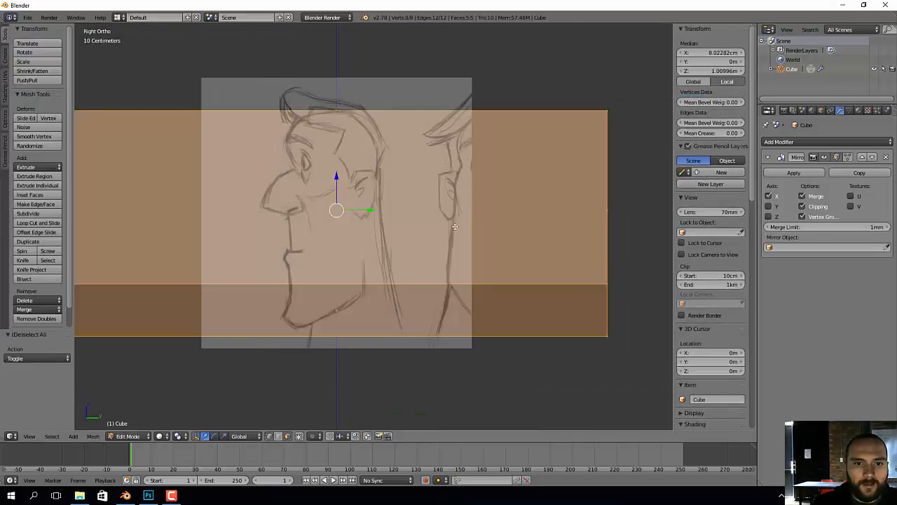
key("s")
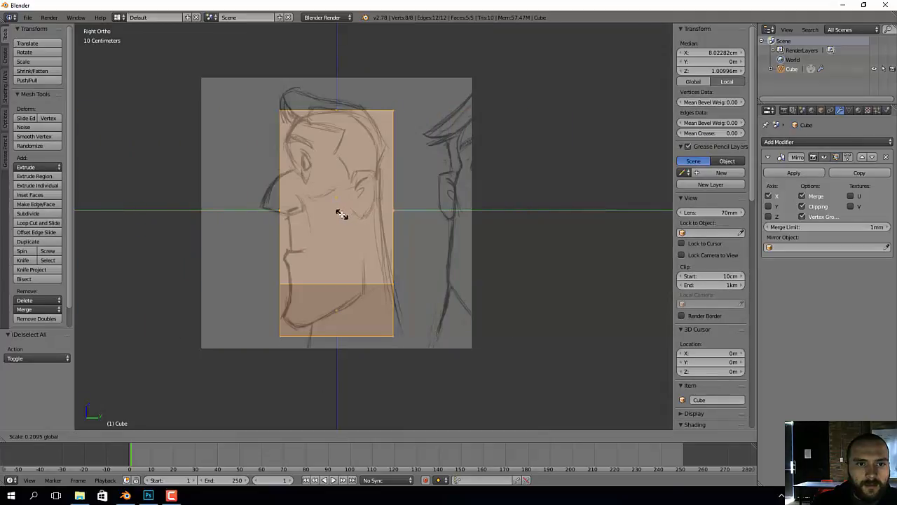
left_click(340, 213)
Step: Move the upper front edge about 2.9 cm back and 2.6 cm down, and the upper back edge about 5 cm forward and 1.8 cm down
scroll(357, 216, "up", 2)
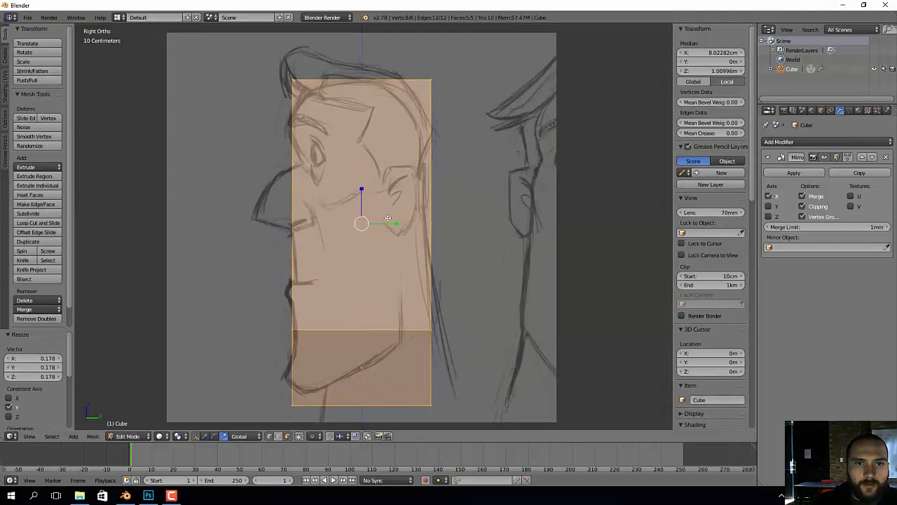
right_click(294, 80)
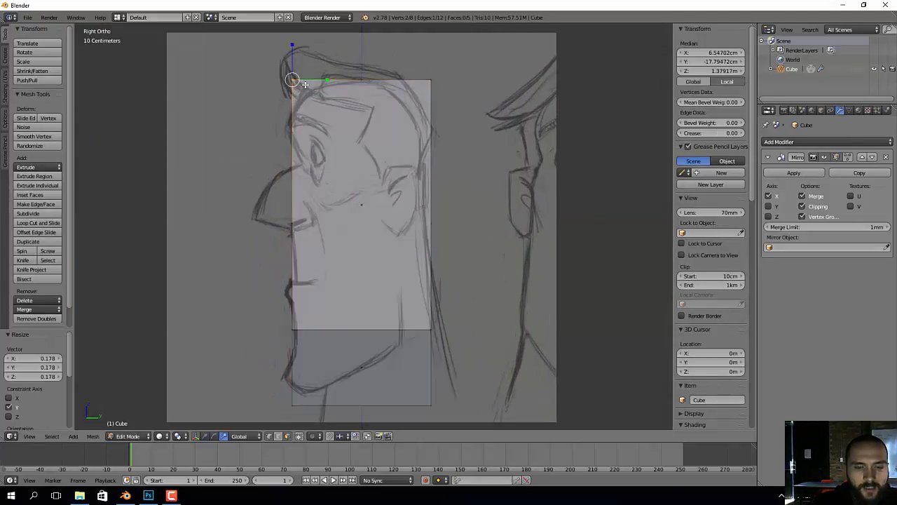
key("g")
left_click(316, 95)
right_click(430, 80)
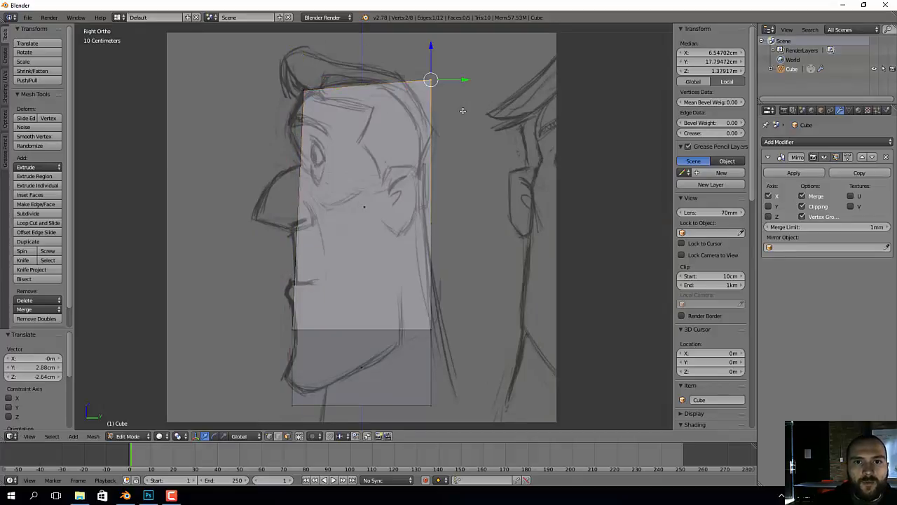
key("g")
left_click(442, 119)
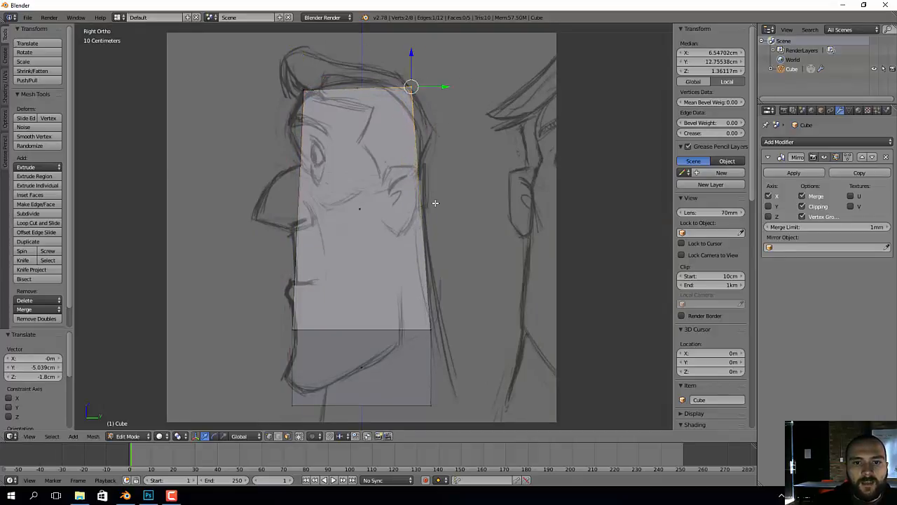
Step: Raise the rear jaw corner vertex about 2.9 cm, and move the front jaw vertex about 3 cm back and 4.8 cm down
right_click(434, 328)
key("g")
left_click(464, 328)
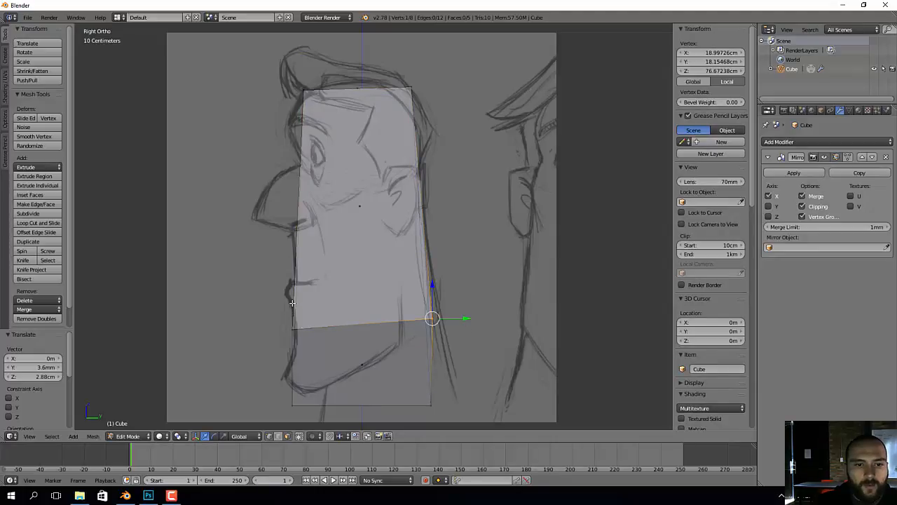
right_click(293, 328)
key("g")
right_click(343, 352)
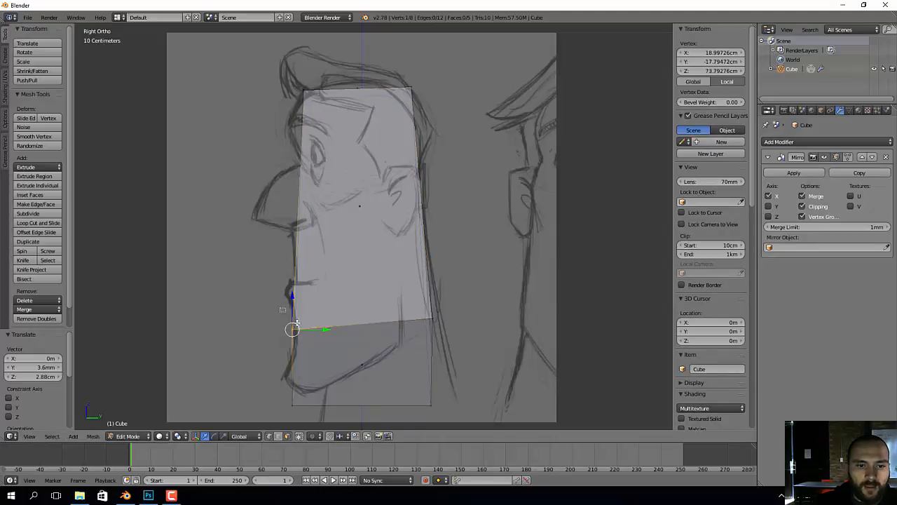
key("g")
left_click(330, 355)
Step: Move the lower front centre vertex about 8 mm back and 4.7 cm up onto the chin, and raise the lower back centre vertex about 23 cm
right_click(289, 398)
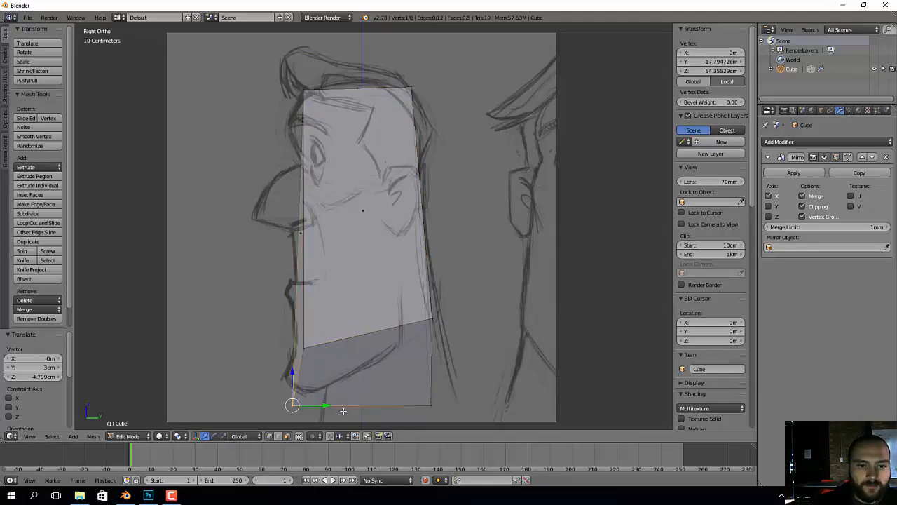
key("g")
left_click(346, 383)
right_click(429, 403)
key("g")
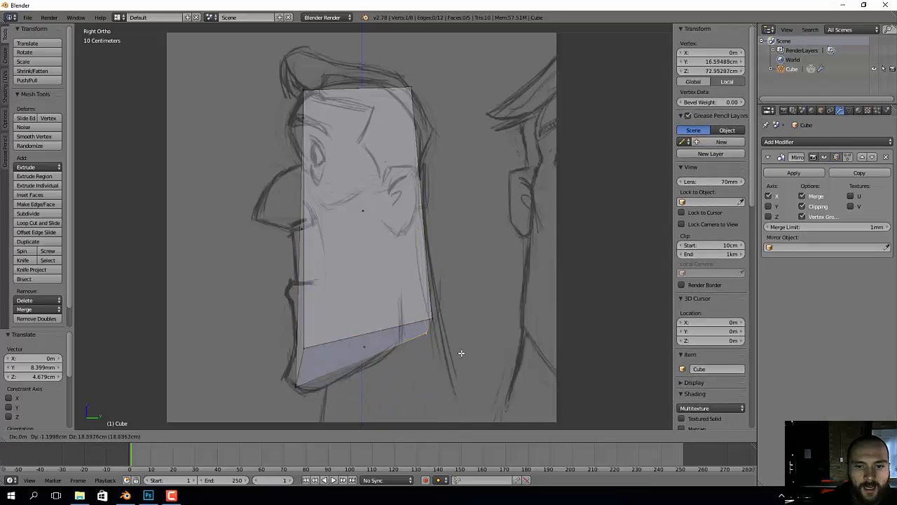
left_click(463, 336)
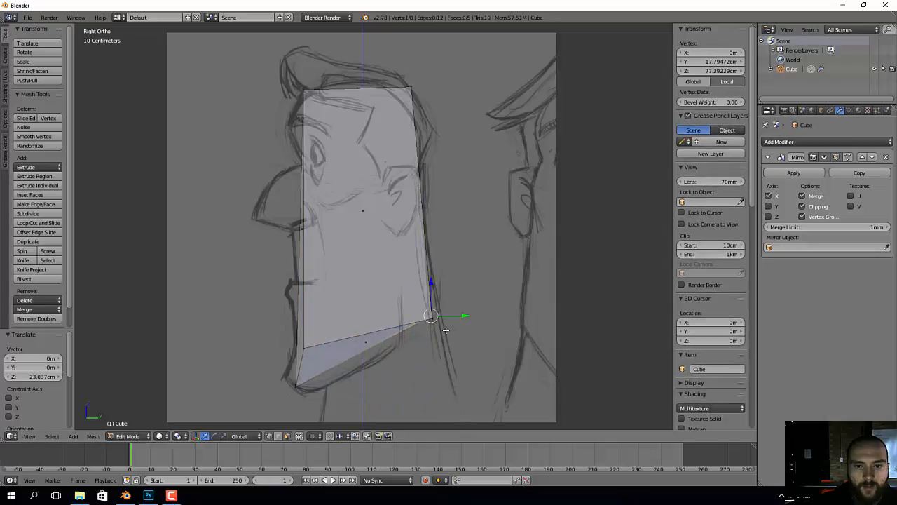
Step: Move the outer rear jaw corner vertex about 4 cm forward and 5.3 cm up
key("a")
right_click(434, 317)
key("g")
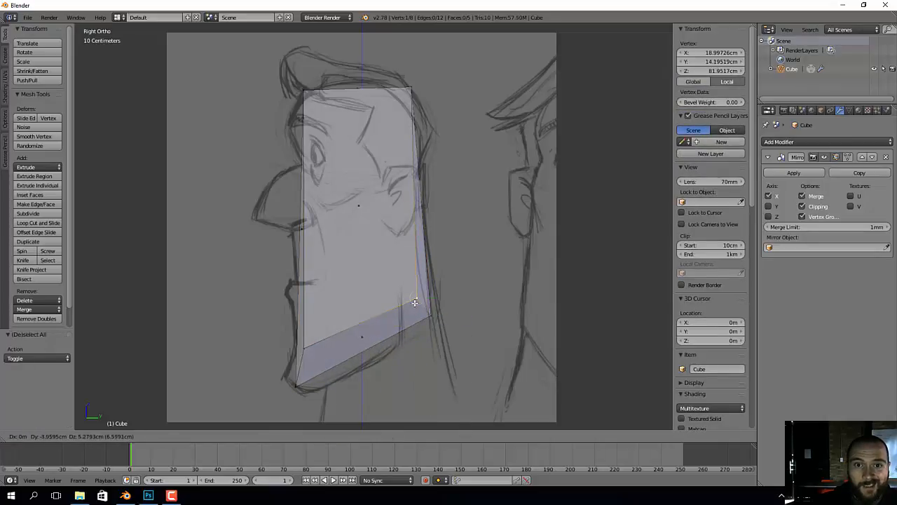
left_click(413, 304)
Step: Move the upper rear outer vertex about 2.4 cm forward and 2.6 cm down, and the upper front outer one about 3.7 cm back and 2.8 cm down
right_click(411, 85)
key("g")
left_click(401, 99)
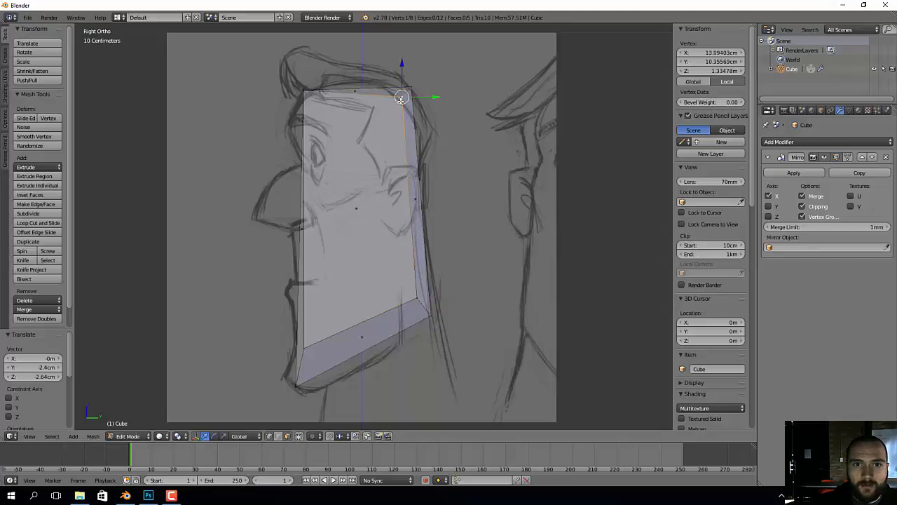
right_click(294, 84)
key("g")
left_click(317, 99)
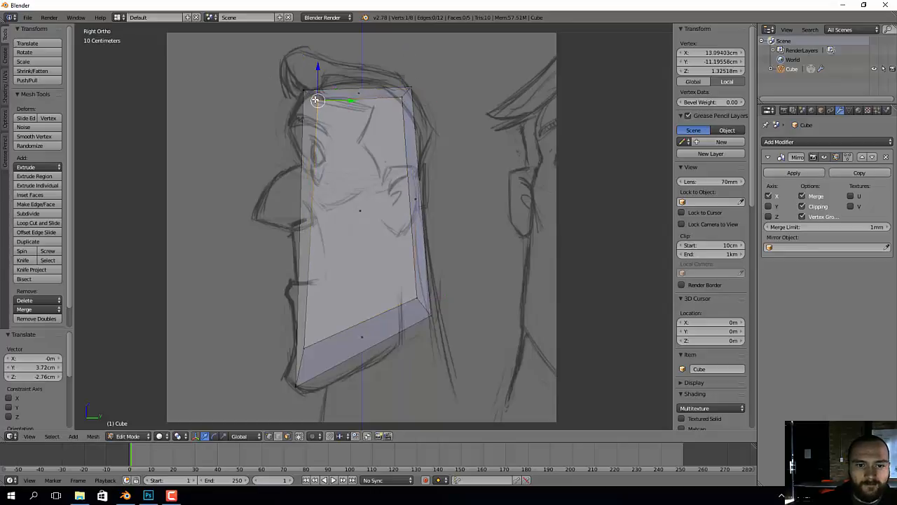
Step: Add a vertical loop cut midway along the head's side and move its bottom edge about 1.1 cm back and 3.5 cm down to the jawline
key("KP_1")
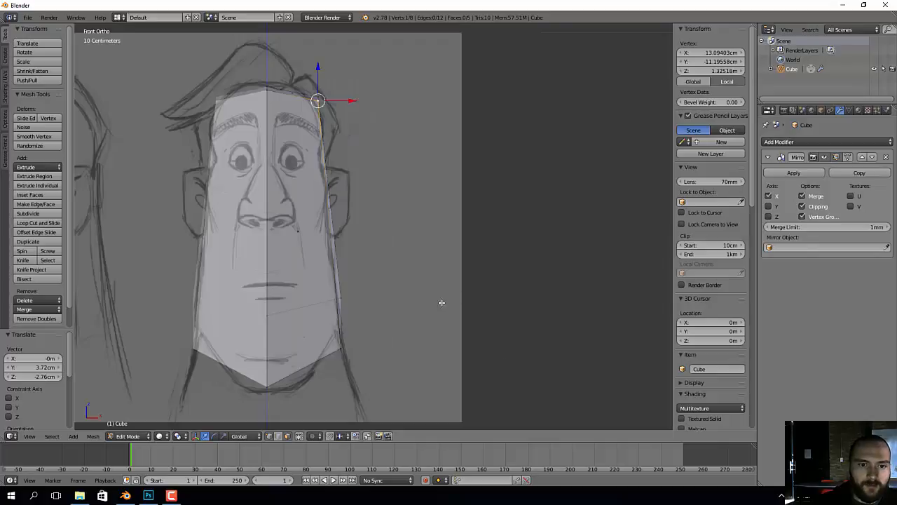
middle_click_drag(365, 263, 436, 266, "shift")
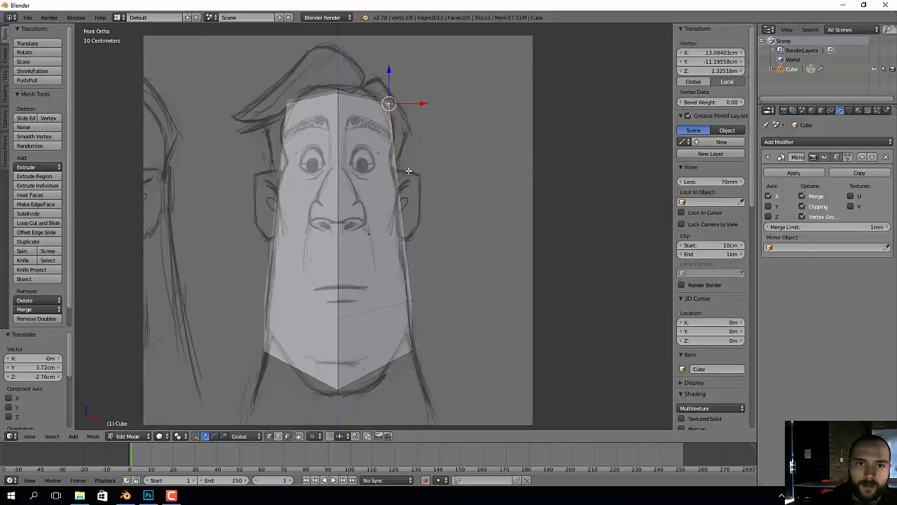
key("KP_3")
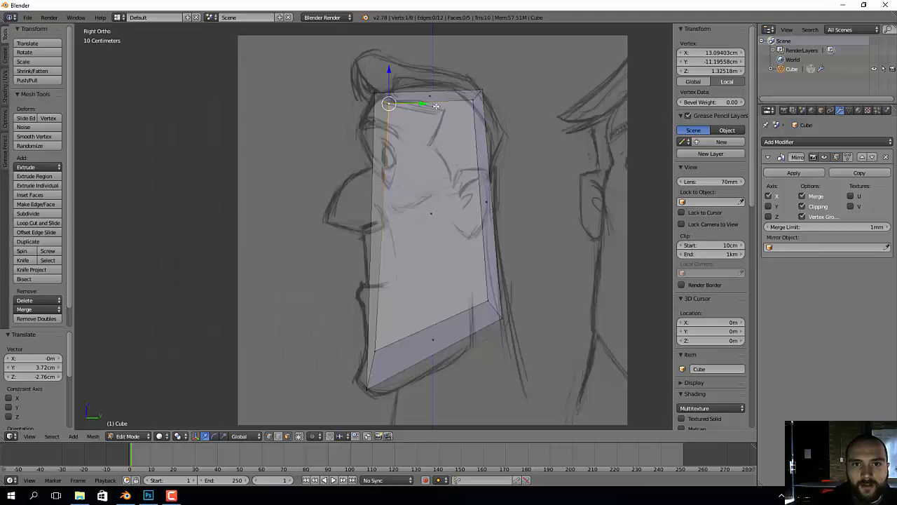
key("ctrl+r")
left_click(434, 142)
right_click(434, 142)
right_click(421, 316)
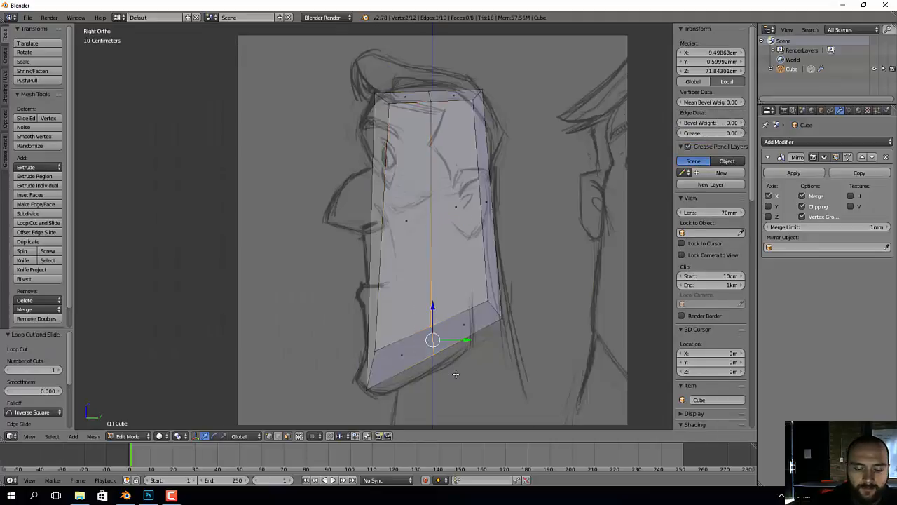
key("g")
left_click(441, 371)
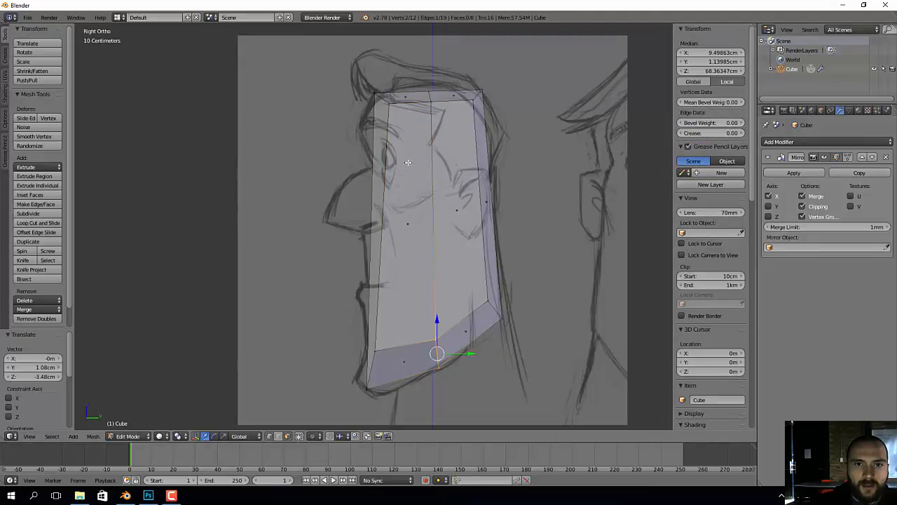
Step: Raise the top middle edge about 2.2 cm, and move the upper rear edge about 1.4 cm forward and 4.7 cm down
right_click(424, 74)
key("g")
left_click(491, 113)
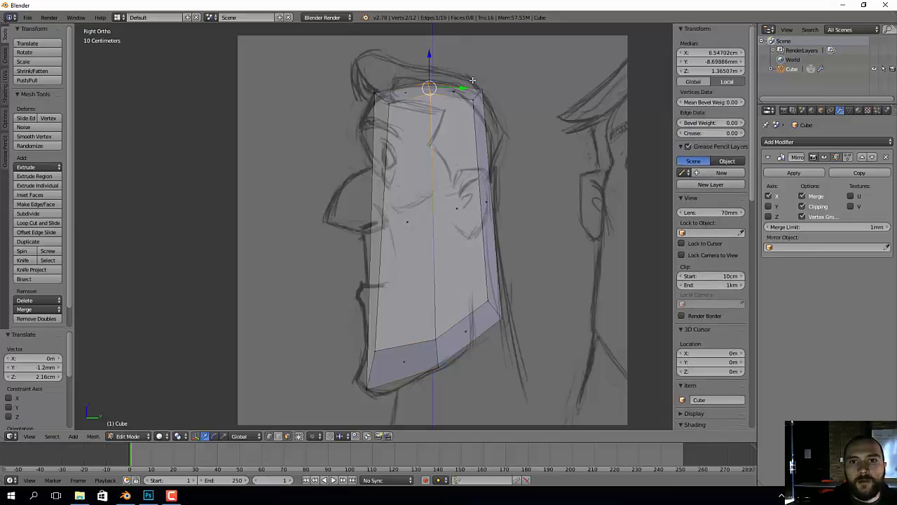
right_click(498, 118)
key("g")
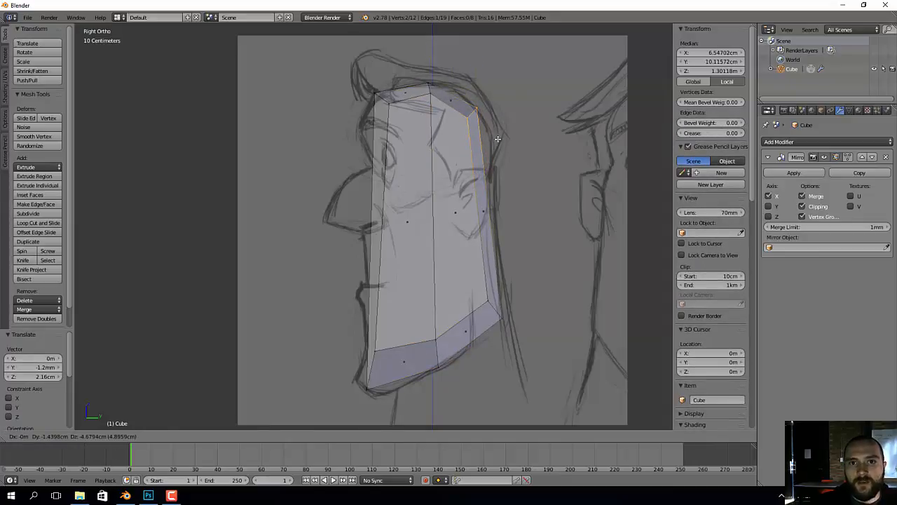
left_click(498, 139)
Step: Move the upper front edge about 2.5 cm back and 5 mm up along the hairline
right_click(411, 95)
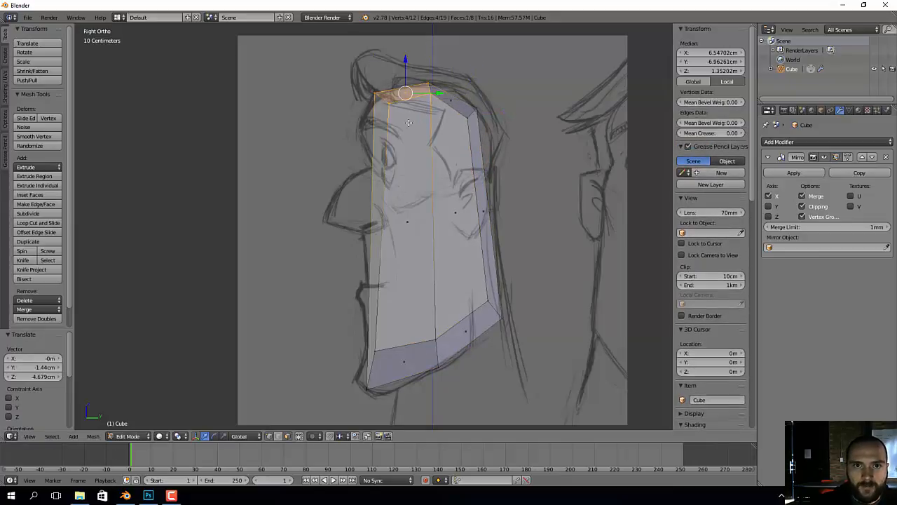
right_click(380, 102)
key("g")
left_click(405, 152)
Step: Add a horizontal loop cut, slide it up to brow level, and flatten it by scaling along Z to 0.12
key("ctrl+r")
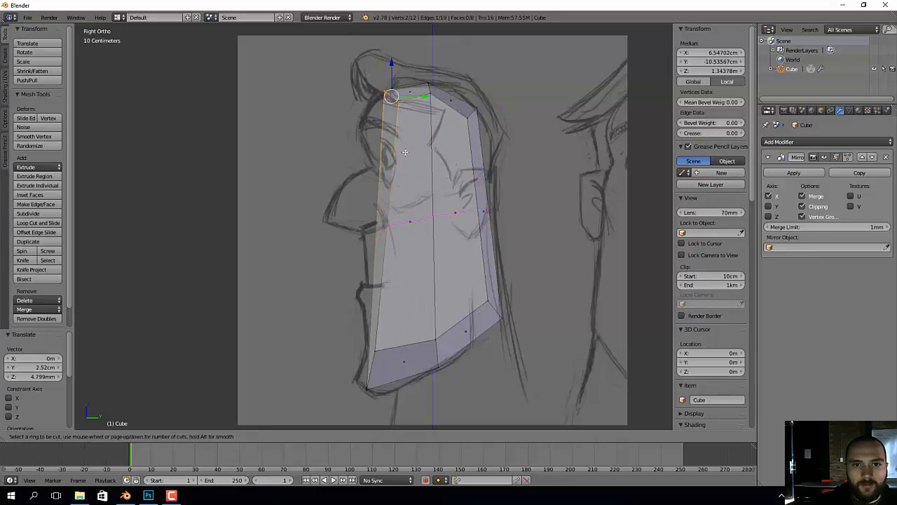
left_click(406, 152)
left_click(418, 65)
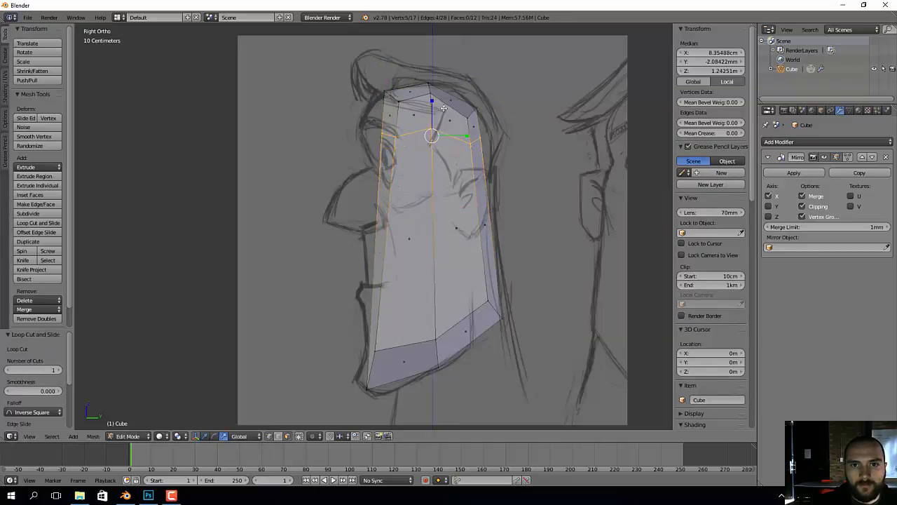
left_click_drag(432, 102, 432, 131)
Step: Move the brow loop's front edge about 6 cm forward and 2 cm up, and the upper front edge about 2 cm forward and 2 mm up
right_click(367, 120)
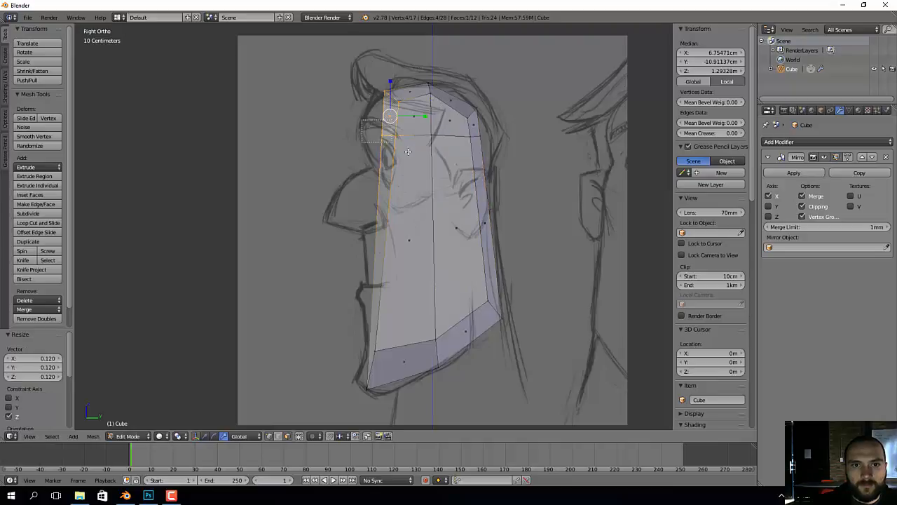
right_click(387, 136)
key("g")
left_click(391, 141)
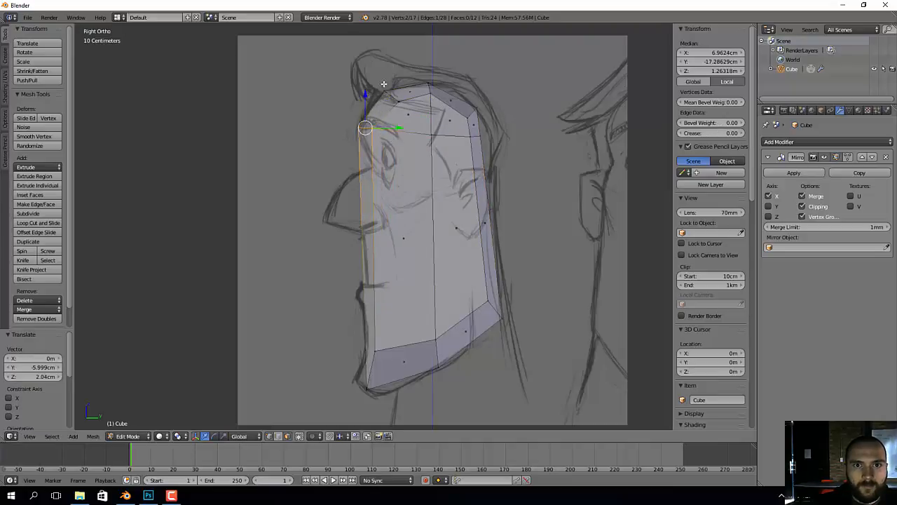
right_click(384, 86)
right_click(395, 98)
key("g")
left_click(396, 103)
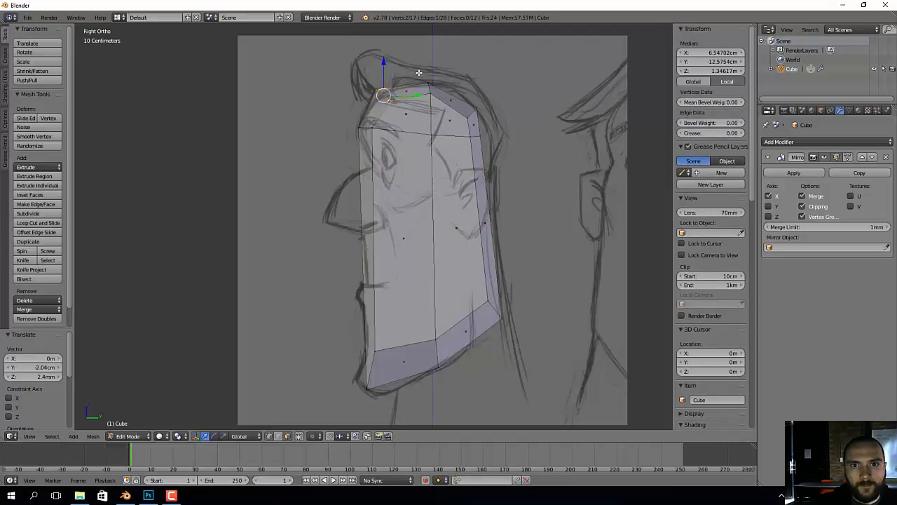
Step: Move the top middle edge of the head about 1.2 cm back and 7 mm up
right_click(424, 88)
right_click(432, 96)
key("g")
left_click(438, 95)
Step: Move the upper rear edge about 4 mm back, and the brow loop's rear edge about 2.5 cm back and 1.2 cm down
right_click(475, 110)
right_click(468, 118, "shift")
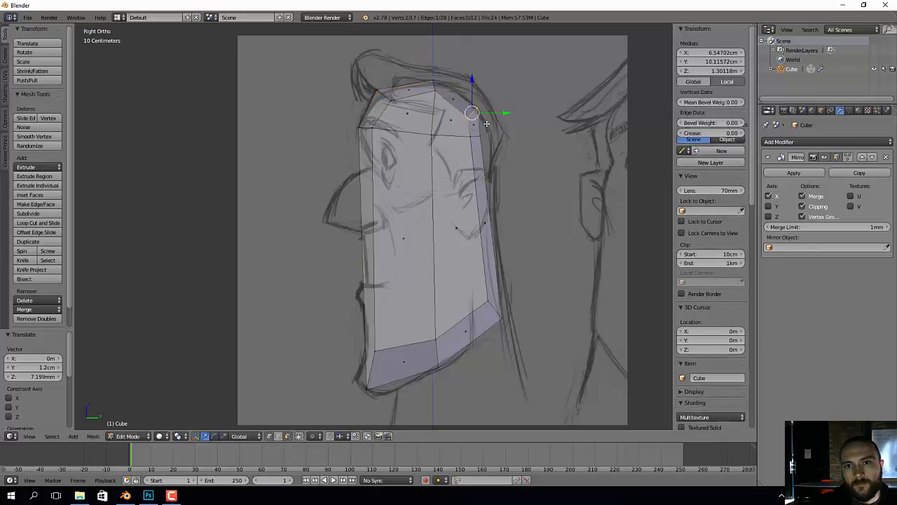
key("g")
left_click(454, 131)
right_click(472, 135)
key("g")
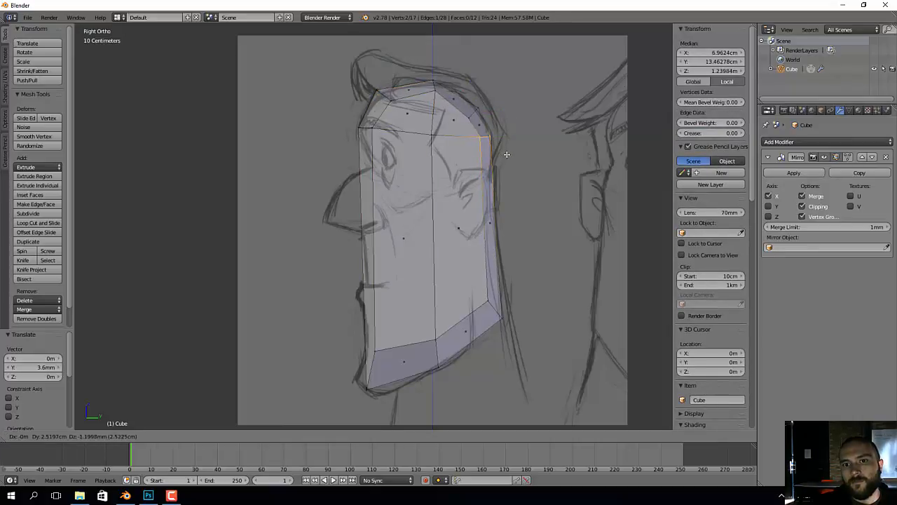
left_click(506, 159)
Step: Nudge the brow loop's outer front vertex back, and move the top middle outer vertex about 1.3 cm forward and 6 mm down
right_click(374, 128)
key("g")
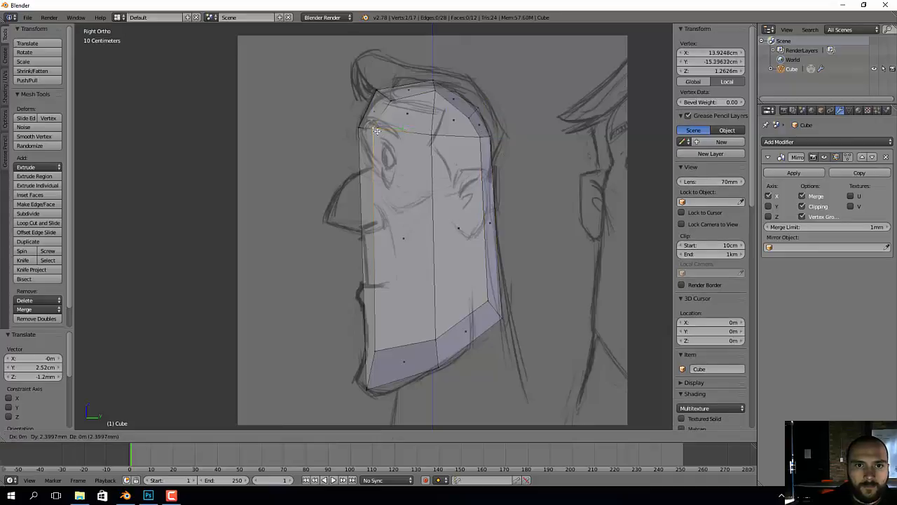
left_click(379, 131)
right_click(435, 96)
key("g")
left_click(428, 95)
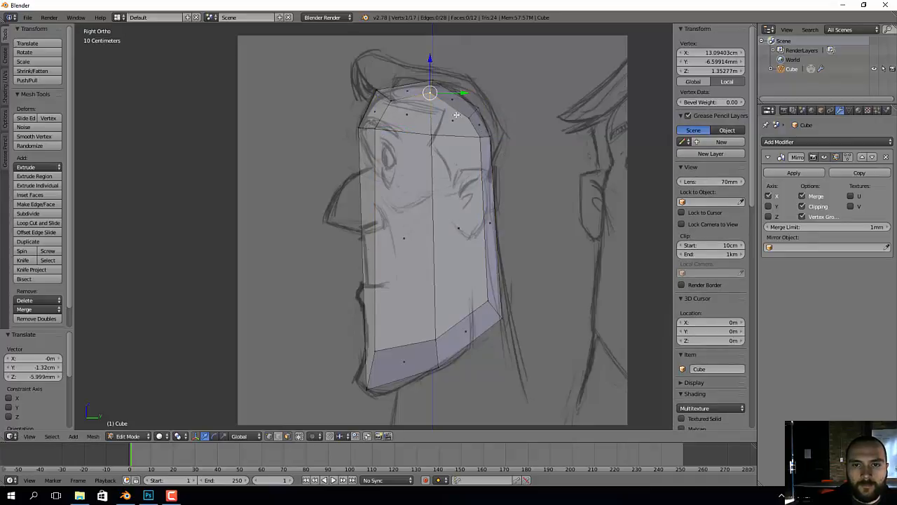
Step: Round the crown by moving the upper rear outer vertex about 6 mm back and 1.3 cm up, and the upper front outer one about 7 mm forward and 4 mm up
right_click(471, 113)
key("g")
left_click(424, 101)
right_click(427, 95)
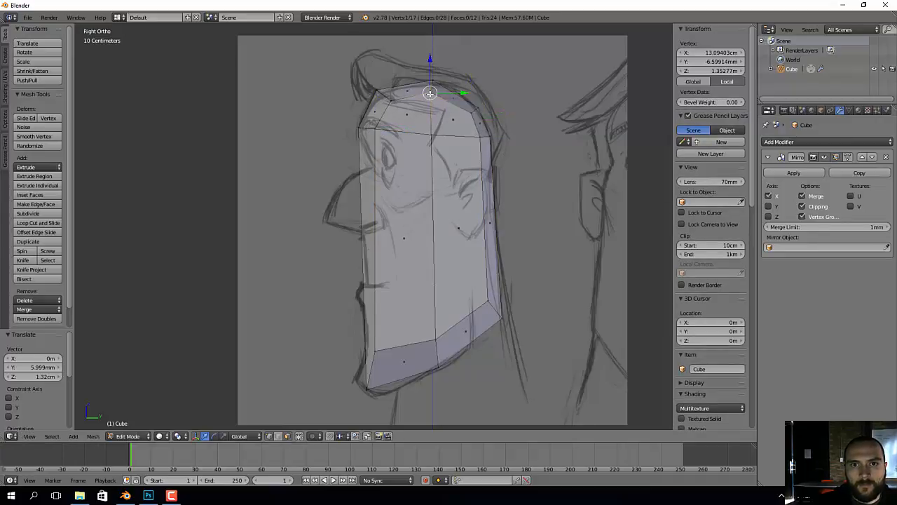
key("g")
left_click(431, 92)
right_click(394, 100)
key("g")
left_click(388, 99)
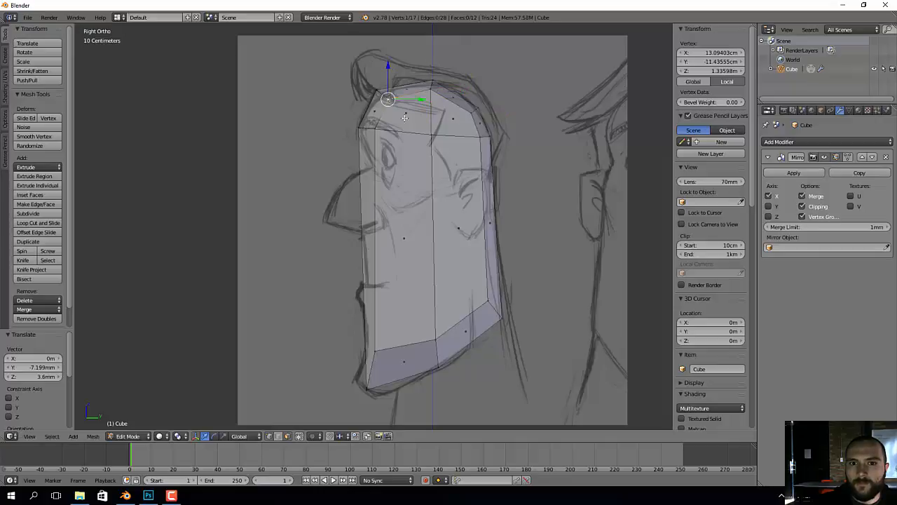
Step: Move the outer front jaw vertex about 1.6 cm back and 5 cm down, and the outer middle jaw vertex about 5 mm back and 3 cm down
right_click(376, 349)
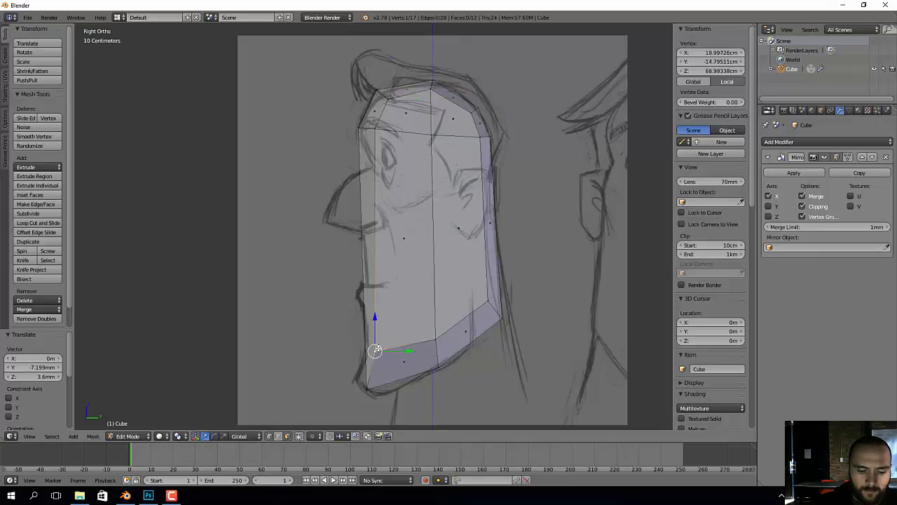
key("g")
left_click(389, 371)
right_click(438, 342)
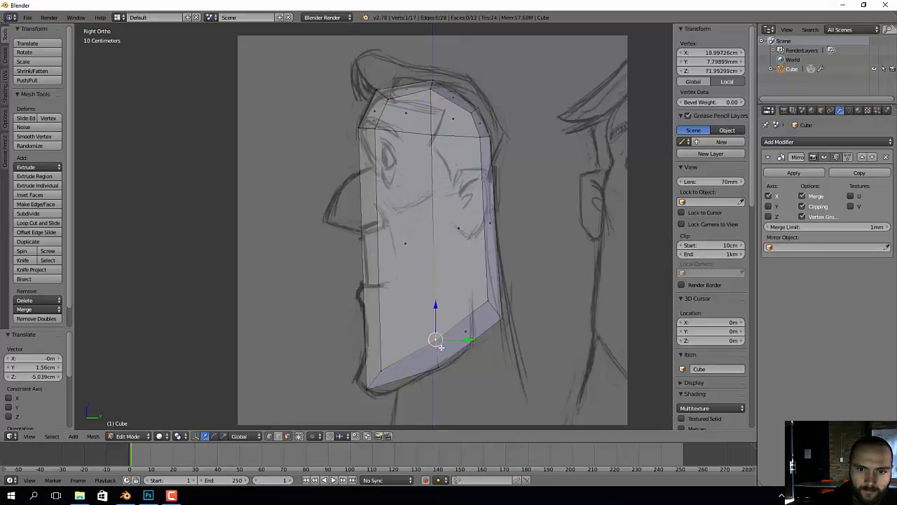
key("g")
left_click(443, 358)
Step: Move the outer rear jaw vertex about 1.3 cm back and 1 mm up
right_click(487, 301)
key("g")
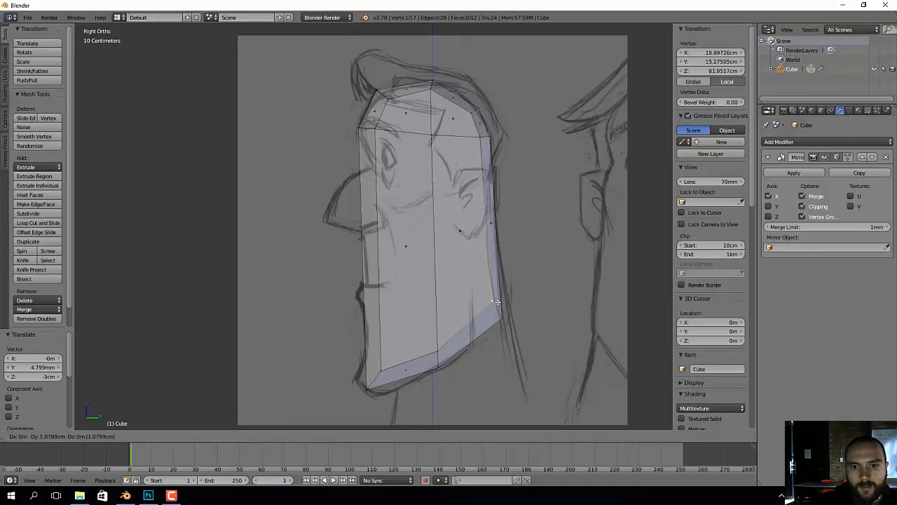
left_click(492, 298)
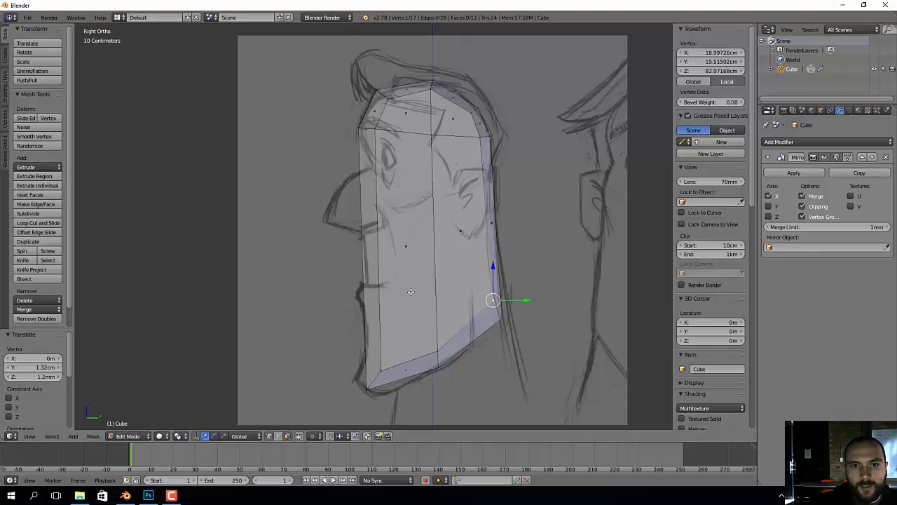
Step: Add a horizontal loop cut at eye level, move its front edge about 2.9 cm back and 5 mm up, and select its rear edge
key("ctrl+r")
left_click(435, 224)
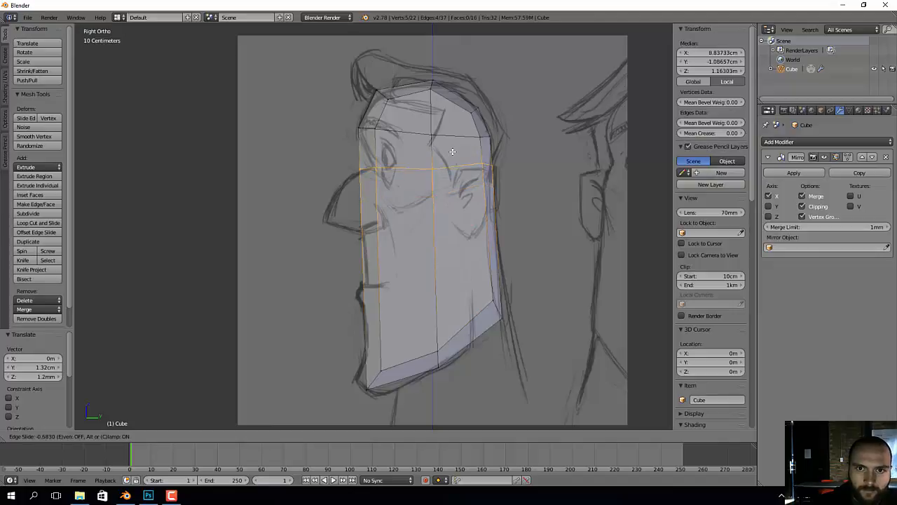
left_click(452, 150)
right_click(365, 166)
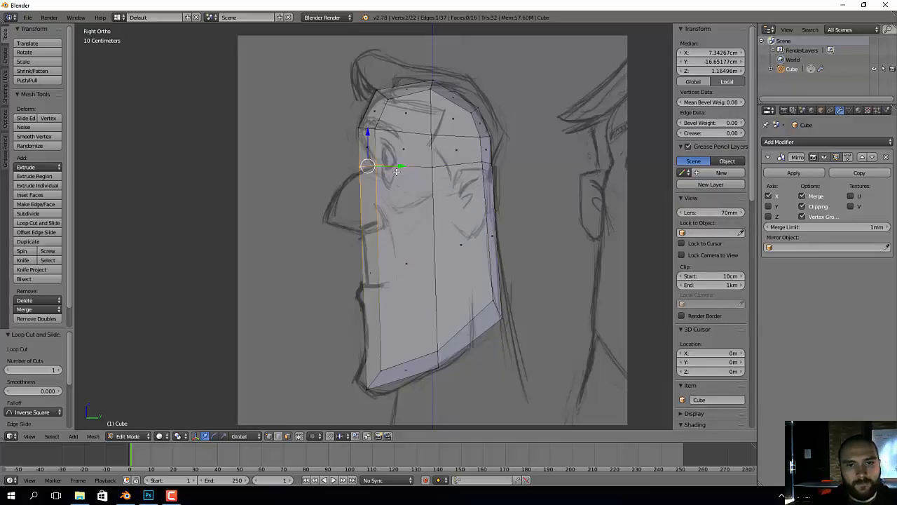
key("g")
left_click(416, 174)
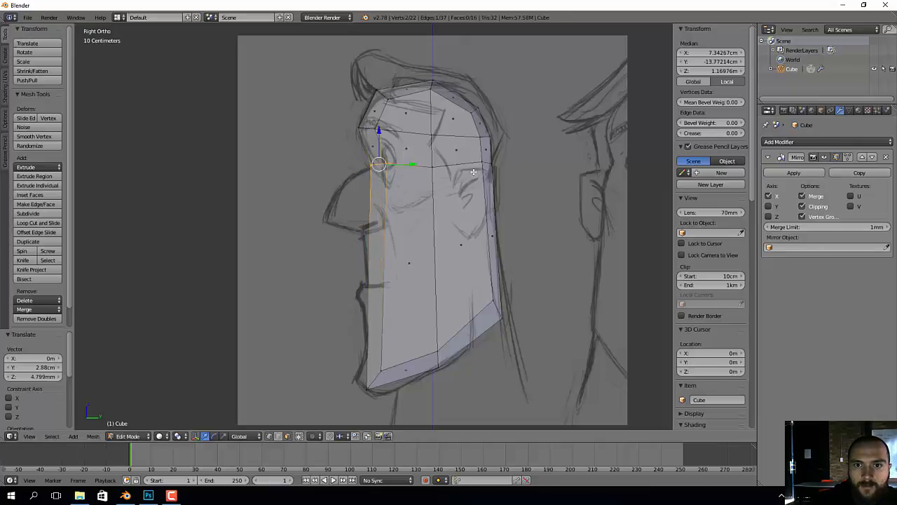
right_click(474, 157)
right_click(489, 159)
Step: In the front view, add a vertical loop cut midway between the centre line and the outer side, and select the top middle outer vertex
key("KP_1")
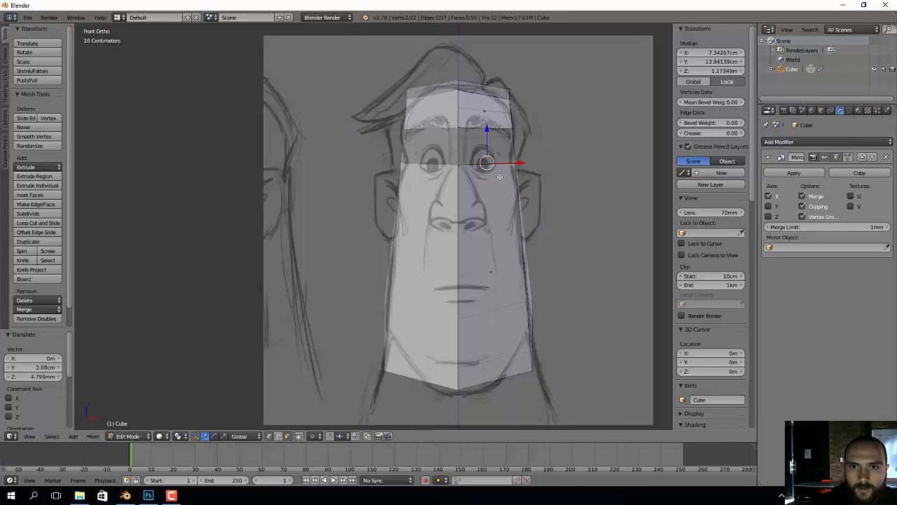
scroll(532, 127, "up", 3)
middle_click_drag(490, 102, 533, 121)
key("KP_1")
key("ctrl+r")
left_click(496, 89)
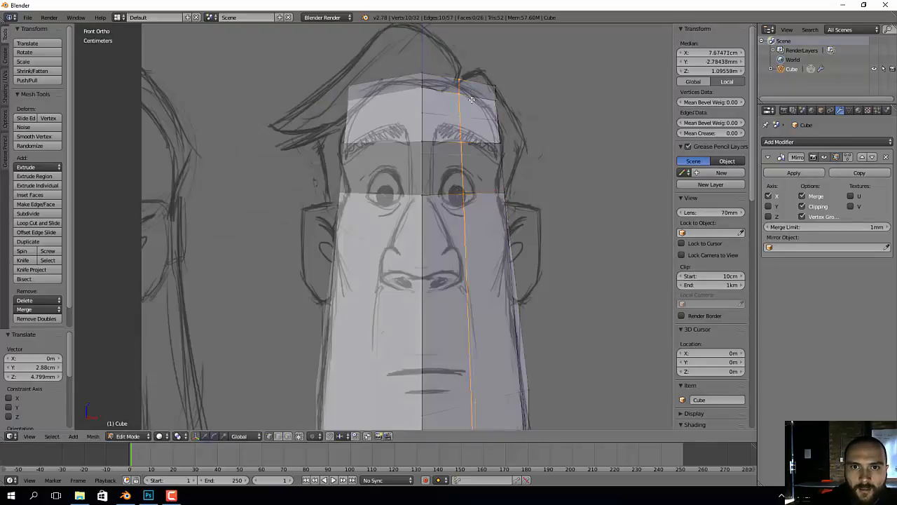
left_click(478, 86)
right_click(498, 84)
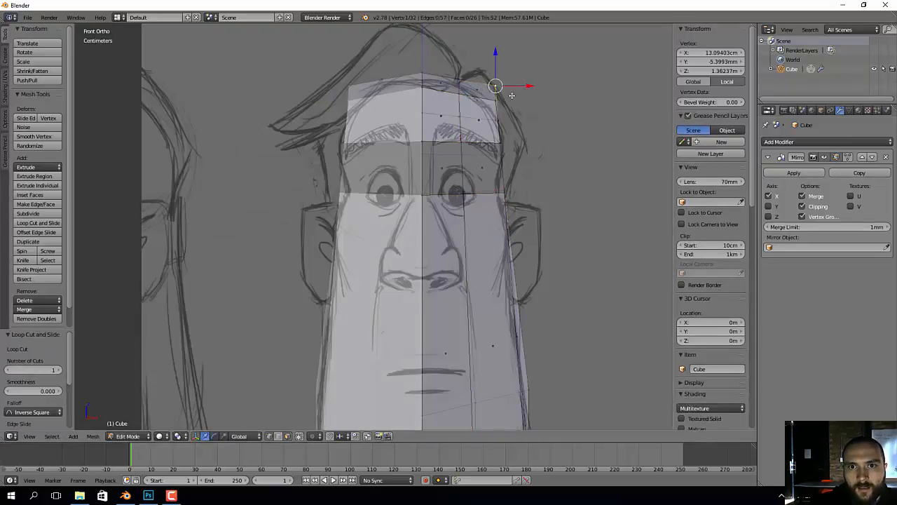
Step: Move the top middle outer vertex about 3.4 cm inward and 1.2 cm down, and the top front outer vertex about 2.1 cm inward and 7 mm down
key("g")
left_click(479, 91)
right_click(497, 101)
key("g")
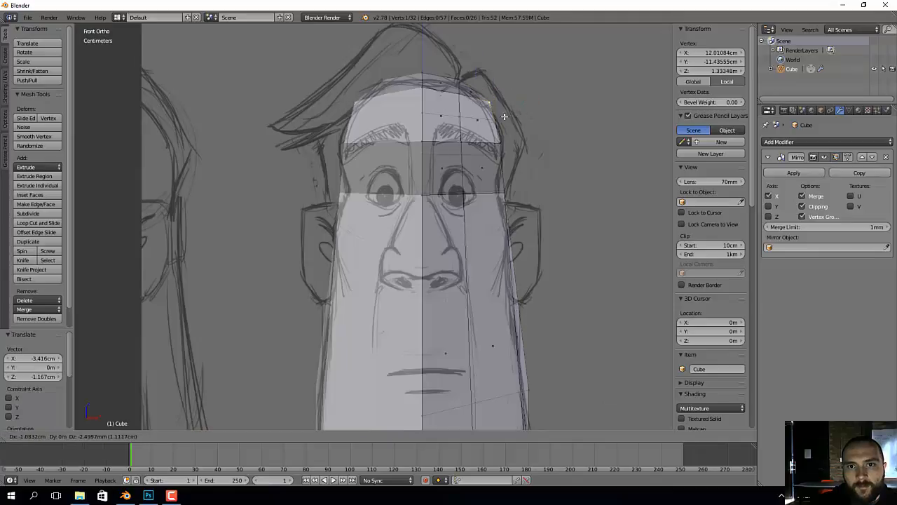
left_click(505, 114)
Step: Move the front outer vertex at brow level about 1.9 cm inward
scroll(518, 119, "up", 4)
right_click(482, 152)
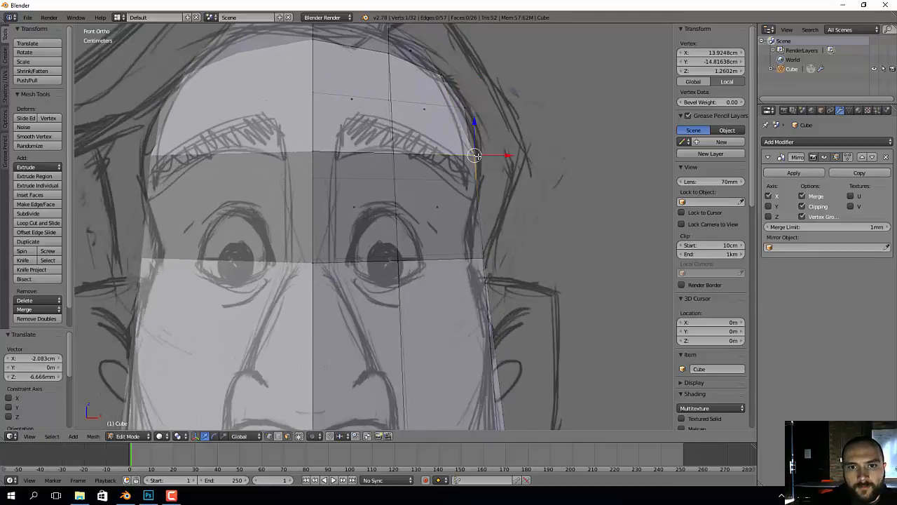
key("g")
left_click(477, 163)
right_click(483, 173)
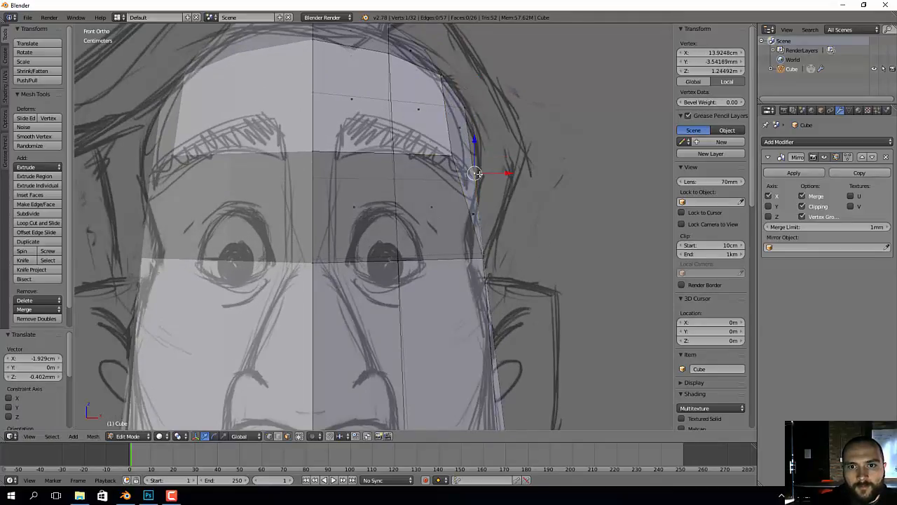
key("g")
left_click(496, 173)
Step: Move the top rear outer vertex about 3.5 cm inward and the brow-level rear outer vertex about 1.6 cm inward, both along X only
mouse_move(511, 174)
middle_mouse_down()
mouse_move(468, 183)
mouse_move(516, 180)
middle_mouse_up()
right_click(466, 93)
middle_click_drag(483, 99, 473, 98)
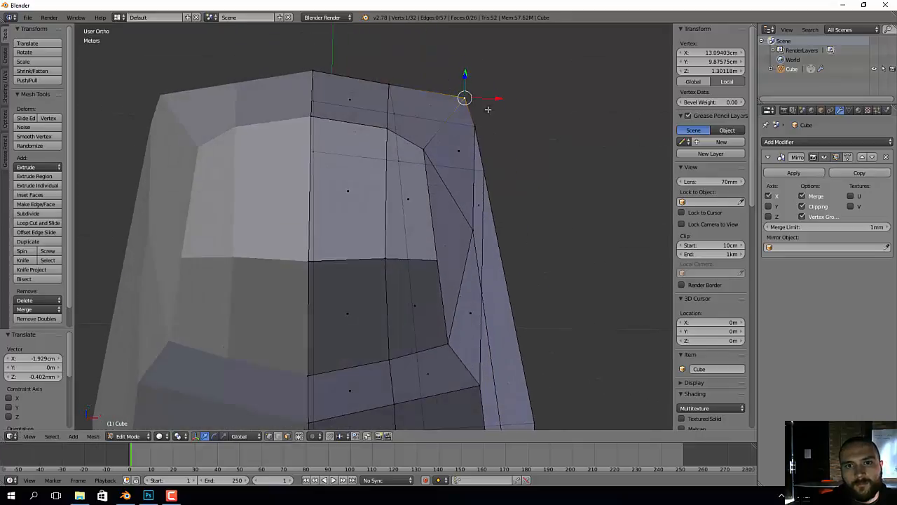
key("g")
key("x")
left_click(460, 111)
right_click(478, 129)
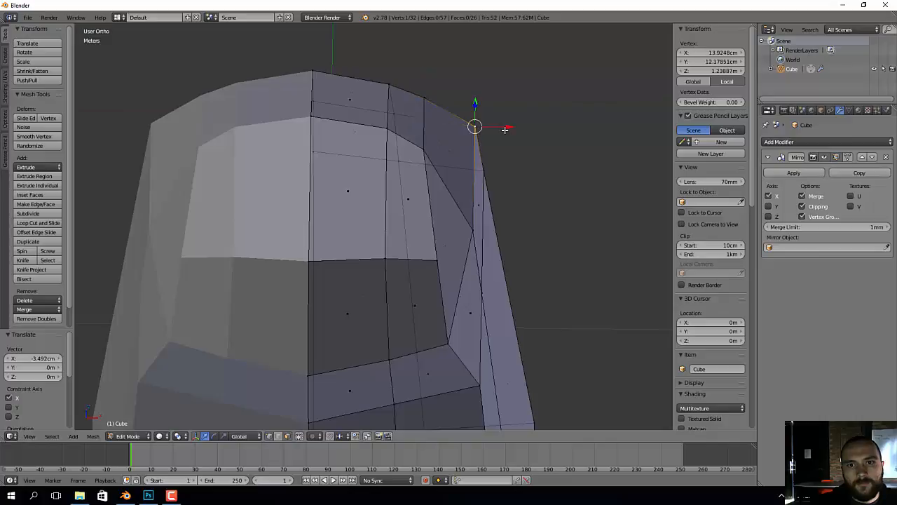
key("g")
key("x")
left_click(489, 129)
Step: In the front view, move the front outer vertex at eye level about 3.2 cm inward along X only
mouse_move(489, 128)
middle_mouse_down()
mouse_move(518, 259)
mouse_move(535, 237)
middle_mouse_up()
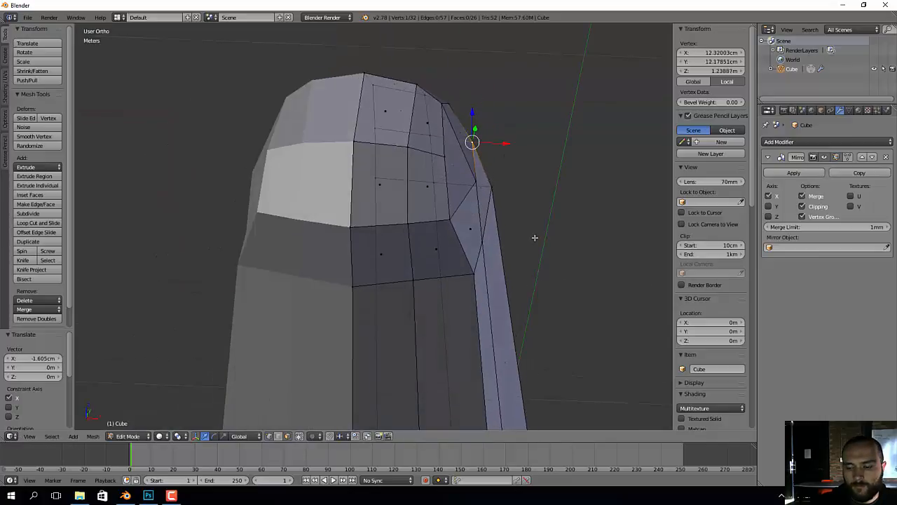
key("KP_1")
right_click(493, 199)
key("g")
key("x")
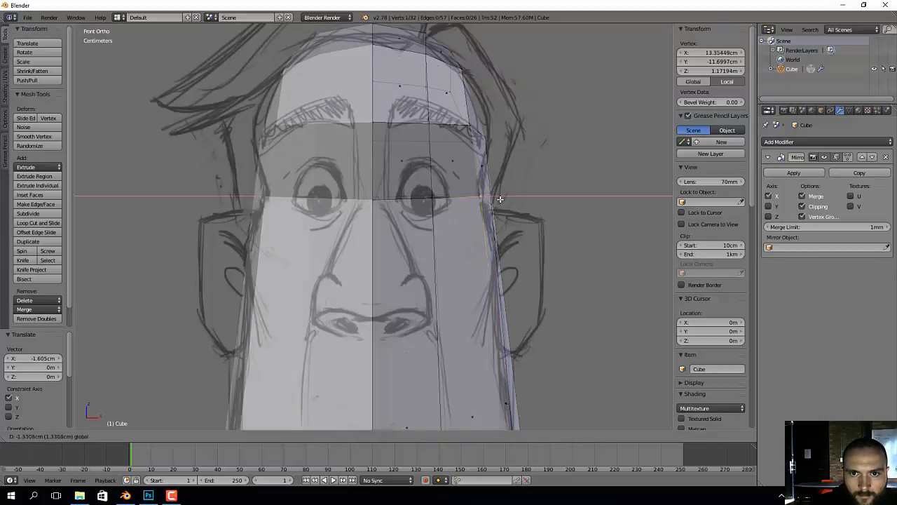
left_click(486, 199)
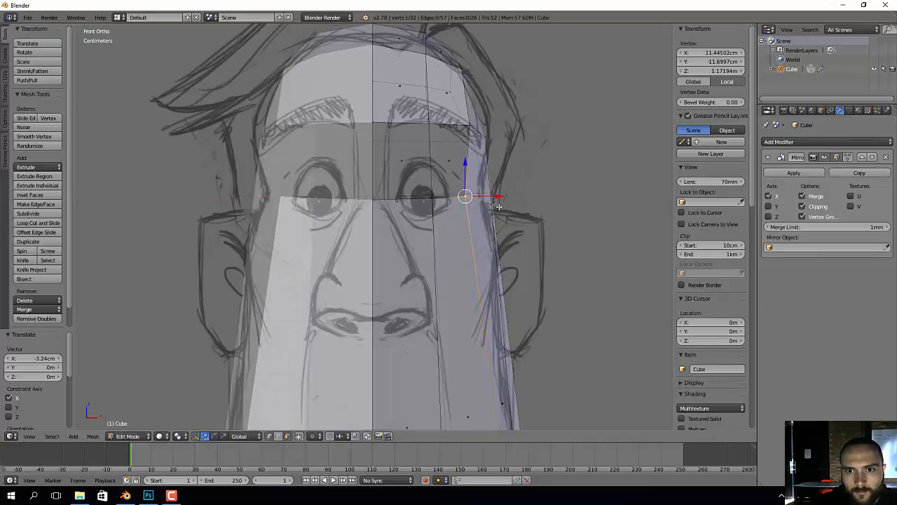
Step: Move the eye-level middle outer vertex inward to the head outline, and the rear outer one about 1.2 cm inward and 3 mm up
right_click(495, 206)
key("g")
left_click(499, 198)
key("a")
right_click(499, 195)
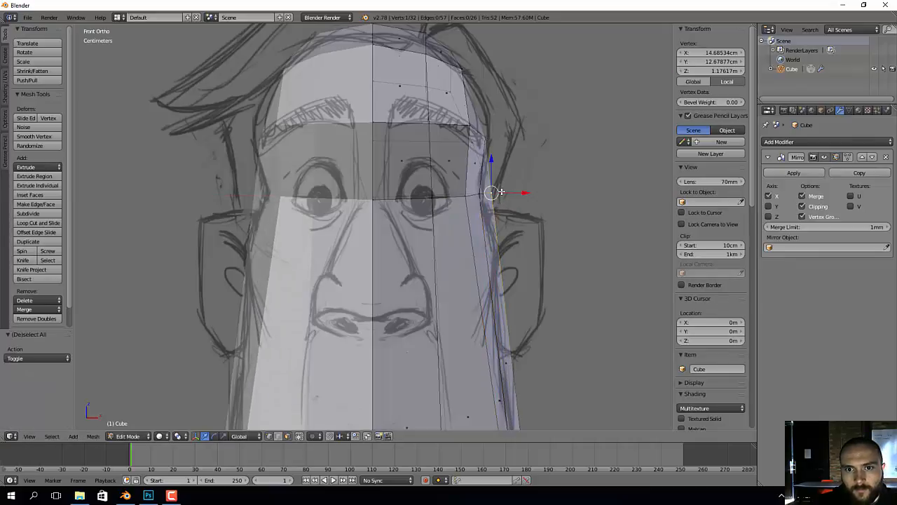
key("g")
left_click(494, 191)
Step: Move the brow-level rear outer vertex about 9 mm outward and 5 mm up, and the top rear outer vertex about 1.1 cm outward and 2 mm up
right_click(481, 138)
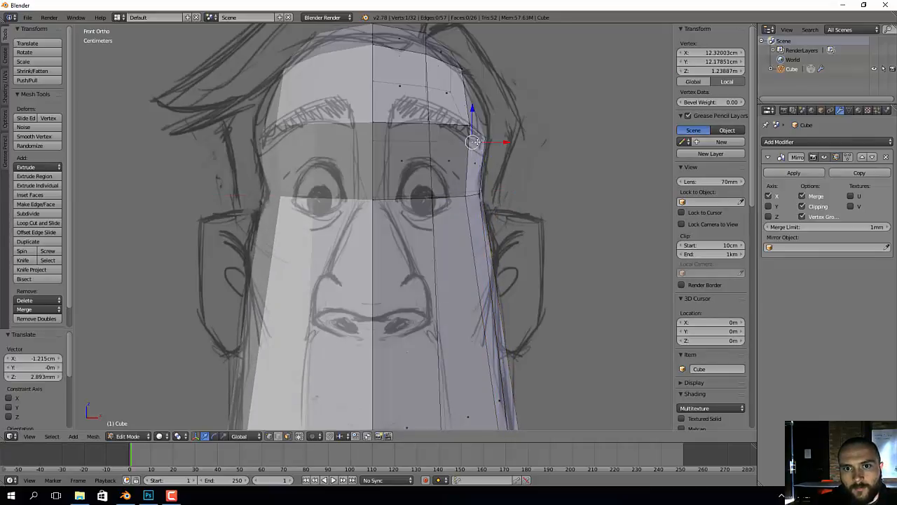
key("g")
left_click(485, 138)
right_click(455, 91)
key("g")
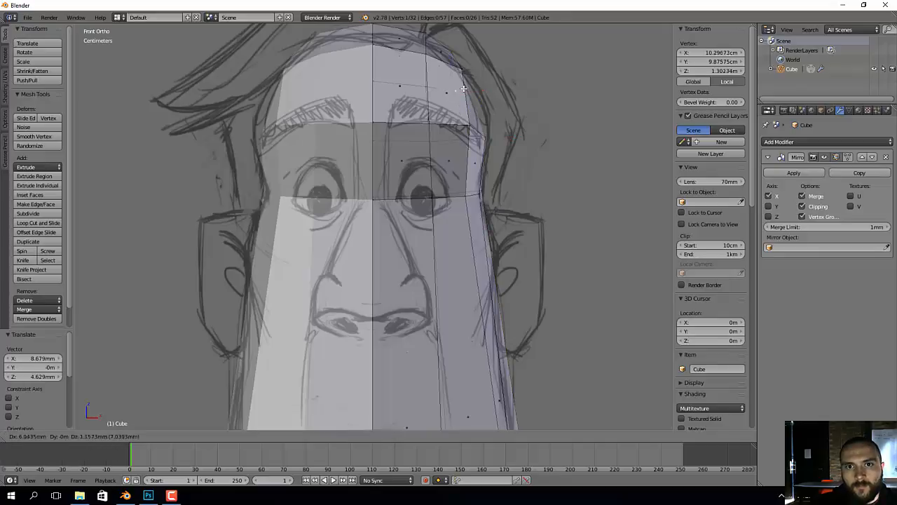
left_click(465, 89)
Step: From behind, move the top middle outer vertex about 2.1 cm outward, 2 mm back and 1.6 cm down to round the skull
middle_click_drag(561, 110, 364, 113)
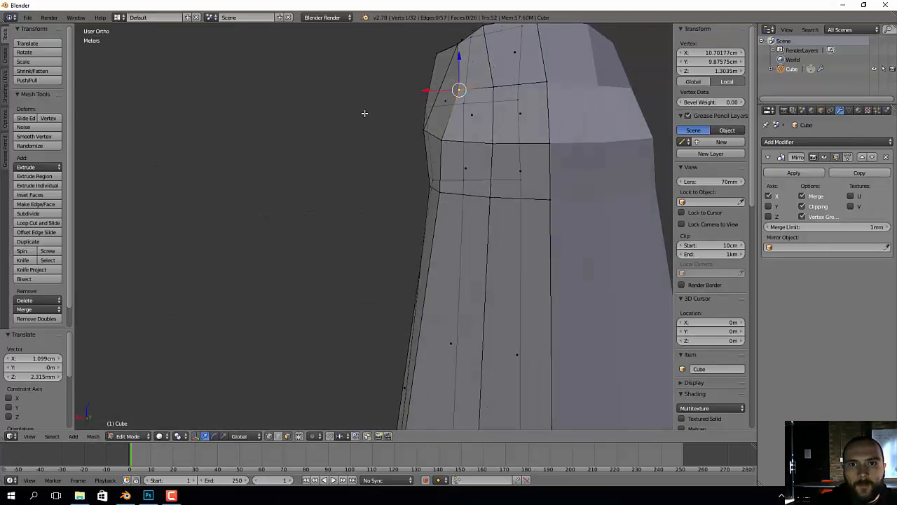
right_click(443, 139)
key("g")
left_click(450, 114)
middle_click_drag(450, 114, 425, 129)
right_click(426, 127)
key("g")
left_click(422, 132)
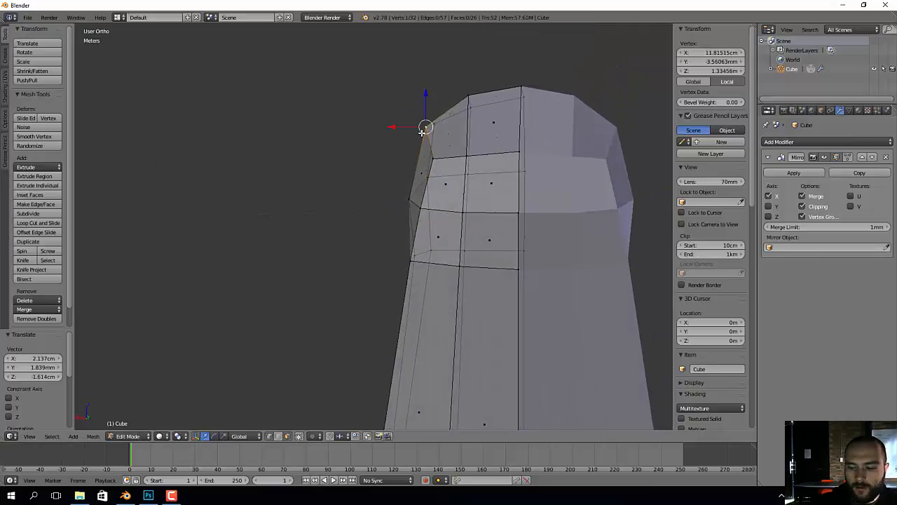
Step: In the front view, move the top front outer vertex about 1.2 cm down, and the brow-level middle outer vertex about 2 mm outward and 1.5 cm up
key("KP_1")
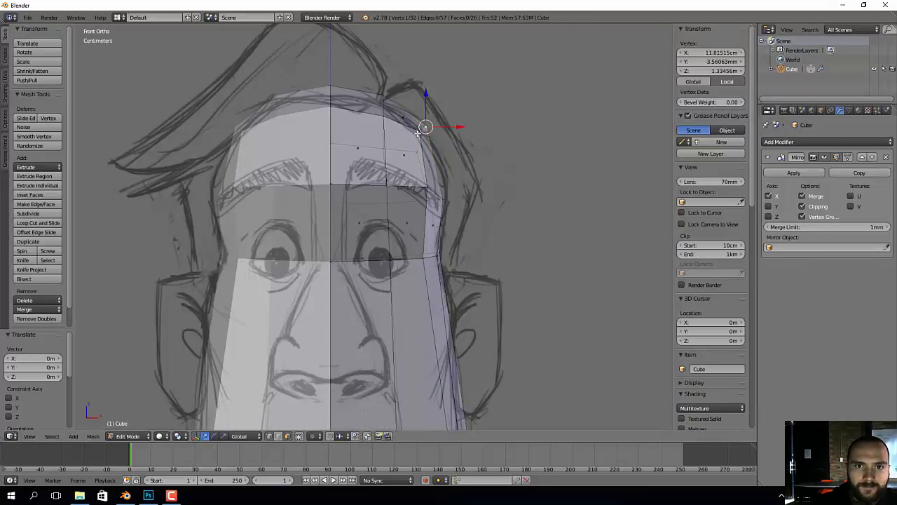
key("g")
right_click(417, 134)
key("a")
right_click(418, 133)
key("g")
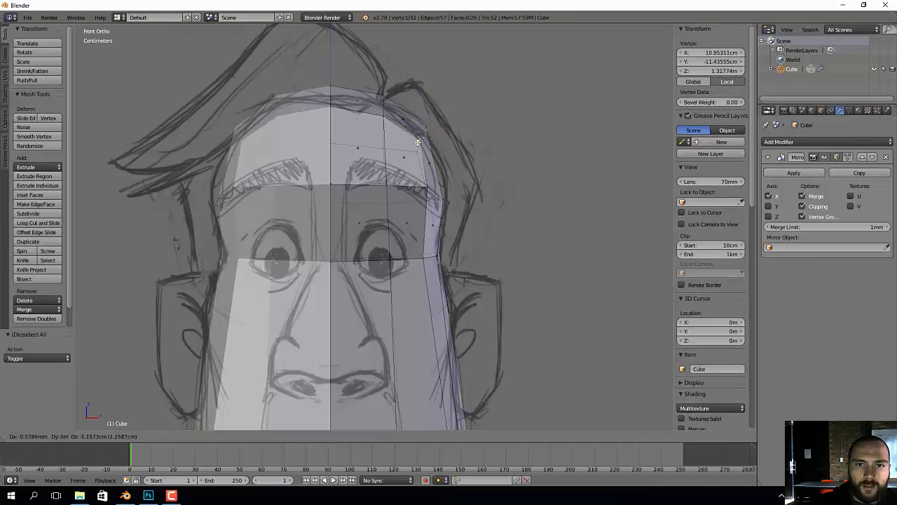
left_click(417, 142)
right_click(445, 201)
key("g")
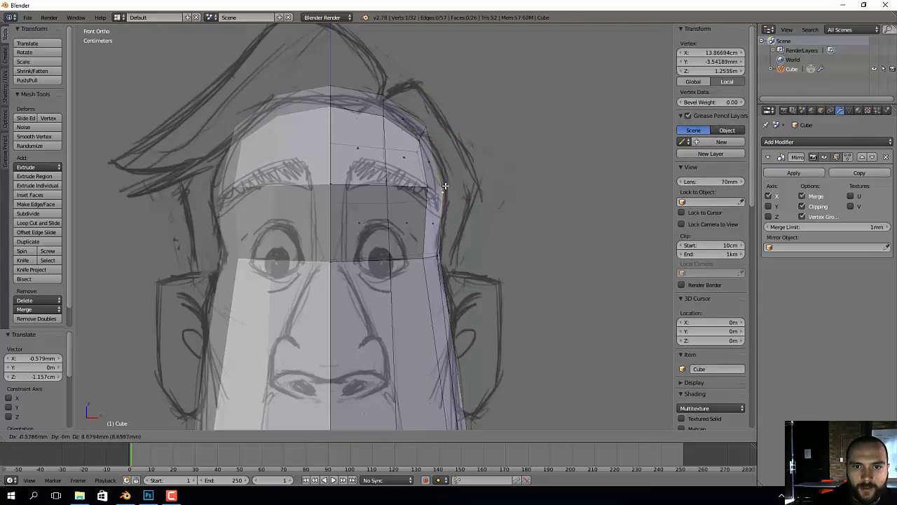
left_click(447, 185)
Step: In the side view, move the front centre-line vertex of the chin about 1.4 cm back and 1.9 cm down
mouse_move(474, 232)
middle_mouse_down("shift")
mouse_move(472, 130)
mouse_move(483, 114)
mouse_move(525, 201)
mouse_move(531, 268)
mouse_move(530, 260)
middle_mouse_up("shift")
scroll(483, 114, "down", 3)
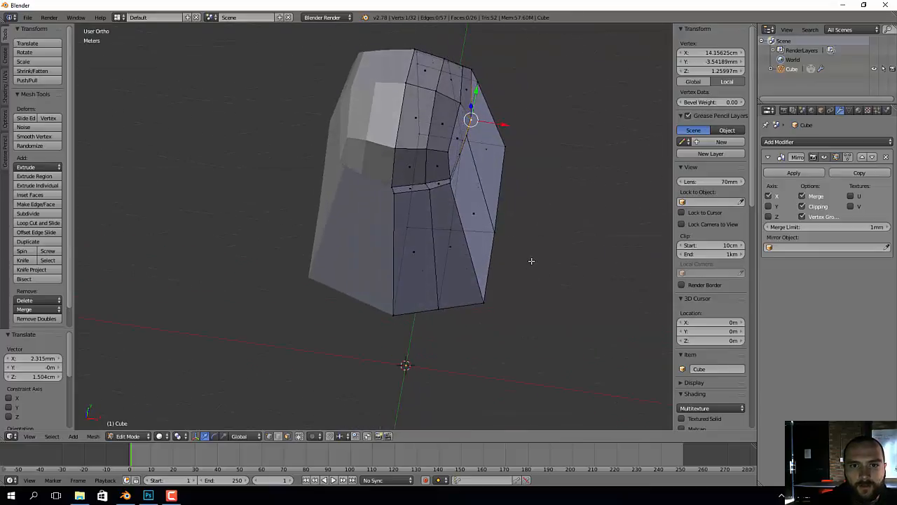
scroll(421, 184, "up", 2)
key("KP_1")
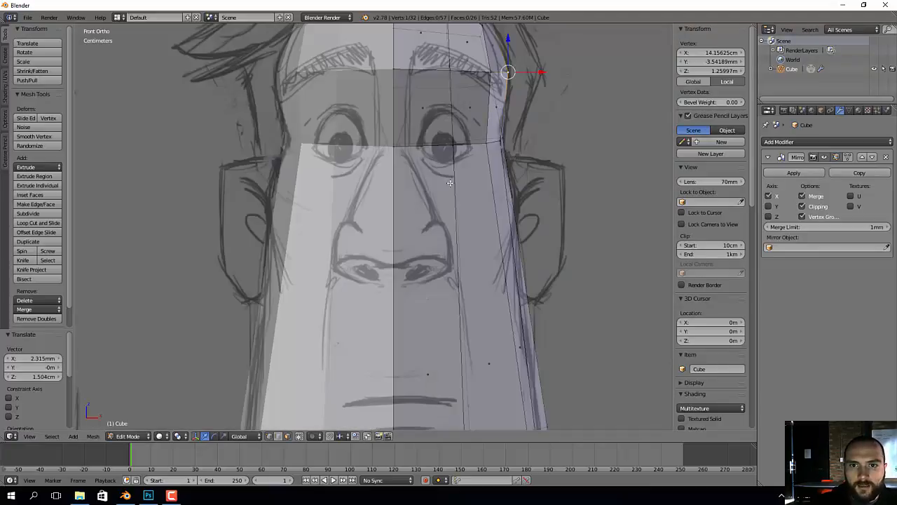
scroll(498, 226, "down", 1)
mouse_move(497, 288)
middle_mouse_down("shift")
mouse_move(480, 180)
mouse_move(456, 172)
middle_mouse_up("shift")
key("KP_3")
scroll(464, 155, "down", 1)
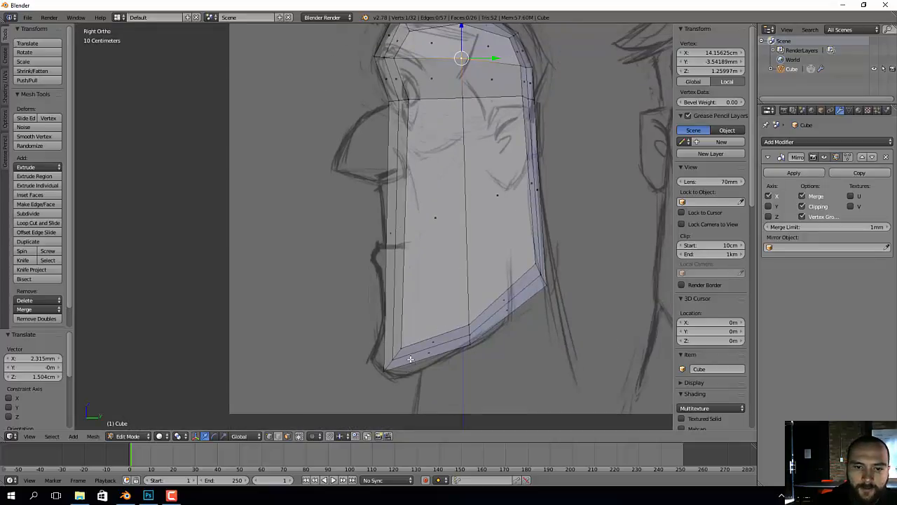
right_click(385, 372)
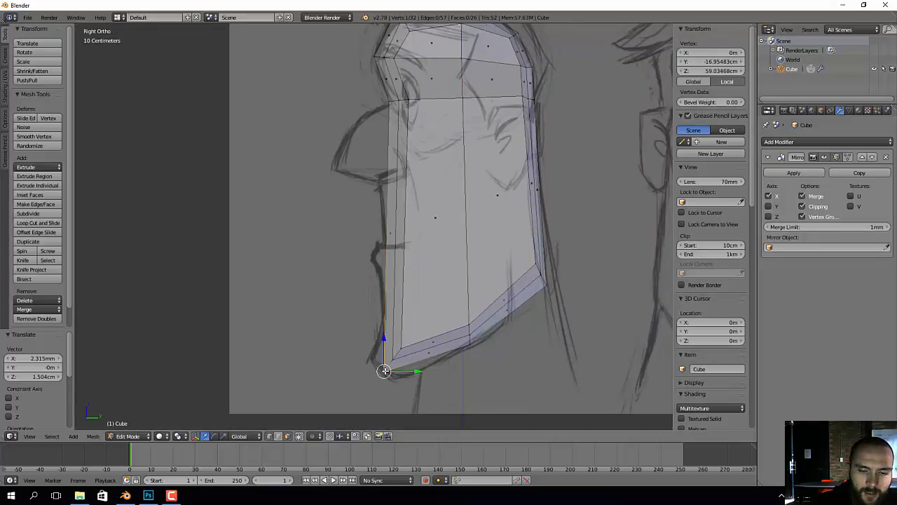
key("g")
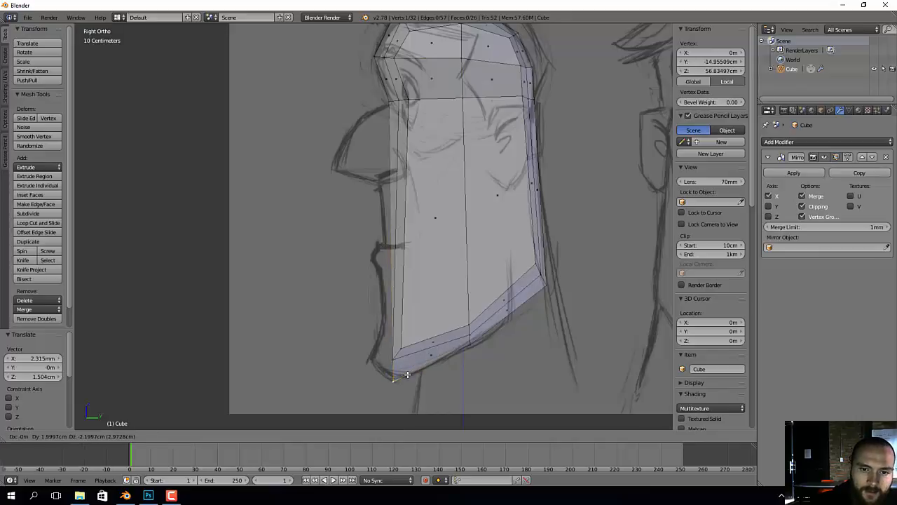
left_click(405, 373)
Step: Move the chin's front loop vertex about 1.9 cm back and 1.4 cm down, and its front outer vertex about 1.8 cm back and 5 mm down
right_click(395, 361)
key("g")
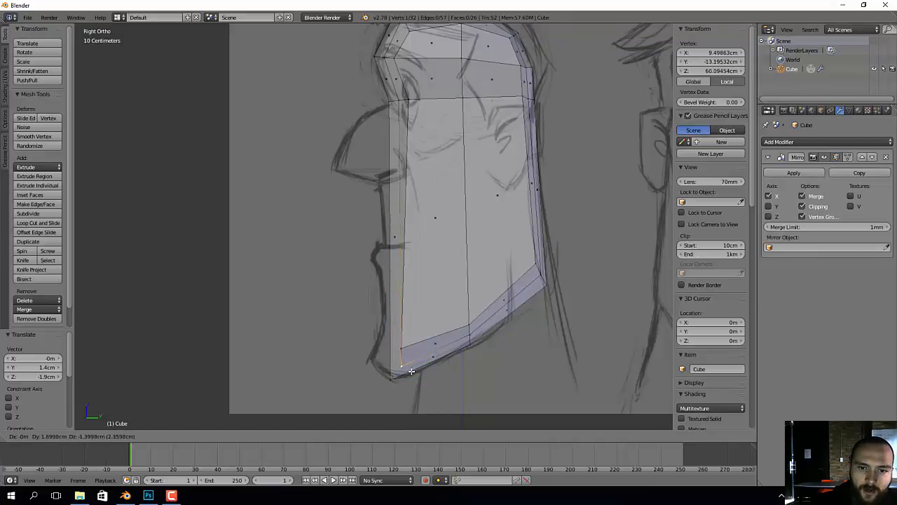
left_click(413, 372)
key("a")
right_click(406, 351)
key("g")
left_click(414, 350)
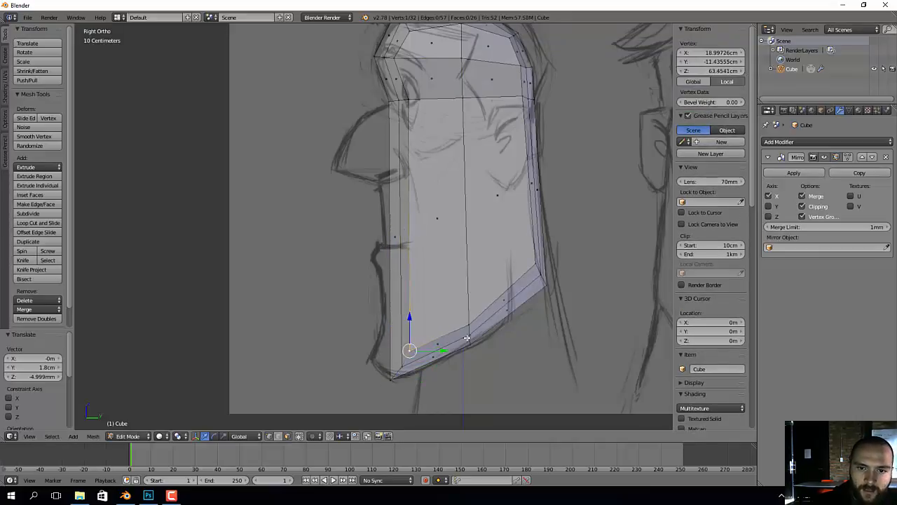
Step: Move the middle jaw loop vertex about 2 mm back and 6 mm down, and the rear jaw loop vertex about 1 cm back and 2.1 cm down
right_click(470, 337)
right_click(540, 276)
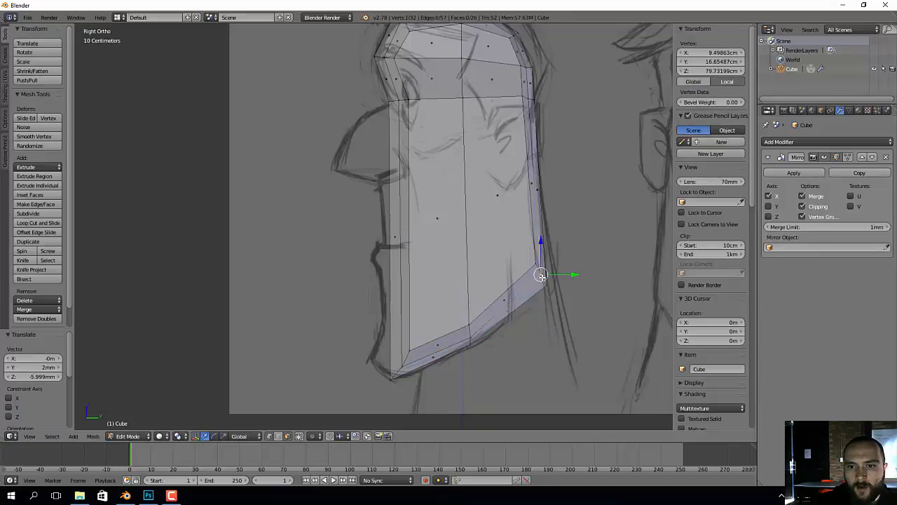
key("g")
left_click(546, 286)
Step: Move the rear outer jaw vertex about 6 mm forward and 3 cm down
right_click(535, 266)
key("g")
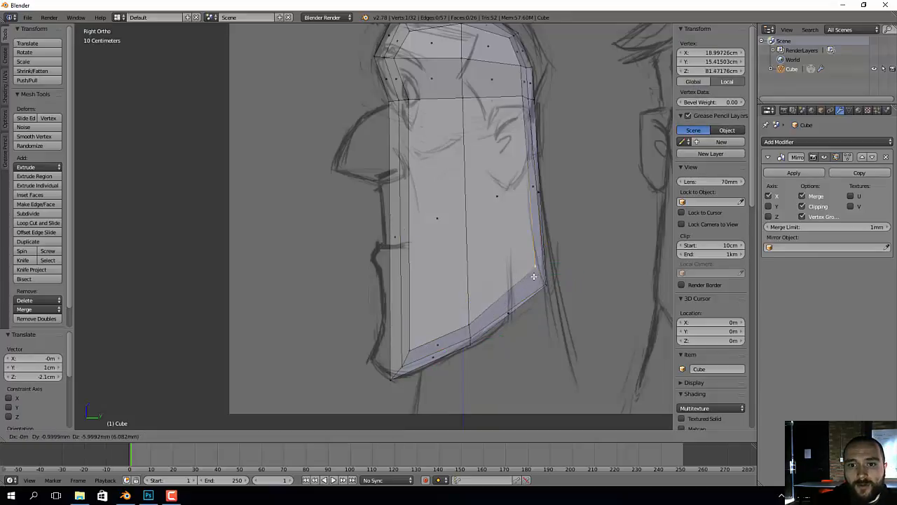
left_click(533, 278)
Step: Move the rear loop edge between brow and eye level about 9.6 mm back, and fit the loop vertex above it to the skull outline
middle_click_drag(546, 65, 517, 228, "shift")
scroll(513, 229, "up", 5)
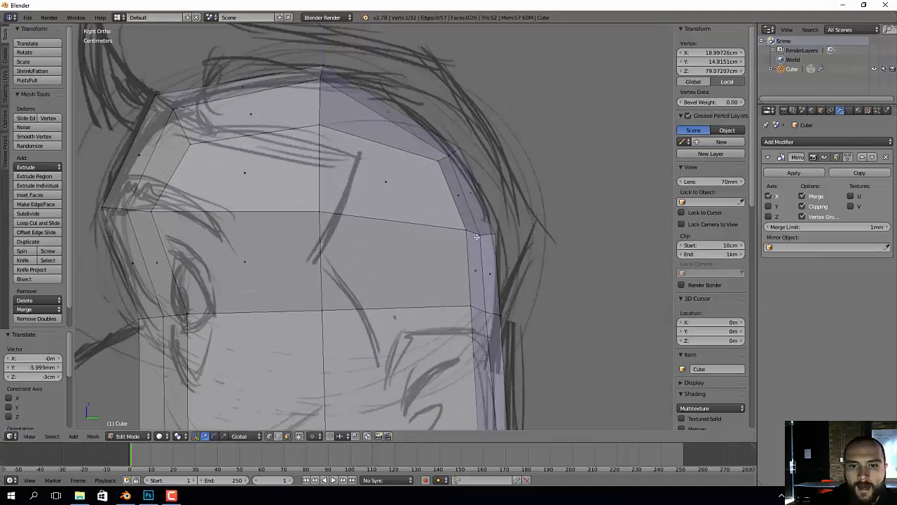
right_click(476, 235)
right_click(487, 312, "ctrl")
key("g")
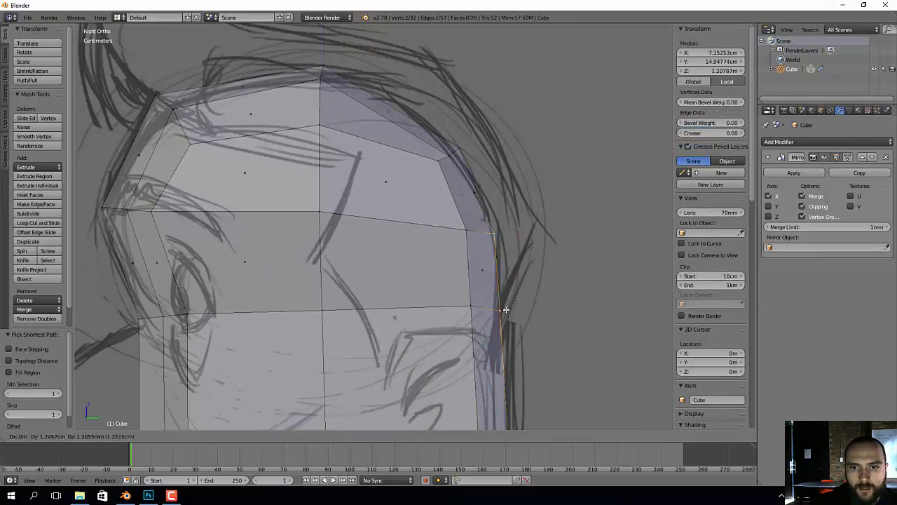
left_click(499, 312)
right_click(445, 151)
key("g")
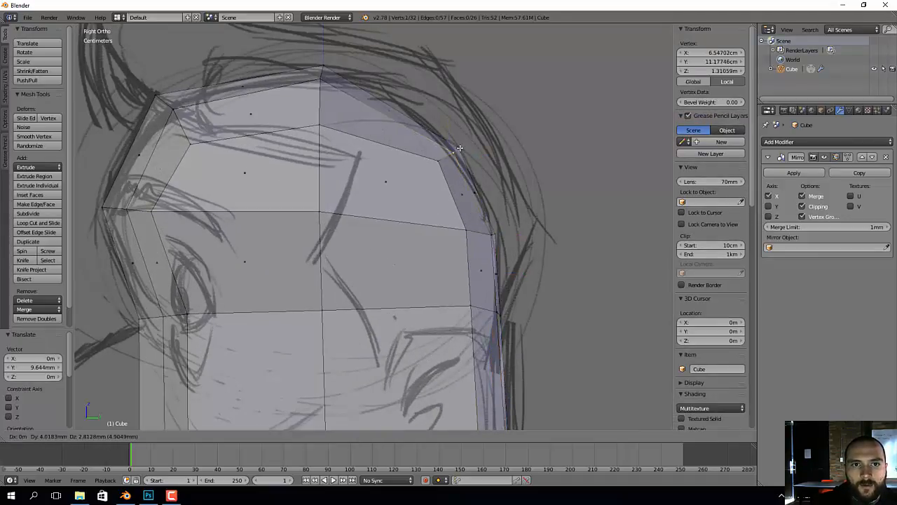
left_click(454, 151)
Step: Move the crown's centre-line vertex about 2.4 mm forward and 1.6 mm down, and the loop vertex beside it about 1.6 mm forward
key("a")
right_click(322, 68)
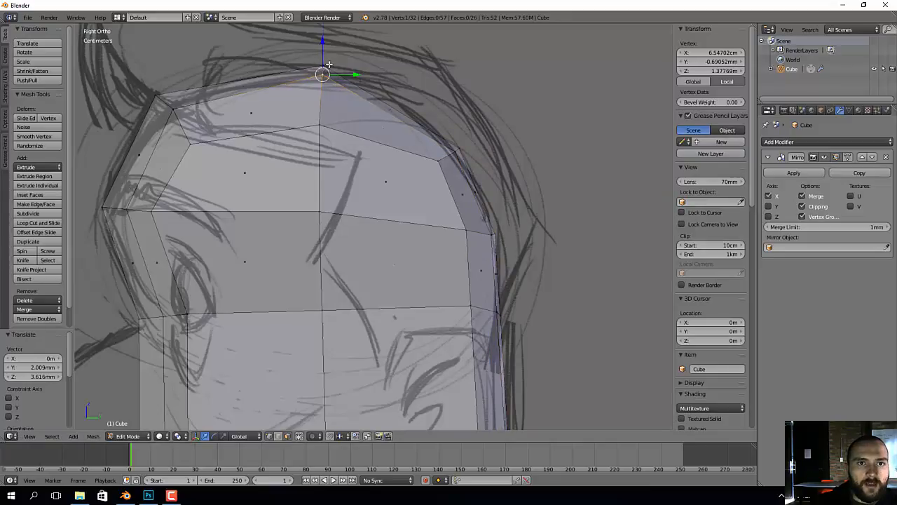
key("g")
left_click(327, 65)
right_click(325, 76)
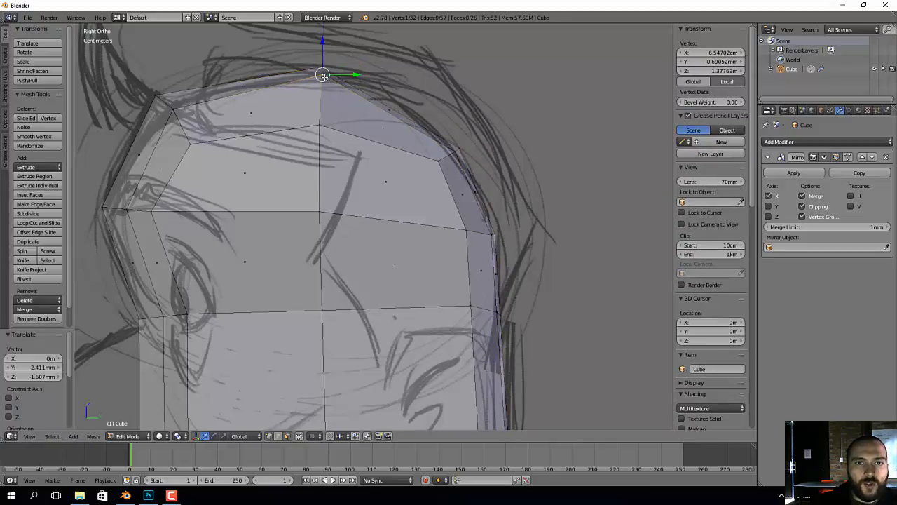
key("g")
left_click(319, 78)
Step: Move the top front centre-line vertex about 6 mm back and 6 mm down, and the loop vertex beside it about 3 mm forward
middle_click_drag(241, 114, 333, 118, "shift")
right_click(252, 104)
key("g")
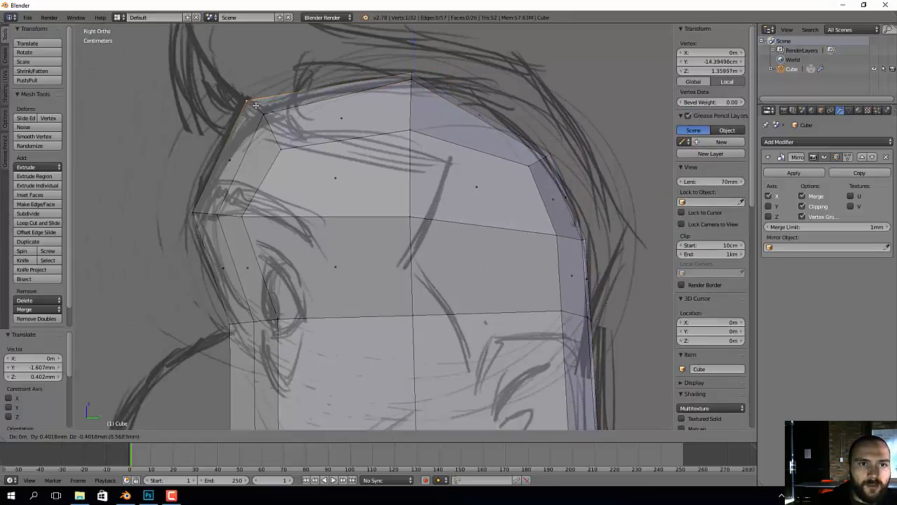
left_click(267, 120)
right_click(261, 116)
key("g")
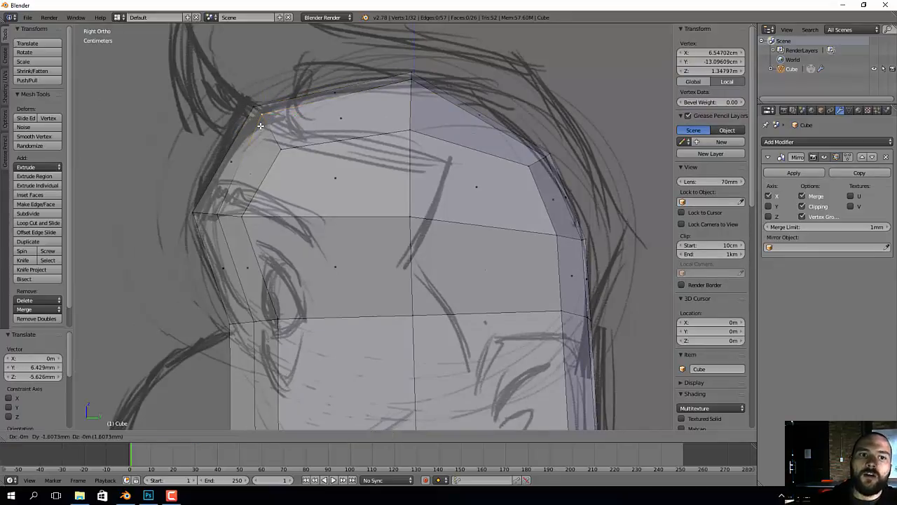
left_click(260, 125)
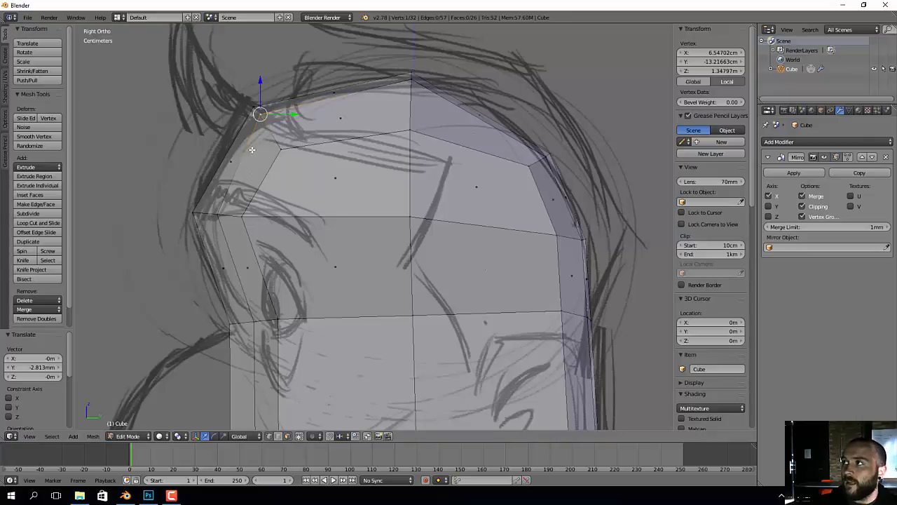
Step: Move the front loop vertex at brow level about 9 mm forward along Y only, and select the front loop vertex at eye level
scroll(323, 218, "down", 2)
middle_click_drag(323, 218, 348, 177, "shift")
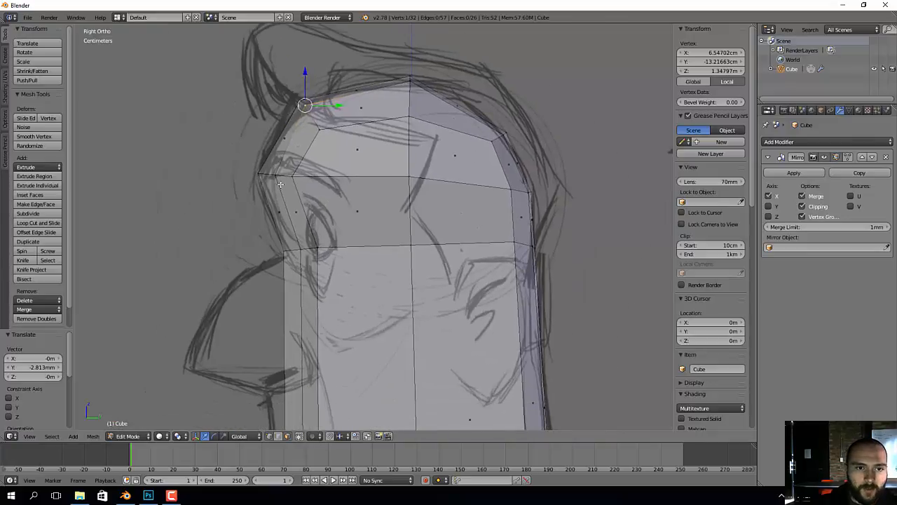
right_click(276, 176)
left_click_drag(291, 175, 283, 176)
right_click(302, 250)
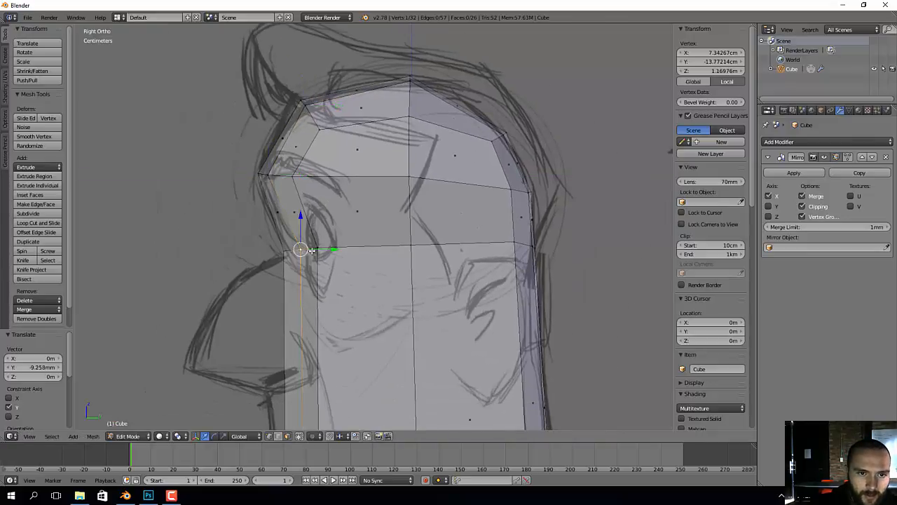
Step: Move the front loop vertex at eye level about 9.8 mm forward along Y only
left_click_drag(324, 249, 315, 248)
middle_click_drag(314, 241, 325, 180, "shift")
scroll(325, 179, "down", 5)
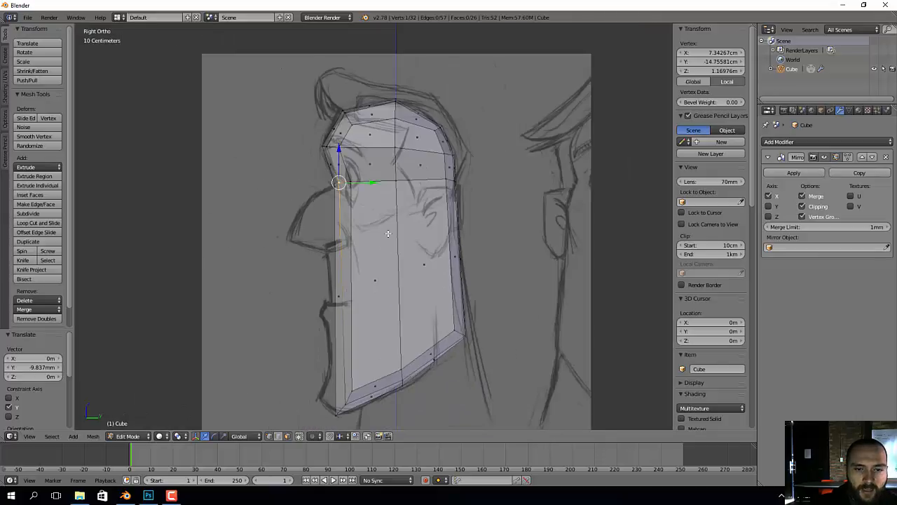
Step: Add a loop cut around the lower face and move its front centre-line vertex about 3.4 cm forward and 6.2 cm down
key("ctrl+r")
left_click(360, 349)
left_click(360, 349)
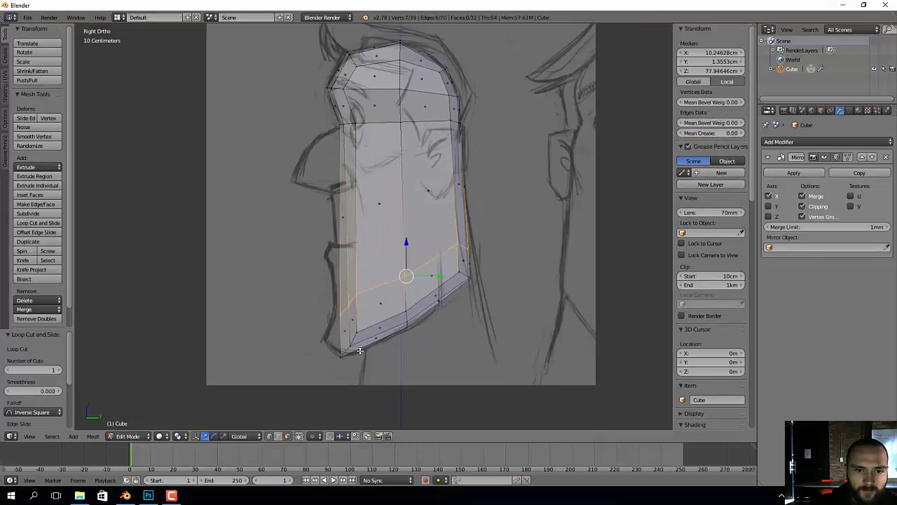
right_click(342, 313)
left_click_drag(342, 314, 329, 338)
Step: Move the loop vertex beside the chin's centre line about 3.4 cm forward and 6 cm down, and the next one 2.5 cm forward and 5.3 cm down
right_click(347, 308)
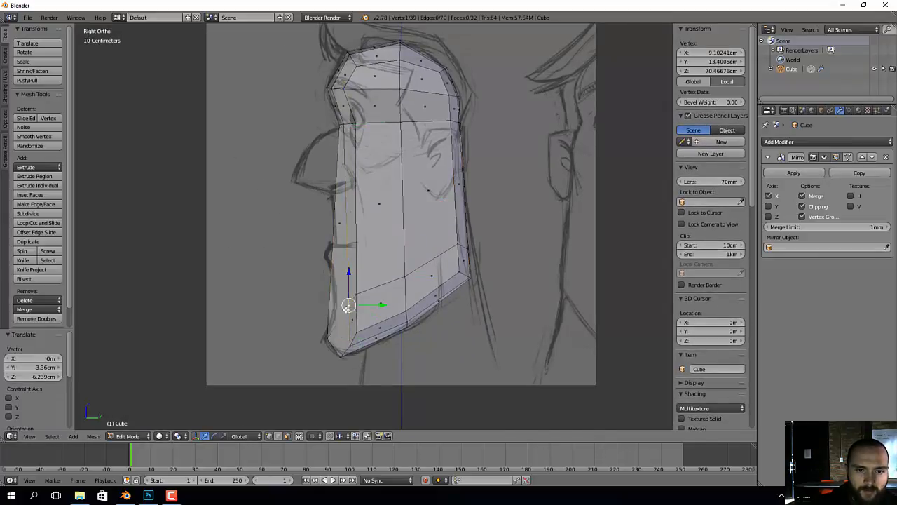
key("g")
left_click(333, 339)
right_click(356, 296)
key("g")
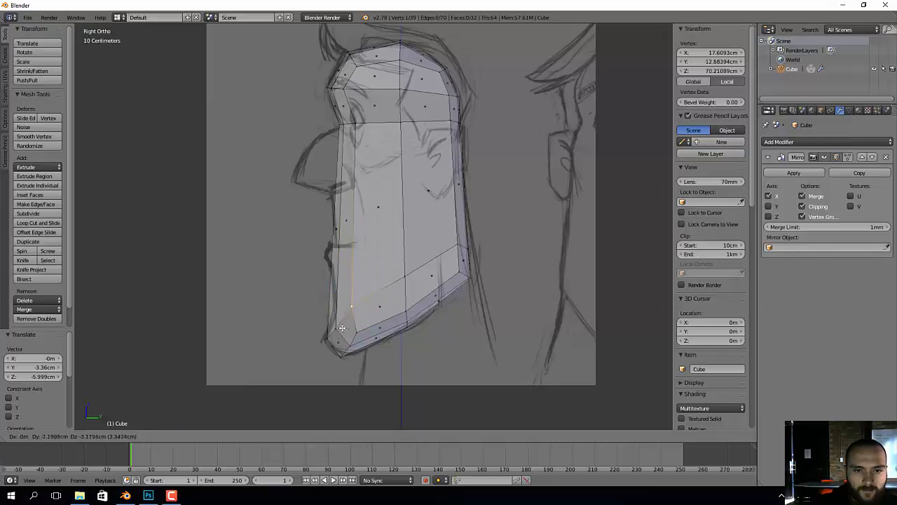
left_click(337, 335)
Step: Move the new loop's vertex on the side of the jaw about 2.3 cm forward and 4.4 cm down
right_click(406, 276)
key("g")
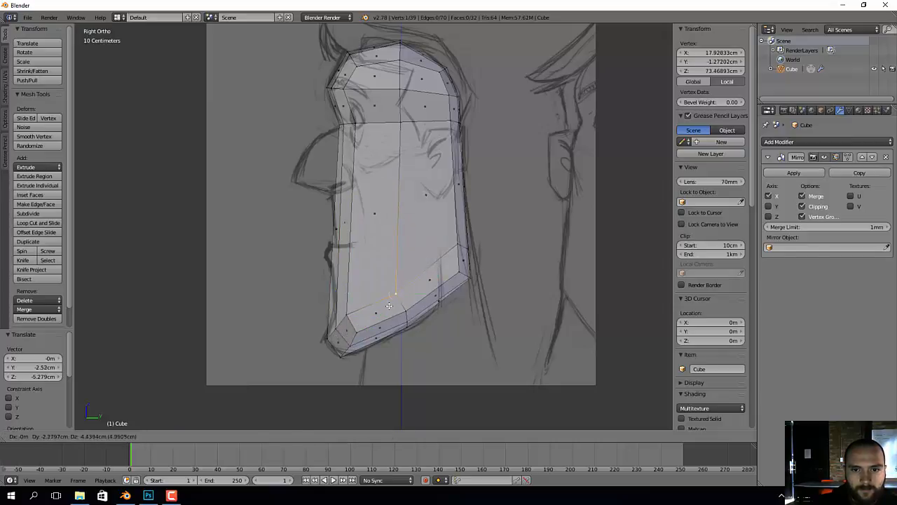
left_click(389, 306)
Step: In front view, move the two front corner vertices of the jaw about 3.9 cm inward and 4.7 cm up to fit the sketched jawline
key("KP_1")
middle_click_drag(386, 324, 392, 302, "shift")
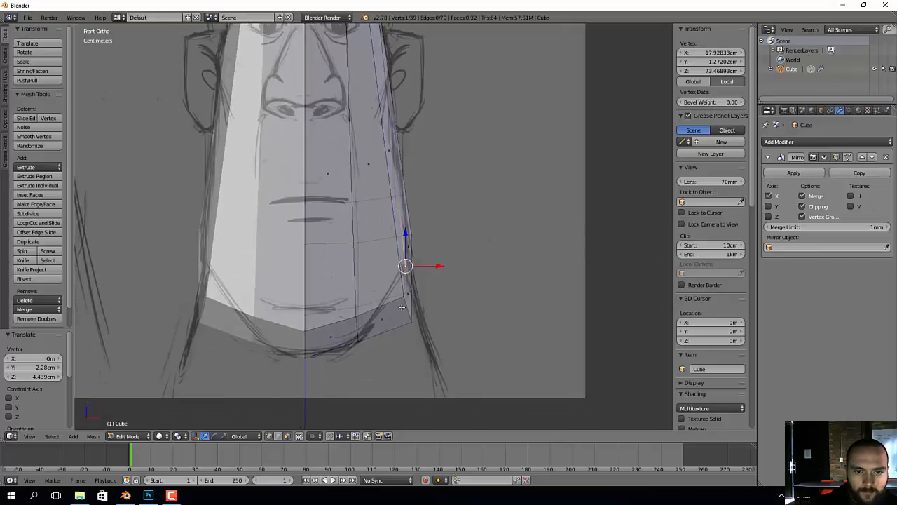
right_click(404, 301)
right_click(414, 326, "shift")
key("g")
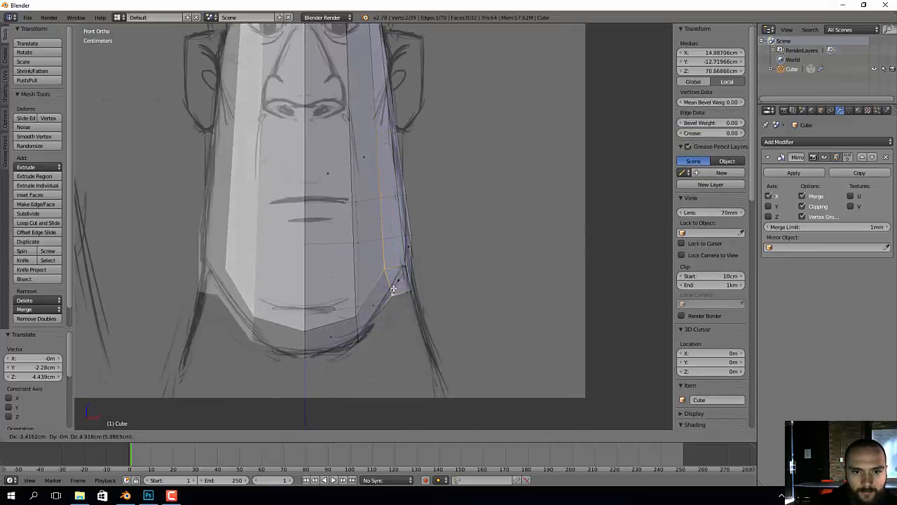
left_click(391, 289)
Step: Move the jaw's two side vertices about 1.75 cm inward and 3.3 cm up to the sketched outline
right_click(406, 270)
right_click(417, 292, "shift")
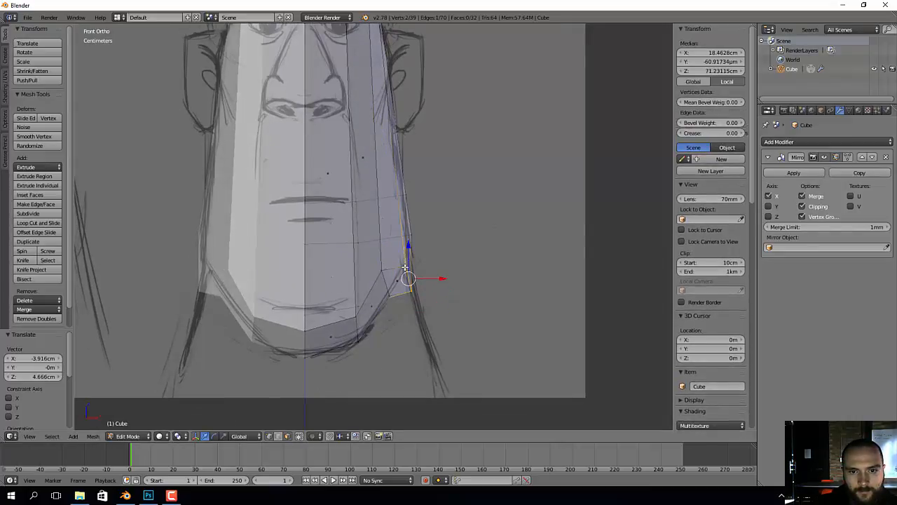
key("g")
left_click(409, 258)
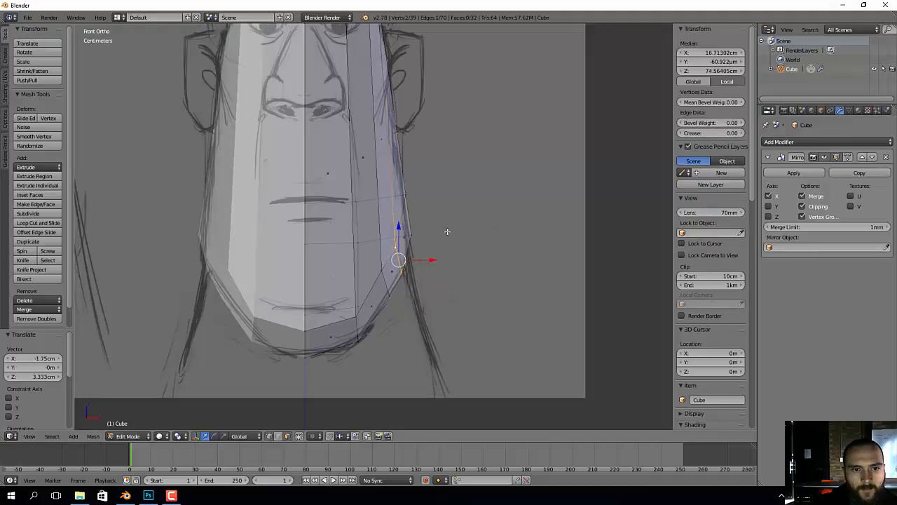
Step: Raise the chin loop's front centre-line vertex about 3.9 cm and the loop vertex beside it about 3.2 cm
scroll(444, 231, "down", 1)
middle_click_drag(444, 231, 468, 286, "shift")
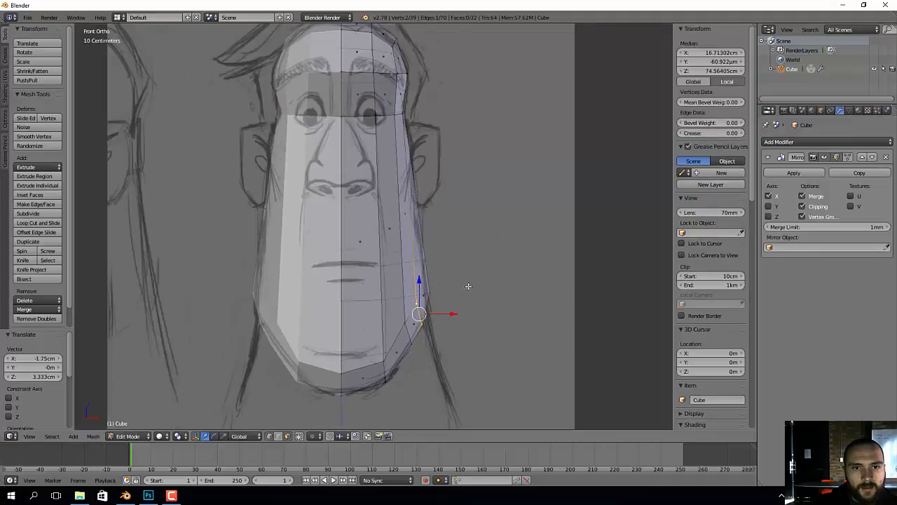
right_click(342, 371)
key("g")
left_click(343, 332)
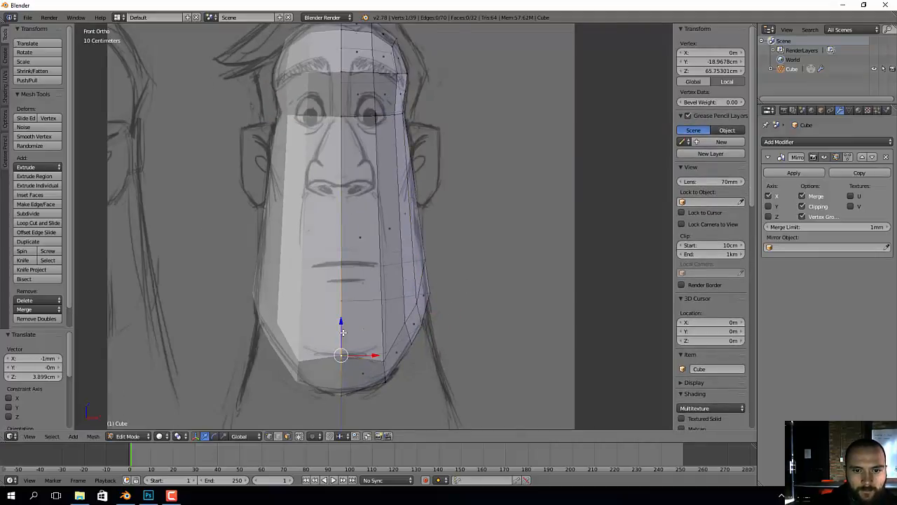
right_click(382, 358)
key("g")
left_click(382, 346)
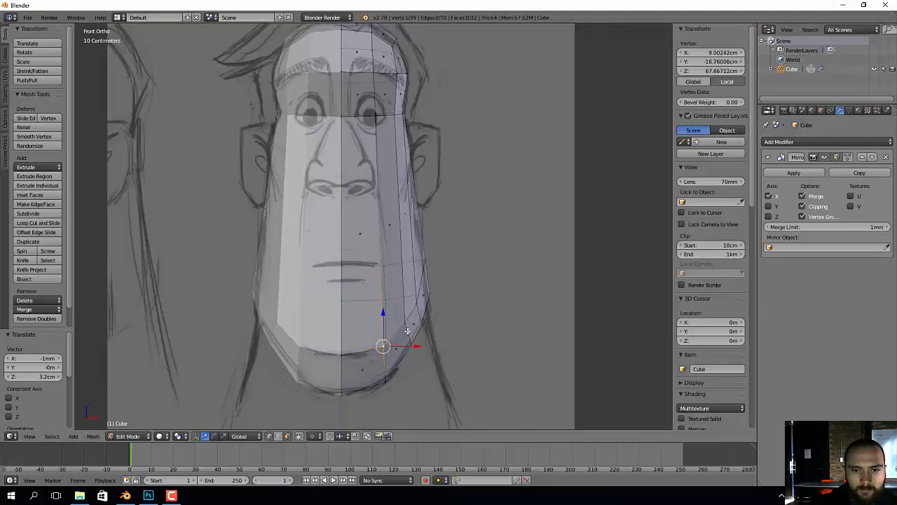
Step: Move the chin loop's front corner vertex about 4 mm outward and 7 mm up
right_click(404, 323)
key("g")
left_click(408, 320)
Step: In side view, move the chin's centre-line loop vertex about 1.4 cm forward and 2 cm down, and the vertex beside it 4 mm forward and 1 mm down
middle_click_drag(530, 306, 419, 320)
key("KP_3")
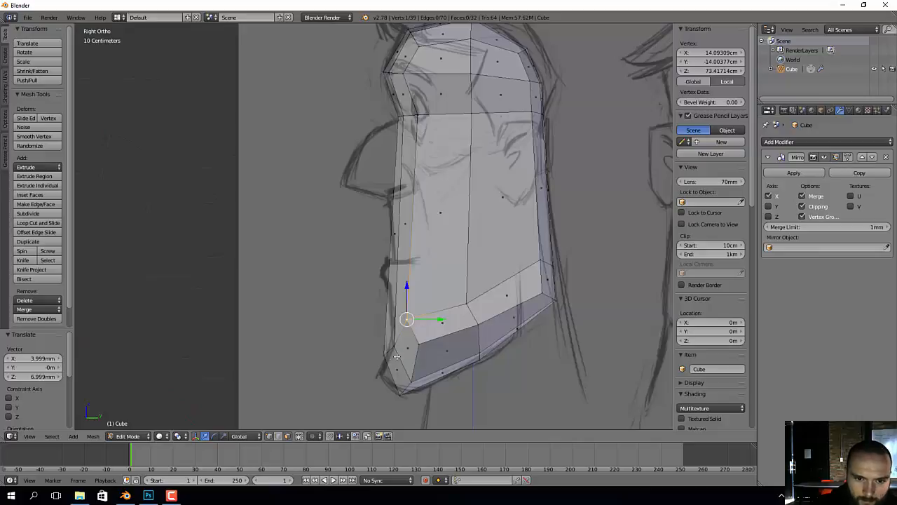
key("g")
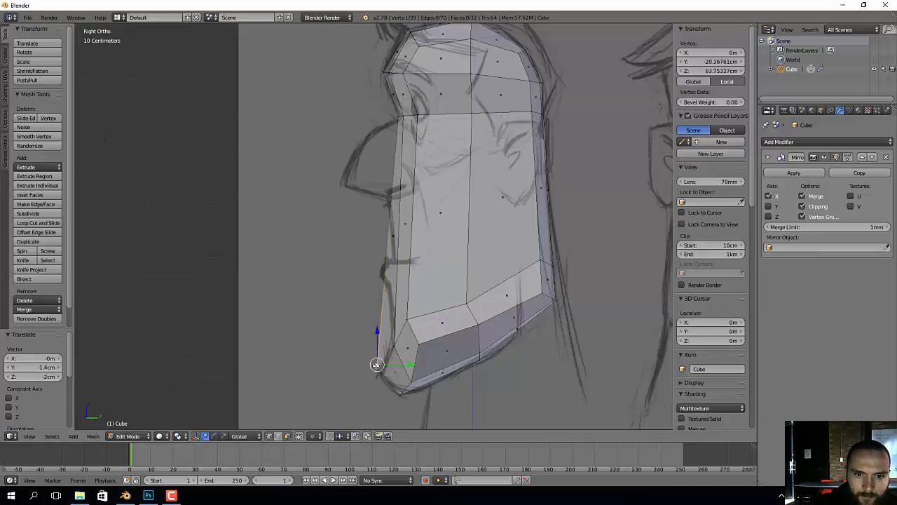
left_click(396, 346)
key("g")
left_click(395, 345)
Step: Move the two front corner vertices of the jaw together about 2.8 cm back and 2.7 cm down
right_click(408, 321)
right_click(422, 343, "shift")
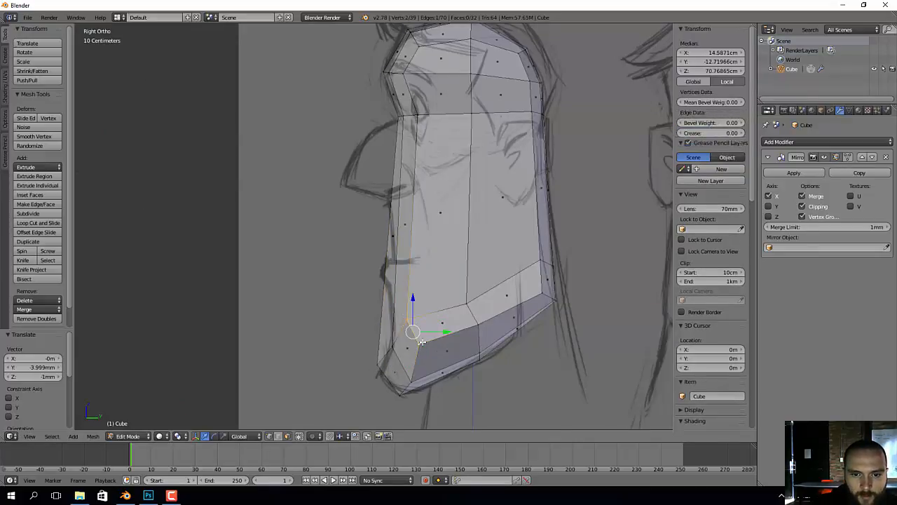
key("g")
left_click(424, 340)
Step: Raise the upper front corner vertex of the jaw about 1.4 cm, and move the side loop vertex about 1.1 cm back and 2.1 cm up
right_click(413, 325)
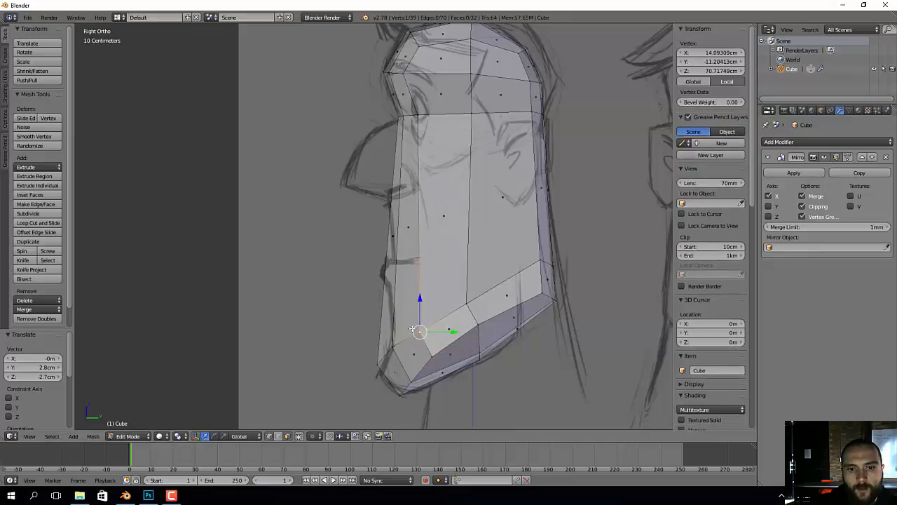
key("g")
left_click(416, 320)
right_click(467, 303)
key("g")
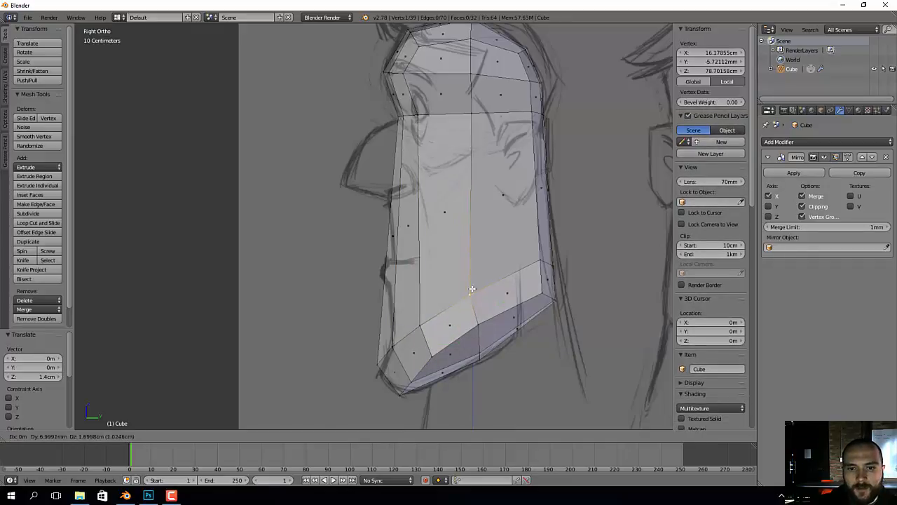
left_click(535, 269)
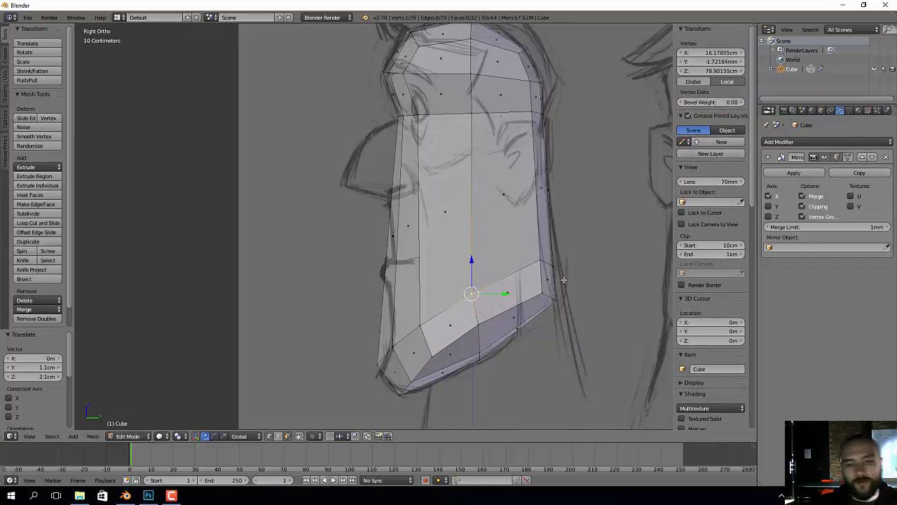
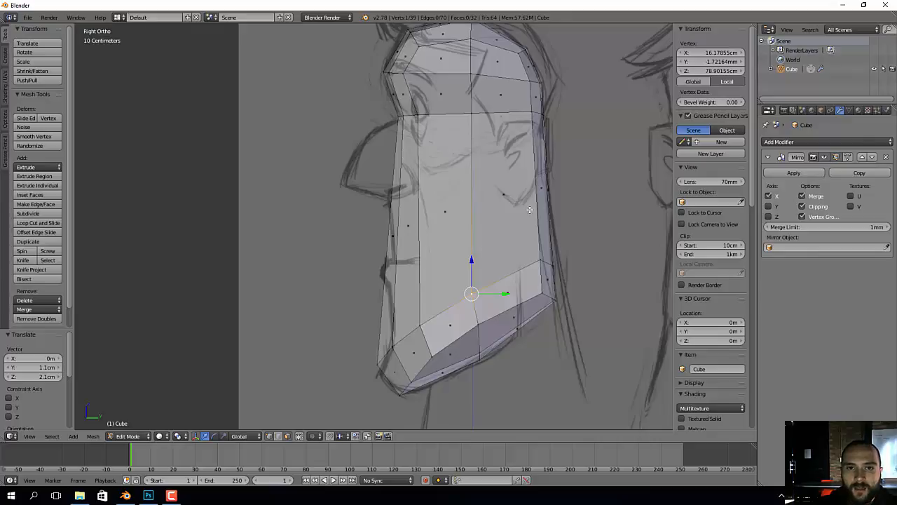
Step: Try moving the front corner vertex at brow level about 1.9 cm back, and undo the move
scroll(512, 212, "down", 1)
middle_click_drag(512, 212, 483, 232, "shift")
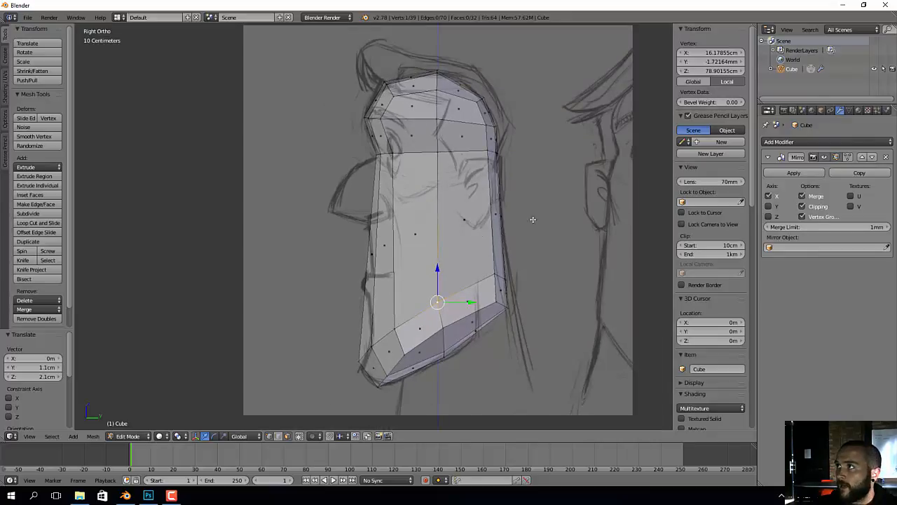
key("KP_1")
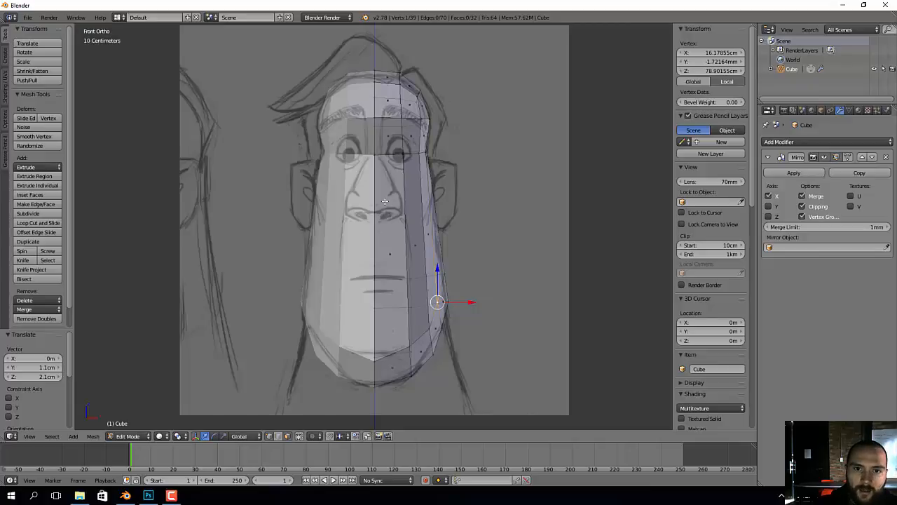
key("KP_3")
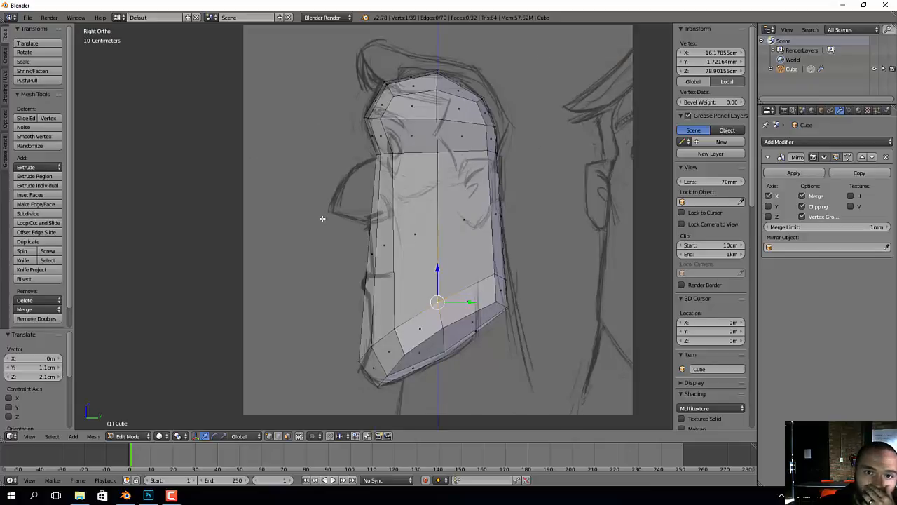
right_click(386, 121)
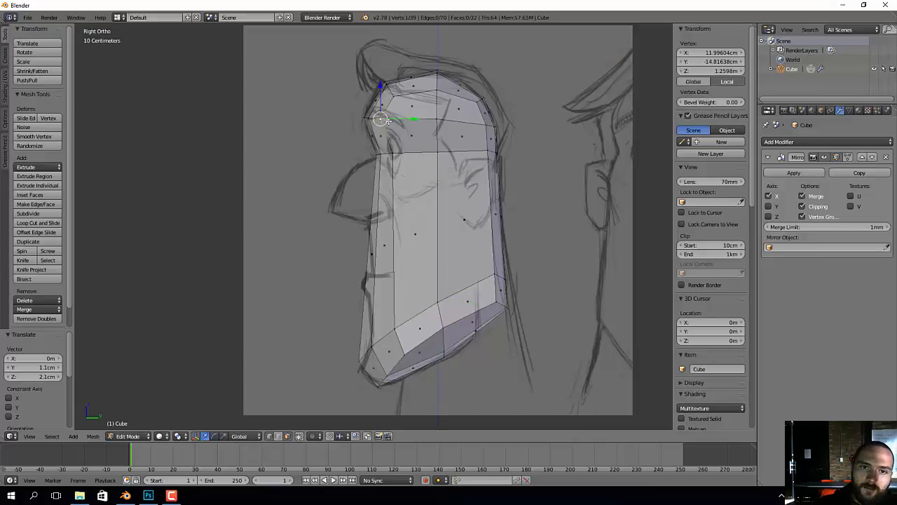
key("g")
left_click(398, 122)
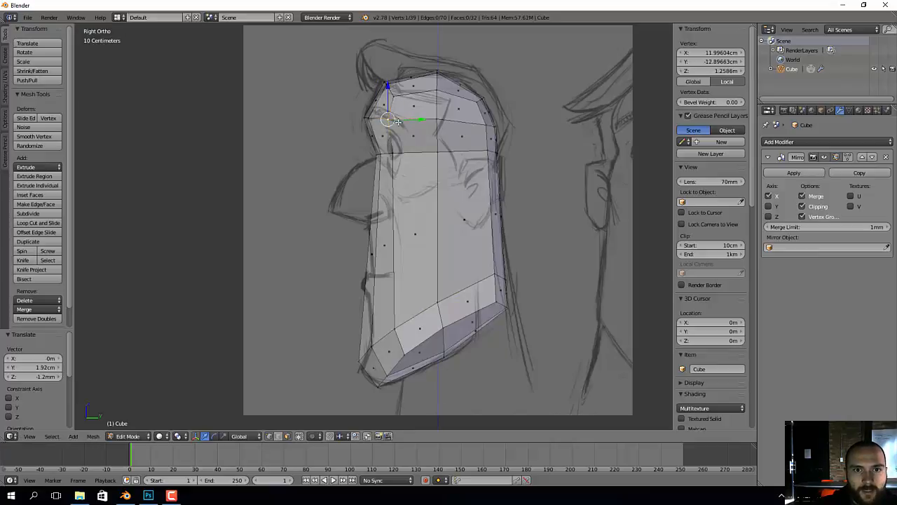
key("ctrl+z")
Step: Add a level 2 subdivision surface to the head in Object Mode and compare the smoothed shape with the front and side sketches
key("KP_1")
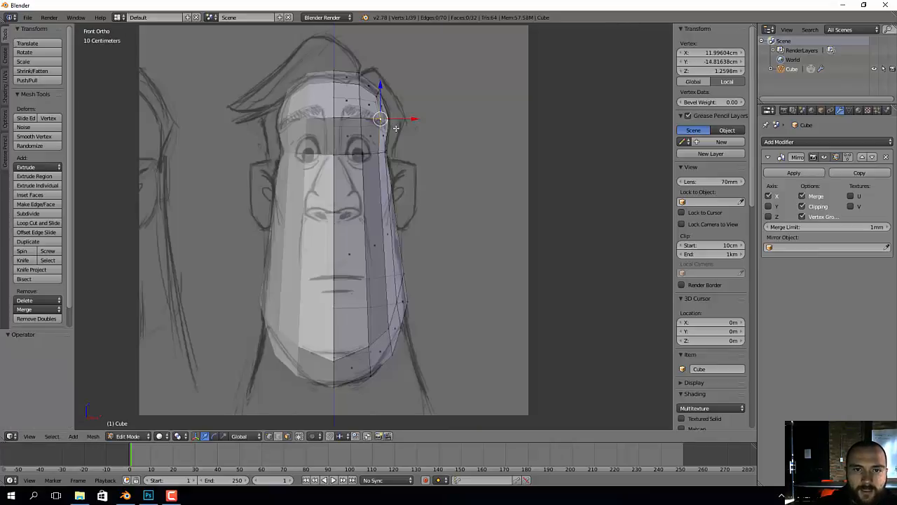
middle_click_drag(471, 152, 517, 161)
key("Tab")
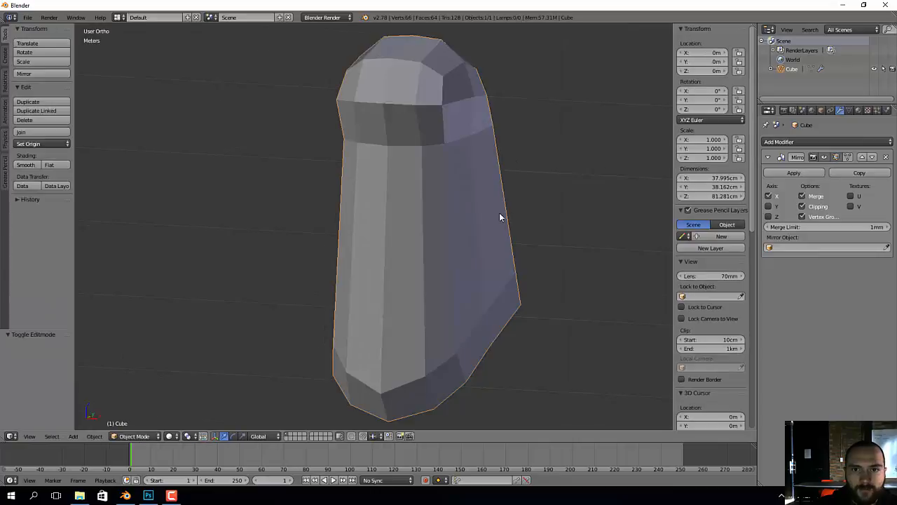
key("ctrl+2")
mouse_move(499, 218)
middle_mouse_down()
mouse_move(467, 243)
mouse_move(314, 246)
mouse_move(588, 242)
mouse_move(581, 250)
middle_mouse_up()
key("KP_1")
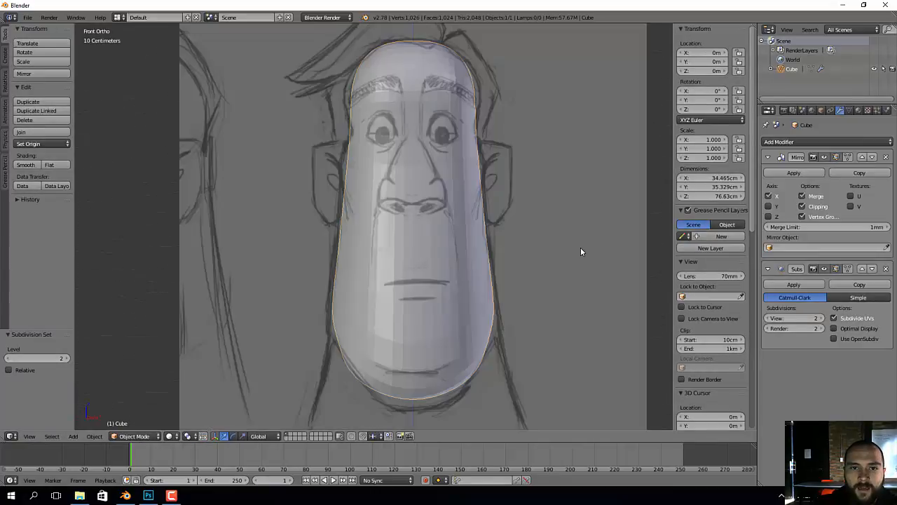
key("KP_3")
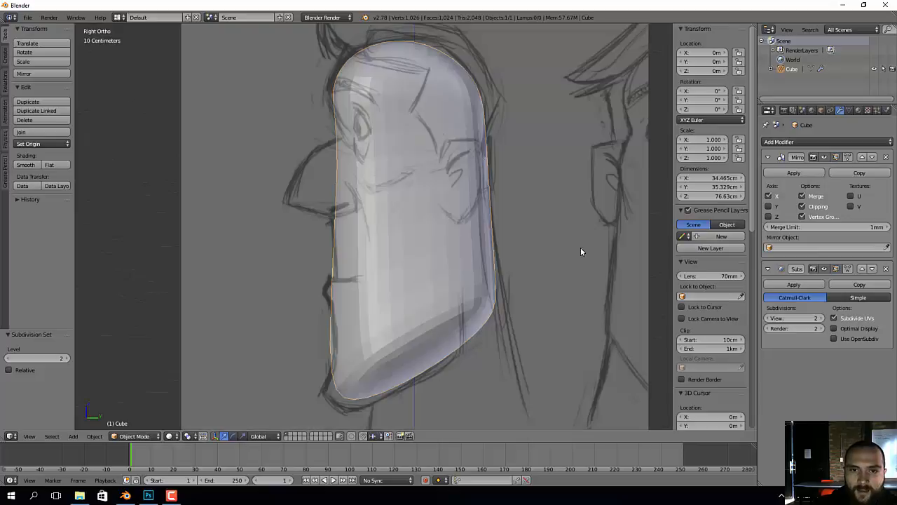
Step: Hide the subdivision surface in the viewport and add a loop cut around the head, slid up towards the base of the nose
left_click(825, 269)
scroll(364, 186, "up", 2)
key("Tab")
key("ctrl+r")
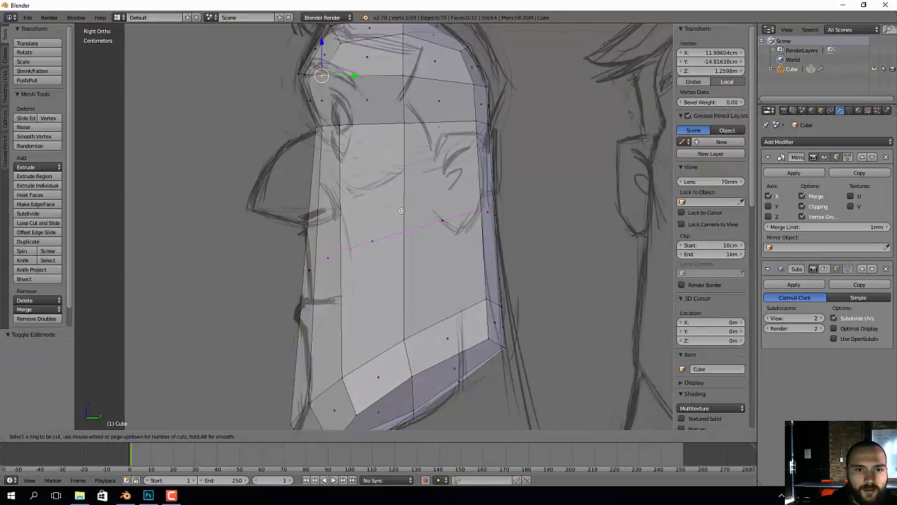
left_click(402, 210)
left_click(405, 173)
Step: Lower the new loop's front vertices beside the nose base along Z only, the outer one by about 5 mm
right_click(317, 220)
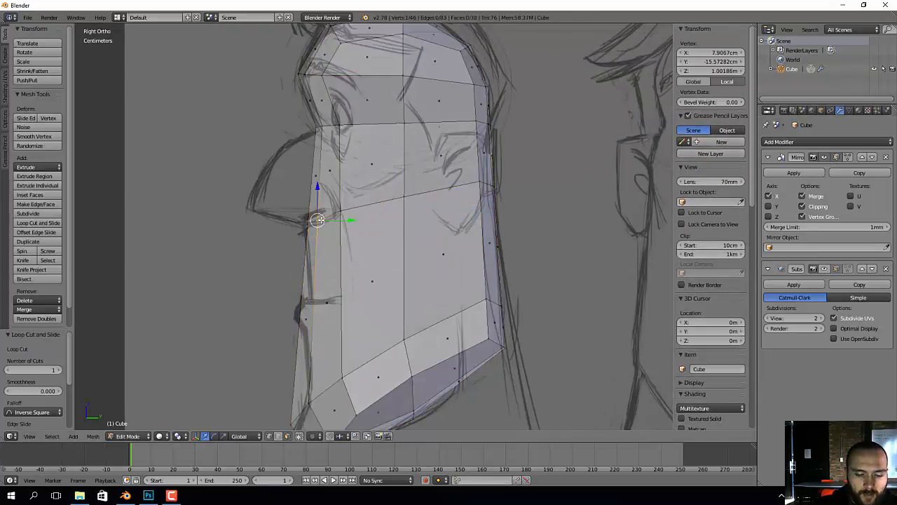
left_click_drag(318, 189, 342, 183)
right_click(340, 211)
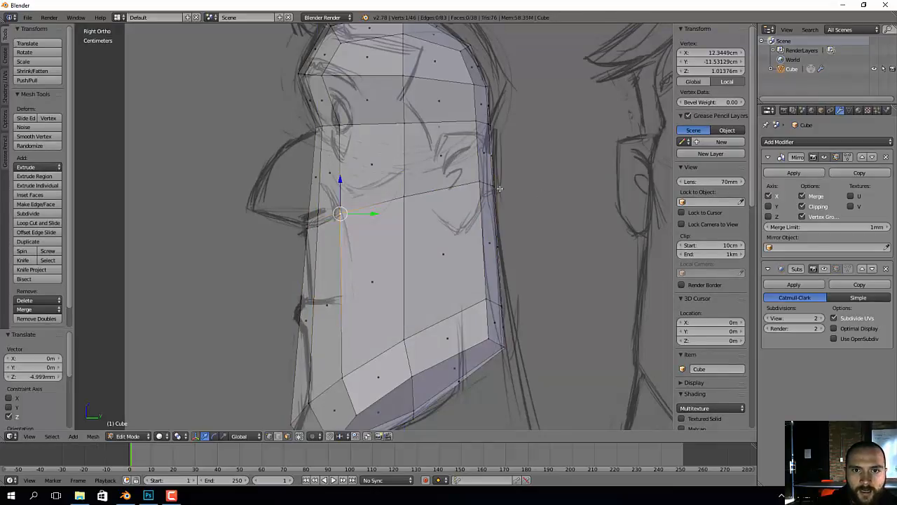
Step: Select the front face between eye level and nose base and extrude it about 10.5 cm forward to block out the nose
right_click(314, 182)
middle_click_drag(314, 185, 359, 209)
key("KP_1")
key("KP_3")
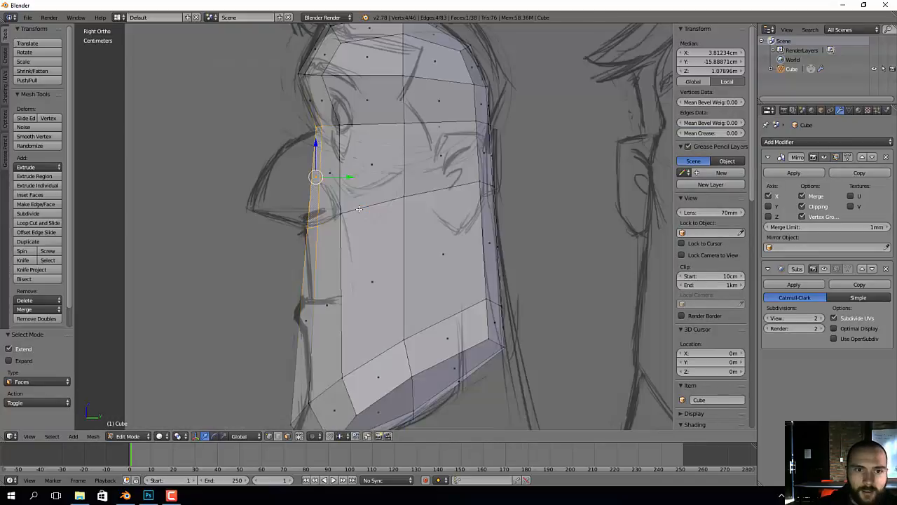
key("e")
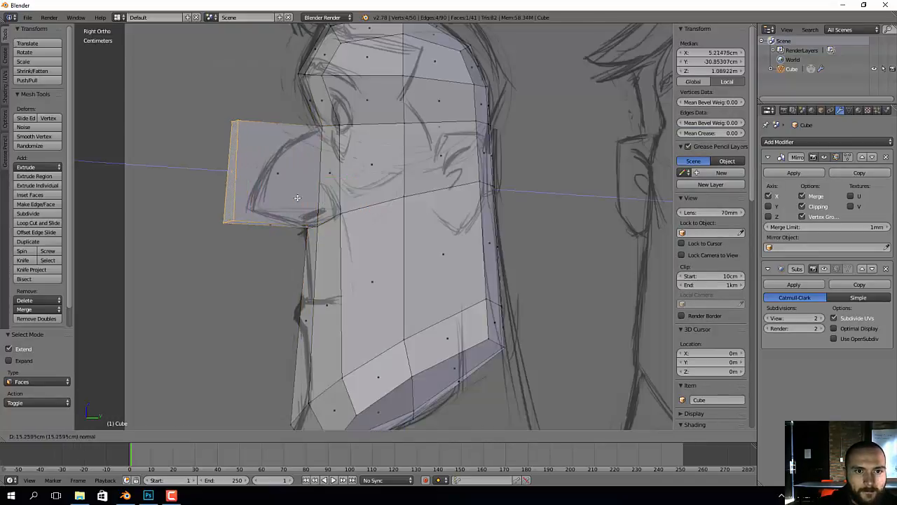
left_click(230, 214)
Step: Move the nose block's bottom front edge about 6.7 mm forward and 2.7 cm up to the sketched nose tip
left_click_drag(230, 214, 277, 251)
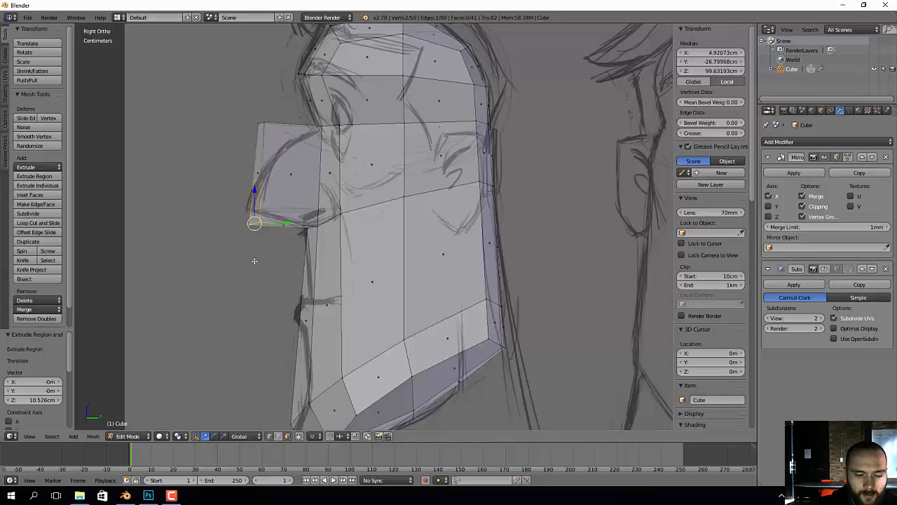
key("g")
left_click(251, 244)
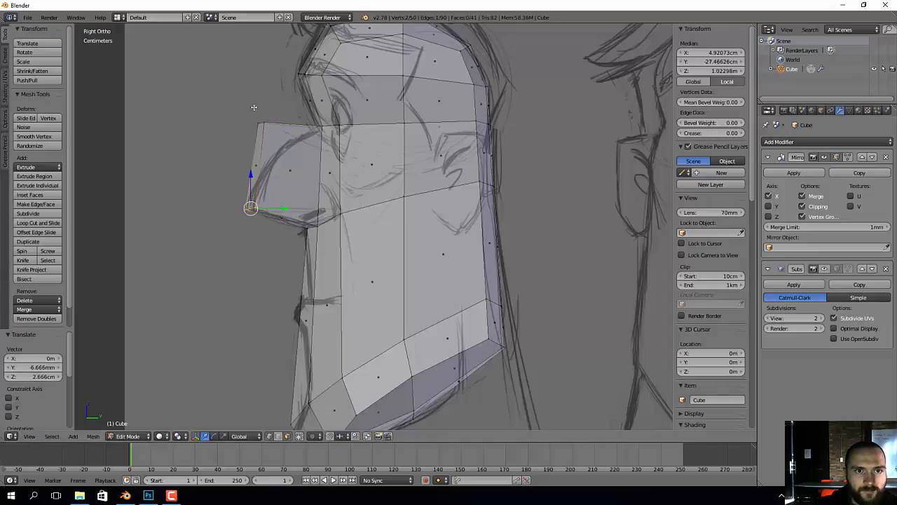
Step: Move the nose block's upper front edge about 3.6 cm back and 5.1 cm down onto the sketched nose bridge
key("a")
key("b")
left_click_drag(254, 108, 278, 136)
key("g")
left_click(282, 150)
Step: In front view, move the nose base's outer corner about 1.2 cm inward and 1.5 cm up, and the nose tip's outer corner 5.6 cm inward
key("KP_1")
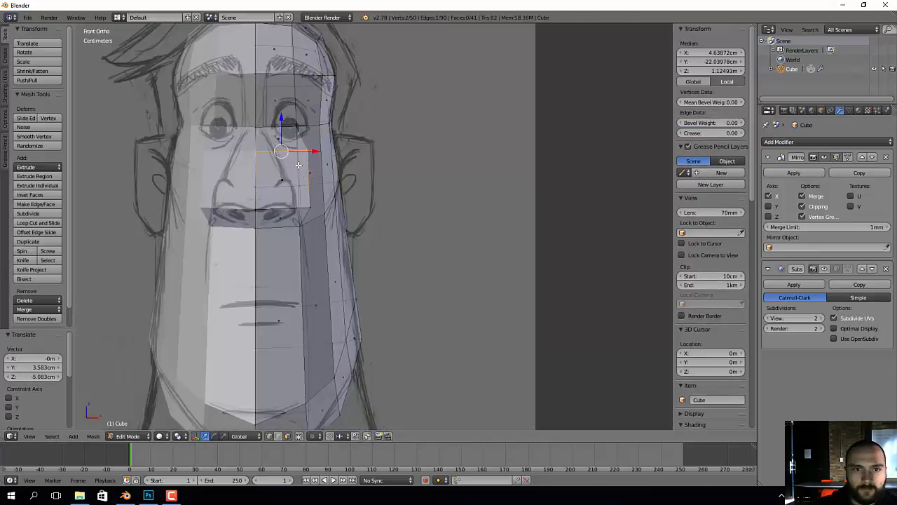
scroll(298, 172, "up", 3)
right_click(329, 247)
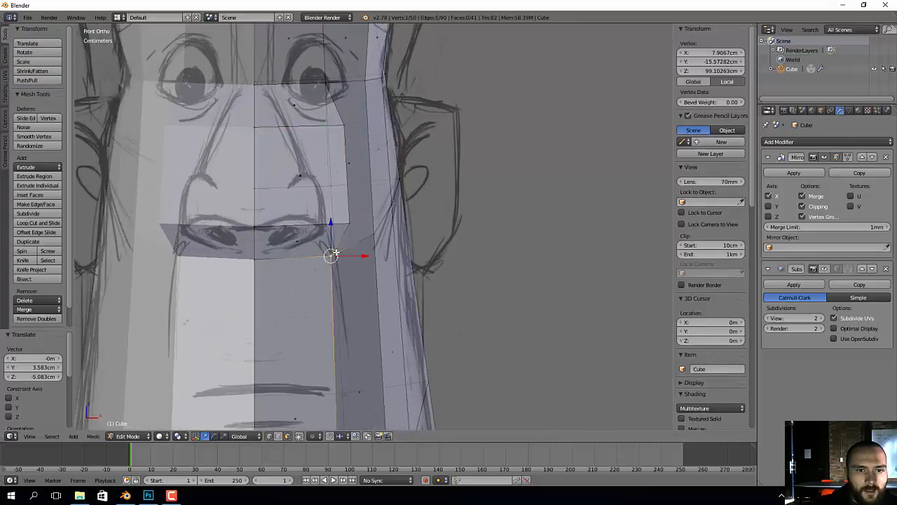
key("g")
left_click(325, 239)
key("g")
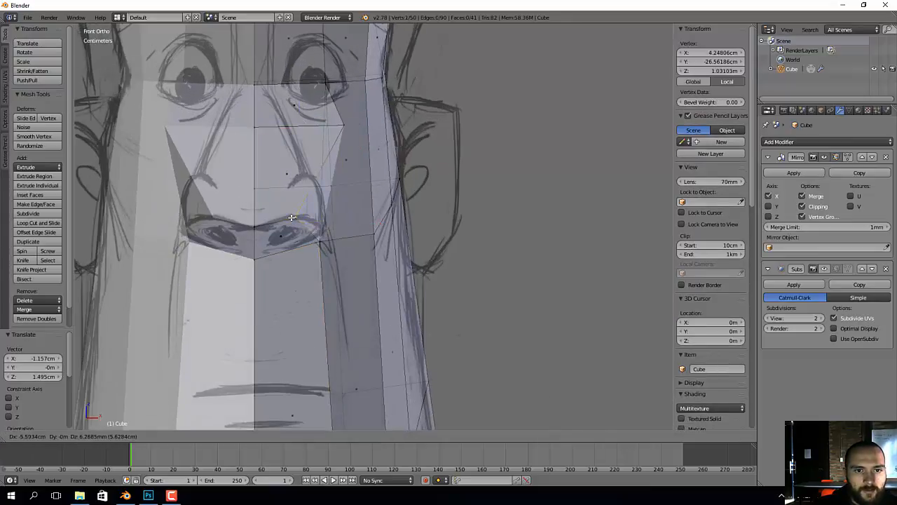
left_click(294, 215)
Step: Narrow the nose bridge by moving its outer vertex inward, and move the nose root vertex at eye level about 5.9 cm inward
right_click(343, 124)
key("g")
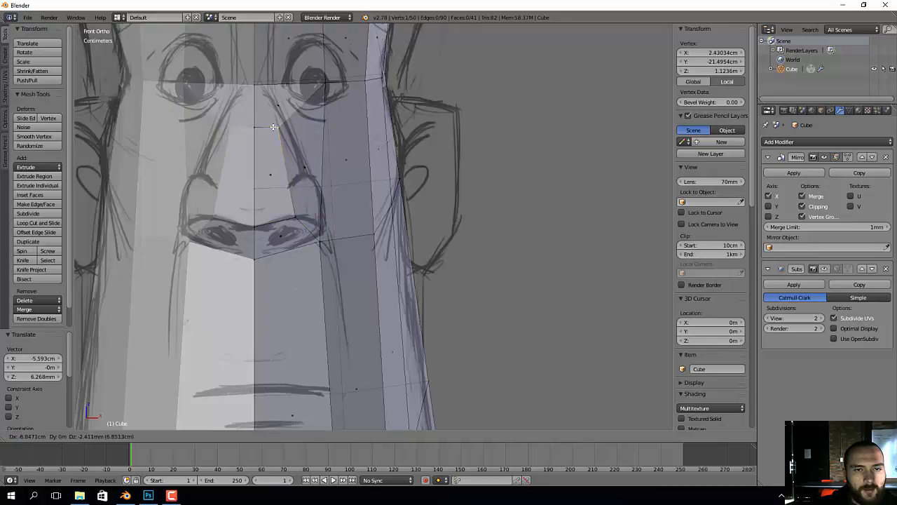
left_click(346, 89)
right_click(331, 83)
key("g")
left_click(274, 87)
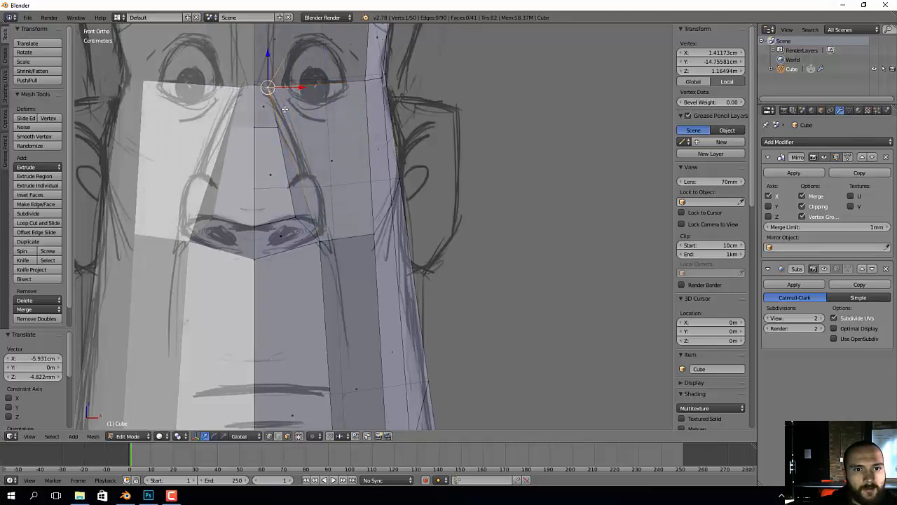
Step: Slide the inner brow-level vertex towards the centre line by a factor of about 0.72
middle_click_drag(307, 142, 324, 249, "shift")
right_click(336, 95)
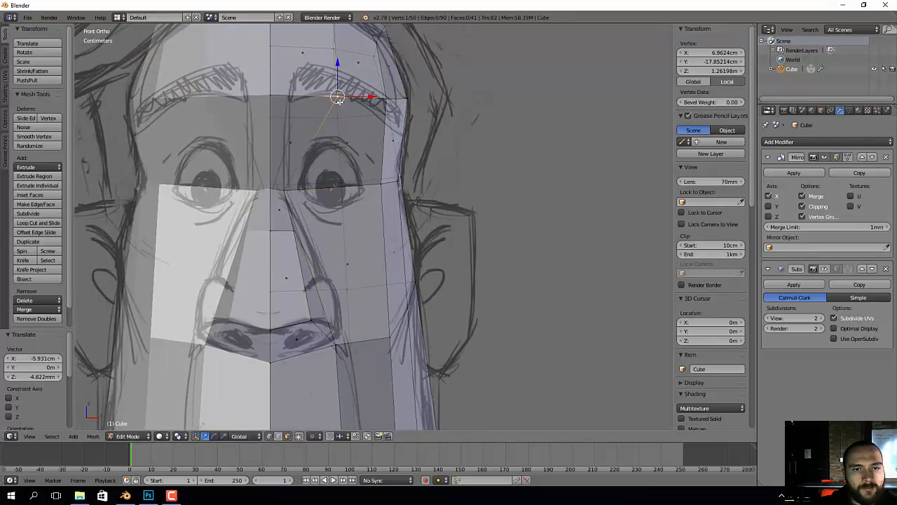
key("shift+v")
left_click(291, 101)
Step: Slide the vertices above it on the forehead and crown towards the centre line by factors of about 0.65 and 0.51
middle_click_drag(315, 94, 326, 167, "shift")
right_click(342, 91)
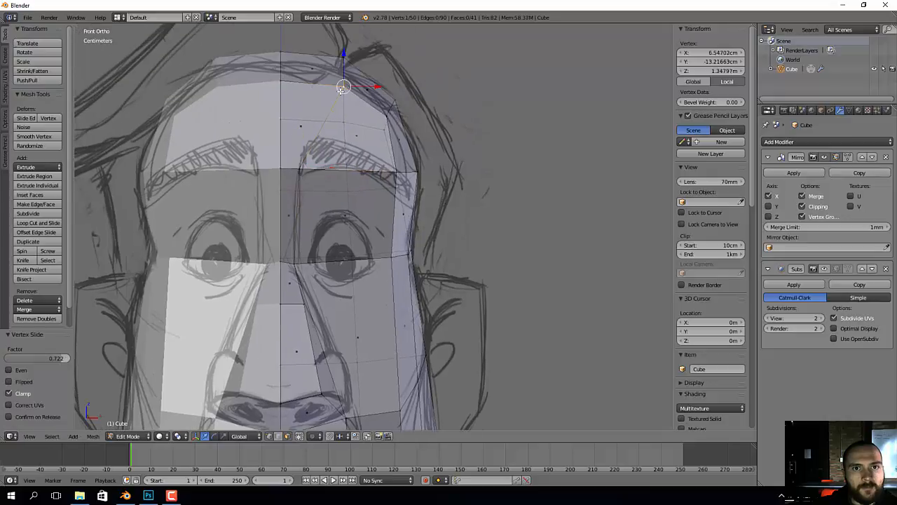
key("g")
key("g")
left_click(299, 92)
right_click(343, 59)
key("g")
key("g")
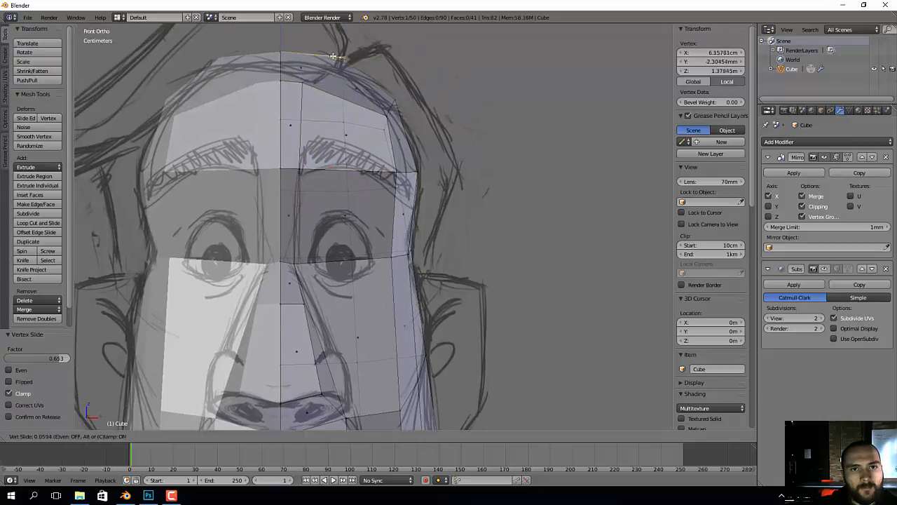
left_click(313, 54)
Step: Add a vertical loop cut through the face between the nose column and the outer face edge
key("ctrl+e")
key("ctrl+r")
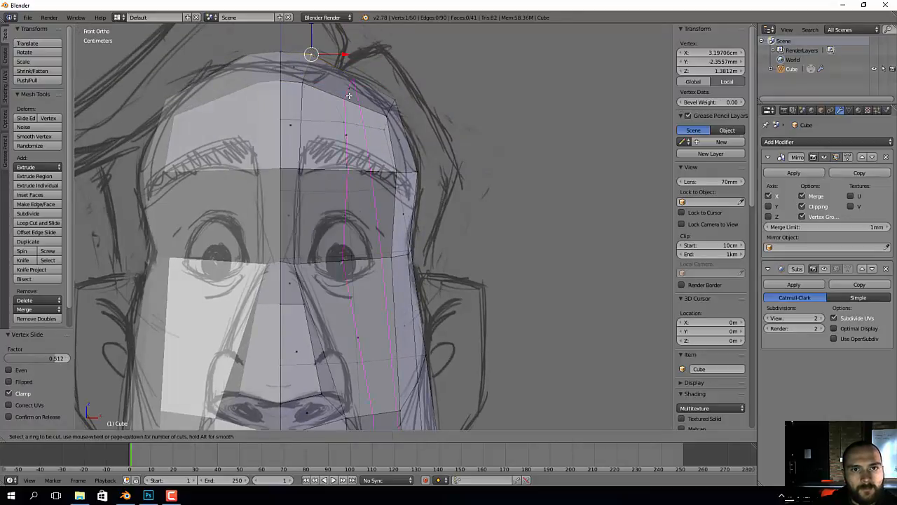
double_click(349, 95)
Step: Move the new loop's two upper forehead vertices about 4 mm outward and 5 mm up to round the skull
middle_click_drag(367, 234, 367, 225, "shift")
right_click(345, 93)
right_click(360, 70, "shift")
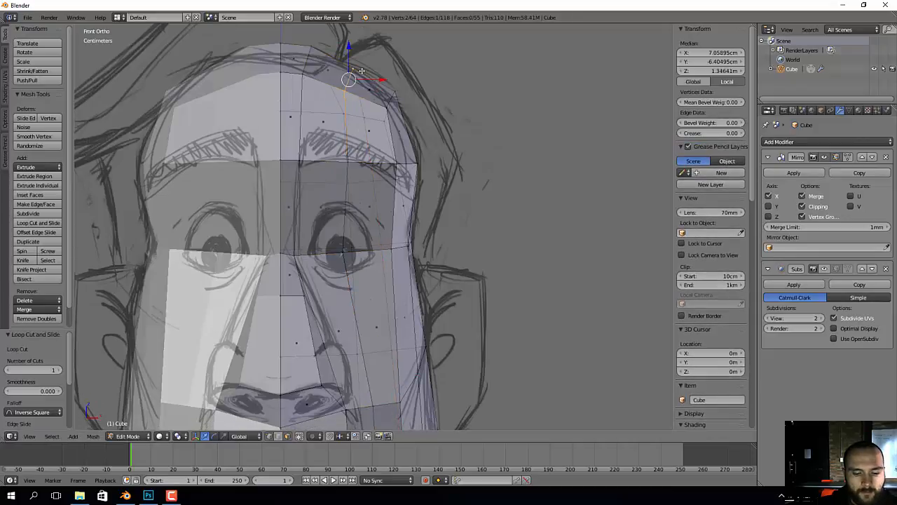
key("g")
left_click(366, 65)
Step: Curve the brow line along the sketched eyebrow by shifting its middle and outer vertices and sliding the side vertex by a factor of 0.227
scroll(362, 201, "up", 2)
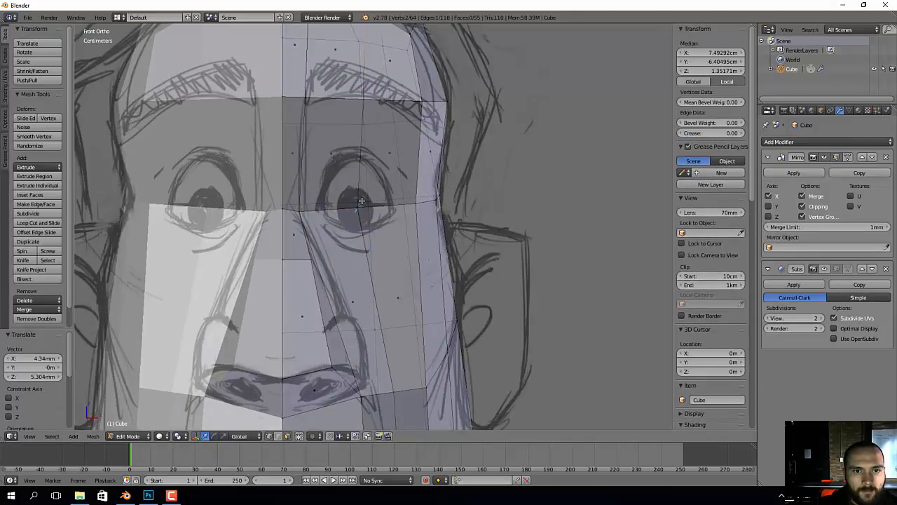
right_click(365, 103)
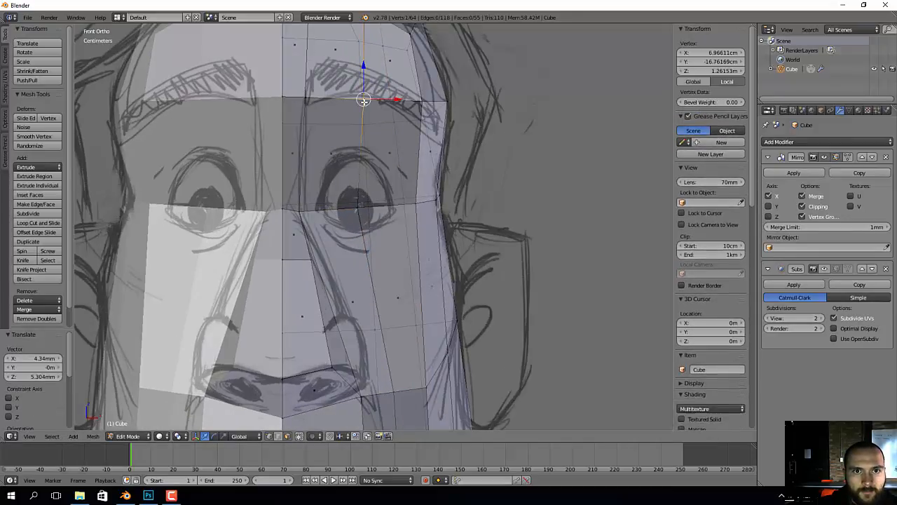
right_click(420, 106)
key("g")
left_click(422, 105)
key("shift+v")
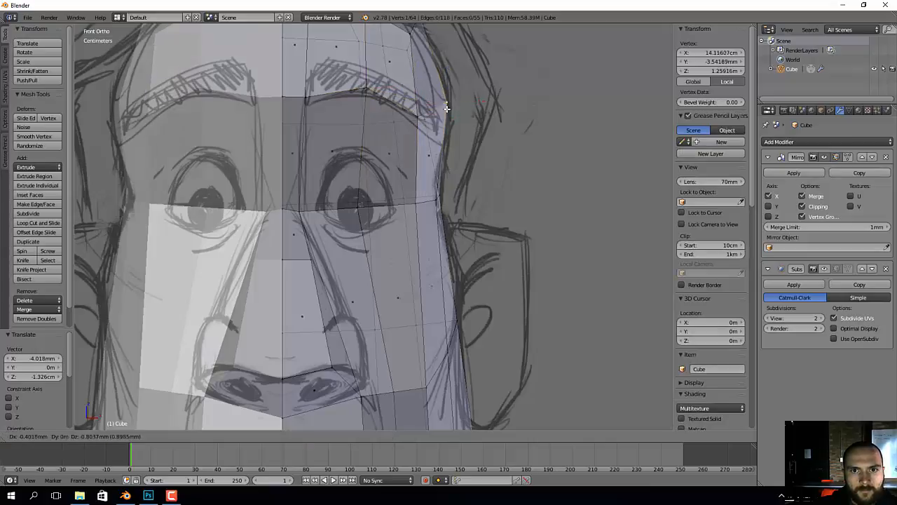
left_click(443, 128)
Step: Move the nose base's outer corner vertex about 1.7 mm outward and 9.3 mm up
scroll(426, 270, "down", 2)
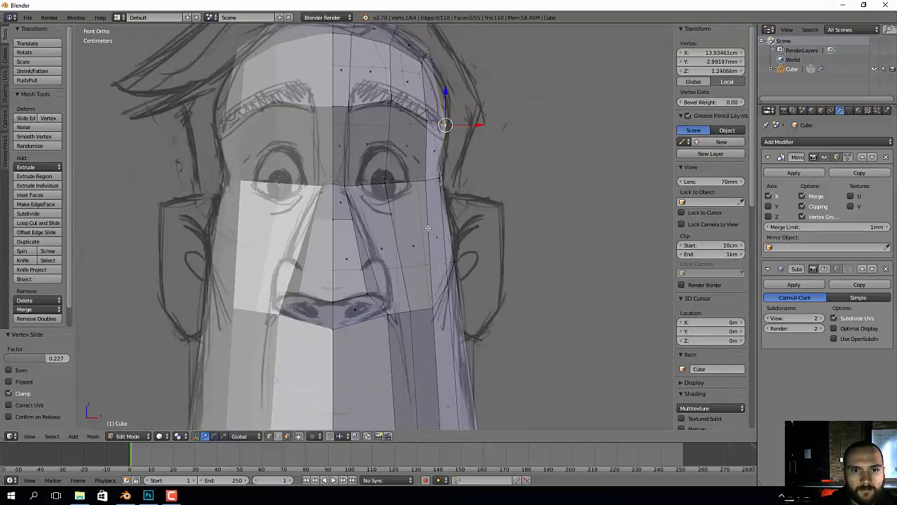
right_click(395, 272)
key("g")
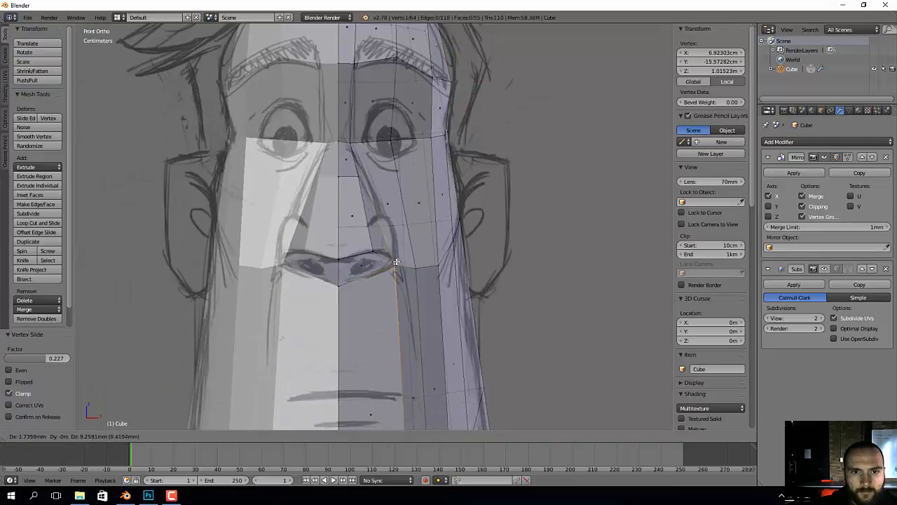
left_click(394, 264)
Step: Examine the nose and head shape from an angle in Object Mode, and return to editing in front view
right_click(393, 142)
scroll(394, 142, "down", 2)
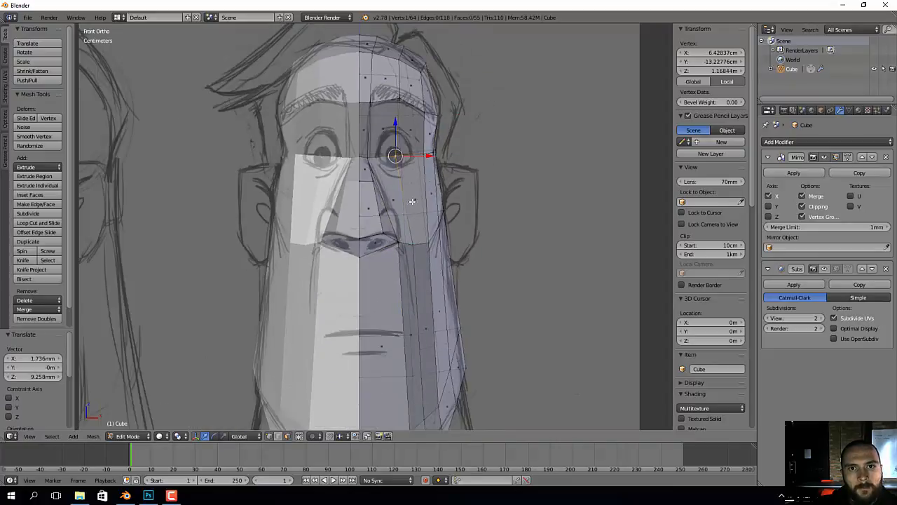
middle_click_drag(396, 145, 415, 234)
key("Tab")
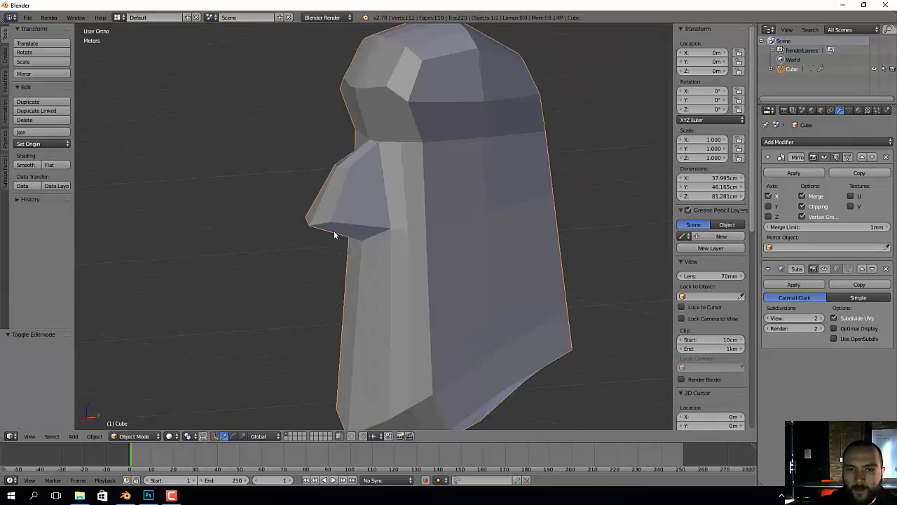
key("KP_1")
scroll(482, 228, "up", 1)
key("Tab")
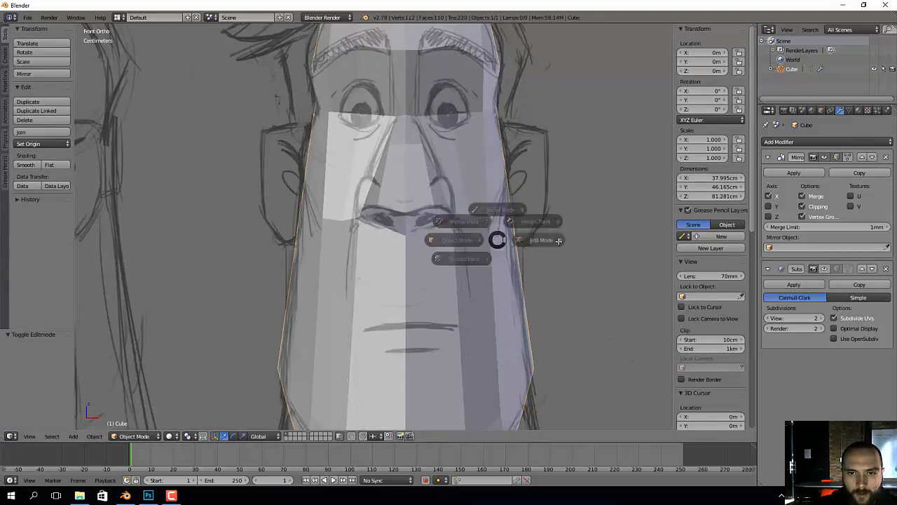
Step: Move the two cheek vertices beside the nose base outward and up, the outer one by about 4.8 mm and 7.7 mm
scroll(490, 232, "up", 2)
right_click(466, 217)
key("g")
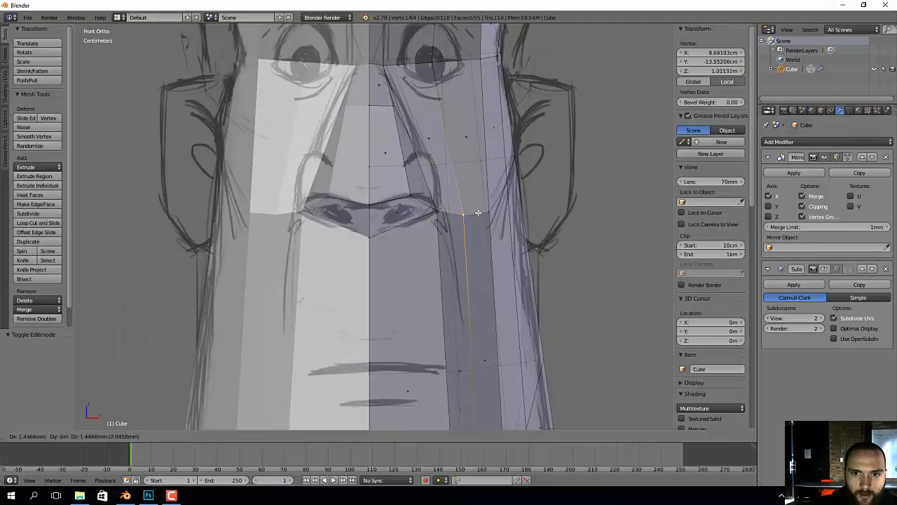
left_click(483, 210)
key("g")
left_click(502, 210)
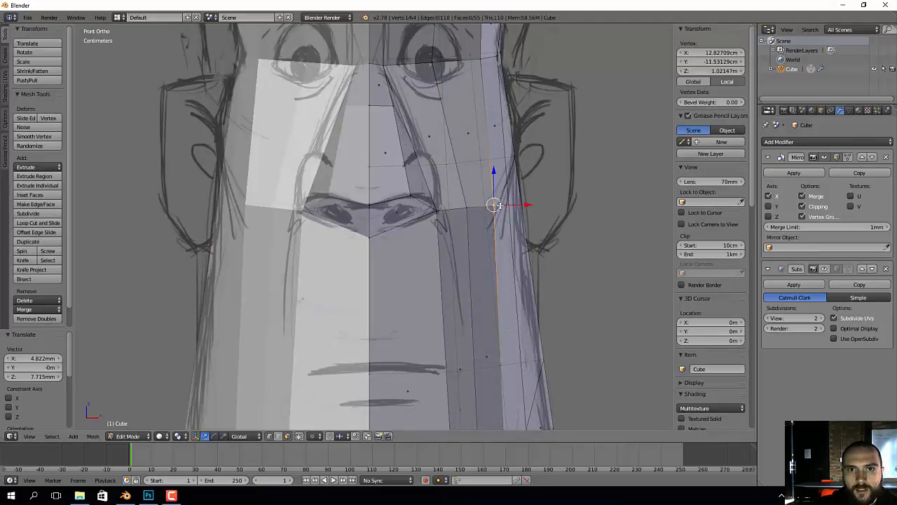
Step: Slide the inner chin edge below the mouth corner towards the centre line by a factor of 0.265
scroll(477, 214, "down", 4)
middle_click_drag(475, 242, 474, 229, "shift")
right_click(466, 355)
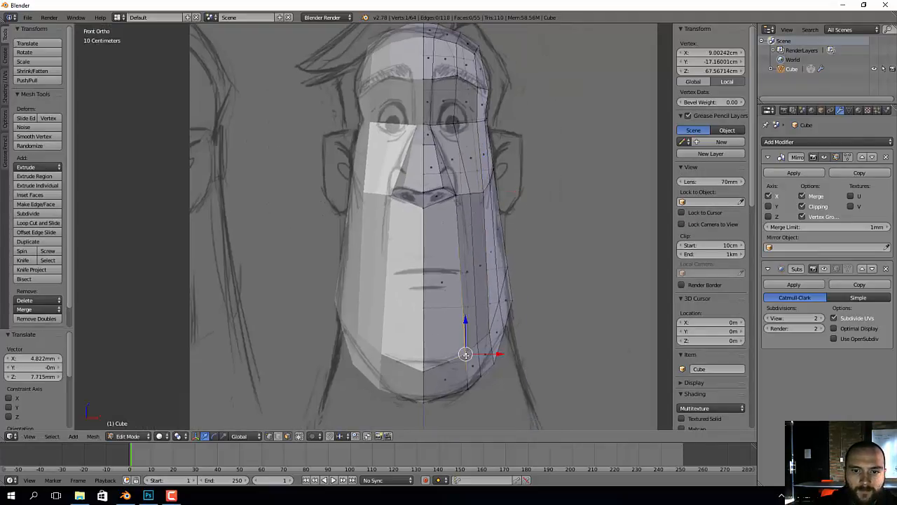
right_click(471, 387, "ctrl")
key("g")
key("g")
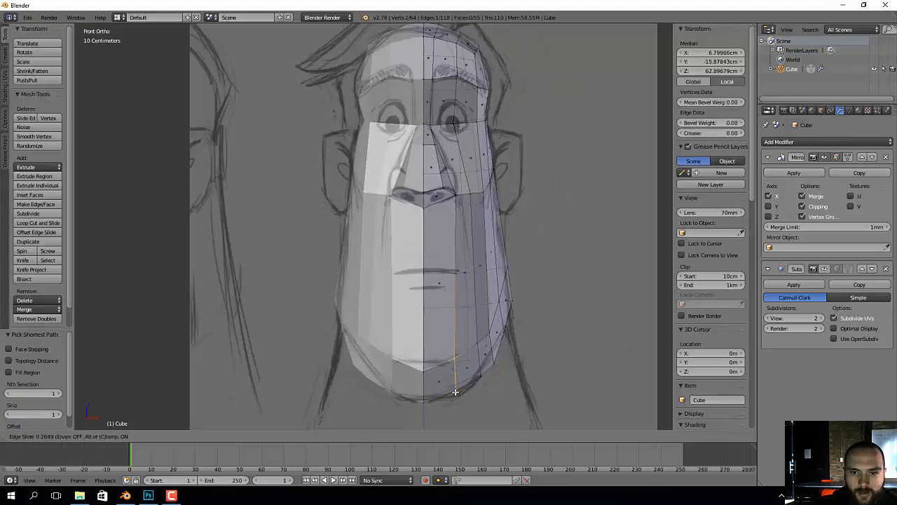
left_click(456, 379)
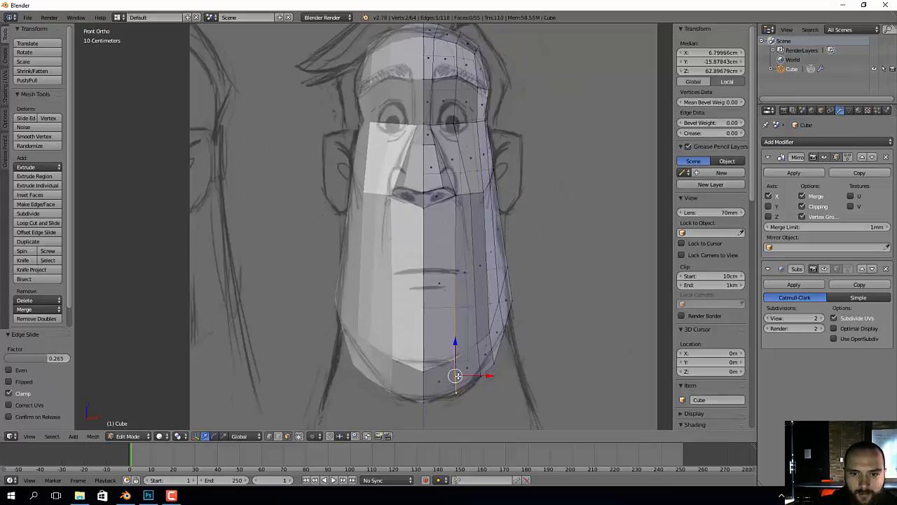
Step: Shift the next chin edge about 2 mm outward and 9 mm down, and the jaw corner edge about 3 mm outward and 3 mm up
right_click(478, 347)
right_click(481, 376, "shift")
key("g")
left_click(484, 380)
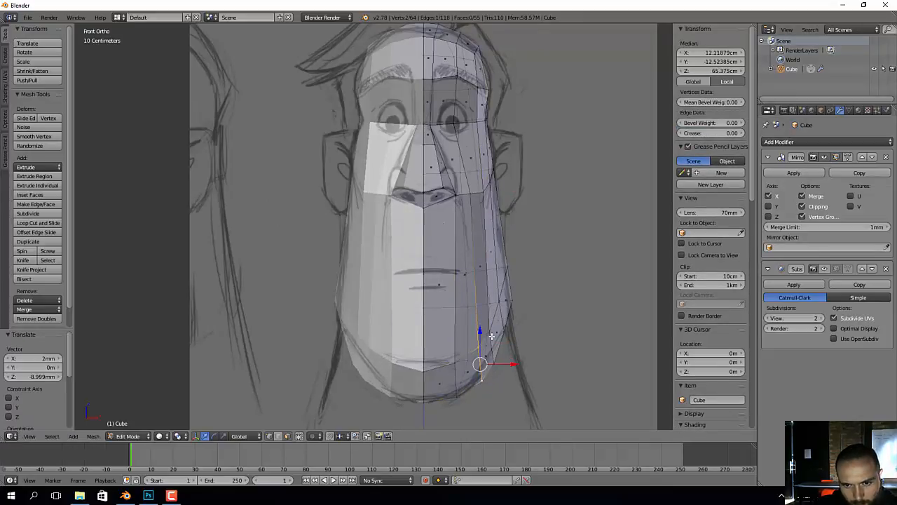
right_click(492, 337)
right_click(500, 363, "shift")
key("g")
left_click(503, 361)
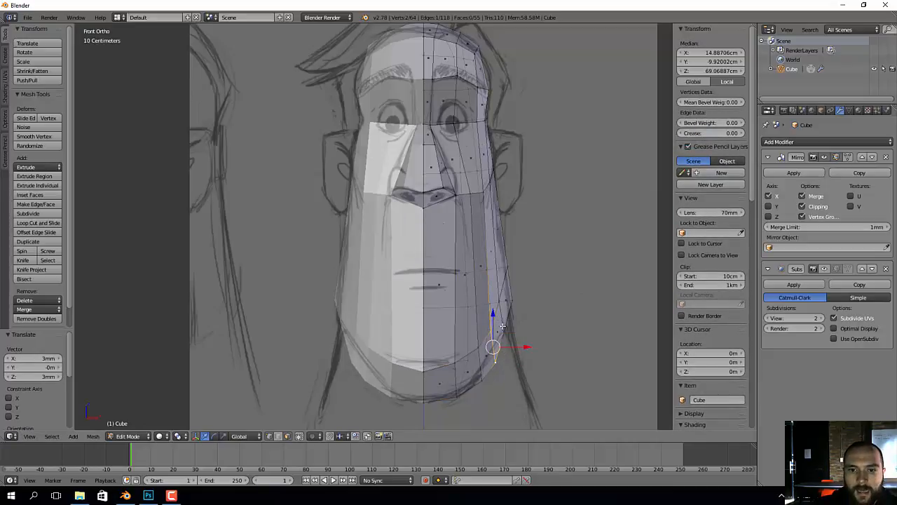
Step: Move the side jaw edge about 7 mm outward and 4 mm up, and the vertex above it about 8 mm outward and 5 mm up
right_click(504, 306)
right_click(506, 328, "shift")
key("g")
left_click(508, 326)
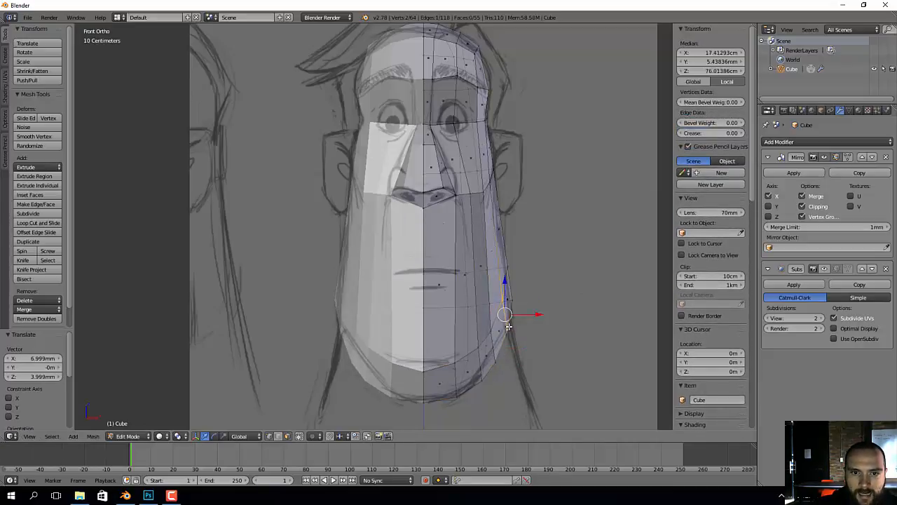
right_click(504, 294)
key("g")
left_click(505, 296)
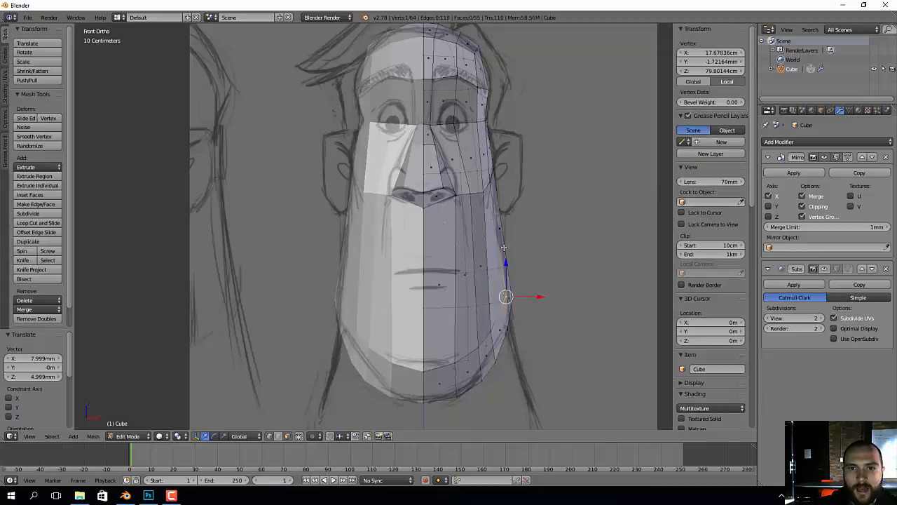
Step: Nudge the middle cheek vertex beside the nose base along Y, and move the outer brow vertex about 1.75 cm back and 4 mm up
scroll(523, 169, "up", 2)
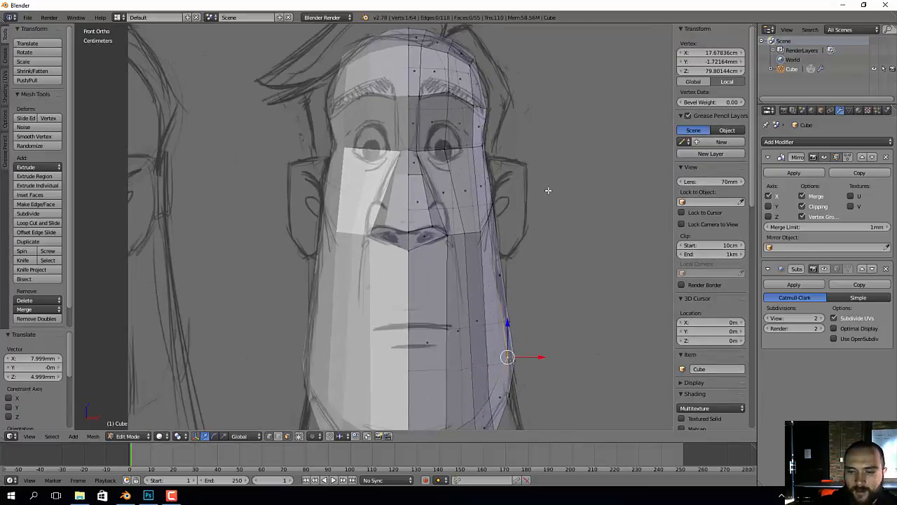
key("KP_3")
middle_click_drag(410, 238, 442, 279)
right_click(439, 279)
right_click(431, 285)
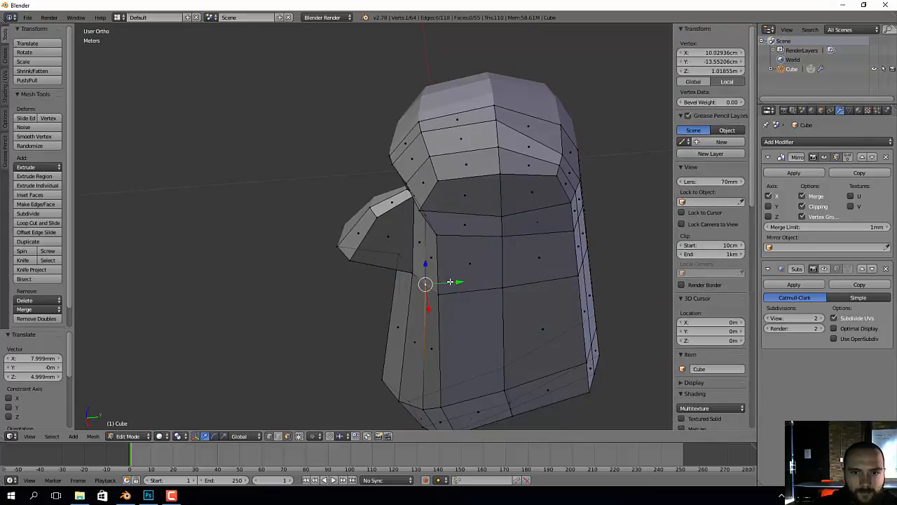
left_click_drag(451, 282, 447, 282)
middle_click_drag(439, 208, 440, 182)
right_click(424, 158)
mouse_move(449, 167)
left_mouse_down()
mouse_move(459, 165)
mouse_move(449, 168)
left_mouse_up()
Step: In side view, move the outer eye-level and cheek vertices back along Y, and the vertex at the eye's centre back by 1.5 cm
key("KP_3")
right_click(433, 215)
right_click(438, 206)
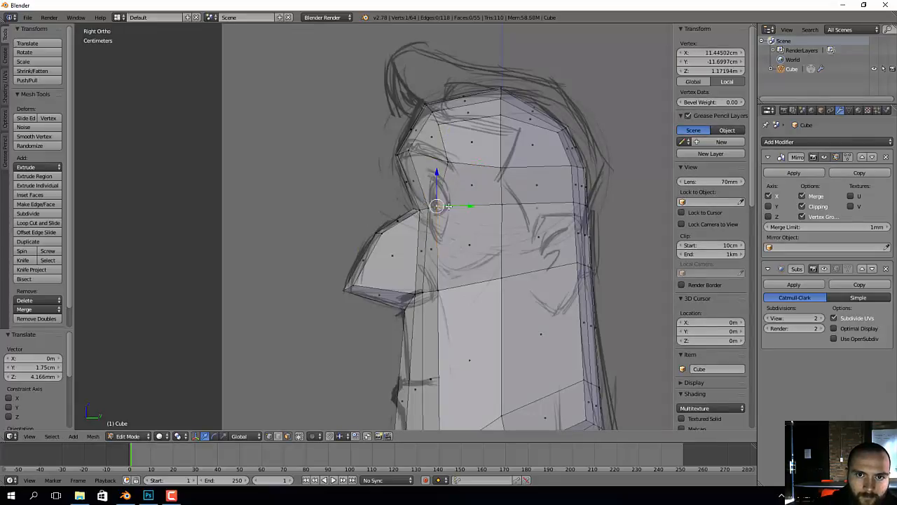
left_click_drag(444, 206, 467, 207)
right_click(439, 295)
left_click_drag(444, 295, 458, 295)
right_click(430, 209)
left_click_drag(433, 209, 443, 209)
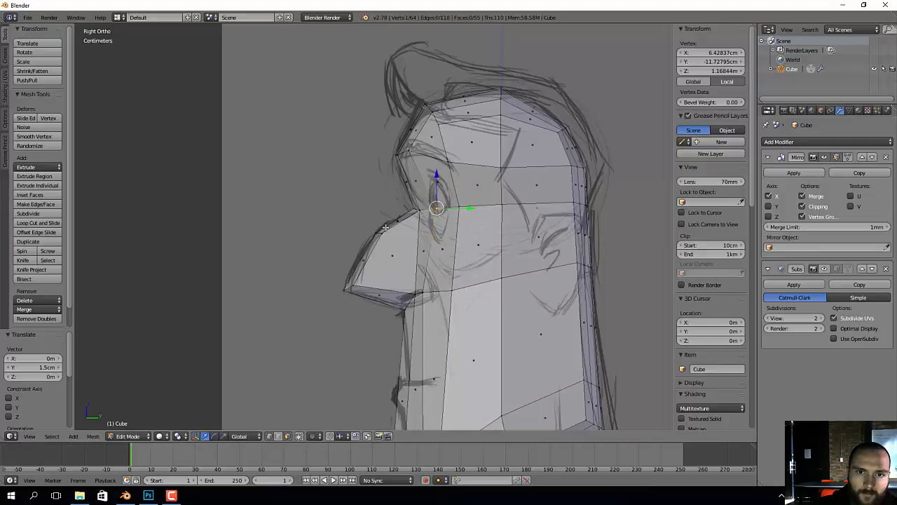
mouse_move(385, 227)
middle_mouse_down()
mouse_move(607, 246)
mouse_move(469, 245)
middle_mouse_up()
key("KP_1")
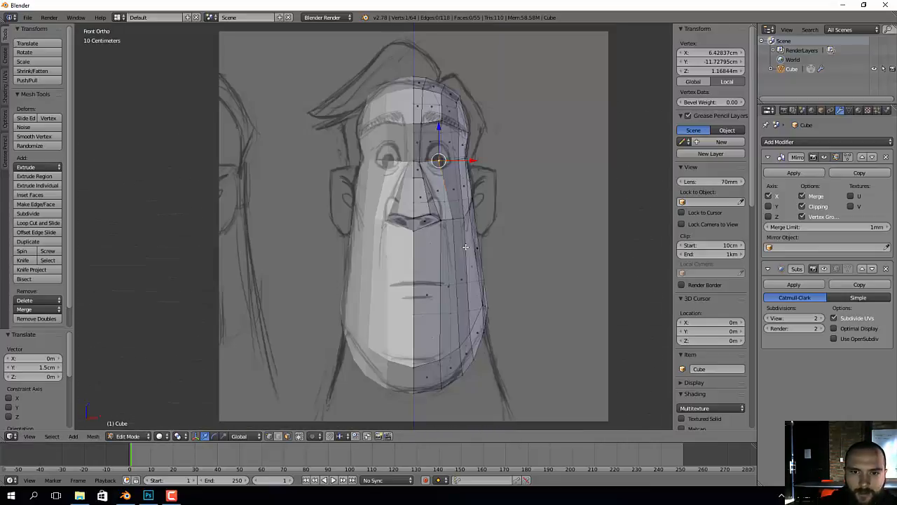
key("KP_3")
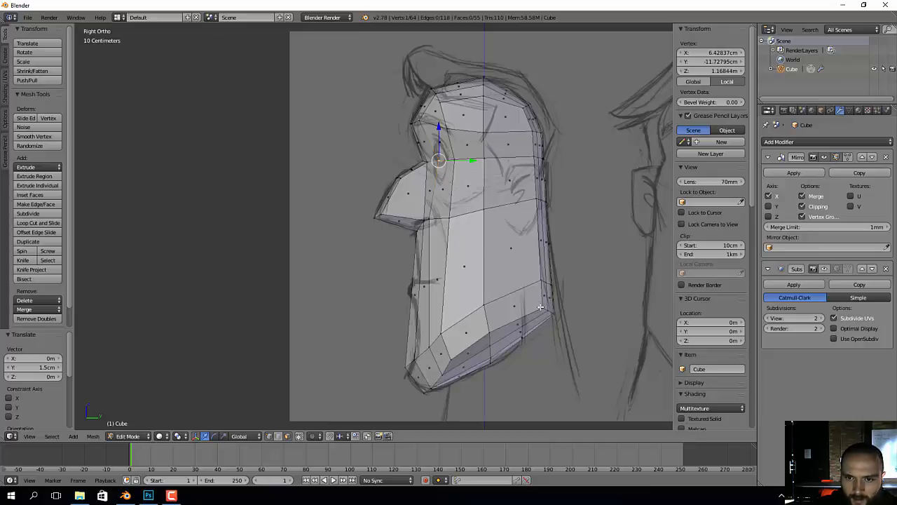
Step: Move the vertices at the lower rear of the jaw about 7.3 cm forward and 6.5 cm down
right_click(530, 273)
key("b")
left_click_drag(530, 274, 563, 325)
key("g")
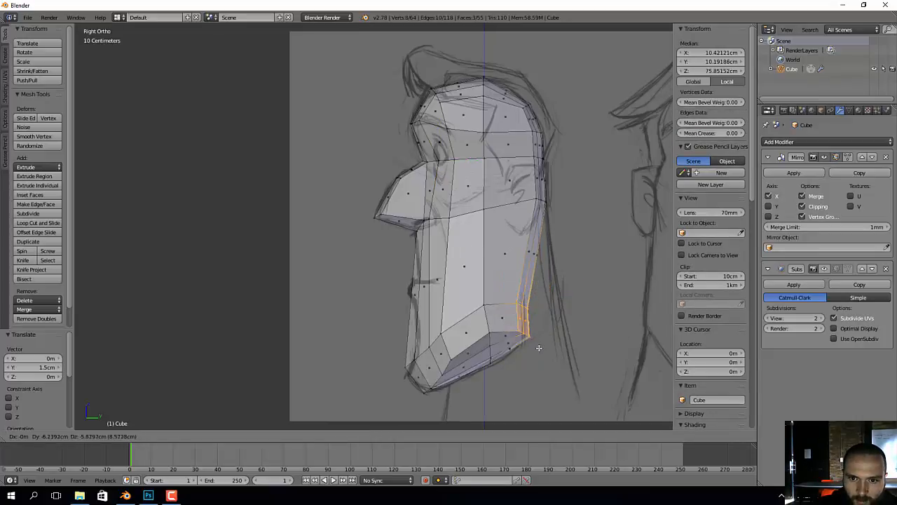
left_click(534, 350)
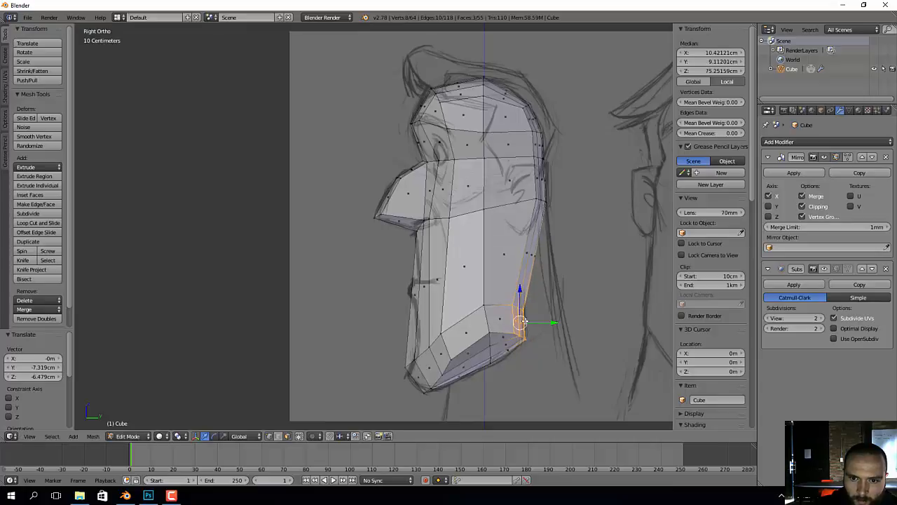
Step: Move the lower jaw corner vertex about 2.3 cm up and 1 cm forward, and raise the rear jaw edges above it about 3.8 cm
right_click(488, 333)
key("g")
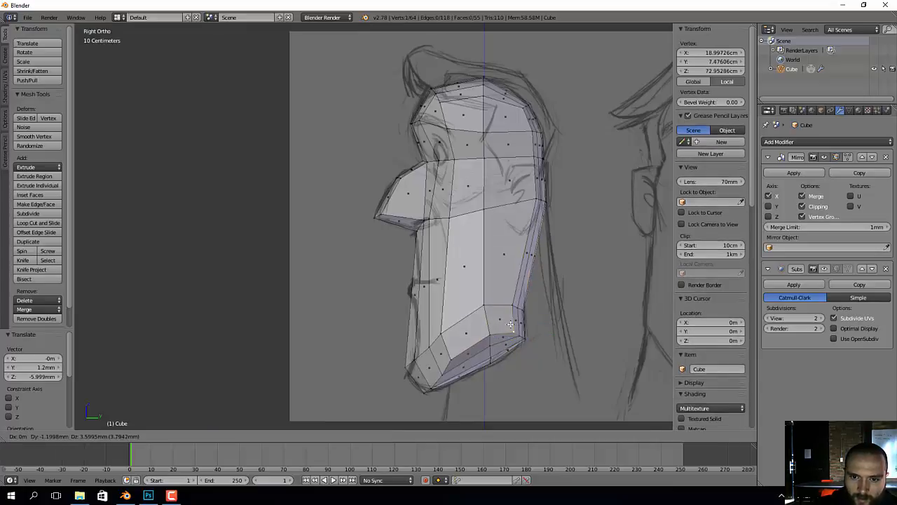
left_click(513, 319)
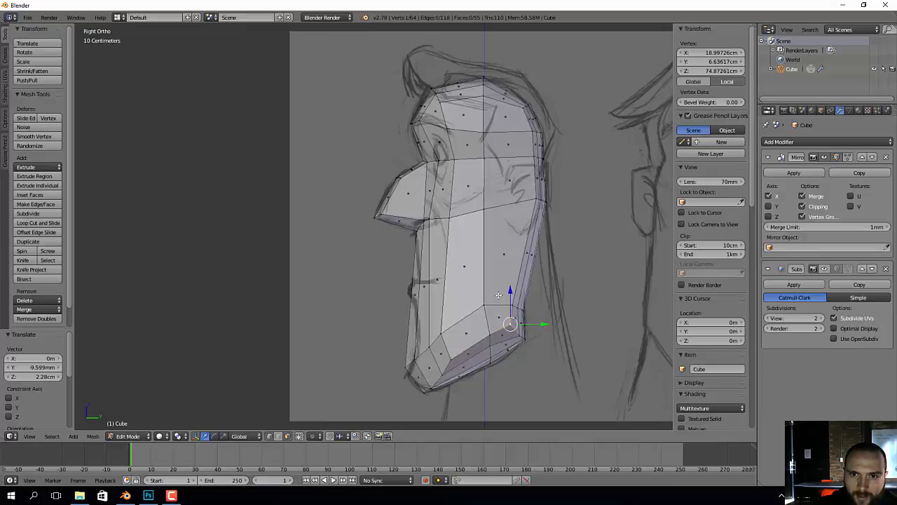
right_click(512, 307, "alt")
right_click(522, 308, "alt")
key("g")
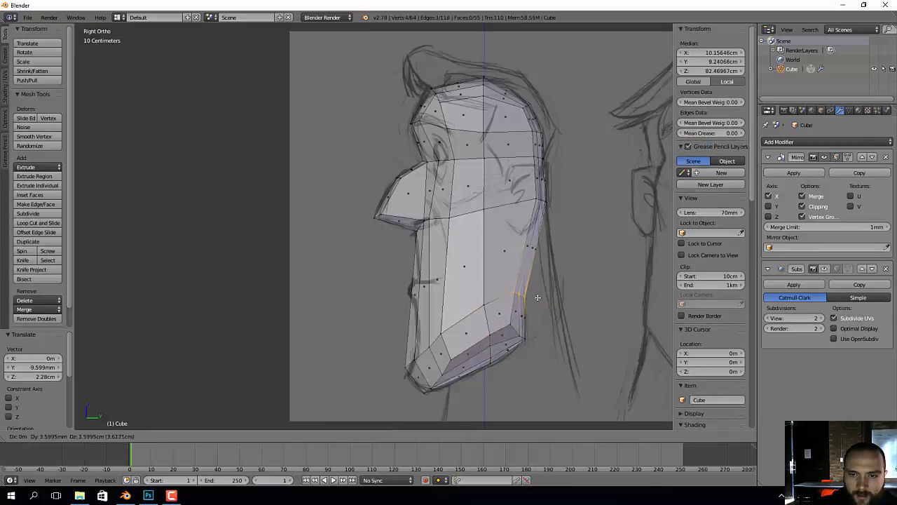
left_click(538, 297)
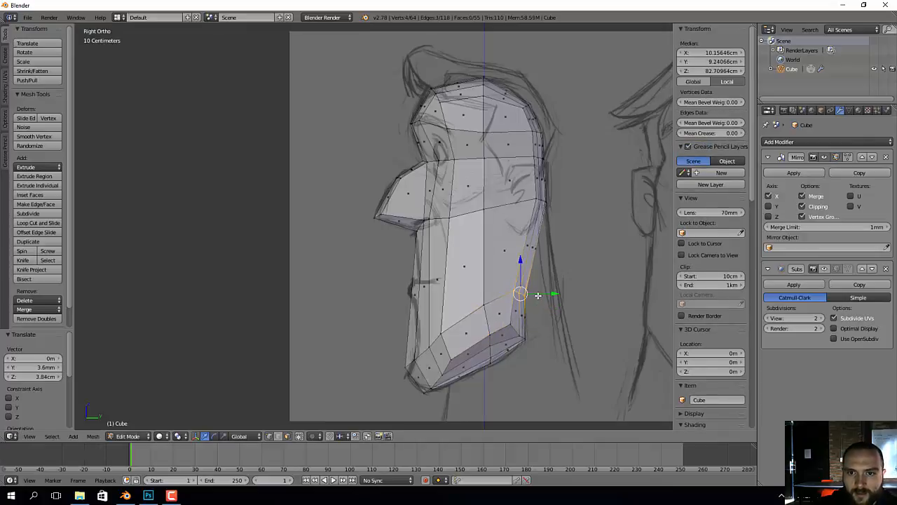
Step: Move the rear edges at earlobe height about 6.6 cm forward and 3.6 cm down, and lower the two middle vertices under the jaw
right_click(536, 197)
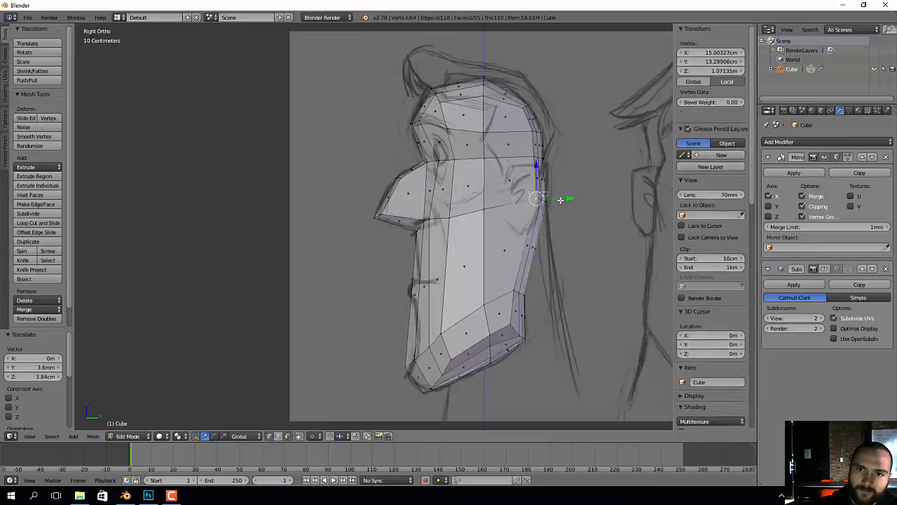
right_click(545, 202, "alt")
key("g")
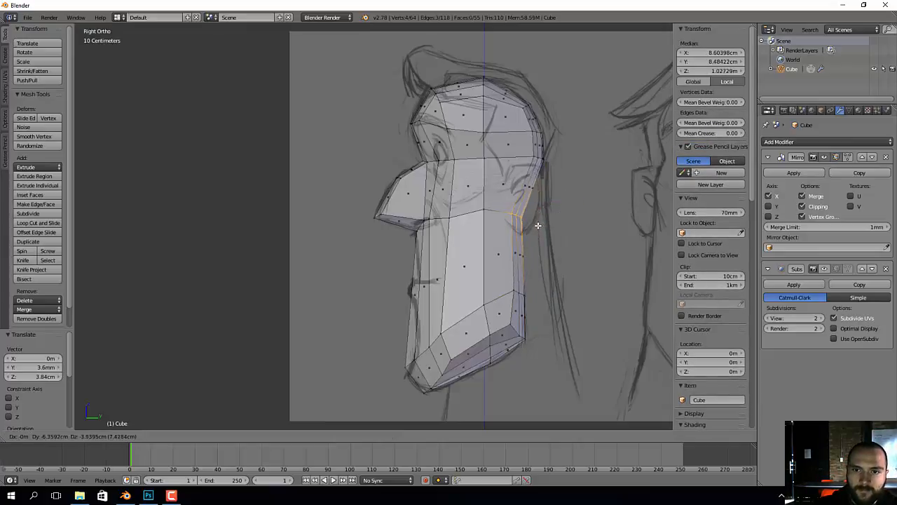
left_click(537, 225)
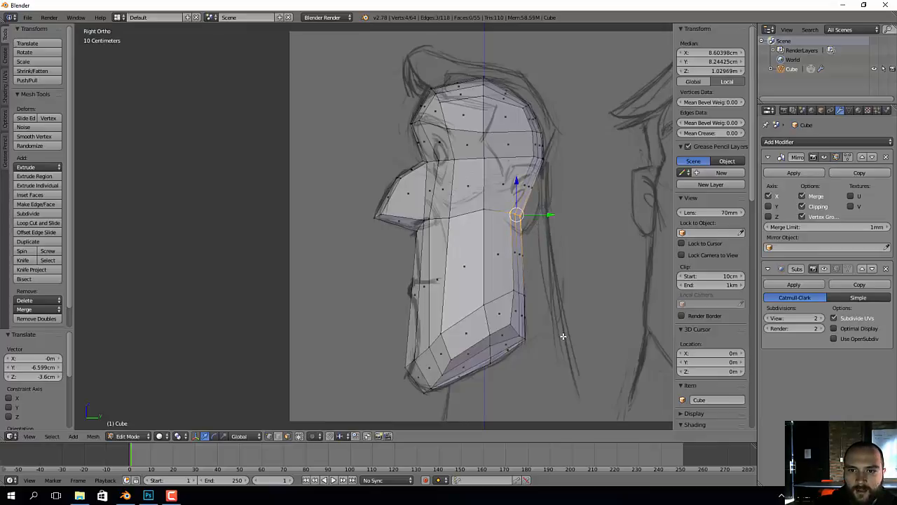
right_click(493, 344)
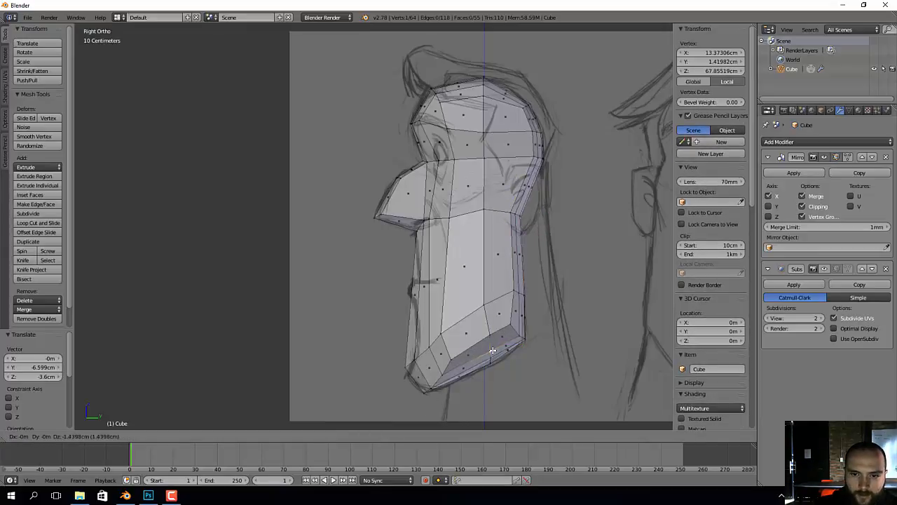
left_click_drag(489, 330, 487, 337)
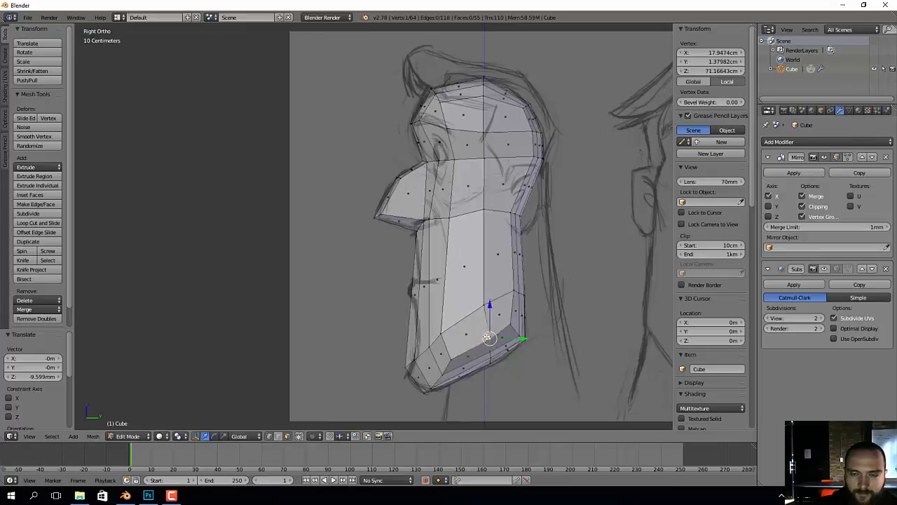
Step: Move the central strip of rear faces, from ear height to the bottom of the neck, about 4.8 mm backward along Y
middle_click_drag(557, 197, 530, 228)
right_click(557, 201)
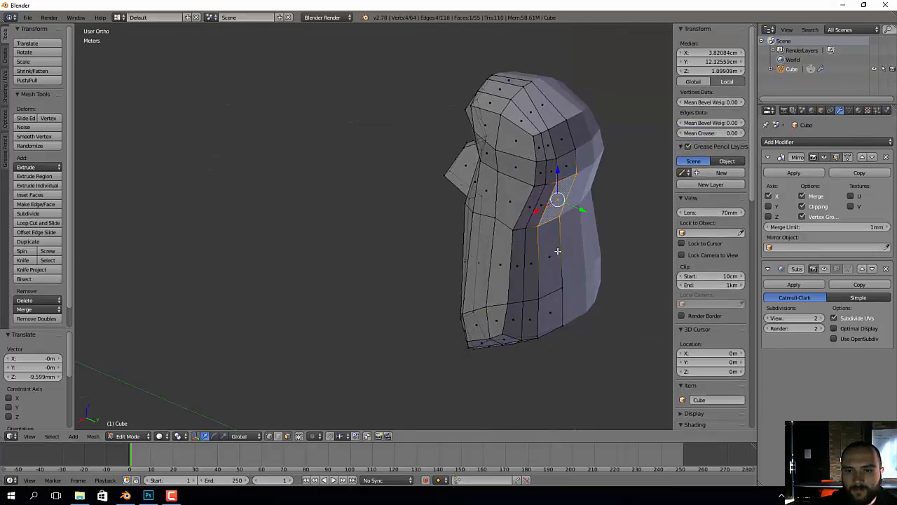
right_click(554, 309, "ctrl")
key("KP_3")
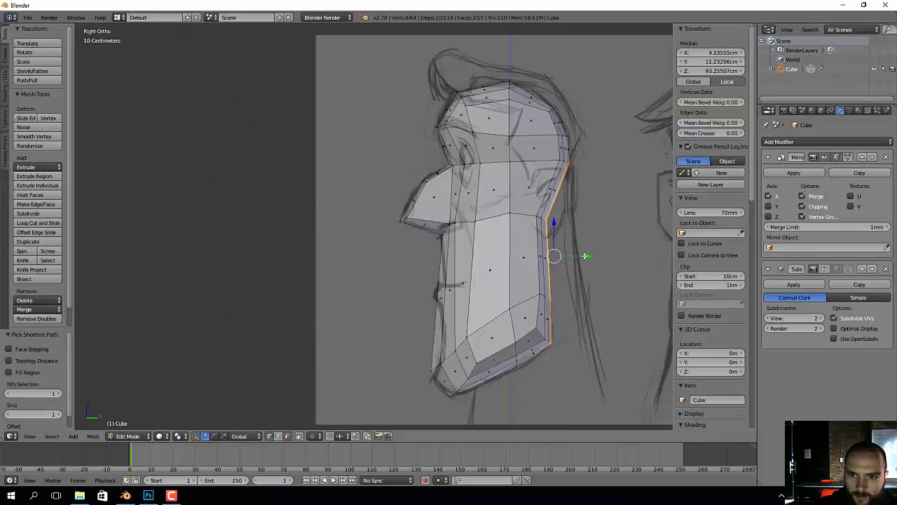
mouse_move(584, 256)
left_mouse_down()
mouse_move(597, 252)
mouse_move(586, 253)
left_mouse_up()
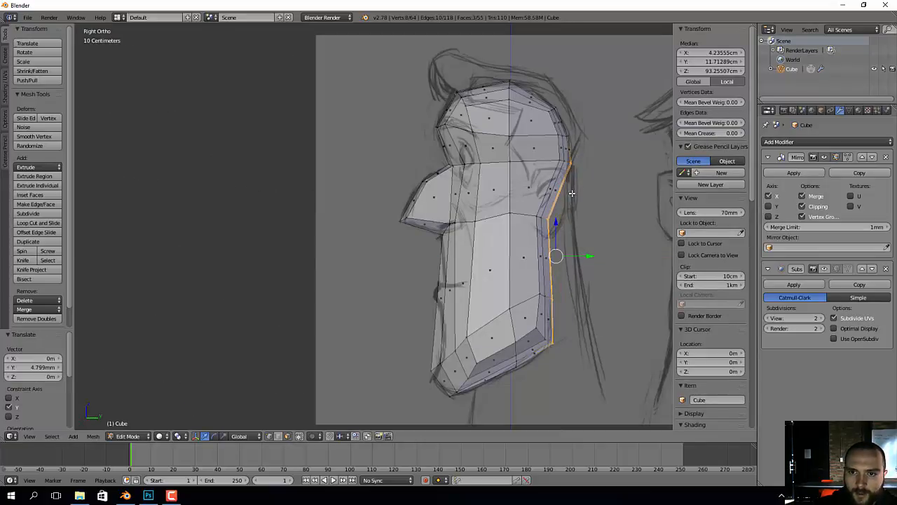
Step: Move the two lowest central rear faces about 5.9 cm backward along Y, and lower the side vertex beneath the ear
middle_click_drag(587, 236, 558, 253)
right_click(554, 282)
right_click(553, 319, "shift")
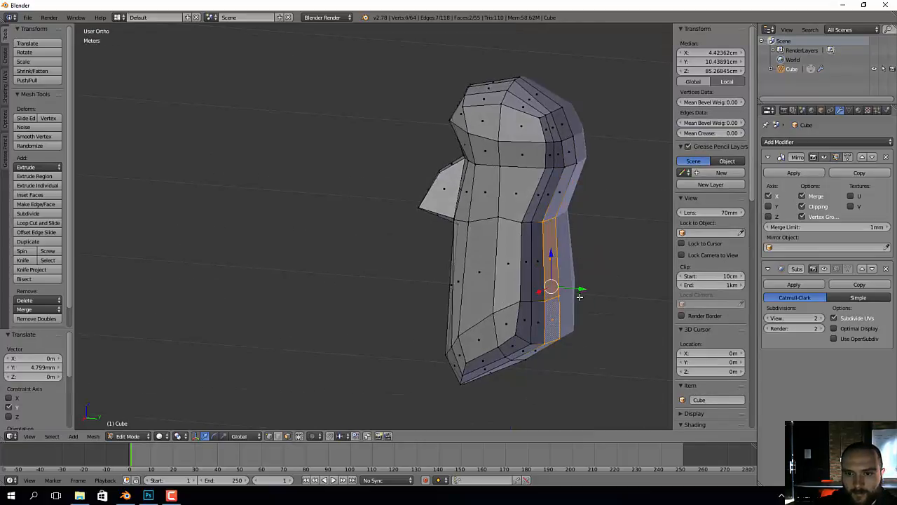
key("KP_3")
left_click_drag(582, 287, 601, 283)
right_click(533, 213)
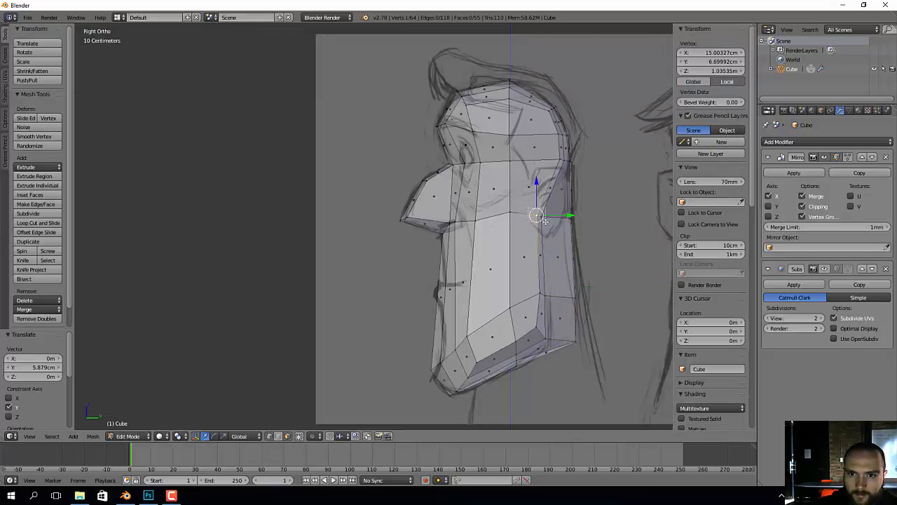
left_click_drag(546, 224, 544, 235)
Step: Match the neck line by moving the bottom rear edge about 3.8 cm backward and the edge above it about 1.9 cm backward
right_click(587, 355)
key("g")
left_click(623, 366)
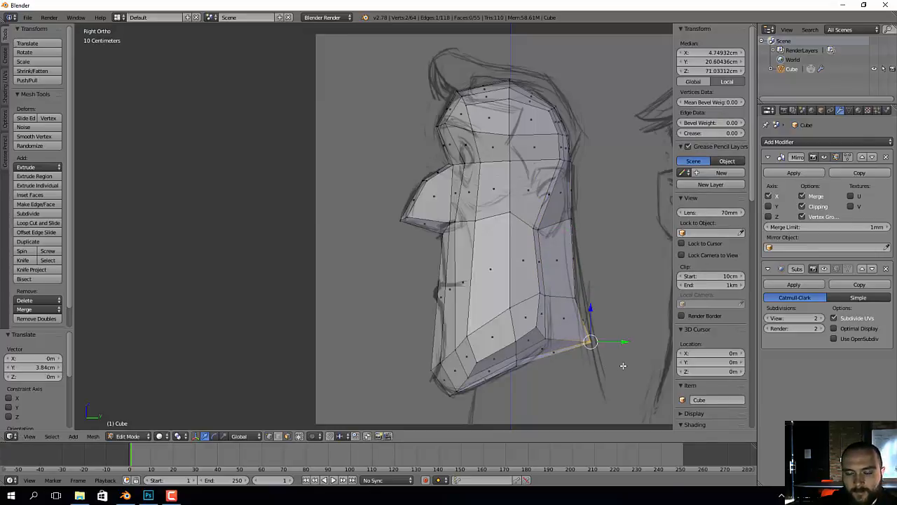
right_click(573, 296)
key("g")
left_click(603, 310)
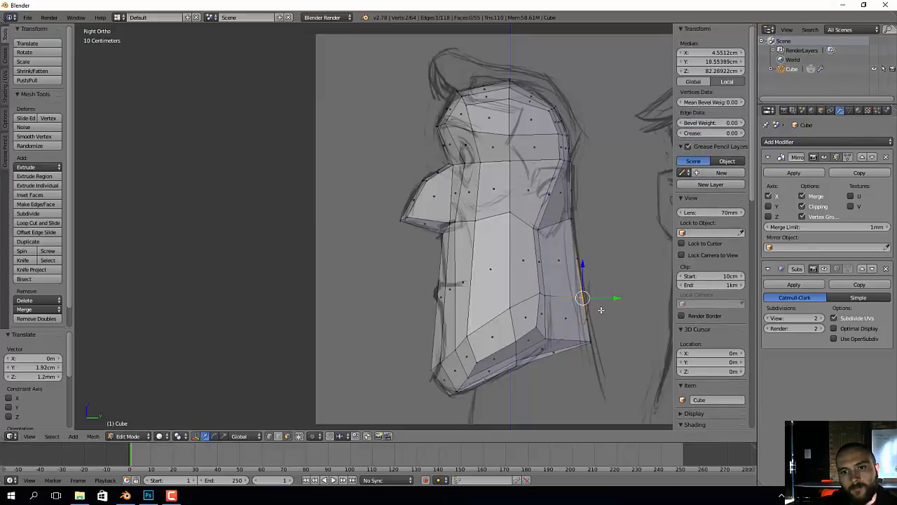
Step: Reposition the vertex behind the ear upward to even out the faces at the side of the skull
middle_click_drag(629, 258, 639, 280)
key("KP_1")
key("KP_3")
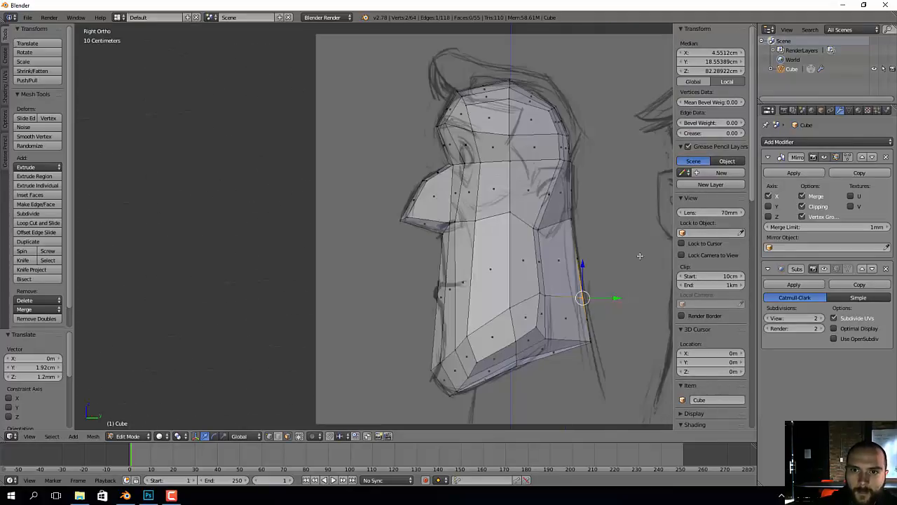
middle_click_drag(609, 170, 515, 186)
scroll(548, 166, "up", 2)
middle_click_drag(552, 164, 475, 276)
right_click(464, 248)
key("g")
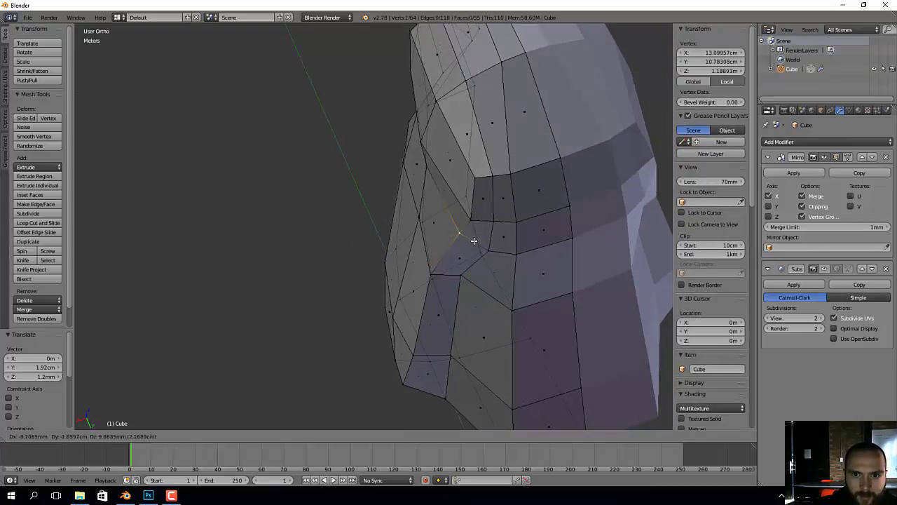
left_click(477, 220)
key("g")
left_click(473, 223)
Step: Adjust the vertices on the back of the head at ear height to even out their spacing
middle_click_drag(474, 223, 485, 269)
key("g")
left_click(472, 267)
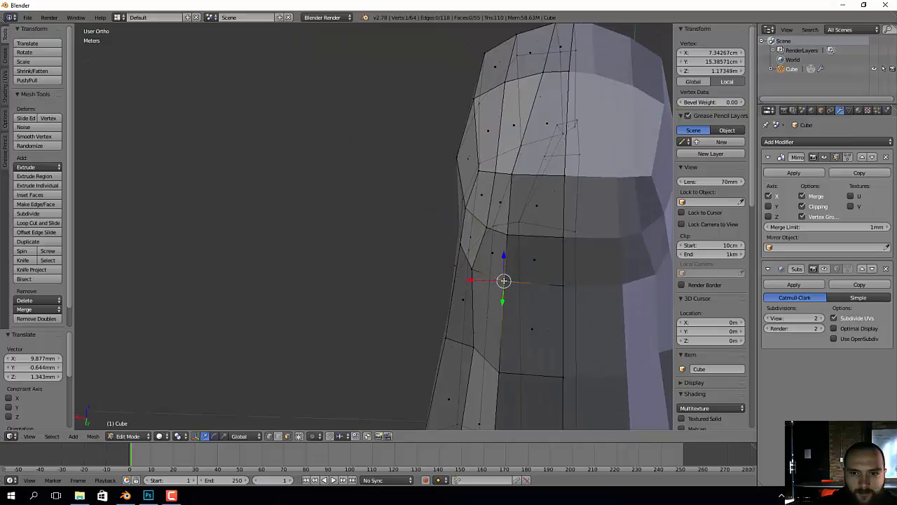
key("g")
left_click(506, 279)
Step: Slide the vertical edge on the upper back of the head toward the centre with a factor of -0.349
middle_click_drag(506, 279, 532, 240)
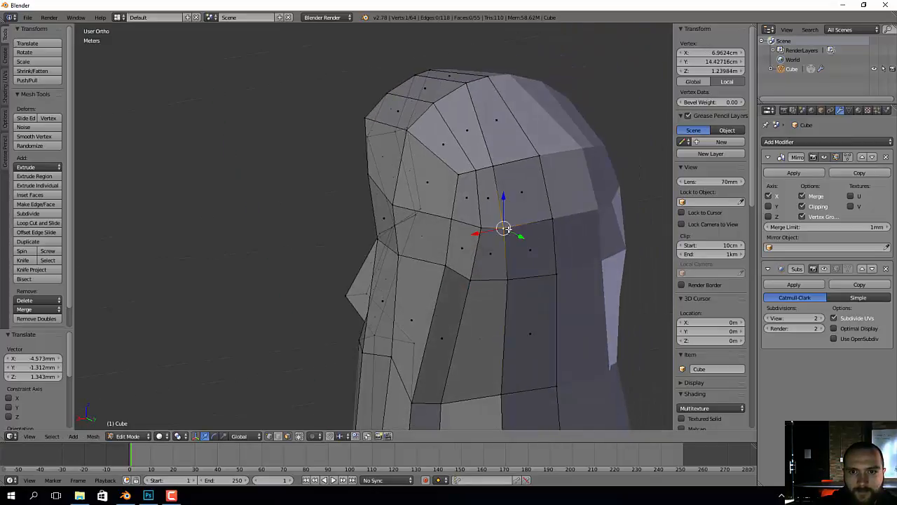
right_click(494, 170, "shift")
key("g")
key("g")
left_click(511, 180)
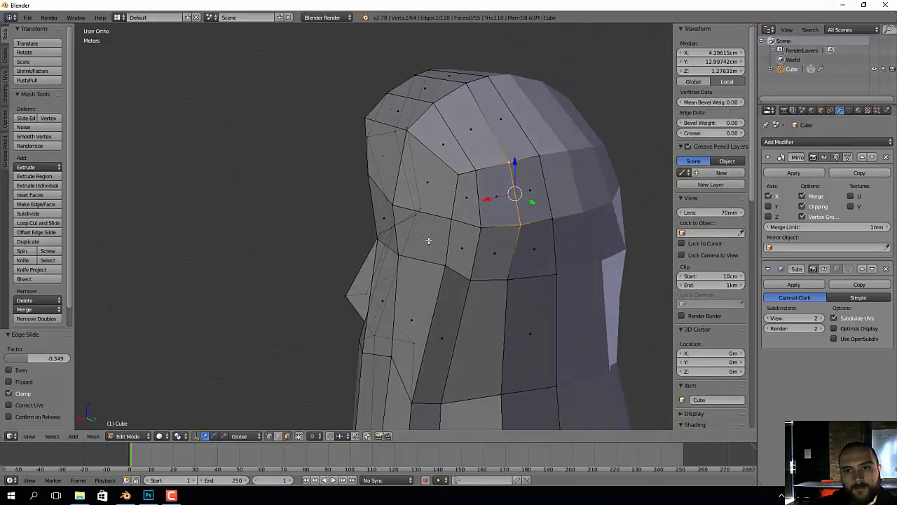
Step: Slide the vertex behind the ear along its edge with a factor of 0.243
middle_click_drag(428, 241, 499, 295)
right_click(496, 277)
key("g")
key("g")
left_click(503, 287)
Step: Edge-slide the vertical line of three vertices above and behind the ear with a factor of 0.103
scroll(499, 294, "up", 3)
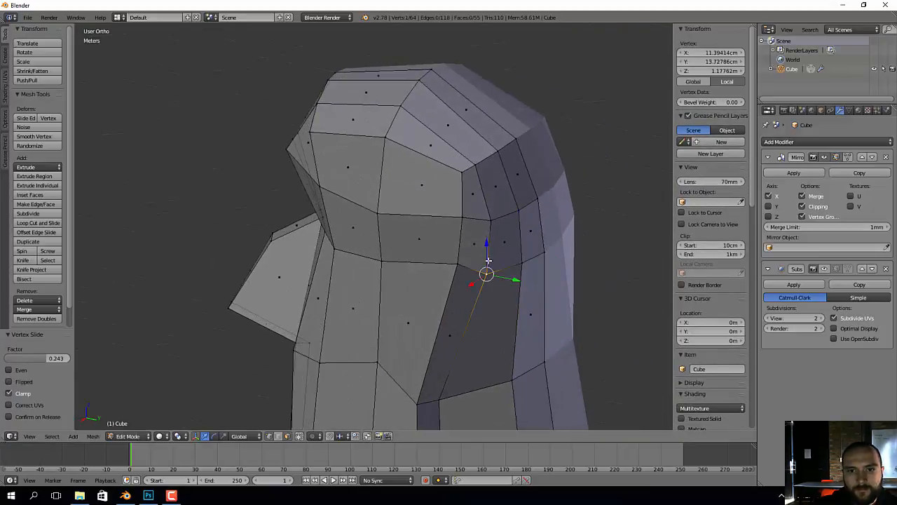
right_click(476, 166, "shift")
right_click(490, 220, "shift")
key("g")
key("g")
left_click(483, 228)
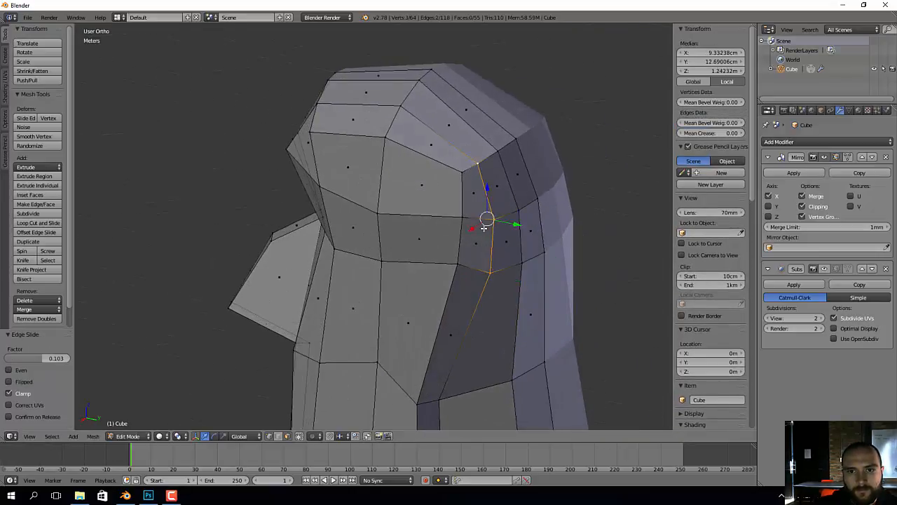
Step: Slide the upper rear side vertex with a factor of 0.197 and the upper forehead side vertex with a factor of 0.264
right_click(456, 173)
middle_click_drag(456, 175, 459, 175)
key("g")
key("g")
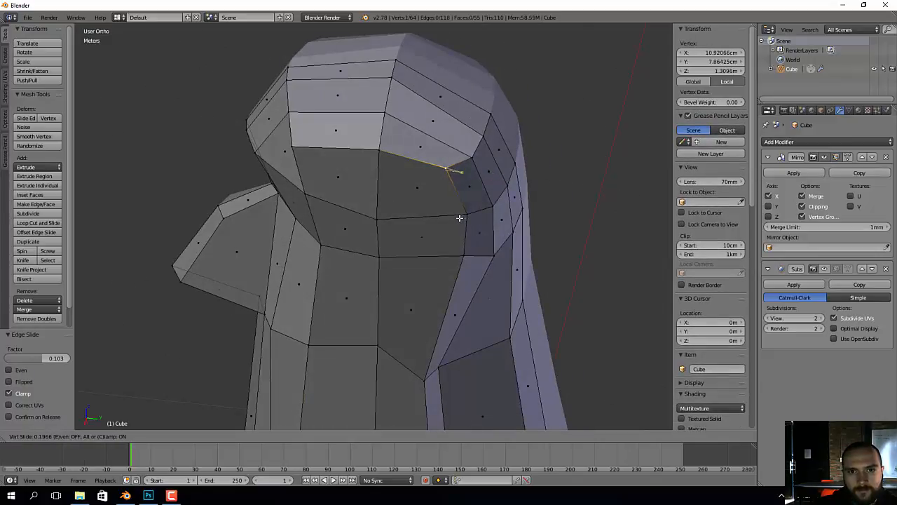
left_click(459, 218)
middle_click_drag(431, 283, 388, 225)
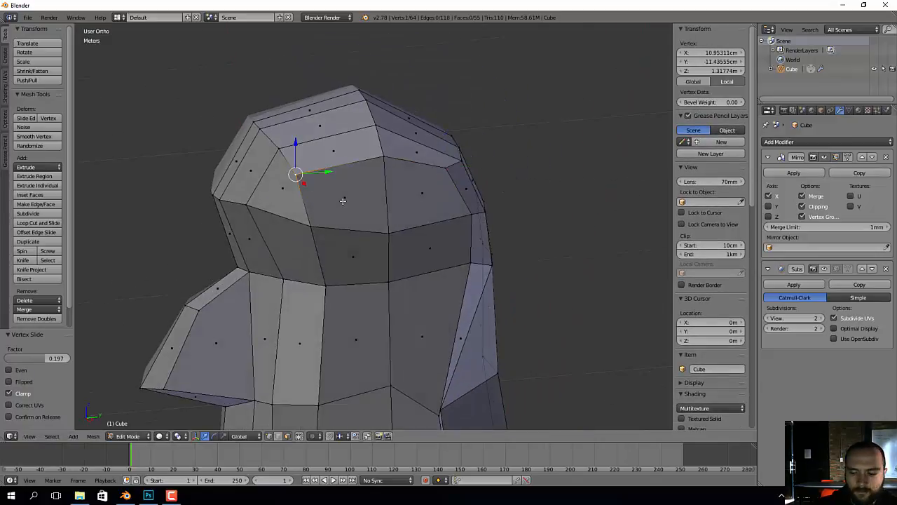
key("KP_1")
key("KP_3")
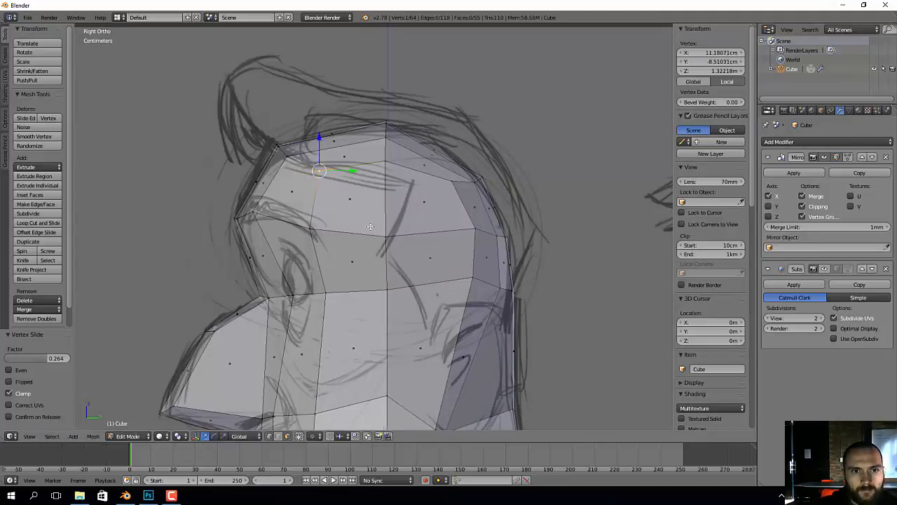
Step: Examine the reshaped head and neck mesh from several angles
scroll(408, 254, "down", 3)
mouse_move(359, 259)
middle_mouse_down()
mouse_move(449, 266)
mouse_move(465, 262)
mouse_move(462, 249)
mouse_move(443, 312)
mouse_move(399, 303)
mouse_move(398, 231)
mouse_move(417, 243)
mouse_move(486, 229)
middle_mouse_up()
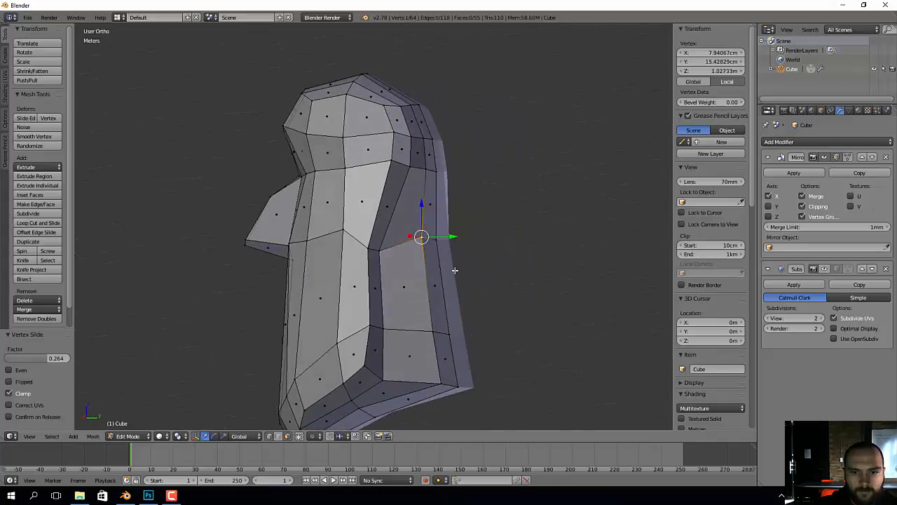
middle_click_drag(455, 270, 505, 157, "shift")
middle_click_drag(501, 210, 512, 180)
middle_click_drag(371, 237, 320, 246)
right_click(432, 257)
middle_click_drag(375, 280, 530, 262)
Step: Return to Object Mode and save the file as 03 on the E: drive
key("Tab")
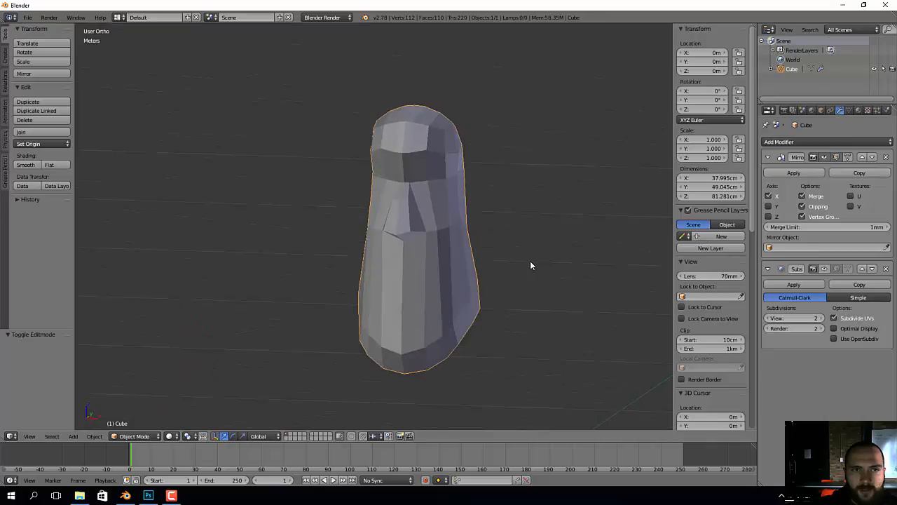
key("ctrl+s")
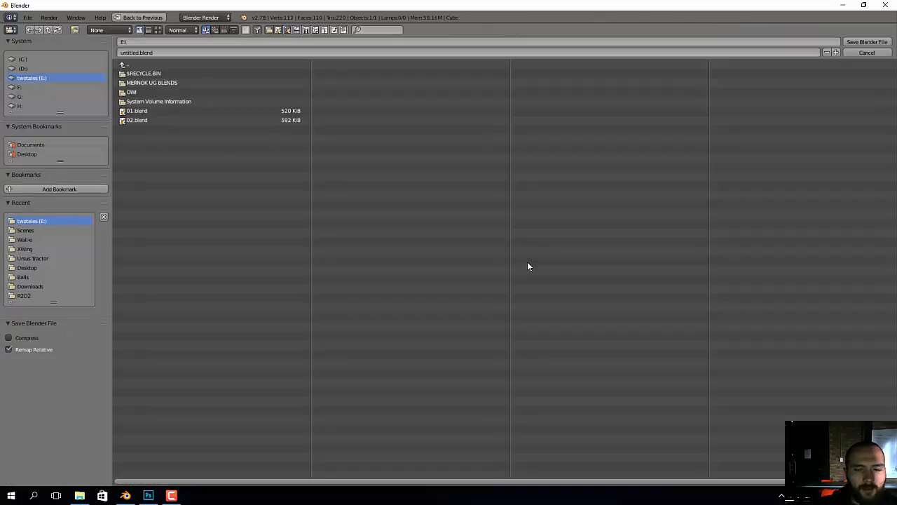
left_click(189, 52)
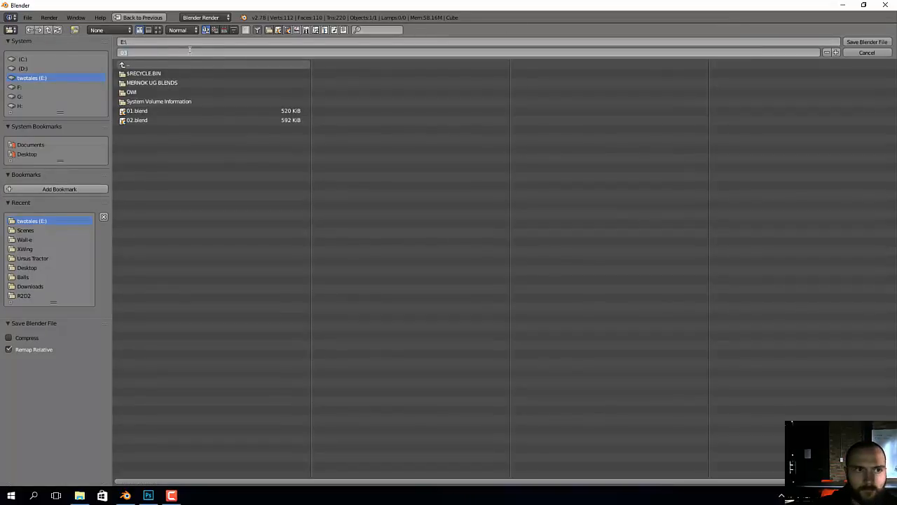
type("03")
key("Return")
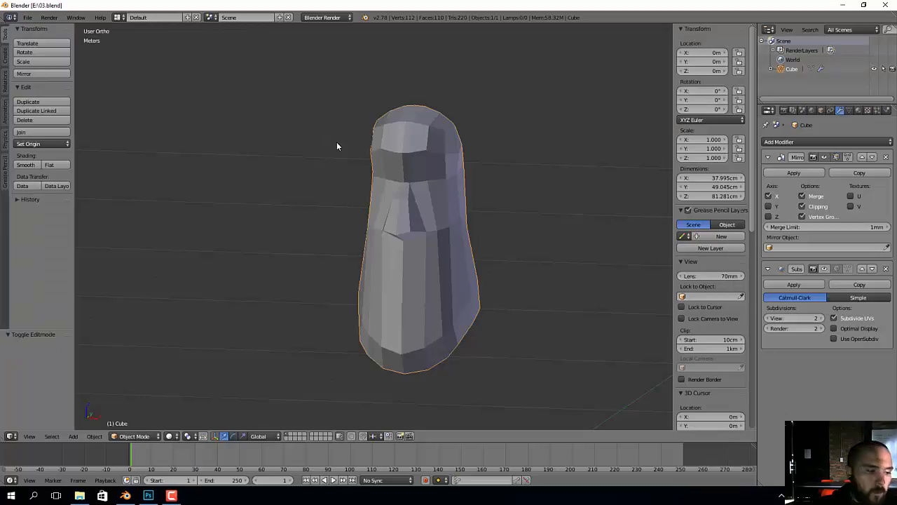
middle_click_drag(395, 176, 413, 197)
key("KP_1")
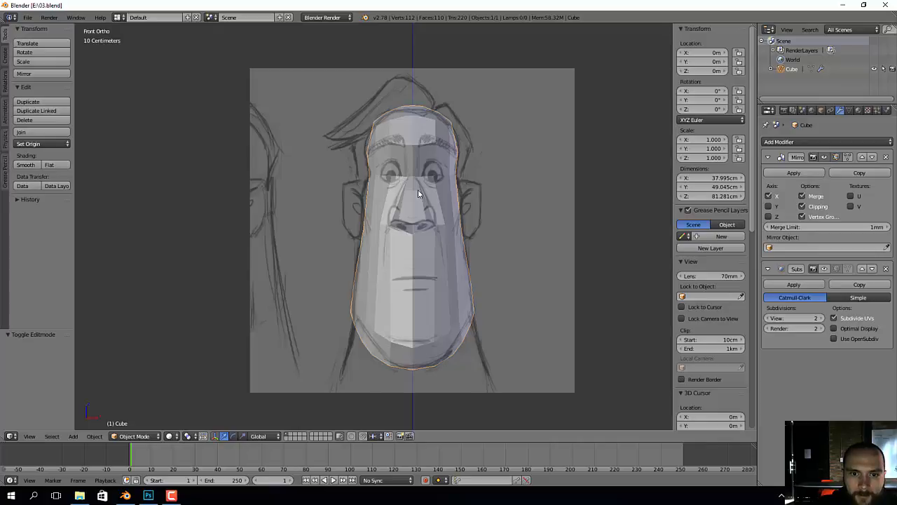
key("KP_3")
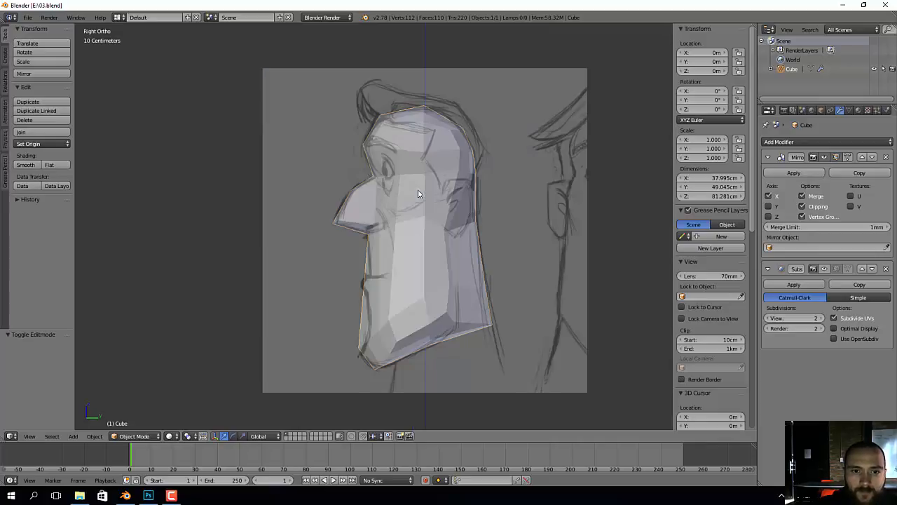
Step: Add a horizontal edge loop across the middle of the nose and around the side of the head
scroll(417, 188, "up", 4)
mouse_move(354, 261)
middle_mouse_down()
mouse_move(447, 257)
mouse_move(438, 276)
middle_mouse_up()
key("KP_1")
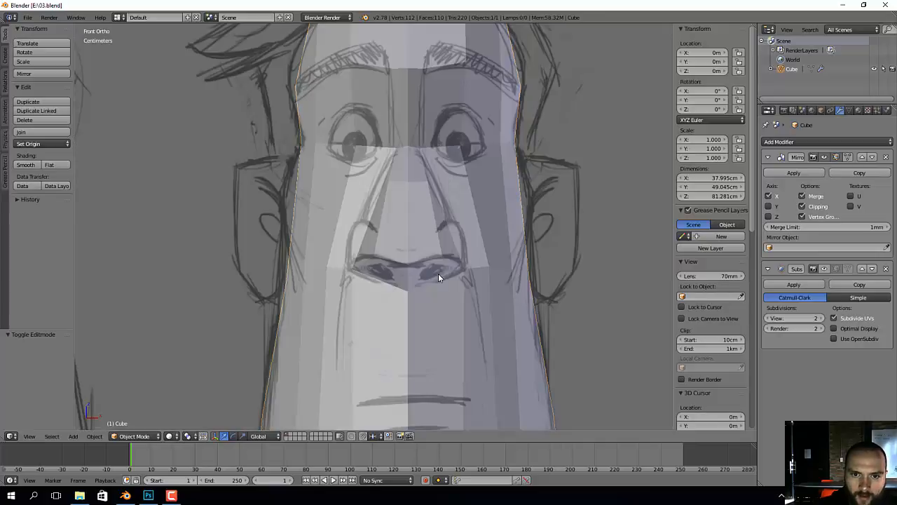
scroll(438, 277, "up", 2)
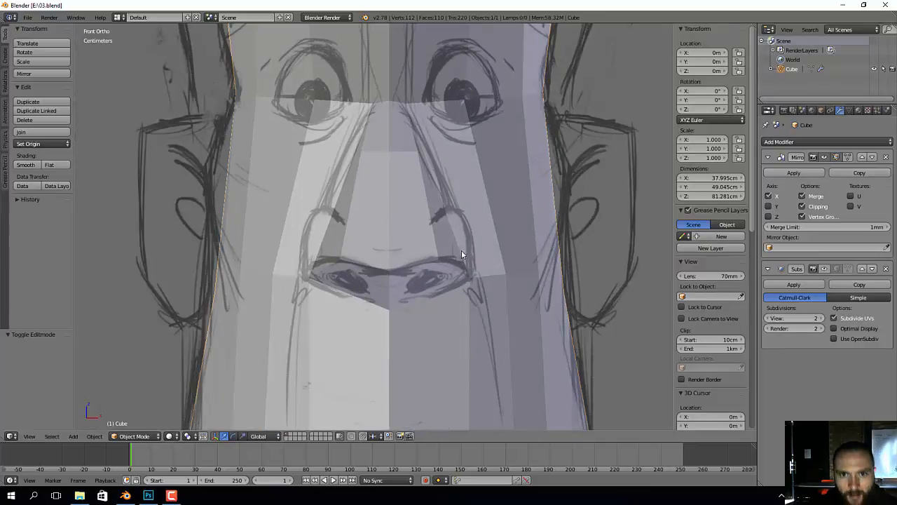
key("Tab")
left_click(427, 200)
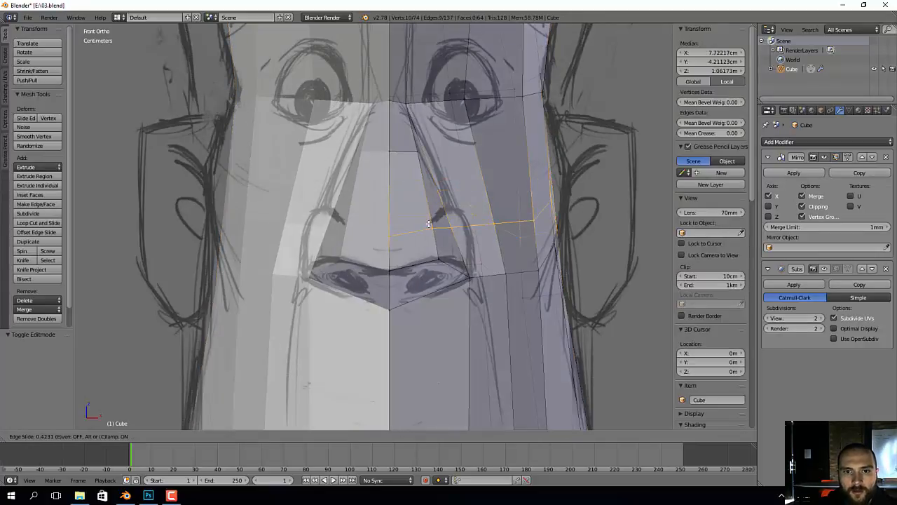
left_click(432, 211)
Step: Move the three edges along the front profile of the nose to follow the side sketch outline
mouse_move(444, 210)
middle_mouse_down()
mouse_move(399, 209)
mouse_move(387, 242)
mouse_move(400, 245)
middle_mouse_up()
key("KP_3")
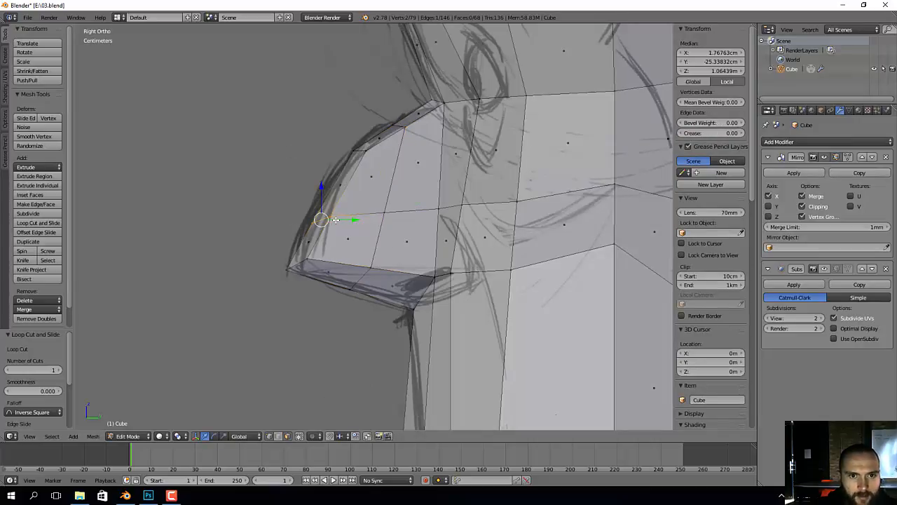
left_click(333, 213)
right_click_drag(407, 140, 409, 132)
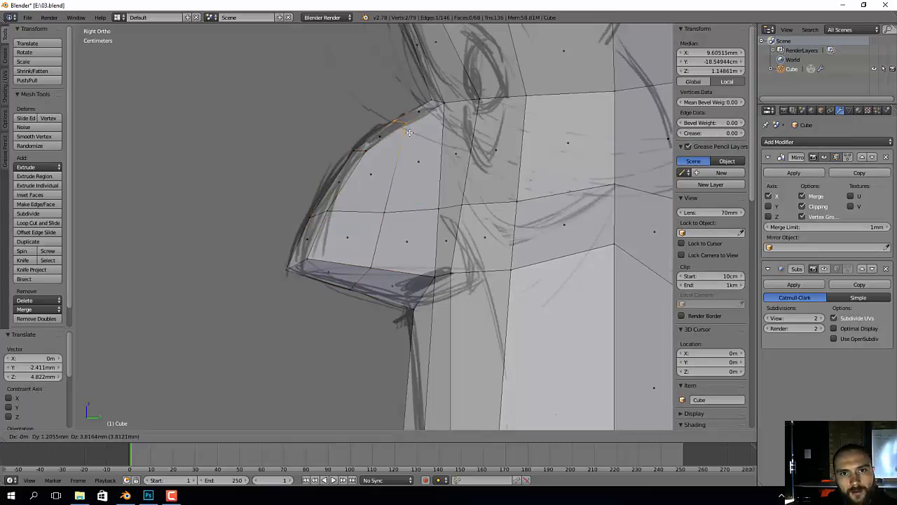
right_click_drag(368, 160, 378, 144)
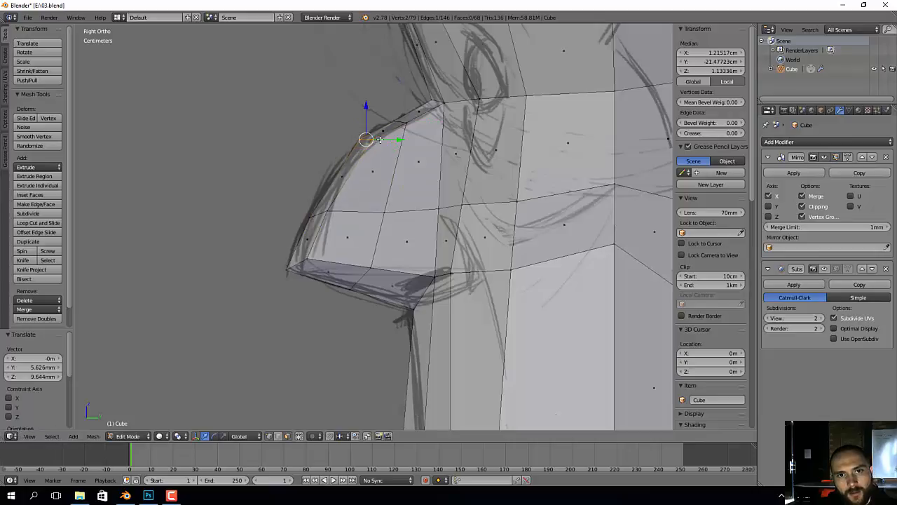
Step: Move the upper nose-bridge edge about 1.9 cm forward and 1.1 cm down toward the nose's hump
right_click(405, 139)
right_click(403, 123)
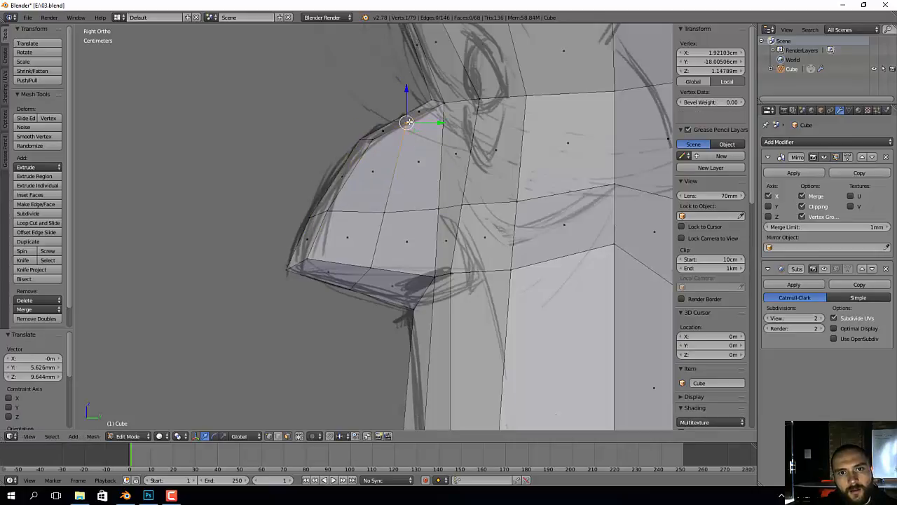
right_click(399, 120, "shift")
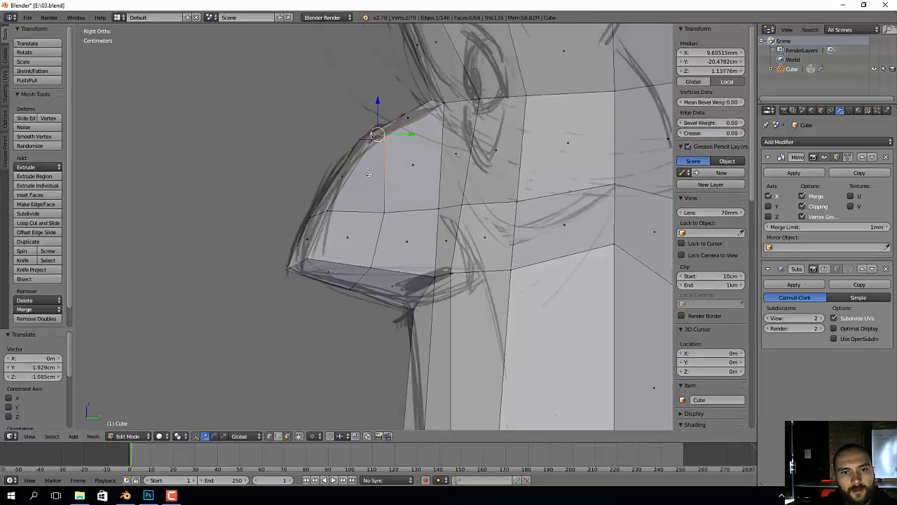
Step: Move the cheek vertex beside the nostril and the one above it backward to fit the nostril's sketched outline
right_click(388, 212)
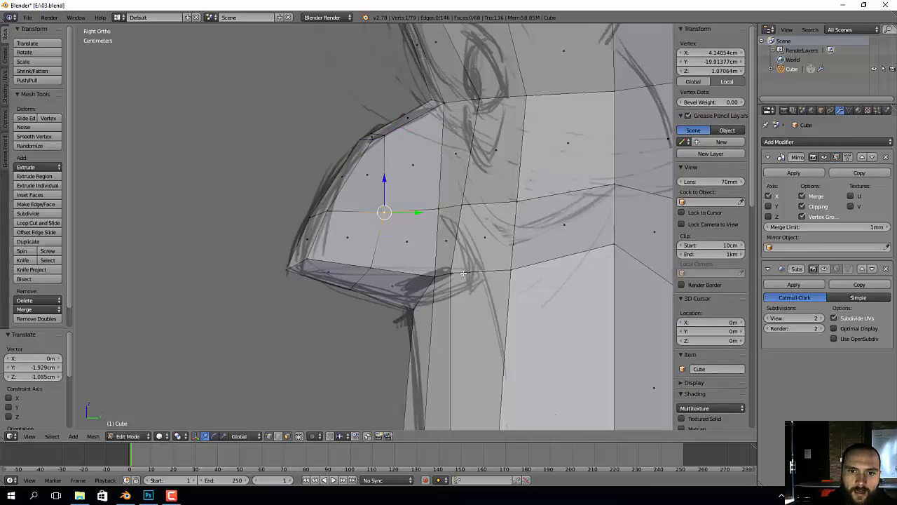
right_click(463, 273)
scroll(473, 273, "down", 3)
scroll(474, 275, "up", 1)
middle_click_drag(464, 287, 430, 274, "shift")
scroll(429, 274, "up", 2)
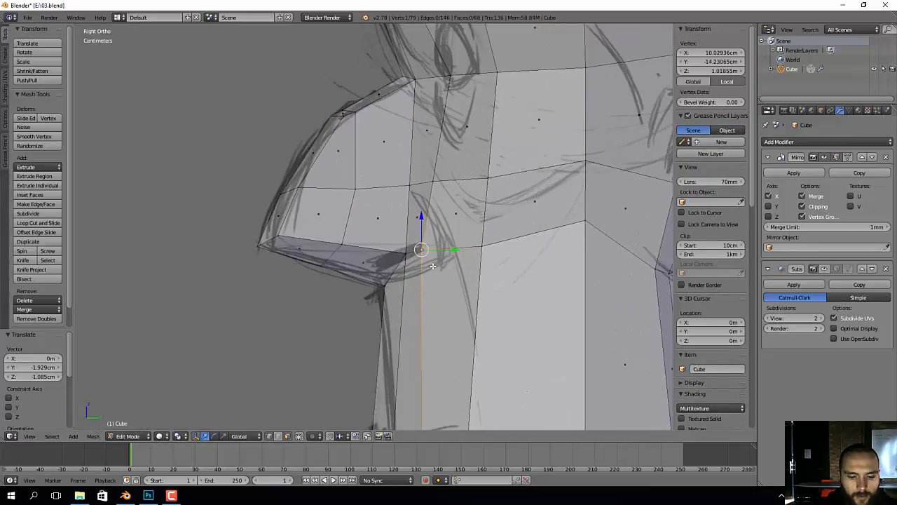
key("g")
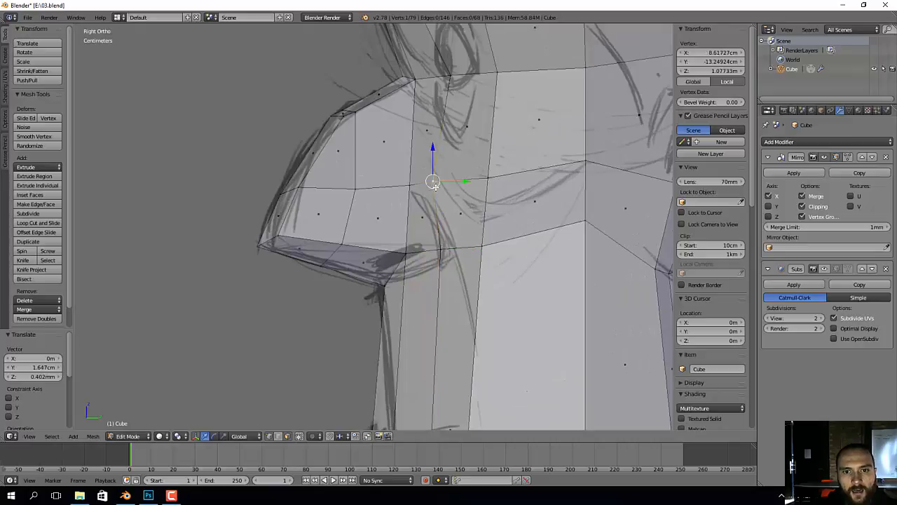
key("g")
left_click(443, 186)
Step: Move the lower rear vertex of the nose side backward to the end of the sketched nostril
scroll(444, 186, "down", 2)
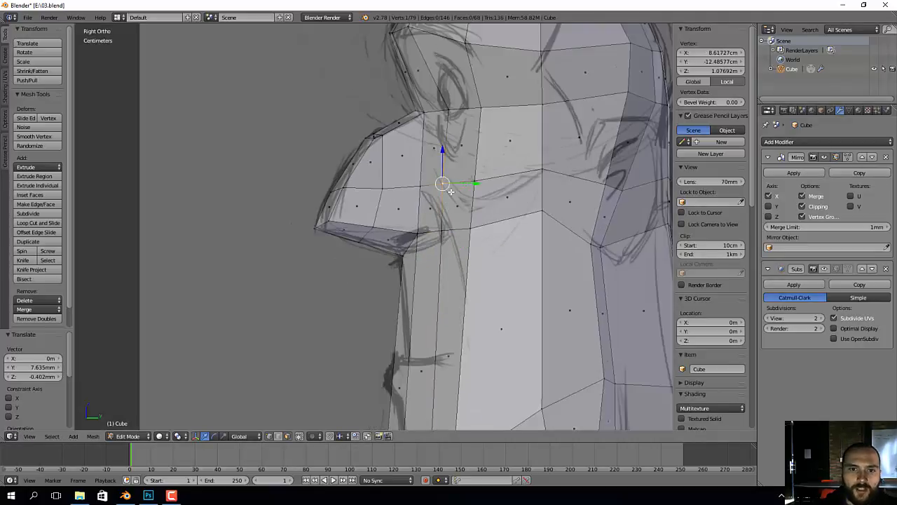
scroll(441, 236, "up", 2)
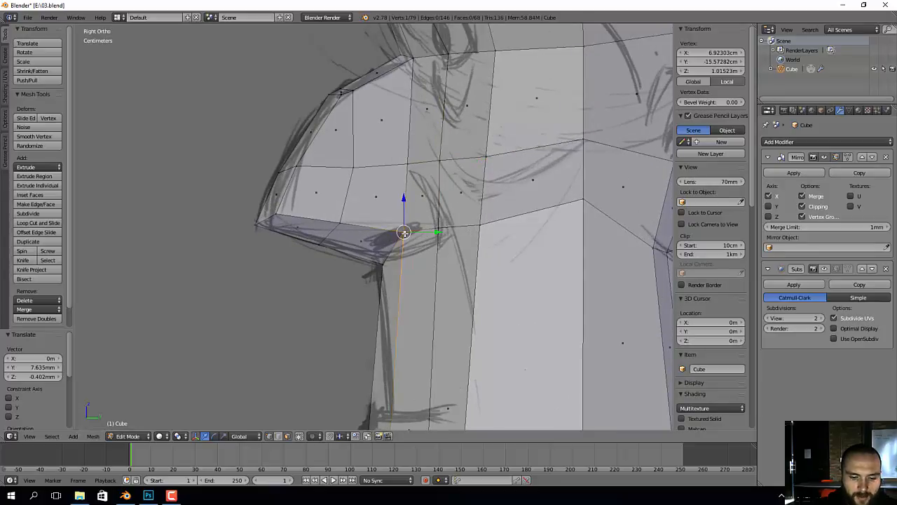
key("g")
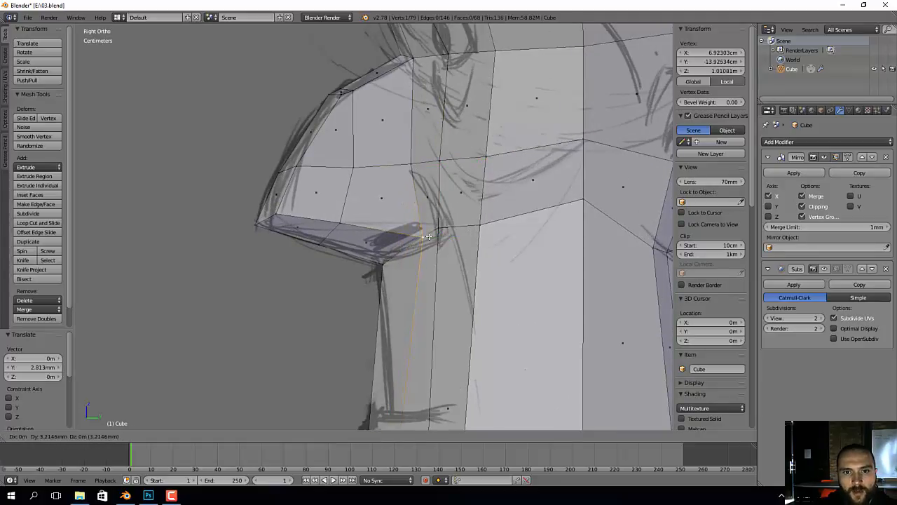
Step: Extrude the lower rear face on the side of the nose outward about 2.1 cm to form the nostril wing
middle_click_drag(395, 226, 349, 164)
right_click(414, 218)
key("e")
left_click(411, 221)
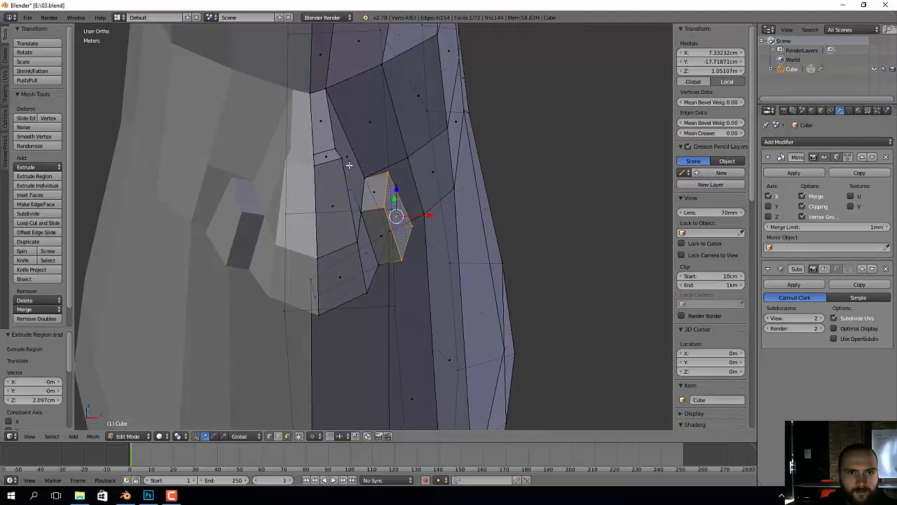
Step: Move the side vertex of the upper nose bridge about 5.3 mm inward along X
right_click(345, 153)
key("g")
key("x")
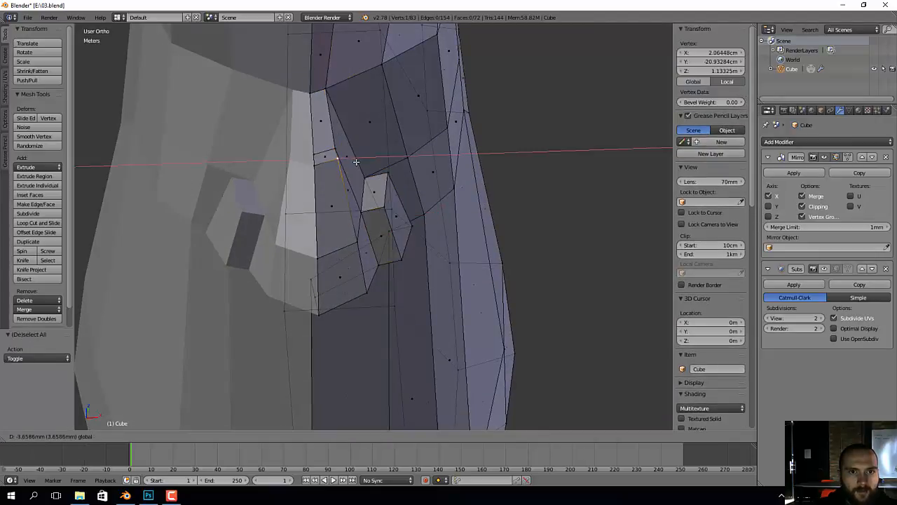
left_click(438, 208)
Step: Scale the extruded nostril wing face down to 0.683
middle_click_drag(438, 209, 406, 224)
right_click(396, 235)
key("s")
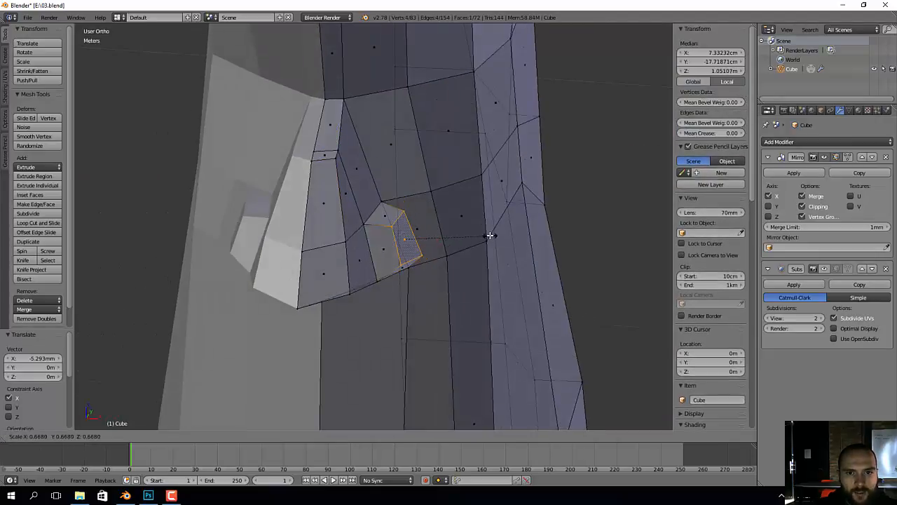
left_click(492, 235)
Step: Inset the two adjoining underside faces of the nose and nostril wing, and smooth the inset vertices
middle_click_drag(492, 235, 443, 263)
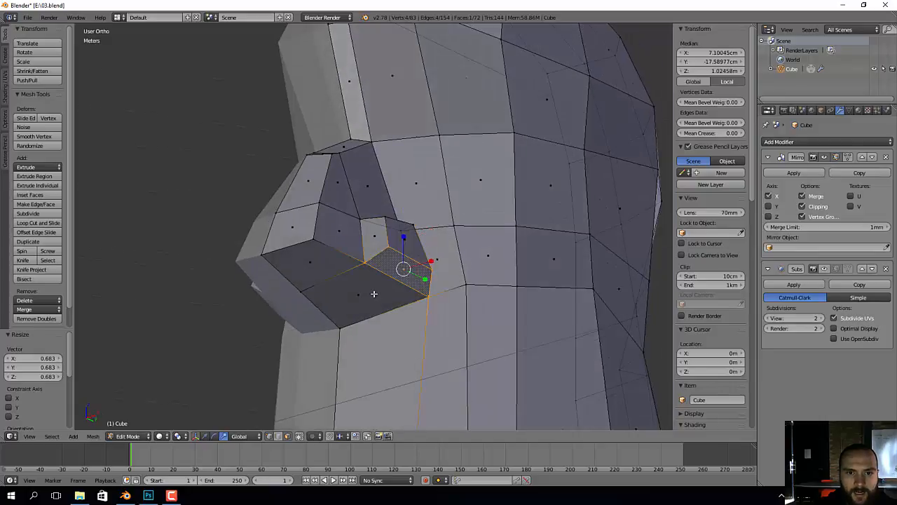
right_click(374, 293, "shift")
middle_click_drag(374, 294, 490, 262)
key("i")
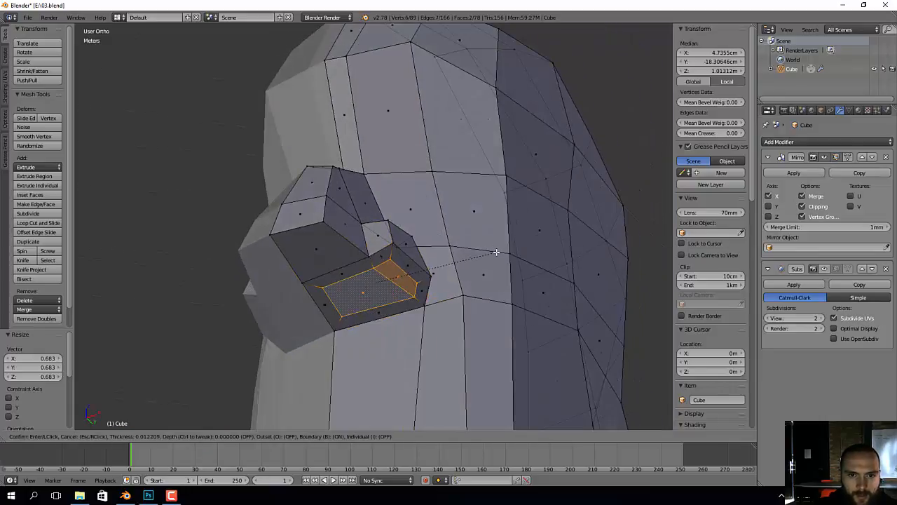
left_click(492, 253)
left_click(51, 139)
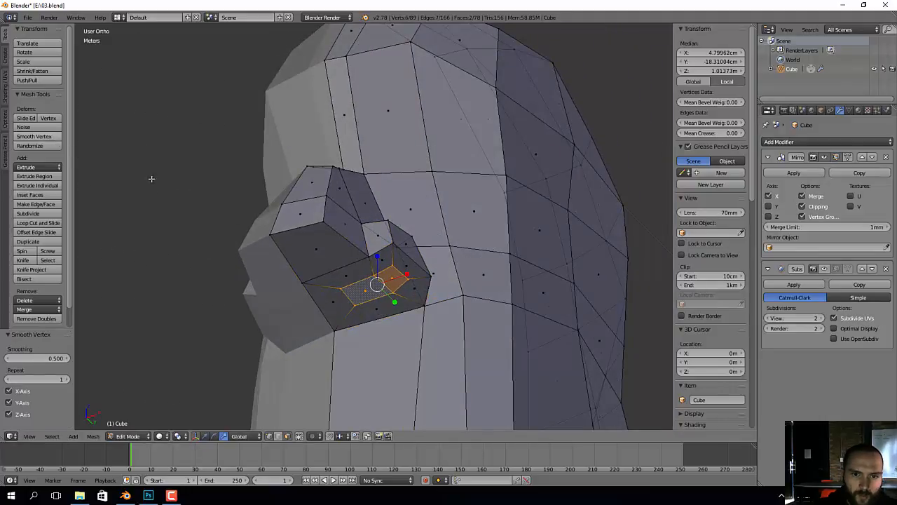
Step: Reposition the inset nostril faces slightly and lower the nose's base center and rear outer vertices about 4.5 mm along Z
middle_click_drag(152, 179, 397, 338)
key("g")
left_click(400, 310)
right_click(366, 338)
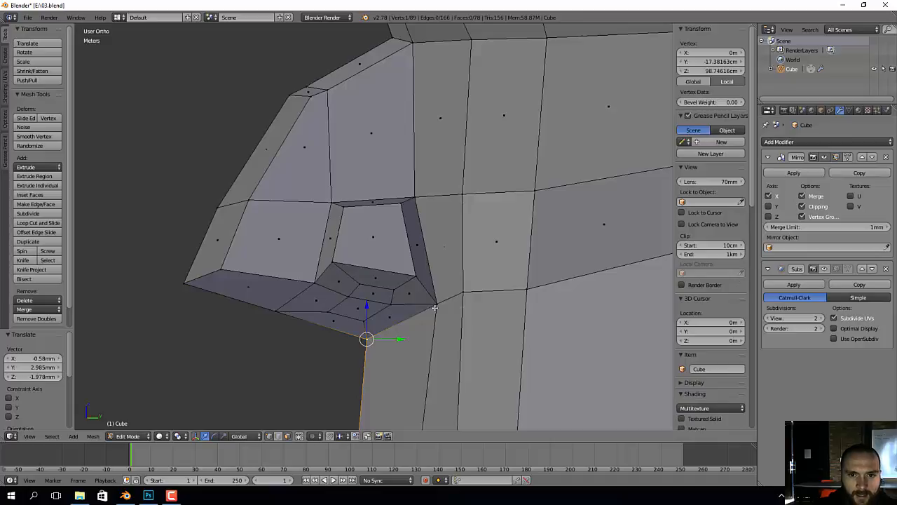
right_click(435, 308, "shift")
left_click_drag(402, 292, 403, 300)
Step: Extrude the two inset nostril faces about 3.1 cm up into the nose and delete the end faces
right_click(380, 295)
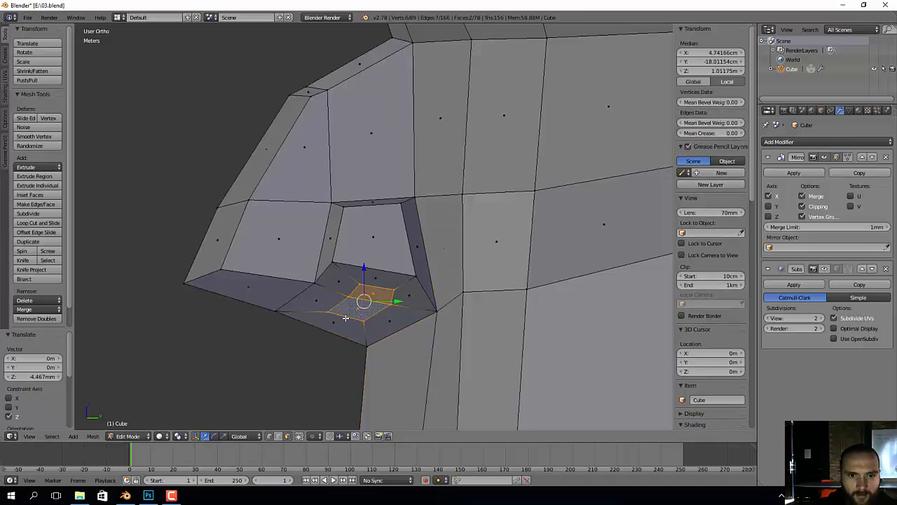
middle_click_drag(345, 319, 434, 313)
key("e")
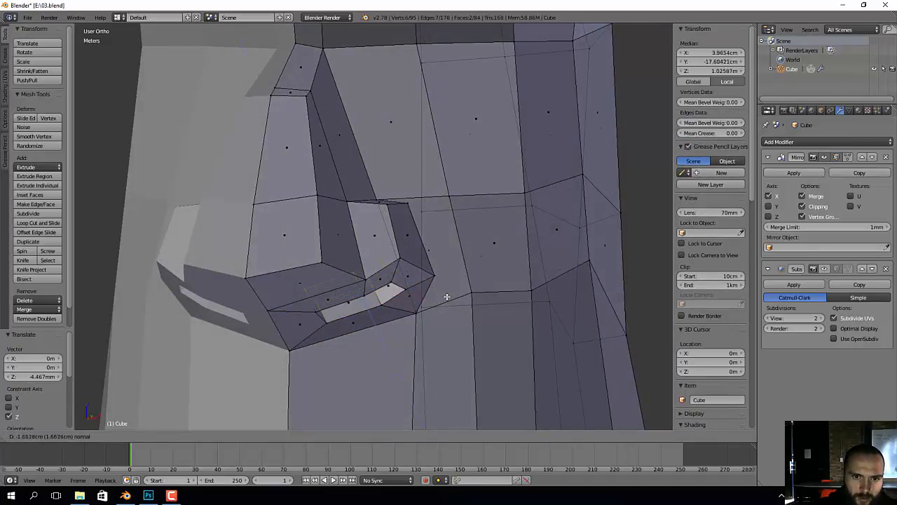
left_click(438, 280)
middle_click_drag(438, 279, 429, 314)
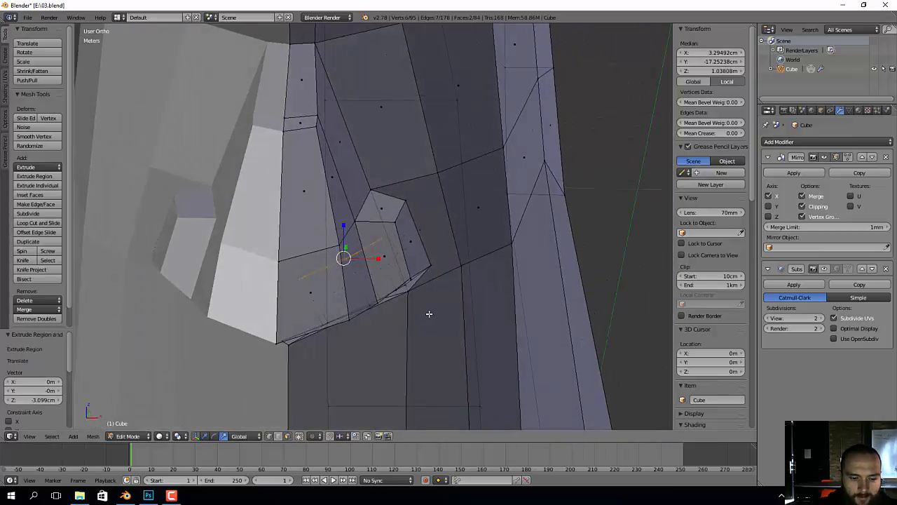
key("x")
left_click(429, 314)
Step: Turn on the Subdivision Surface modifier's viewport display in Object Mode and inspect the nose from below
middle_click_drag(484, 316, 475, 279)
key("Tab")
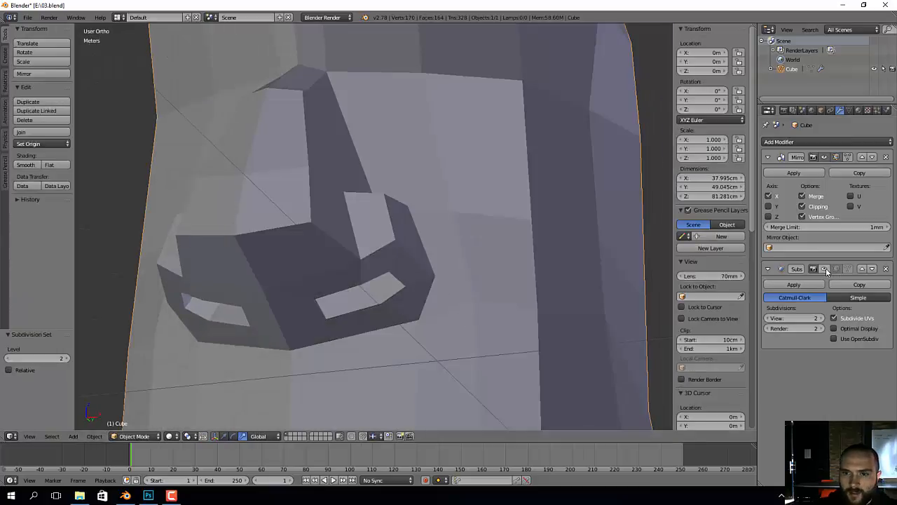
left_click(826, 271)
scroll(342, 264, "down", 4)
middle_click_drag(342, 264, 446, 294)
key("a")
mouse_move(561, 315)
middle_mouse_down()
mouse_move(443, 313)
mouse_move(381, 273)
mouse_move(307, 271)
mouse_move(420, 267)
mouse_move(409, 212)
mouse_move(353, 210)
mouse_move(380, 204)
mouse_move(387, 300)
mouse_move(420, 256)
middle_mouse_up()
Step: Try to reshape the nostril rim in Sculpt Mode with the Grab brush at a 108 px radius
key("ctrl+Tab")
scroll(421, 254, "up", 1)
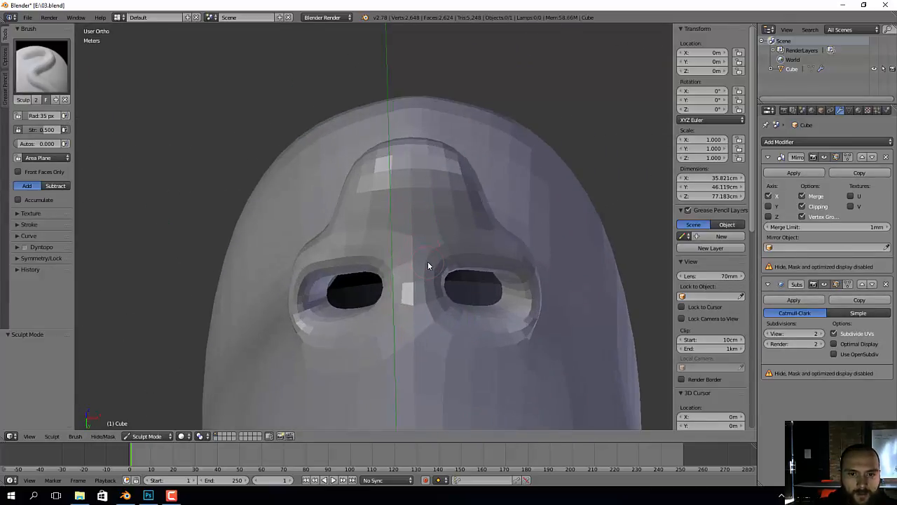
key("g")
key("f")
left_click(464, 267)
left_click_drag(478, 262, 479, 252)
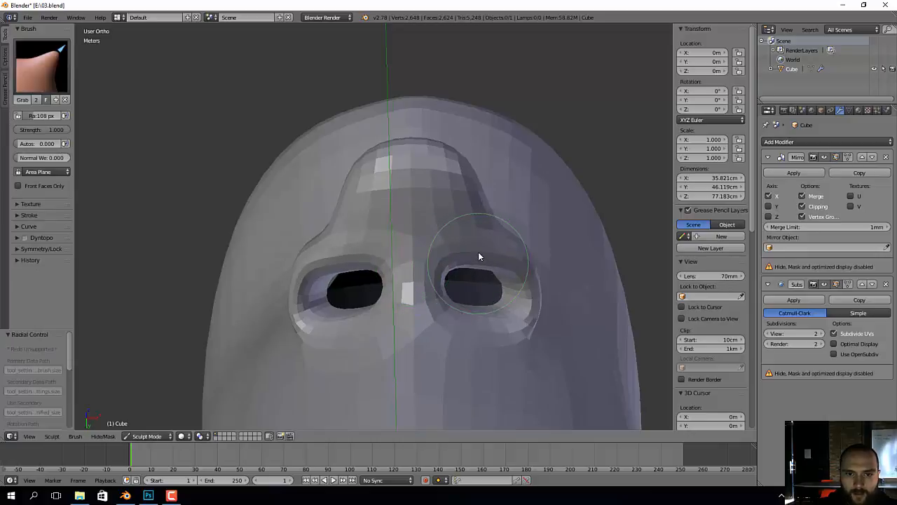
Step: Enter Edit Mode in perspective view and center the view on the inner vertex of the nostril opening
key("Tab")
scroll(463, 254, "up", 5)
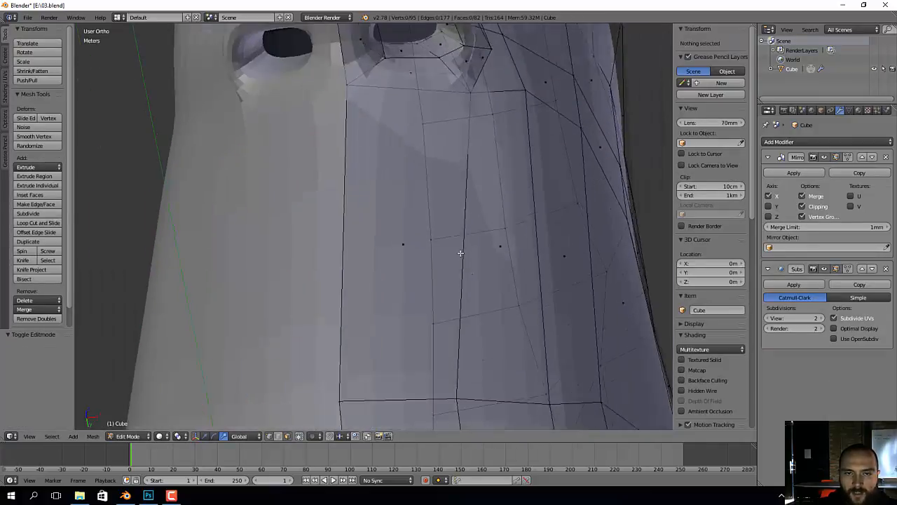
scroll(456, 266, "down", 4)
scroll(444, 298, "up", 2)
key("KP_5")
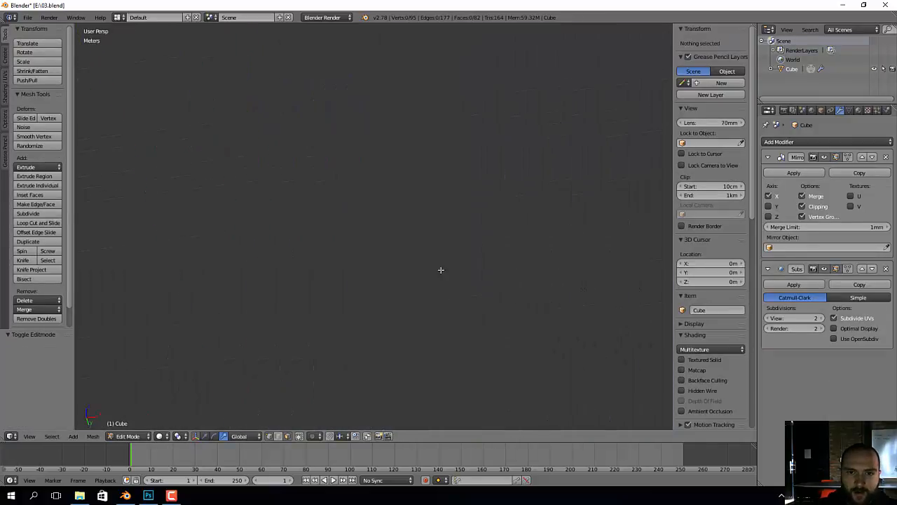
scroll(433, 241, "down", 5)
middle_click_drag(514, 217, 474, 247)
right_click(446, 157)
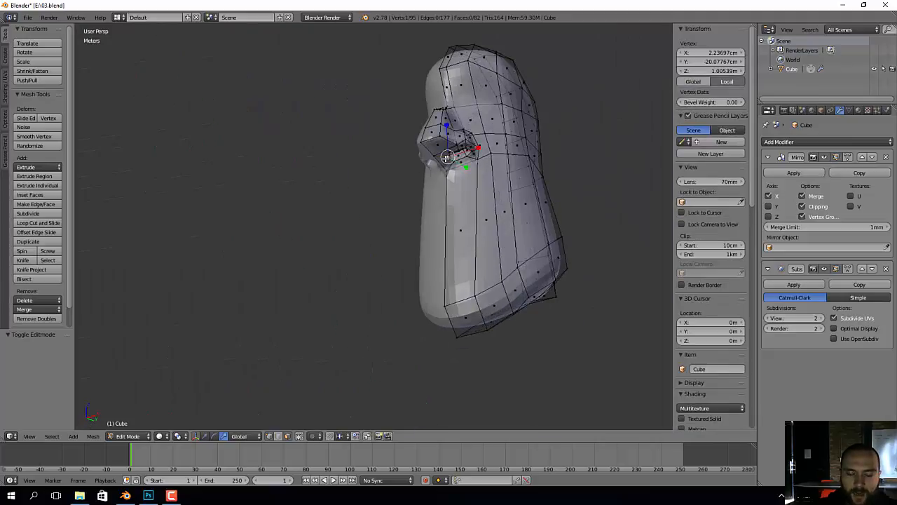
key("KP_Decimal")
scroll(444, 158, "down", 4)
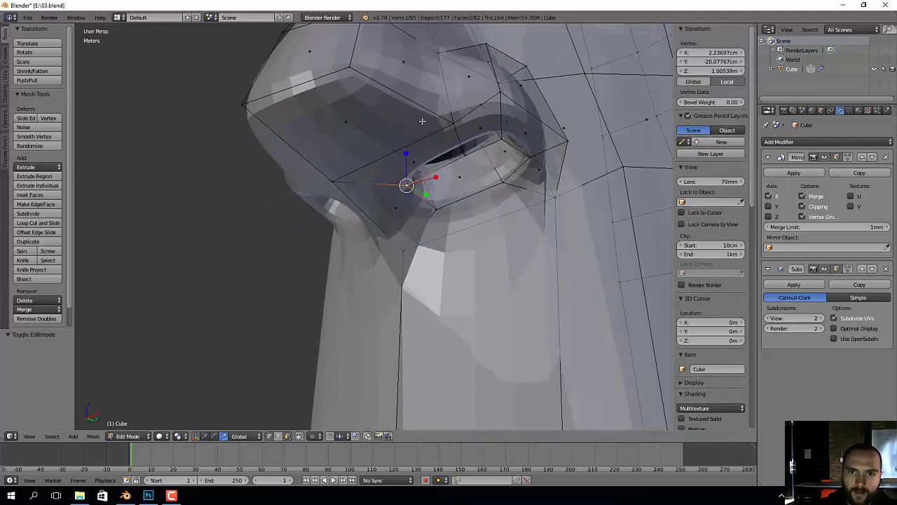
middle_click_drag(423, 120, 420, 166, "shift")
mouse_move(407, 247)
middle_mouse_down()
mouse_move(391, 216)
mouse_move(419, 235)
middle_mouse_up()
Step: Add a neighboring vertex to the nostril selection and move the selected vertices to reshape the underside of the nose
middle_click_drag(359, 271, 336, 287)
right_click(343, 253, "shift")
middle_click_drag(343, 253, 459, 242)
key("g")
left_click(398, 289)
Step: Raise the outer vertex of the nostril opening about 7.2 mm along Z
right_click(439, 300)
right_click(484, 274)
left_click(484, 273)
key("g")
key("z")
left_click(482, 246)
Step: Reposition the inner vertex of the nostril opening and the vertex at the outside of the nostril wing
right_click(443, 308)
key("g")
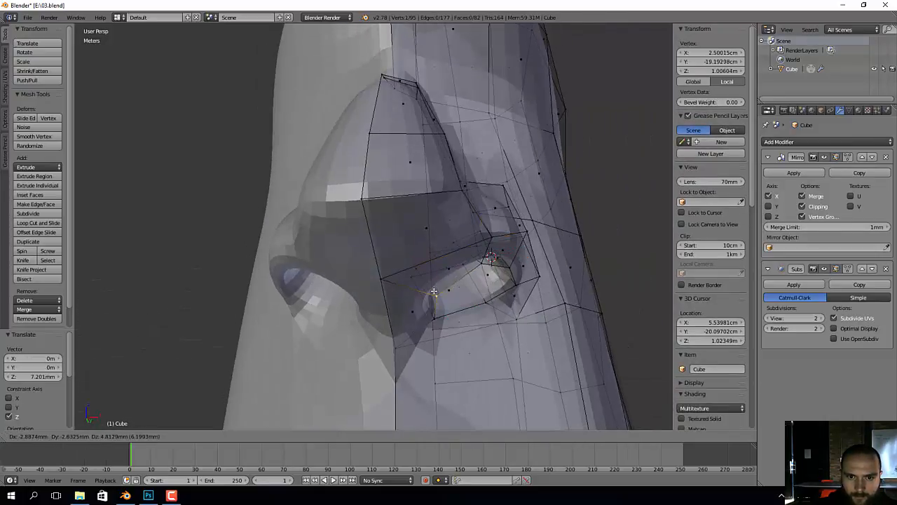
left_click(437, 304)
middle_click_drag(437, 304, 459, 230)
right_click(485, 222)
key("g")
Step: Examine the smoothed head and nose in Object Mode from several angles
key("Tab")
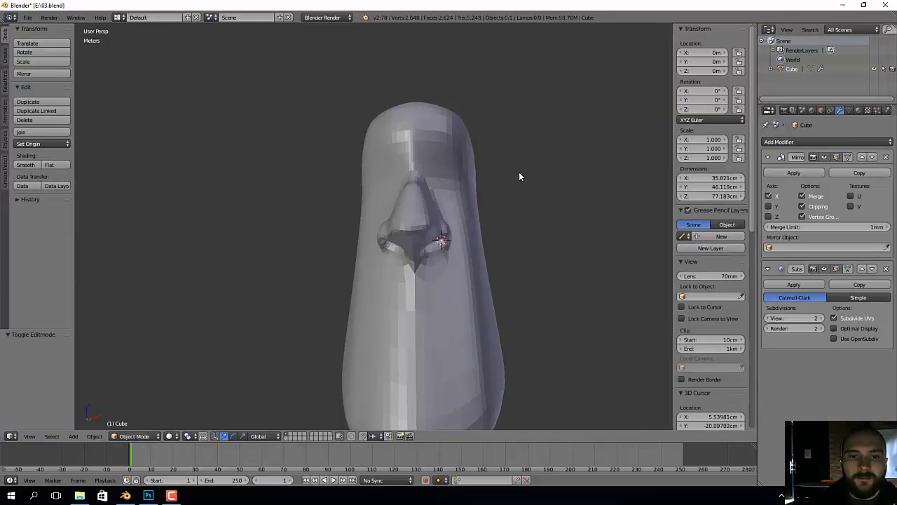
scroll(518, 177, "down", 3)
middle_click_drag(519, 177, 421, 167)
scroll(421, 166, "up", 5)
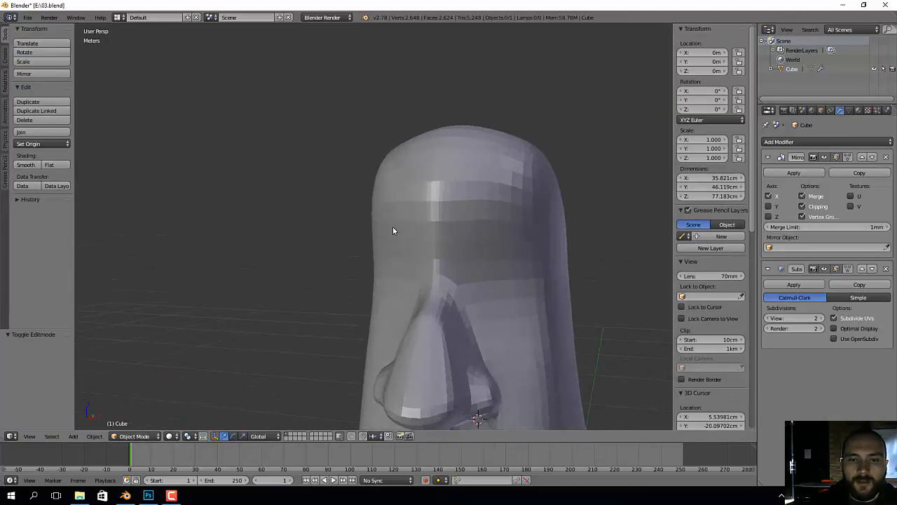
mouse_move(393, 231)
middle_mouse_down()
mouse_move(439, 186)
mouse_move(463, 321)
mouse_move(410, 233)
mouse_move(343, 245)
mouse_move(473, 262)
mouse_move(526, 232)
mouse_move(456, 214)
mouse_move(485, 197)
mouse_move(545, 194)
middle_mouse_up()
Step: Return to Edit Mode and select the four faces covering the eye area of the front sketch
key("Tab")
scroll(494, 225, "up", 5)
key("KP_1")
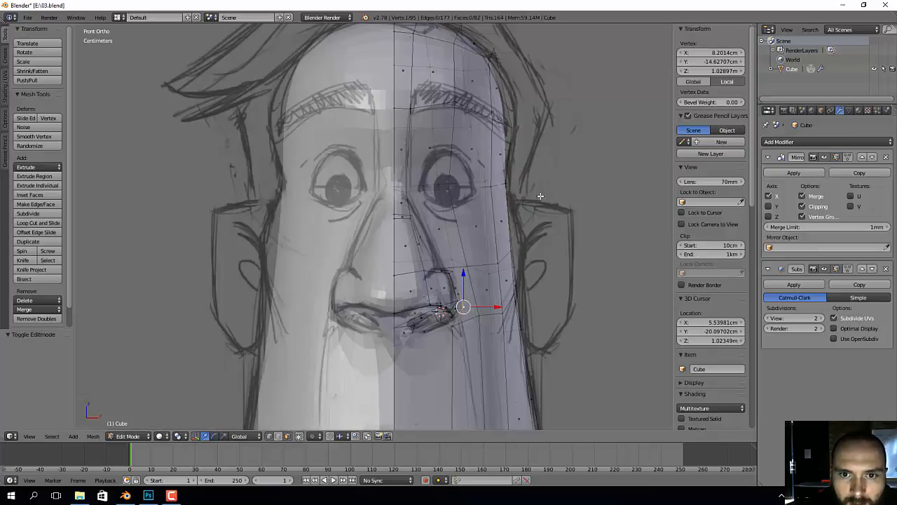
middle_click_drag(562, 186, 554, 214, "shift")
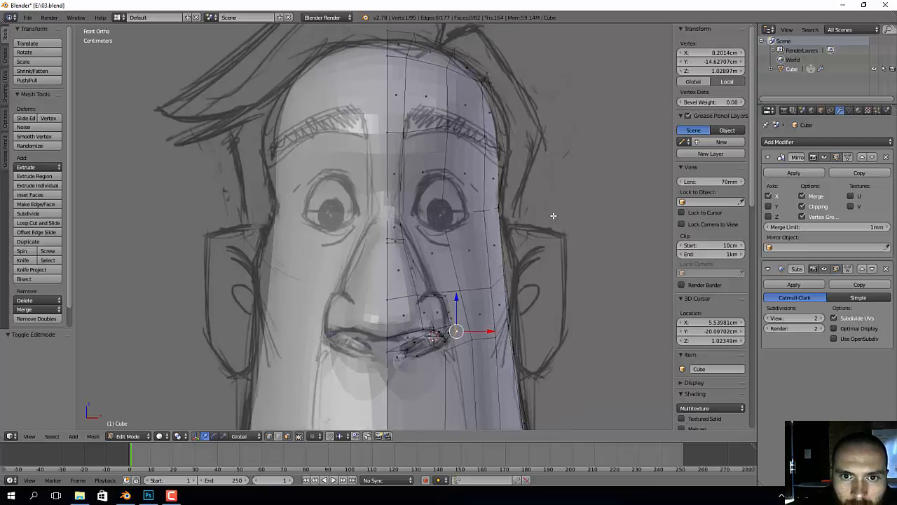
right_click(463, 178)
right_click(429, 184, "shift")
right_click(433, 241, "shift")
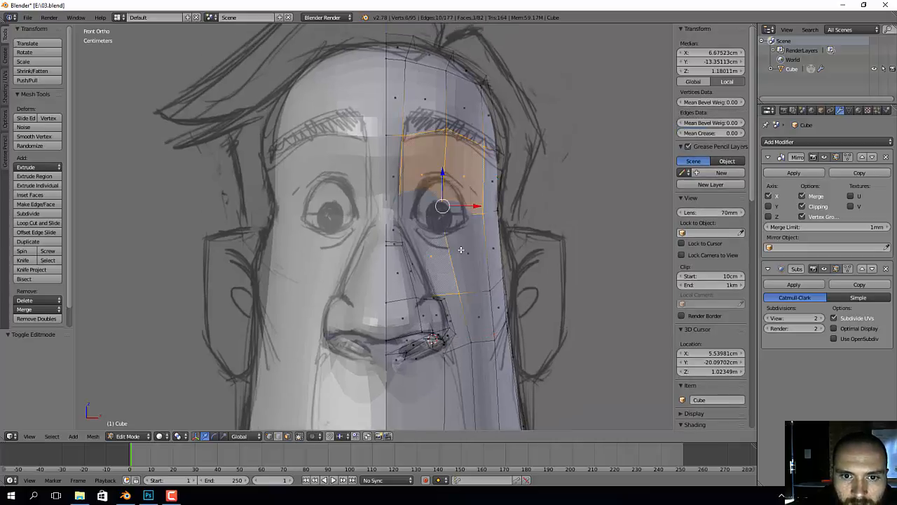
right_click(464, 251, "shift")
middle_click_drag(541, 282, 447, 291)
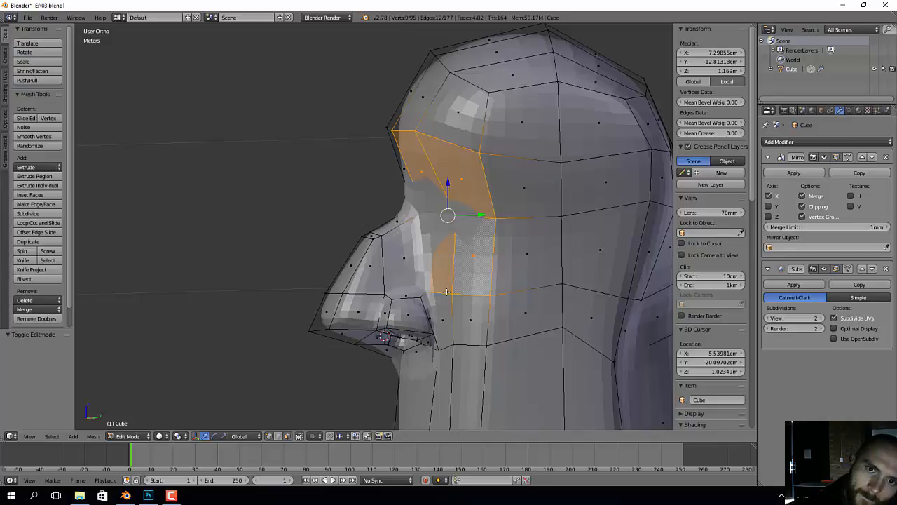
key("KP_1")
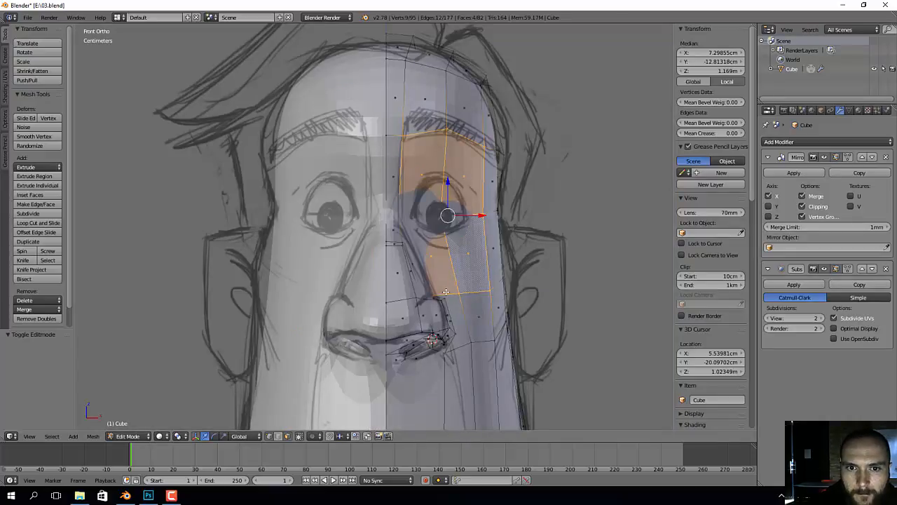
Step: Add a horizontal loop cut around the head just below the eye, running across the cheek and the nose
key("ctrl+r")
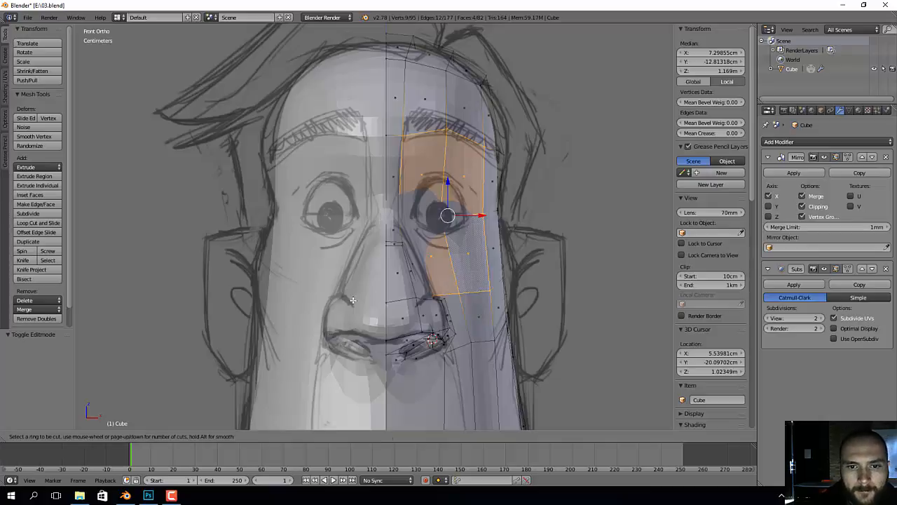
left_click(448, 259)
middle_click_drag(448, 259, 347, 270)
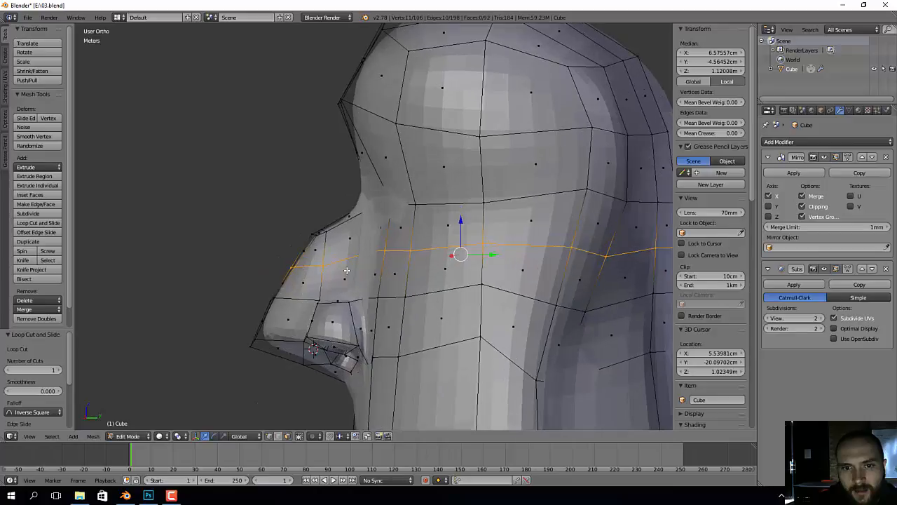
Step: Try a horizontal loop cut around the head between the brow and the eye line, and undo it
key("ctrl+r")
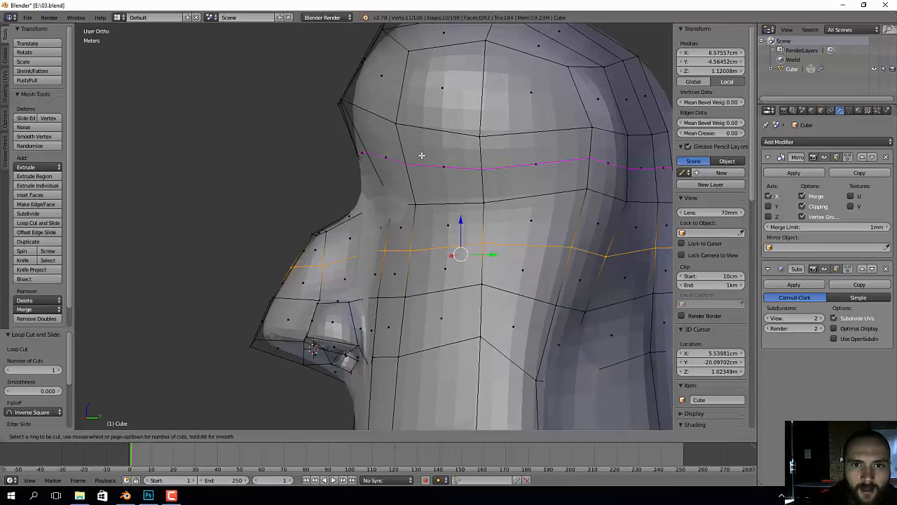
left_click(421, 155)
key("KP_3")
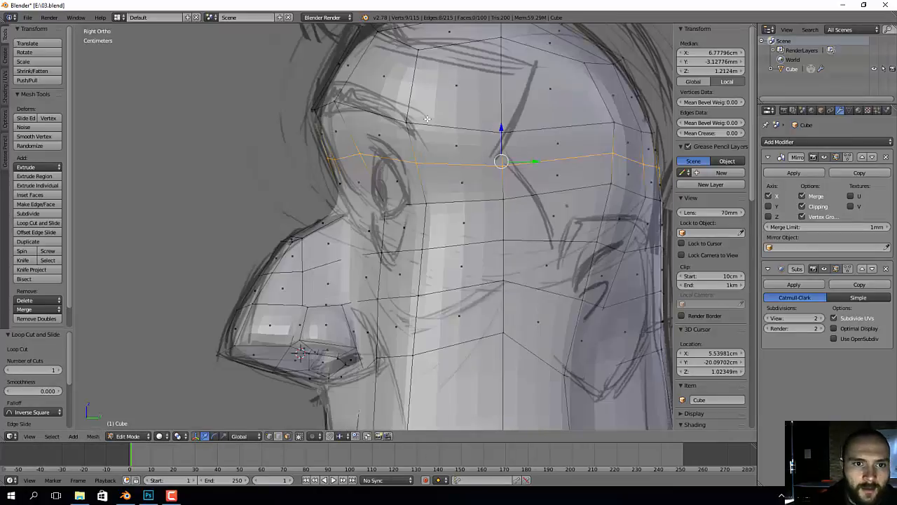
right_click(338, 154)
key("ctrl+KP_Add")
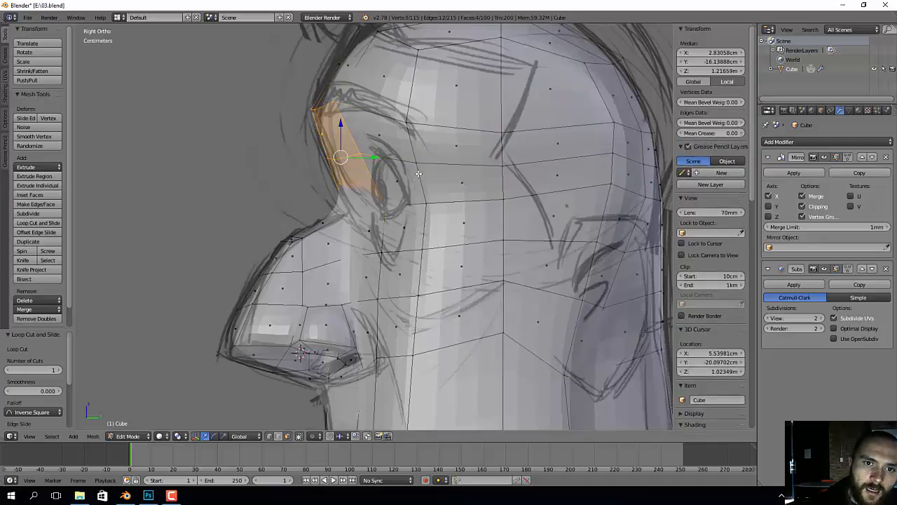
key("ctrl+z")
key("ctrl+z")
key("ctrl+z")
middle_click_drag(410, 247, 408, 246)
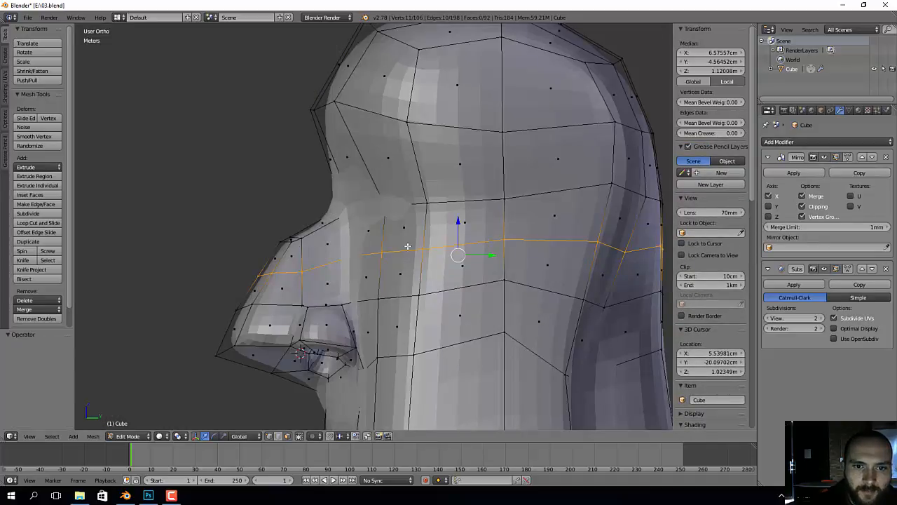
Step: Switch to Sculpt Mode and pull the side of the cheek out to the sketched outline with a 158 px Grab brush
key("KP_1")
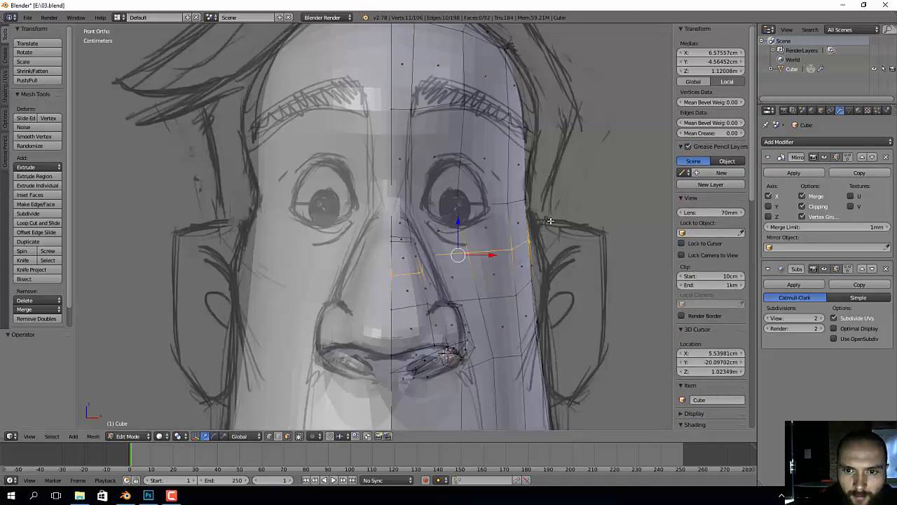
key("Tab")
left_click(480, 241)
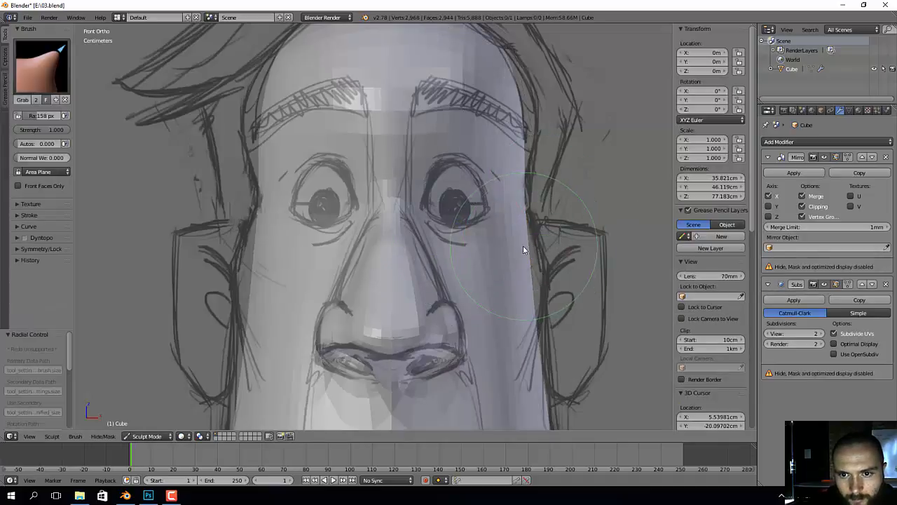
left_click_drag(531, 286, 554, 290)
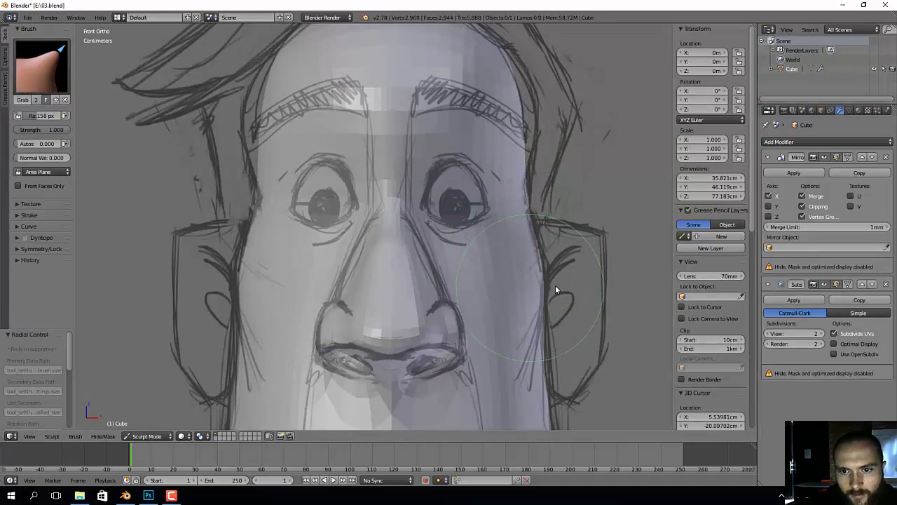
Step: Enlarge the Grab brush to 198 px and nudge the sides of the forehead, temple and cheek toward the front sketch outline
mouse_move(536, 105)
middle_mouse_down()
mouse_move(531, 130)
mouse_move(531, 100)
middle_mouse_up()
key("f")
left_click(547, 99)
left_click_drag(532, 100, 538, 99)
key("KP_1")
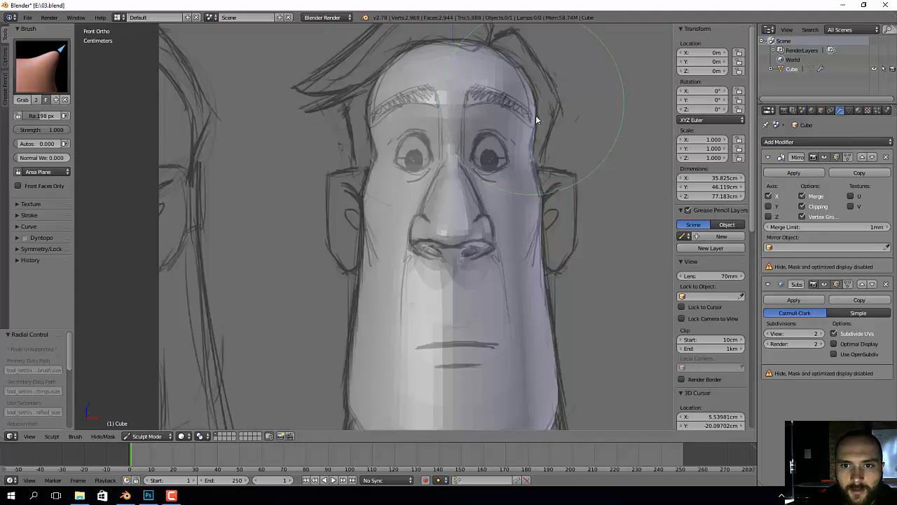
scroll(532, 146, "up", 3)
left_click_drag(531, 160, 536, 160)
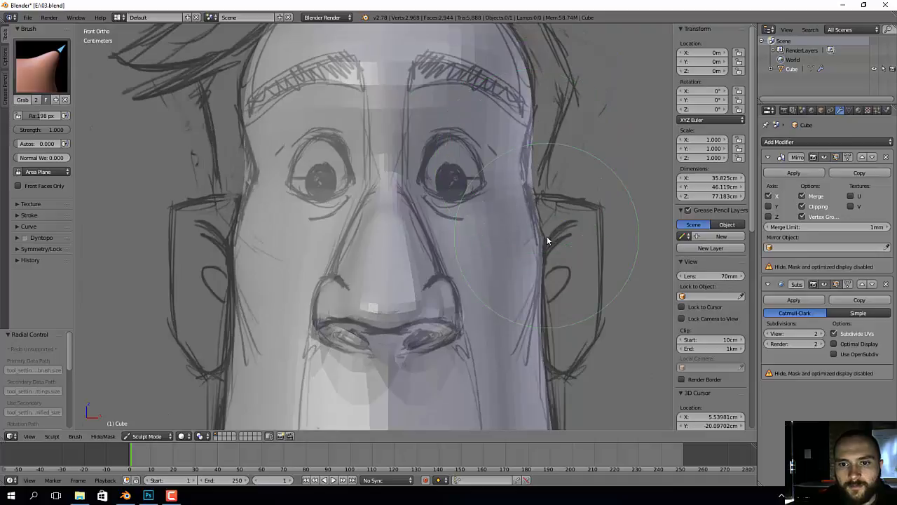
left_click_drag(543, 238, 538, 238)
Step: Adjust the side of the jaw and the underside of the chin to the front sketch with the Grab brush
scroll(545, 349, "down", 3)
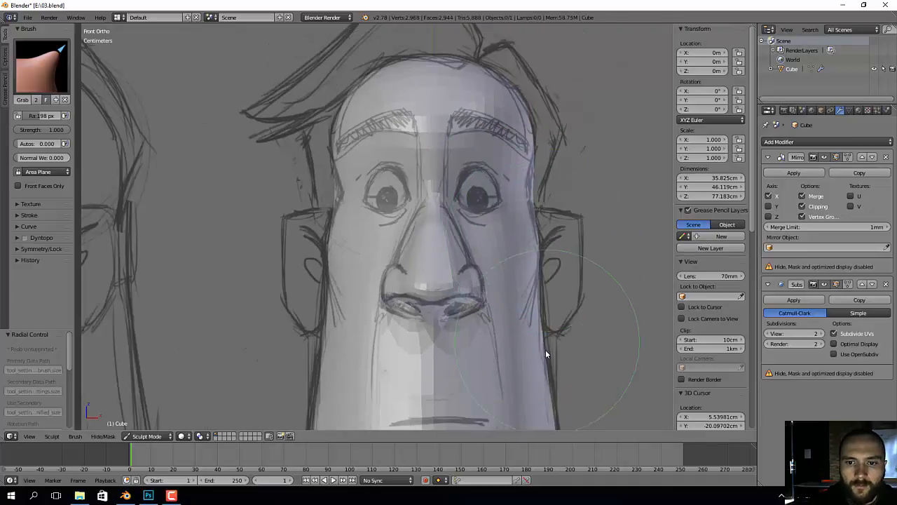
middle_click_drag(546, 349, 518, 186, "shift")
middle_click_drag(542, 249, 525, 179, "shift")
left_click_drag(515, 330, 510, 326)
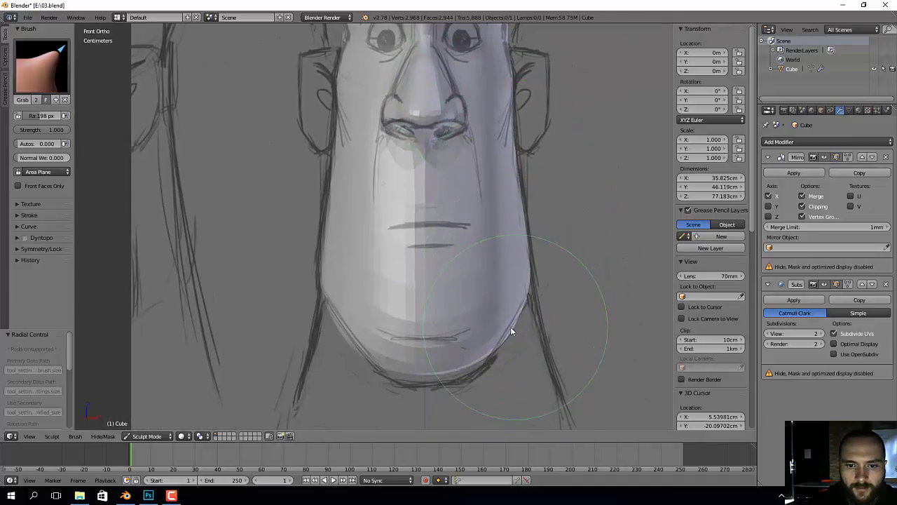
left_click_drag(465, 369, 462, 375)
Step: Return to Edit Mode and add an unslid horizontal loop cut around the lower face between nose and jaw
mouse_move(535, 363)
middle_mouse_down()
mouse_move(408, 366)
mouse_move(512, 354)
middle_mouse_up()
key("KP_3")
key("Tab")
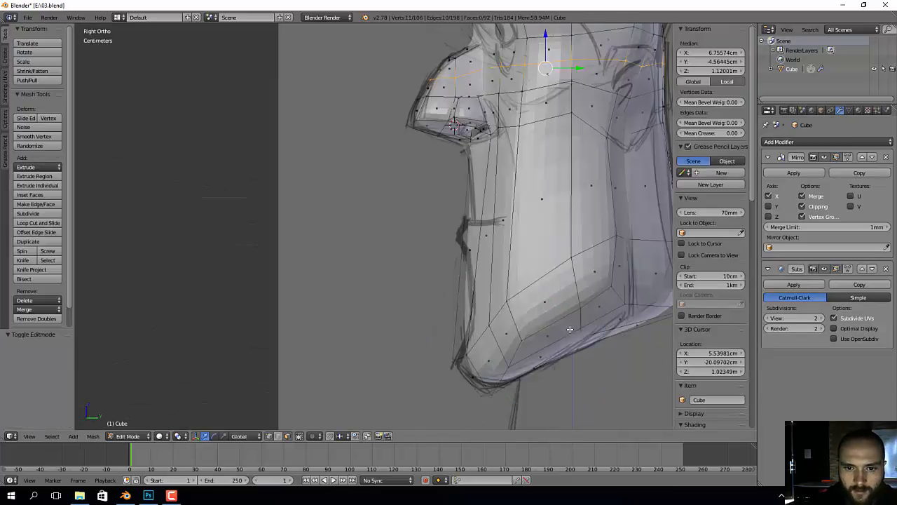
middle_click_drag(533, 315, 484, 345, "shift")
key("ctrl+r")
left_click(528, 208)
right_click(528, 207)
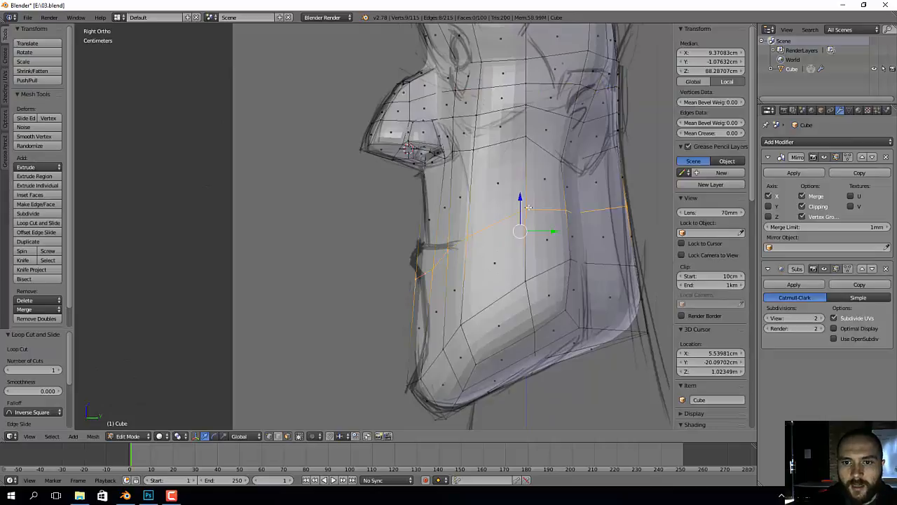
Step: Flatten the new lower-face loop by scaling it to 0.857 along Z, and try smoothing its vertices
key("s")
key("z")
left_click(519, 200)
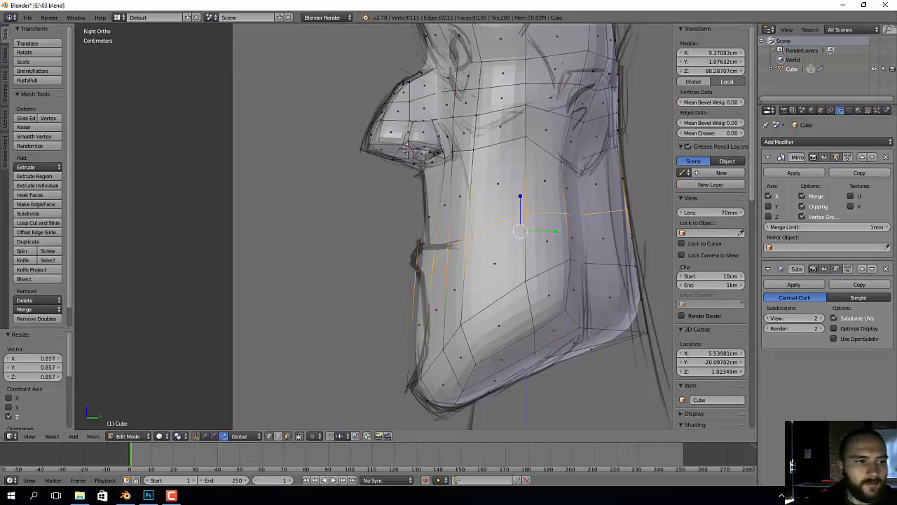
left_click(39, 137)
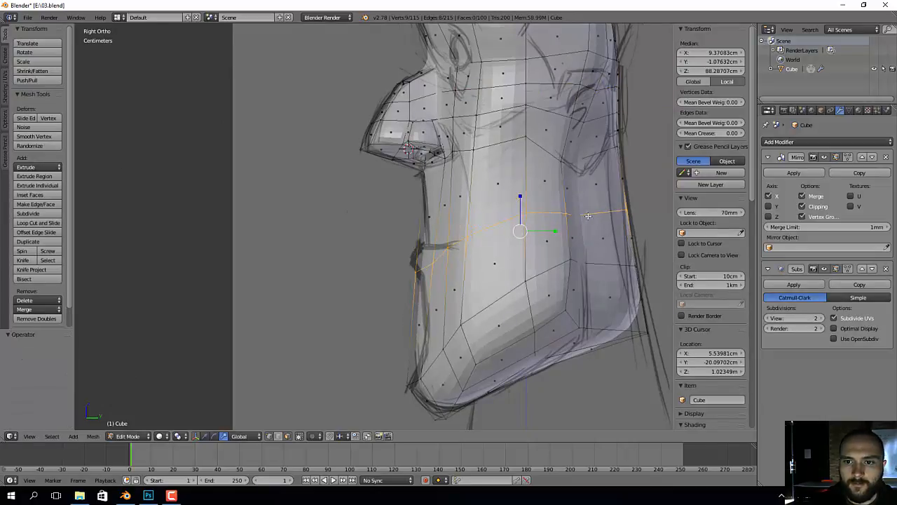
Step: Select the two brow faces and the two faces beneath them around the eye
middle_click_drag(579, 226, 513, 284)
scroll(513, 284, "up", 2)
scroll(505, 255, "up", 1)
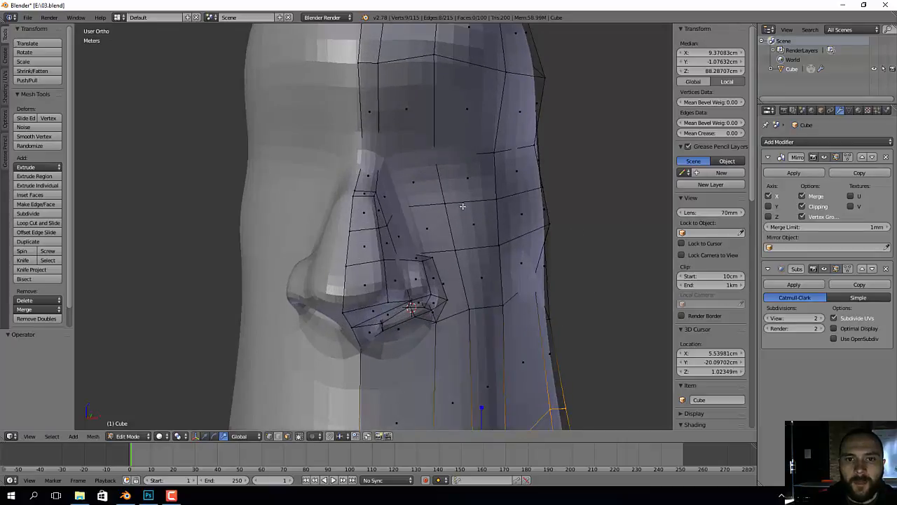
middle_click_drag(462, 206, 465, 175)
right_click(469, 163)
right_click(415, 149, "shift")
right_click(427, 219, "shift")
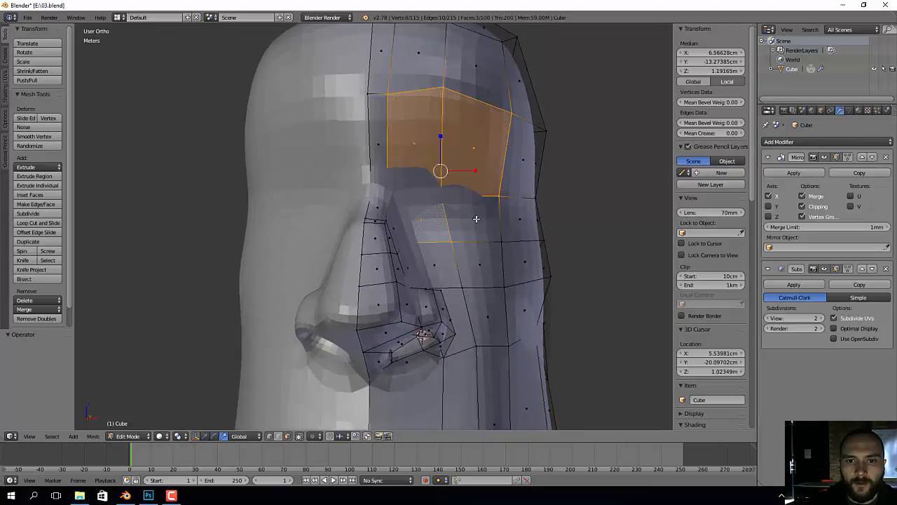
right_click(477, 218, "shift")
Step: Move the cheek vertex beside the nostril and the vertex above it on the under-eye loop forward
middle_click_drag(506, 246, 403, 290)
right_click(447, 287)
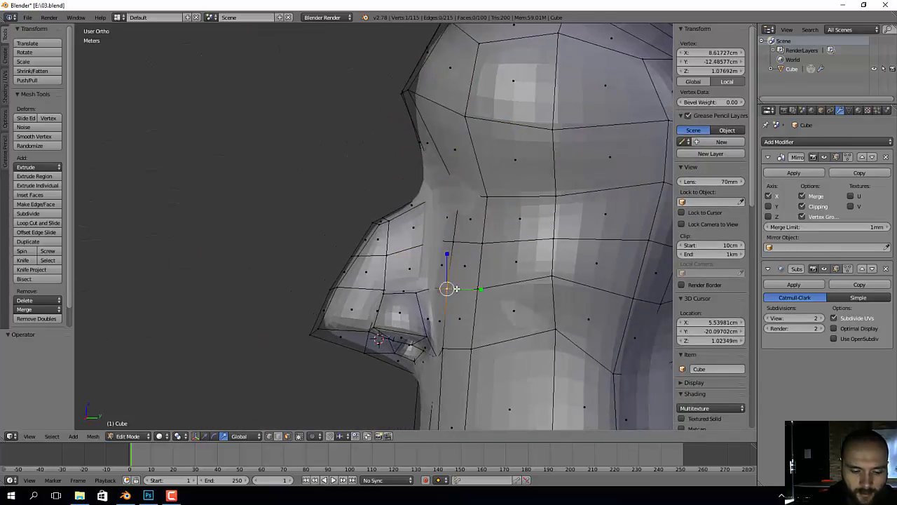
key("g")
left_click(482, 264)
right_click(455, 243)
key("g")
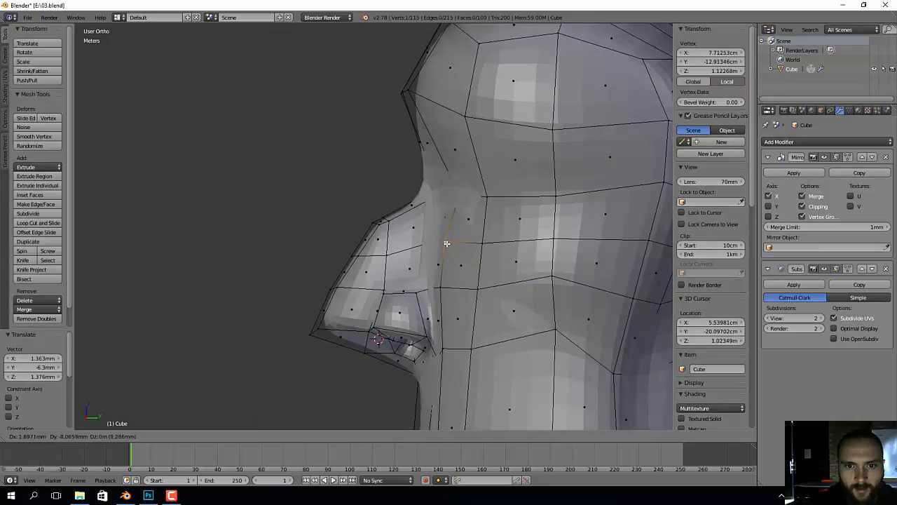
left_click(447, 243)
right_click(446, 290)
key("g")
left_click(437, 288)
Step: Nudge the outer and inner vertices of the under-eye loop slightly forward
right_click(486, 245)
key("g")
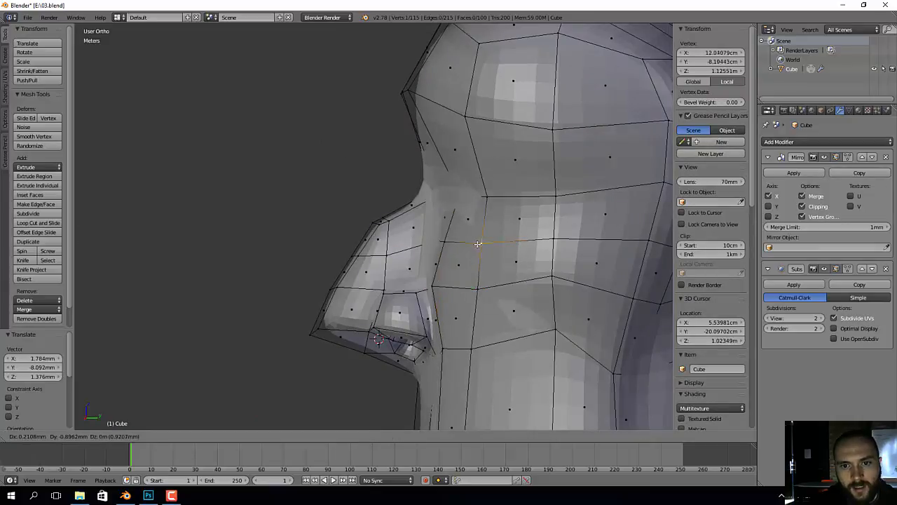
left_click(480, 245)
right_click(448, 246)
key("g")
left_click(442, 245)
Step: Reposition two neighboring outer cheek vertices beside the nose to round out the cheek
middle_click_drag(443, 247, 465, 308)
right_click(479, 311)
key("g")
left_click(467, 317)
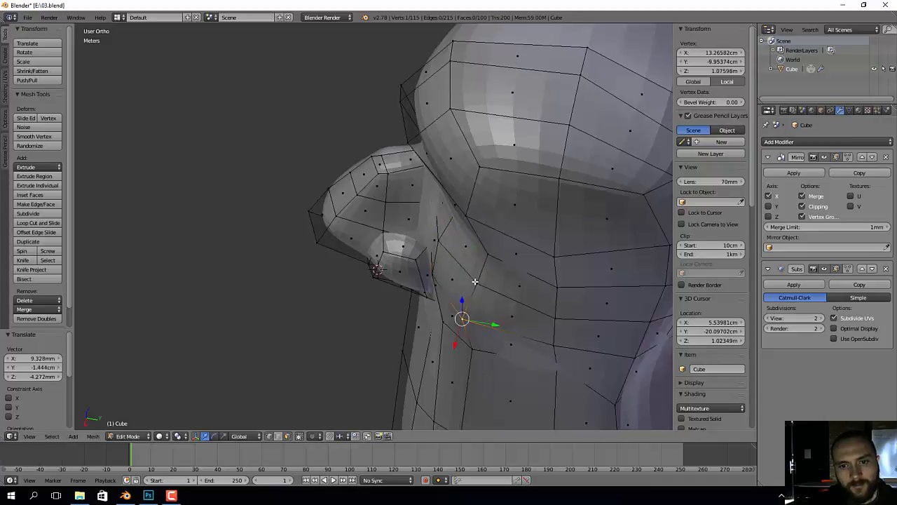
right_click(476, 282)
key("g")
left_click(467, 285)
Step: Inset the four faces around the eye with a thickness of about 3.62 cm
middle_click_drag(424, 271, 522, 228)
right_click(380, 190)
right_click(436, 189, "shift")
right_click(436, 251, "shift")
right_click(396, 268, "shift")
key("KP_1")
key("i")
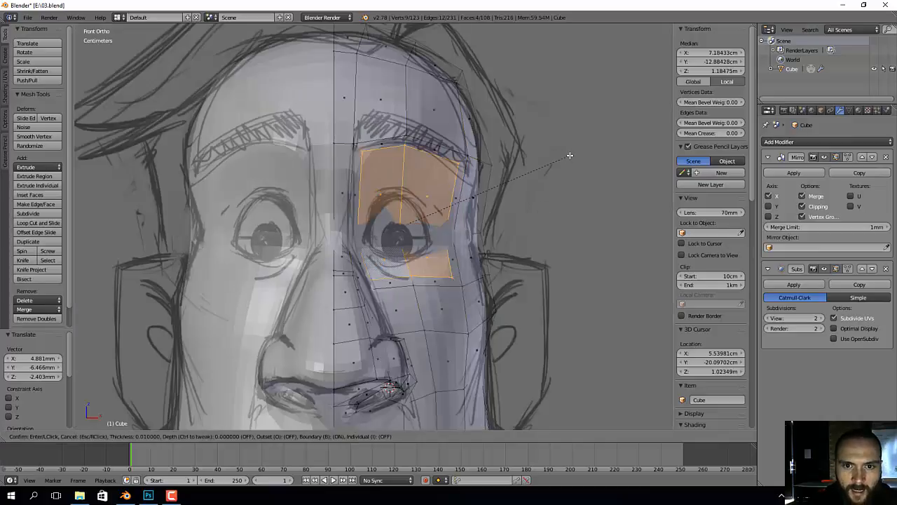
left_click(344, 156)
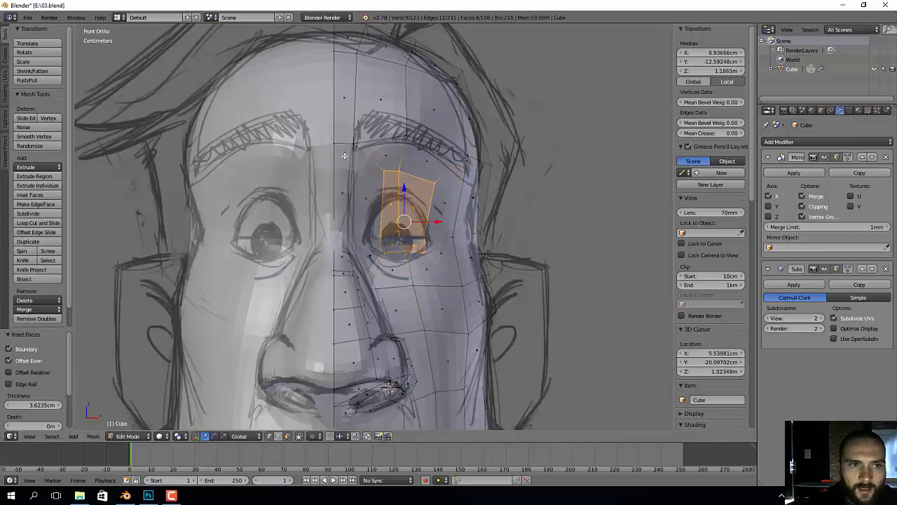
Step: Smooth the vertices of the inset eye patch twice at 0.500
left_click(34, 136)
left_click(34, 136)
scroll(500, 203, "up", 2)
scroll(499, 203, "up", 1)
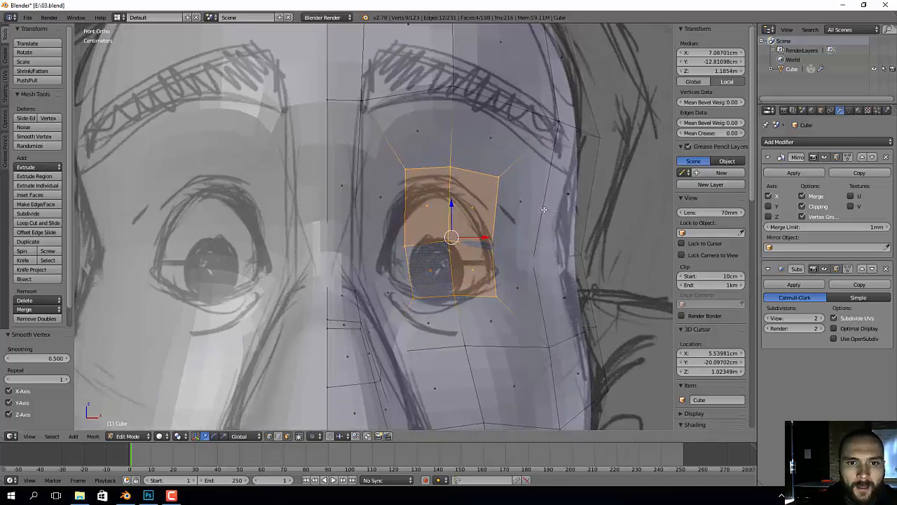
Step: Scale the inset eye patch to 0.724 along Z and move it onto the sketched eye, about -6.9 mm in X and -7.5 mm in Z
key("r")
left_click_drag(452, 203, 454, 212)
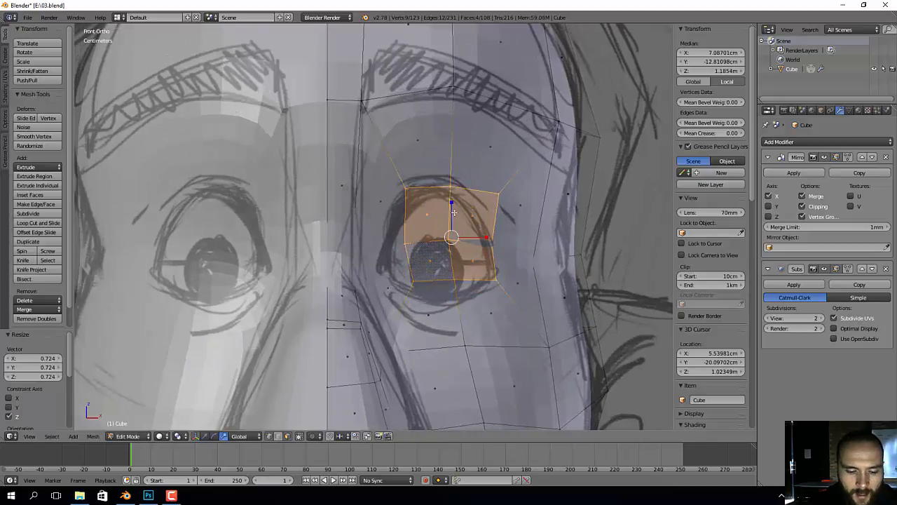
key("g")
left_click(437, 223)
Step: Move the middle inner vertex of the eye patch to the sketched inner eye corner, about -5.3 mm in X and -9.1 mm in Z
right_click(394, 258)
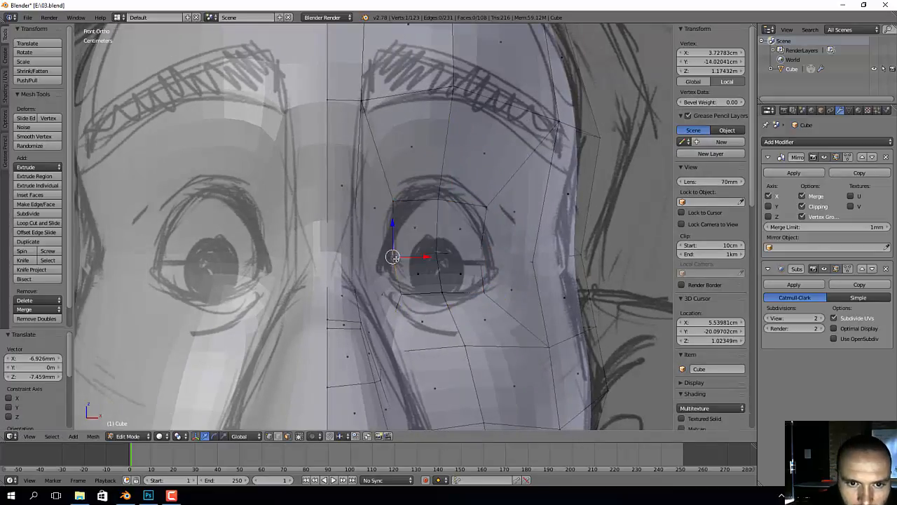
key("g")
left_click(399, 270)
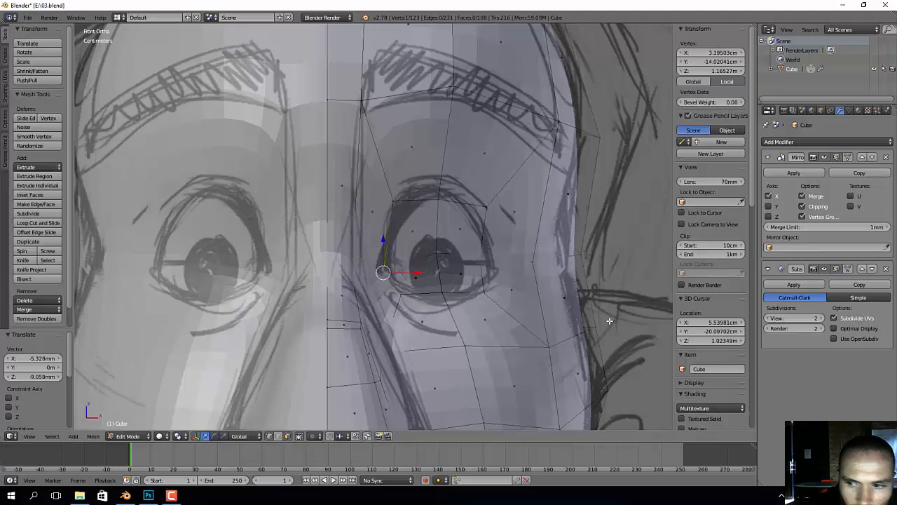
Step: Hide the subdivision preview and move the eye patch's three lower vertices onto the sketched lower lid, the outer one about 4.8 mm in X and 9.3 mm in Z
left_click(825, 268)
right_click(397, 293)
key("g")
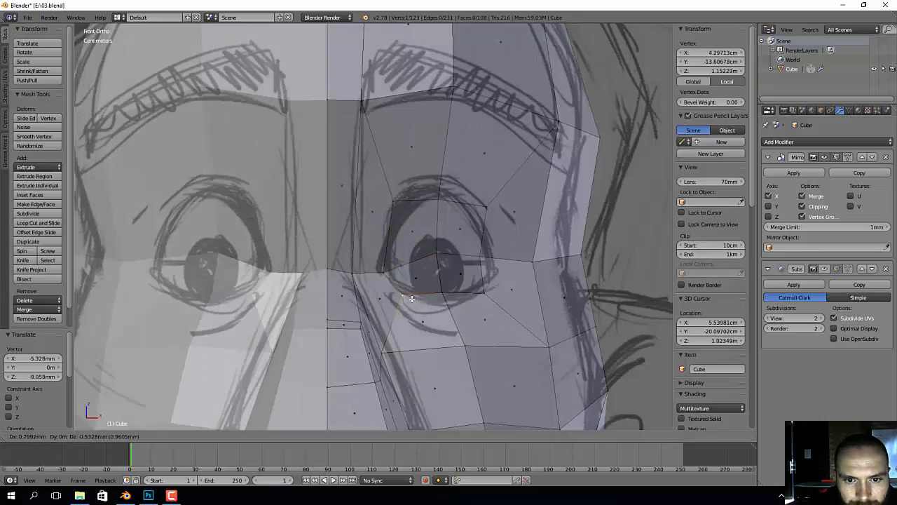
left_click(406, 295)
right_click(447, 293)
key("g")
left_click(442, 299)
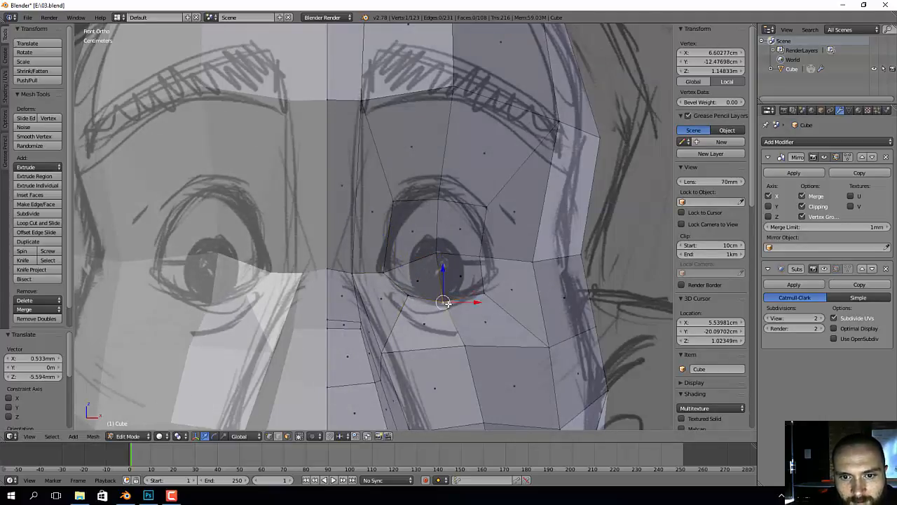
right_click(487, 292)
key("g")
left_click(492, 270)
Step: Move the eye patch's three upper vertices onto the sketched upper lid, the outer one about -5.6 mm in X and -3.7 mm in Z
right_click(438, 199)
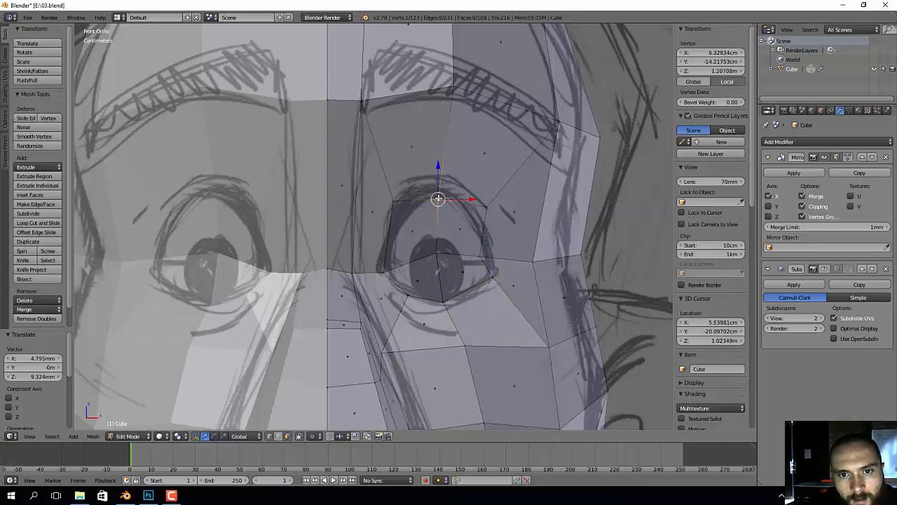
key("g")
left_click(432, 181)
right_click(394, 202)
key("g")
left_click(395, 209)
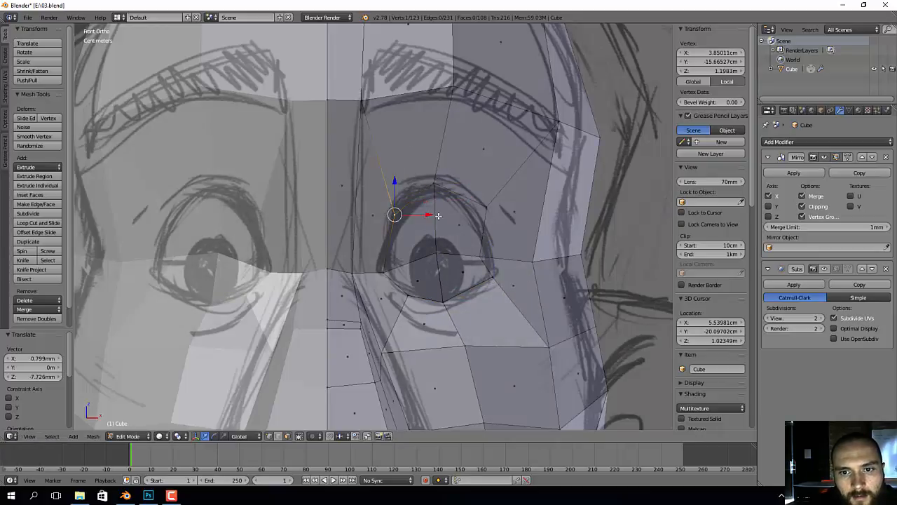
right_click(485, 204)
key("g")
left_click(477, 211)
Step: Move the lower outer eye vertex about -12.3 mm in X and -8 mm in Z, and the middle outer vertex to the sketched outer corner
right_click(480, 258)
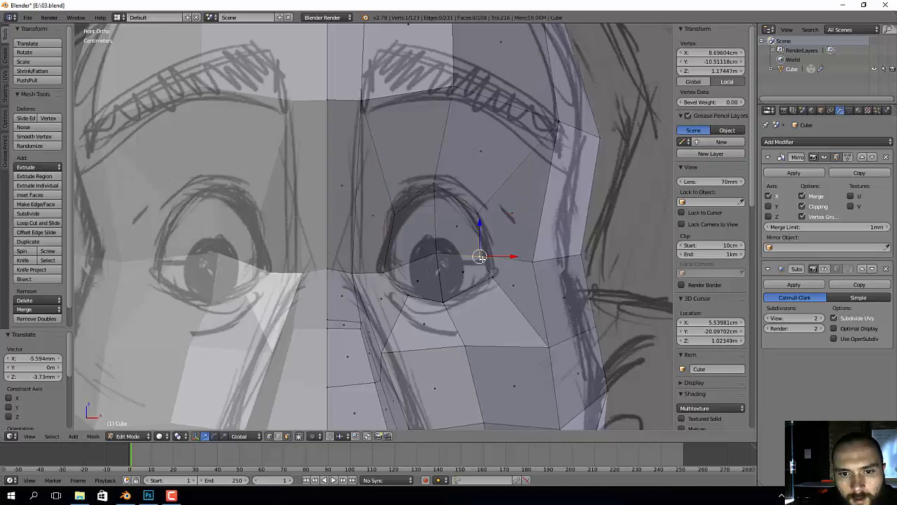
right_click(492, 279)
key("g")
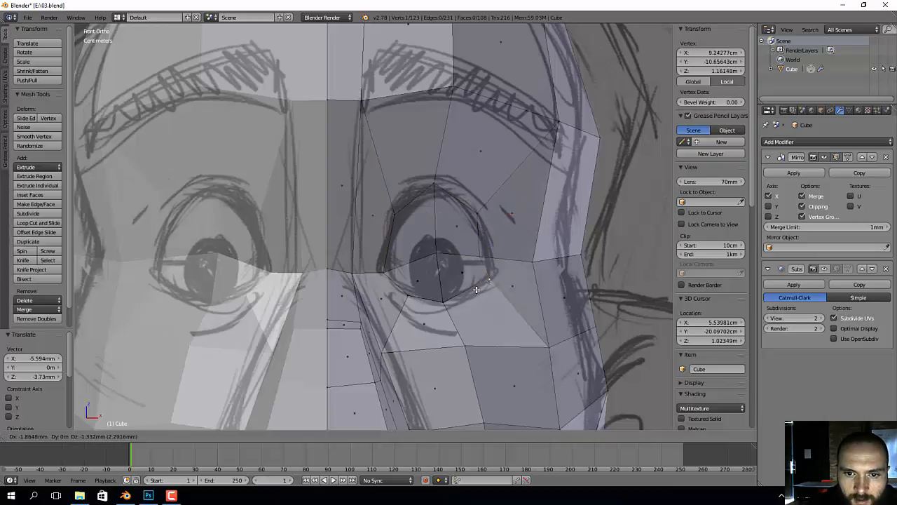
left_click(471, 293)
right_click(481, 260)
key("g")
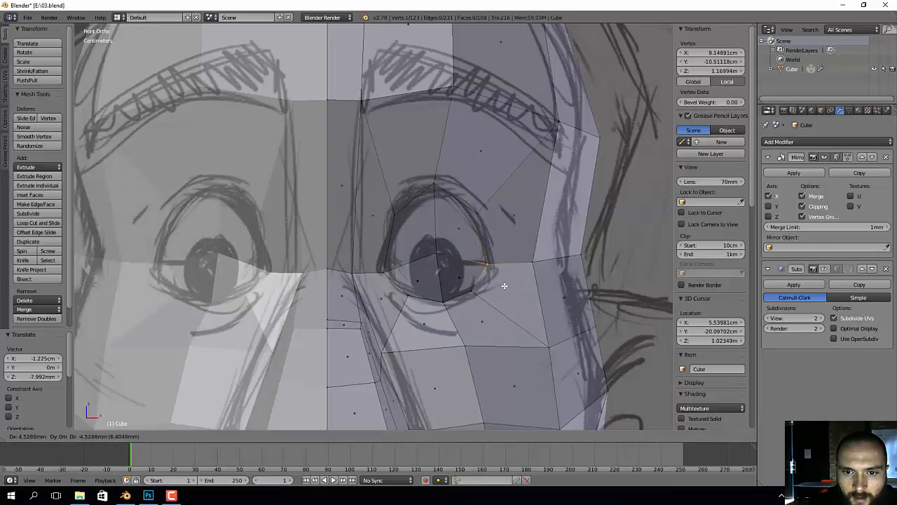
left_click(493, 272)
Step: Move the eye patch's central vertex about -12 mm in Z to the eye-corner level and the top vertex about -1.1 mm in Z
right_click(436, 254)
key("g")
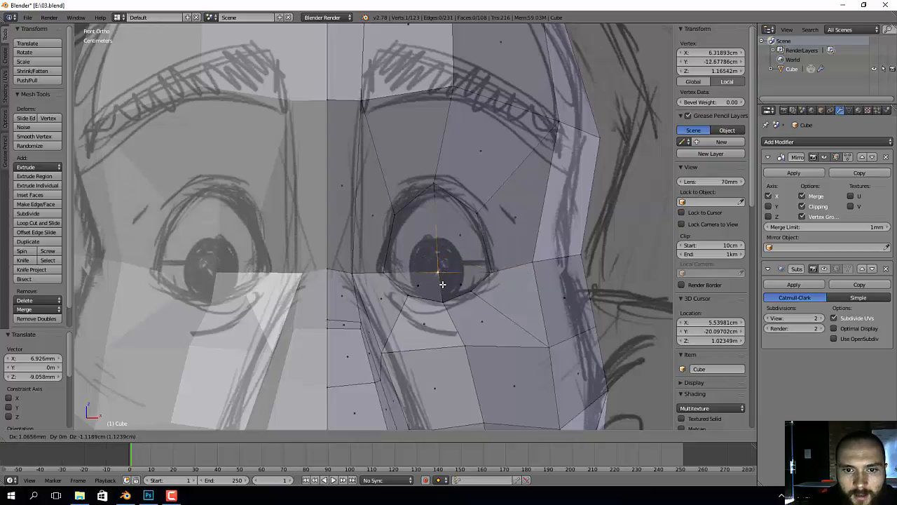
left_click(438, 281)
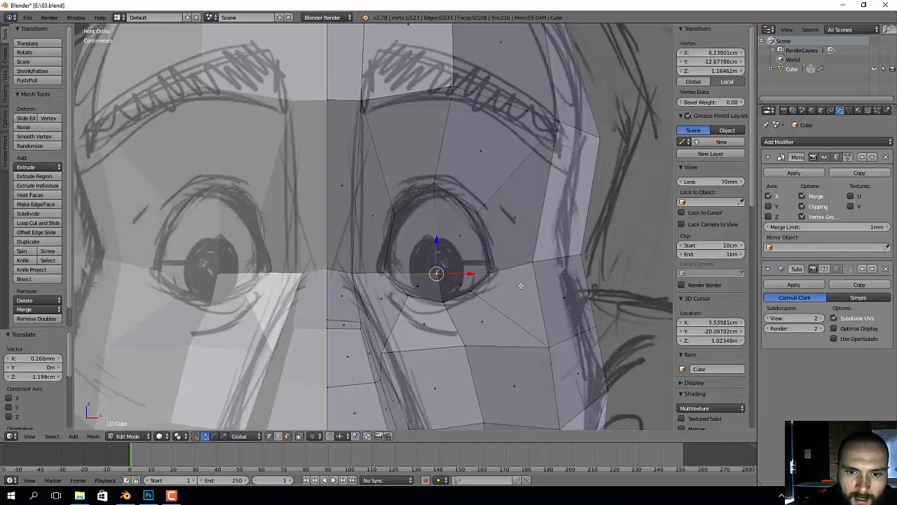
right_click(436, 185)
key("g")
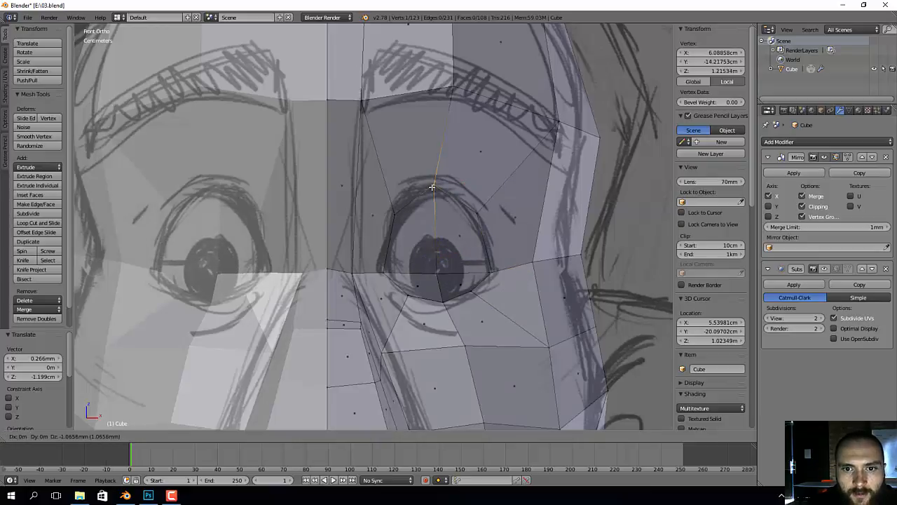
left_click(435, 186)
Step: In the right side view, move the three upper eye vertices back along Y onto the sketched eye, the outer one by about 8 mm
middle_click_drag(534, 295, 446, 297)
key("KP_3")
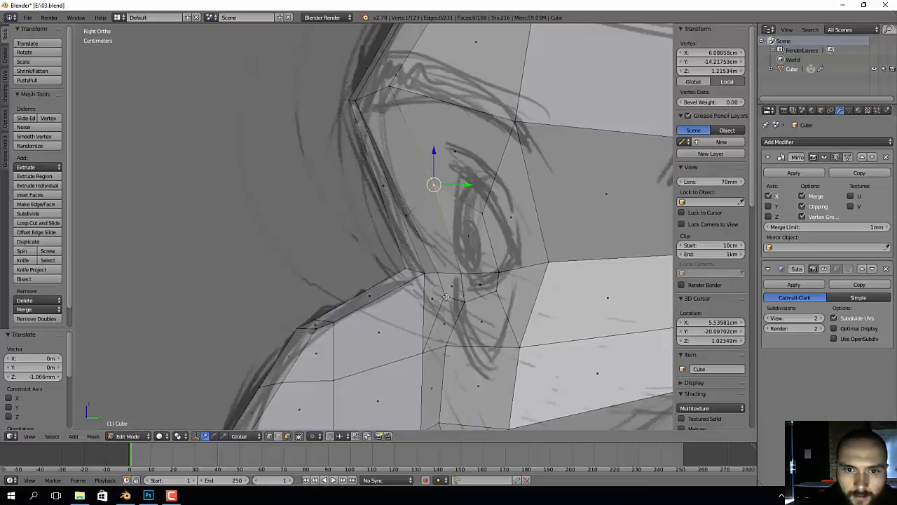
right_click(412, 214)
left_click_drag(434, 216, 503, 213)
right_click(452, 190)
right_click(488, 215)
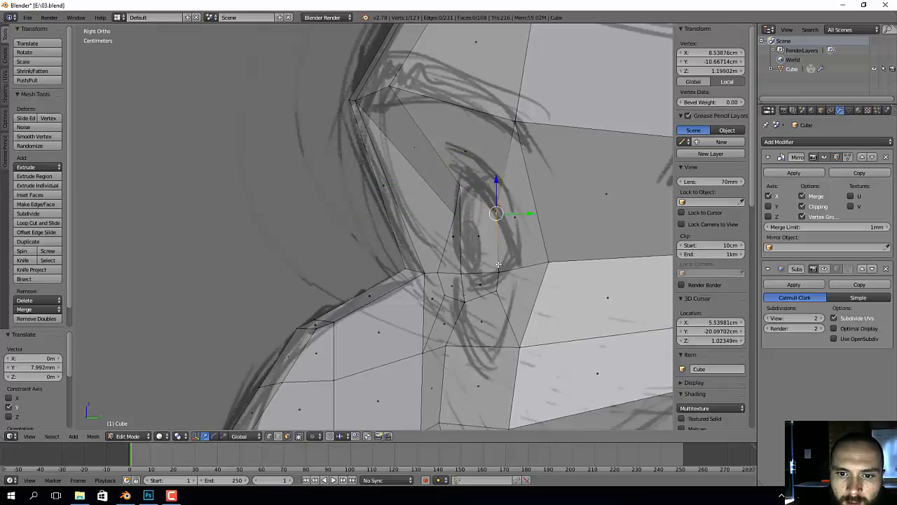
Step: Fit the outer corner, lower outer and bottom eye vertices to the side sketch, finally shifting the outer corner about 1.1 mm in Y and 5.9 mm in Z
right_click(500, 269)
left_click_drag(522, 271, 519, 291)
right_click(497, 292)
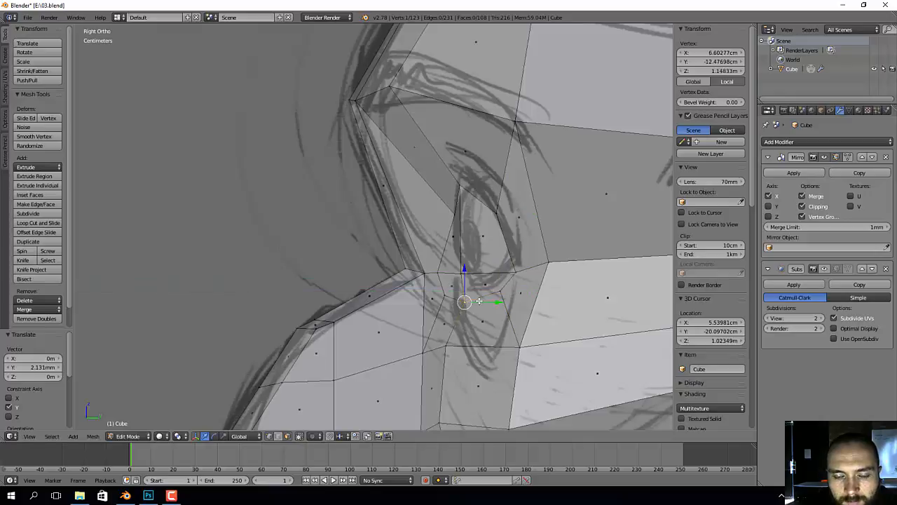
key("a")
right_click(504, 292)
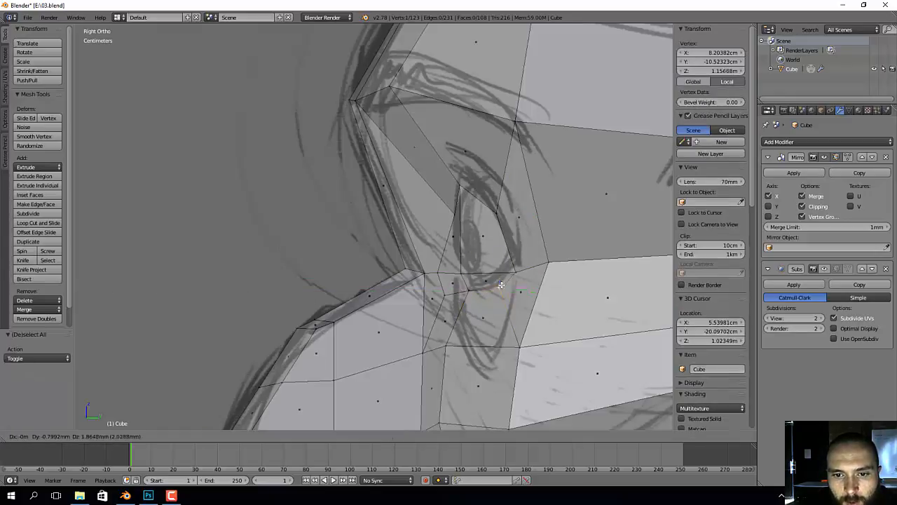
left_click_drag(504, 292, 520, 256)
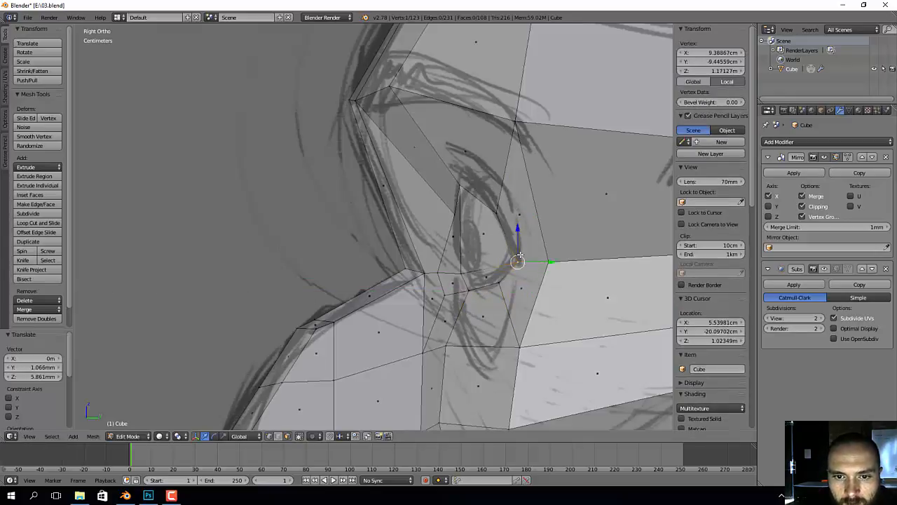
Step: Fit the inner corner, central and lower inner eye vertices to the side sketch, raising them about 7.7, 6.4 and 8 mm in Z respectively
right_click(436, 270)
key("g")
left_click(460, 258)
right_click(459, 273)
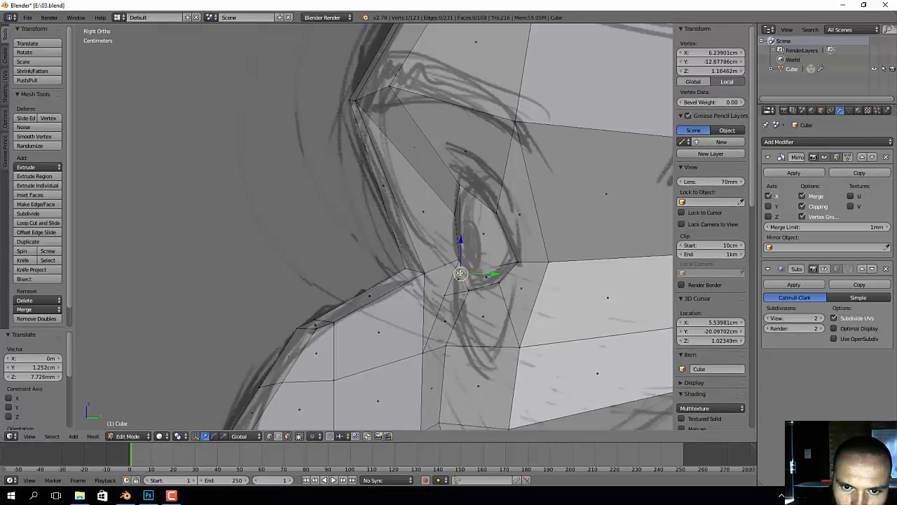
key("g")
left_click(459, 261)
right_click(449, 290)
key("g")
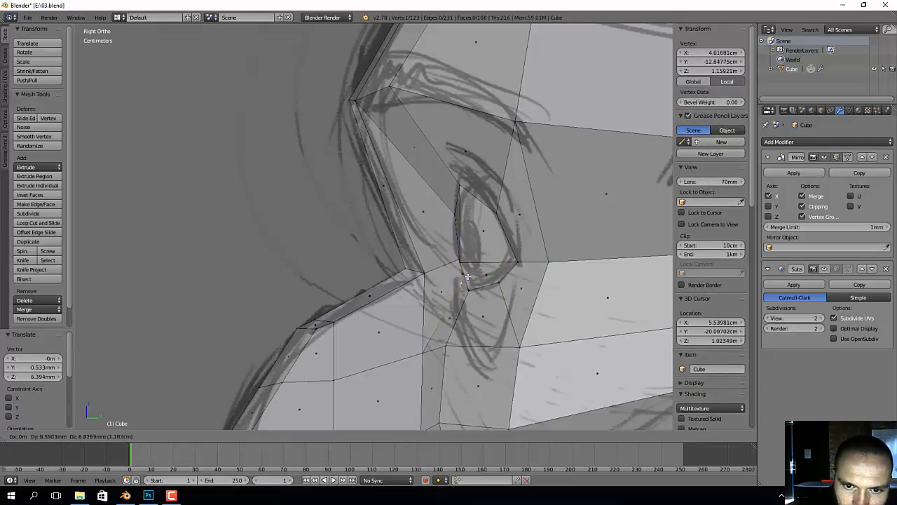
left_click(468, 275)
Step: Examine the reshaped eye area and the whole head from several angles
middle_click_drag(467, 275, 530, 266)
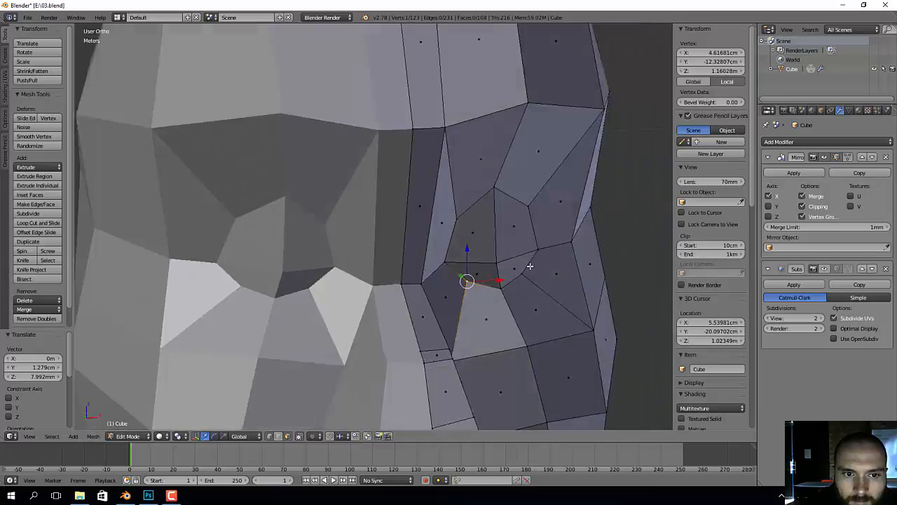
scroll(531, 270, "down", 8)
middle_click_drag(578, 309, 416, 165)
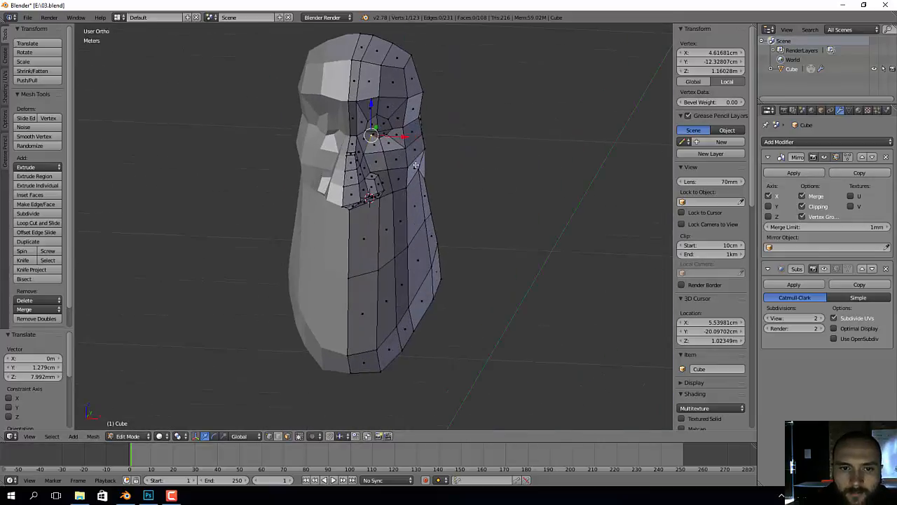
middle_click_drag(408, 131, 499, 190, "shift")
scroll(472, 196, "up", 3)
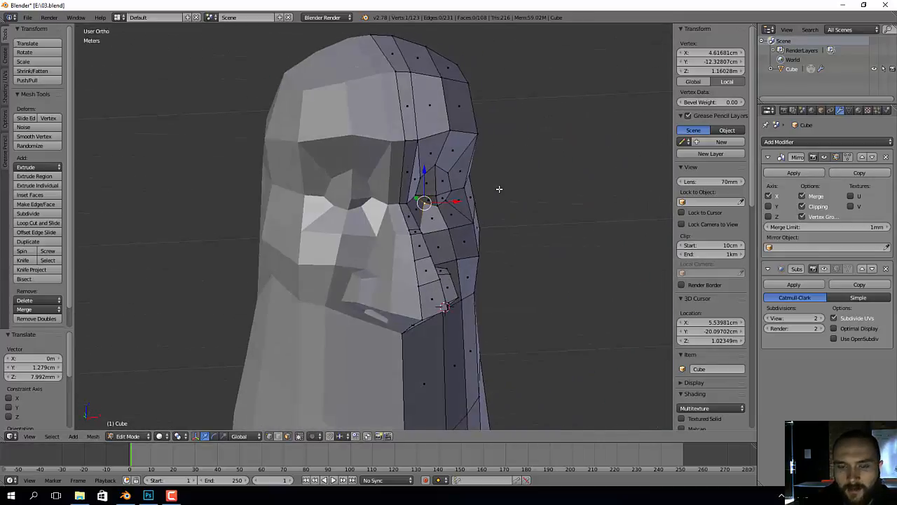
key("KP_5")
middle_click_drag(579, 158, 504, 175)
scroll(505, 176, "up", 3)
middle_click_drag(439, 176, 534, 263)
scroll(466, 175, "down", 5)
Step: In the right side view, lower two cheek vertices on the head's vertical side edge, the upper one by about 13.9 mm in Z
key("KP_3")
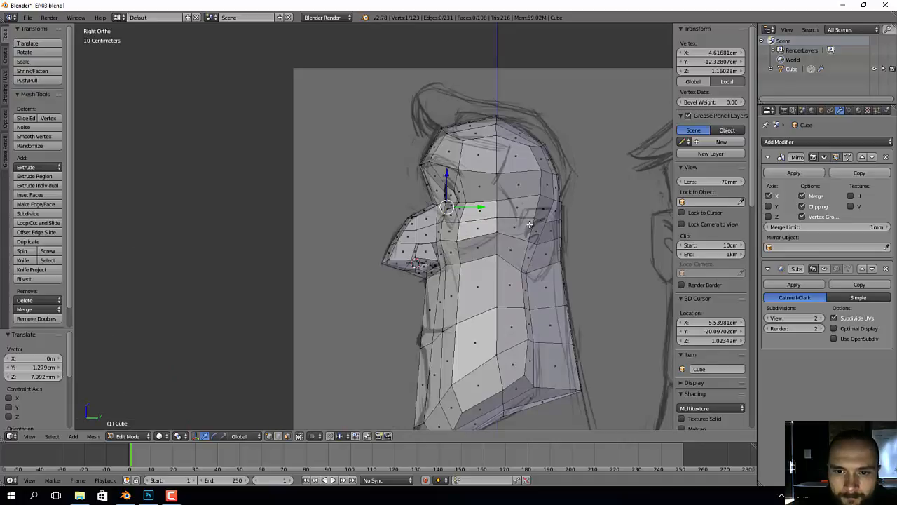
scroll(530, 224, "up", 3)
right_click(464, 269)
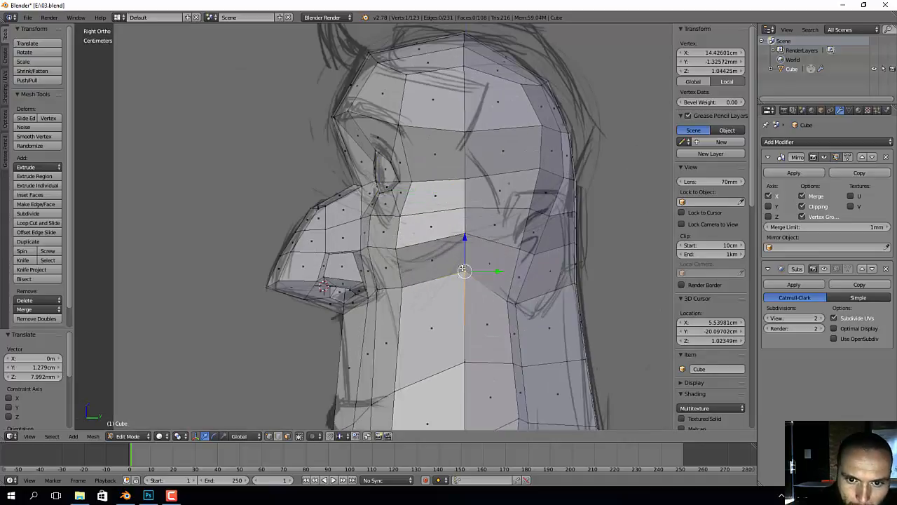
key("g")
left_click(463, 282)
key("g")
left_click(466, 242)
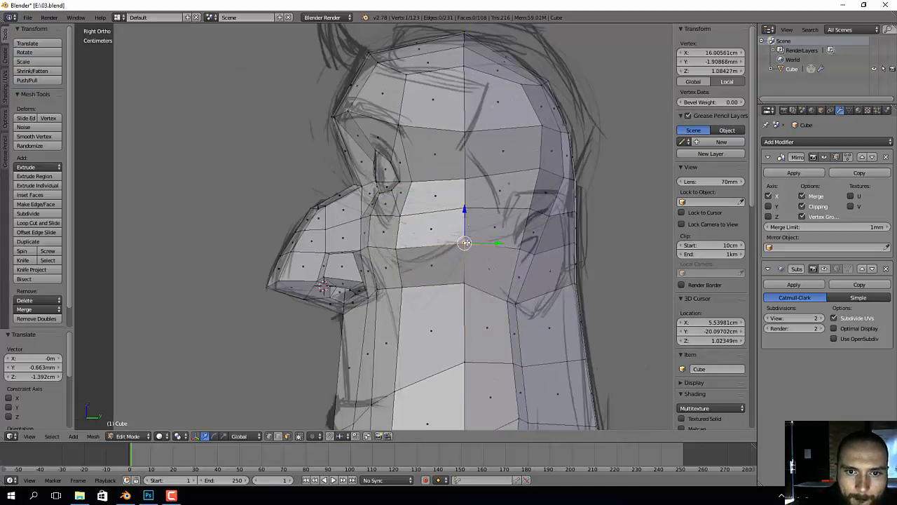
Step: Lower the next vertex up on the head's vertical side edge by about 6 mm along Z
key("a")
right_click(468, 207)
key("g")
key("z")
left_click(468, 212)
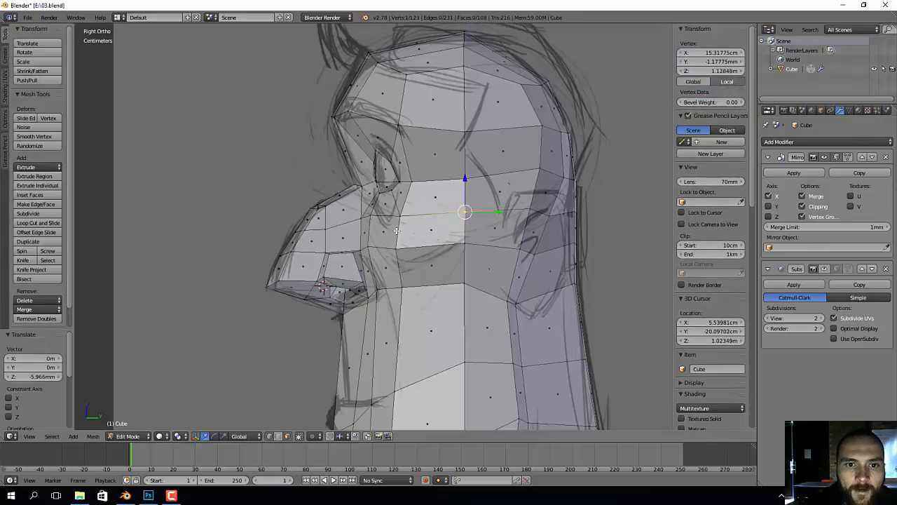
Step: Adjust the vertex beside the nose bridge in the side view, and in the front view move it about -0.8 mm in X and 4.2 mm in Z
mouse_move(361, 234)
middle_mouse_down()
mouse_move(329, 235)
mouse_move(371, 246)
mouse_move(394, 234)
middle_mouse_up()
right_click(369, 241)
key("g")
left_click(373, 234)
key("KP_1")
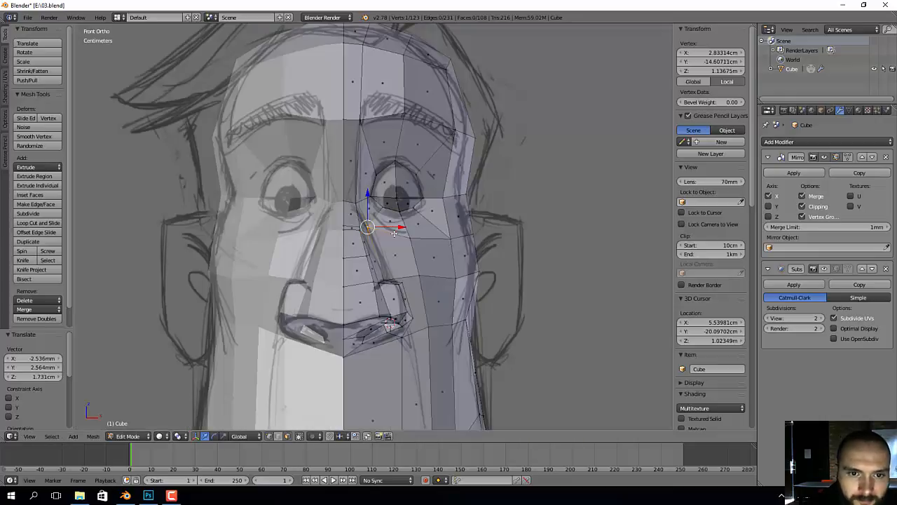
scroll(411, 200, "up", 3)
key("g")
left_click(410, 198)
Step: Slide the outer cheek vertex below the eye upward along its edge with a factor of about 0.491
right_click(471, 252)
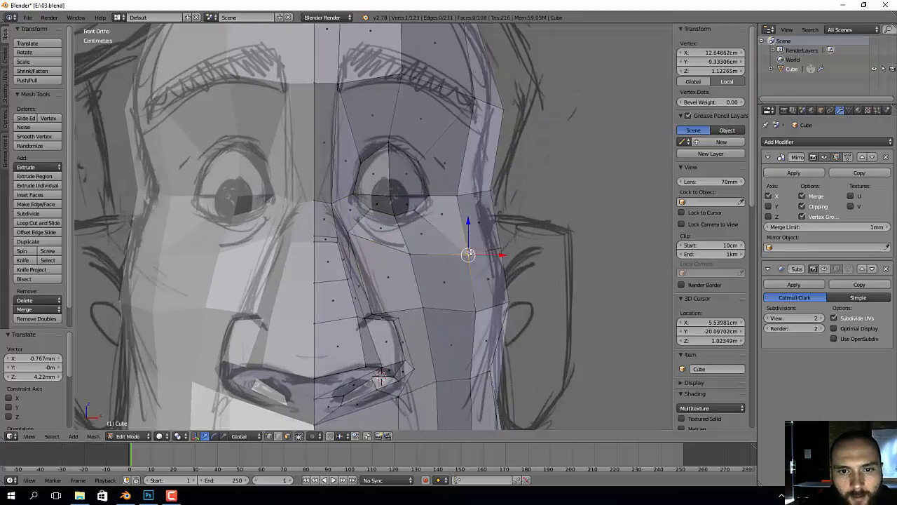
key("shift+v")
left_click(464, 216)
Step: Move the outer brow vertex about -3.8 mm in X and -11.1 mm in Z, and the vertex outside the eye about 5.8 mm in X
right_click(476, 99)
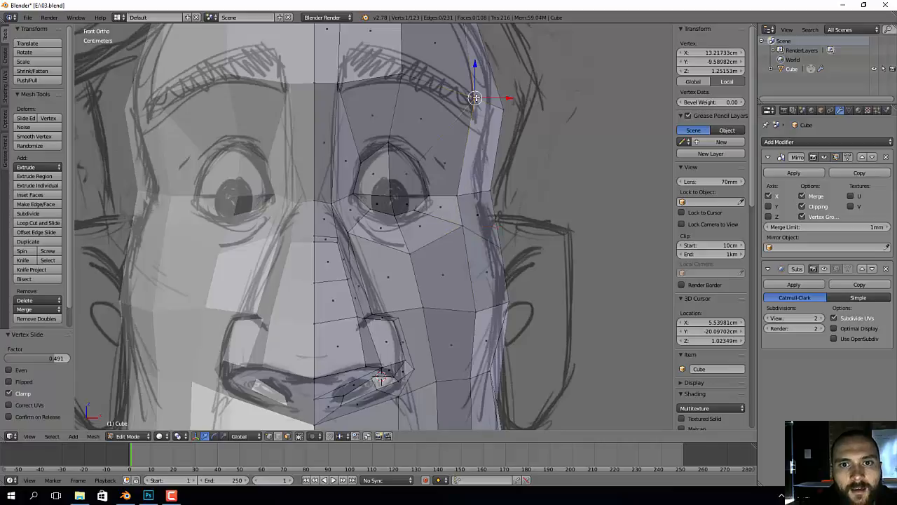
key("g")
left_click(472, 113)
right_click(464, 196)
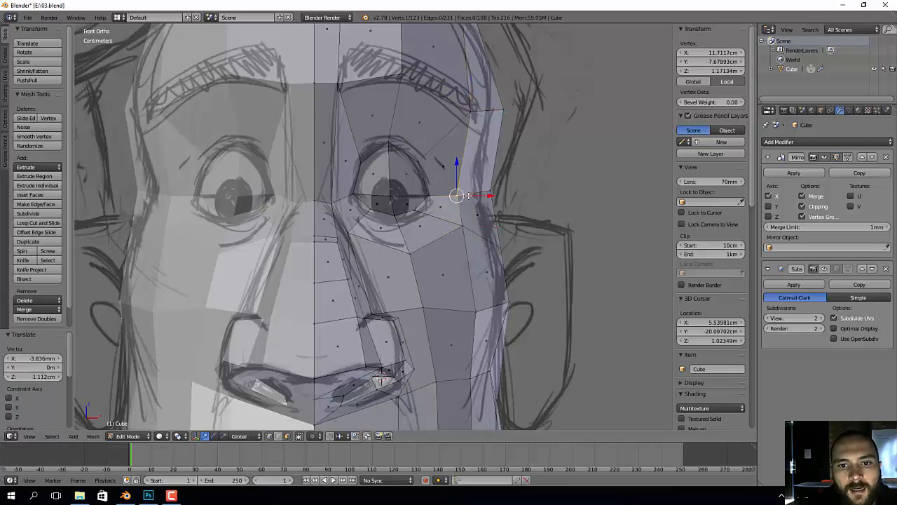
key("g")
left_click(472, 196)
Step: Select the ring of faces around the eye and examine its edge flow from several angles
middle_click_drag(550, 217, 460, 191)
right_click(372, 138, "ctrl+alt")
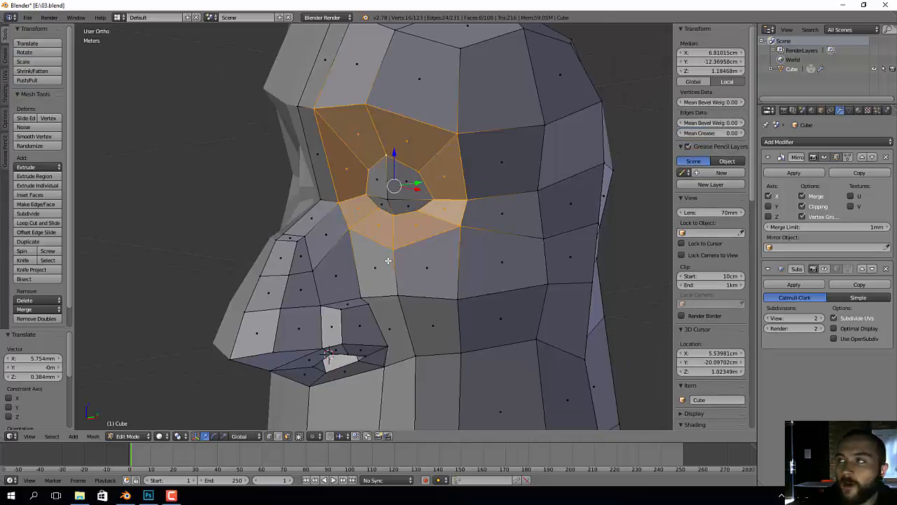
middle_click_drag(396, 233, 367, 146)
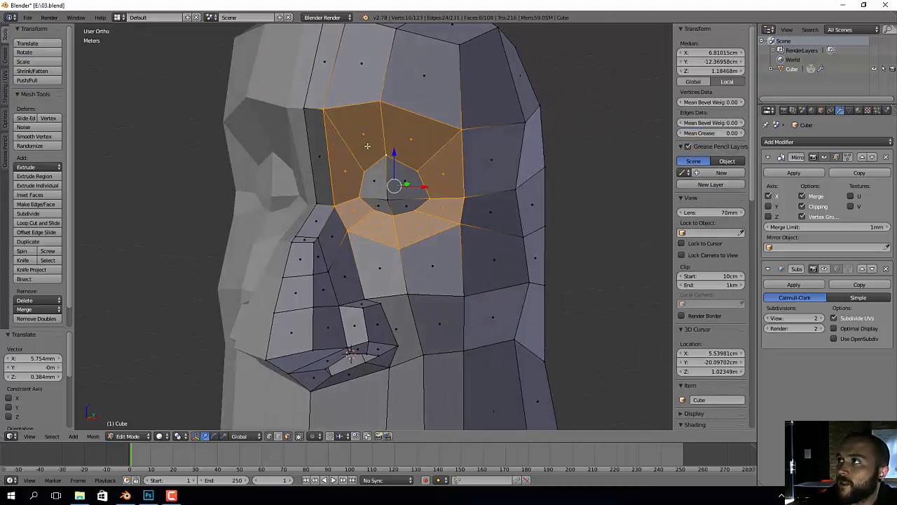
middle_click_drag(411, 185, 396, 186)
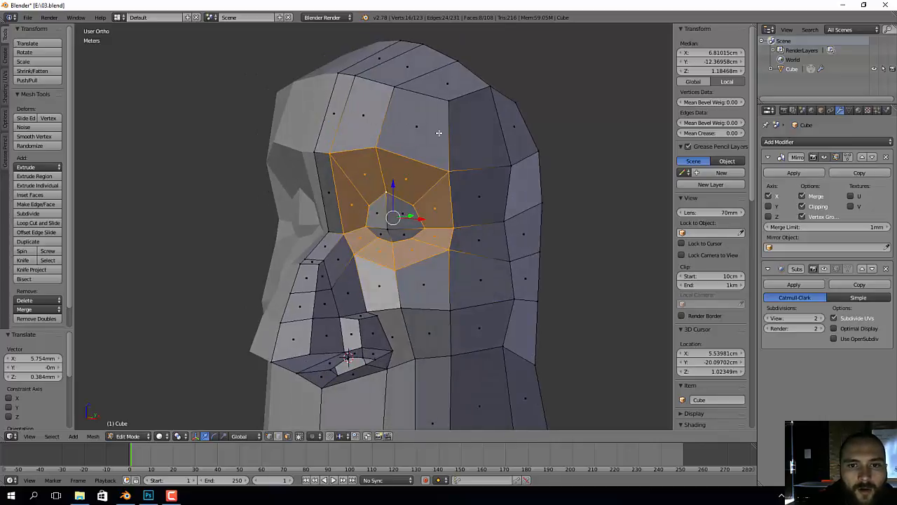
Step: Slide the short edge across the upper nose bridge downward with a factor of about -0.307
middle_click_drag(464, 268, 329, 254)
right_click(313, 250)
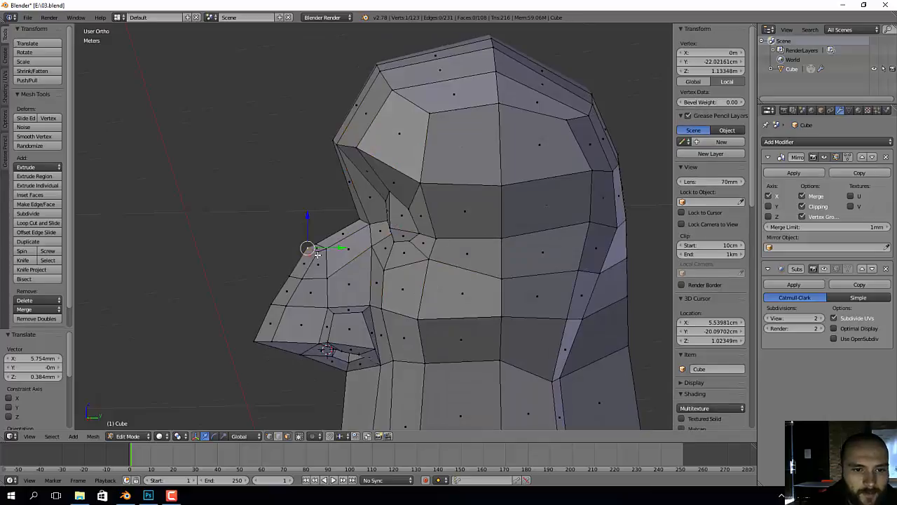
key("g")
key("g")
left_click(316, 259)
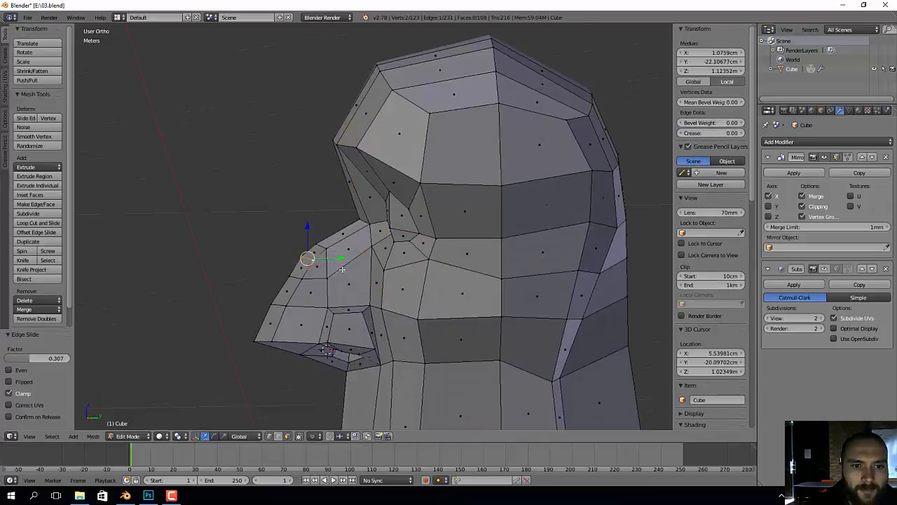
Step: Knife-cut a new edge line across the forehead above the brow, from the mirror centreline to the head's vertical side edge
middle_click_drag(342, 269, 417, 247)
key("k")
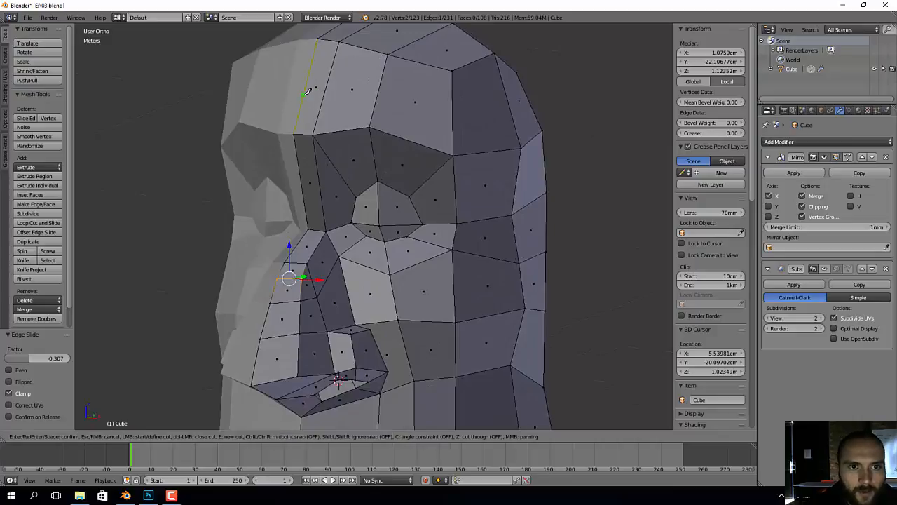
left_click(452, 105)
key("Return")
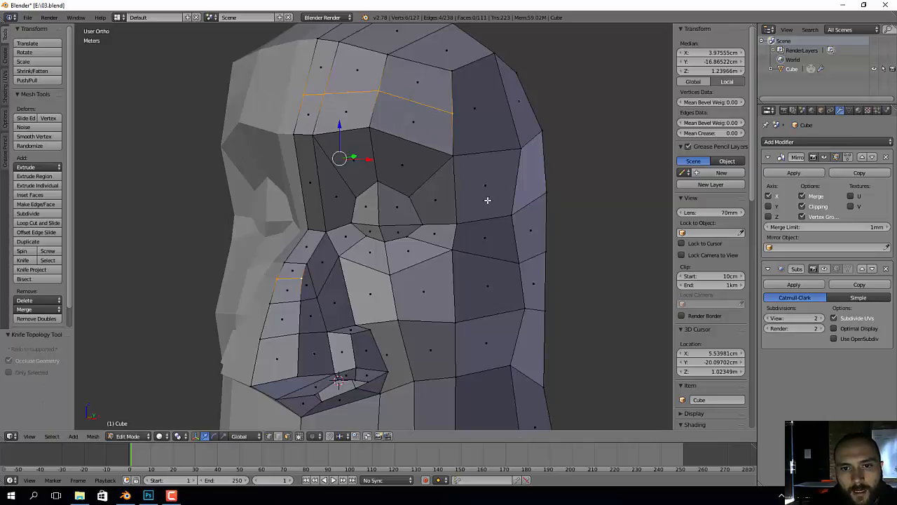
Step: Knife-cut a vertical edge line through the two temple faces just outside the eye area
key("k")
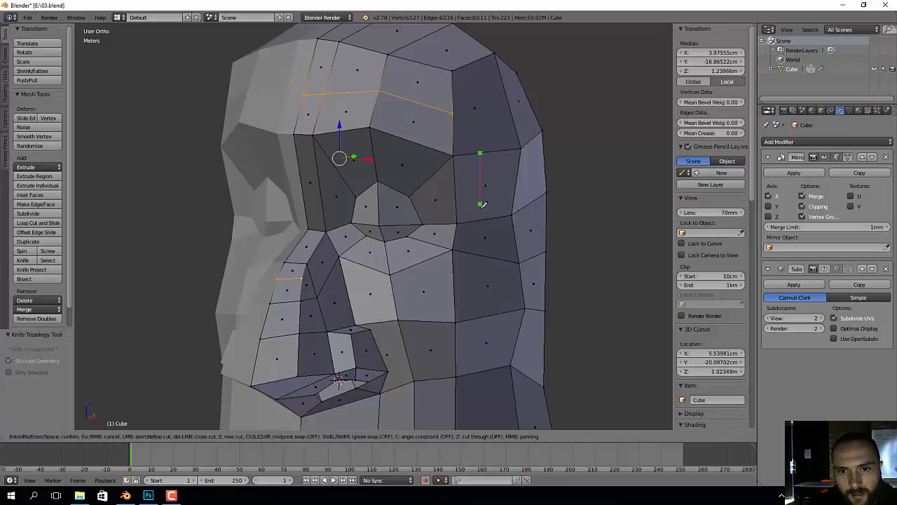
left_click(482, 247)
key("Return")
Step: Knife-cut a new edge line across the upper cheek below the eye, from the head's vertical side edge to the nose side
key("k")
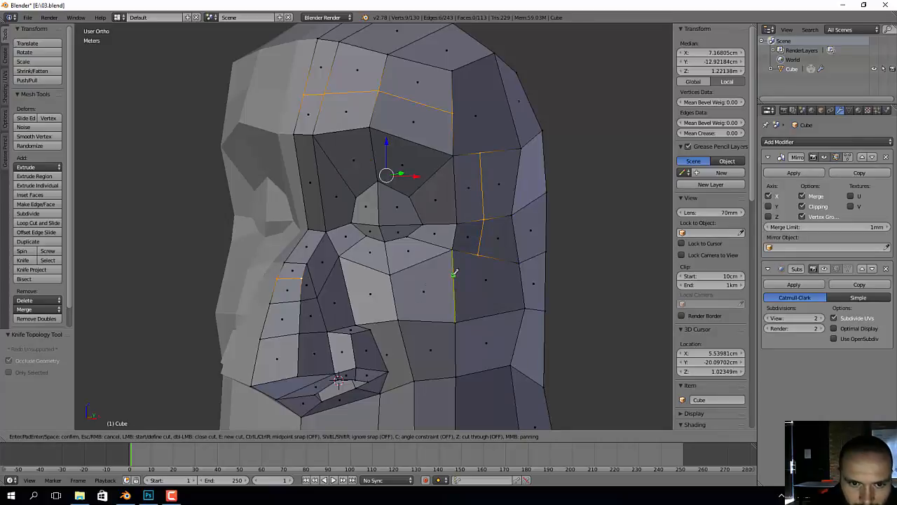
left_click(394, 291)
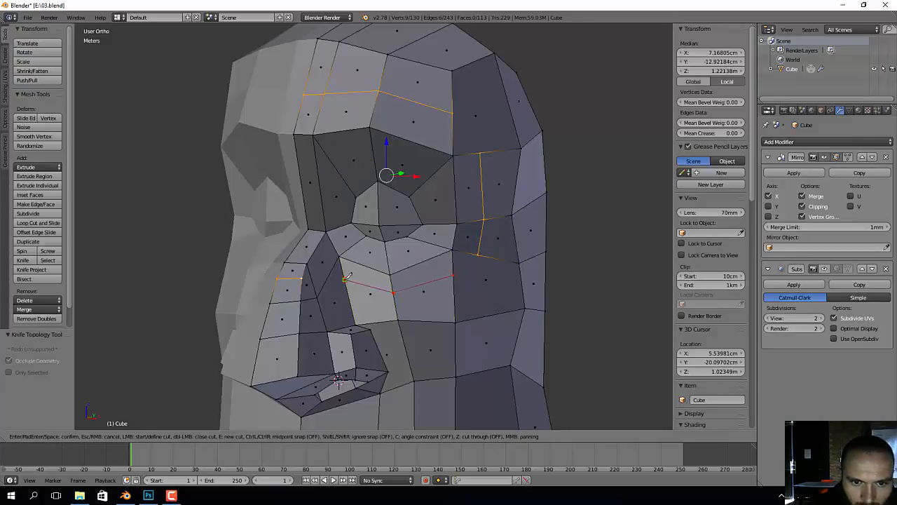
left_click(346, 278)
key("Return")
middle_click_drag(399, 318, 436, 227)
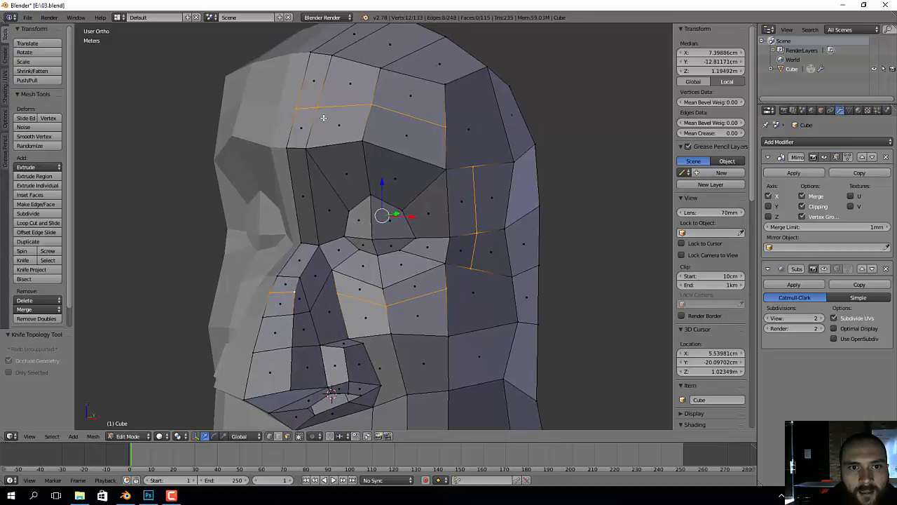
Step: Merge the outer end of the forehead cut with the upper end of the temple cut at their centre and check the face loop
right_click(446, 128)
right_click(473, 167, "shift")
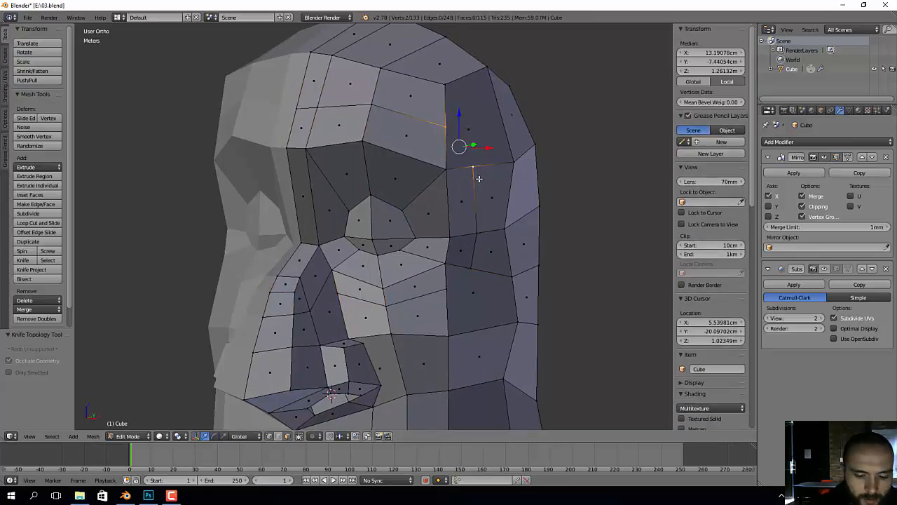
key("alt+m")
left_click(481, 202)
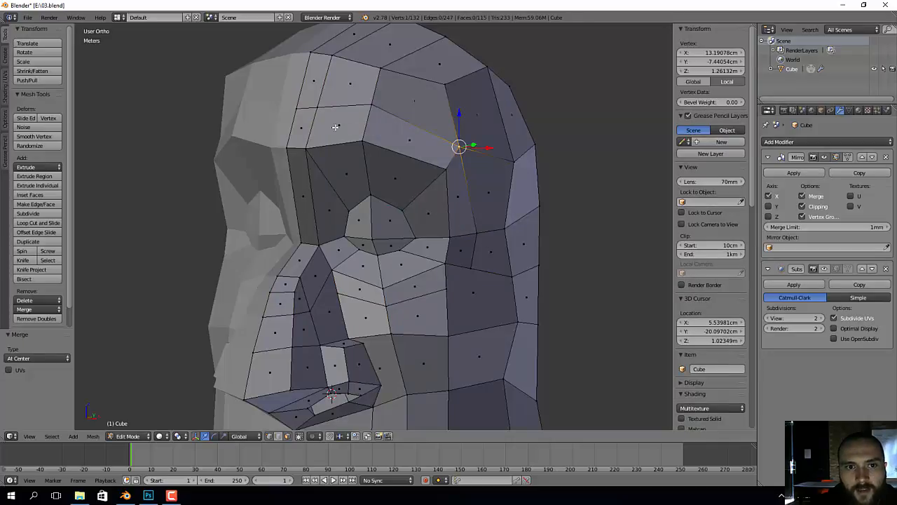
right_click(369, 123, "ctrl+alt")
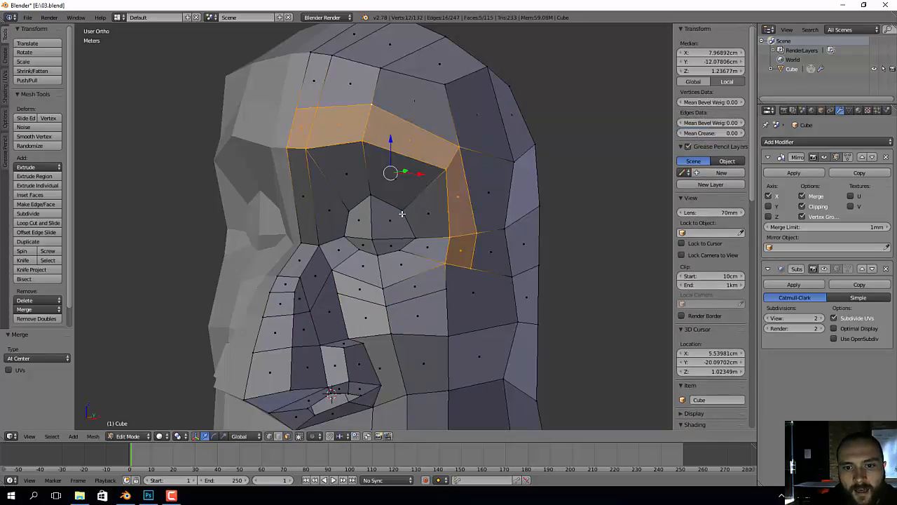
Step: Merge the lower end of the temple cut with the outer end of the cheek cut at their centre
right_click(473, 269)
right_click(449, 289, "shift")
key("alt+m")
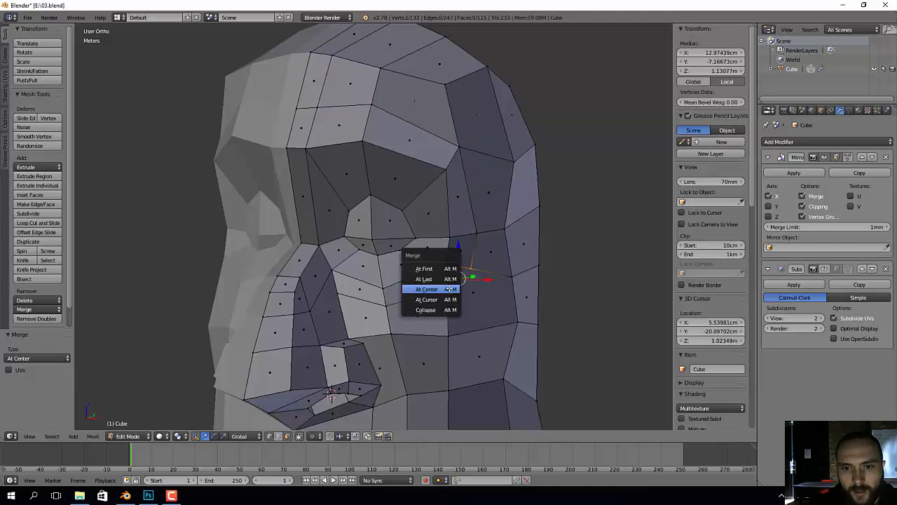
left_click(449, 288)
Step: Move the middle vertex of the cheek cut about 0.7 mm in X, -4.8 mm in Y and -5.4 mm in Z
middle_click_drag(448, 289, 435, 321)
scroll(439, 313, "up", 2)
right_click(368, 321)
key("g")
left_click(421, 335)
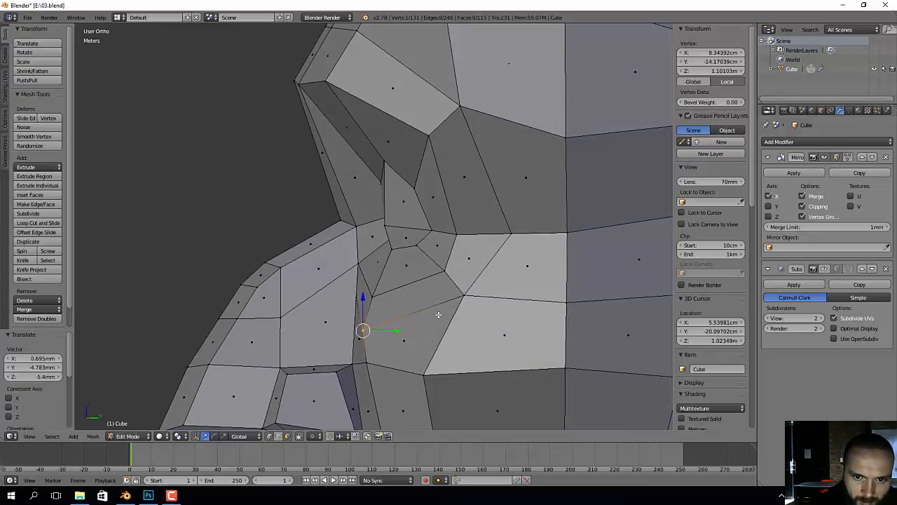
Step: Move the merged outer cheek vertex about -6.1 mm in Y and -8.3 mm in Z, and shift the vertex above it forward toward the eye
right_click(465, 296)
key("g")
left_click(456, 309)
right_click(445, 272)
key("g")
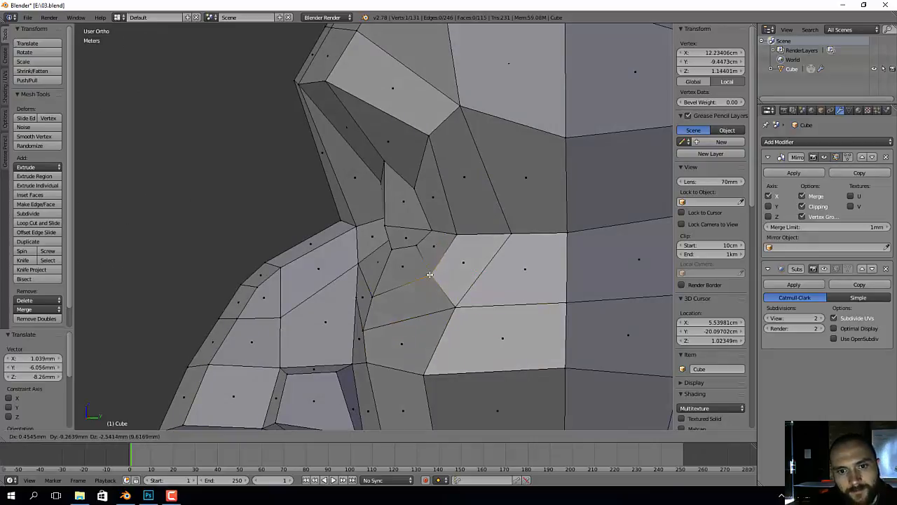
left_click(430, 273)
Step: Slide the cheek vertex below the merged corner backward along its edge with a factor of about 0.159
right_click(424, 374)
key("g")
key("g")
left_click(452, 374)
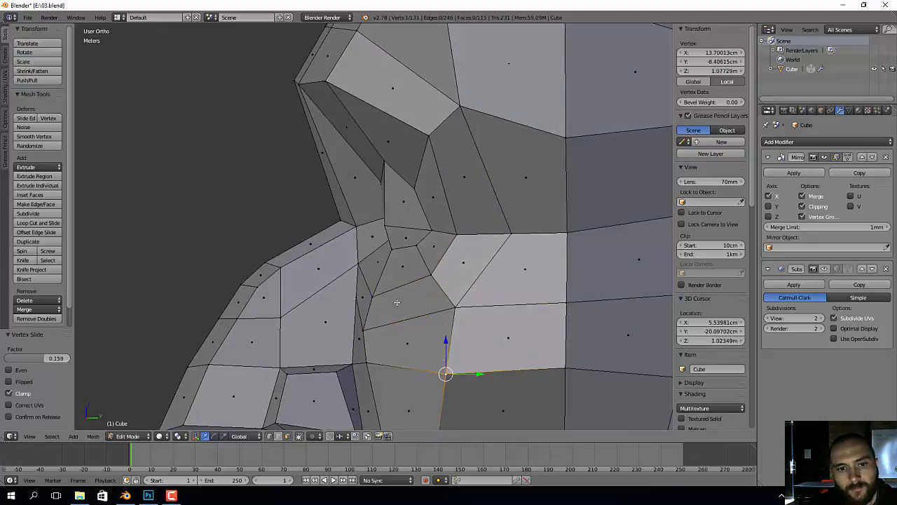
Step: Knife-cut an edge line from the inner end of the cheek cut across the side of the upper nose to the bridge's centreline
middle_click_drag(445, 373, 406, 300)
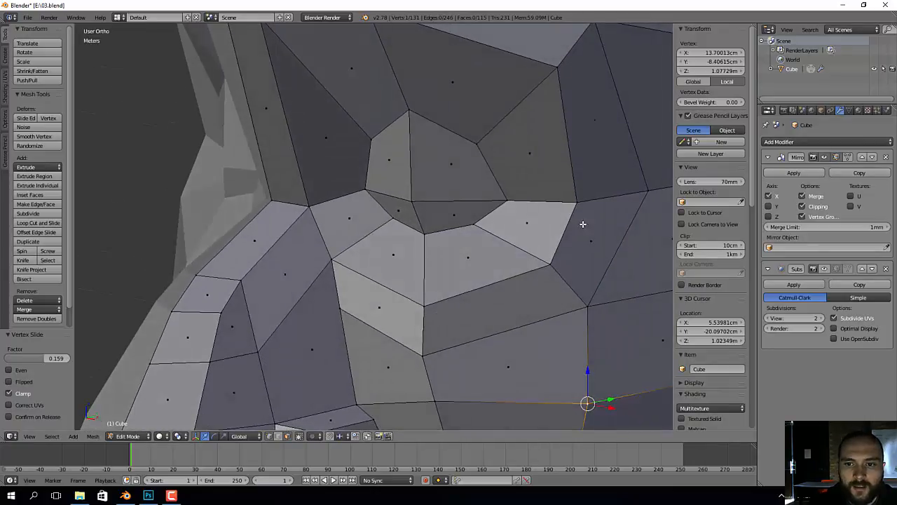
scroll(590, 204, "down", 2)
middle_click_drag(582, 198, 576, 205, "shift")
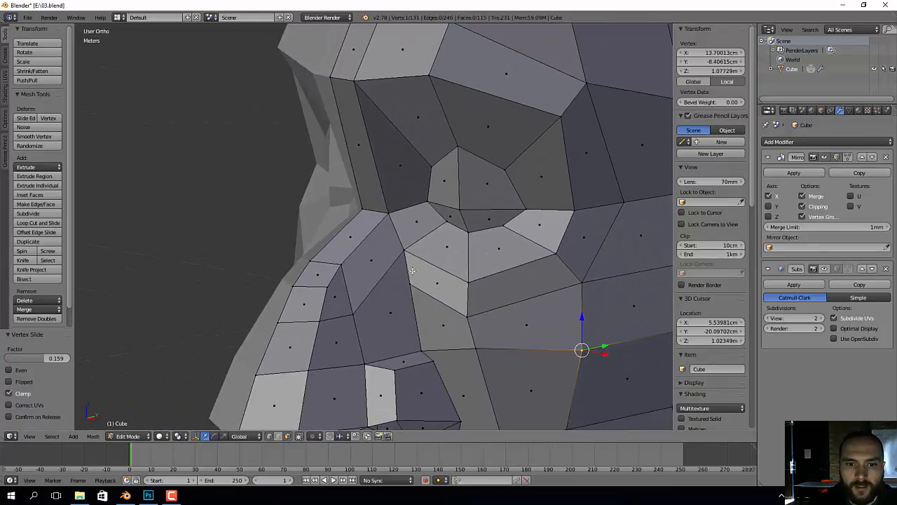
middle_click_drag(342, 210, 379, 233, "shift")
key("k")
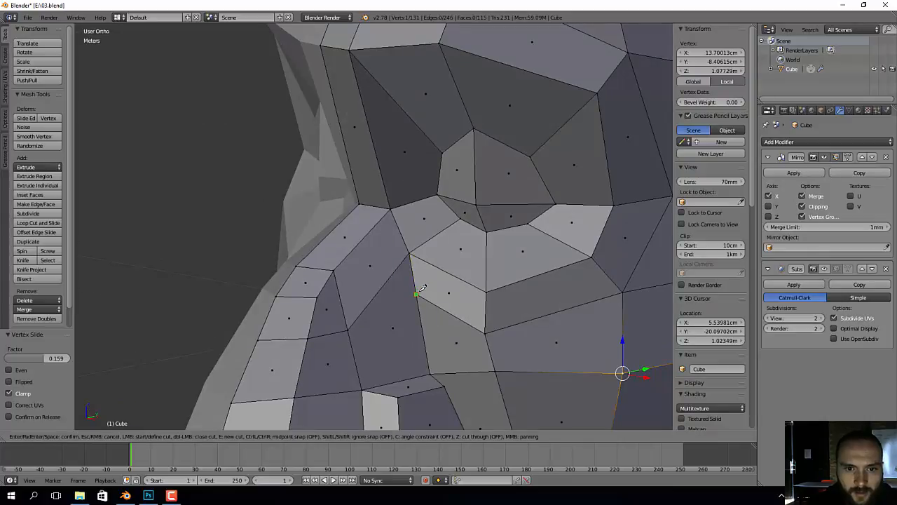
left_click(392, 275)
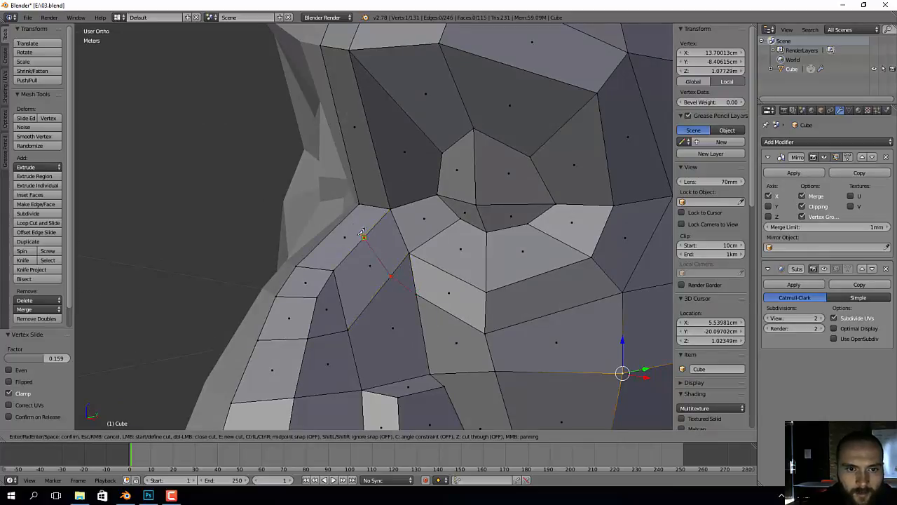
left_click(363, 235)
key("Return")
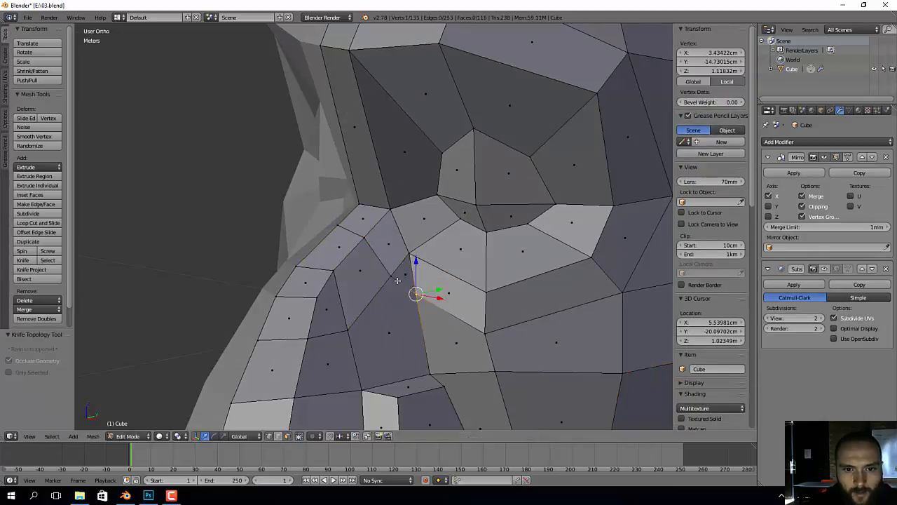
Step: Merge the first two vertices of the nose cut at their centre beside the cheek and clear the selection
left_click(391, 276, "shift")
key("alt+m")
left_click(391, 276)
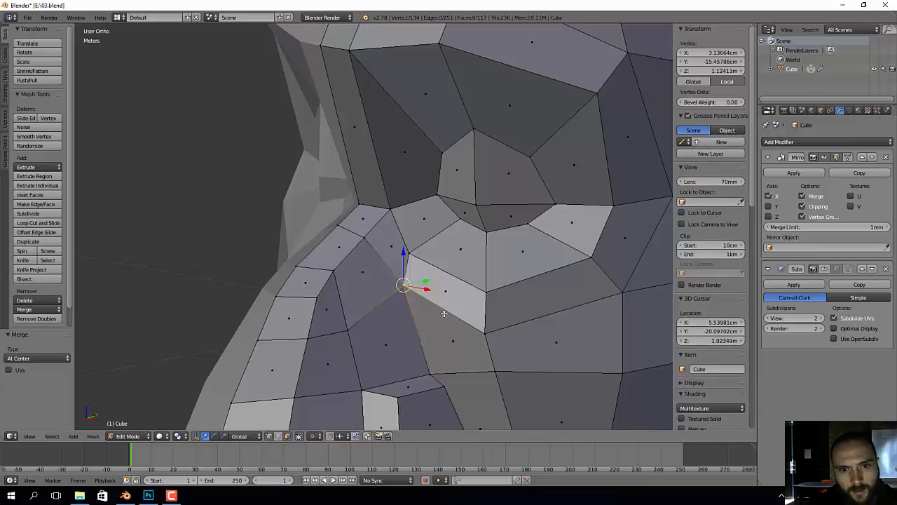
key("a")
scroll(477, 349, "down", 3)
middle_click_drag(484, 344, 483, 260)
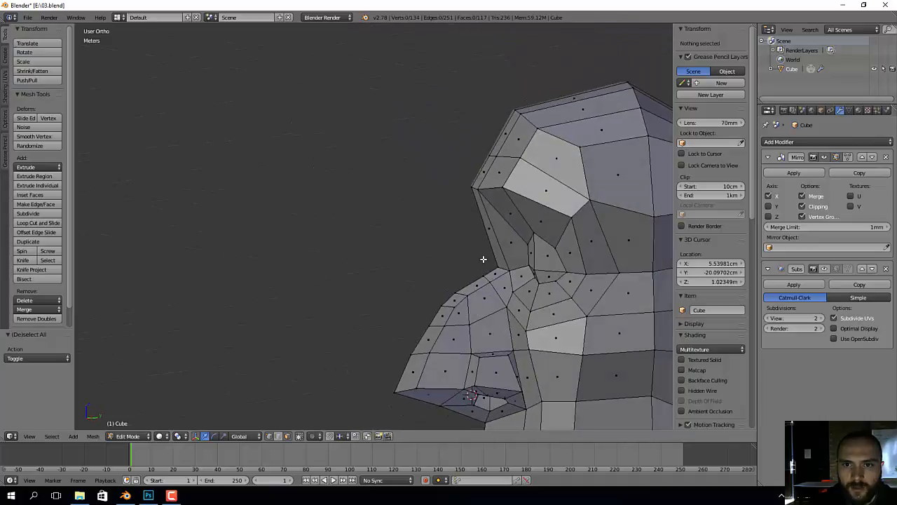
right_click(486, 153)
key("KP_3")
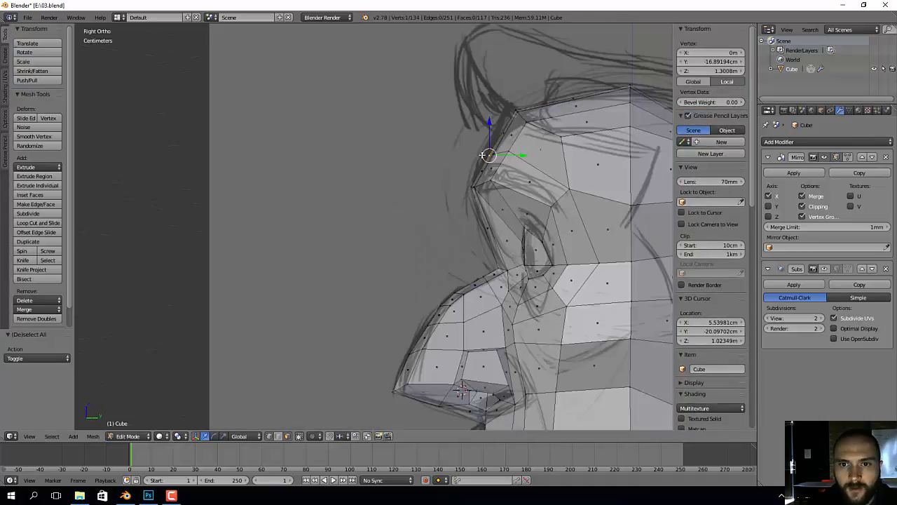
scroll(484, 154, "up", 2)
right_click(534, 146, "shift")
middle_click_drag(534, 146, 465, 156, "shift")
key("g")
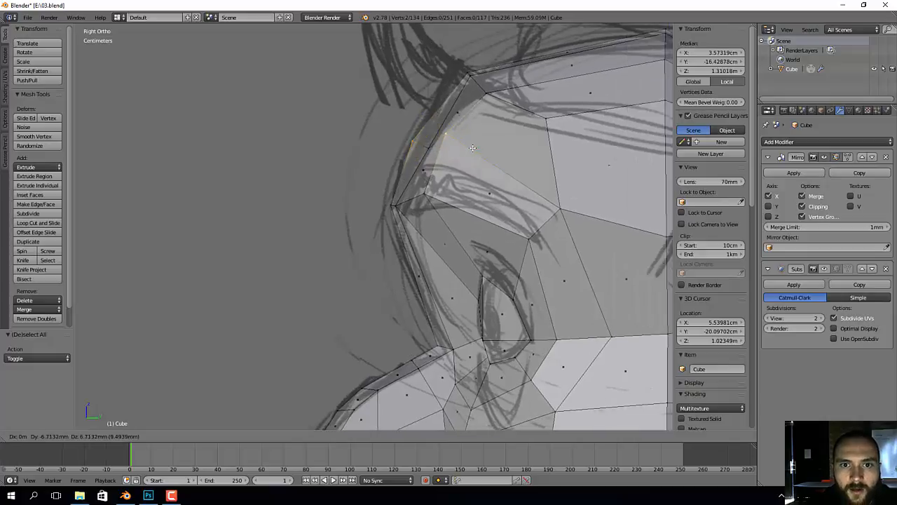
right_click(451, 156)
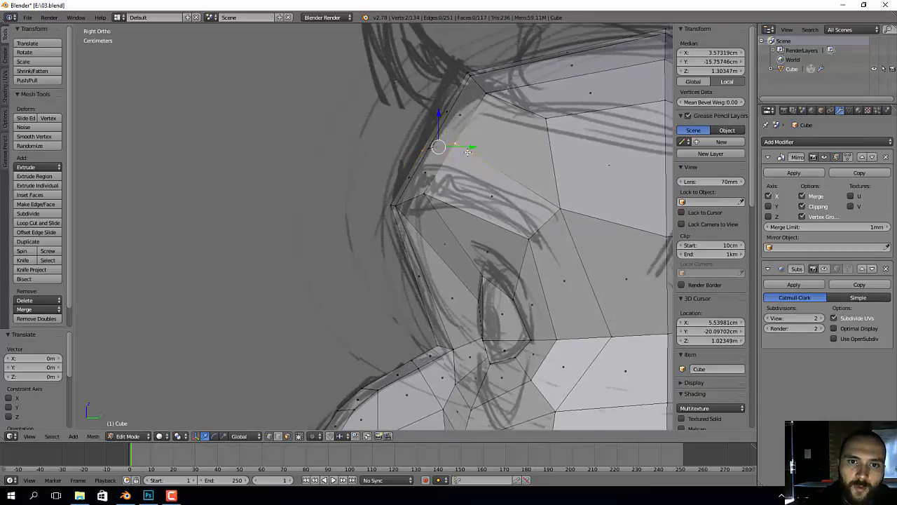
key("a")
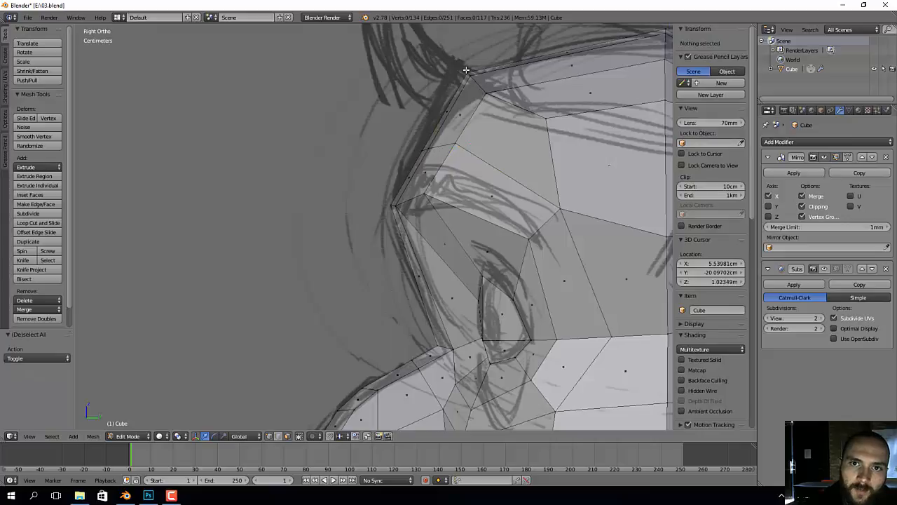
right_click(467, 70)
right_click(485, 93, "shift")
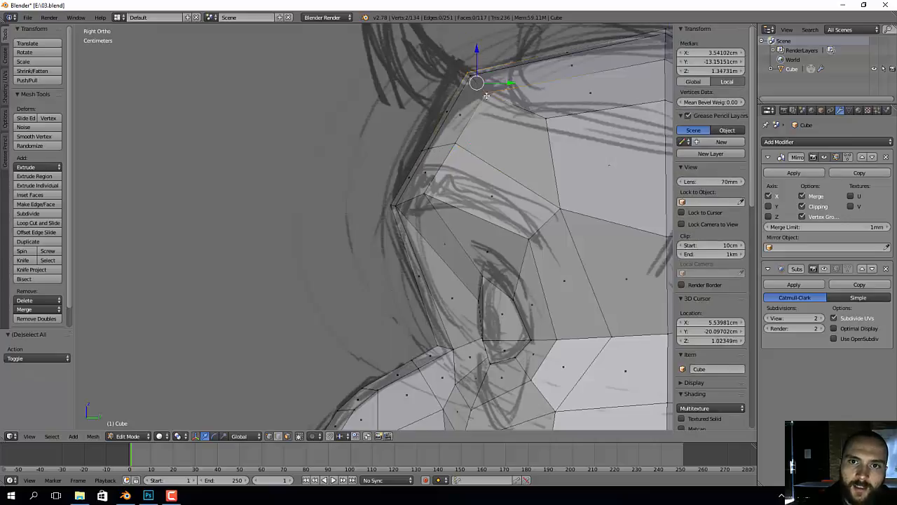
right_click(458, 57)
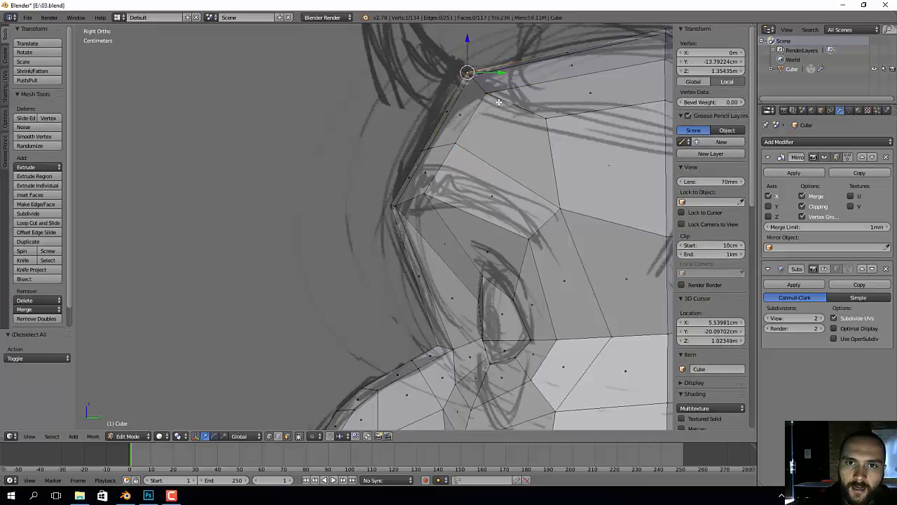
Step: In side view, move the front vertices of the forehead cut about -5.4 mm in Y and 8.6 mm in Z toward the sketch outline
key("b")
left_click_drag(382, 127, 486, 158)
key("shift+3")
right_click(417, 149)
key("b")
left_click_drag(404, 136, 490, 156)
key("g")
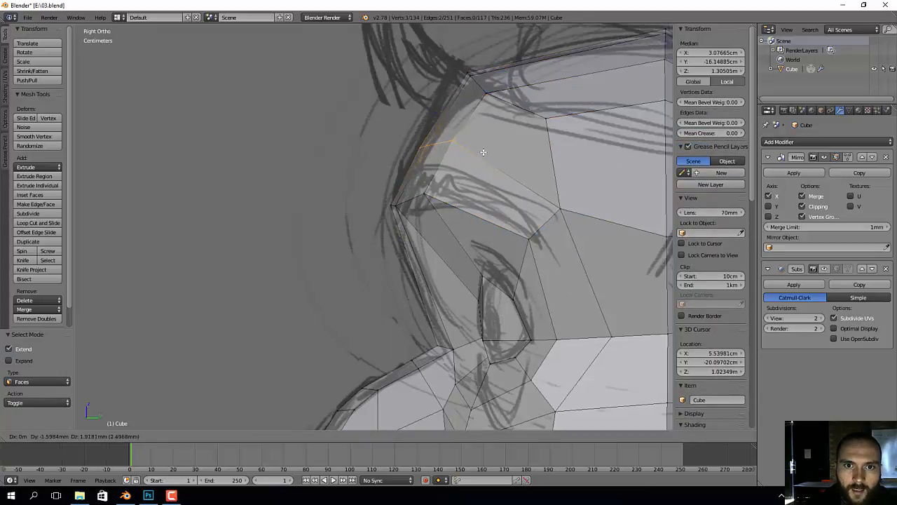
left_click(474, 70)
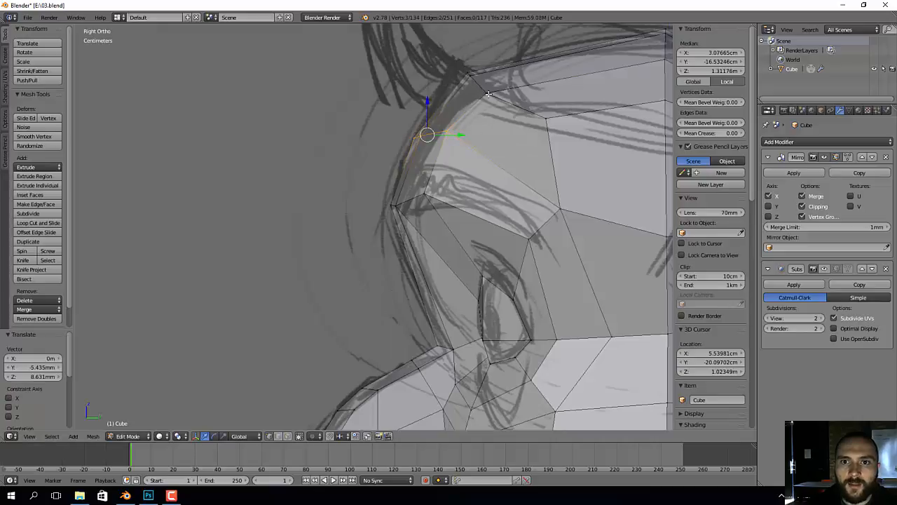
Step: Move the outer hairline vertex at the top of the forehead about 3.5 mm in Y and 1.6 mm in Z
right_click(489, 94)
key("g")
left_click(499, 89)
Step: Rotate the three hairline vertices about 21.96° and move them about 24.3 mm in Y and 9.9 mm in Z
key("b")
left_click_drag(446, 61, 513, 103)
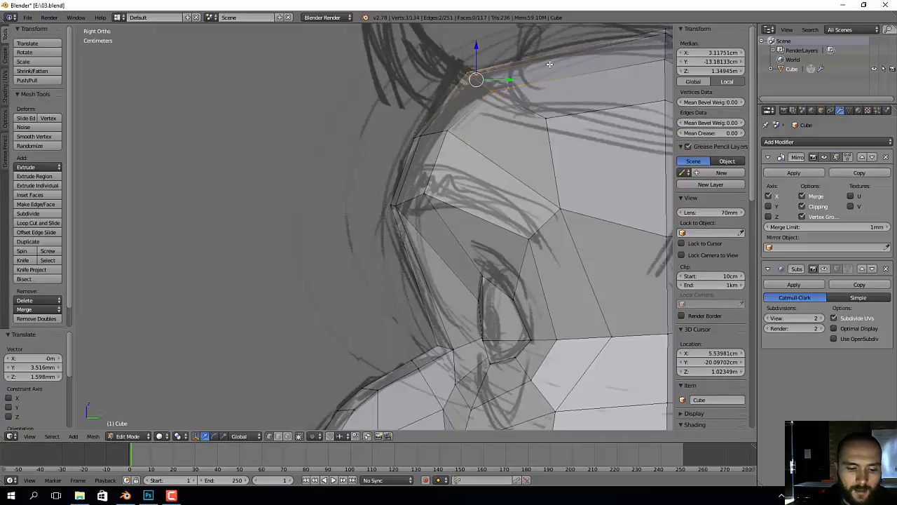
key("r")
left_click(567, 88)
middle_click_drag(566, 88, 476, 120, "shift")
key("g")
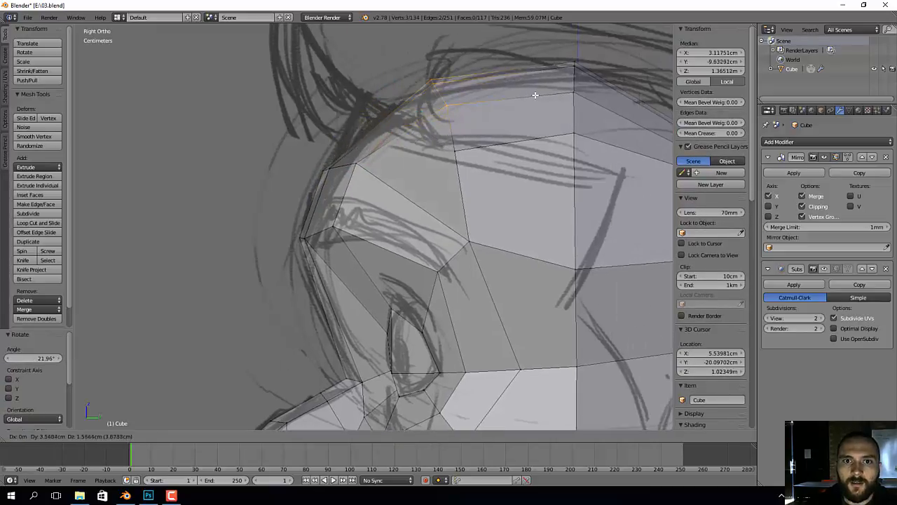
left_click(442, 119)
Step: Raise the forehead vertex beside the centreline about 5.4 mm in Y and 9.9 mm in Z, and the centreline one about 4.8 mm and 12.8 mm
right_click(330, 168)
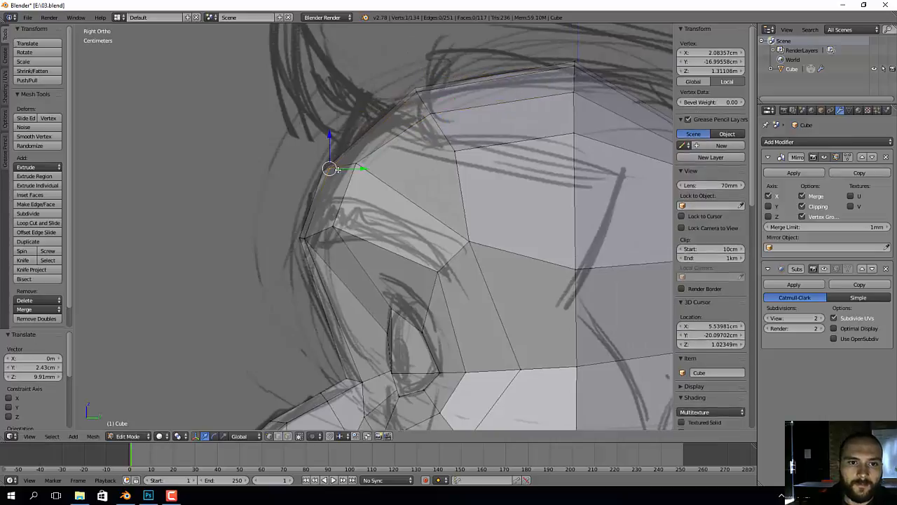
key("g")
left_click(344, 153)
right_click(321, 172)
key("g")
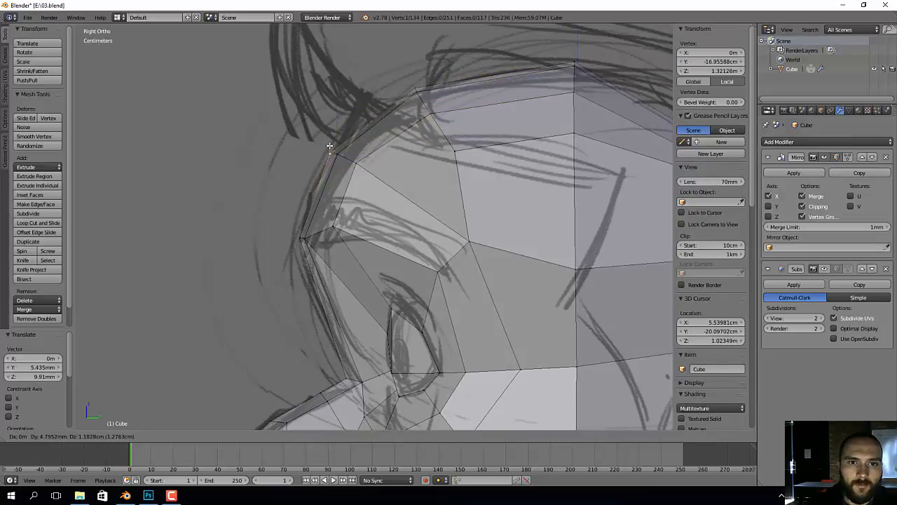
left_click(328, 151)
Step: Adjust the outer hairline edge to the sketch and move the centreline hairline vertex about 7.4 mm in Y and 4.6 mm in Z
middle_click_drag(377, 221, 376, 179, "shift")
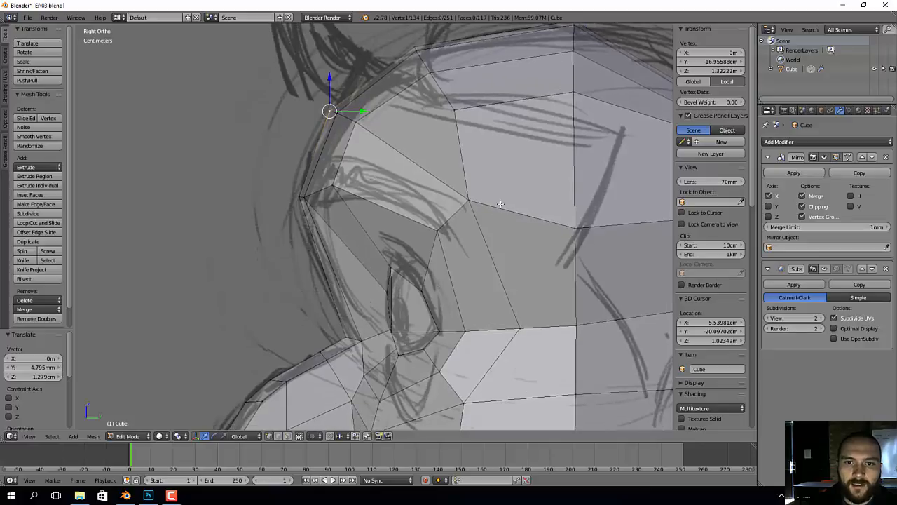
middle_click_drag(610, 121, 588, 133, "shift")
scroll(551, 180, "down", 2)
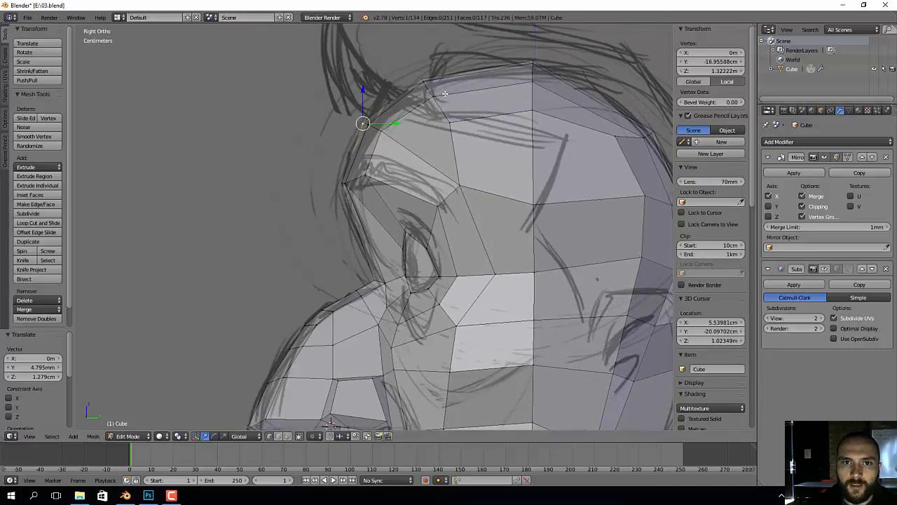
right_click(429, 85)
key("g")
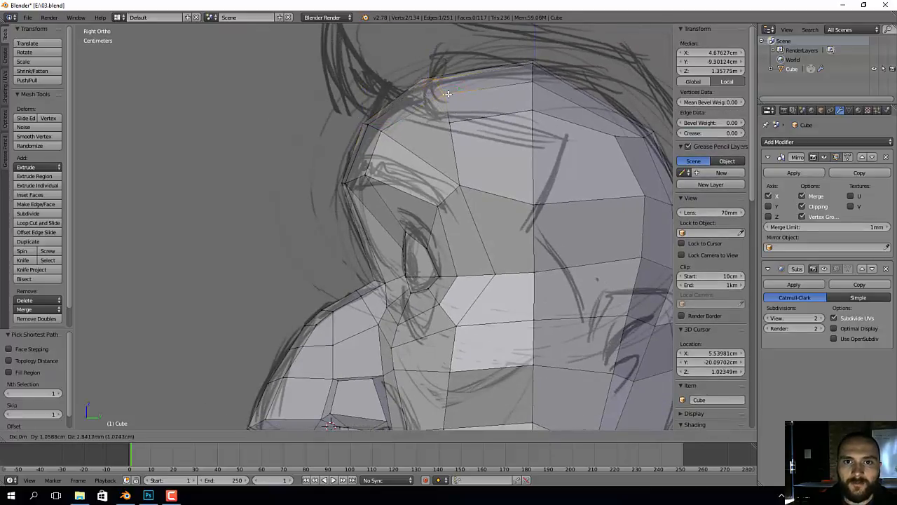
left_click(421, 78)
key("g")
left_click(429, 73)
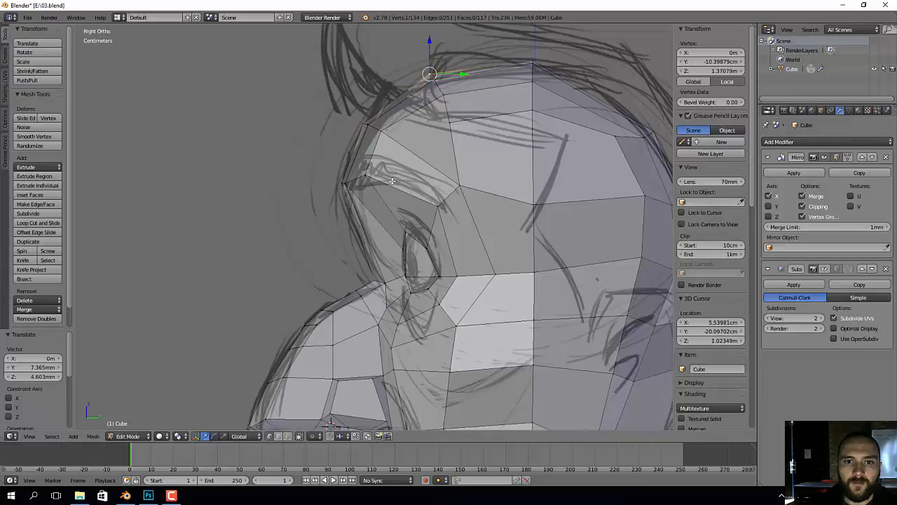
Step: Move the hairline vertex beside the centreline about 2.3 mm in X, -1.4 mm in Y and 4.4 mm in Z
middle_click_drag(393, 181, 478, 219)
middle_click_drag(477, 213, 444, 103)
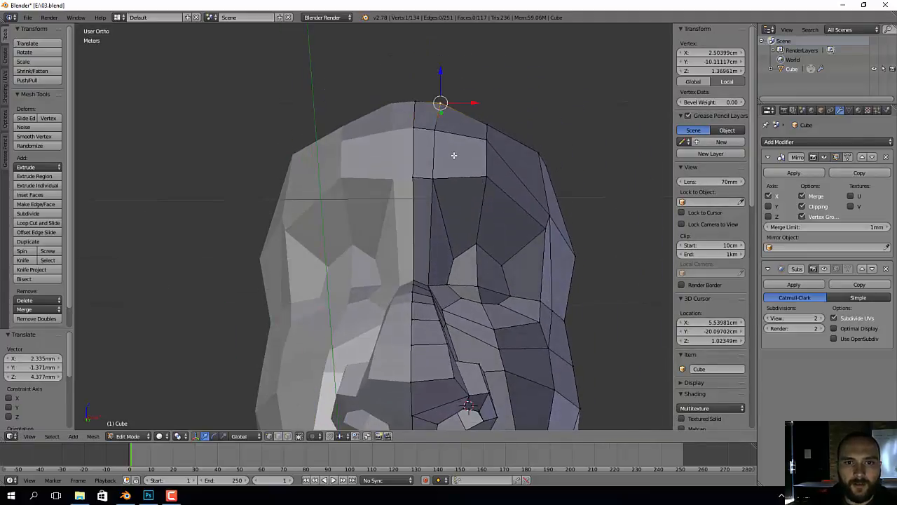
Step: Move the lower brow vertex beside the centreline about 0.8 mm in X and -1.9 mm in Y, and pull the outer one forward
middle_click_drag(453, 150, 443, 189)
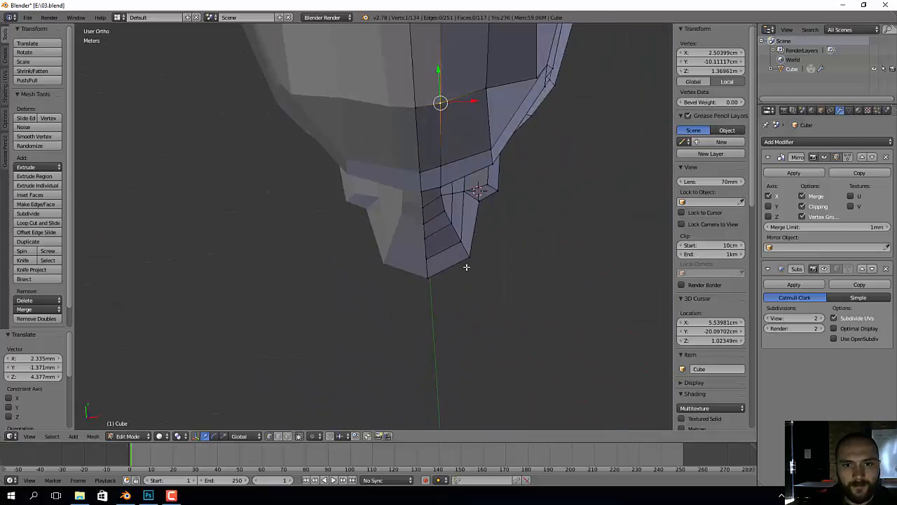
right_click(444, 187)
key("g")
left_click(448, 194)
right_click(493, 162)
key("g")
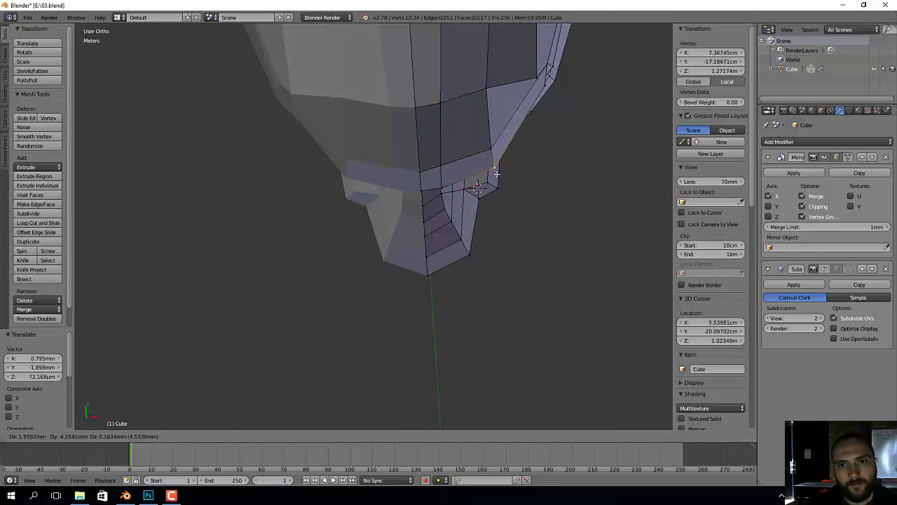
left_click(495, 168)
Step: Move the upper brow vertices about 1.0 and -5.1 mm (outer), 0.3 and -4.6 mm (inner) in X/Y, and the forehead vertex about 1.1 and -4.7 mm
key("g")
left_click(490, 135)
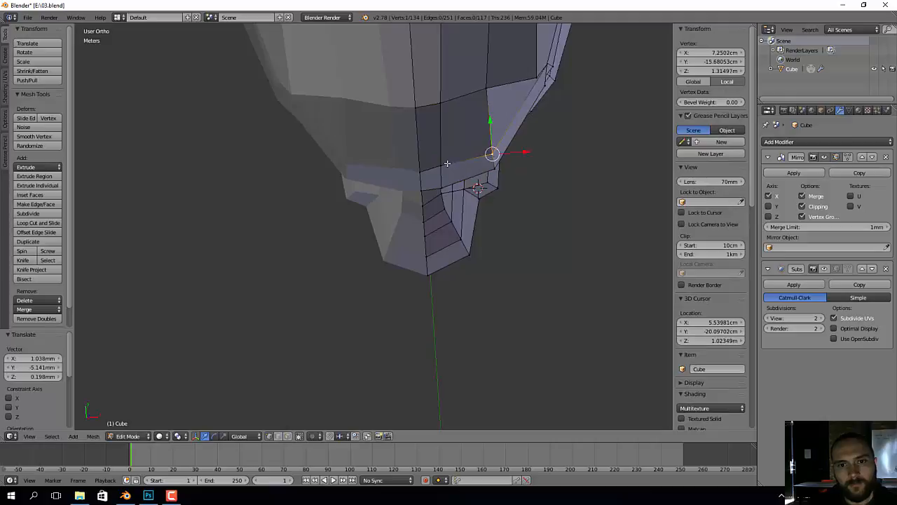
key("g")
left_click(455, 165)
key("g")
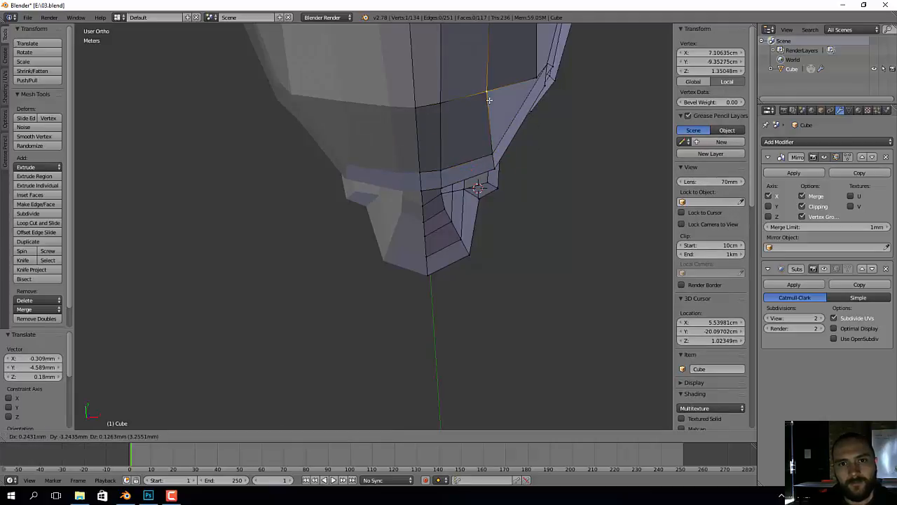
left_click(488, 92)
Step: Reposition the vertex at the side of the forehead to round the transition into the temple
middle_click_drag(597, 124, 460, 69)
right_click(515, 133)
key("g")
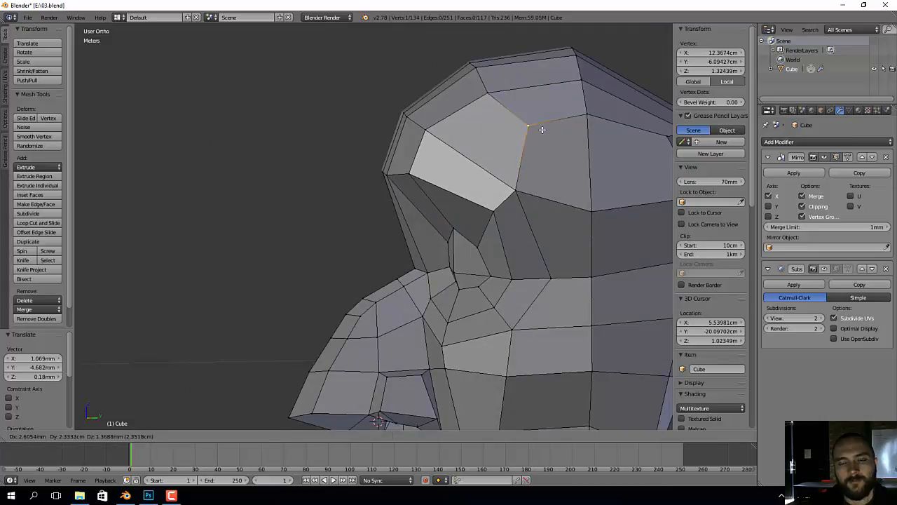
left_click(537, 129)
middle_click_drag(537, 129, 540, 210)
key("g")
left_click(588, 145)
Step: Leave Edit Mode and show the Subdivision Surface result in the viewport to view the smoothed head
key("Tab")
left_click(825, 269)
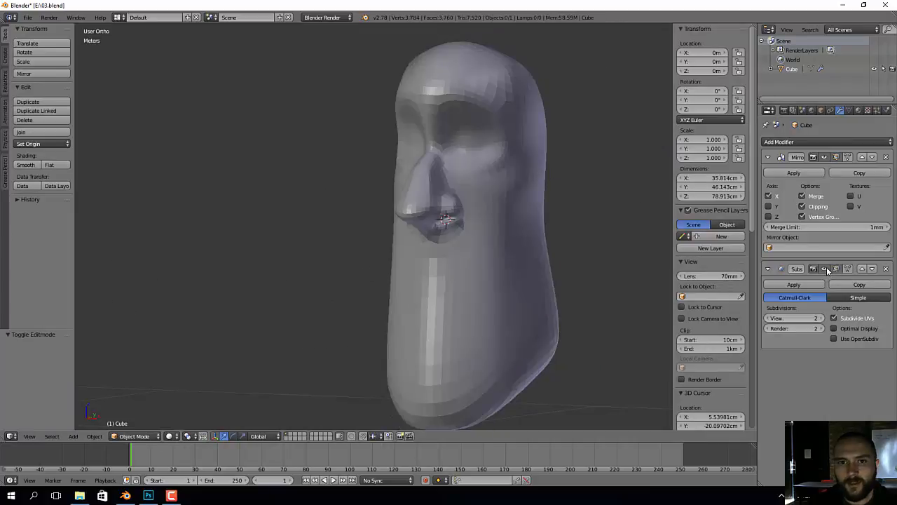
middle_click_drag(456, 244, 542, 250)
scroll(503, 275, "up", 4)
Step: Add a loop cut around the eye opening in Edit Mode and slide it close to the rim
key("Tab")
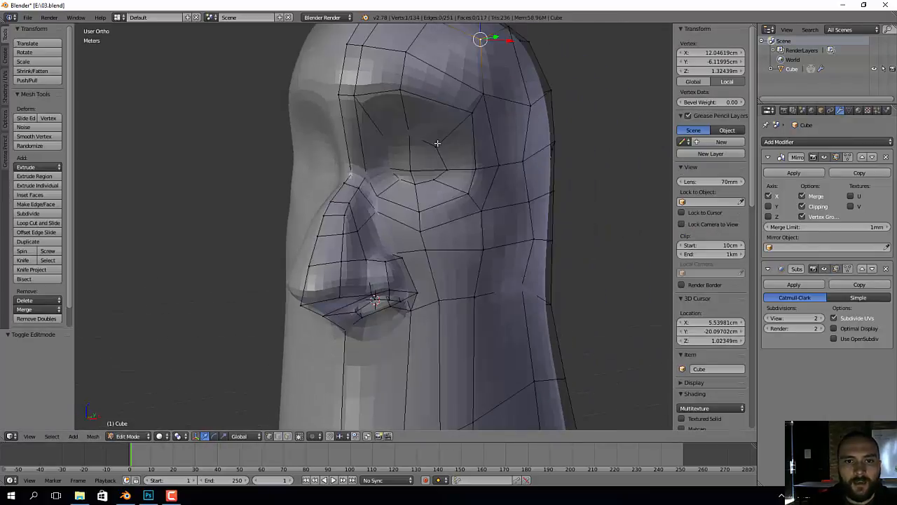
left_click(436, 144, "alt")
key("g")
key("g")
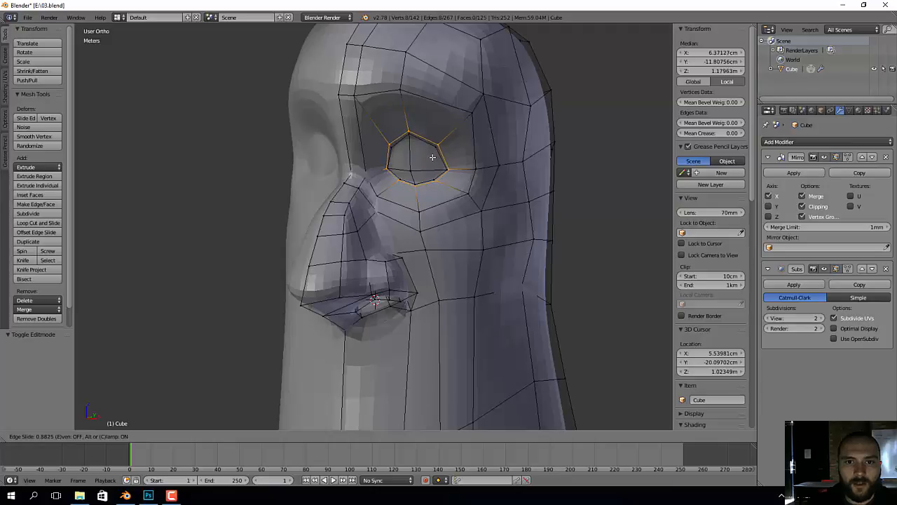
left_click(433, 157)
Step: Add a second loop cut between the eye rim and the socket edge and scale it outward
middle_click_drag(432, 157, 456, 168)
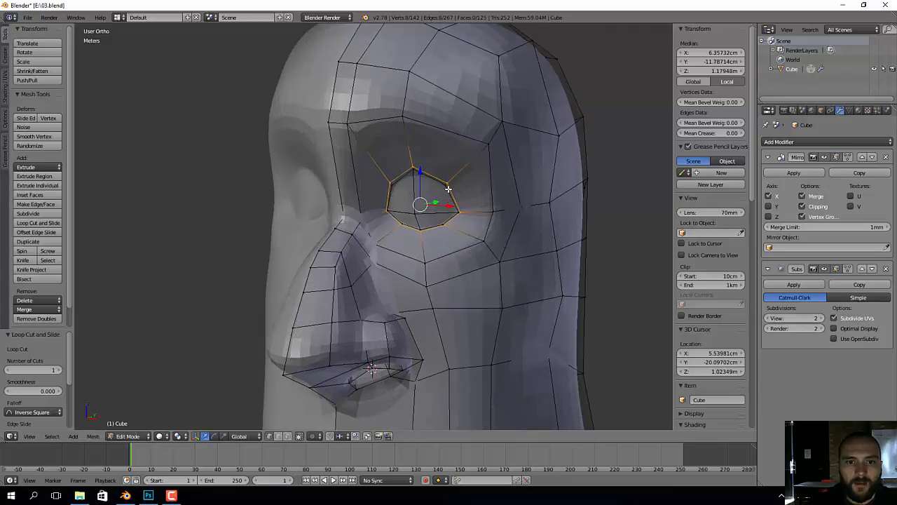
key("ctrl+r")
left_click(457, 168)
left_click(457, 169)
middle_click_drag(507, 195, 441, 189)
key("s")
left_click(537, 188)
Step: Examine the smoothed eye sockets and nose from several angles in Object Mode
key("Tab")
scroll(552, 222, "down", 4)
scroll(478, 212, "up", 6)
middle_click_drag(478, 212, 547, 257)
scroll(477, 195, "down", 4)
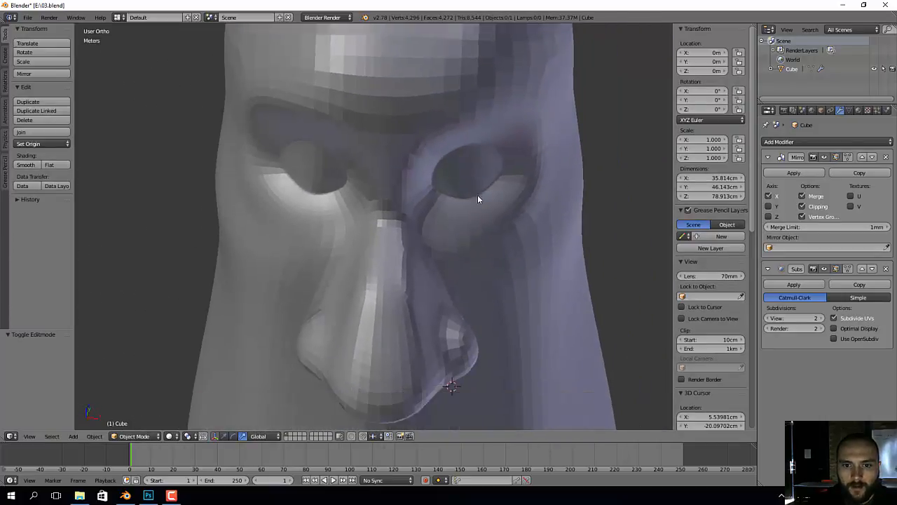
mouse_move(477, 195)
middle_mouse_down()
mouse_move(474, 234)
mouse_move(485, 224)
middle_mouse_up()
key("z")
left_click(448, 249)
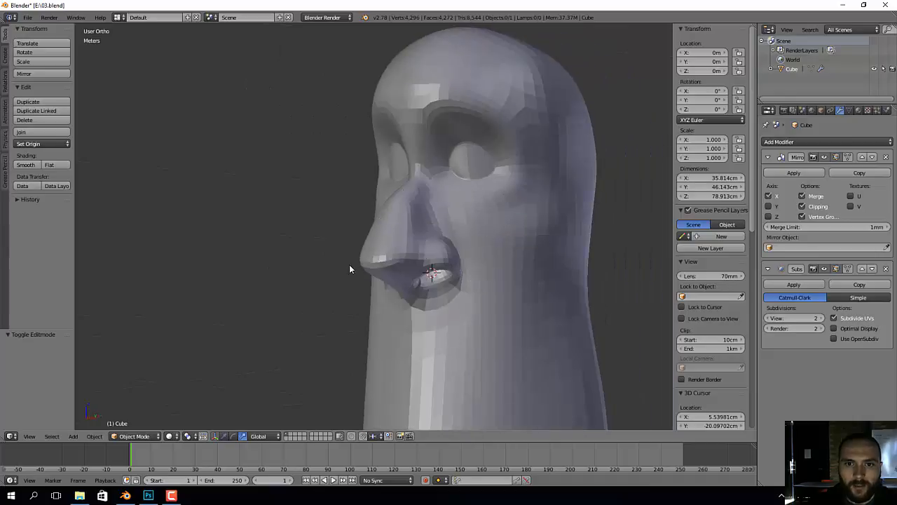
right_click(447, 242)
key("z")
left_click(402, 269)
middle_click_drag(399, 267, 520, 232)
Step: Move the vertex on the side of the face below eye level outward to the front sketch's outline
key("Tab")
scroll(519, 233, "up", 5)
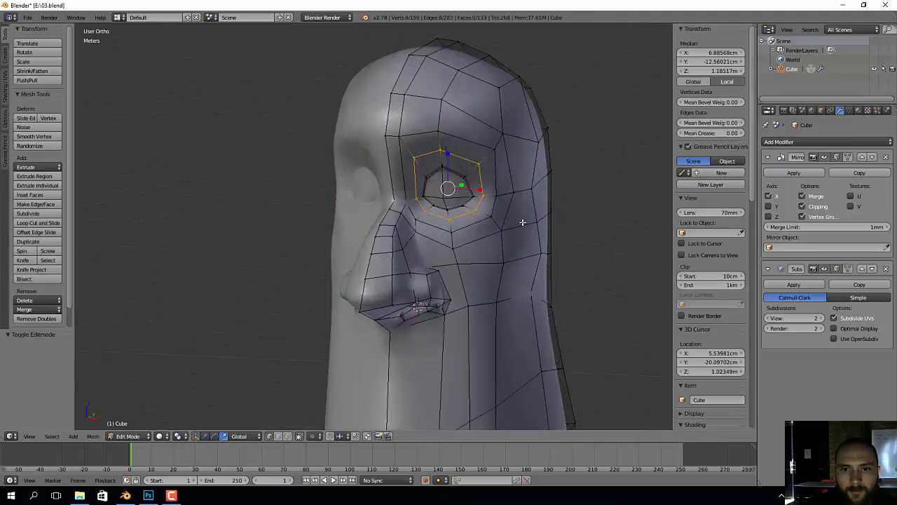
right_click(489, 229)
key("KP_1")
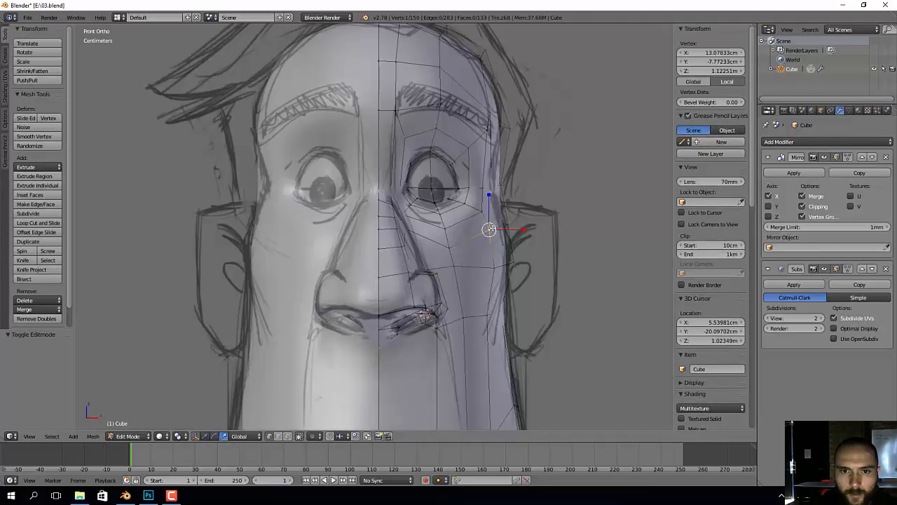
key("w")
key("g")
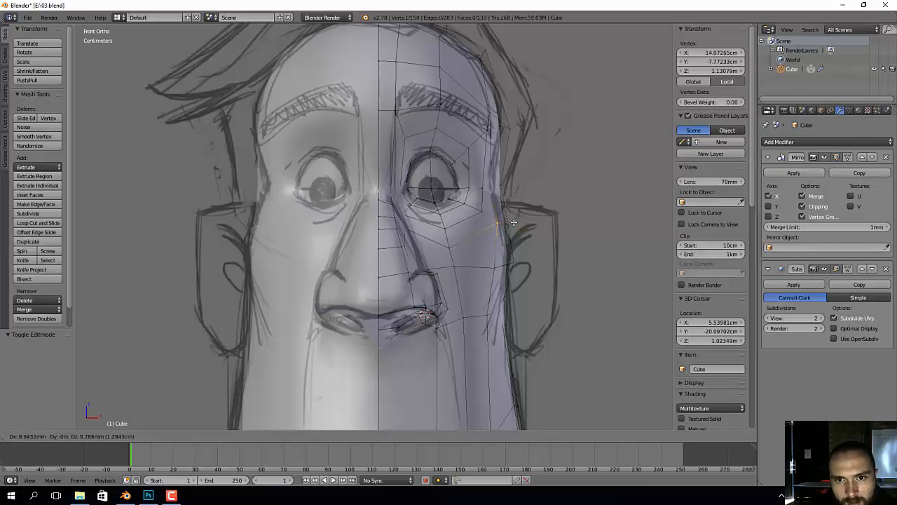
left_click(515, 223)
Step: Move the eye-level side vertex about 5 mm in X and 2.2 mm in Z, and the brow-level one about 9.4 mm and -8.3 mm
right_click(492, 186)
left_click_drag(491, 186, 496, 184)
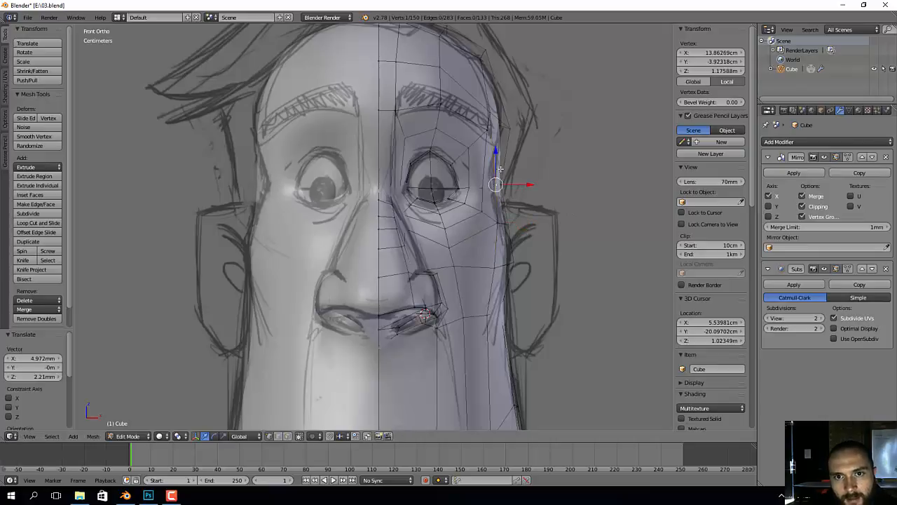
right_click(492, 114)
key("g")
left_click(500, 122)
Step: Hide the Subdivision Surface result in the viewport to expose the base mesh around the eye opening
middle_click_drag(550, 162, 551, 174)
scroll(423, 186, "up", 5)
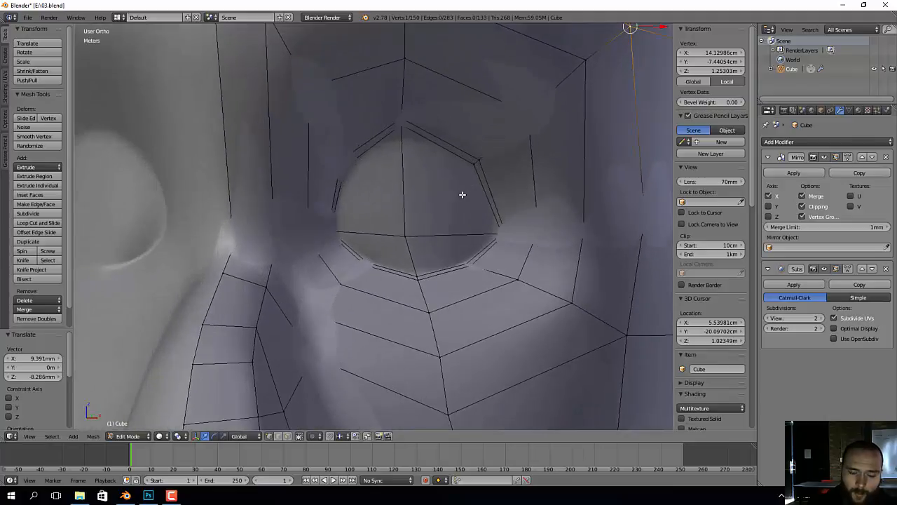
left_click(825, 269)
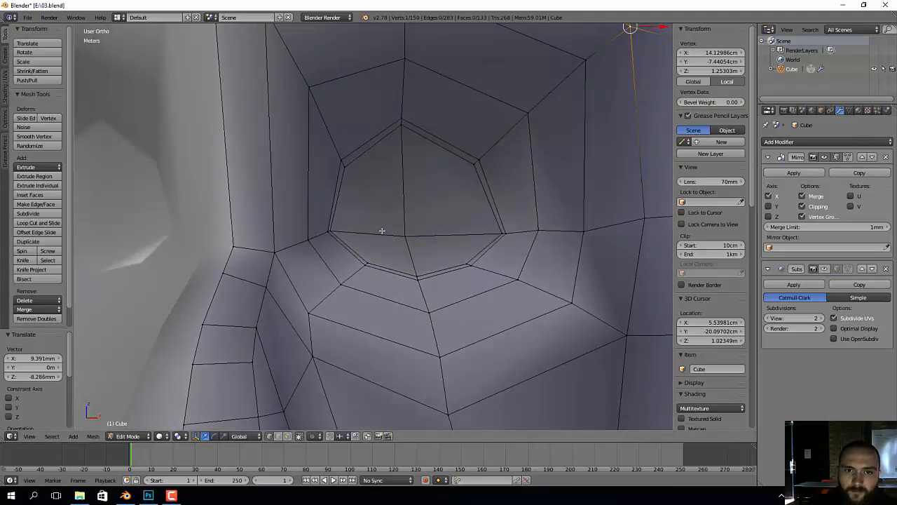
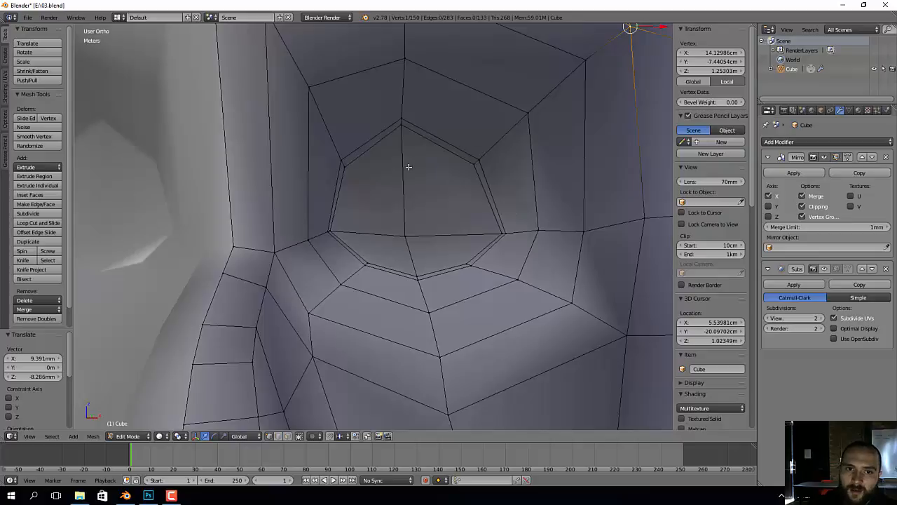
Step: Examine the upper vertices of the eye opening and the horizontal edges crossing the eye
right_click(341, 165)
right_click(401, 123, "shift")
right_click(478, 161, "shift")
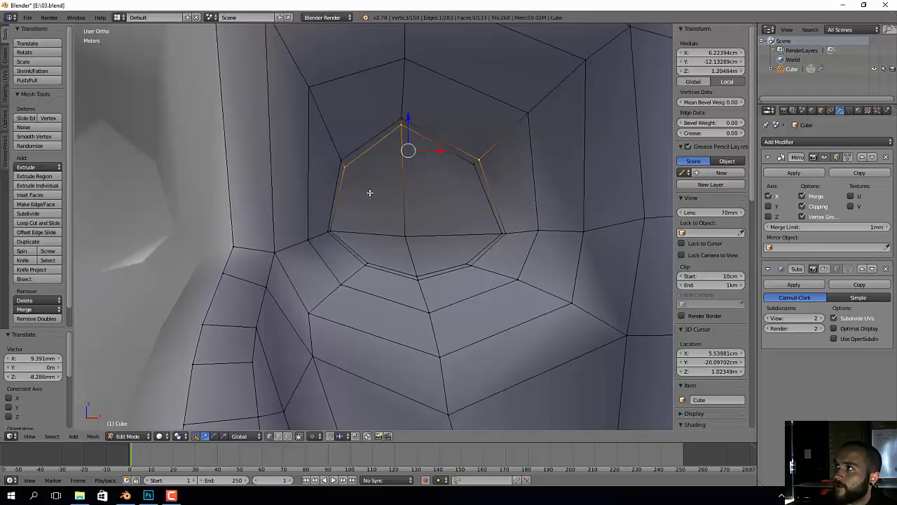
right_click(344, 162)
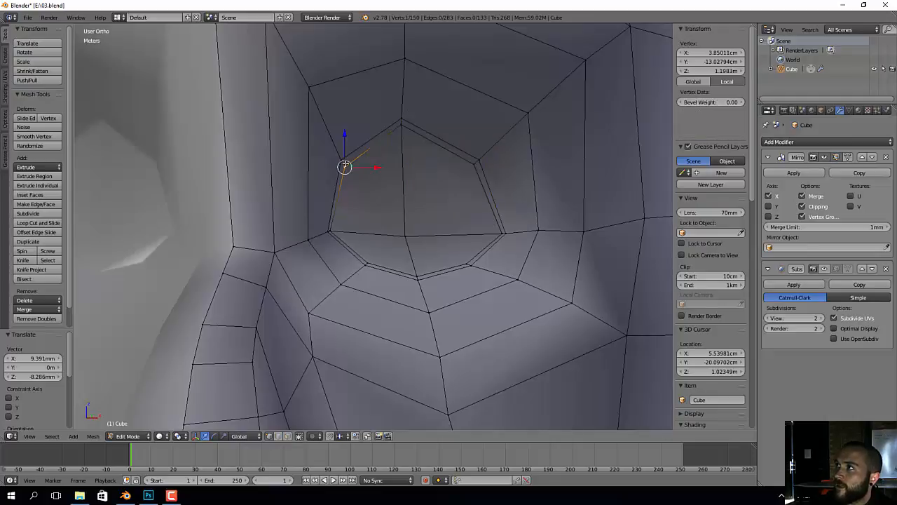
right_click(478, 162)
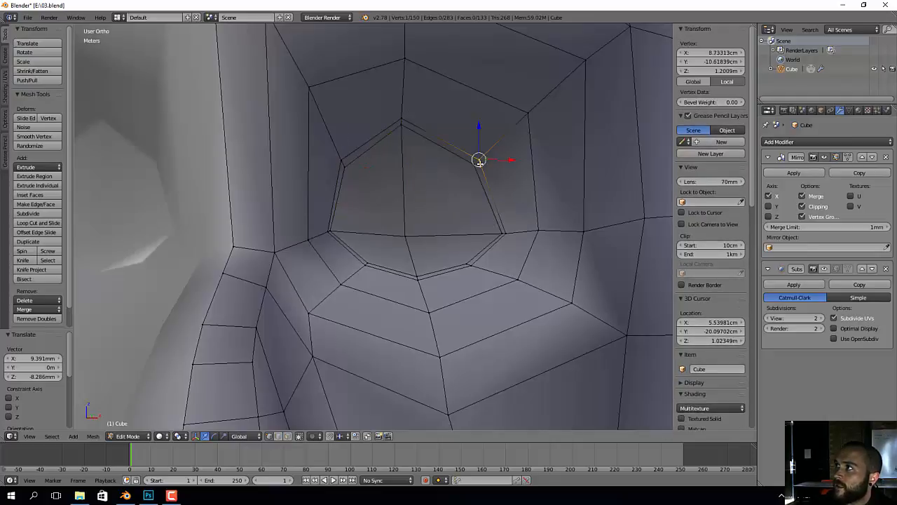
right_click(457, 235)
right_click(388, 237, "shift")
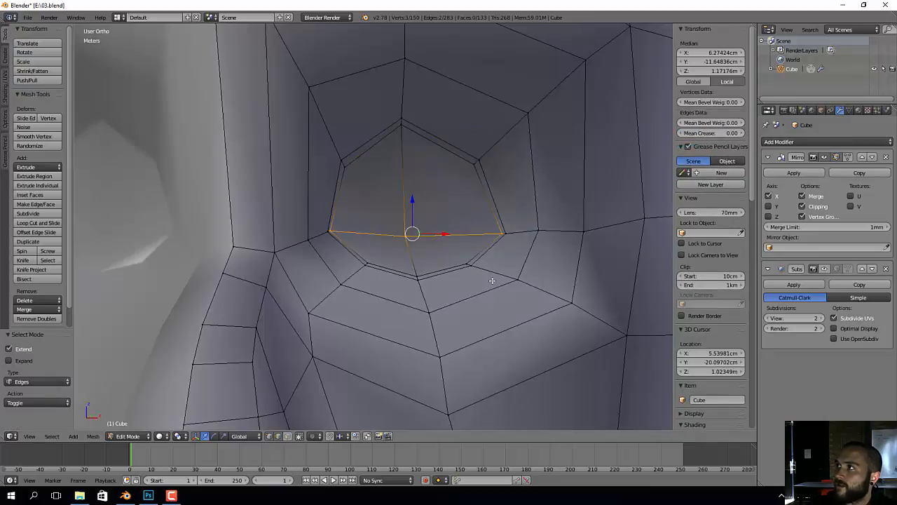
left_click(405, 235)
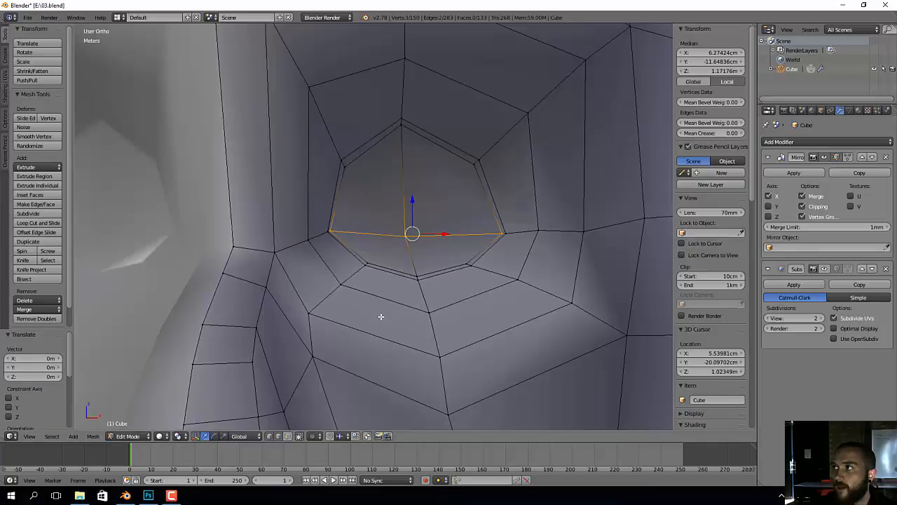
Step: Add a centred horizontal loop cut through the upper half of the eye and across the side of the head
scroll(467, 267, "down", 4)
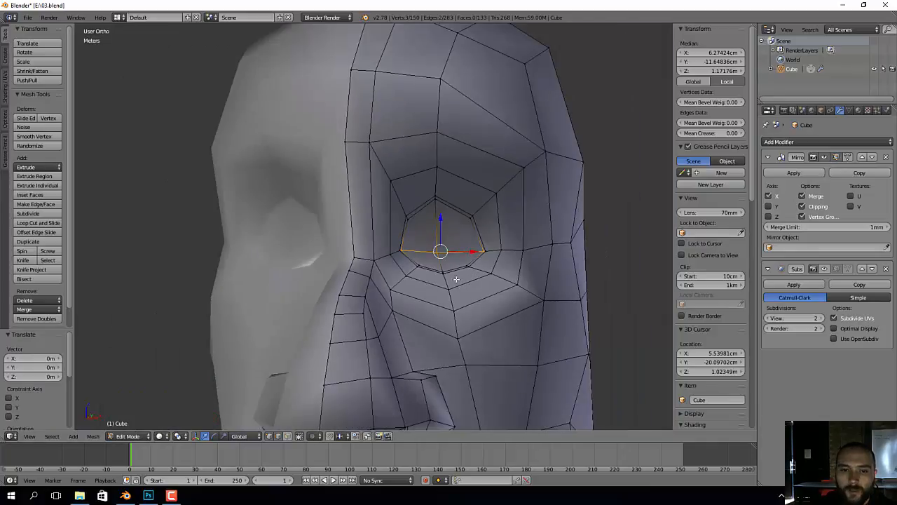
key("ctrl+r")
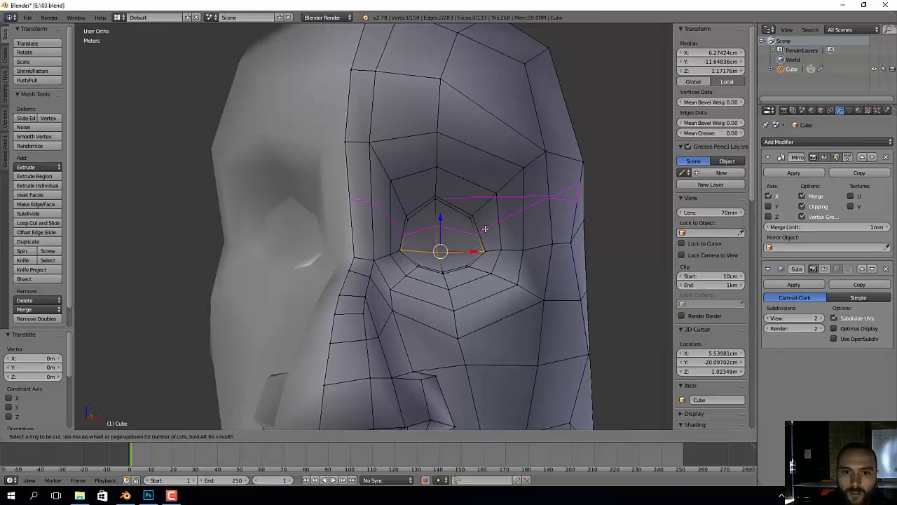
left_click(485, 229)
left_click(486, 229)
key("KP_1")
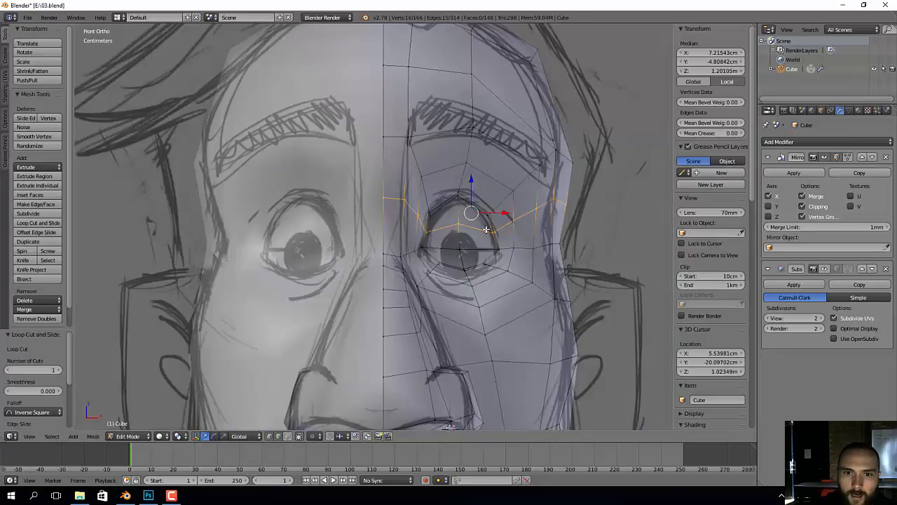
key("KP_4")
key("KP_1")
Step: Move the new outer eye-rim vertices about 2.4 mm in X and 0.6 mm in Z, and slide the new mid-eye vertex downward
scroll(486, 230, "up", 3)
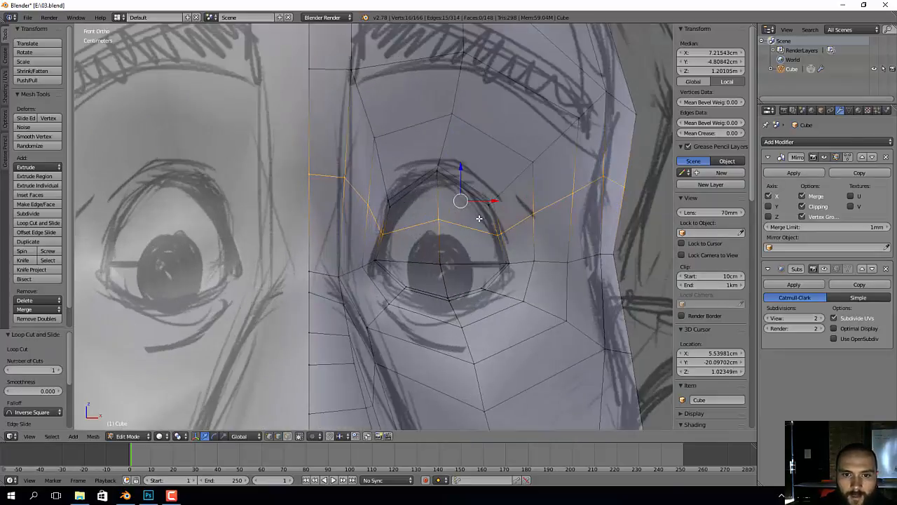
middle_click_drag(480, 219, 458, 235, "shift")
scroll(459, 235, "up", 1)
right_click(476, 245)
right_click(497, 265, "shift")
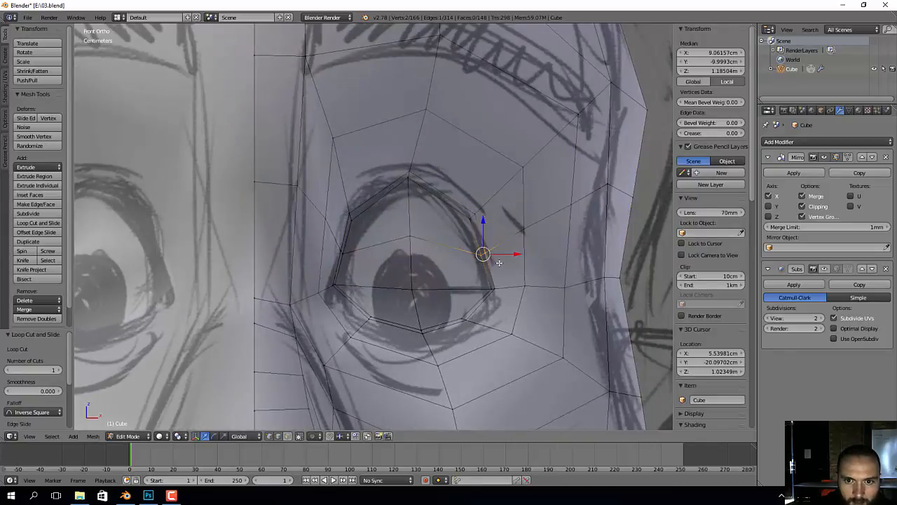
key("g")
left_click(504, 261)
right_click(411, 237)
key("g")
key("g")
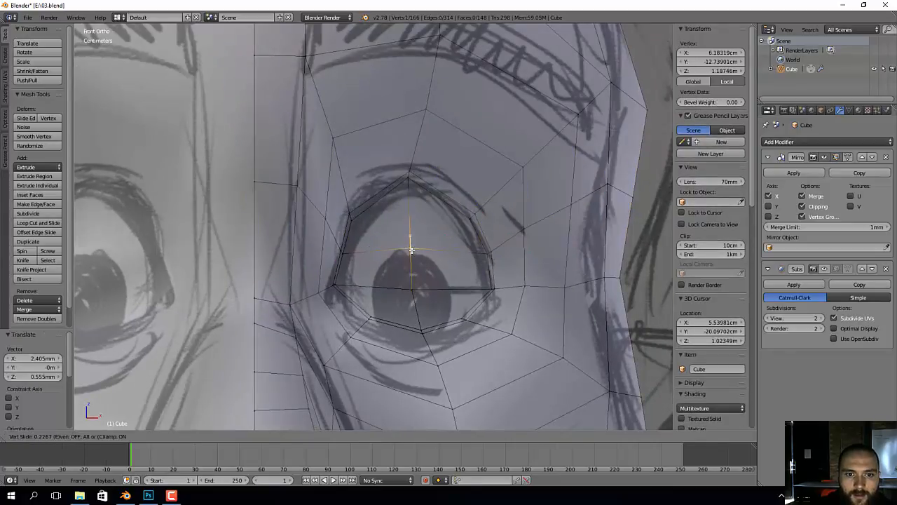
left_click(411, 249)
Step: Move the new inner eye-rim vertices about -1.5 mm in X and 0.7 mm in Z, and the pair above about -1.5 mm and 5.9 mm
right_click(347, 253, "shift")
right_click(346, 253)
right_click(328, 261, "shift")
key("g")
left_click(325, 258)
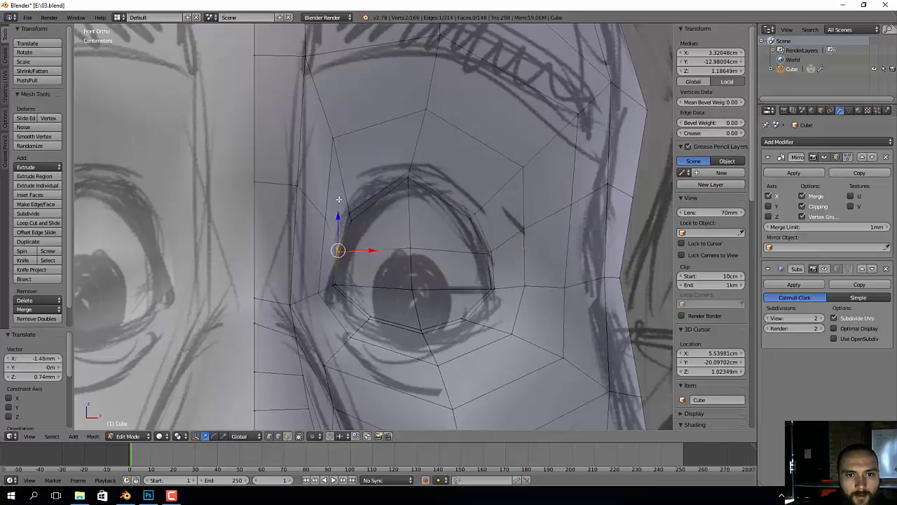
right_click(349, 214)
key("g")
left_click(364, 208)
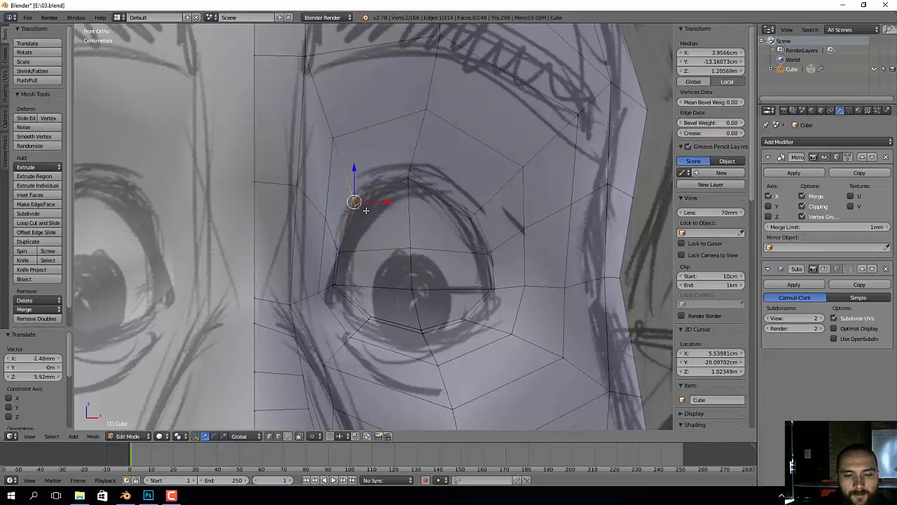
Step: Move the inner eye-corner vertices about 0.6 mm in X and -2.6 mm in Z, and the outer-corner ones about -1.3 mm and -2.4 mm
right_click(347, 297)
key("g")
left_click(344, 300)
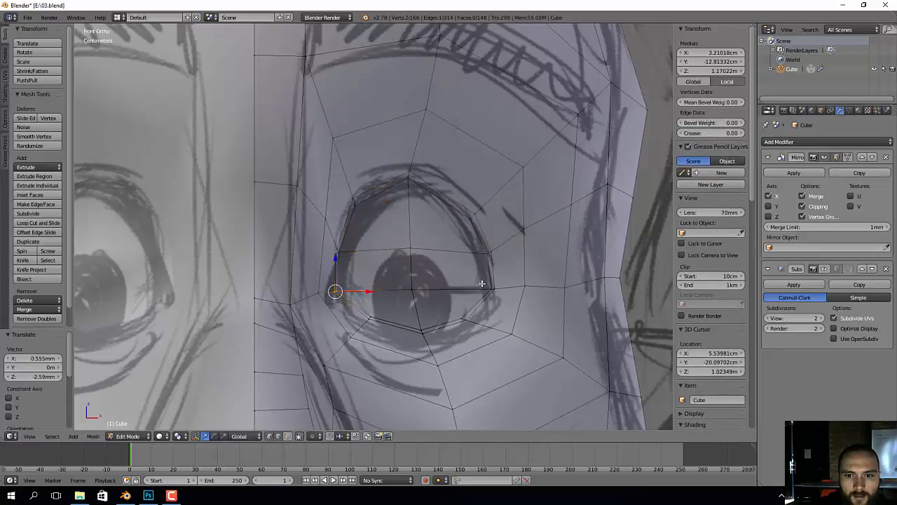
right_click(492, 289)
key("g")
left_click(501, 310)
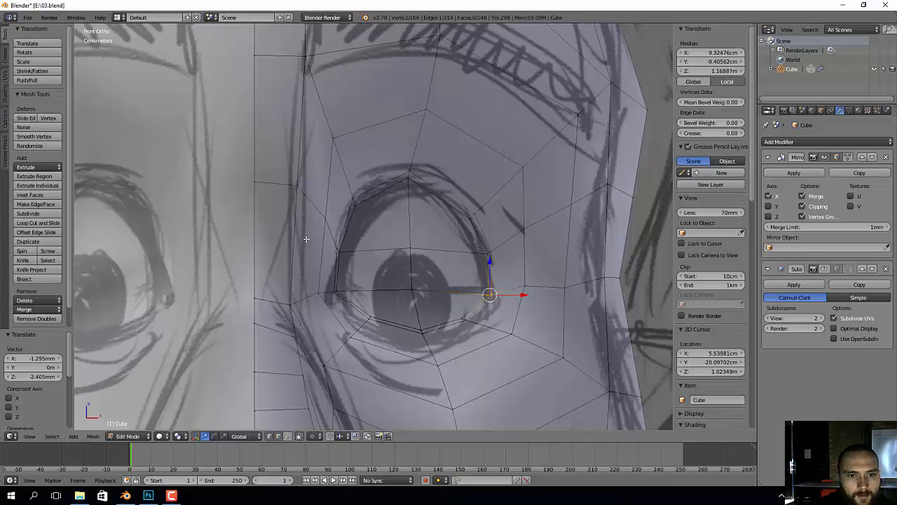
Step: Move the two nose-bridge vertices about 8.1 mm in Y and -13.9 mm in Z, and the centre-line one another -1.3 mm in both
right_click(262, 182)
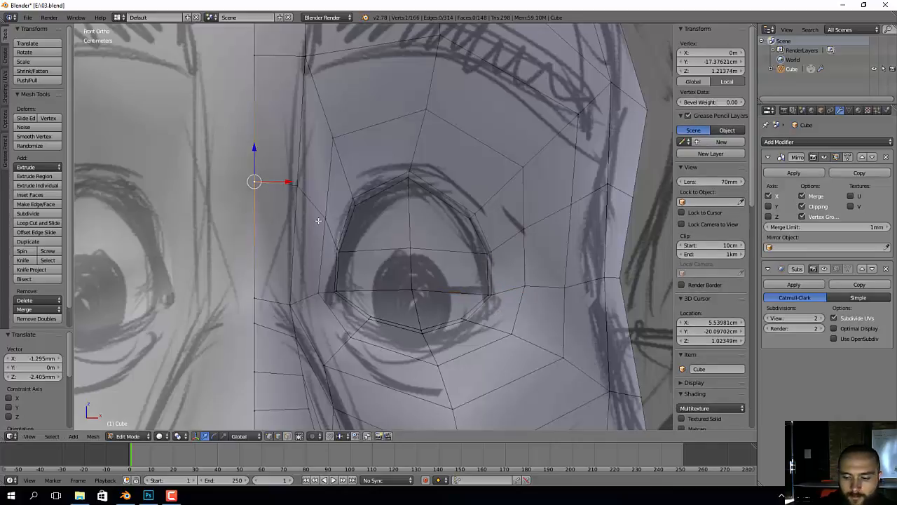
key("KP_3")
right_click(271, 188, "shift")
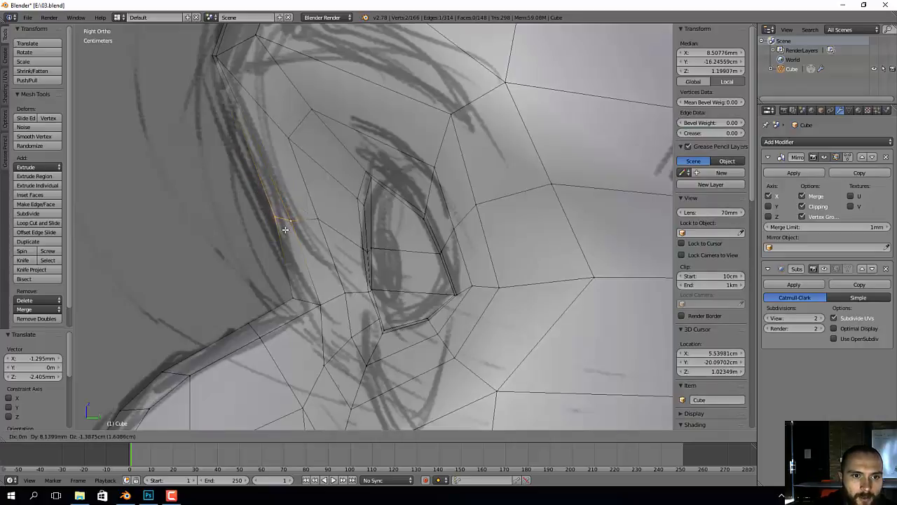
right_click(269, 218)
key("g")
left_click(262, 226)
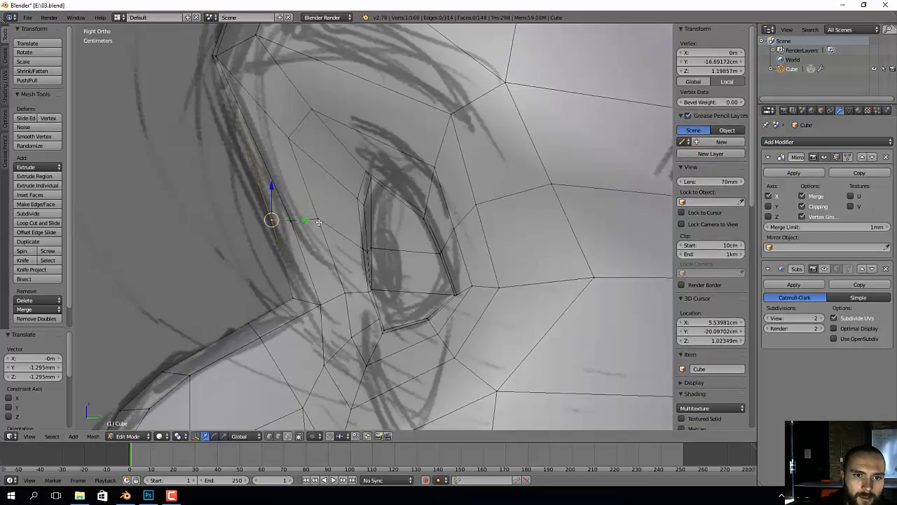
Step: Move the vertex beside the nose bridge about 0.7 mm in Y and -3.3 mm in Z, and the one before the inner eye corner -1.5 mm in Z
key("g")
left_click(319, 229)
right_click(347, 292)
key("g")
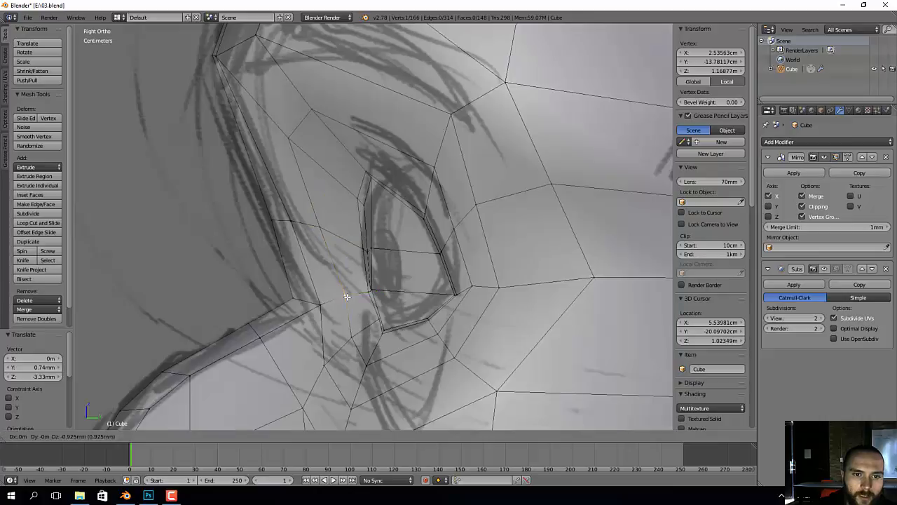
left_click(345, 298)
Step: Move the row of three vertices behind the upper outer eye about 4.4 mm in Y and 0.2 mm in Z
scroll(502, 254, "down", 1)
right_click(466, 232)
middle_click_drag(442, 249, 432, 255, "shift")
scroll(433, 256, "up", 2)
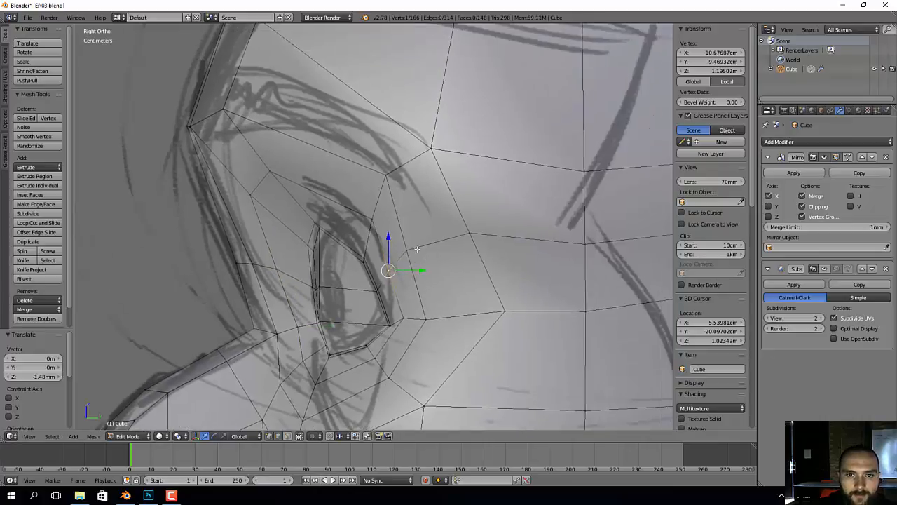
right_click(477, 233, "ctrl")
key("g")
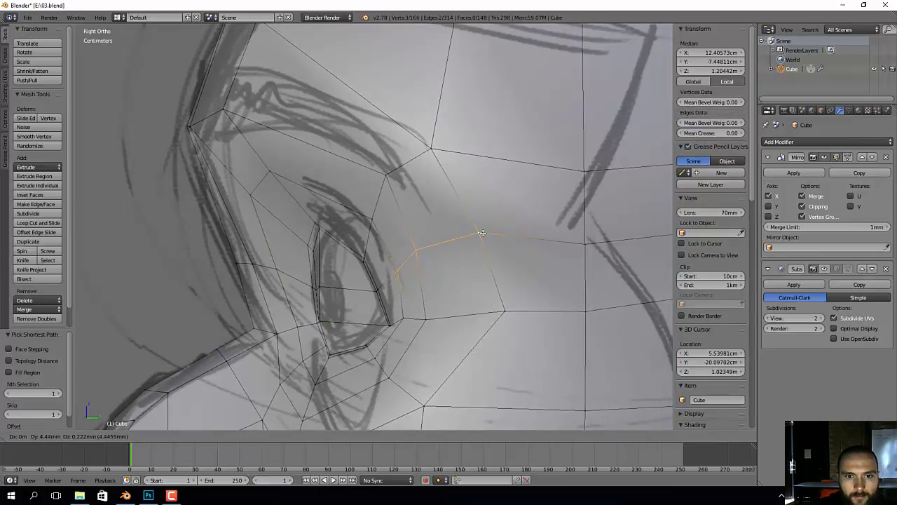
left_click(484, 234)
Step: Flatten the four-vertex row from the outer eye corner to the head's side in Z and lower it about 4.5 mm
scroll(342, 177, "down", 3)
middle_click_drag(343, 177, 456, 193)
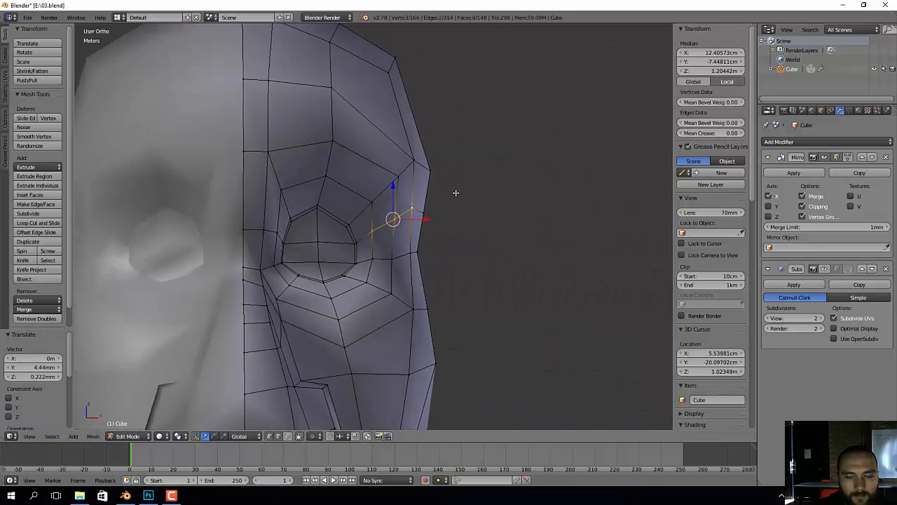
key("KP_1")
scroll(428, 205, "up", 2)
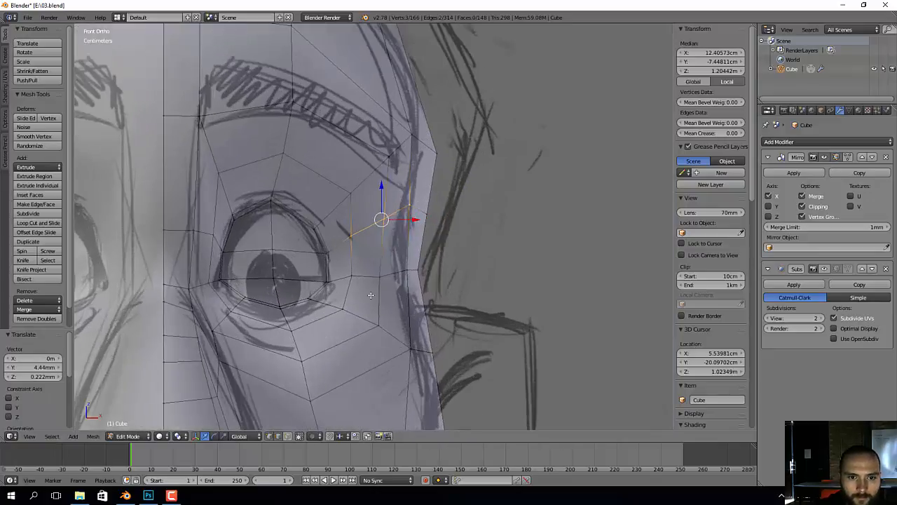
right_click(351, 274)
right_click(420, 271, "ctrl")
key("r")
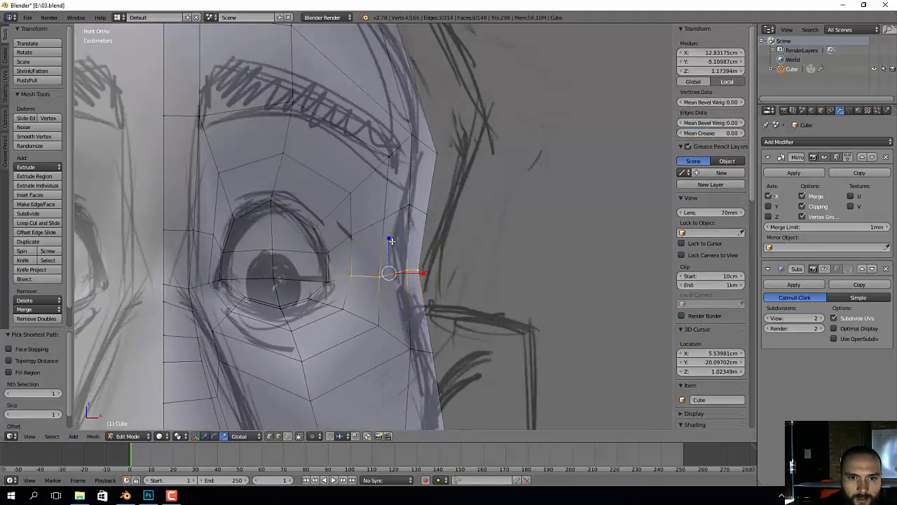
left_click_drag(387, 240, 390, 253)
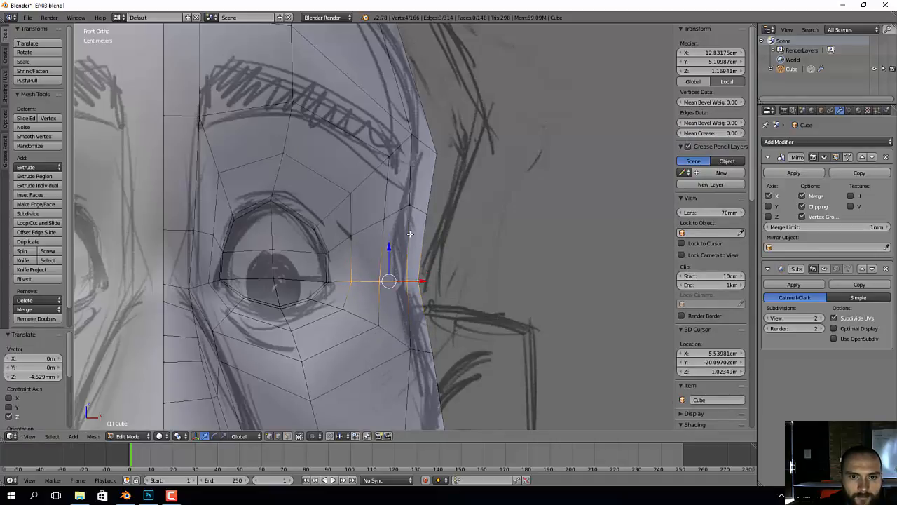
Step: Edge-slide the two outermost vertices of the row above the outer eye corner downward by a factor of 0.157
right_click(410, 205)
right_click(427, 214, "shift")
key("g")
key("g")
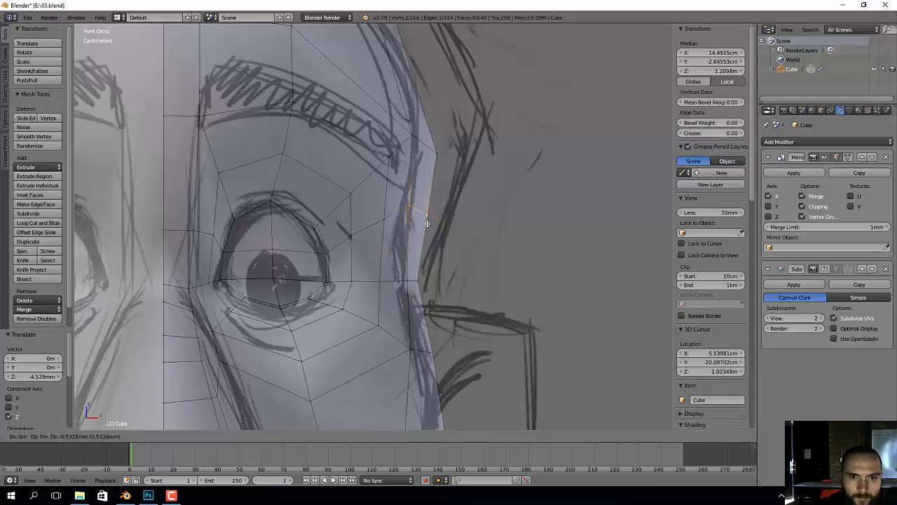
left_click(428, 231)
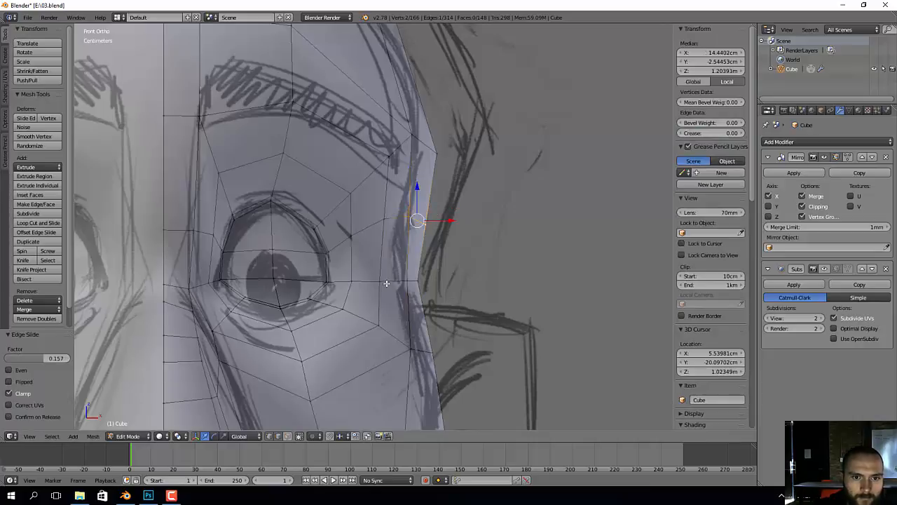
scroll(386, 284, "up", 1)
left_click(412, 201)
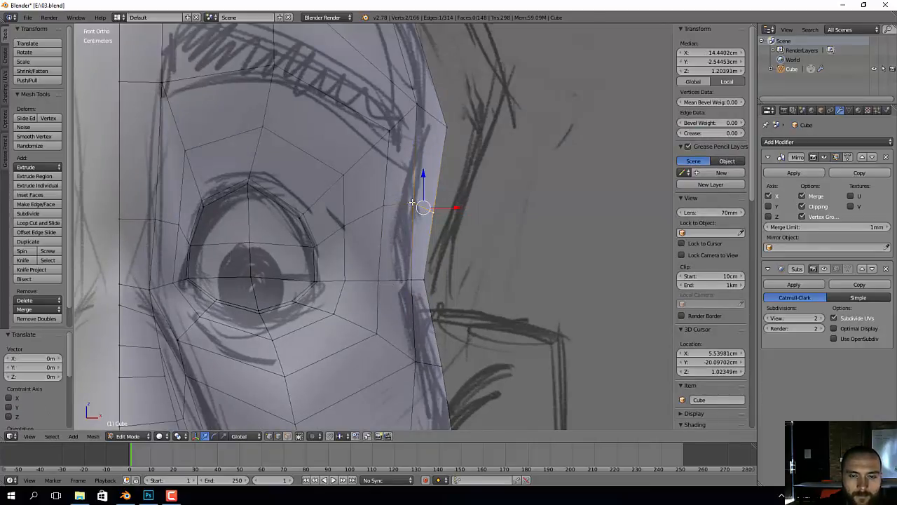
Step: Edge-slide the two temple vertices just inside the head's side downward by a factor of 0.117
right_click(412, 203)
left_click(384, 207, "ctrl")
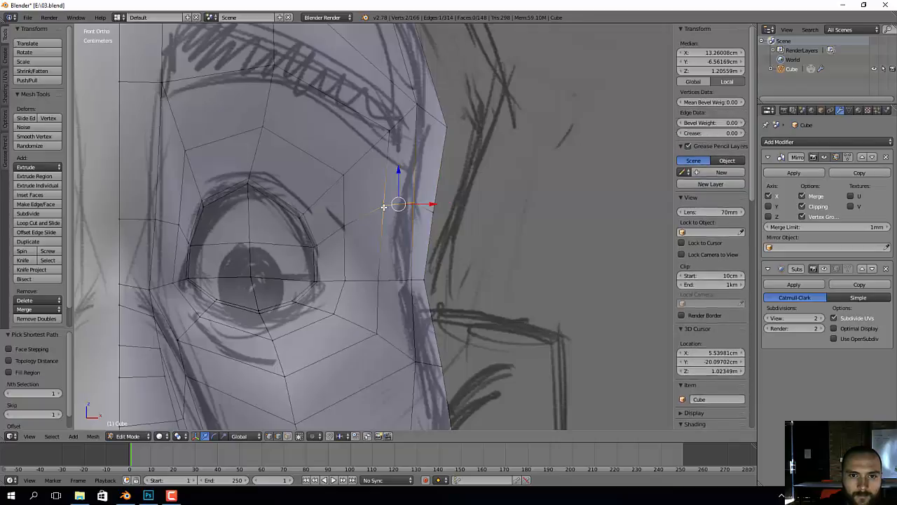
key("g")
key("g")
left_click(384, 215)
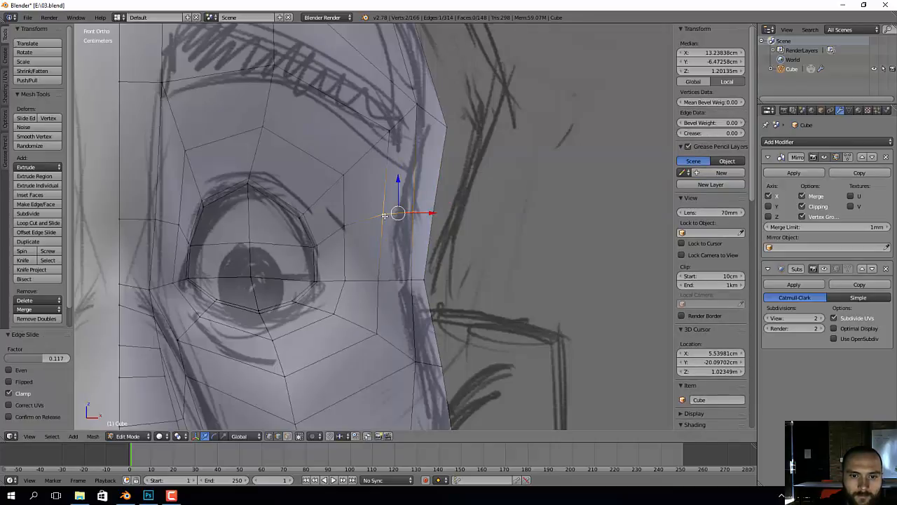
Step: Slide the head-side vertex at cheek height downward by 0.138, and move the one beside the brow about -5.4 mm in X and 5.4 mm in Z
right_click(440, 366)
key("g")
key("g")
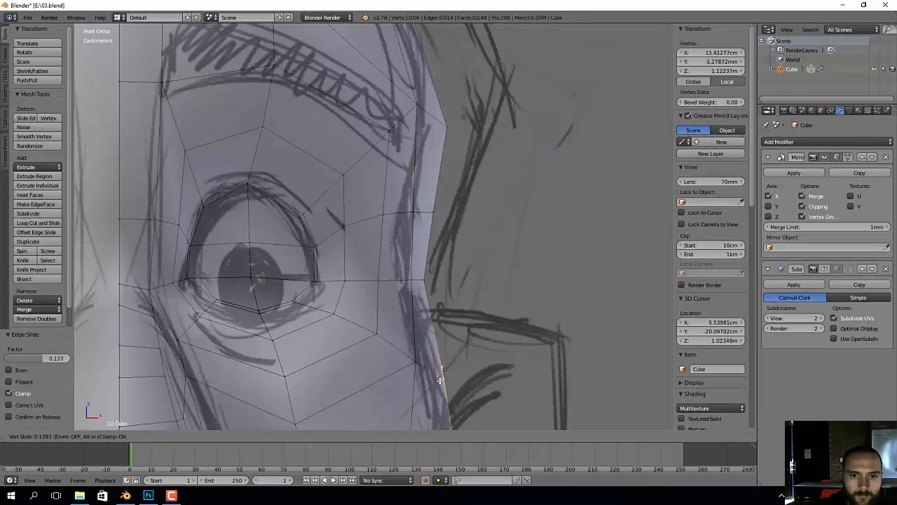
left_click(441, 380)
scroll(451, 308, "down", 2)
scroll(466, 280, "down", 3)
scroll(490, 309, "up", 3)
right_click(463, 227)
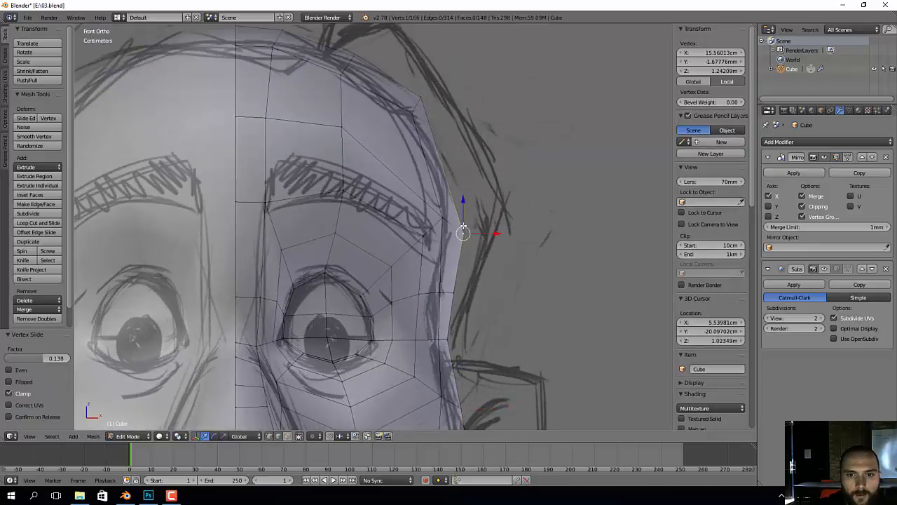
key("g")
left_click(469, 227)
scroll(471, 229, "down", 2)
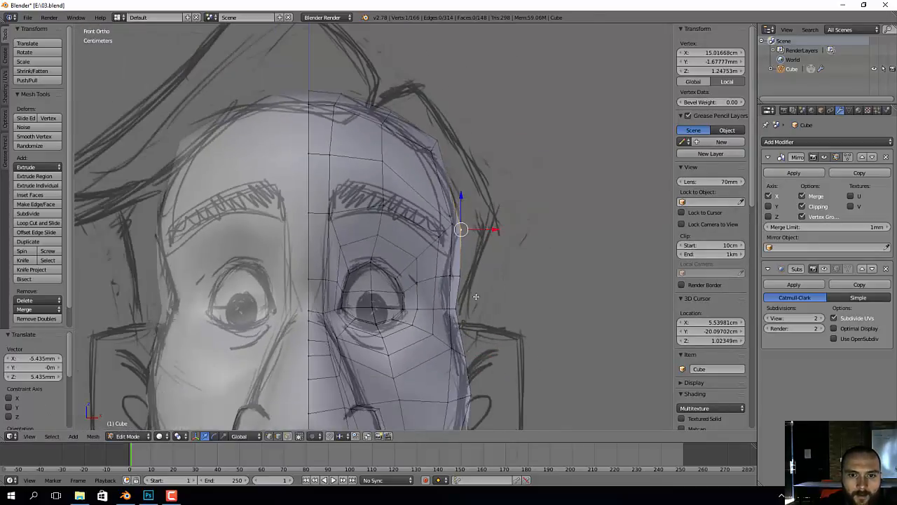
Step: Slide the cheek vertex beside the nostril downward along its edge by a factor of 0.251
middle_click_drag(475, 301, 470, 263, "shift")
middle_click_drag(283, 262, 398, 220)
scroll(630, 275, "down", 2)
scroll(630, 246, "up", 4)
right_click(398, 220)
key("shift+v")
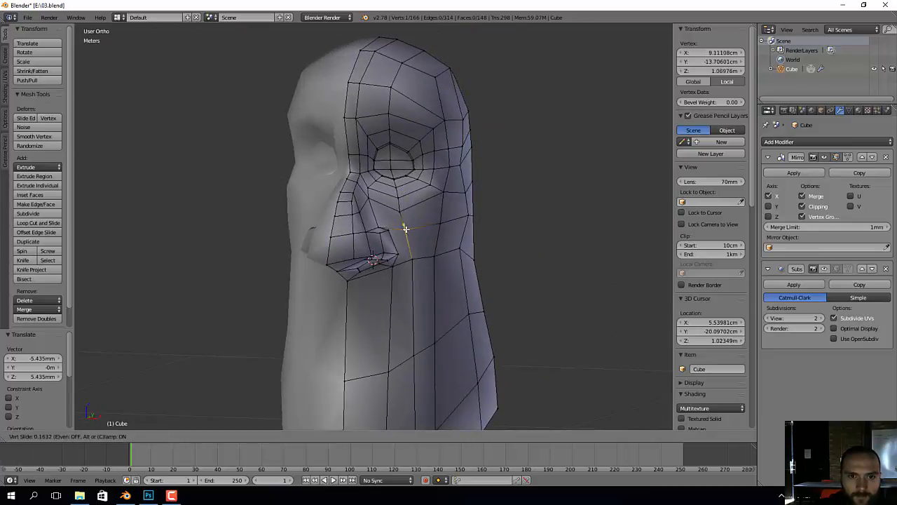
left_click(407, 232)
Step: Move the two outer eye-rim vertices at mid-eye height about 2 mm in Y to follow the side sketch
scroll(406, 232, "up", 4)
middle_click_drag(406, 232, 318, 248)
scroll(417, 251, "up", 3)
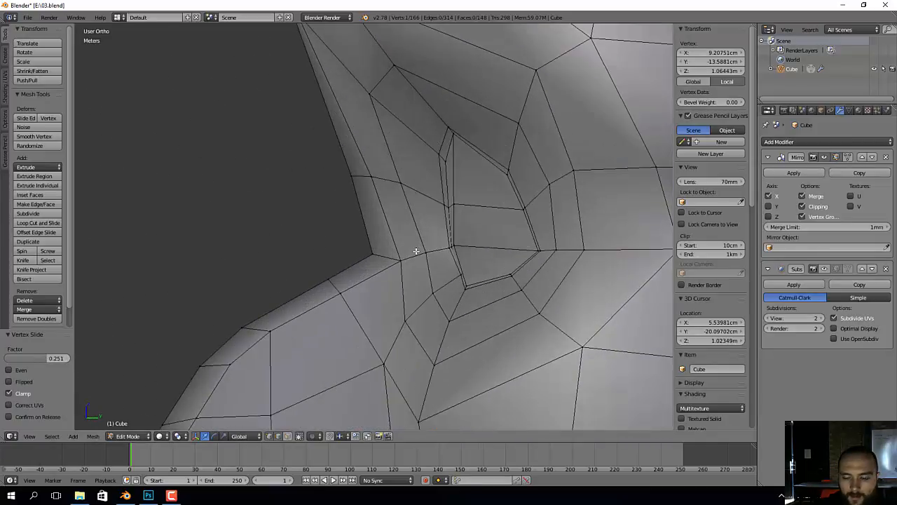
key("KP_3")
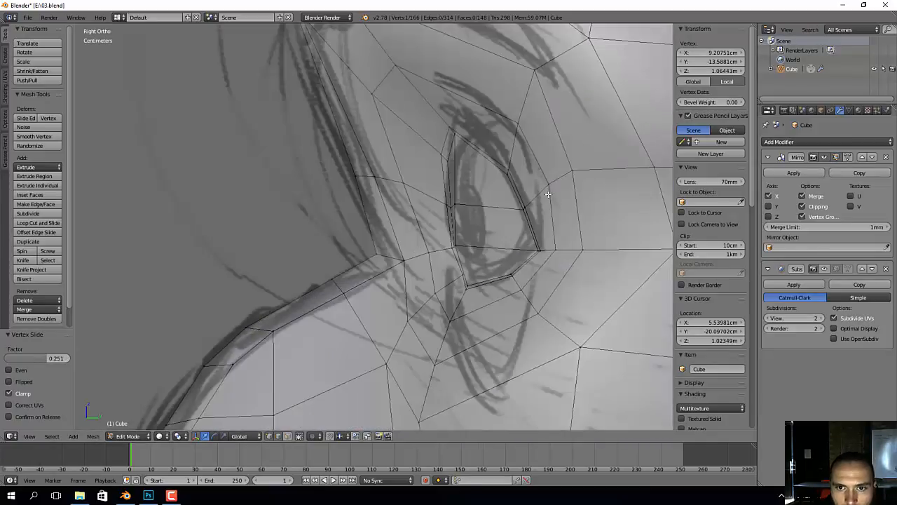
right_click(523, 211, "shift")
key("g")
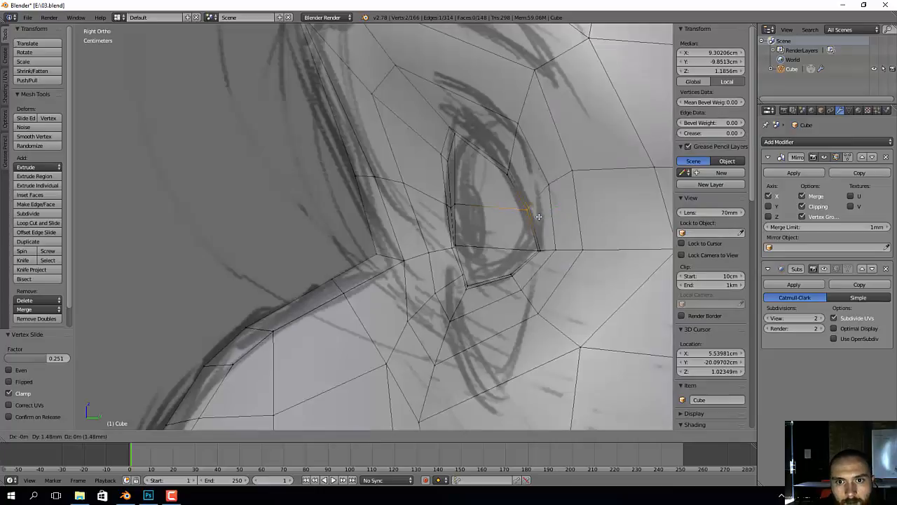
left_click(534, 216)
Step: Move the inner eye-rim vertices at mid-eye height slightly forward in the side view, and clear the selection
right_click(450, 204)
right_click(451, 207)
right_click(454, 207, "shift")
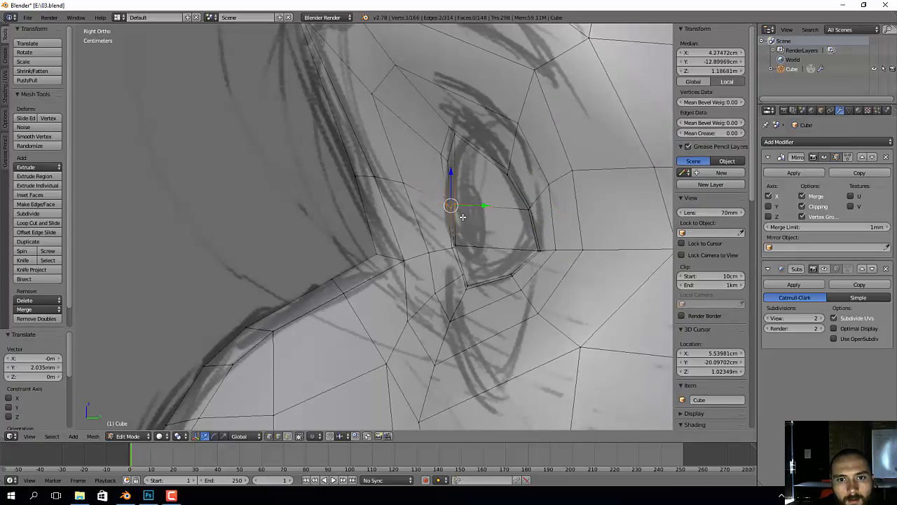
key("g")
left_click(459, 216)
key("a")
Step: Move the upper mid-eye vertex forward about 2.6 mm in Y
middle_click_drag(473, 213, 423, 204)
right_click(432, 201)
key("KP_3")
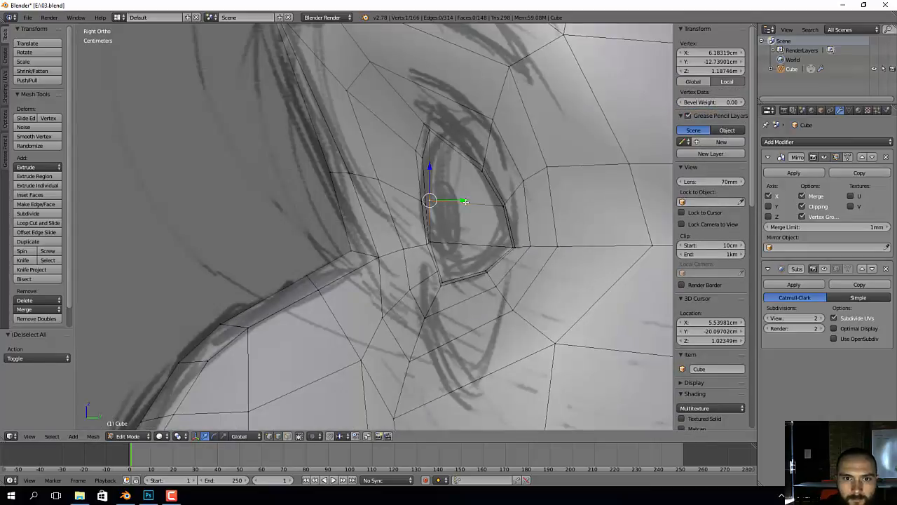
key("g")
left_click(459, 198)
Step: Move the lower mid-eye vertex about -1.7 mm in Y, and then a further -0.6 mm in Y and -2.4 mm in Z
middle_click_drag(459, 198, 491, 203)
right_click(425, 242)
middle_click_drag(429, 249, 337, 259)
left_click_drag(463, 242, 458, 242)
key("KP_3")
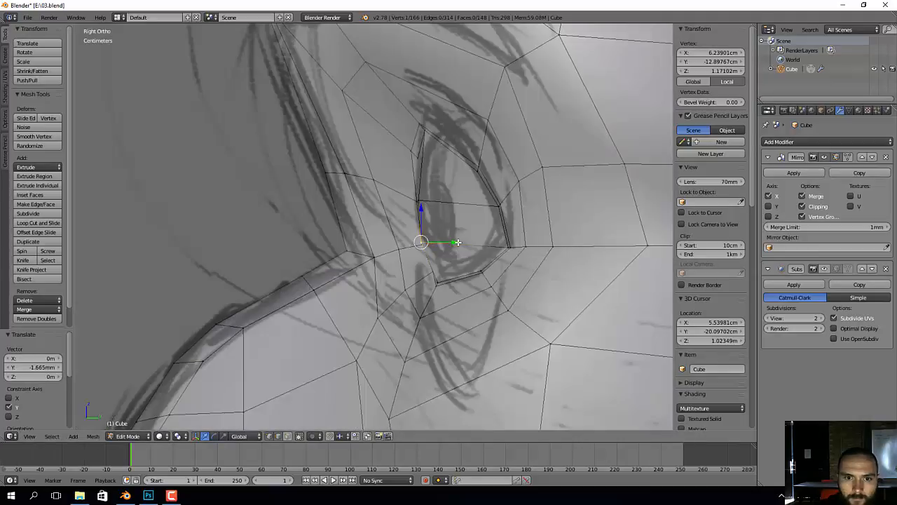
key("g")
left_click(460, 225)
Step: Move the upper mid-eye vertex about -1.3 mm in Y and 2 mm in Z, and the lower one about 1.1 mm in X
right_click(426, 201)
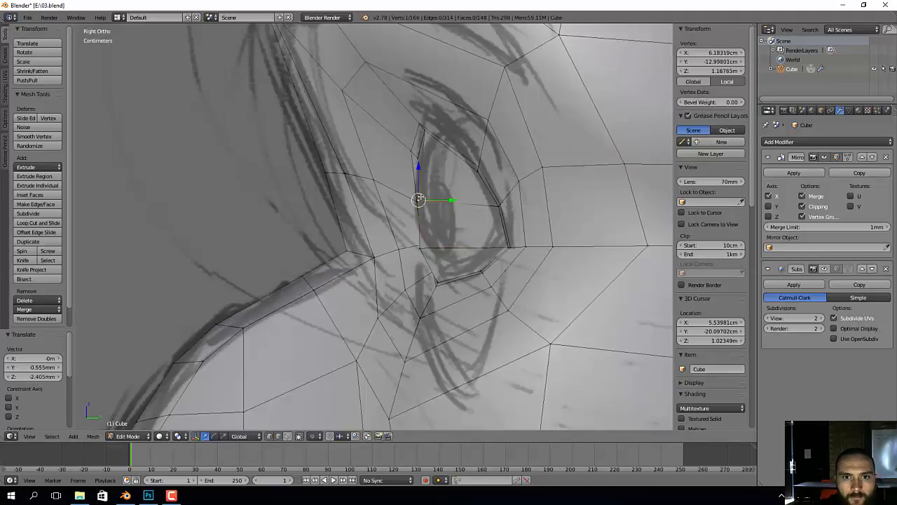
key("g")
left_click(416, 195)
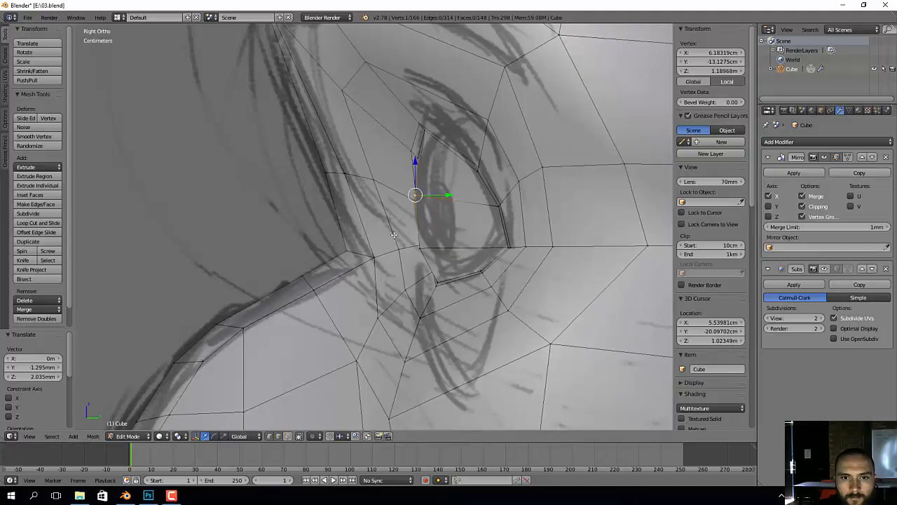
middle_click_drag(394, 235, 488, 238)
right_click(421, 244)
left_click_drag(444, 246, 448, 247)
Step: Examine the smoothed head in Object Mode from several angles and compare its profile with the side sketch
scroll(459, 248, "down", 5)
middle_click_drag(493, 307, 492, 220, "shift")
scroll(493, 222, "down", 3)
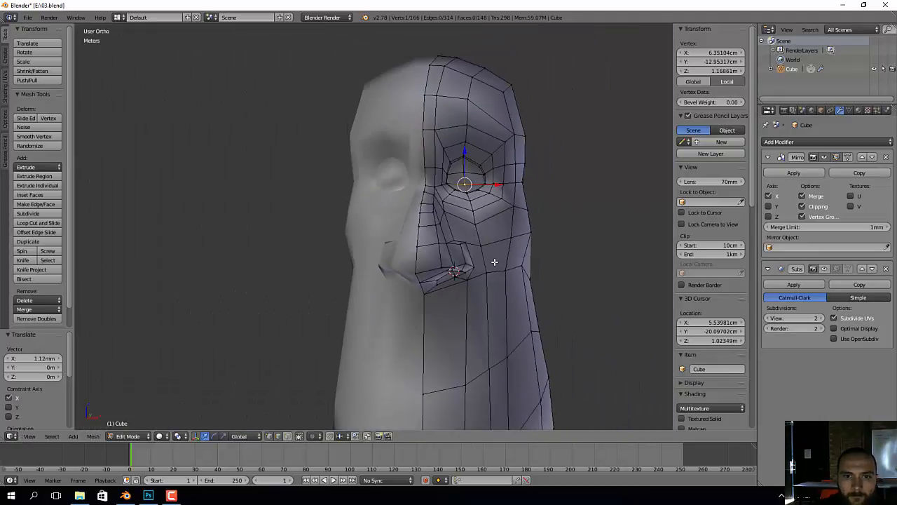
mouse_move(494, 262)
middle_mouse_down()
mouse_move(369, 265)
mouse_move(530, 272)
mouse_move(352, 278)
middle_mouse_up()
key("Tab")
key("KP_1")
key("KP_3")
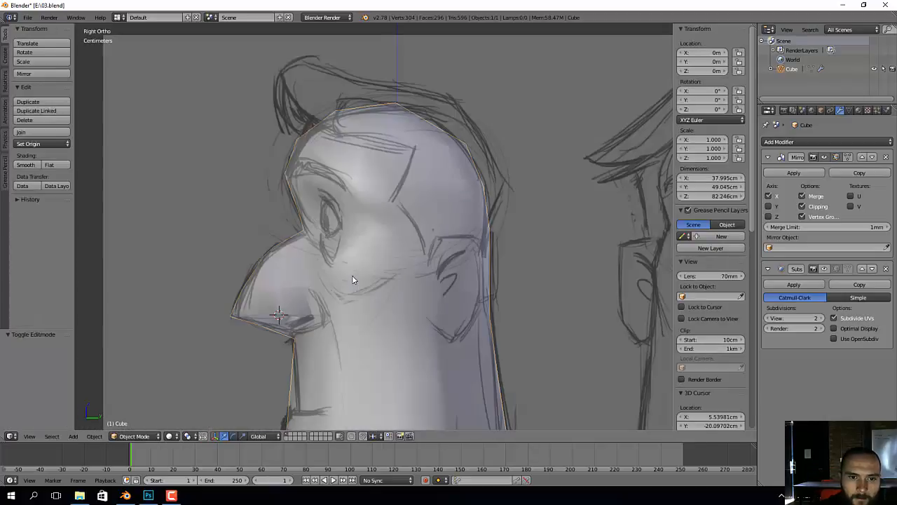
scroll(496, 296, "up", 2)
Step: Add a horizontal loop cut through the lower nose and around the side of the head, slid close to the edge loop below
key("Tab")
scroll(497, 296, "up", 4)
key("ctrl+r")
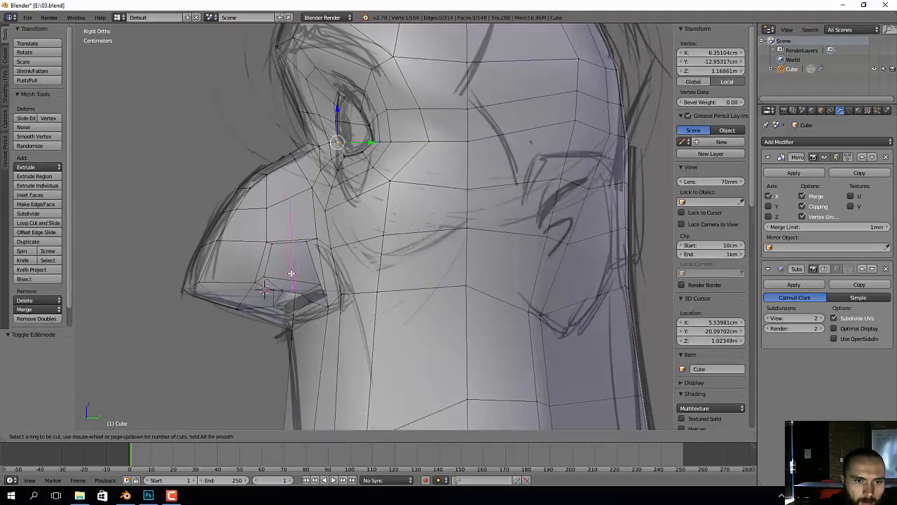
left_click(279, 270)
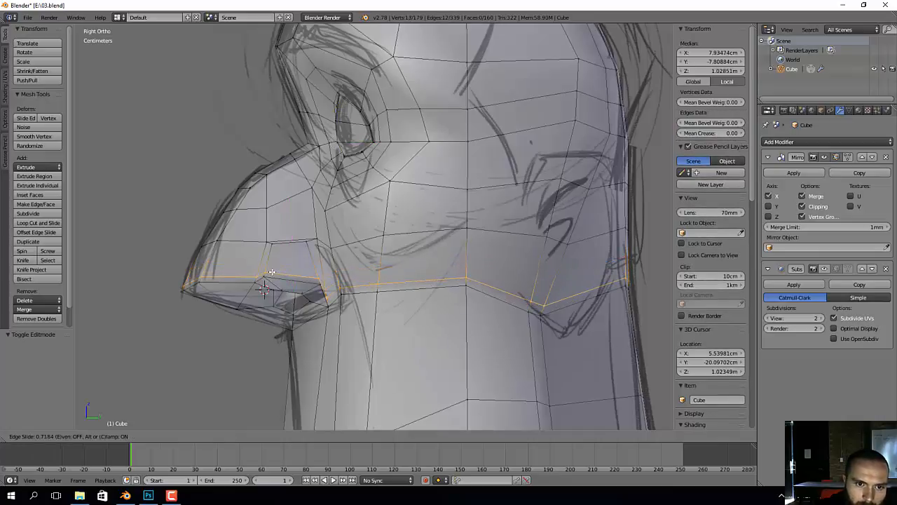
left_click(398, 293)
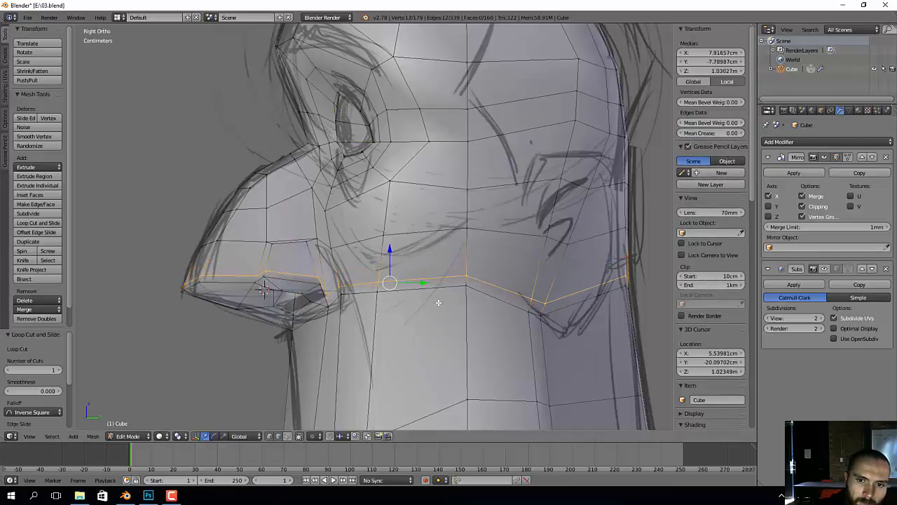
Step: Edge-slide the new loop's section from the cheek to the back of the head upward by a factor of -0.371
middle_click_drag(398, 294, 349, 298, "shift")
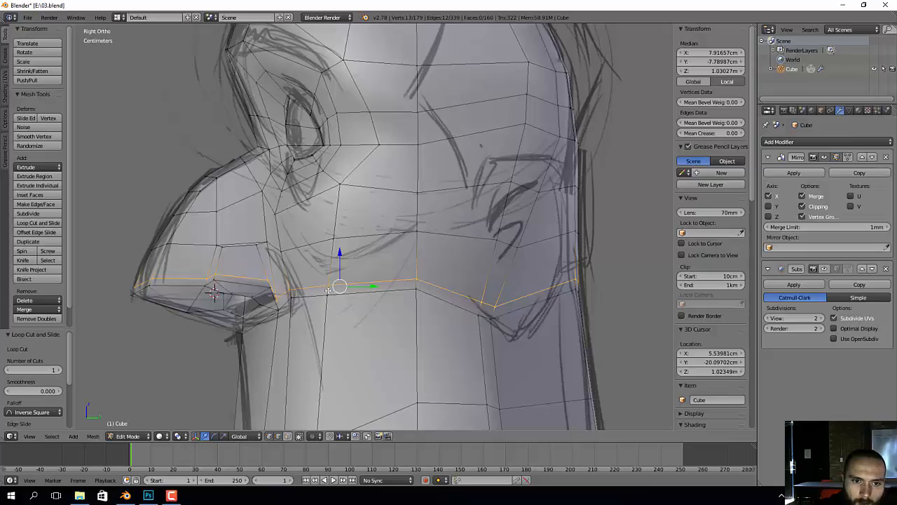
right_click(328, 288)
right_click(591, 282, "ctrl")
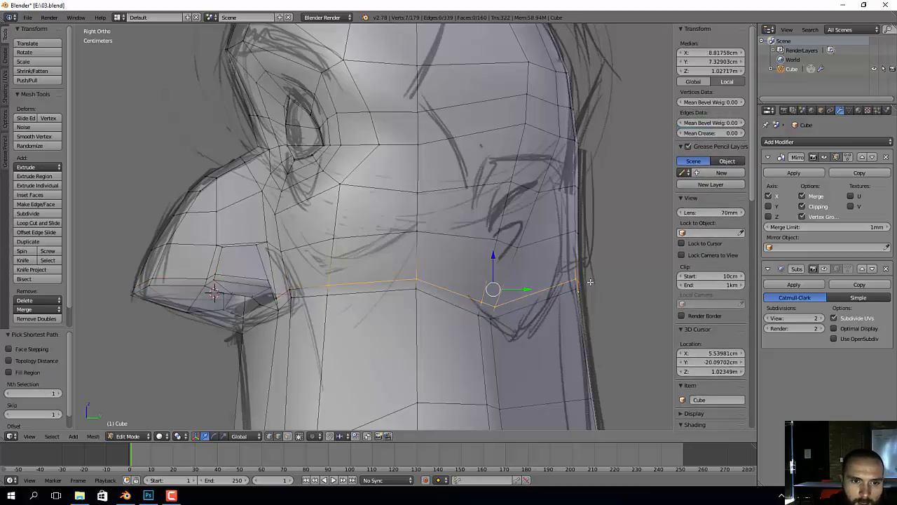
key("g")
key("g")
left_click(591, 272)
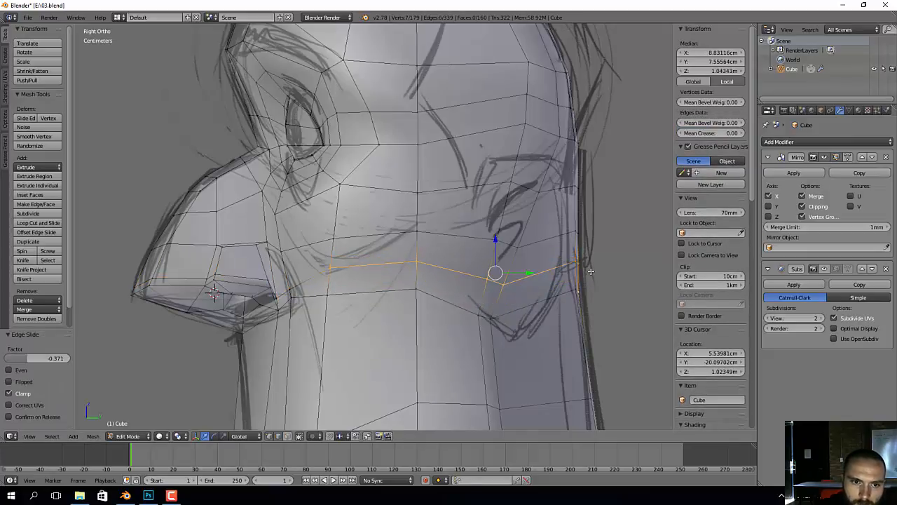
Step: Move the loop vertex beside the nostril wing up about 8.7 mm in Z and about -0.9 mm in Y
right_click(287, 290)
key("g")
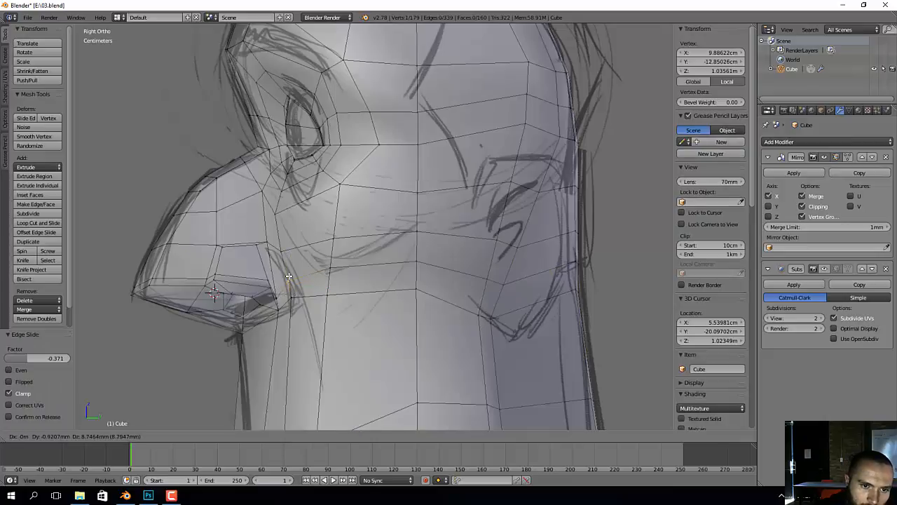
left_click(290, 276)
Step: Switch to Object Mode, show the subdivision surface at level 2, and examine the nose from below
middle_click_drag(271, 296, 304, 297)
key("Tab")
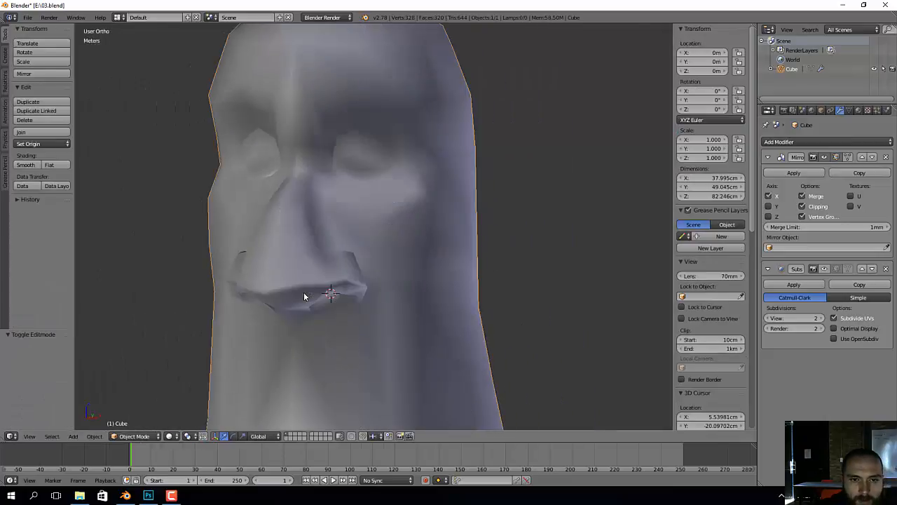
key("ctrl+2")
left_click(825, 272)
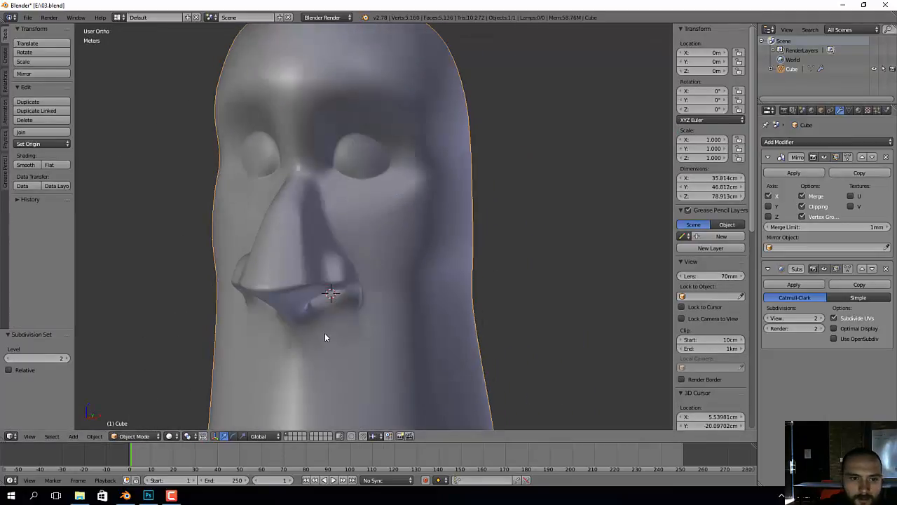
middle_click_drag(324, 332, 417, 311)
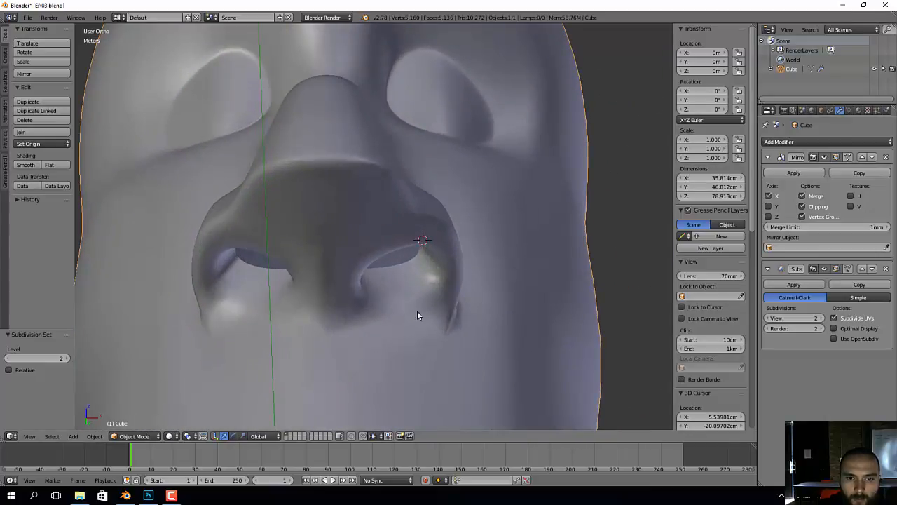
Step: Add a loop cut inside the nostril opening, slid by a factor of about 0.7, and scale the loop to about 0.73
key("Tab")
key("ctrl+r")
left_click(421, 299)
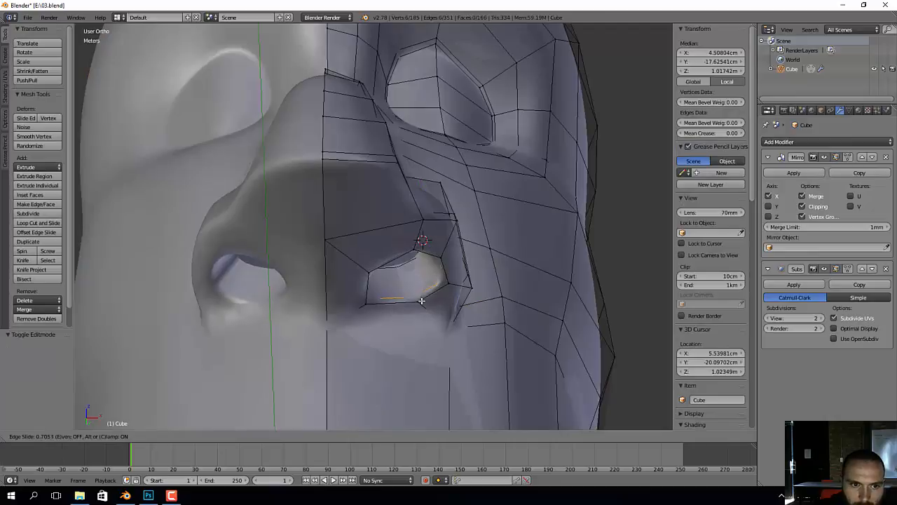
left_click(420, 298)
key("s")
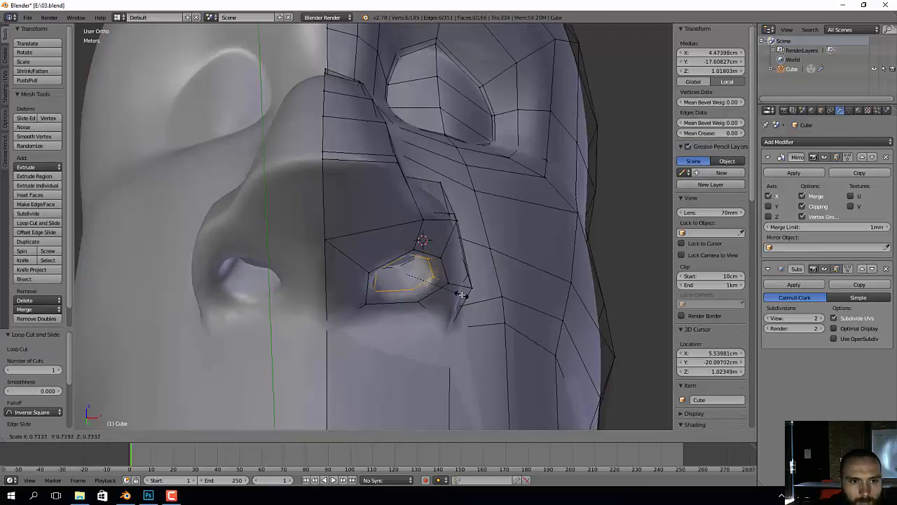
left_click(460, 294)
key("Tab")
scroll(335, 285, "down", 3)
middle_click_drag(377, 296, 464, 274)
Step: Try to move the edge on the nose tip's lower rim by -1.279 mm in X and 3.197 mm in Z in front view
key("KP_1")
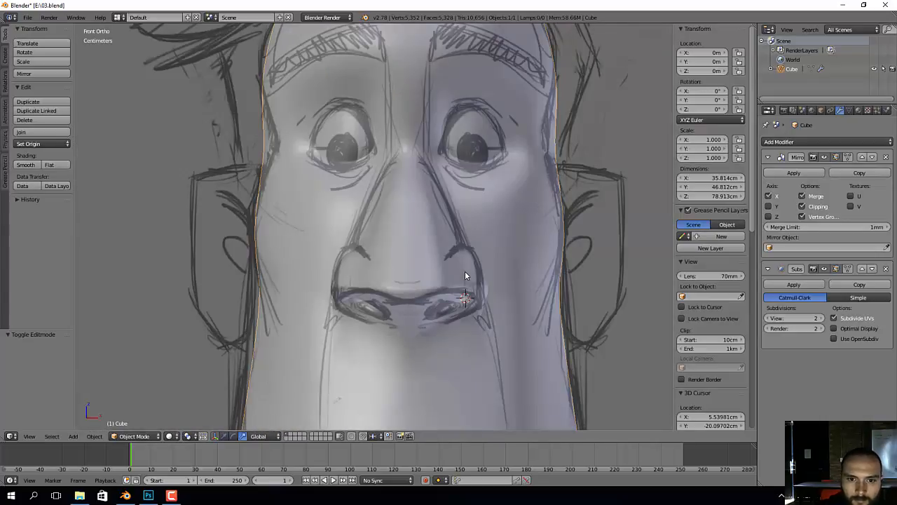
key("Tab")
scroll(460, 272, "up", 2)
left_click(433, 283)
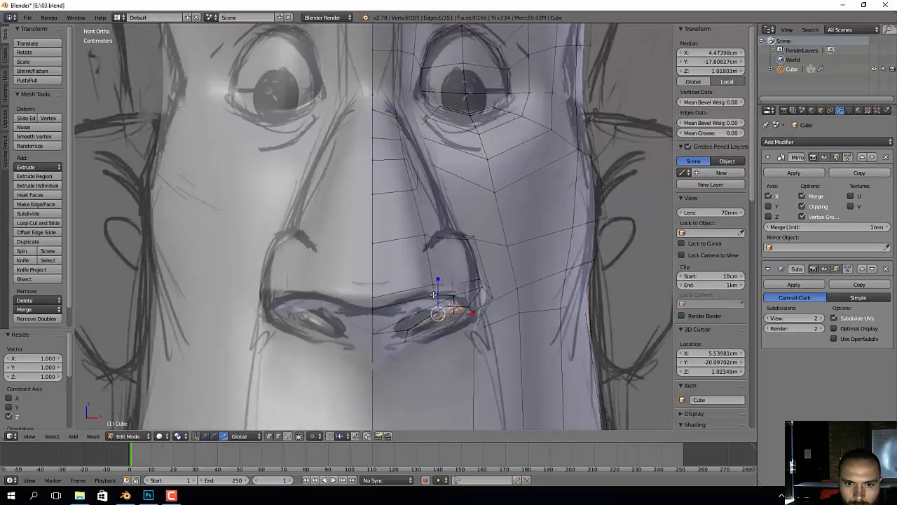
right_click(433, 295, "shift")
right_click(432, 285)
right_click(435, 294, "shift")
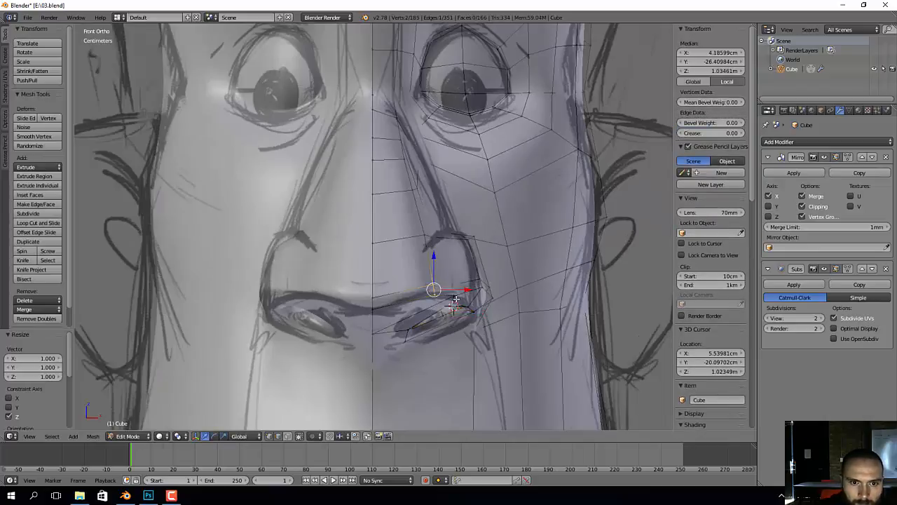
key("g")
left_click(454, 295)
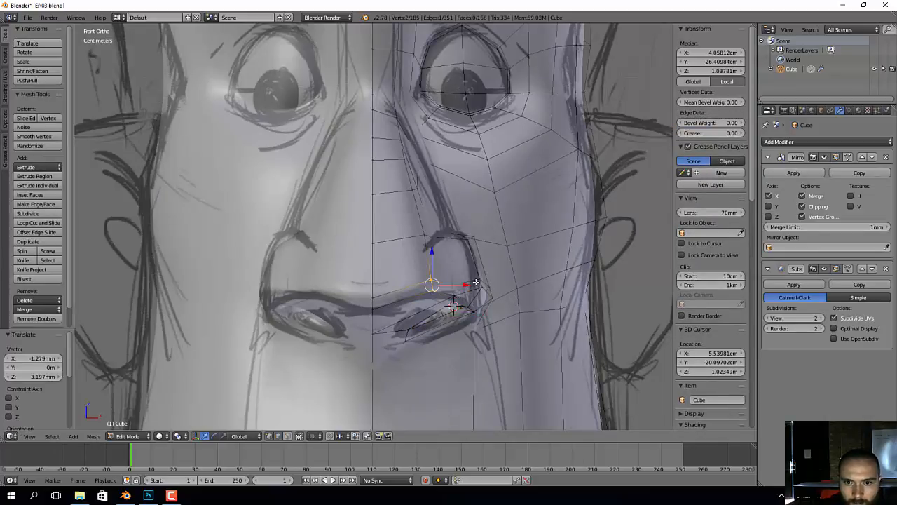
Step: Try to move the outer nostril wing's vertices down and inward toward the sketch, and check the smoothed shape in Object Mode
right_click(485, 288, "ctrl")
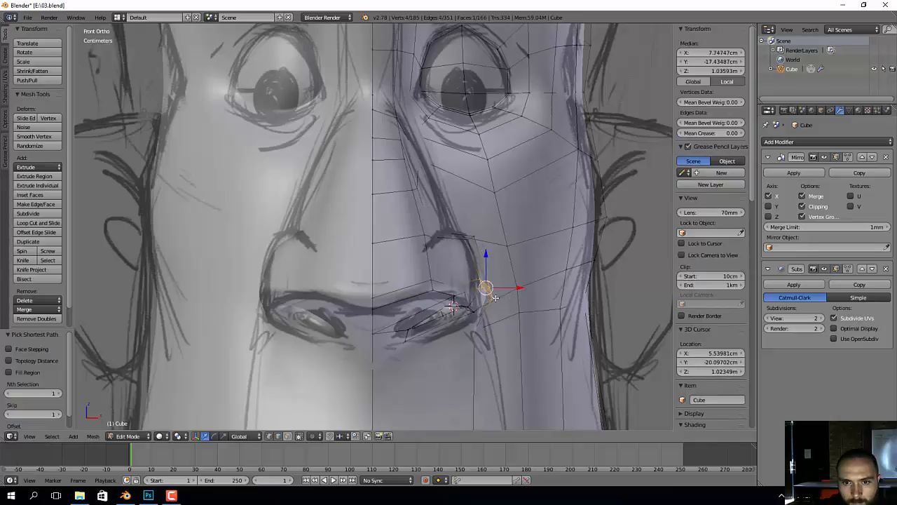
key("g")
left_click(483, 310)
key("Tab")
scroll(481, 313, "down", 3)
middle_click_drag(582, 314, 502, 274)
scroll(409, 310, "up", 2)
middle_click_drag(577, 282, 494, 256)
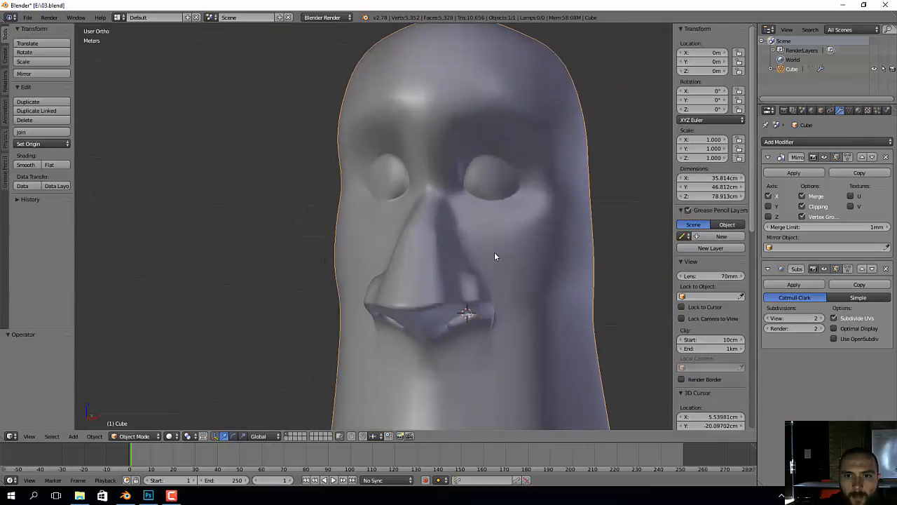
key("Tab")
left_click(620, 239)
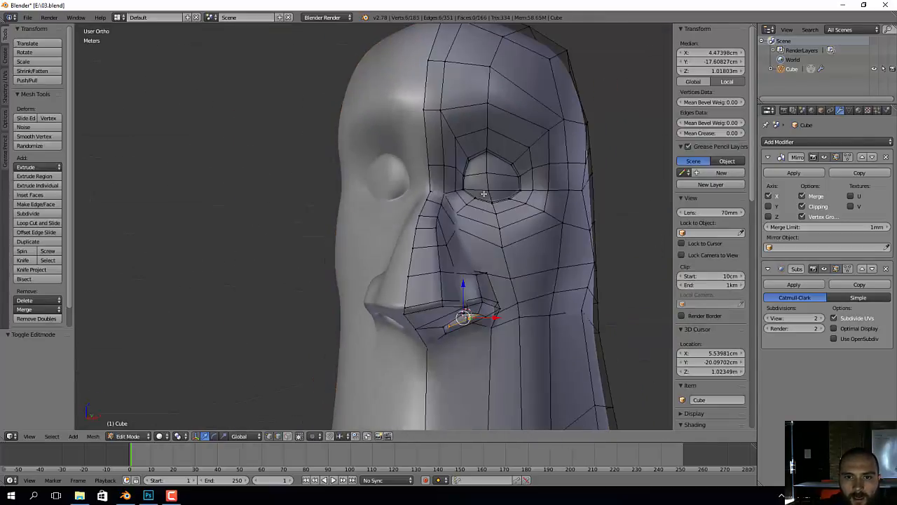
key("ctrl+r")
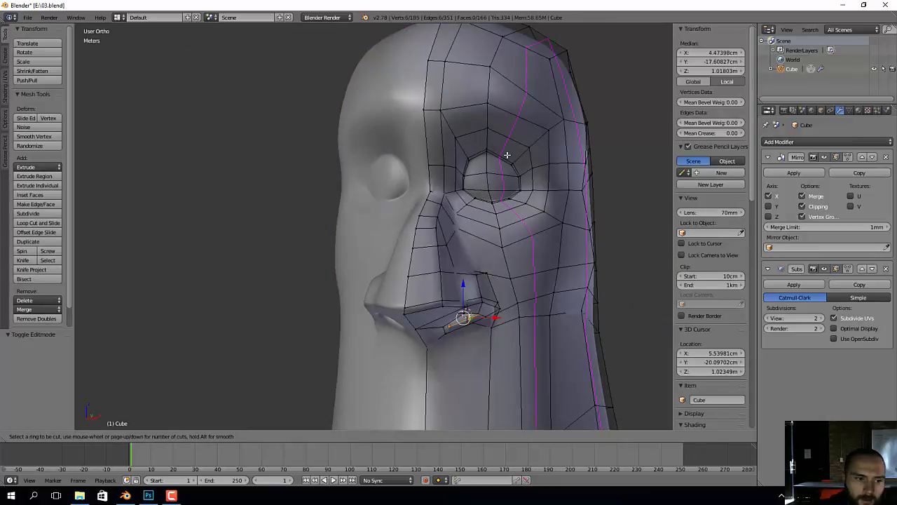
key("Escape")
Step: Try to apply Subdivide Edge-Ring to the brow edge above the outer half of the eye
right_click(518, 119)
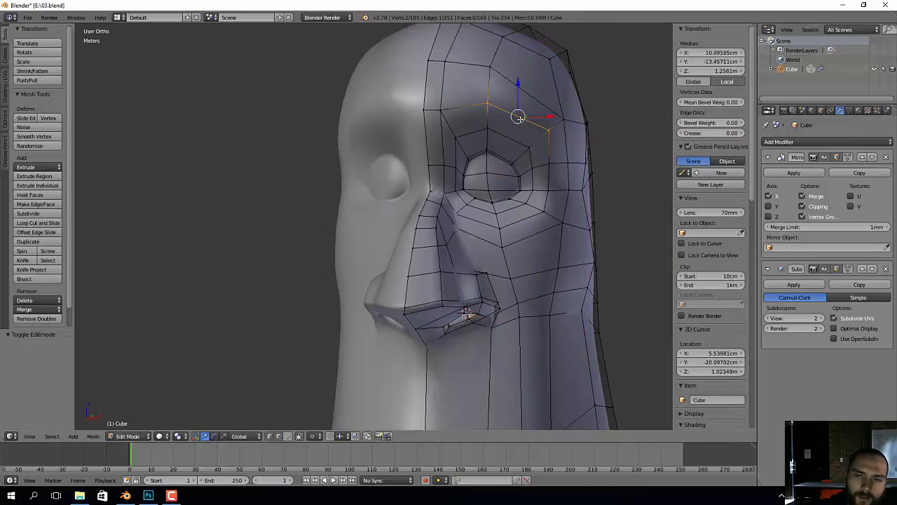
key("ctrl+e")
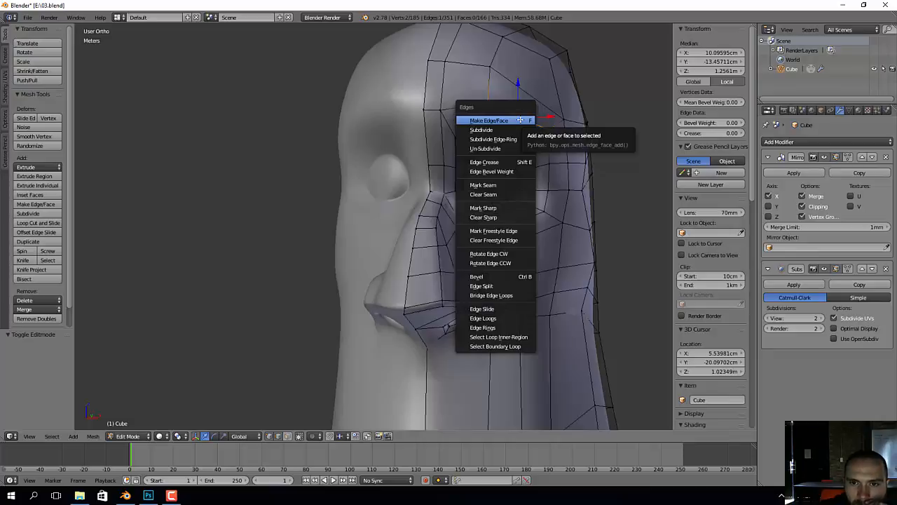
left_click(531, 118)
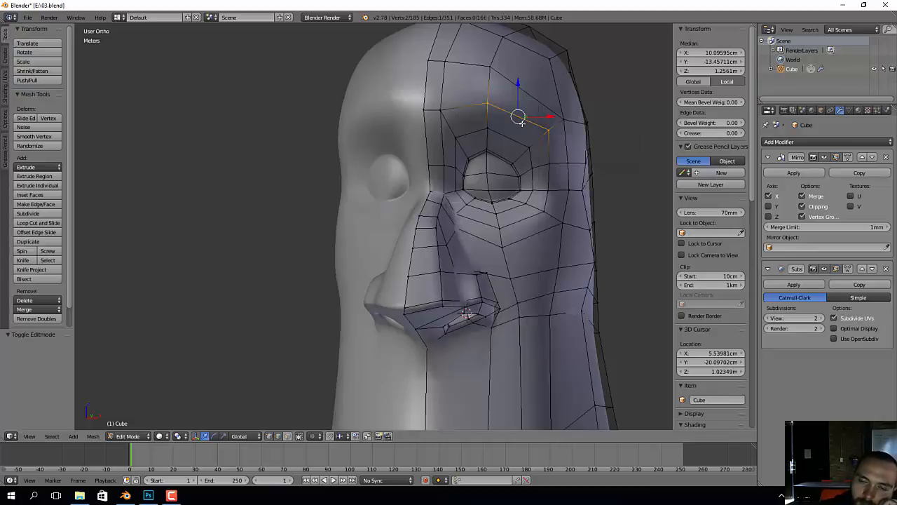
left_click(73, 437)
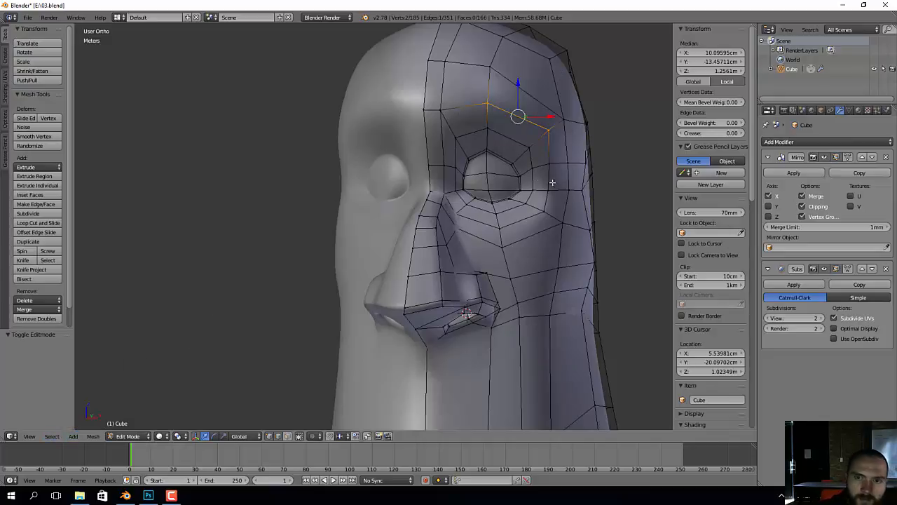
middle_click_drag(551, 182, 525, 234, "shift")
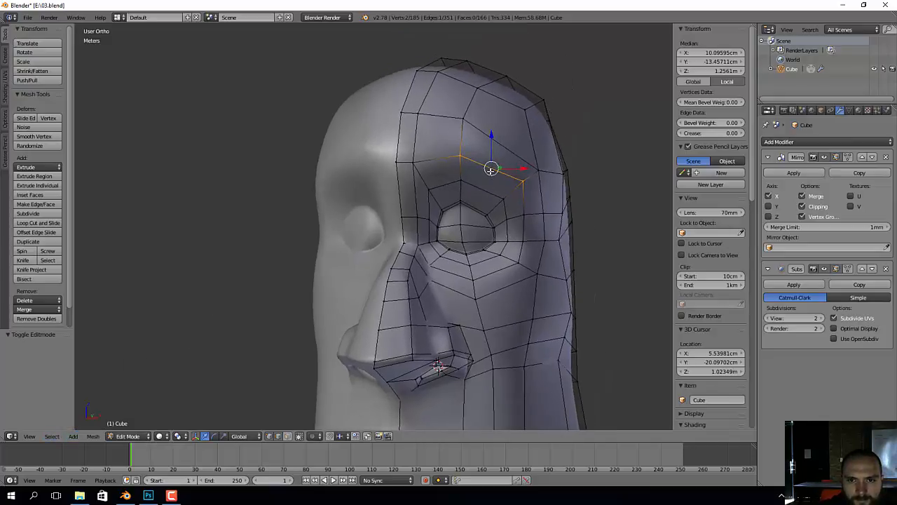
key("ctrl+e")
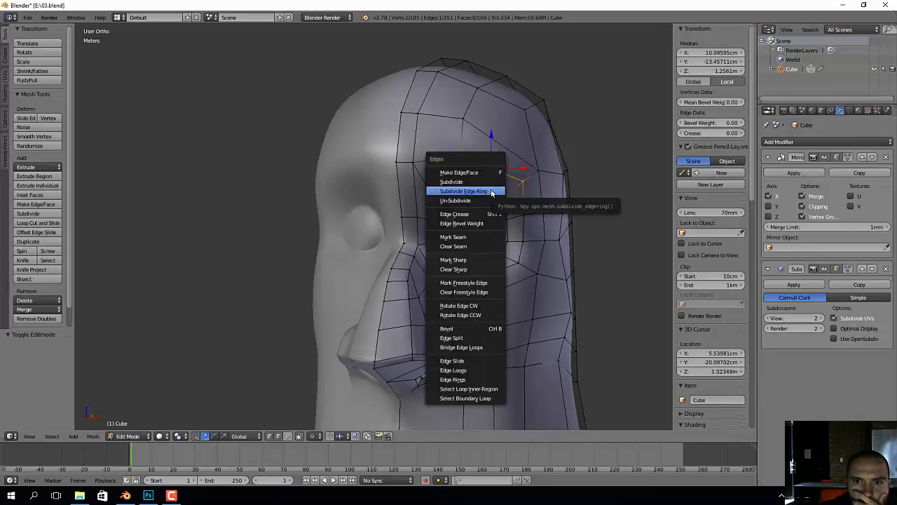
left_click(492, 191)
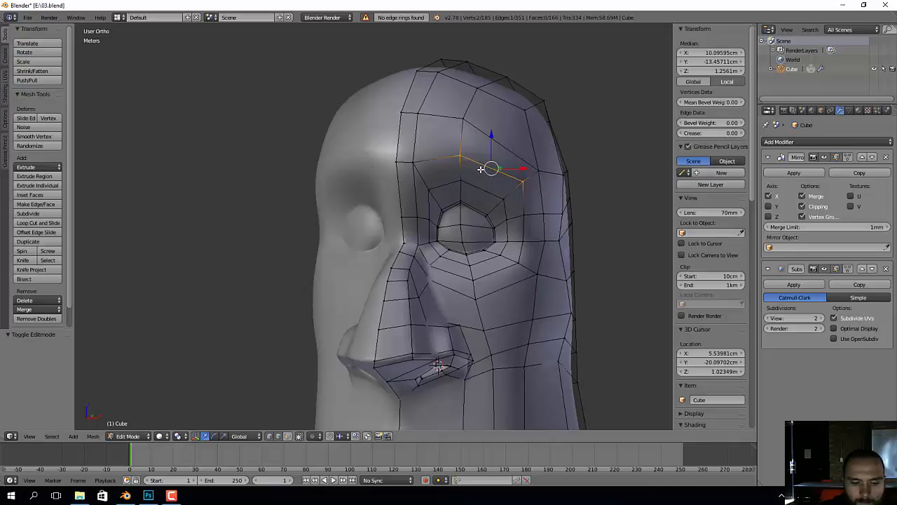
Step: Subdivide the selected brow edge with one cut, look through the subdivision options, and undo the subdivision
key("ctrl+e")
left_click(482, 156)
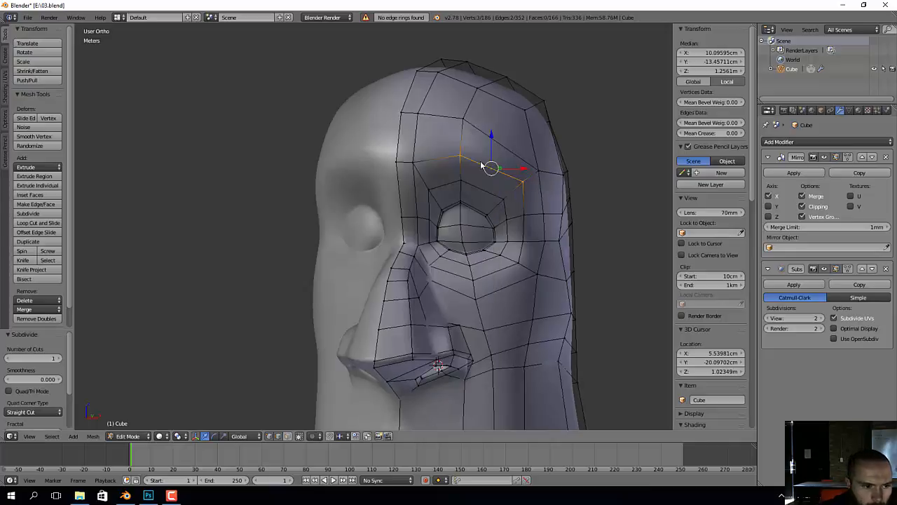
scroll(70, 373, "down", 2)
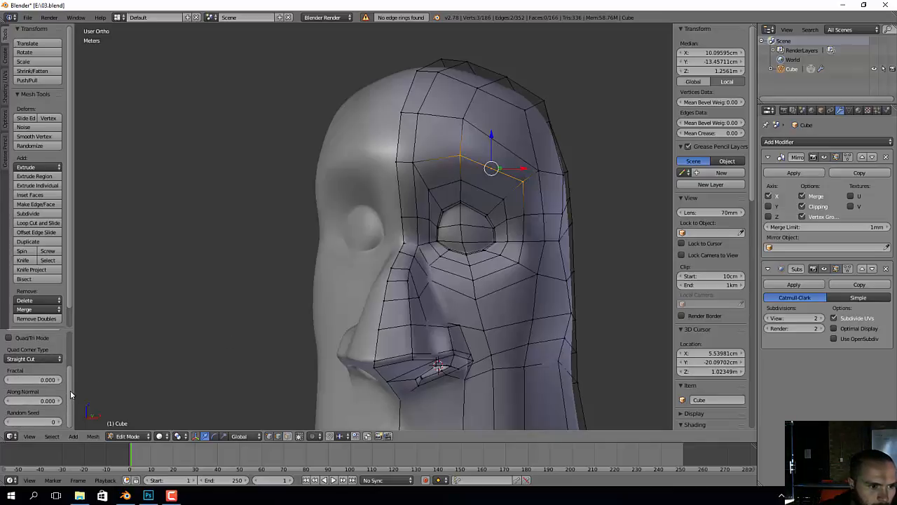
scroll(70, 394, "up", 1)
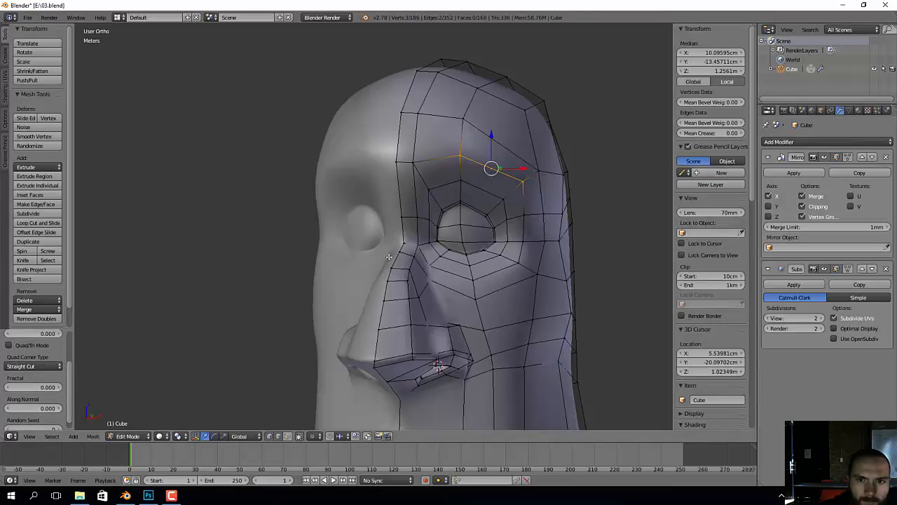
key("ctrl+z")
Step: Add a vertical loop cut through the outer half of the eye and around the head, kept centred with slide factor 0
key("ctrl+r")
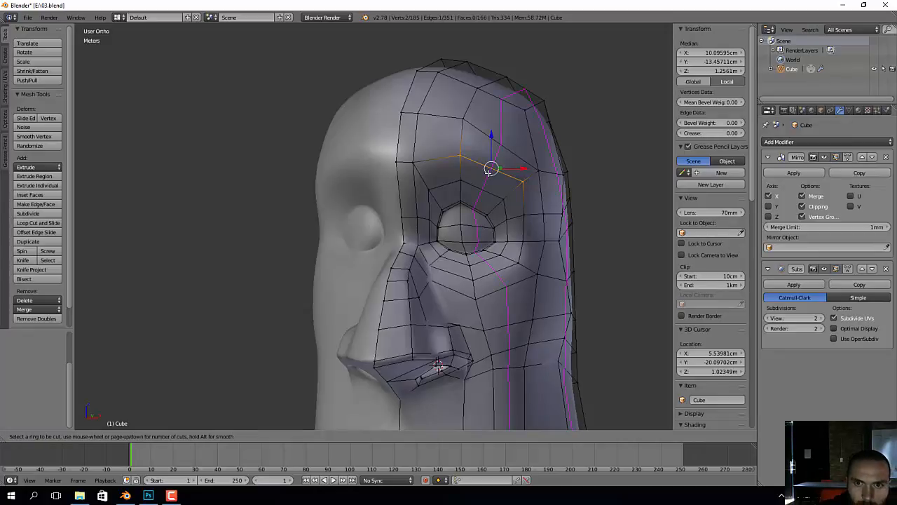
left_click(491, 170)
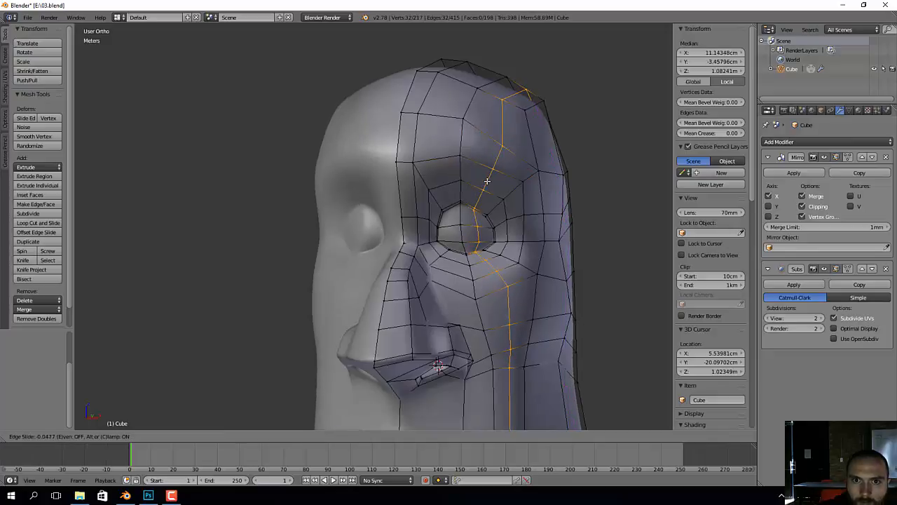
key("alt")
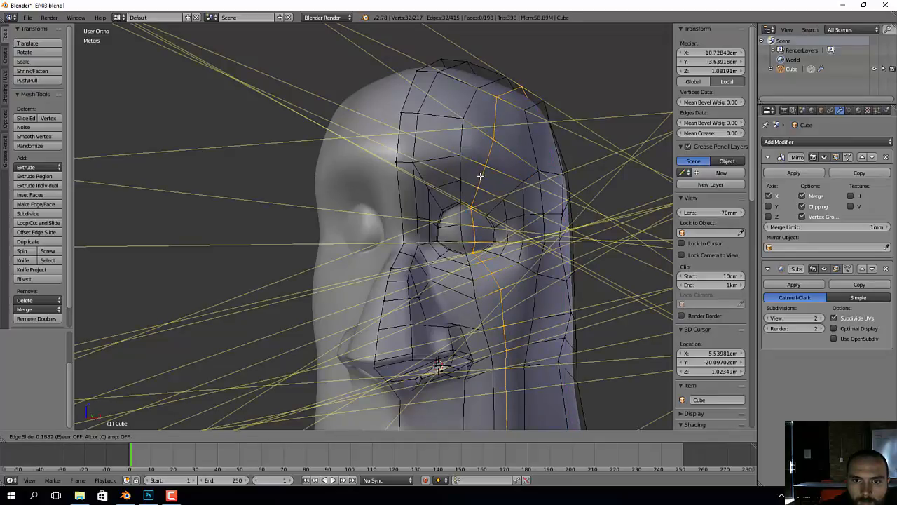
key("alt")
right_click(516, 192)
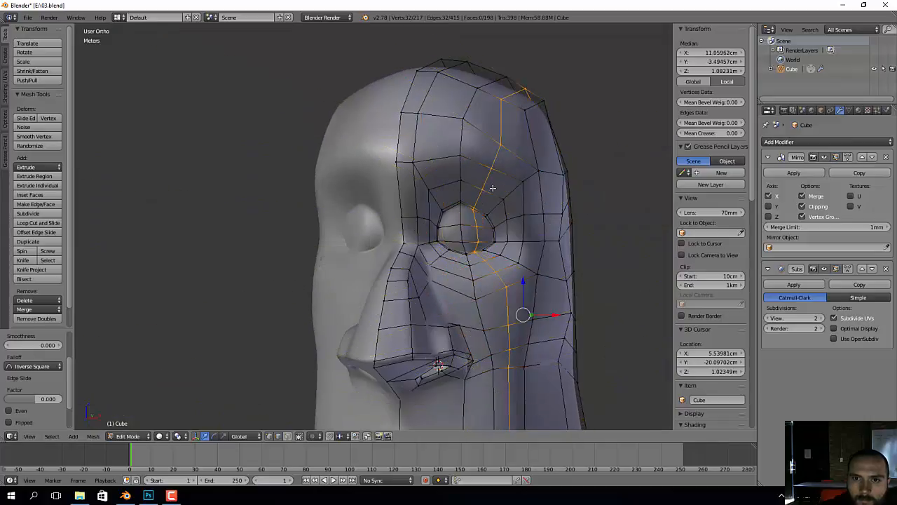
Step: In front view, move the new loop's three vertices at the upper eye about 0.6 mm in X and 1.3 mm in Z
middle_click_drag(516, 191, 509, 211)
key("KP_1")
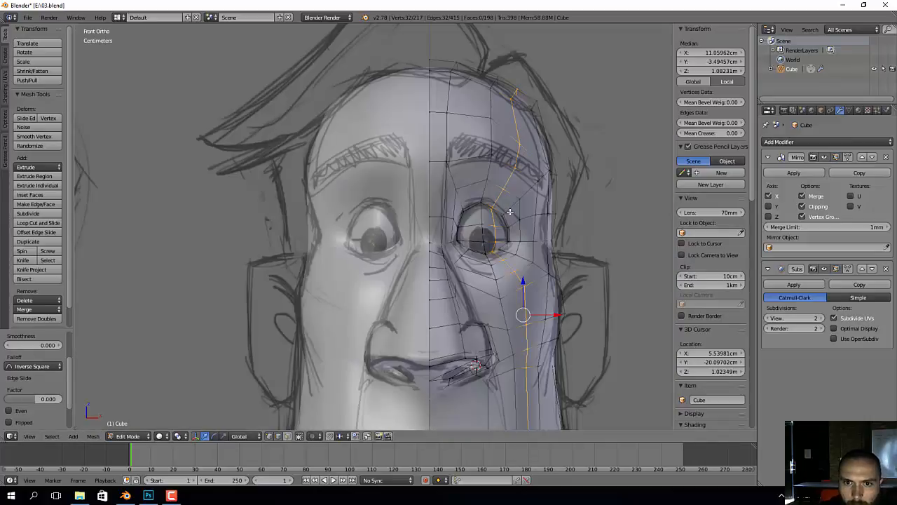
scroll(456, 207, "up", 6)
right_click(453, 209)
right_click(454, 210, "alt")
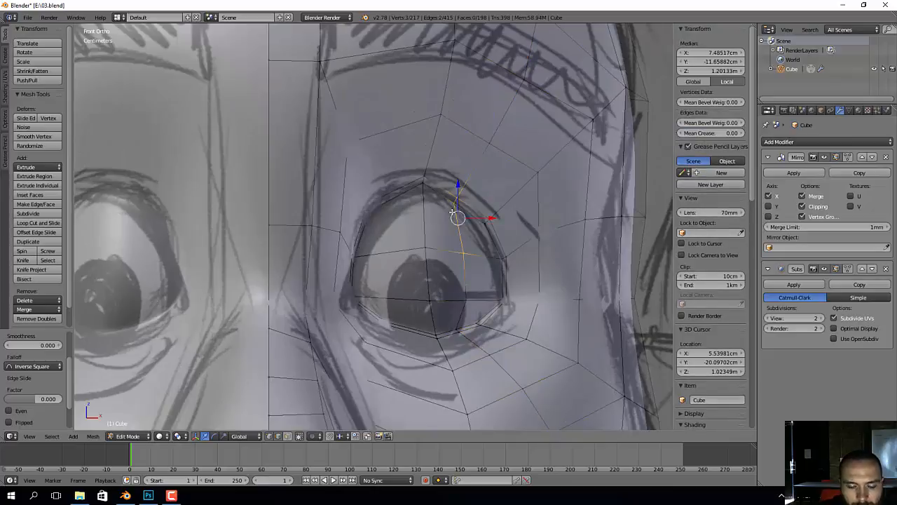
key("g")
left_click(457, 213)
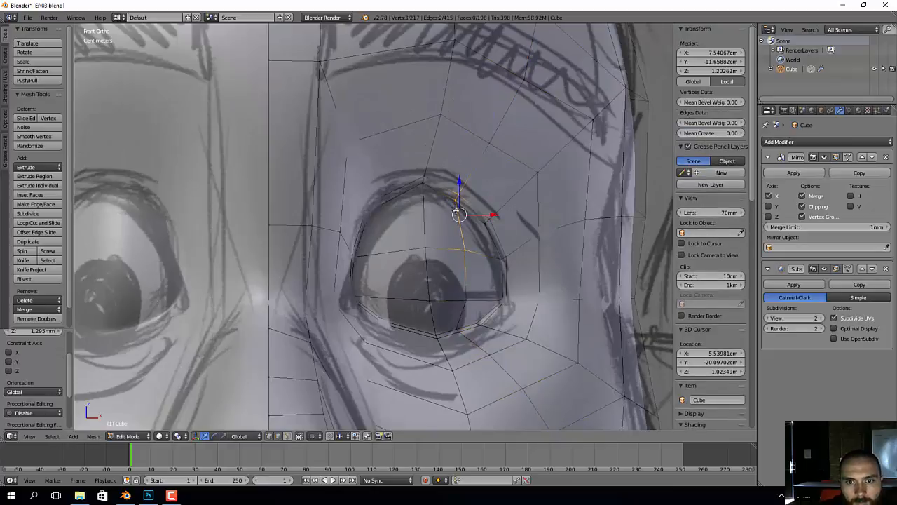
Step: Raise the lower eye rim's outer vertices about 2.4 mm in Z, and move the new loop's lower-rim vertices outward and 0.37 mm in Z
right_click(470, 327)
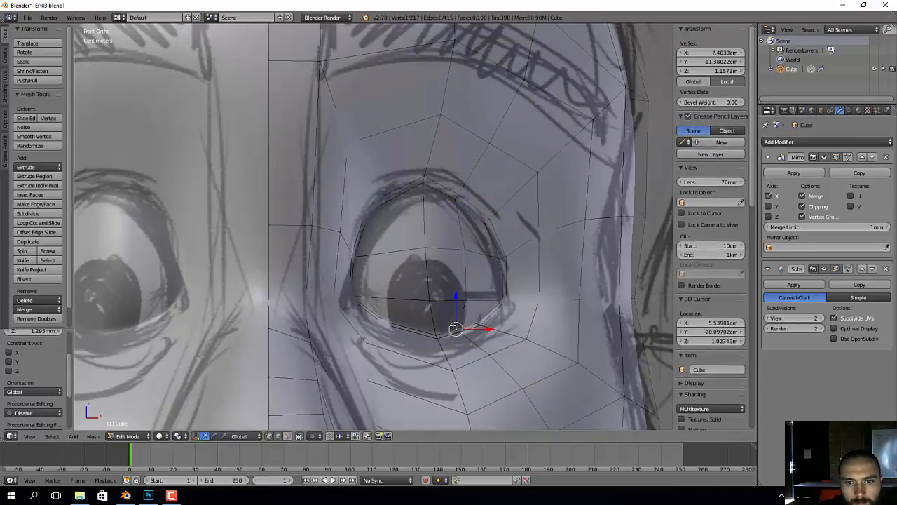
key("g")
left_click(496, 325)
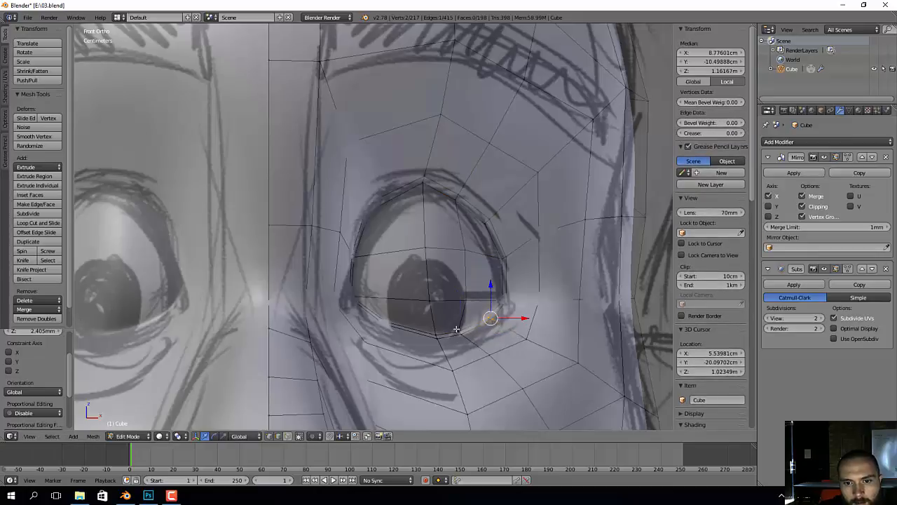
right_click(456, 329)
key("g")
left_click(470, 330)
Step: Move the new loop's five vertices from brow to crown about 2.7 mm up in Z, and lower its upper forehead vertex about 3.5 mm
scroll(533, 257, "down", 1)
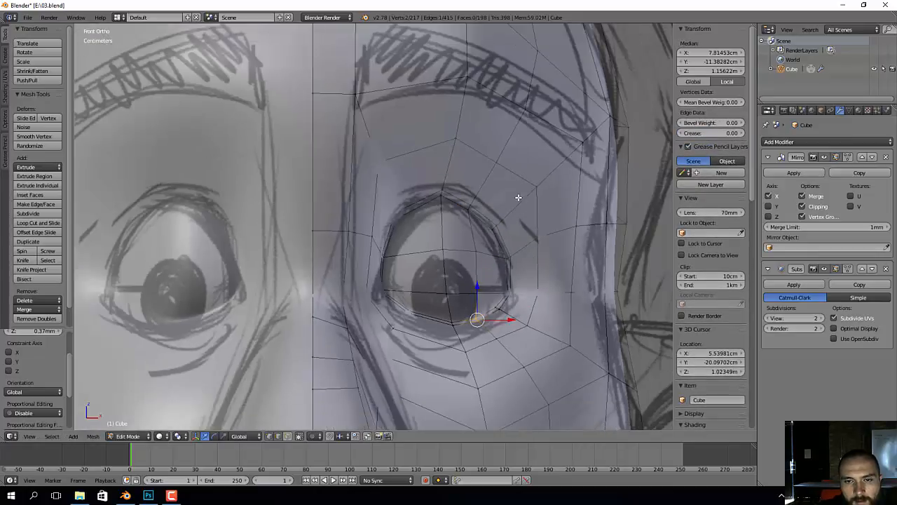
middle_click_drag(536, 147, 421, 278, "shift")
scroll(464, 205, "down", 1)
right_click(415, 249)
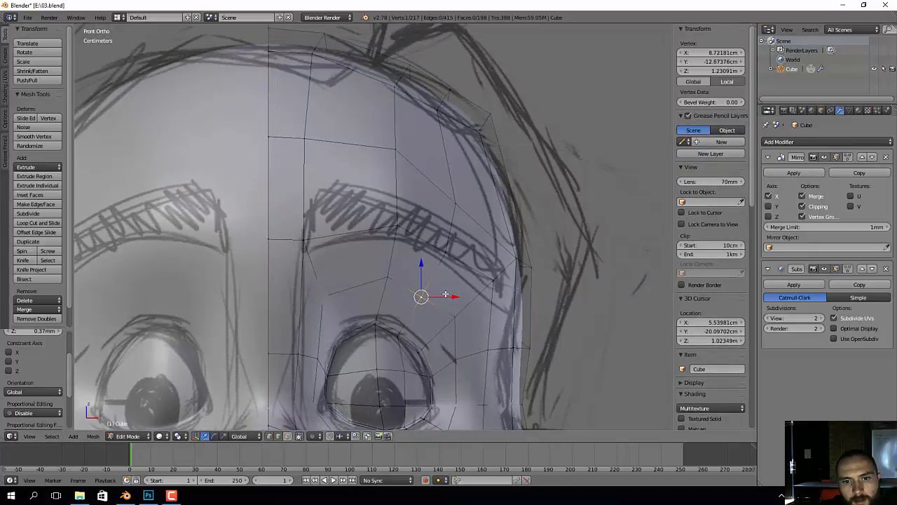
right_click(454, 90, "ctrl")
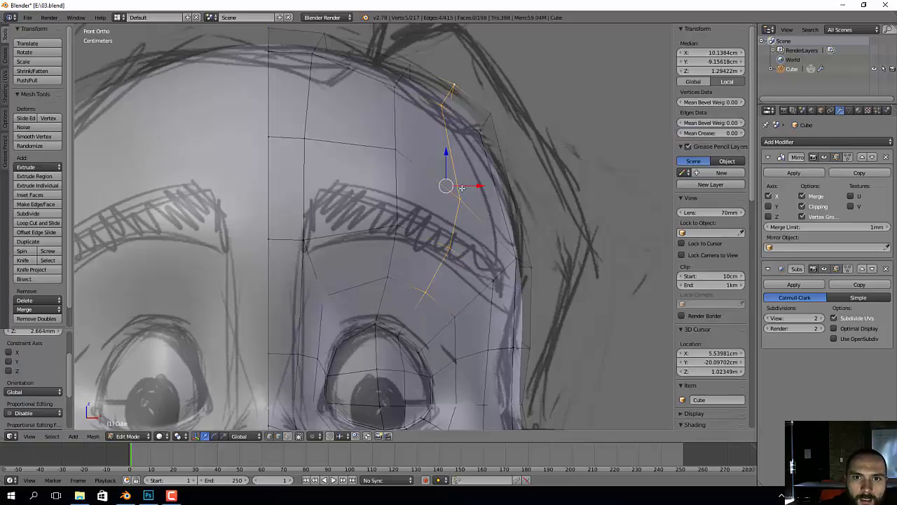
right_click(443, 102)
key("g")
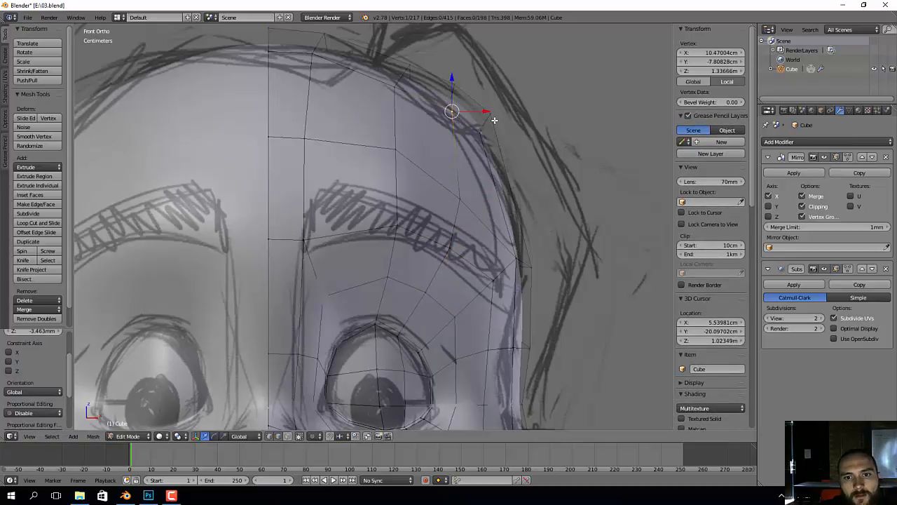
Step: Select the two outer vertices at the upper temple and slide them down along their edges to follow the head outline
right_click(489, 133)
right_click(500, 114, "shift")
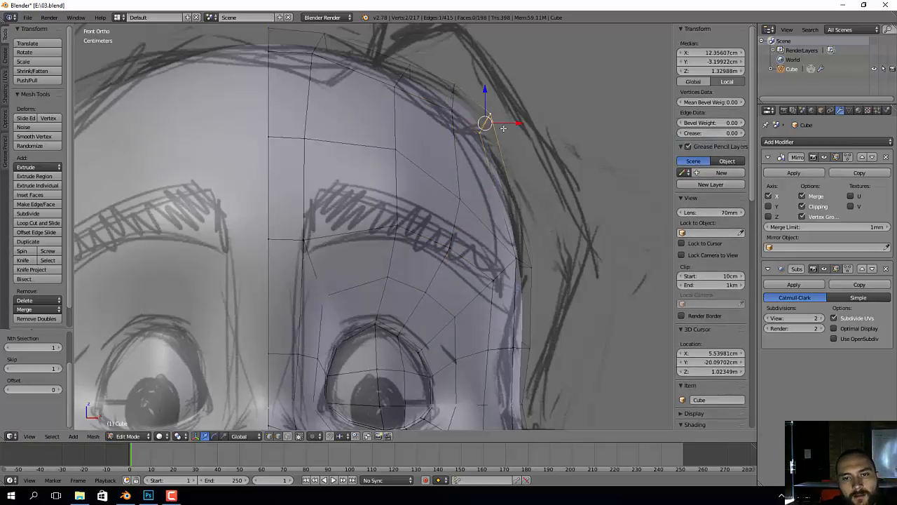
key("g")
key("g")
left_click(522, 155)
Step: Slide the new loop's crown vertex and the forehead vertex below it outward along their edges
right_click(453, 85)
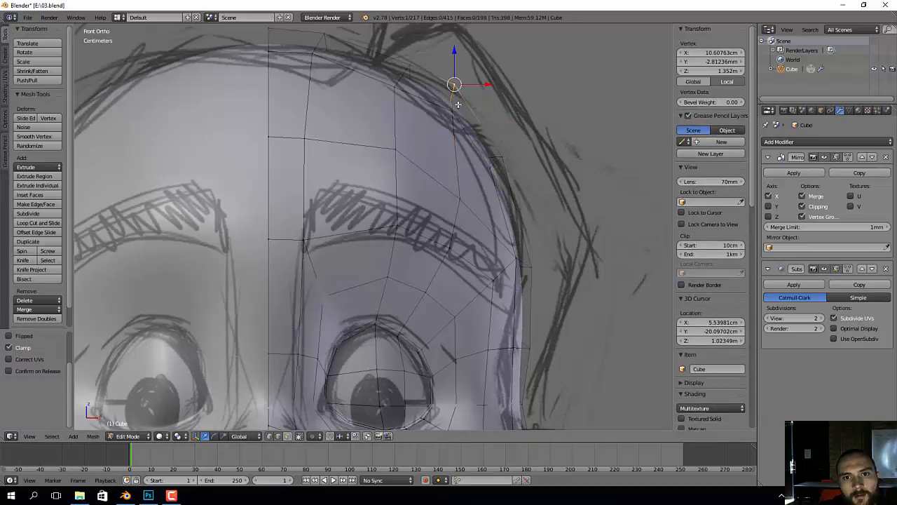
right_click(457, 119, "shift")
key("g")
key("g")
left_click(476, 119)
Step: Slide the crown vertex farther outward, and move the temple vertex about 2.7 mm in X and -0.8 mm in Z
right_click(471, 101)
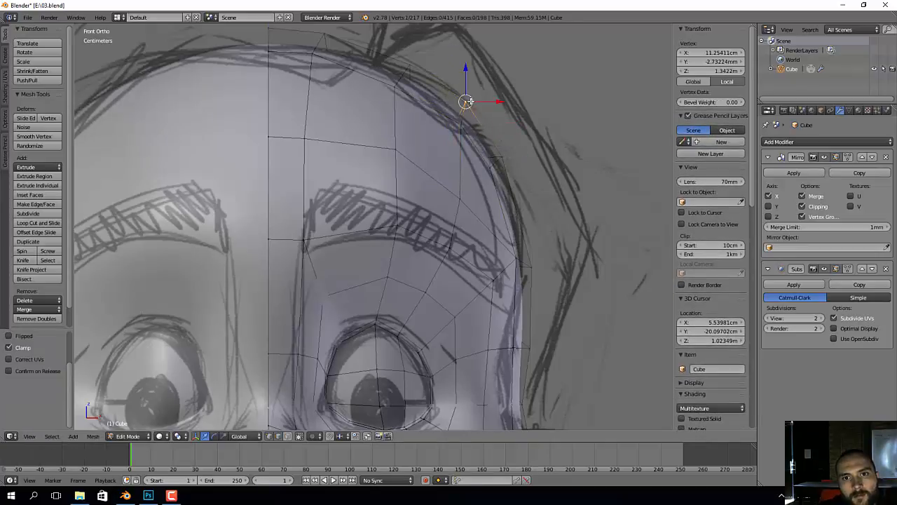
key("g")
key("g")
left_click(478, 111)
right_click(495, 171)
key("g")
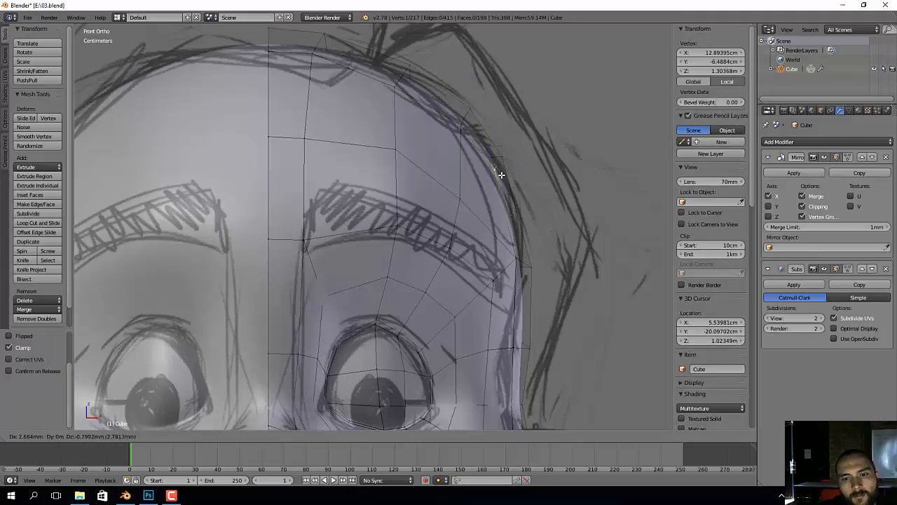
left_click(499, 170)
Step: Reposition the new loop's brow vertex in perspective, and move the forehead vertex above it about 3.3 mm down in Z
scroll(501, 174, "down", 4)
middle_click_drag(517, 210, 525, 262)
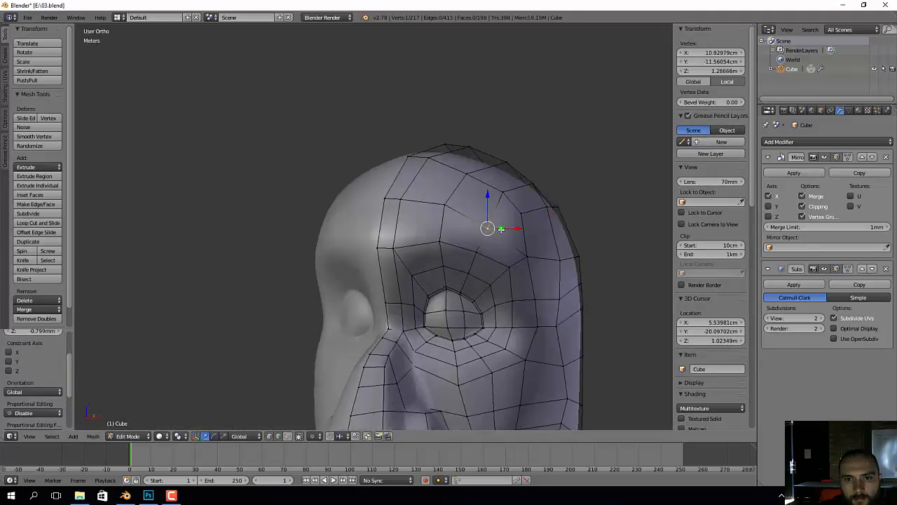
mouse_move(501, 229)
middle_mouse_down()
mouse_move(502, 249)
mouse_move(517, 237)
middle_mouse_up()
key("g")
left_click(514, 242)
mouse_move(457, 241)
middle_mouse_down()
mouse_move(458, 174)
mouse_move(346, 234)
mouse_move(461, 230)
middle_mouse_up()
key("g")
left_click(416, 240)
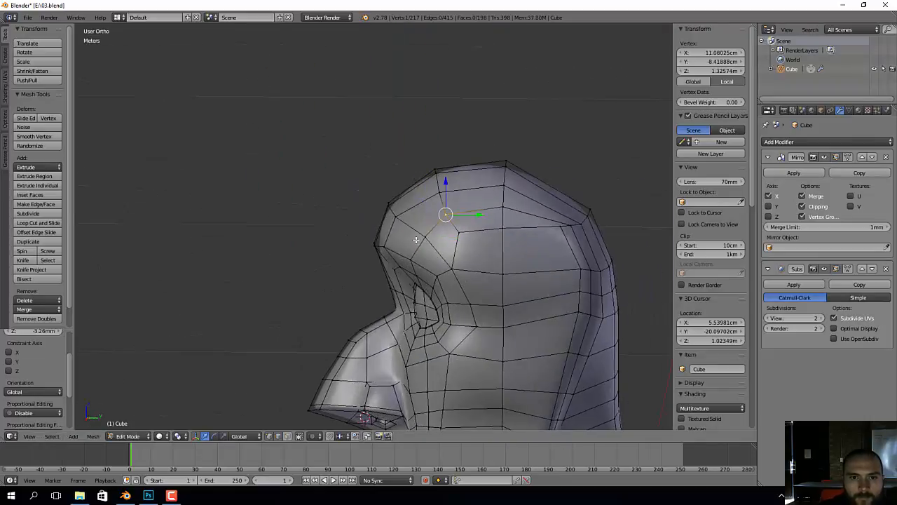
Step: Even out the new loop's vertices over the side of the head, and select its five-vertex section at the back
key("g")
left_click(422, 239)
middle_click_drag(487, 212, 480, 217)
middle_click_drag(530, 235, 435, 204, "shift")
key("g")
left_click(474, 220)
right_click(554, 190, "ctrl")
scroll(517, 220, "up", 3)
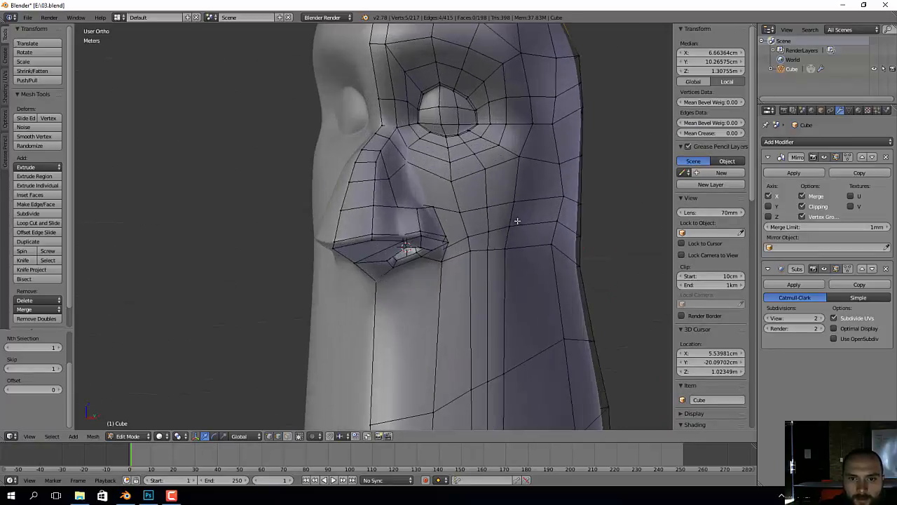
Step: Slide the two cheek vertices beside the nostril along their edges to smooth the row running toward the ear
middle_click_drag(516, 220, 389, 239)
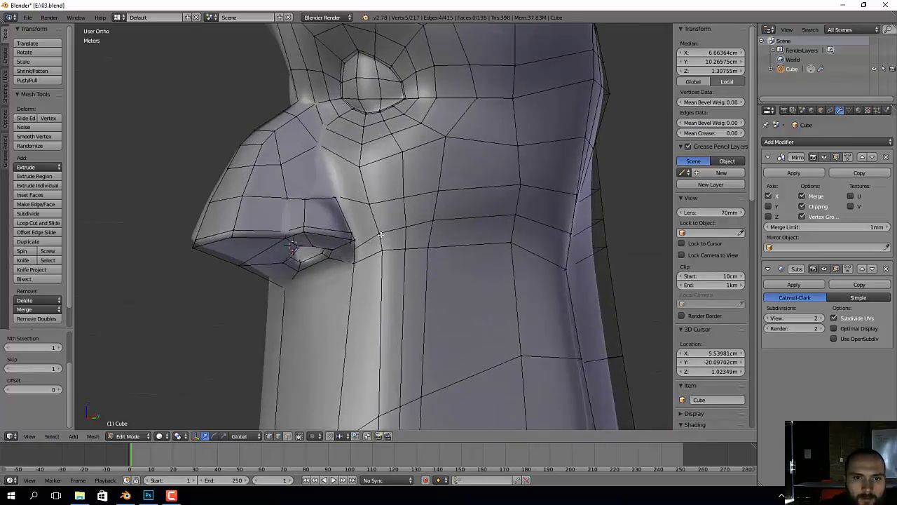
right_click(380, 234)
key("shift+v")
left_click(401, 230)
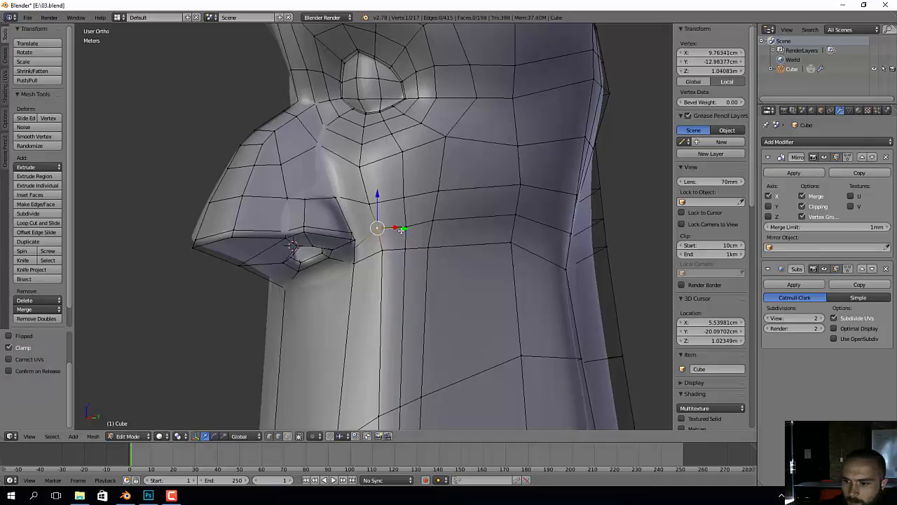
key("g")
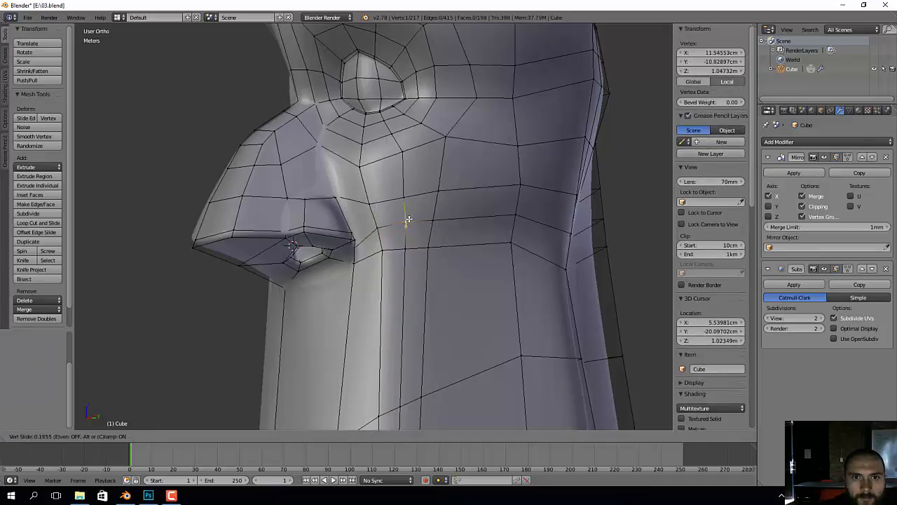
left_click(408, 220)
Step: Select the loop's three vertices on the cheek below the eye, reposition them, and pull them forward along Y
middle_click_drag(408, 219, 379, 148)
right_click(398, 182, "shift")
scroll(397, 181, "up", 3)
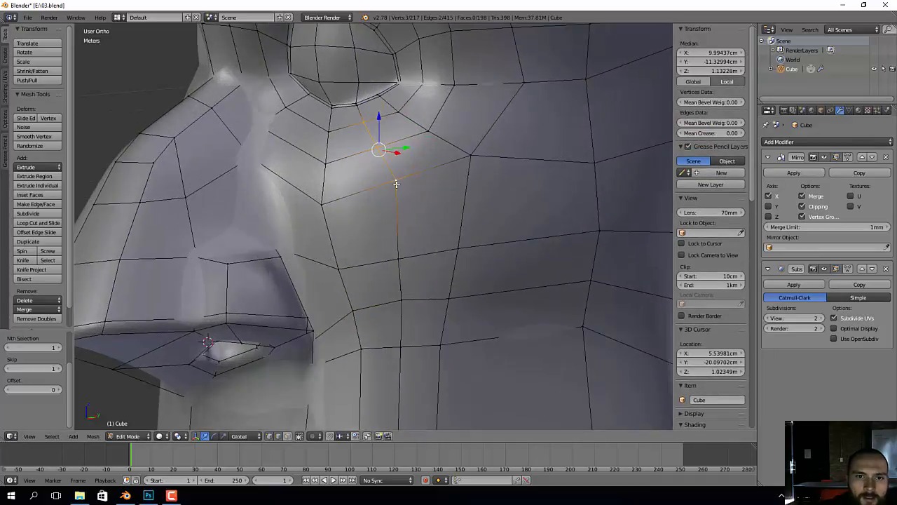
key("g")
left_click(404, 213)
middle_click_drag(405, 213, 405, 186)
left_click_drag(410, 177, 405, 181)
middle_click_drag(405, 181, 449, 195)
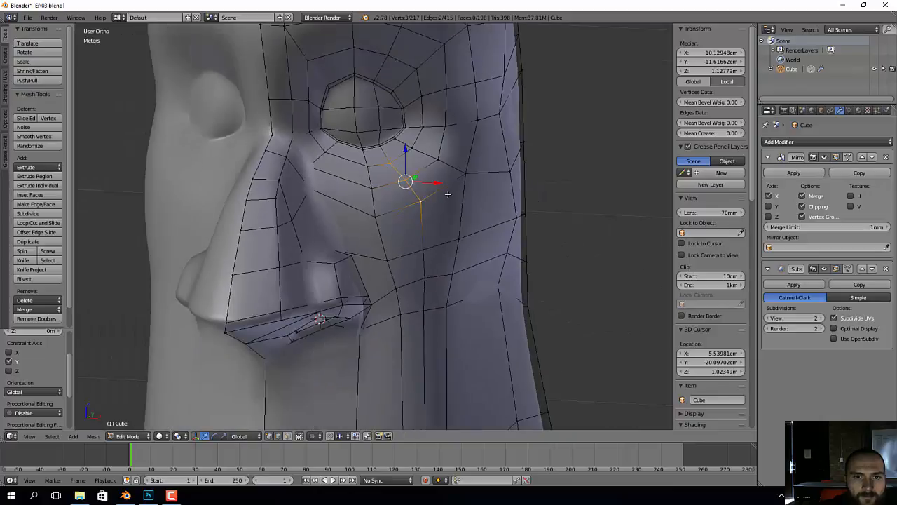
Step: Add a vertical loop cut through the inner half of the eye and around the head, kept centred with slide factor 0
middle_click_drag(421, 225, 423, 225)
key("ctrl+r")
left_click(349, 104)
right_click(370, 228)
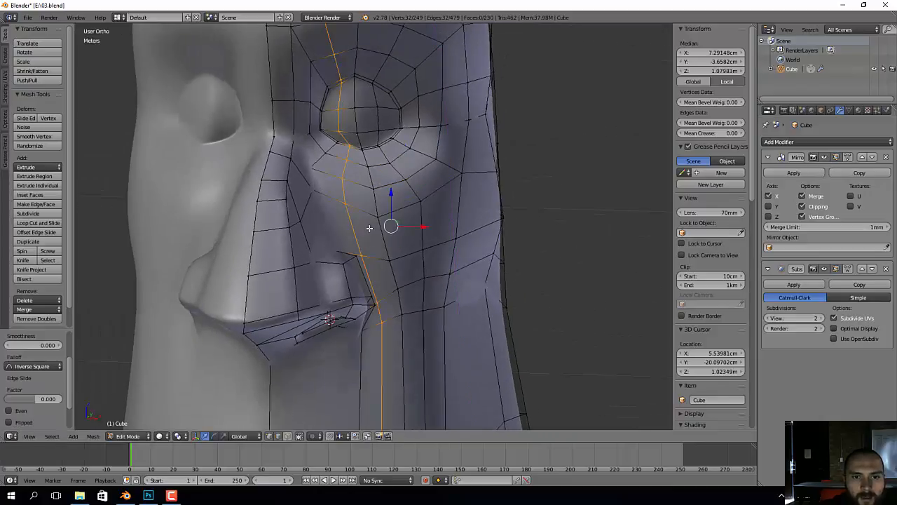
Step: Select the inner loop's seven vertices from the upper eye rim to the crown and raise them about 1.5 mm in Z
middle_click_drag(372, 176, 392, 297)
right_click(394, 298)
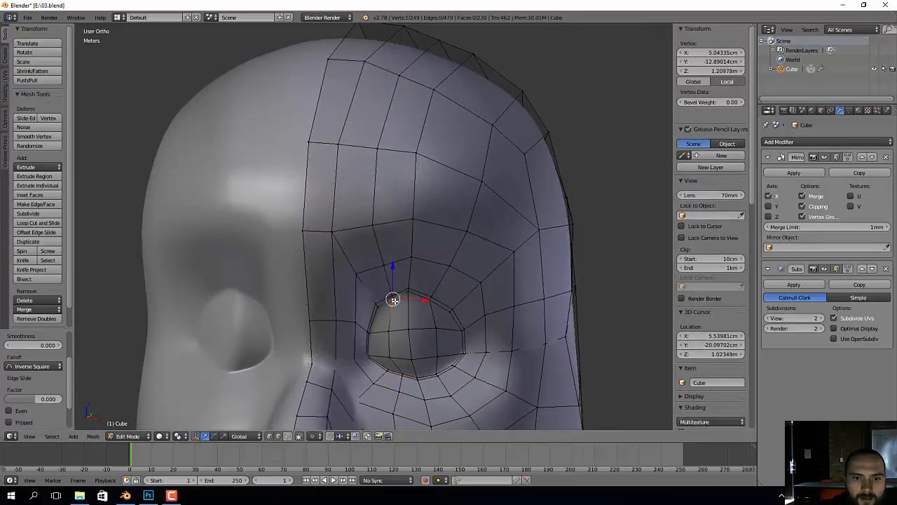
middle_click_drag(504, 271, 519, 160)
right_click(467, 76, "ctrl")
middle_click_drag(467, 76, 462, 143)
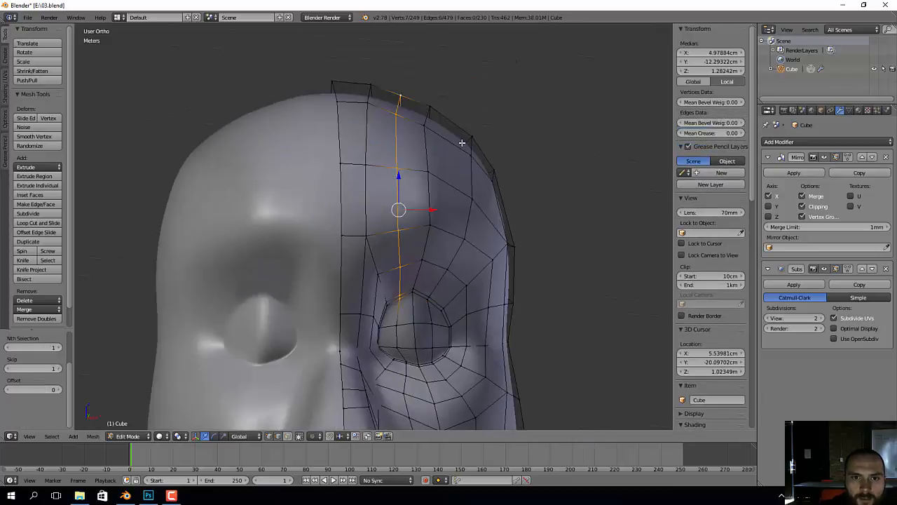
left_click_drag(399, 178, 399, 178)
Step: In front view, move the inner loop's lower eye rim vertices about 5.2 mm inward, and the adjacent rim pair about 5.7 mm inward and 1.2 mm up
middle_click_drag(423, 150, 413, 3, "shift")
right_click(395, 216)
scroll(410, 228, "up", 5)
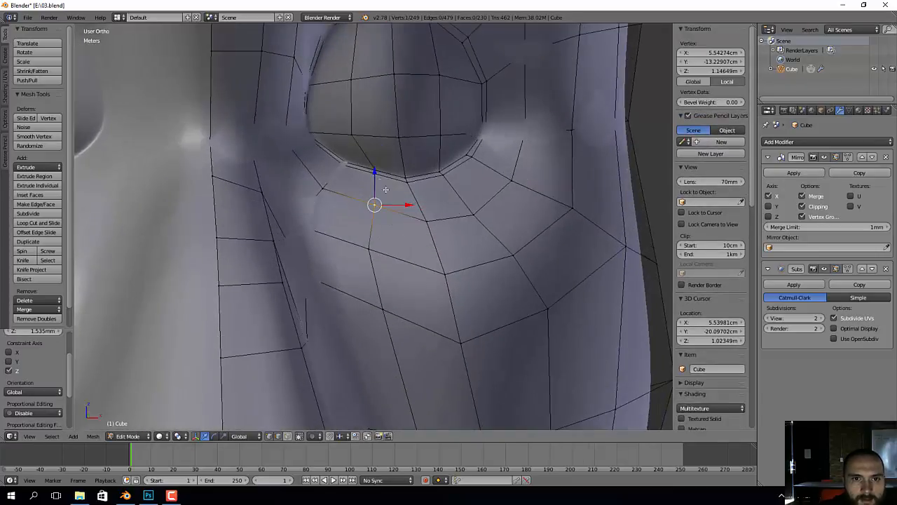
right_click(369, 162)
right_click(381, 178)
key("KP_1")
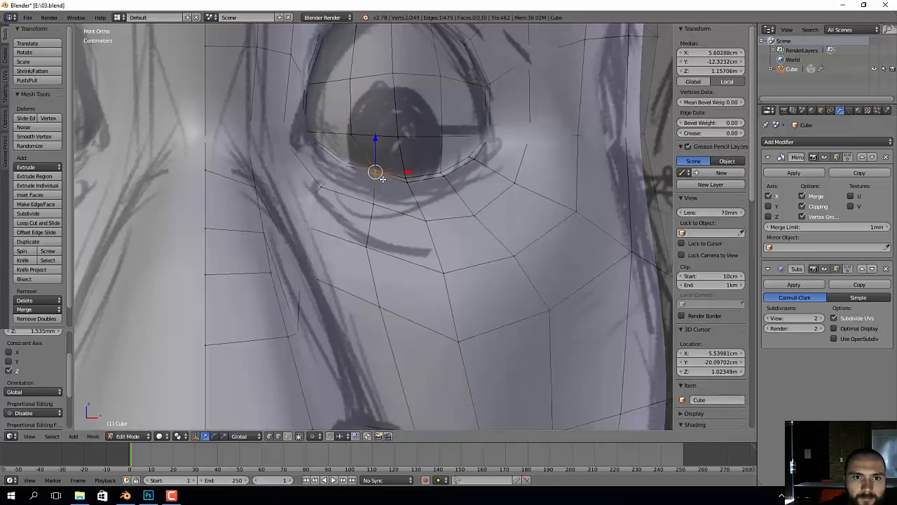
key("g")
left_click(333, 161)
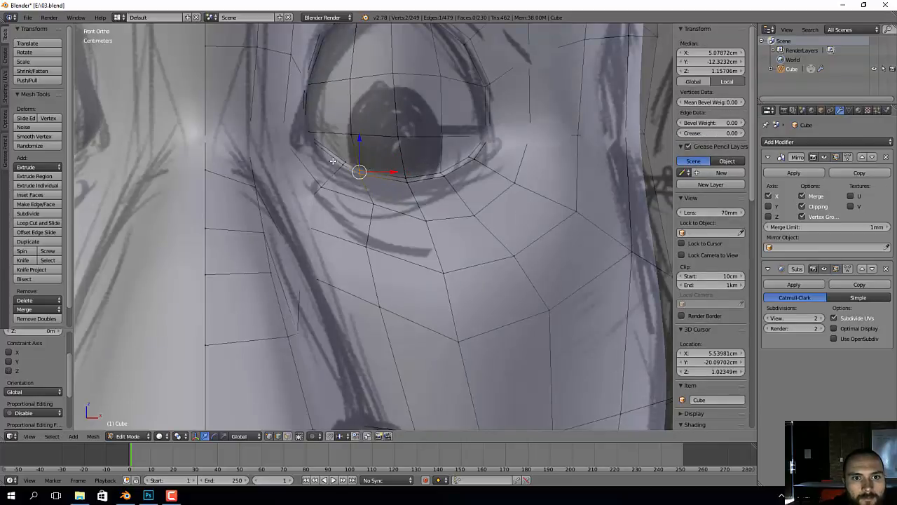
key("g")
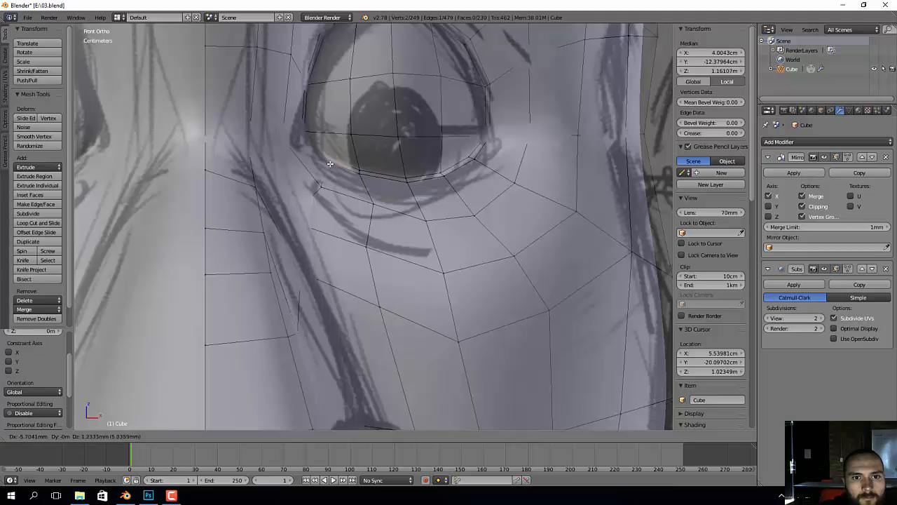
left_click(330, 164)
Step: Raise the middle vertex pair of the lower eye rim about 0.46 mm in Z to match the eye sketch
right_click(413, 183)
key("g")
left_click(410, 181)
Step: Fit the upper eye rim's vertices to the eye sketch, adjusting the middle pair about 0.53 mm down in Z
middle_click_drag(410, 181, 409, 257, "shift")
scroll(395, 195, "down", 3)
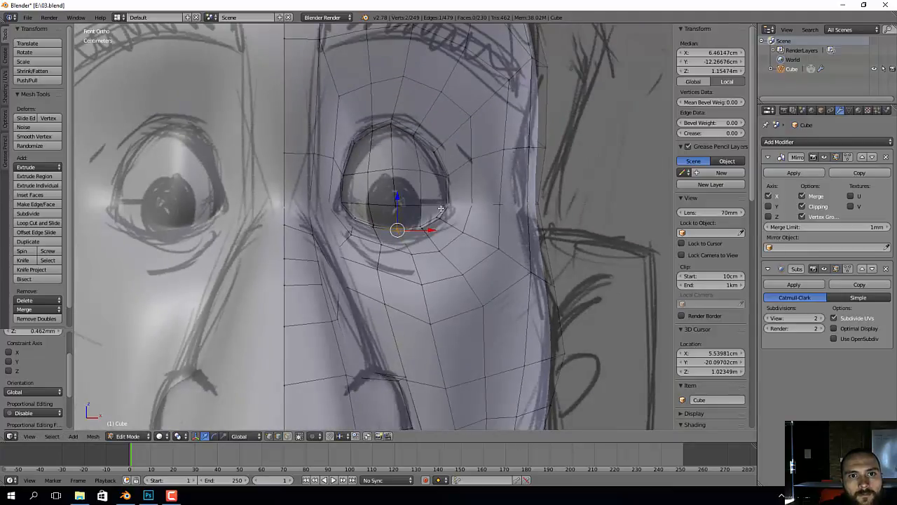
key("g")
left_click(375, 134)
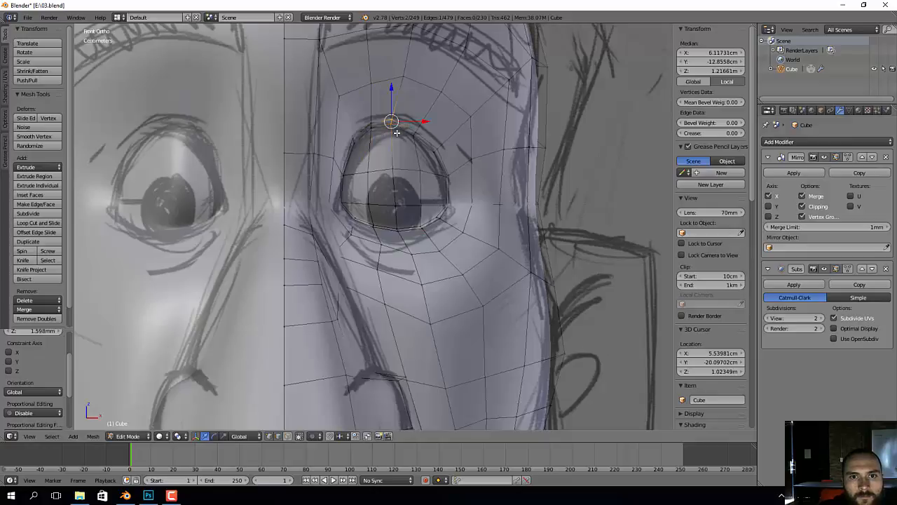
key("g")
left_click(398, 133)
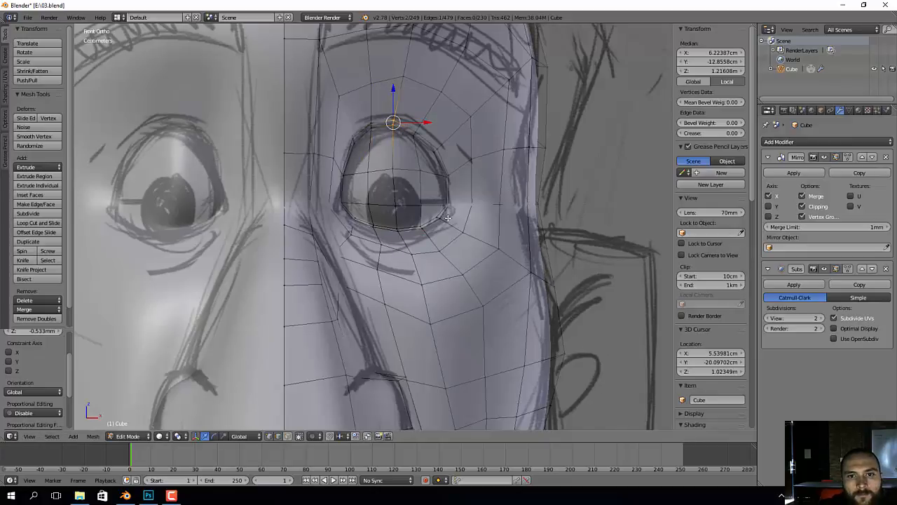
Step: Examine the reshaped eye rim, cheek and forehead from several angles and distances
scroll(448, 218, "up", 2)
middle_click_drag(448, 218, 461, 225)
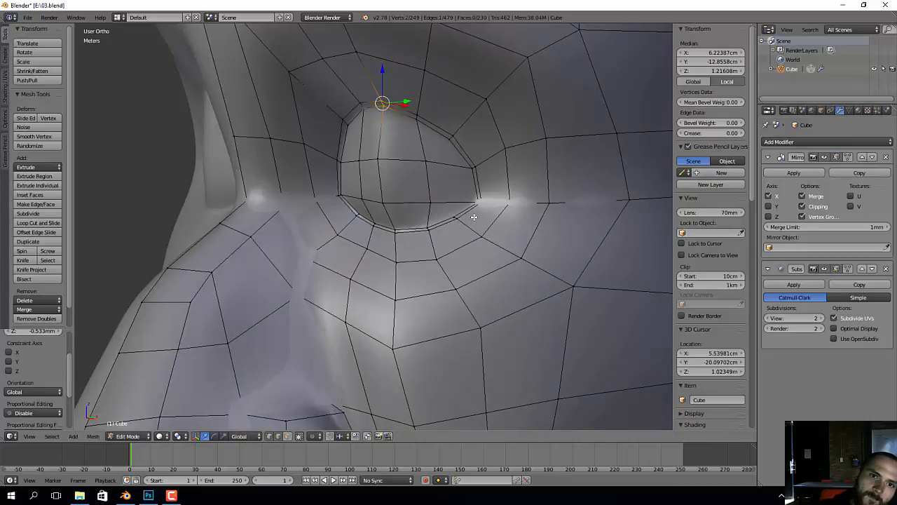
scroll(473, 214, "down", 3)
middle_click_drag(423, 226, 469, 293)
scroll(468, 225, "down", 1)
scroll(467, 225, "down", 3)
scroll(457, 252, "up", 6)
middle_click_drag(458, 251, 478, 270)
scroll(444, 167, "up", 1)
Step: Slide the inner brow and forehead vertices and the forehead vertex above the outer brow along their edges to even the curve
middle_click_drag(444, 168, 362, 195, "shift")
right_click(361, 197)
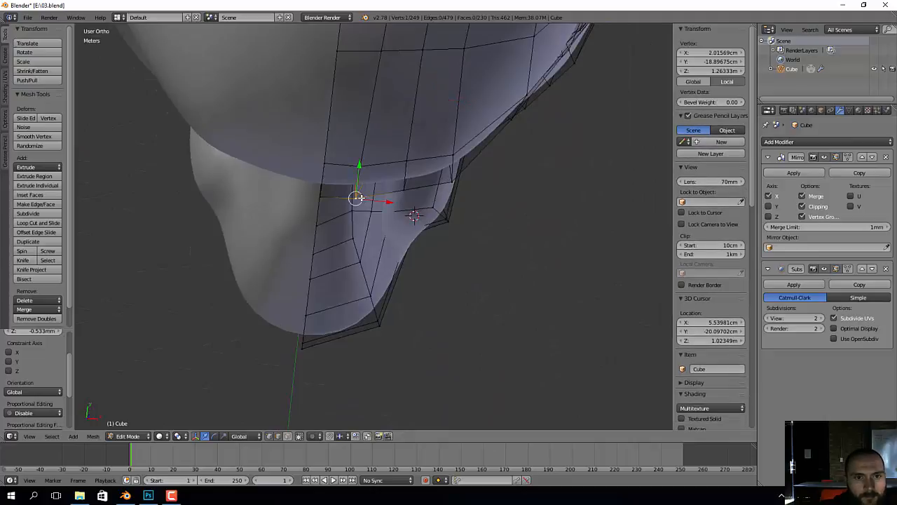
key("shift+v")
left_click(361, 167)
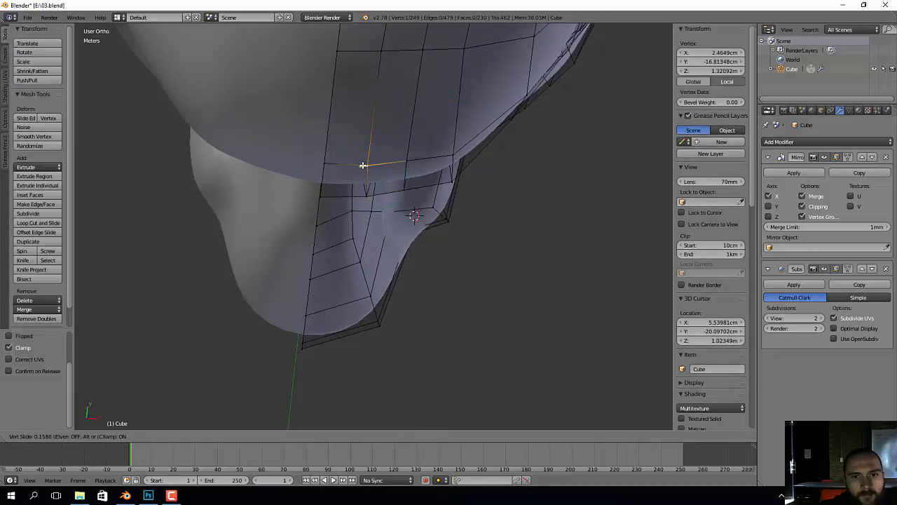
right_click(460, 181)
right_click(455, 176)
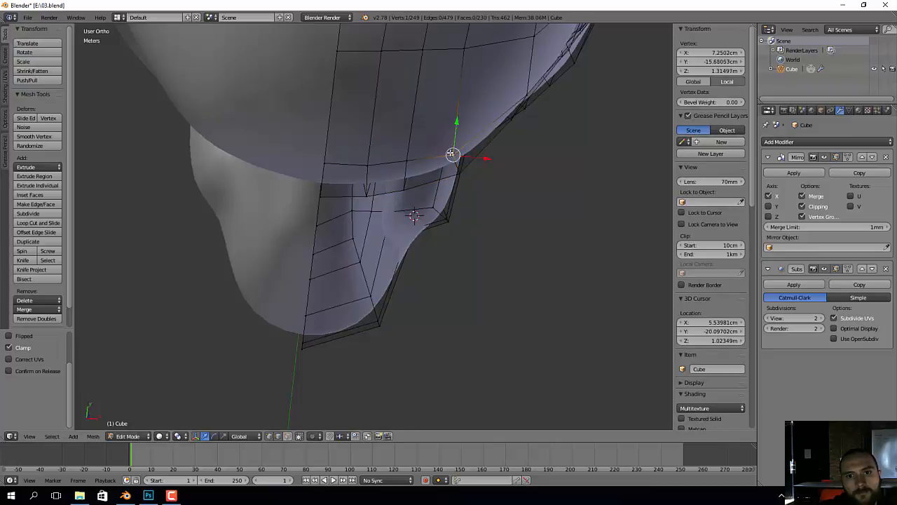
Step: Select the vertices between the nostril and the cheek and move them about 1.9 mm down in Z
middle_click_drag(452, 152, 478, 187)
middle_click_drag(459, 239, 408, 243)
scroll(418, 240, "up", 3)
right_click(380, 204)
right_click(407, 239, "shift")
right_click(400, 248, "shift")
right_click(394, 250)
right_click(380, 206, "shift")
key("g")
left_click(411, 241)
Step: Select the row of three cheek vertices beside the nostril and slide them down along their edges
right_click(409, 239)
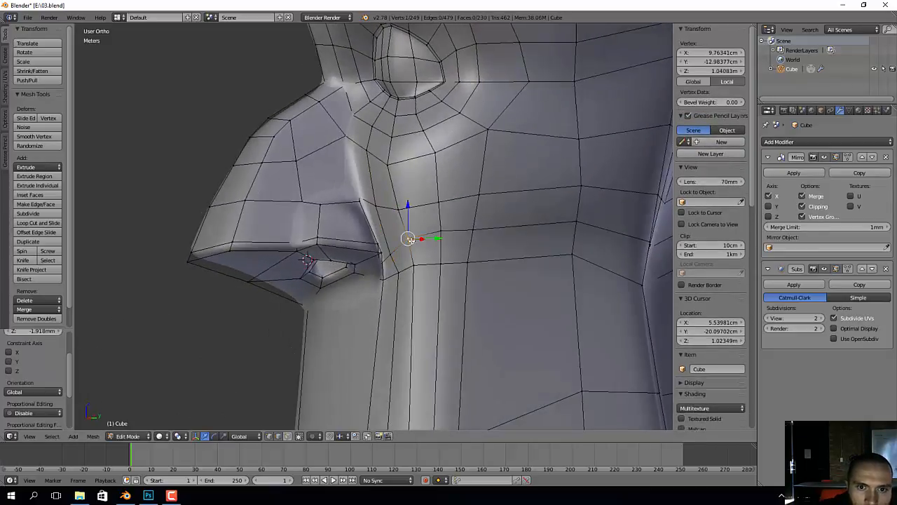
right_click(469, 236, "ctrl")
key("ctrl+g")
left_click(444, 231)
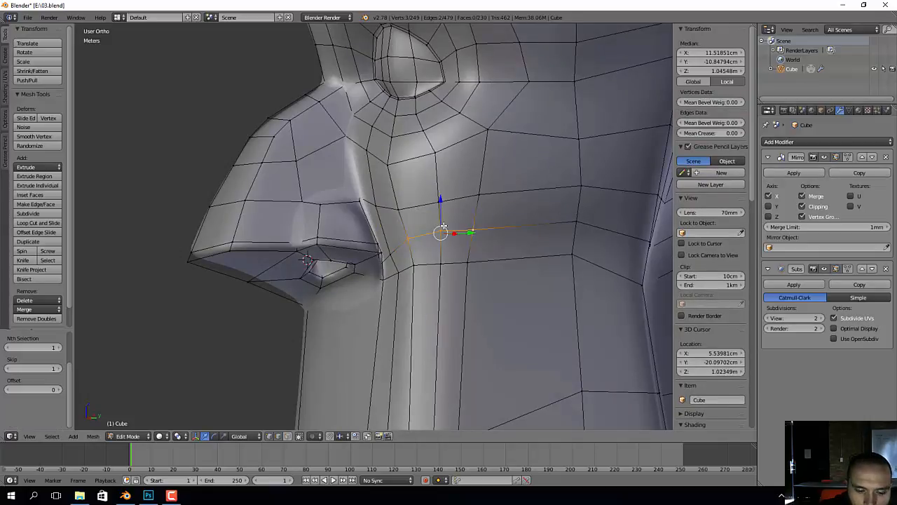
key("g")
key("g")
left_click(454, 234)
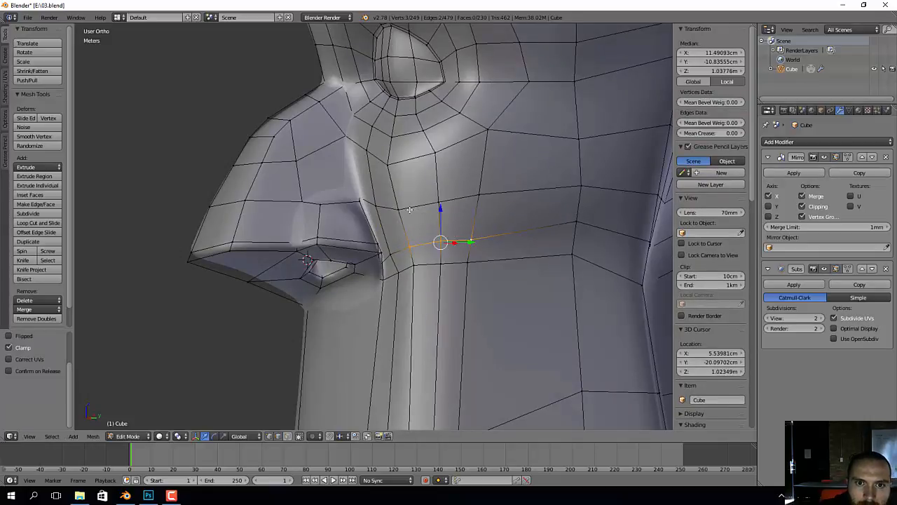
Step: Select the faces of the cheek, temple and forehead around the eye, smooth their vertices and adjust the smoothing factor
middle_click_drag(421, 213, 424, 215)
scroll(427, 217, "down", 1)
key("ctrl+Tab")
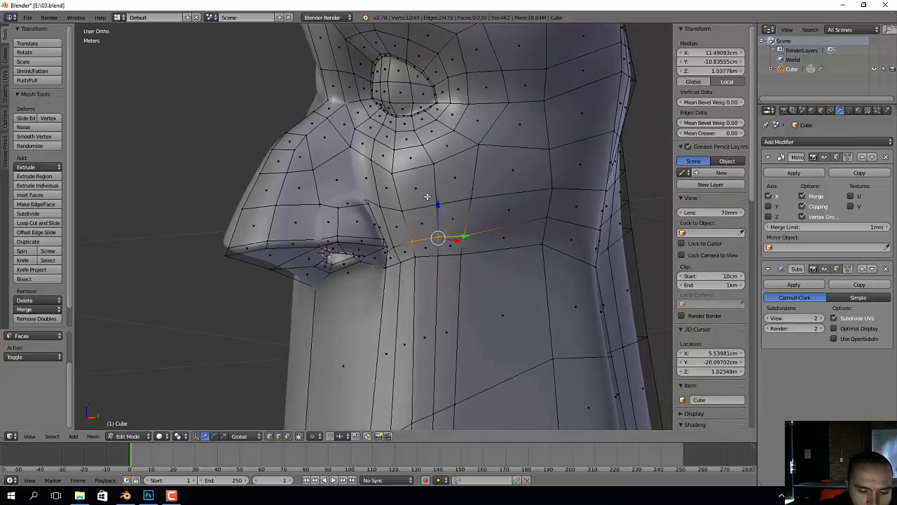
key("c")
mouse_move(382, 153)
left_mouse_down()
mouse_move(424, 238)
mouse_move(449, 231)
mouse_move(488, 72)
mouse_move(475, 74)
mouse_move(496, 221)
left_mouse_up()
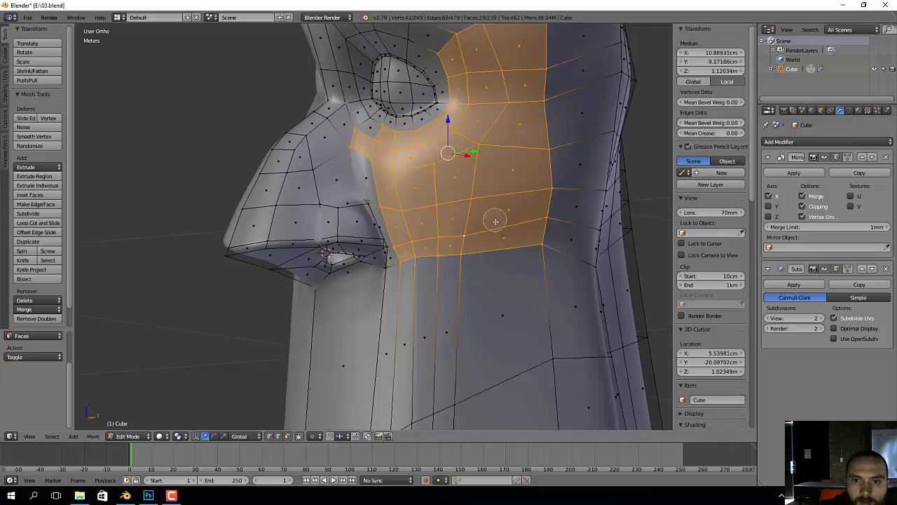
middle_click_drag(480, 179, 481, 284, "shift")
key("v")
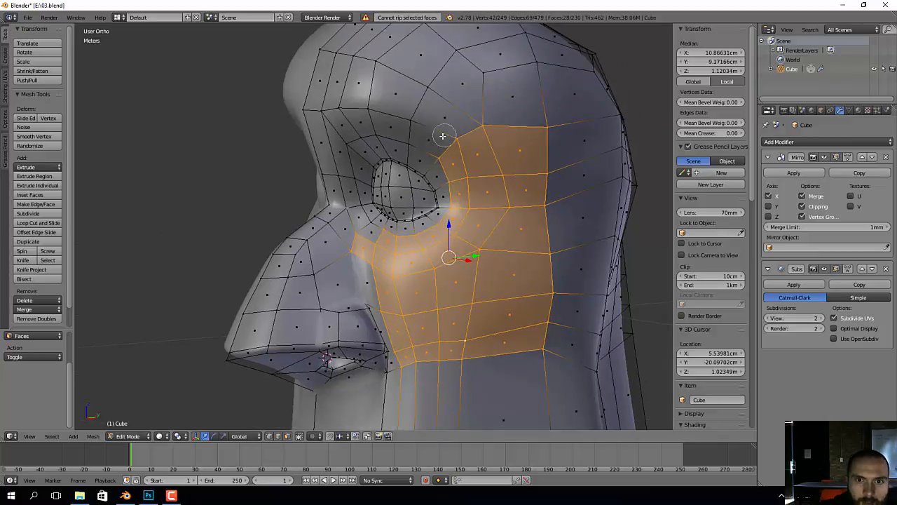
mouse_move(443, 135)
left_mouse_down()
mouse_move(398, 112)
mouse_move(349, 109)
mouse_move(375, 46)
mouse_move(490, 105)
mouse_move(478, 48)
left_mouse_up()
right_click(478, 49)
middle_click_drag(474, 64, 478, 127, "shift")
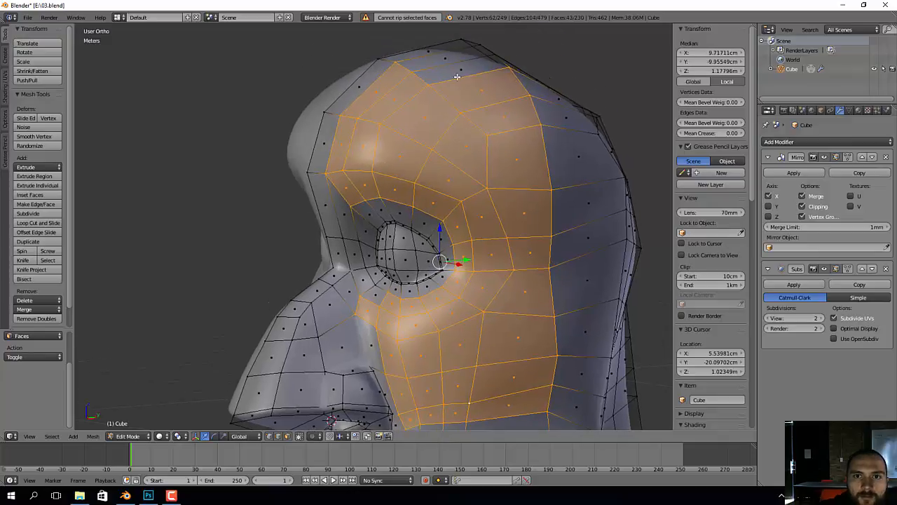
key("c")
left_click_drag(457, 77, 454, 72)
middle_click_drag(452, 153, 451, 126, "shift")
scroll(451, 127, "down", 2)
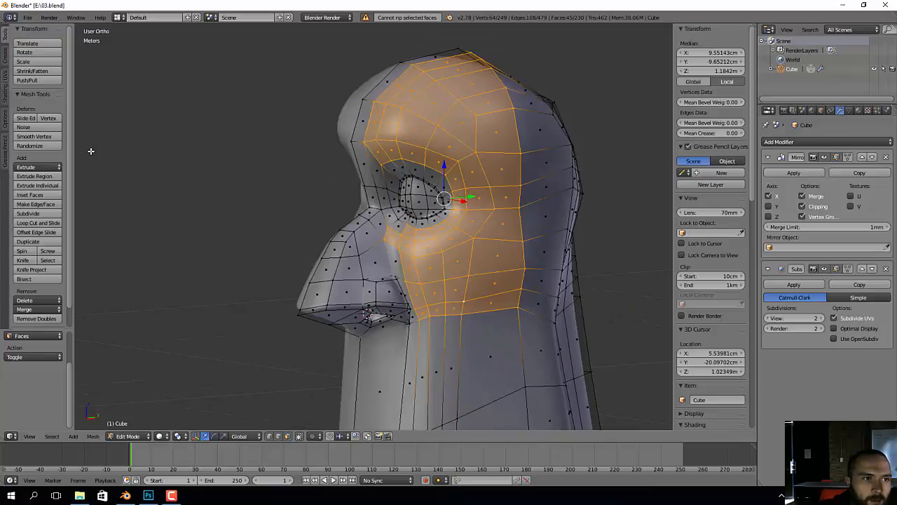
left_click(48, 138)
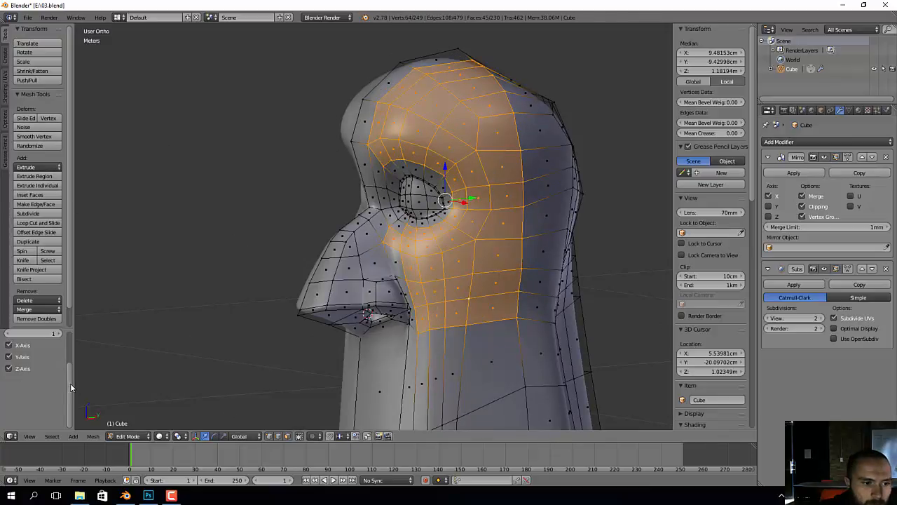
mouse_move(35, 359)
left_mouse_down()
mouse_move(26, 359)
mouse_move(67, 358)
mouse_move(33, 358)
mouse_move(45, 358)
left_mouse_up()
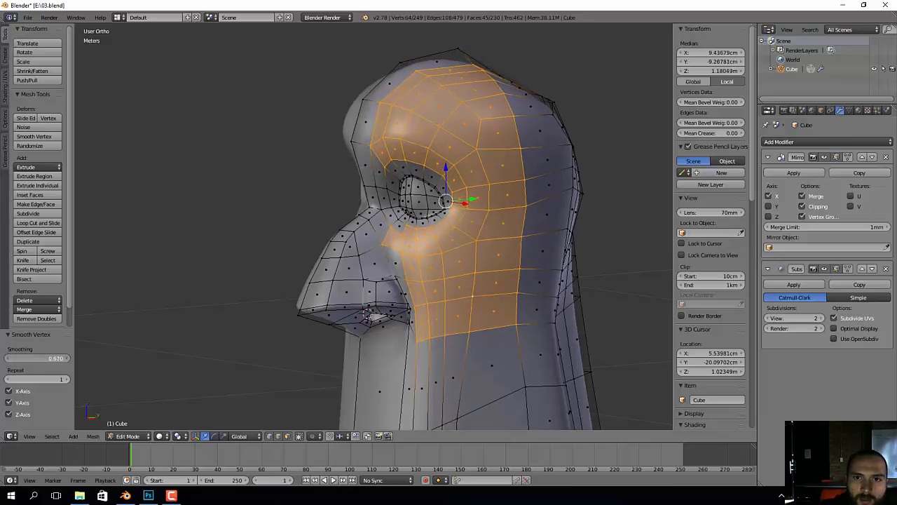
middle_click_drag(428, 214, 504, 180)
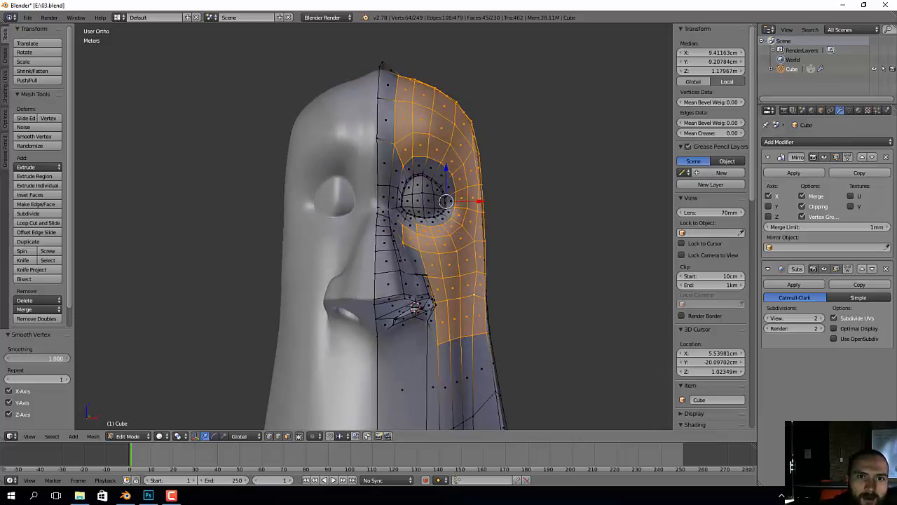
mouse_move(51, 359)
left_mouse_down()
mouse_move(26, 358)
mouse_move(42, 358)
left_mouse_up()
middle_click_drag(404, 302, 449, 231)
key("a")
scroll(363, 136, "up", 4)
right_click(365, 137)
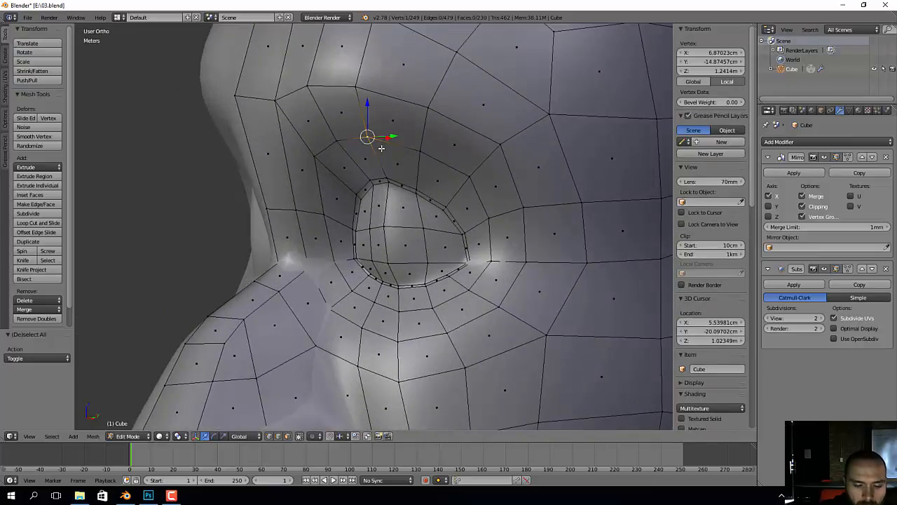
key("g")
right_click(376, 210)
Step: Pull the middle vertices of the eyeball surface forward along the Y axis
scroll(431, 380, "down", 2)
middle_click_drag(432, 379, 468, 344)
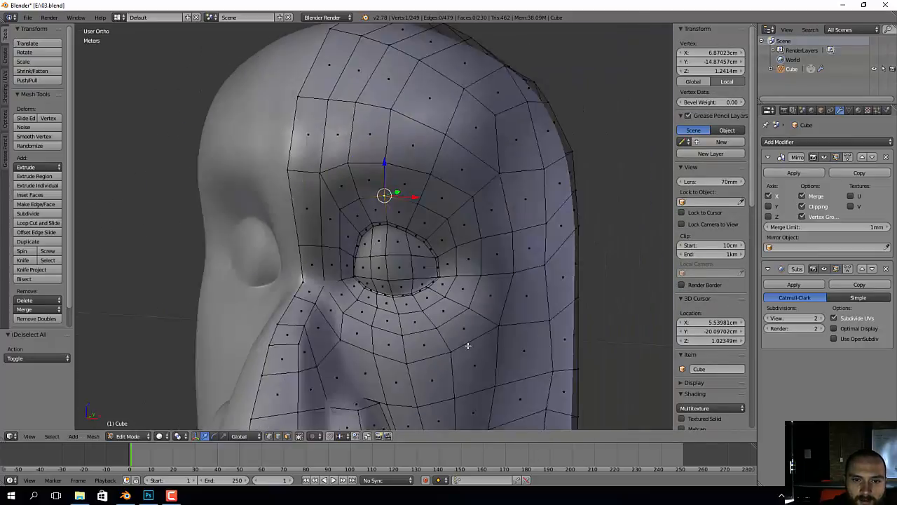
scroll(468, 343, "up", 4)
middle_click_drag(432, 285, 420, 323)
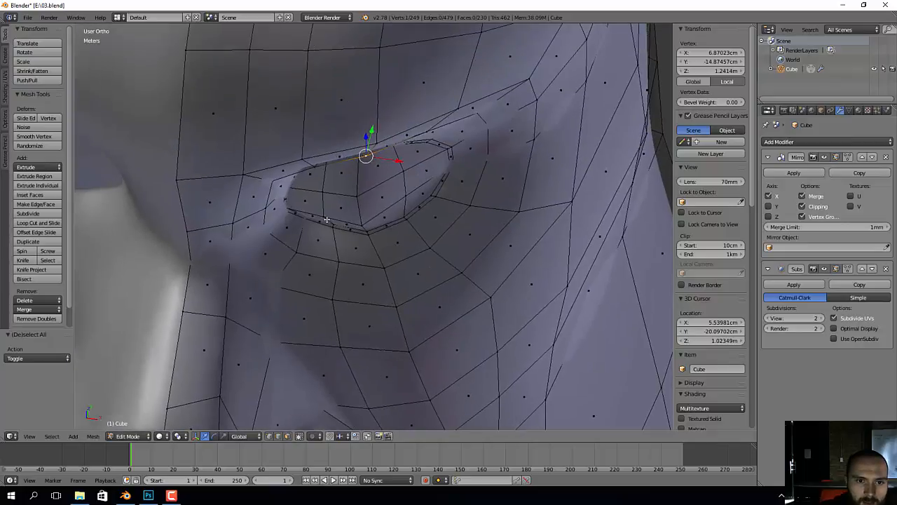
right_click(358, 200, "ctrl")
left_click_drag(367, 185, 372, 175)
Step: Select the two vertices of the eyeball's neighbouring outer edge and pull them forward about 5.2 mm along Y
right_click(402, 172)
right_click(409, 196, "ctrl")
key("a")
right_click(404, 175)
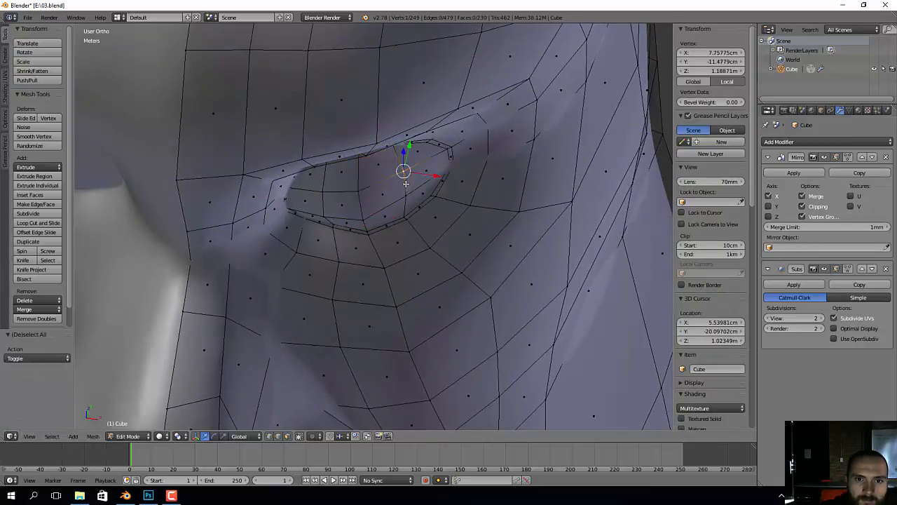
right_click(407, 194, "shift")
left_click_drag(411, 153, 413, 163)
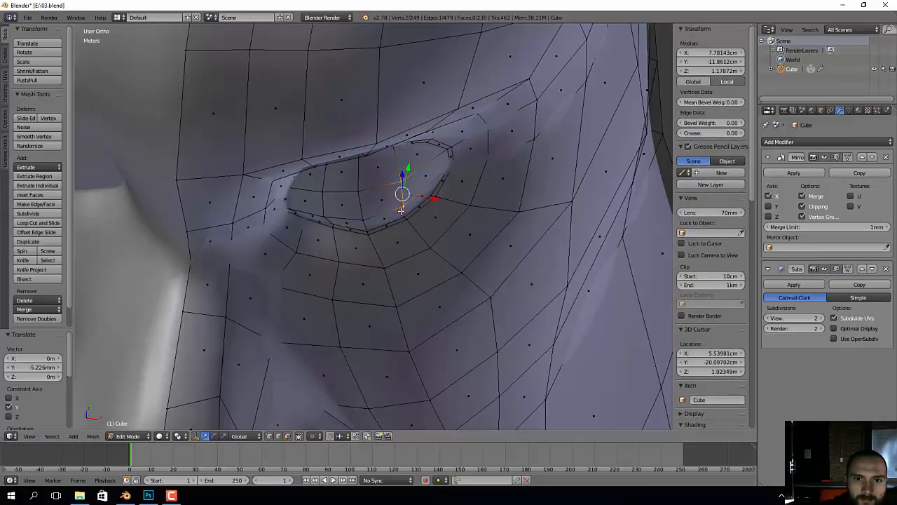
Step: Pull the forehead vertex beside the centre line forward about 4.2 mm along the Y axis
middle_click_drag(412, 164, 429, 211)
right_click(386, 241)
middle_click_drag(387, 240, 341, 203)
scroll(378, 250, "down", 6)
key("a")
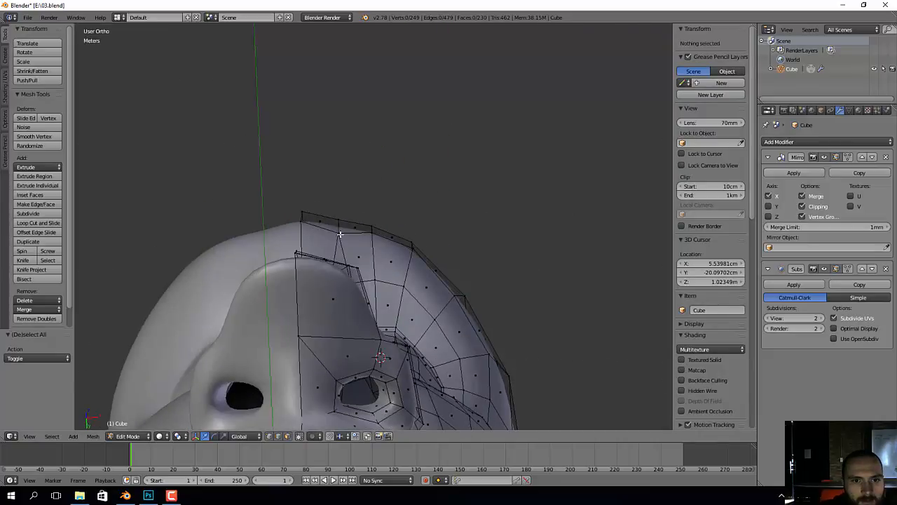
right_click(341, 228)
left_click_drag(341, 258, 341, 258)
left_click(341, 254)
Step: Add an edge loop between the nose and mouth and flatten it along Z with a scale of about 0.2
middle_click_drag(342, 255, 478, 245)
key("KP_1")
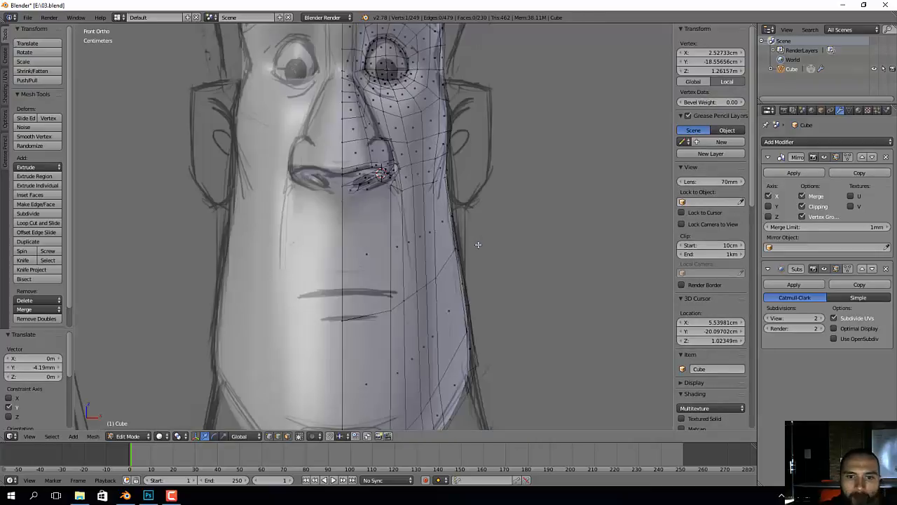
key("ctrl+r")
left_click(410, 262)
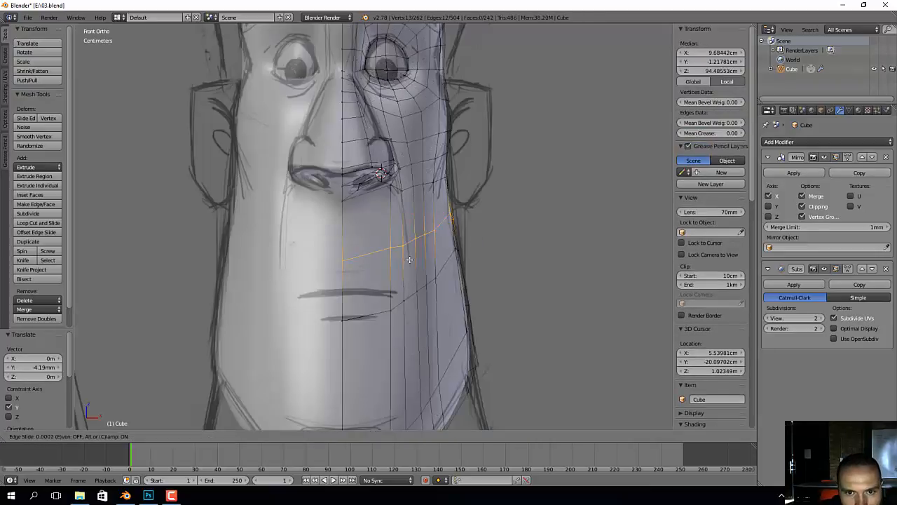
left_click(413, 263)
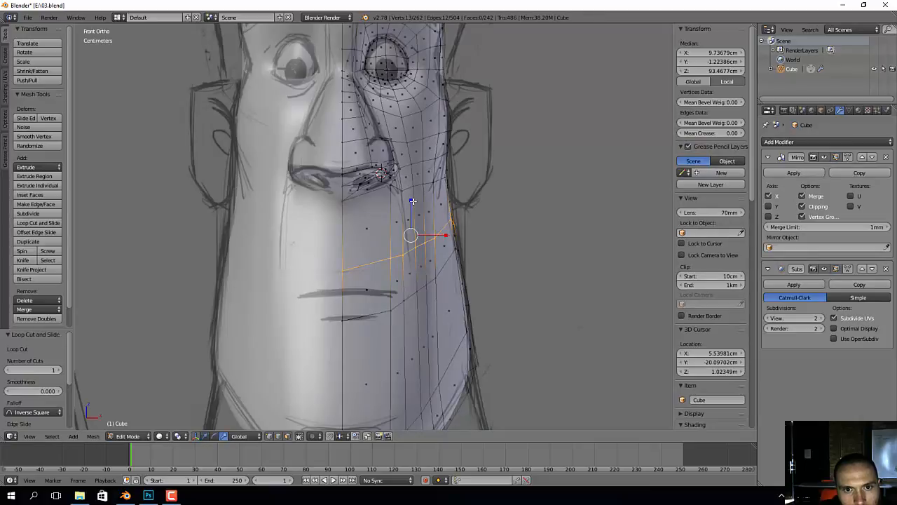
key("s")
key("z")
left_click(413, 229)
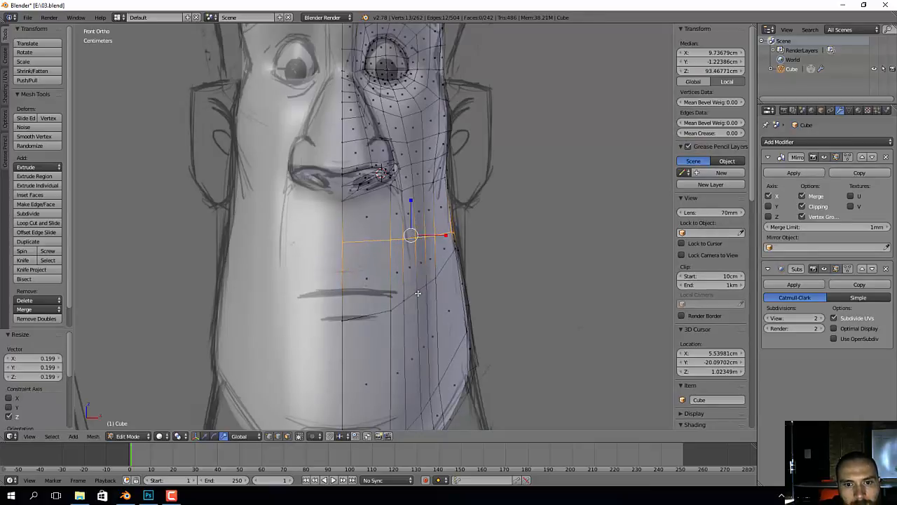
Step: Select the horizontal edge loop near the mouth and flatten it along Z with a scale of about 0.29
right_click(418, 293, "alt")
right_click(411, 296, "alt")
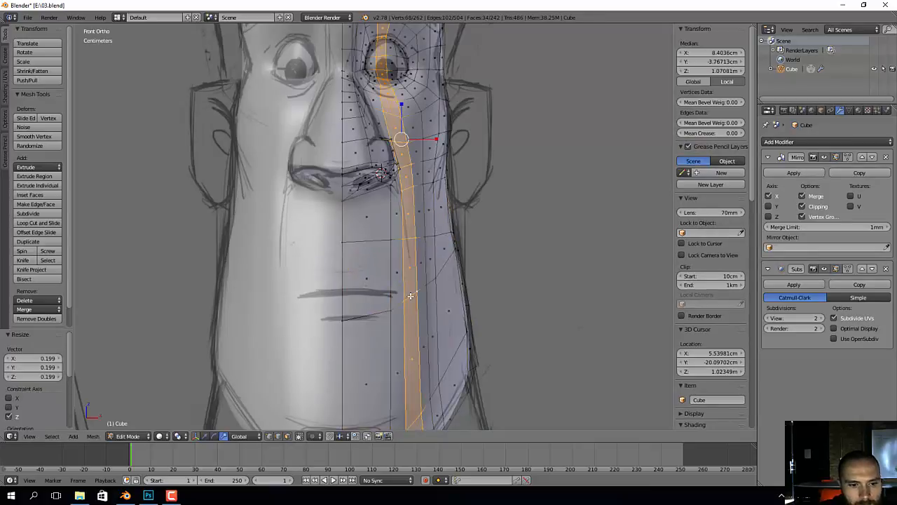
key("2")
key("3")
right_click(411, 296, "alt")
key("s")
key("z")
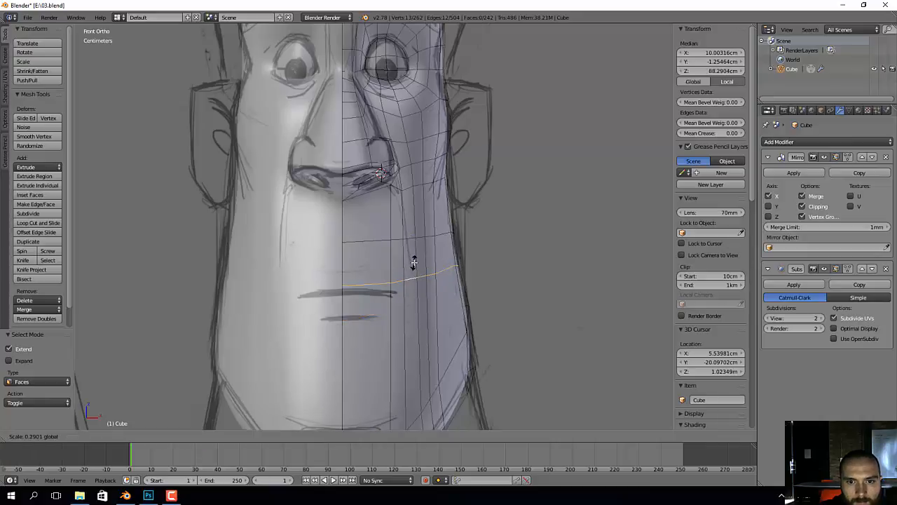
left_click(414, 262)
Step: Edge-slide the flattened loop by a factor of about 0.048 so it lies on the sketched mouth line
key("g")
key("g")
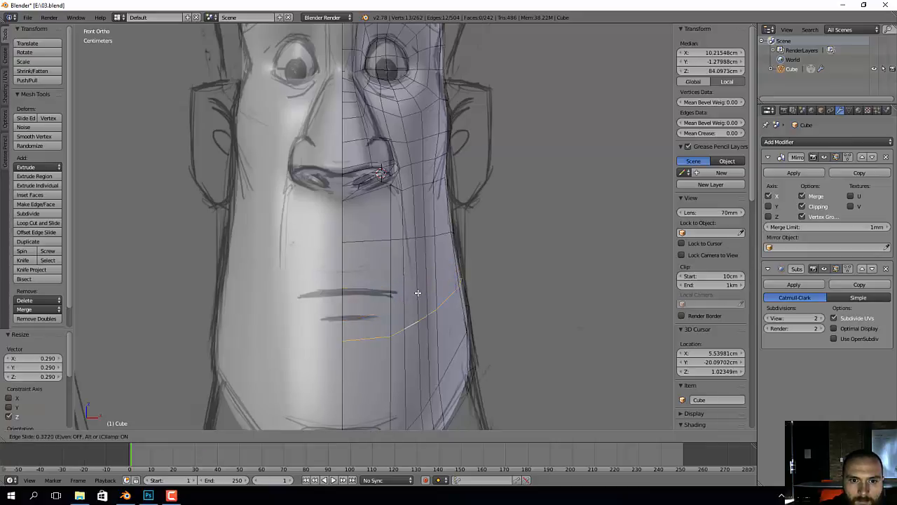
left_click(414, 268)
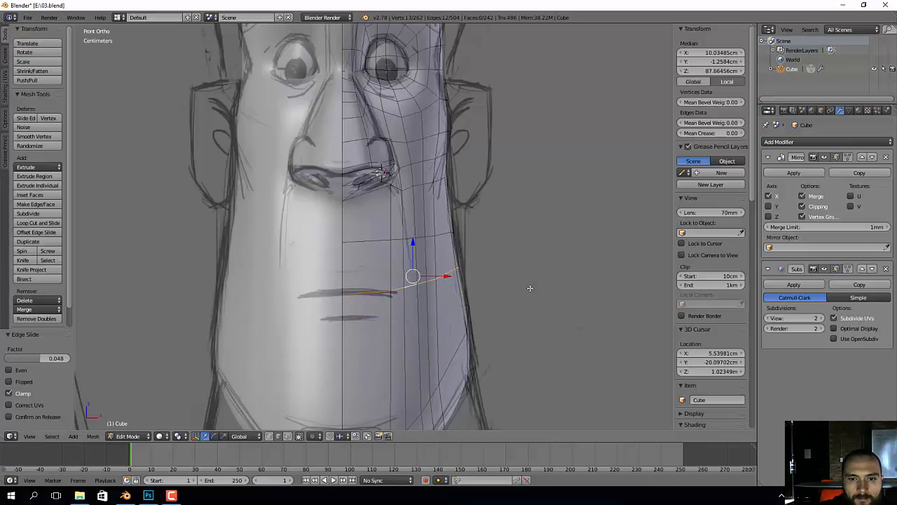
middle_click_drag(531, 287, 452, 299)
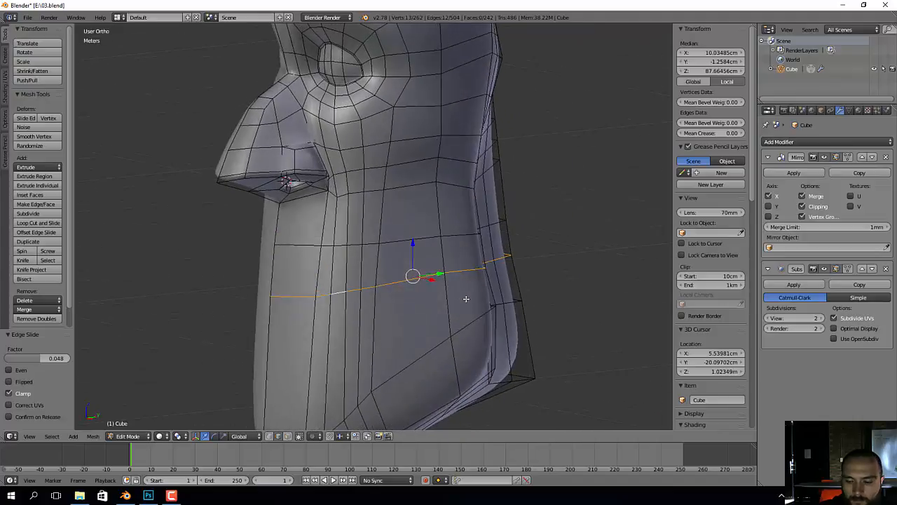
Step: Add a centred edge loop across the lower face between the mouth and chin
key("KP_1")
scroll(425, 319, "down", 2, "shift")
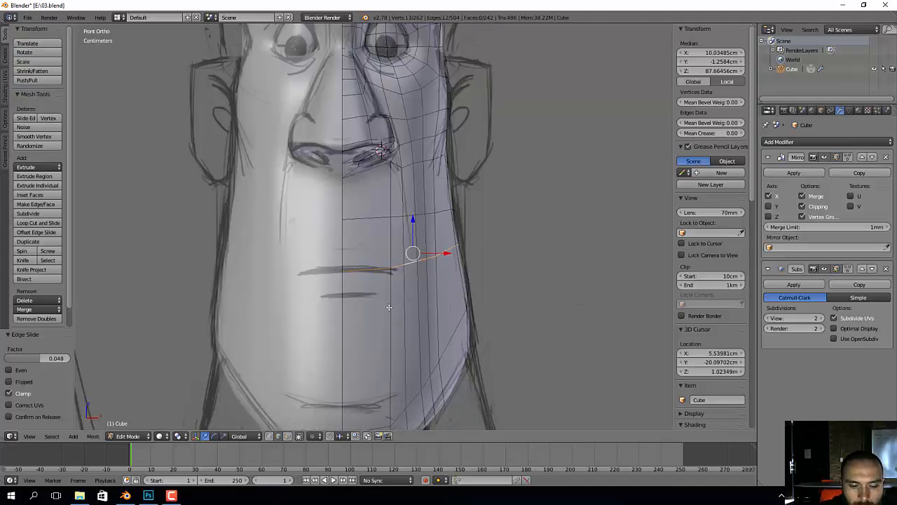
left_click(395, 309)
right_click(396, 309)
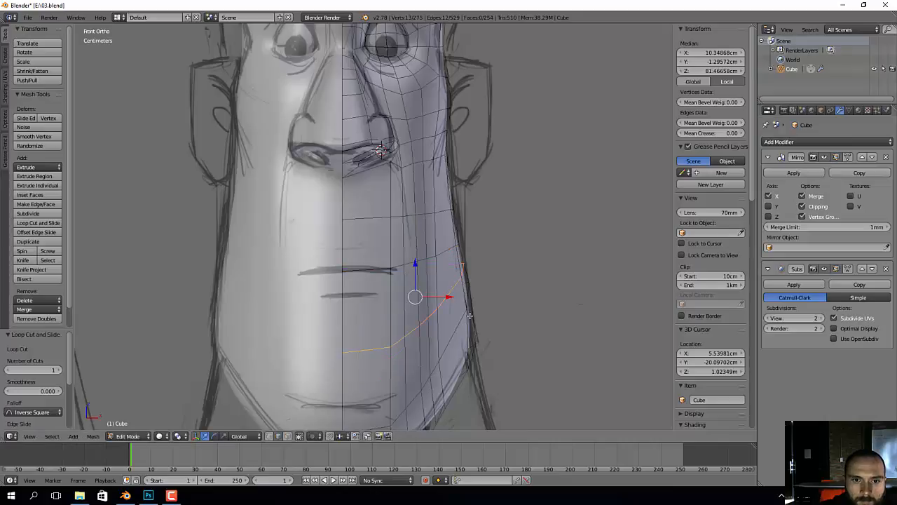
middle_click_drag(470, 315, 457, 318)
key("shift+3")
key("KP_1")
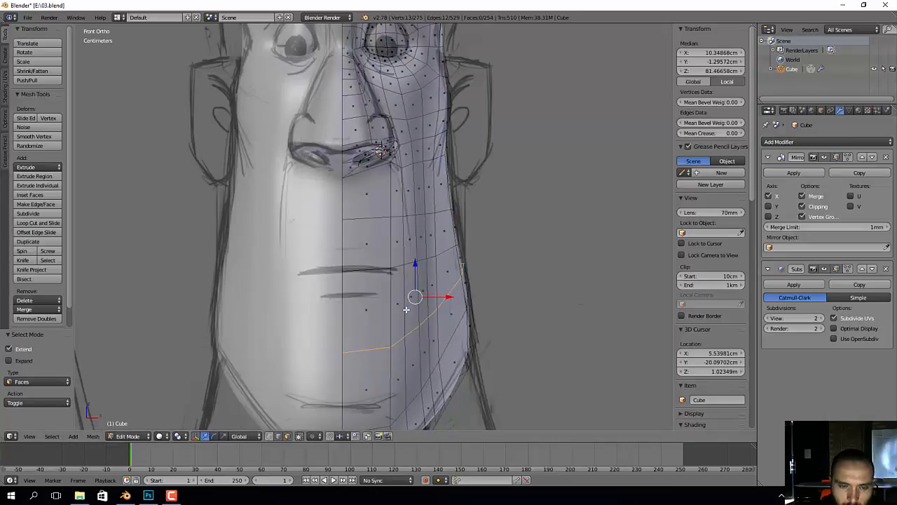
Step: Edge-slide the front section of the lower-face loop down by about 0.56, then move it about 1.75 cm along Y and 1.43 cm along Z
scroll(417, 293, "down", 1)
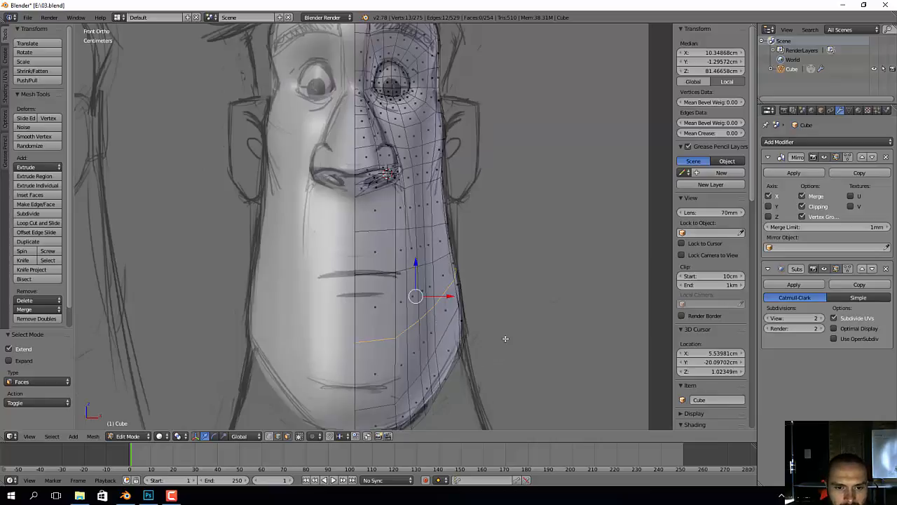
middle_click_drag(506, 338, 426, 337)
key("KP_3")
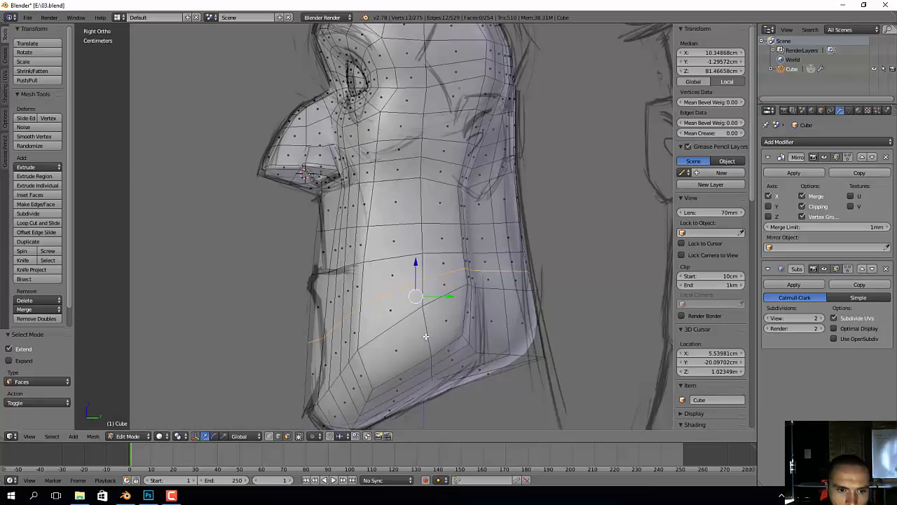
middle_click_drag(334, 388, 352, 330, "shift")
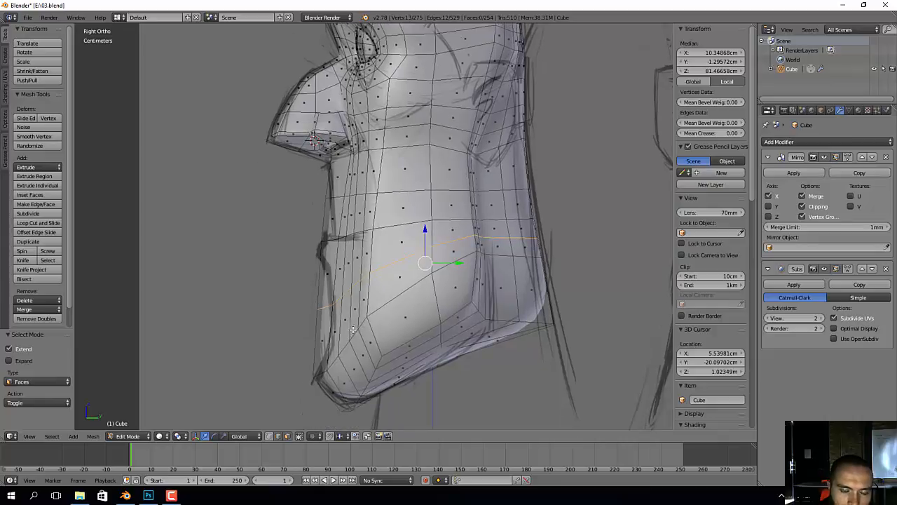
left_click(315, 310)
left_click(349, 289, "ctrl")
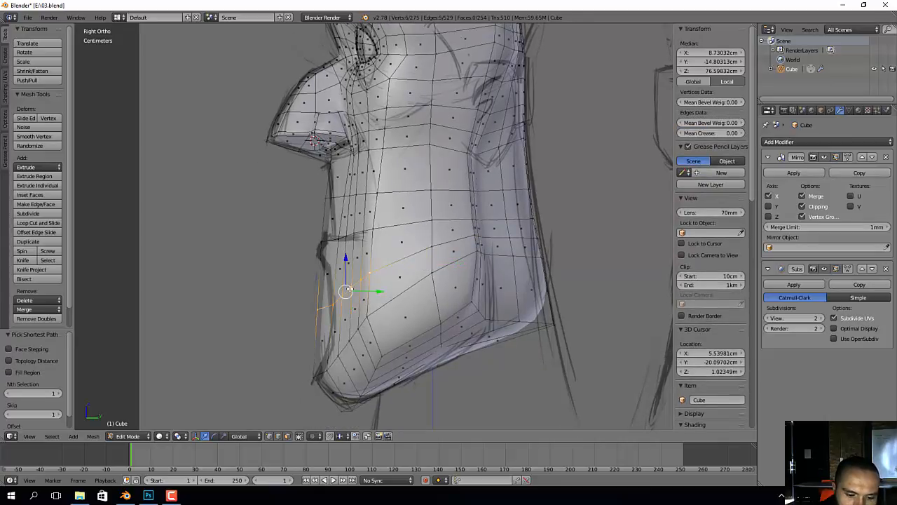
key("g")
key("g")
left_click(348, 326)
key("g")
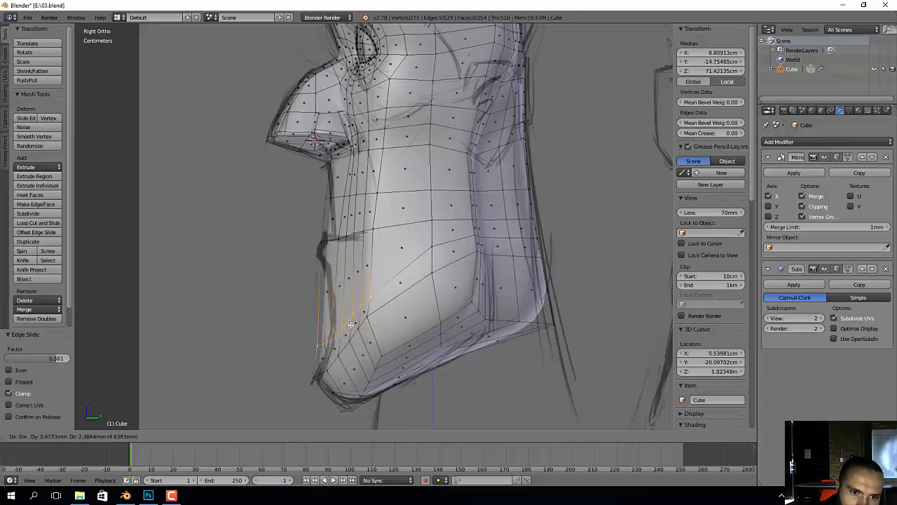
left_click(354, 312)
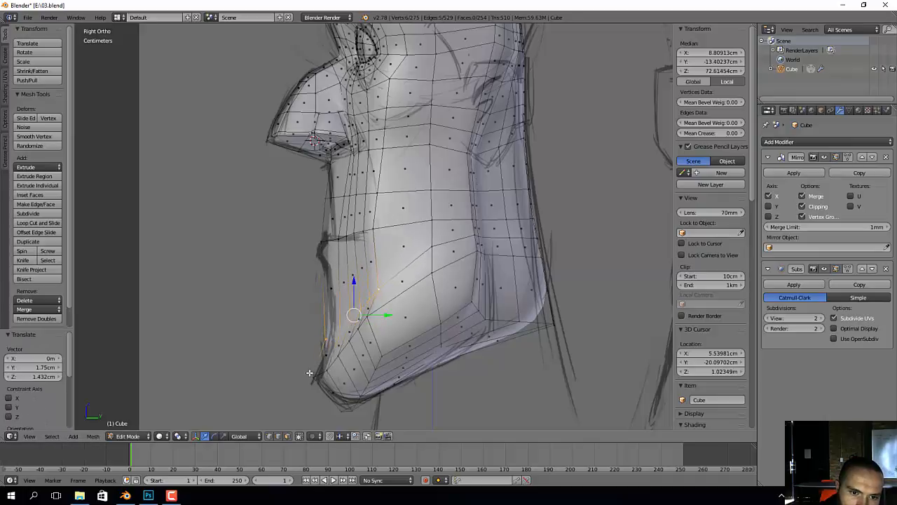
Step: Move the front and bottom vertices of the chin in side view to follow the sketched jaw outline
scroll(332, 357, "up", 2)
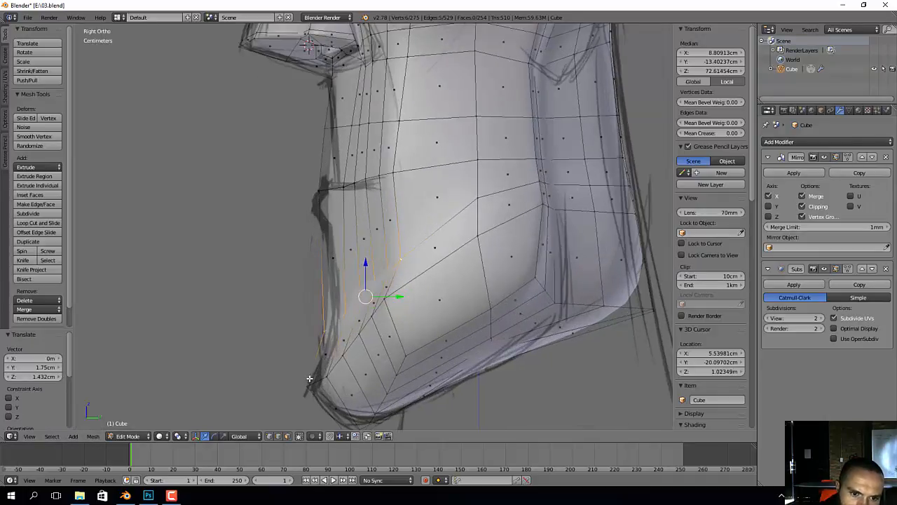
right_click(309, 383)
right_click(326, 380)
middle_click_drag(364, 360, 362, 325, "shift")
key("g")
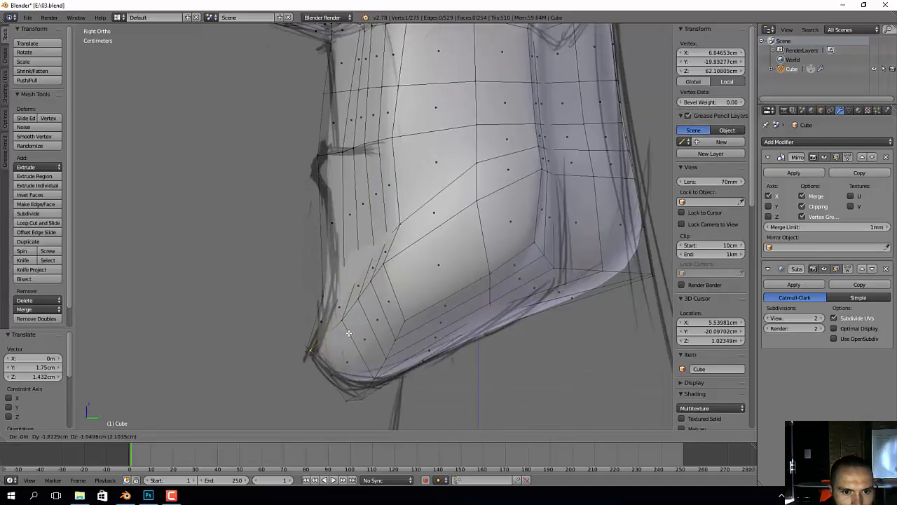
left_click(348, 336)
right_click(363, 396)
key("g")
left_click(349, 329)
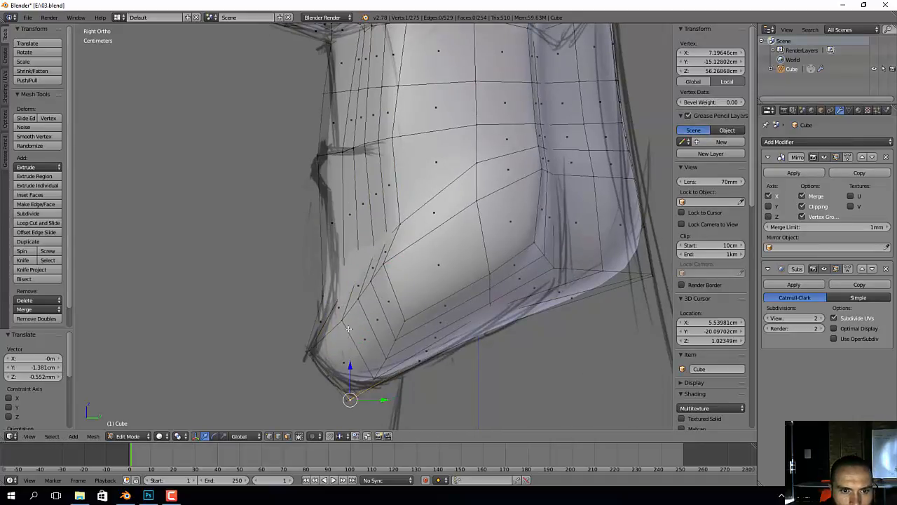
Step: Move the inner chin vertex about -1.55 cm along Y and -1.44 cm along Z, and the underside vertex about -9.4 mm and -3.3 mm
right_click(347, 325)
key("g")
left_click(332, 334)
right_click(373, 381)
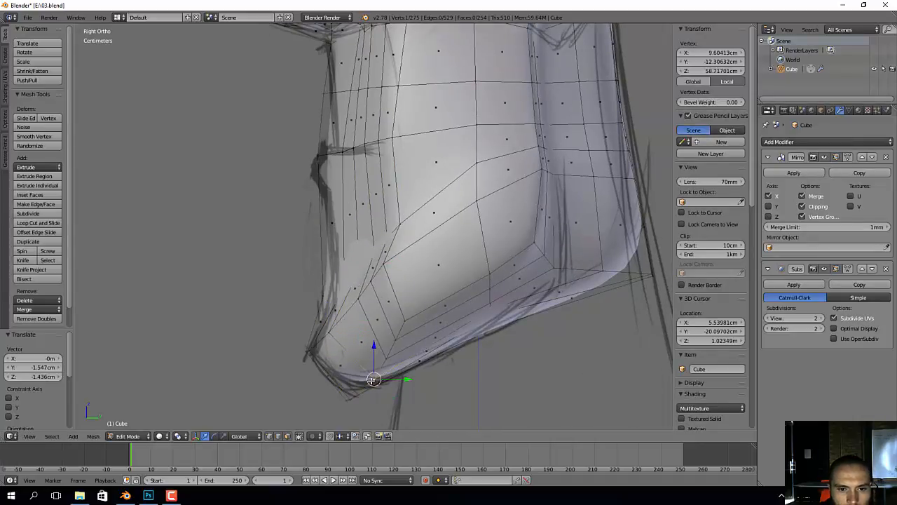
key("g")
left_click(364, 383)
middle_click_drag(364, 384, 379, 313)
scroll(392, 287, "down", 1)
middle_click_drag(419, 216, 402, 240, "shift")
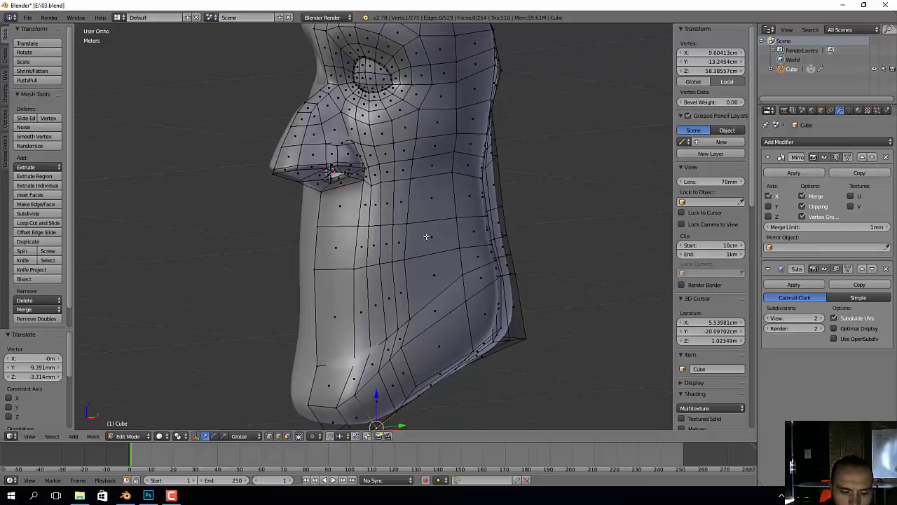
key("v")
left_click(497, 240)
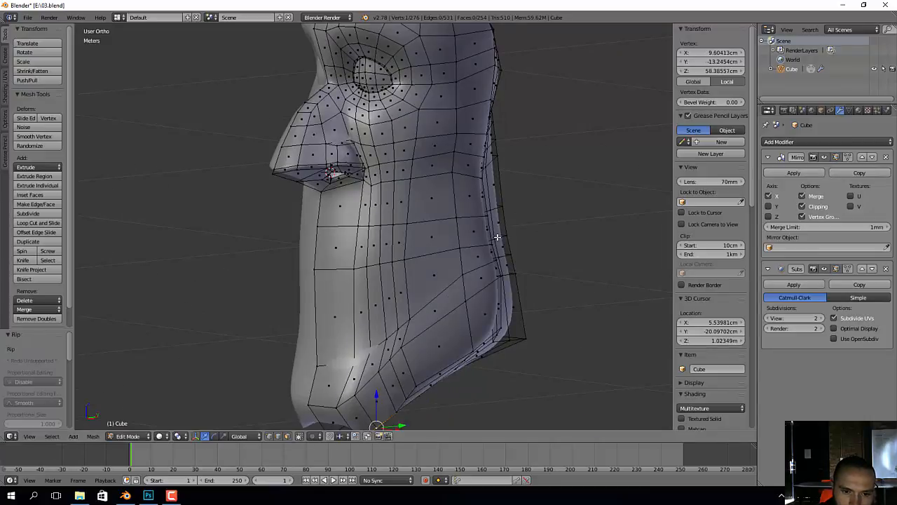
middle_click_drag(497, 240, 556, 245)
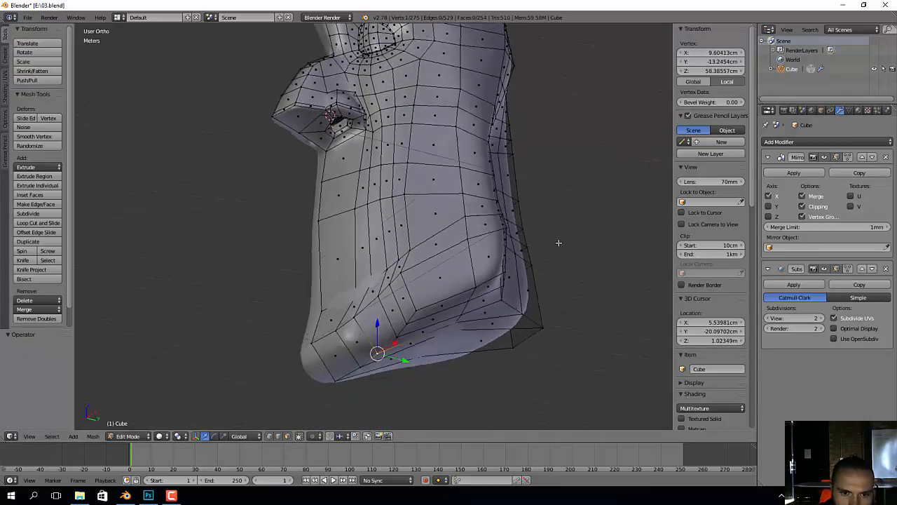
key("ctrl+z")
Step: Edge-slide the vertical cheek edge path from below the eye to the jaw by a factor of -0.271
mouse_move(412, 136)
left_mouse_down()
mouse_move(425, 133)
mouse_move(382, 152)
left_mouse_up()
middle_click_drag(418, 116, 422, 180)
right_click(427, 144)
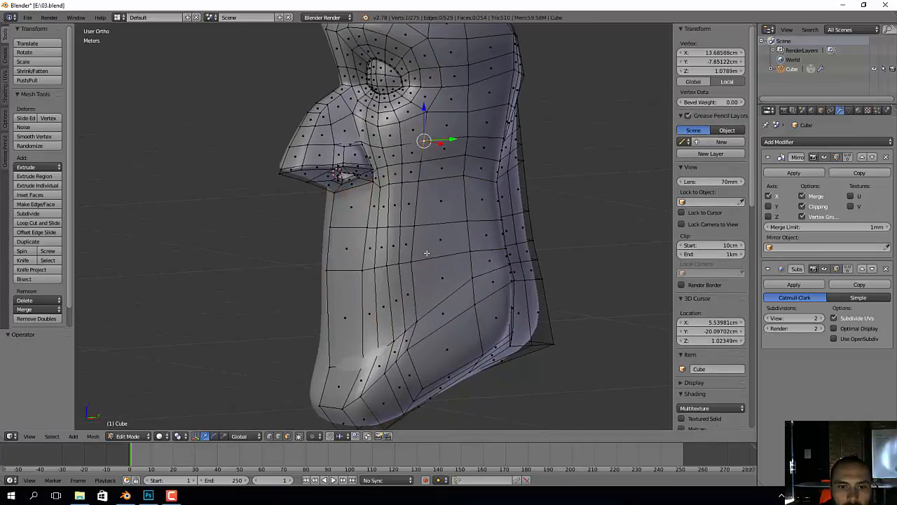
right_click(417, 321, "ctrl")
right_click(423, 387, "ctrl")
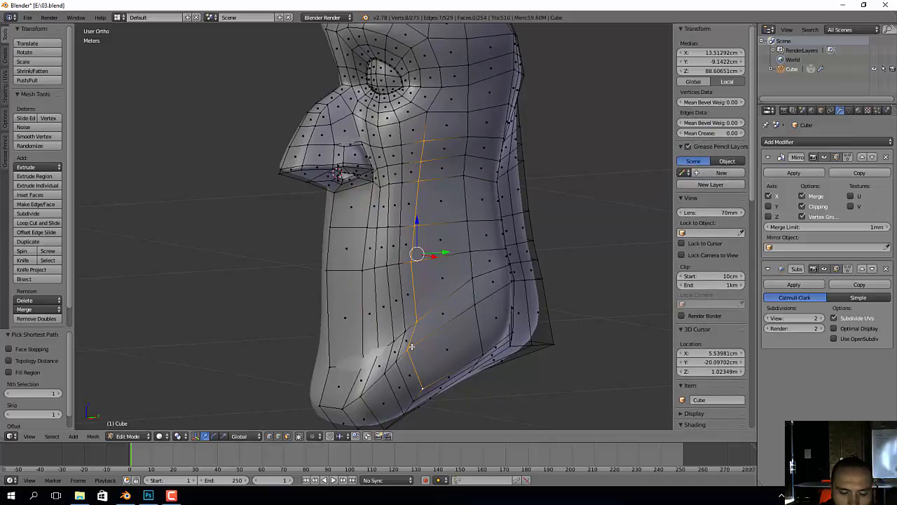
key("g")
key("g")
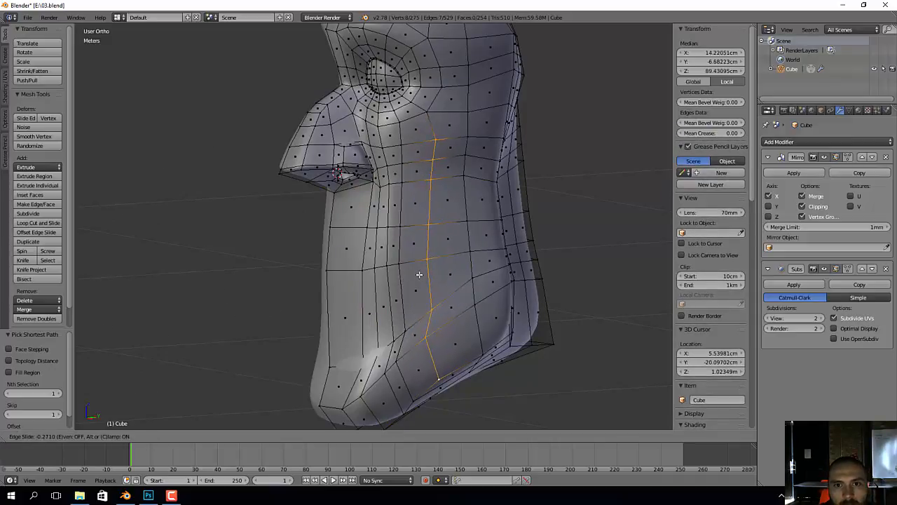
left_click(431, 225)
Step: Edge-slide the same cheek edge path back towards the face by a factor of 0.152
middle_click_drag(431, 225, 432, 287)
key("g")
key("g")
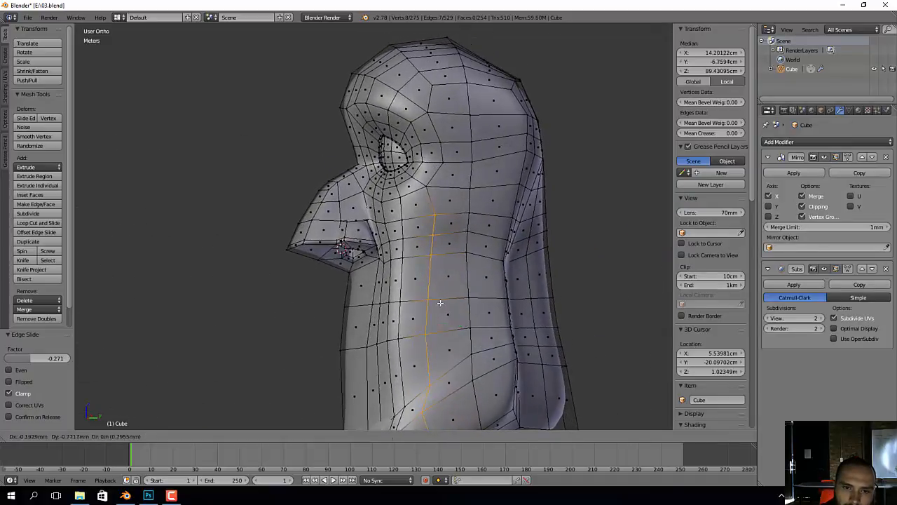
left_click(456, 245)
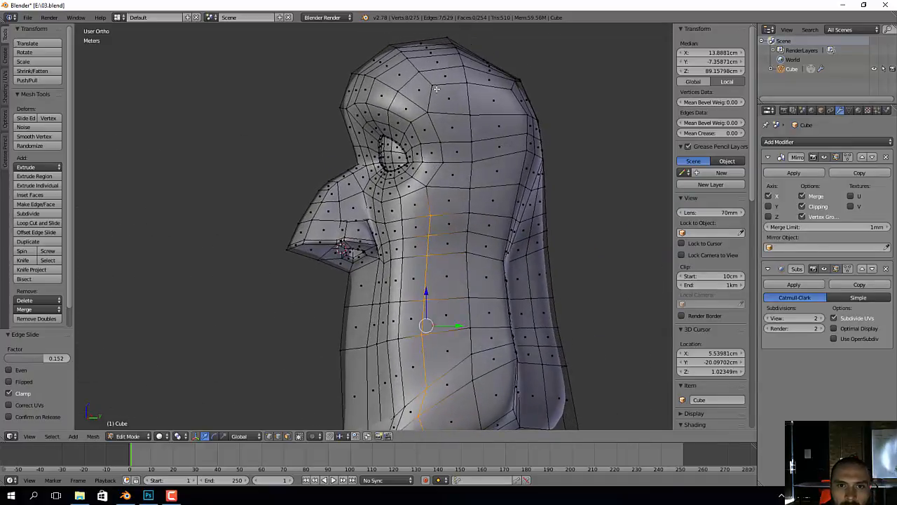
Step: Knife-cut a vertical edge through the faces behind the eye and add a centred edge loop down the cheek below it
key("k")
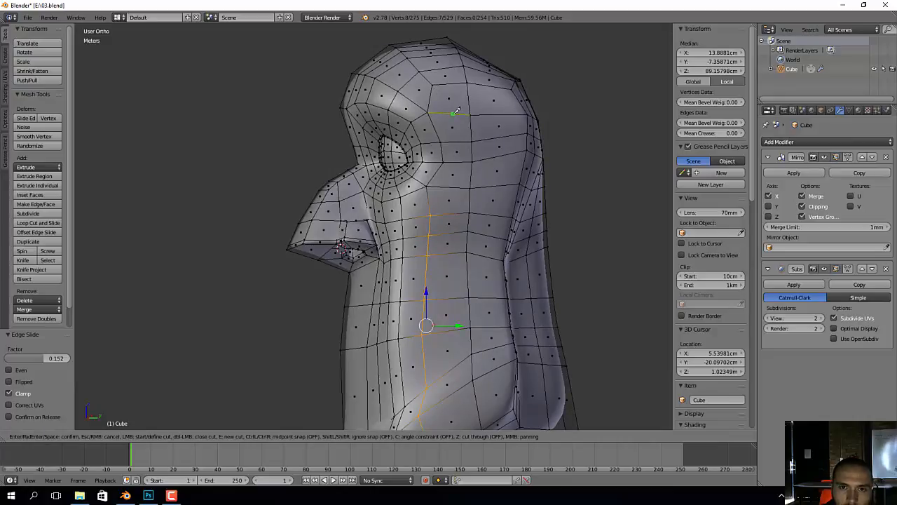
key("Escape")
key("ctrl+r")
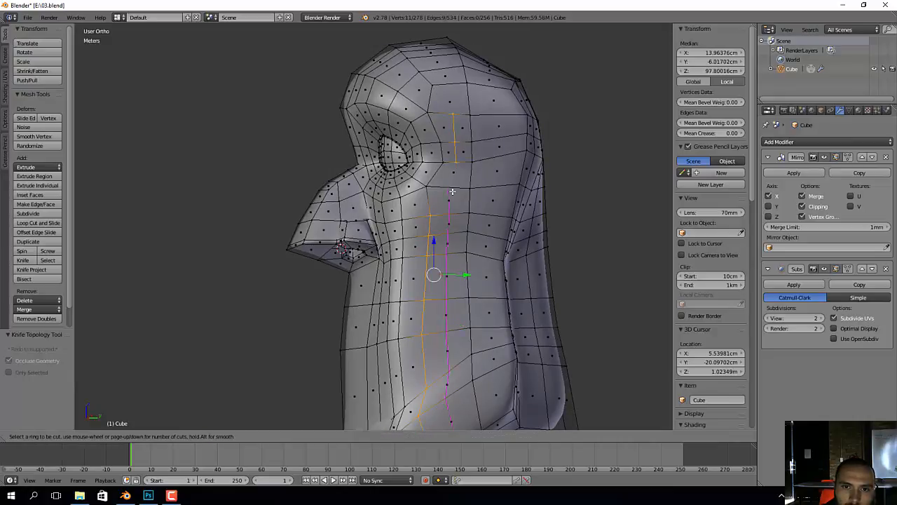
left_click(452, 191)
right_click(452, 190)
Step: Merge the forehead corner vertex above the eye with the top vertex of the new cut at their centre
right_click(435, 96)
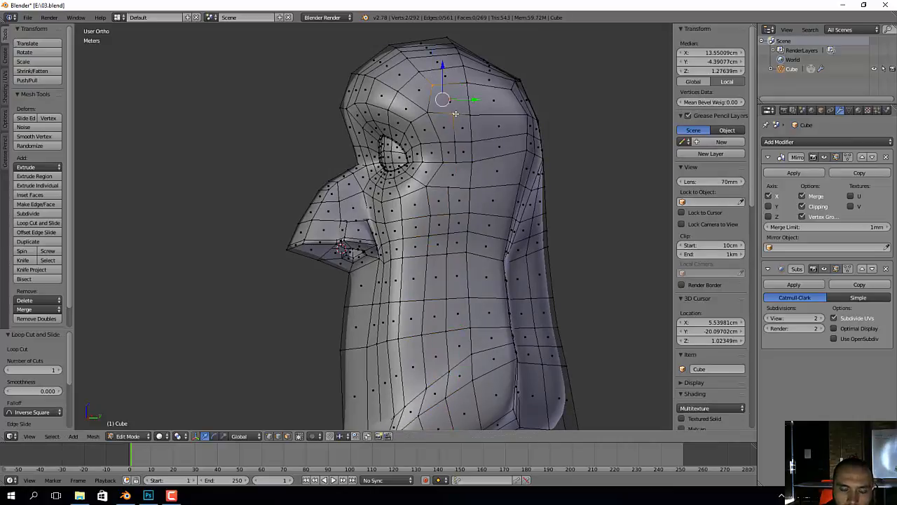
key("alt+m")
left_click(452, 112)
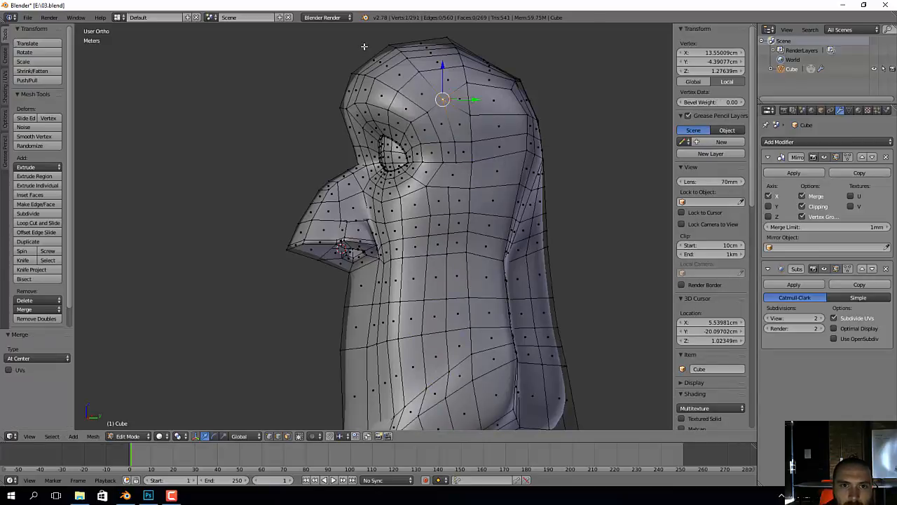
Step: Knife-cut an edge joining the lower end of the cut behind the eye to the top of the cheek loop
right_click(456, 163)
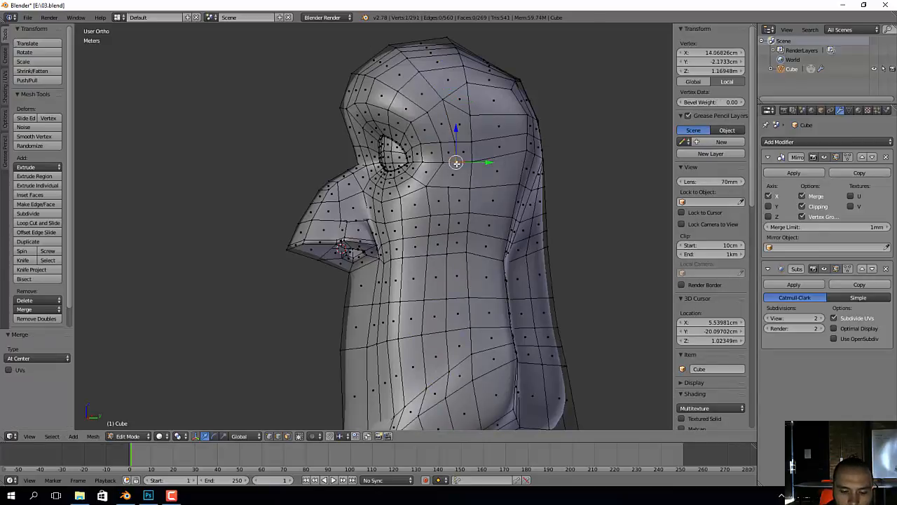
key("k")
left_click(449, 187)
key("Return")
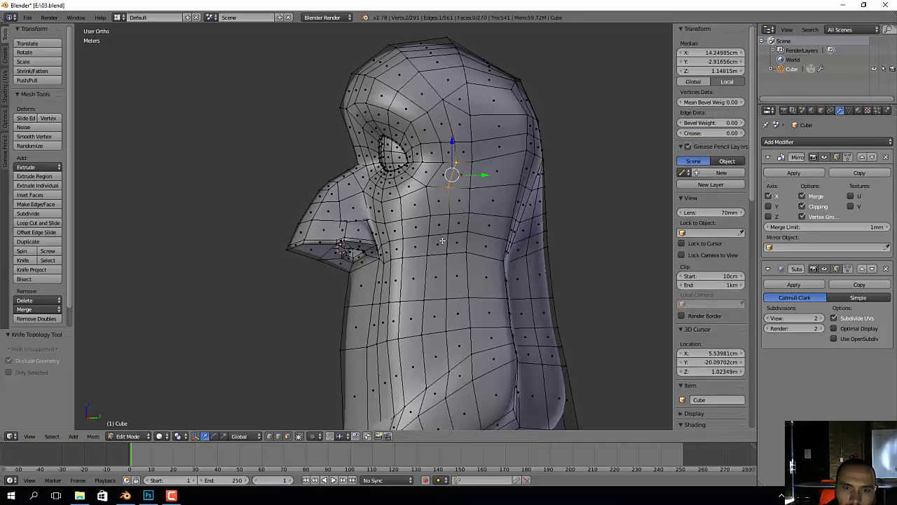
Step: Select the cheek, jaw and chin faces below the nose and smooth their vertices twice with a smoothing of 0.380
scroll(446, 242, "down", 5, "shift")
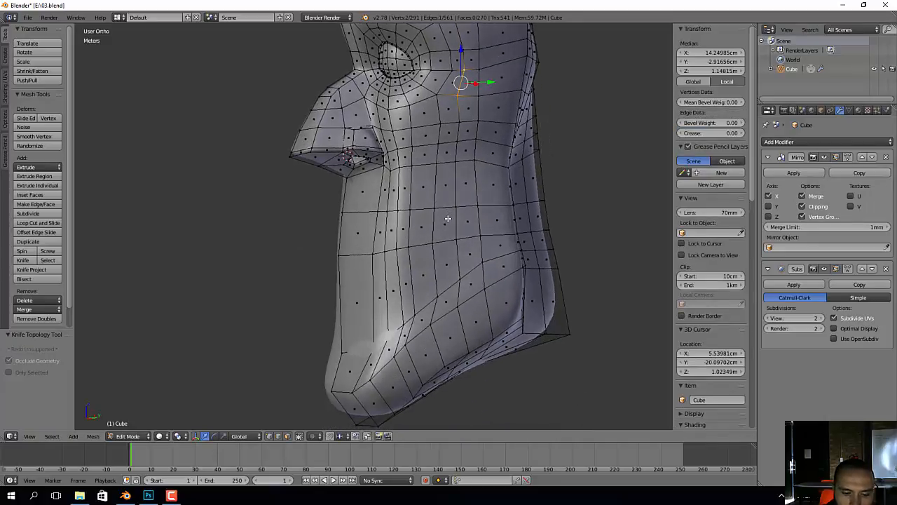
mouse_move(398, 196)
left_mouse_down()
mouse_move(467, 192)
mouse_move(483, 217)
mouse_move(473, 270)
mouse_move(420, 354)
mouse_move(379, 379)
mouse_move(410, 241)
mouse_move(389, 260)
mouse_move(420, 160)
mouse_move(473, 140)
mouse_move(494, 309)
mouse_move(361, 387)
left_mouse_up()
middle_click_drag(383, 268, 377, 295)
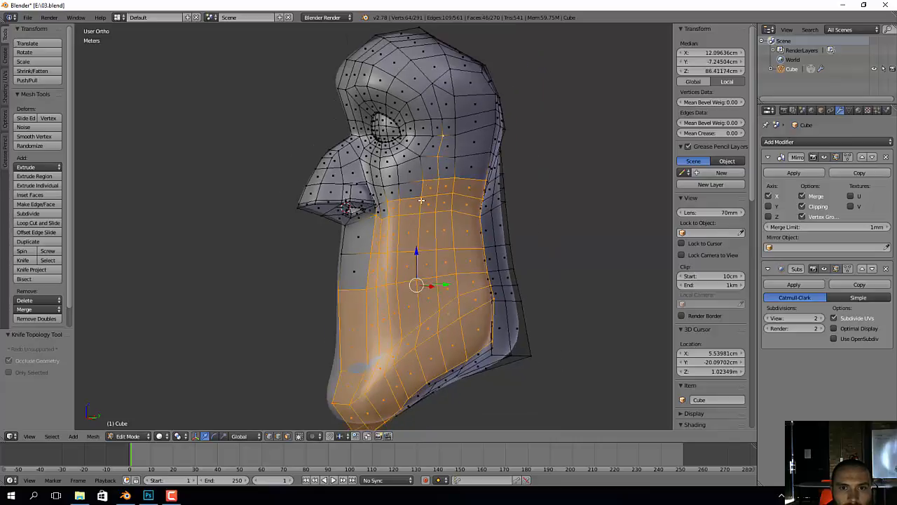
middle_click_drag(445, 136, 435, 152)
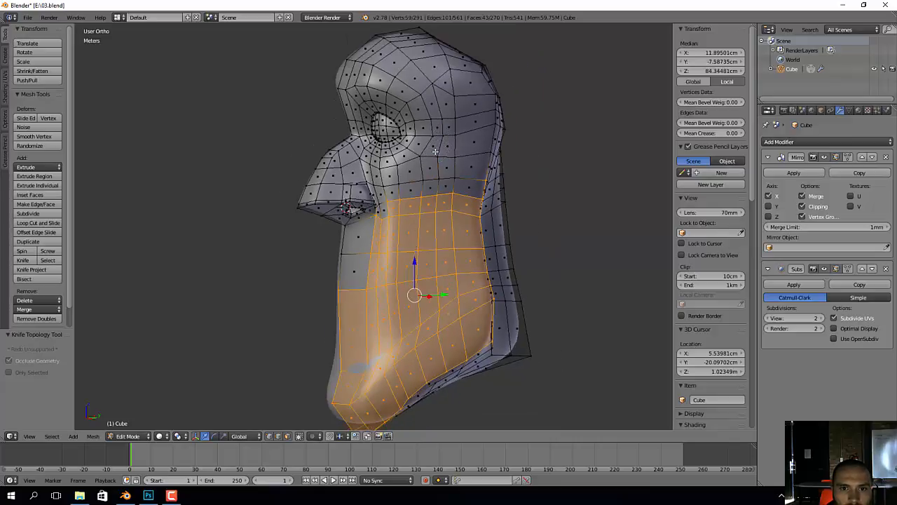
left_click(47, 137)
middle_click_drag(318, 208, 356, 217)
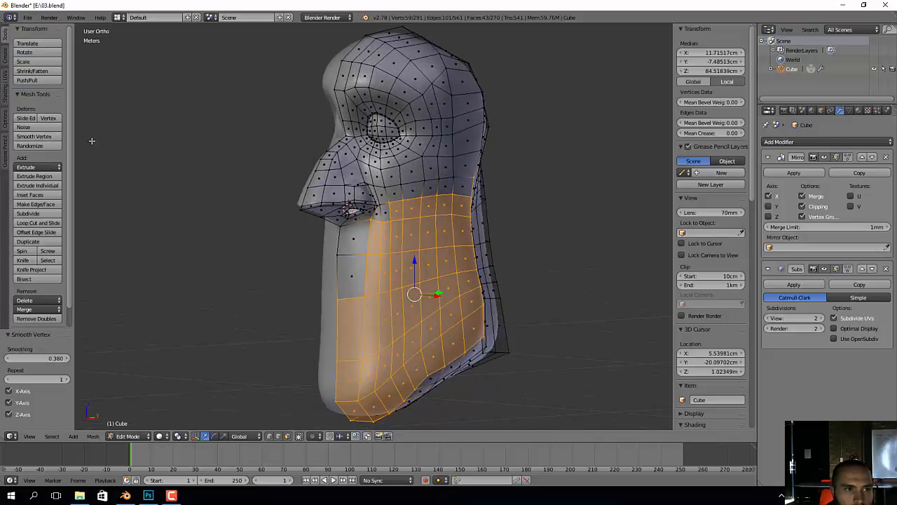
left_click(53, 136)
Step: Examine the smoothed head from several angles without the mesh wires, then resume mesh editing
middle_click_drag(507, 240, 558, 246)
key("Tab")
middle_click_drag(414, 253, 543, 266)
scroll(443, 123, "up", 3)
middle_click_drag(441, 121, 497, 167, "shift")
middle_click_drag(497, 167, 410, 227)
key("Tab")
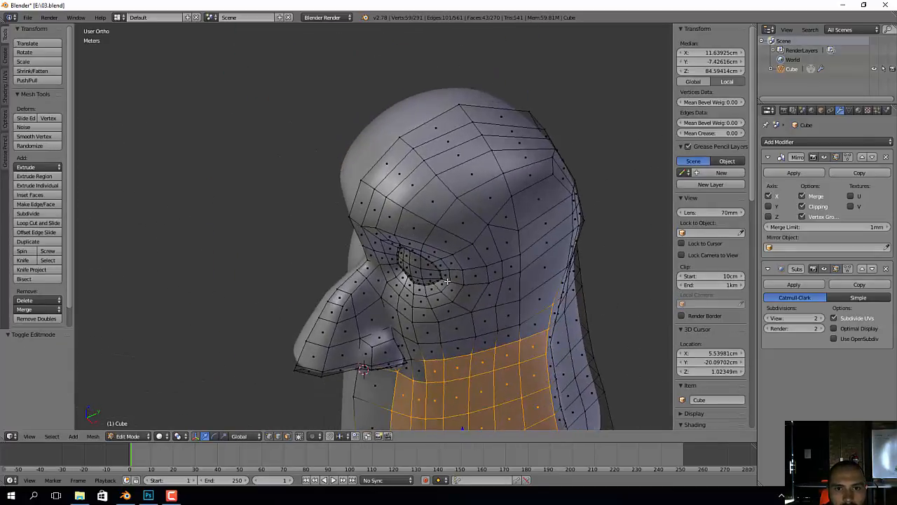
Step: Raise the three top forehead vertices in the first column beside the centreline along Z
scroll(447, 282, "down", 3)
middle_click_drag(473, 274, 519, 242)
scroll(415, 153, "up", 2)
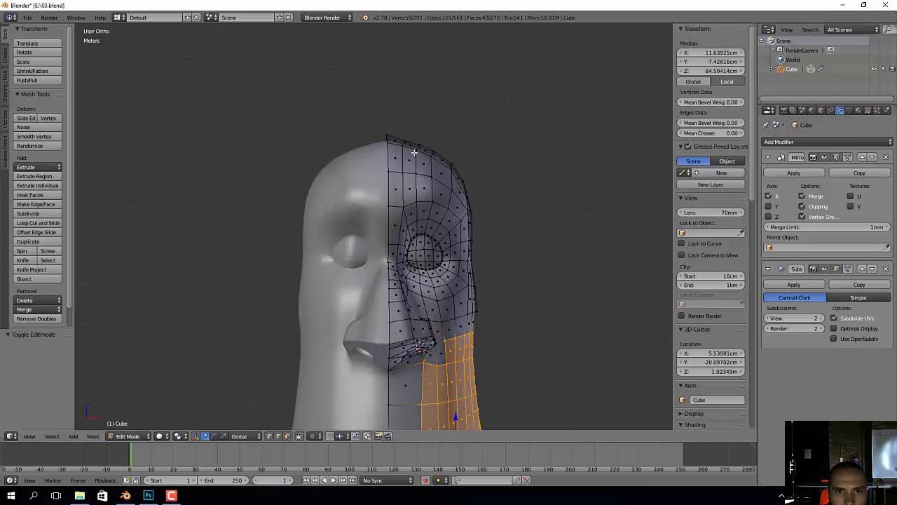
right_click(405, 143)
right_click(403, 148, "shift")
right_click(403, 170, "shift")
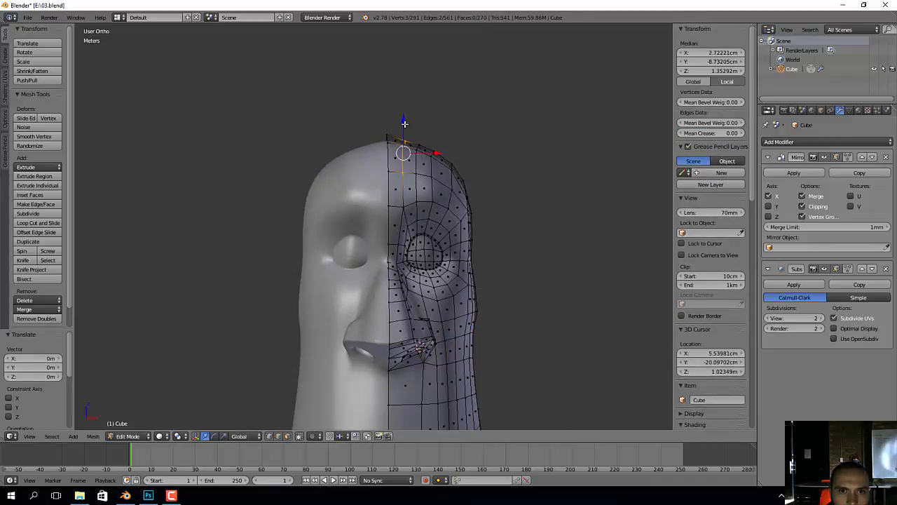
left_click_drag(405, 126, 433, 136)
Step: Raise the top forehead vertices of the next two columns out from the centreline along Z, the last by about 2.4 mm
right_click(420, 140)
right_click(417, 154, "shift")
right_click(417, 170, "shift")
right_click(433, 146)
right_click(431, 161, "shift")
key("a")
right_click(437, 148)
right_click(430, 162, "shift")
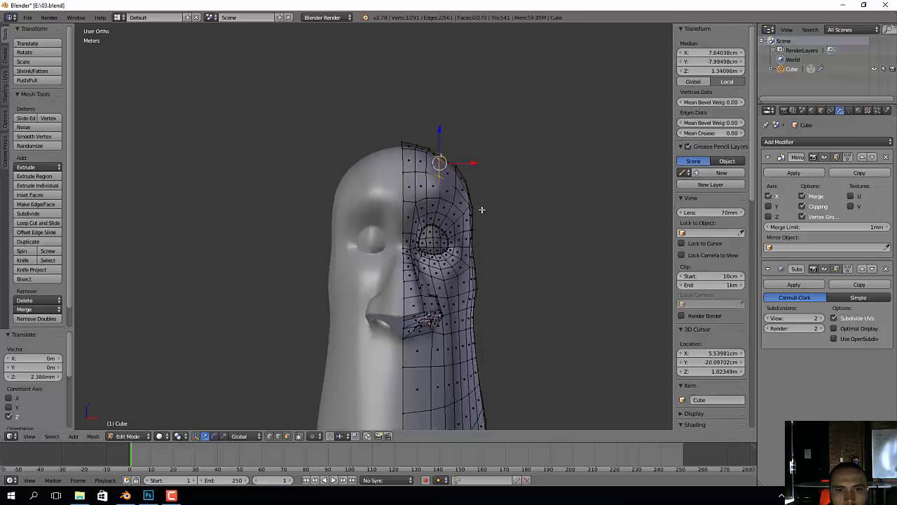
Step: Nudge the nose to the side-view sketch in Sculpt Mode using the Grab brush with a 157 px radius
middle_click_drag(481, 204, 471, 278)
mouse_move(468, 321)
middle_mouse_down()
mouse_move(521, 287)
mouse_move(525, 332)
mouse_move(464, 337)
mouse_move(476, 321)
mouse_move(407, 313)
mouse_move(505, 315)
mouse_move(468, 272)
middle_mouse_up()
key("Tab")
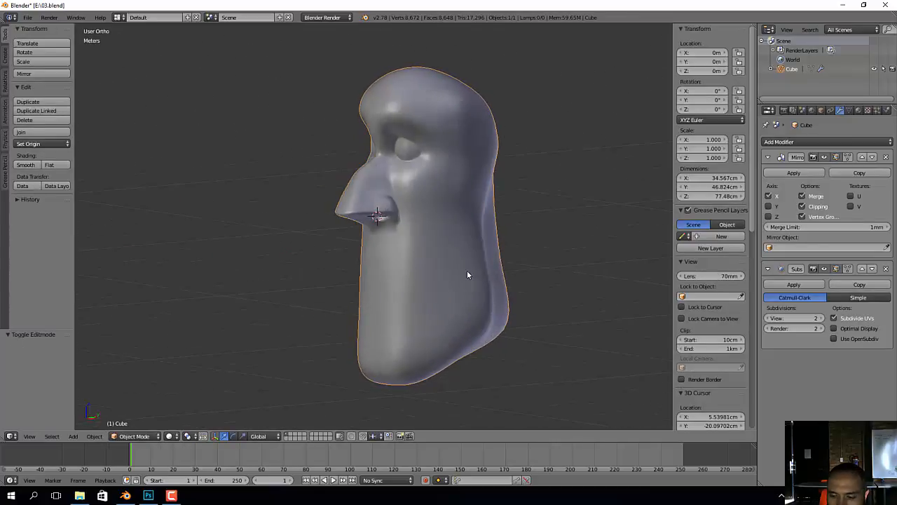
key("KP_3")
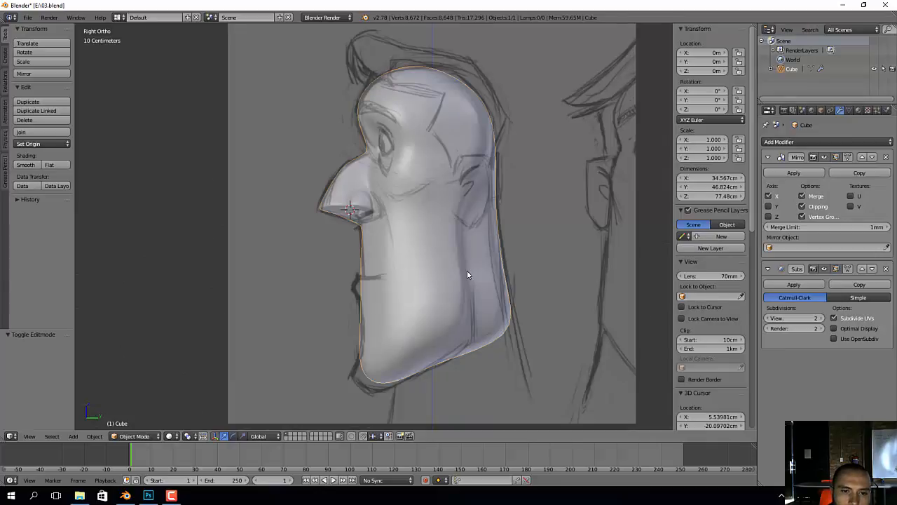
scroll(467, 275, "up", 5)
mouse_move(444, 223)
middle_mouse_down("shift")
mouse_move(462, 275)
mouse_move(449, 269)
middle_mouse_up("shift")
key("ctrl+Tab")
key("f")
left_click(289, 253)
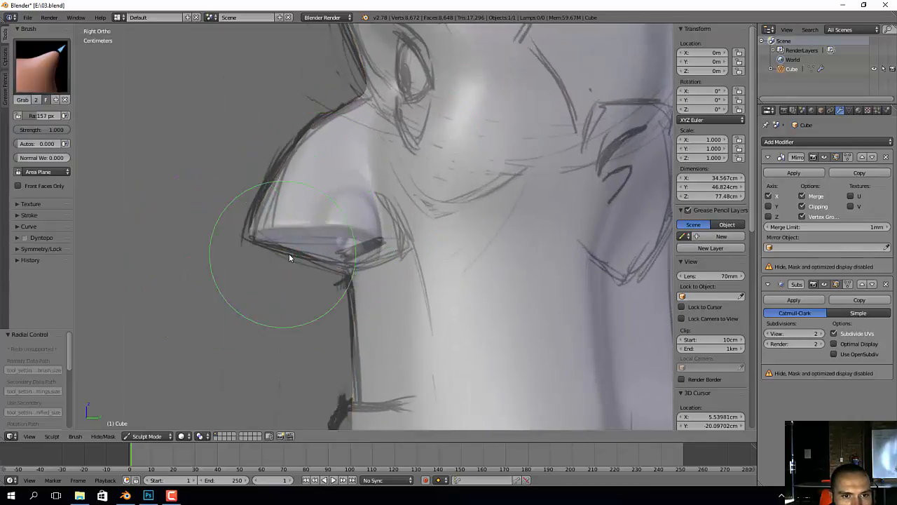
scroll(301, 254, "down", 3)
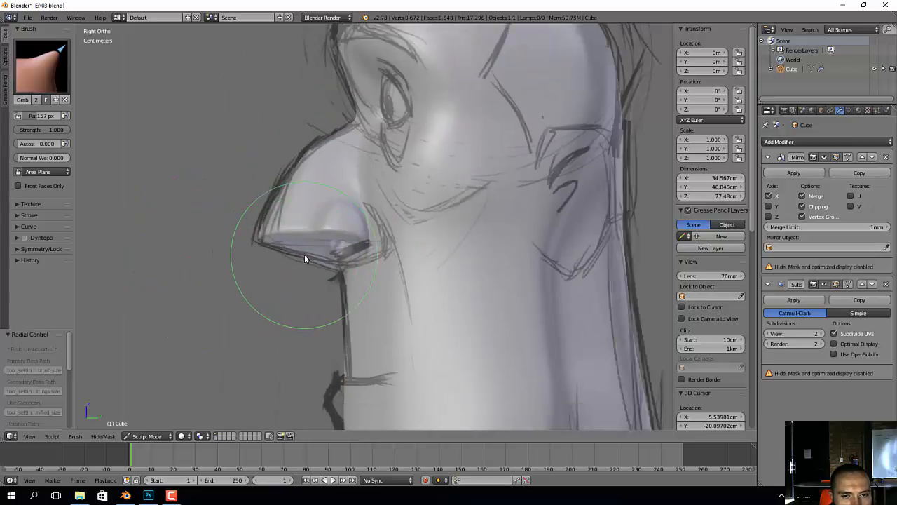
key("ctrl+Tab")
Step: In front view, raise the two edges running out from the centreline towards the sketched mouth line, edge-sliding the outer one by 0.248
mouse_move(296, 285)
middle_mouse_down()
mouse_move(402, 283)
mouse_move(413, 227)
mouse_move(404, 208)
mouse_move(401, 259)
mouse_move(478, 300)
mouse_move(460, 255)
middle_mouse_up()
scroll(401, 260, "down", 2)
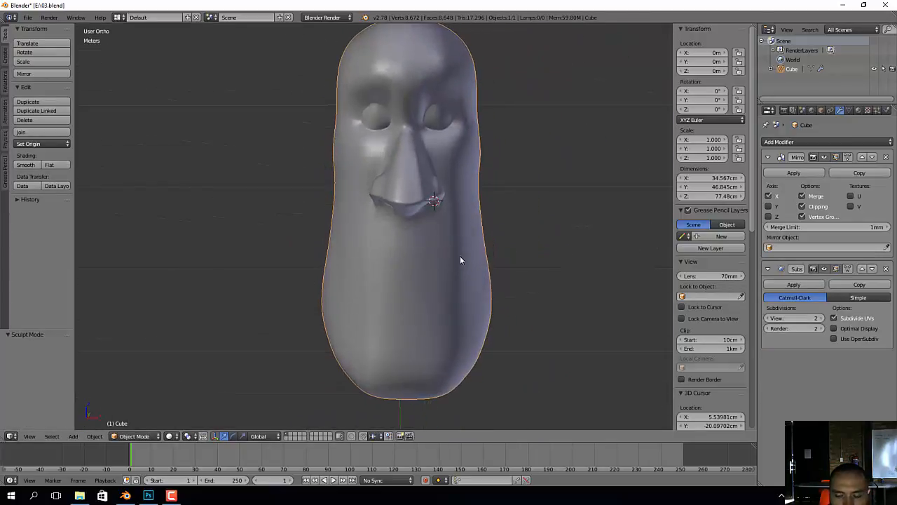
key("KP_1")
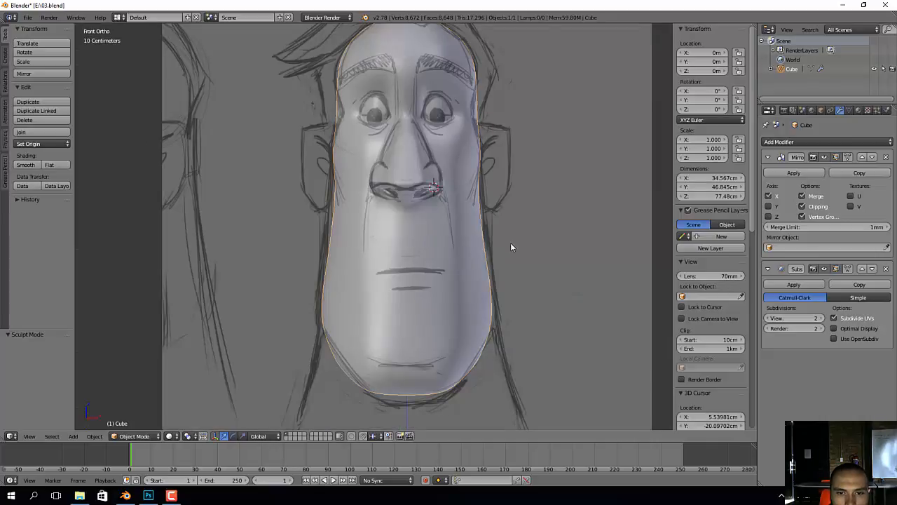
key("Tab")
scroll(455, 284, "up", 1)
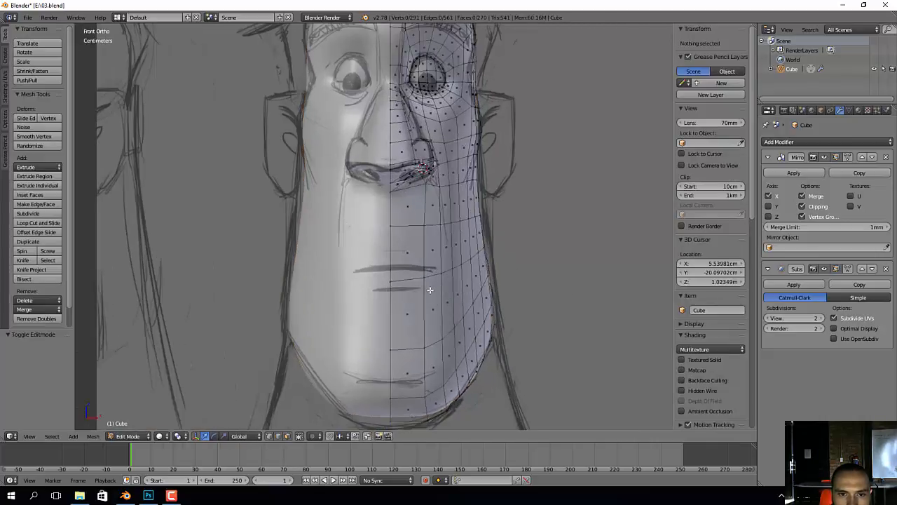
right_click(393, 281)
right_click(424, 279, "shift")
key("g")
key("g")
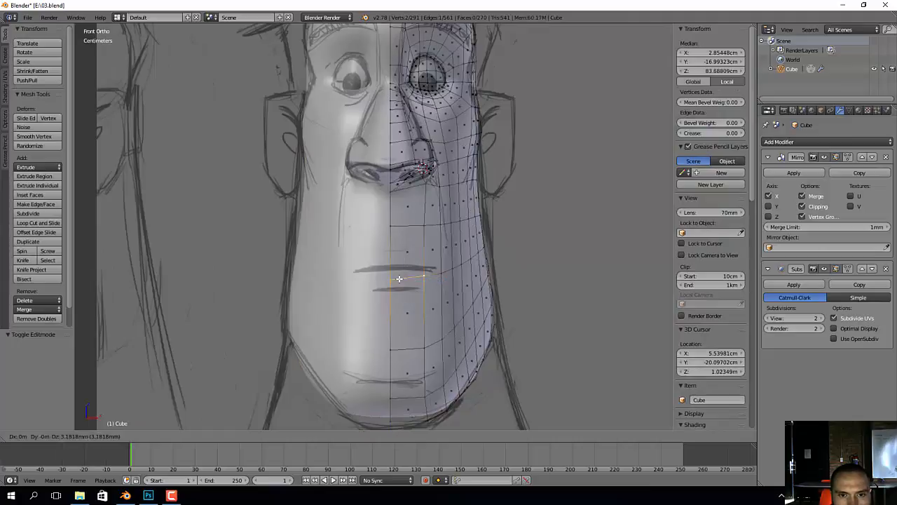
left_click(419, 267)
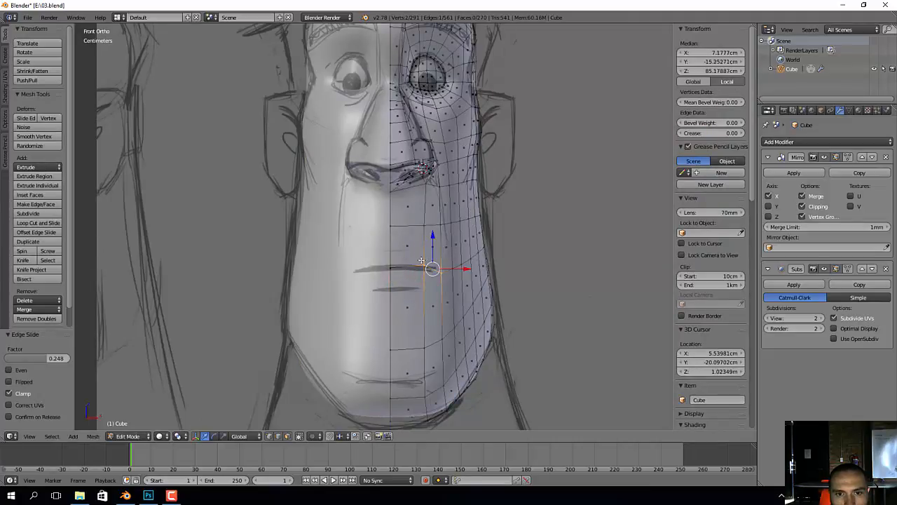
Step: Move the vertex between those two mouth edges about 0.8 mm along X and -7.2 mm along Z onto the sketched mouth line
right_click(421, 261)
key("g")
left_click(422, 266)
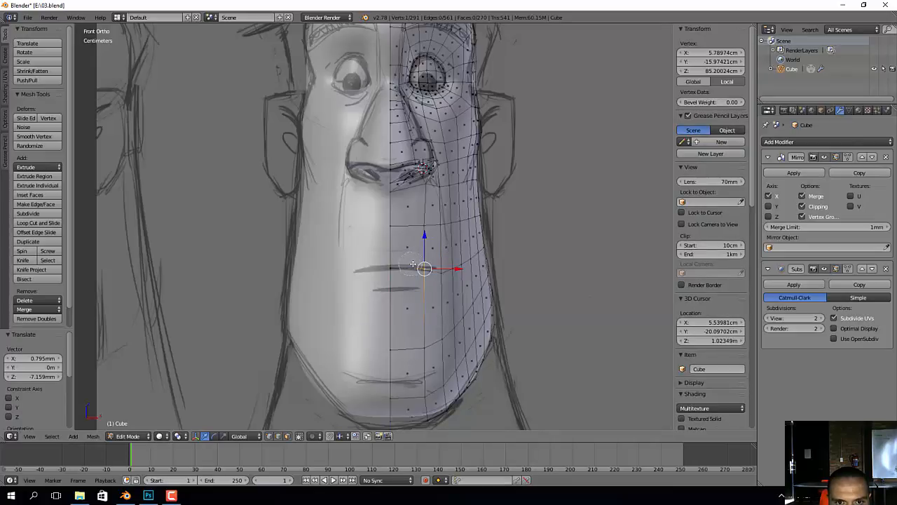
Step: Inset the six faces around the sketched mouth by about 4.64 cm, with Boundary off so the centreline edge stays open
left_click_drag(413, 265, 443, 269)
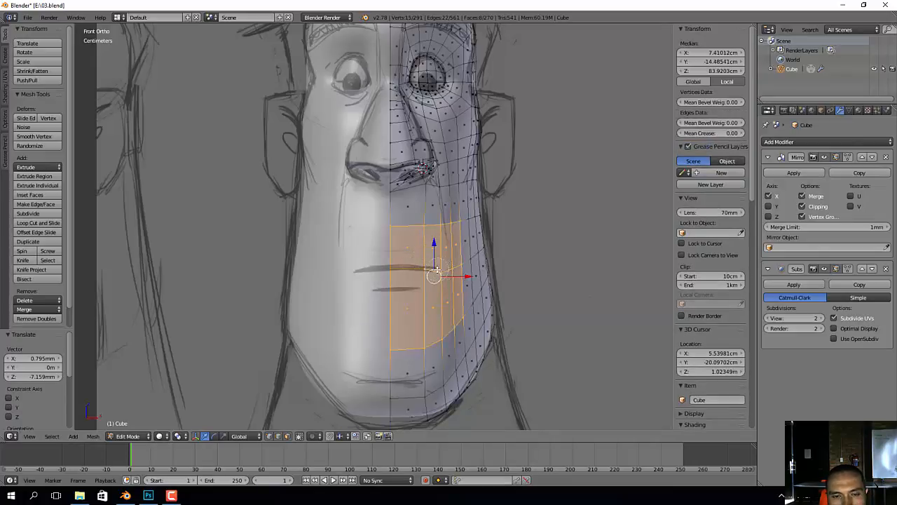
mouse_move(506, 287)
middle_mouse_down()
mouse_move(582, 289)
mouse_move(476, 288)
middle_mouse_up()
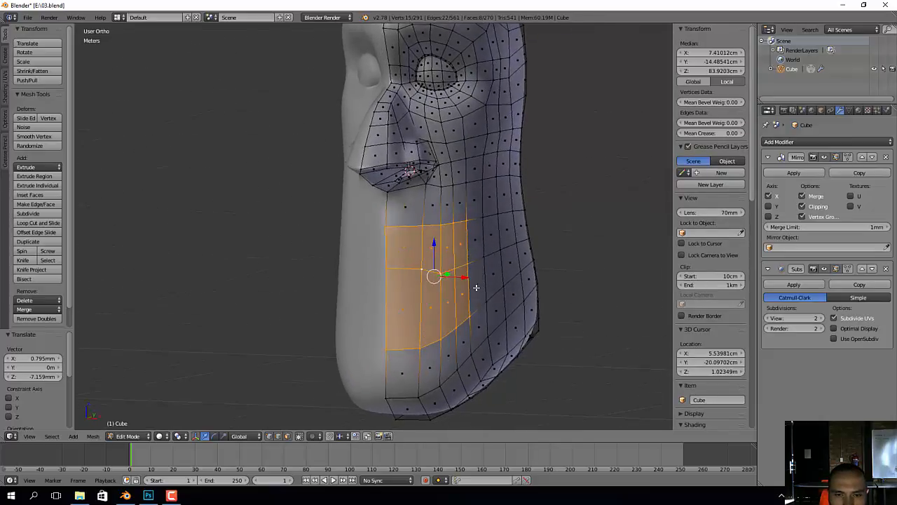
key("c")
middle_click_drag(470, 246, 471, 274)
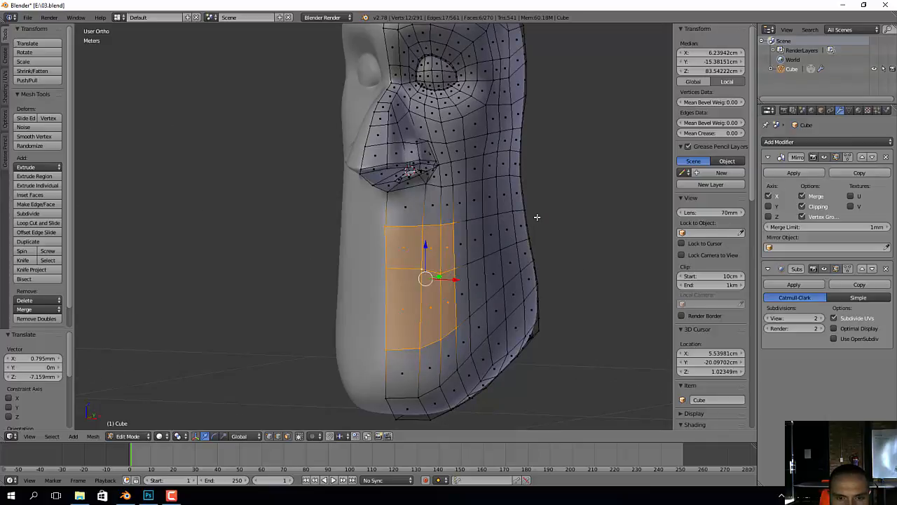
key("i")
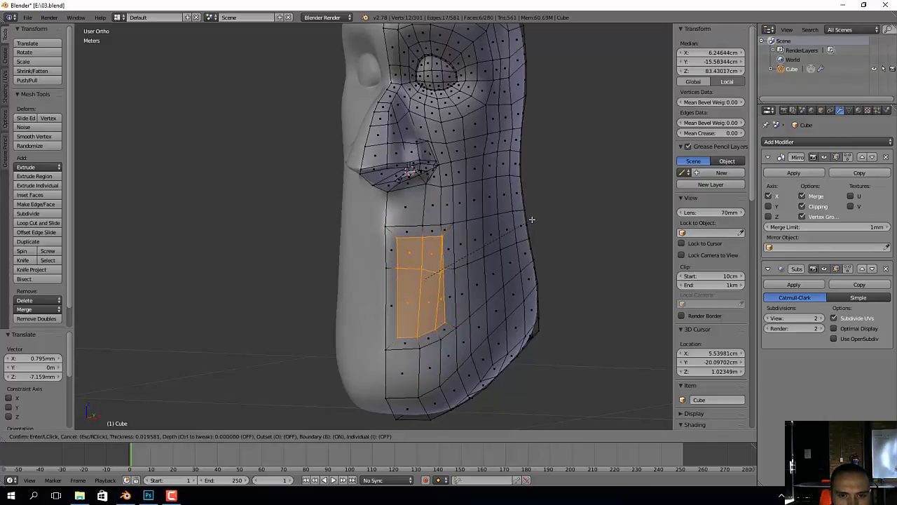
key("b")
key("b")
key("b")
key("b")
key("b")
key("b")
key("b")
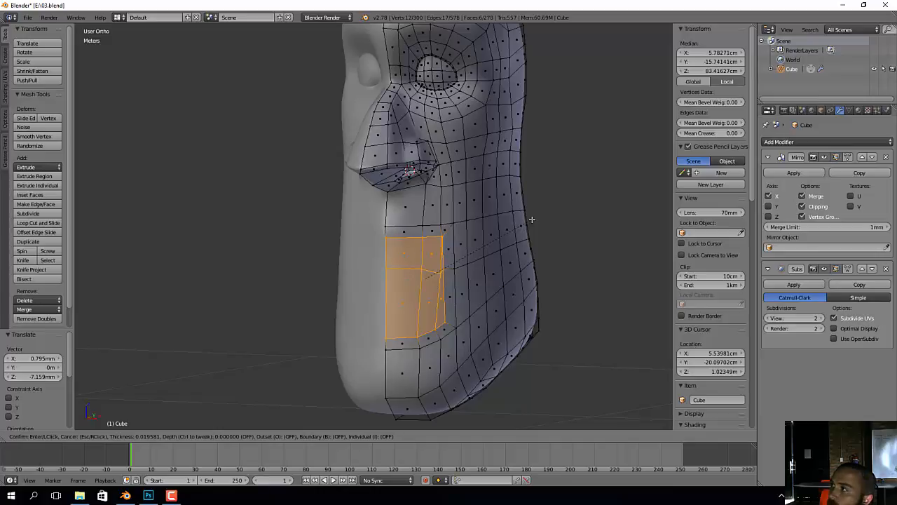
key("b")
key("b")
key("b")
key("b")
key("b")
key("b")
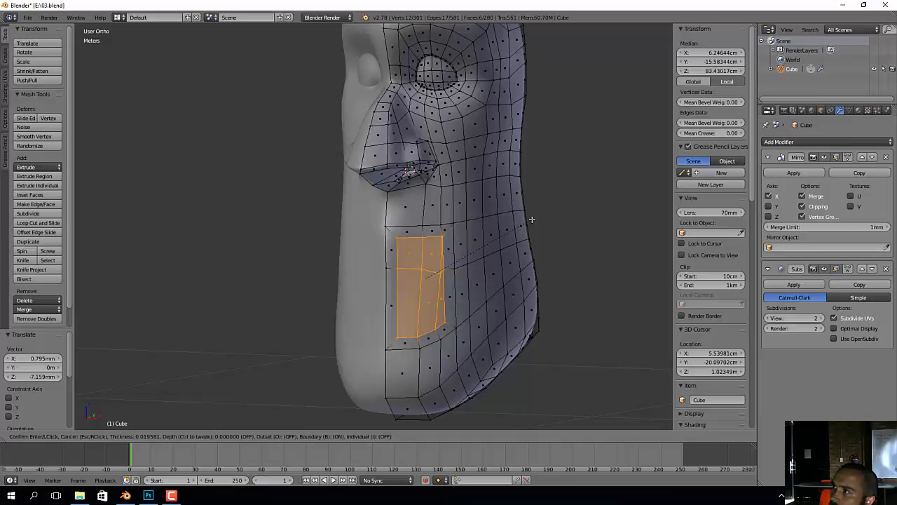
key("b")
key("b")
key("b")
key("b")
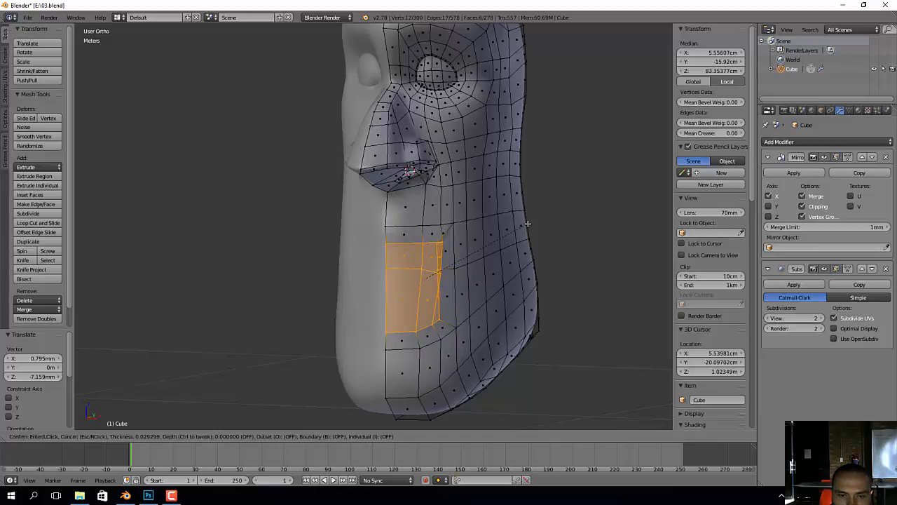
left_click(522, 238)
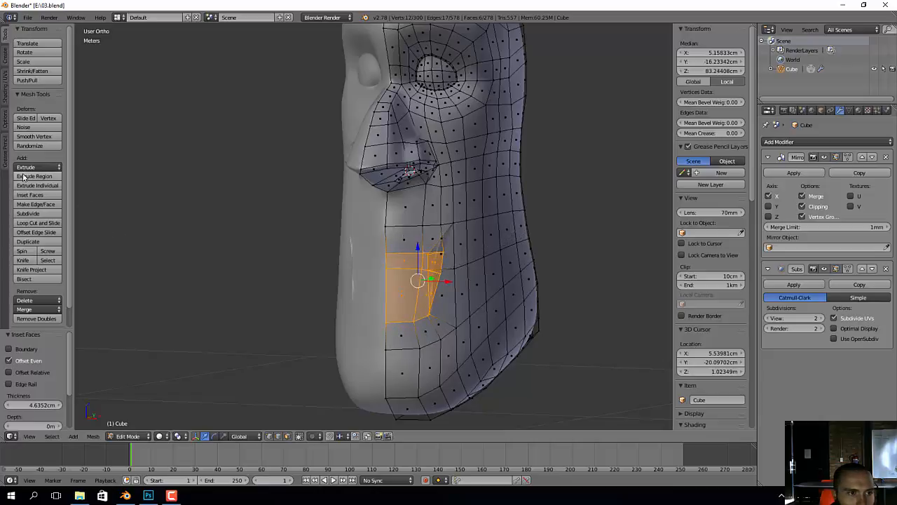
Step: Smooth the vertices of the inset mouth faces four times with Smooth Vertex
left_click(39, 137)
left_click(39, 137)
left_click(39, 138)
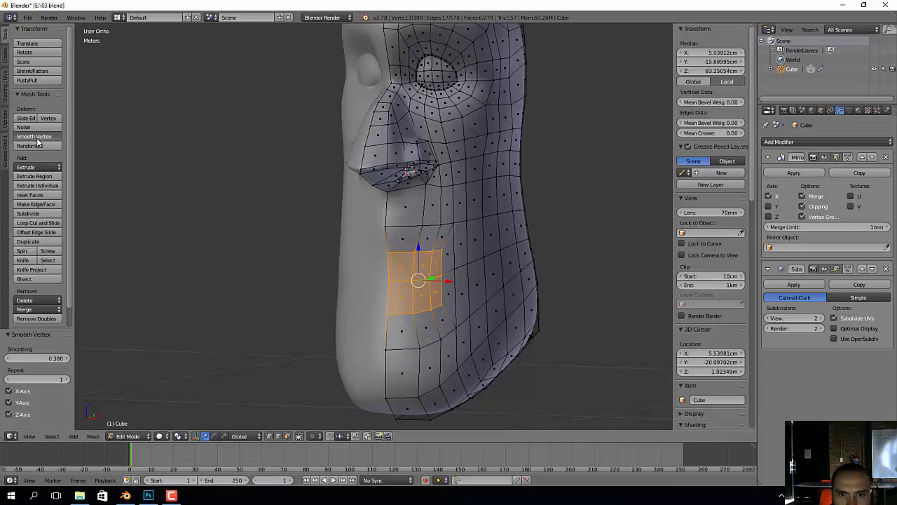
left_click(39, 138)
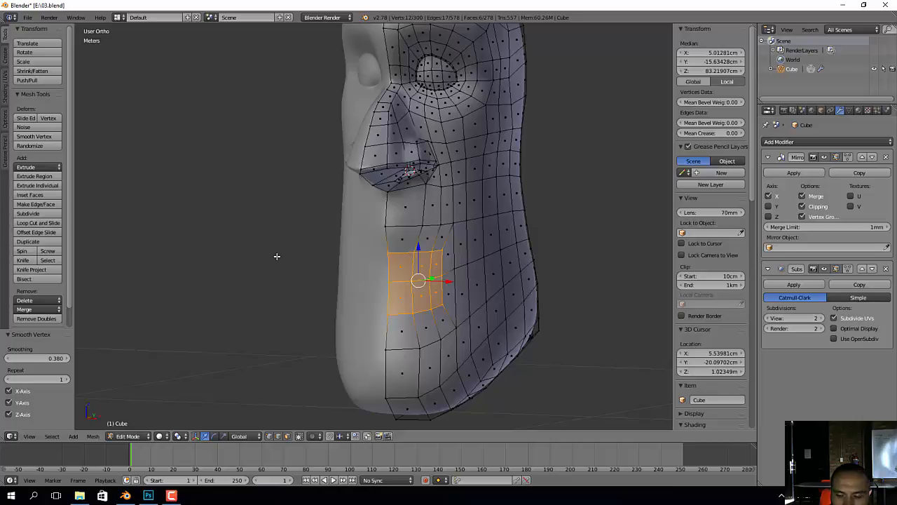
Step: In front view, scale the inset mouth faces along Z to about 0.16 and raise them about 2.3 cm onto the sketched mouth line
key("KP_1")
scroll(309, 248, "up", 2)
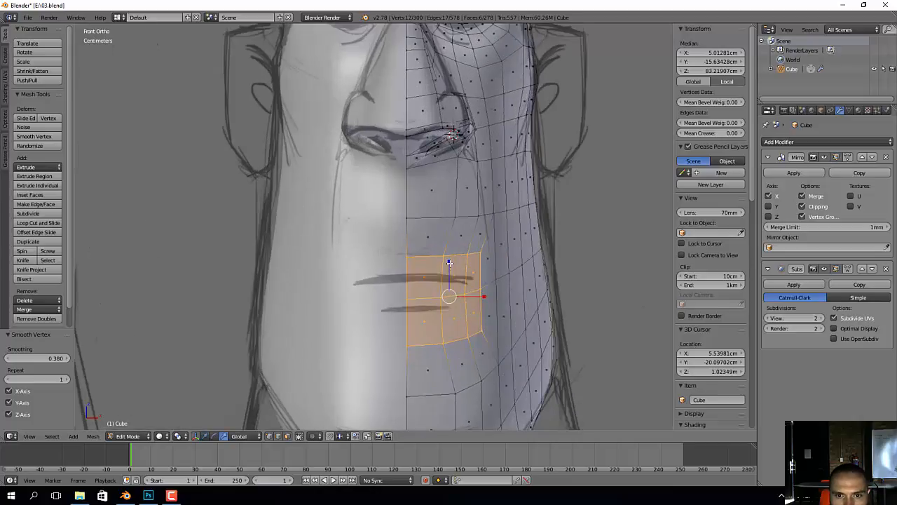
key("s")
key("z")
left_click(450, 292)
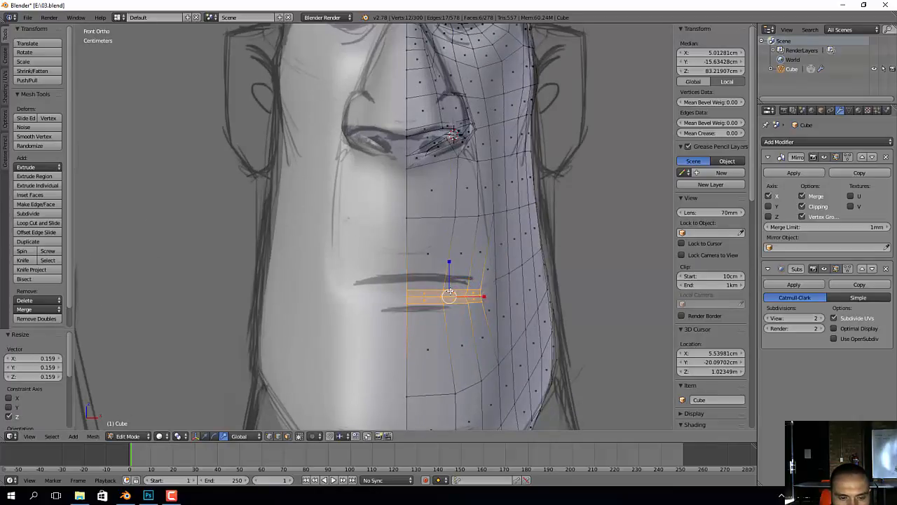
key("g")
left_click(452, 275)
scroll(464, 267, "up", 2)
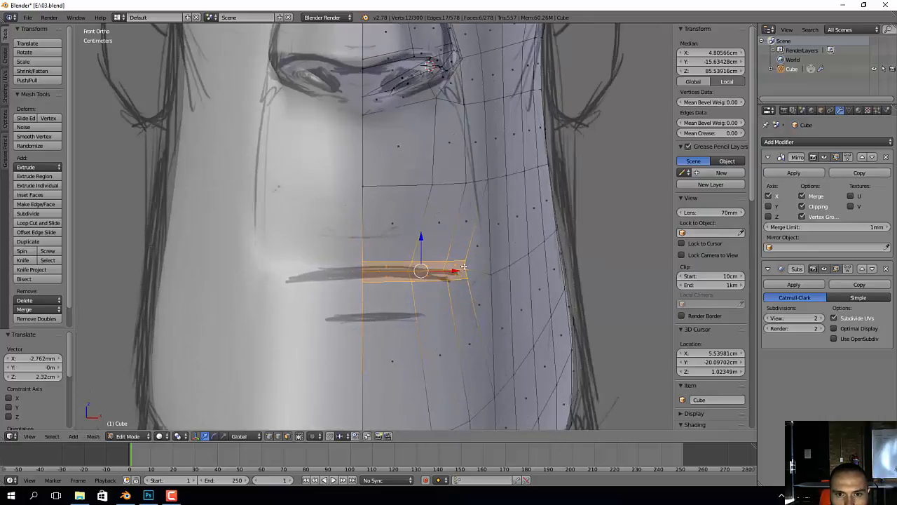
Step: Delete the flattened mouth faces and move the mouth opening's corner vertex outward about 1.06 cm along X and -0.6 mm along Z
key("x")
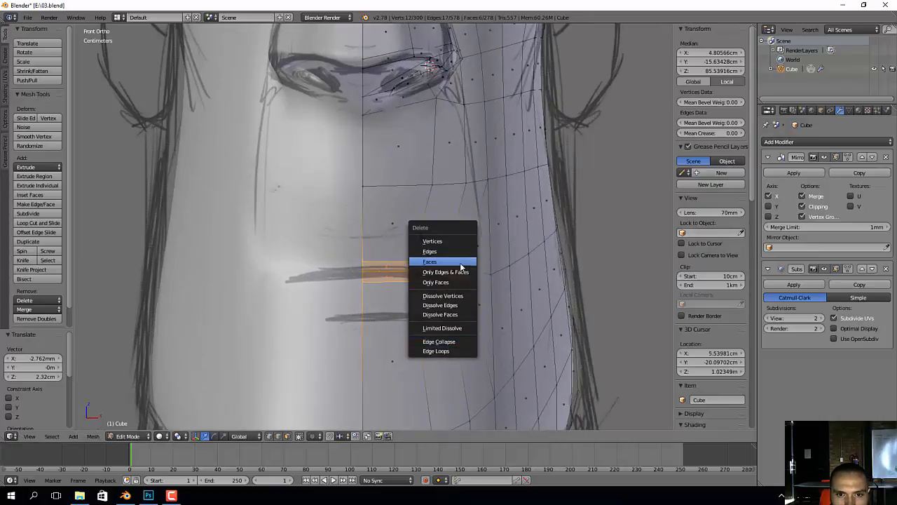
left_click(449, 261)
scroll(485, 286, "up", 2)
right_click(464, 266)
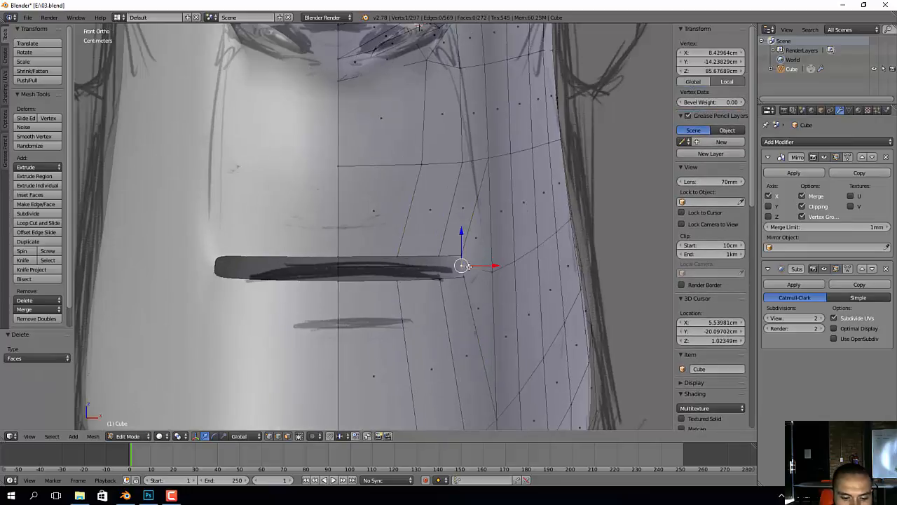
key("g")
left_click(483, 265)
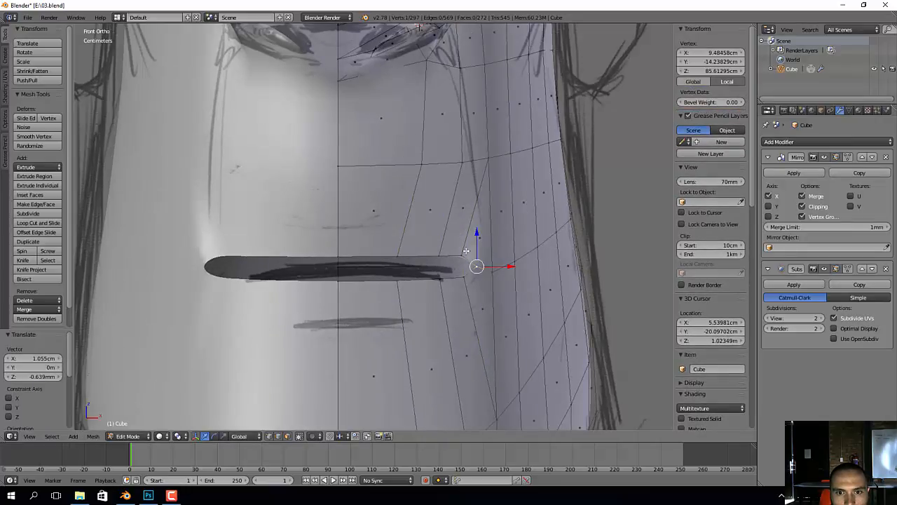
Step: Taper the upper lip by lowering its vertex beside the mouth corner about 7.7 mm and the one further in about 4.2 mm
key("ctrl+z")
key("g")
left_click(437, 260)
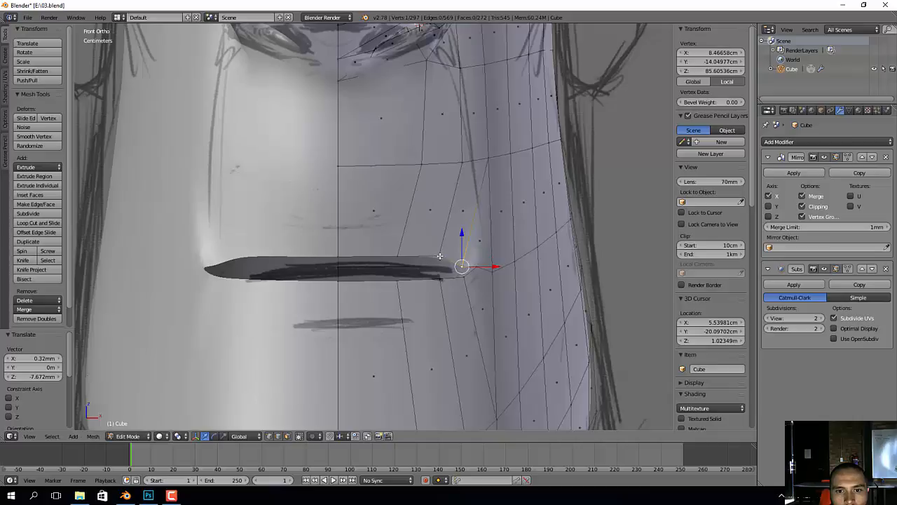
right_click(439, 257)
key("g")
left_click(420, 271)
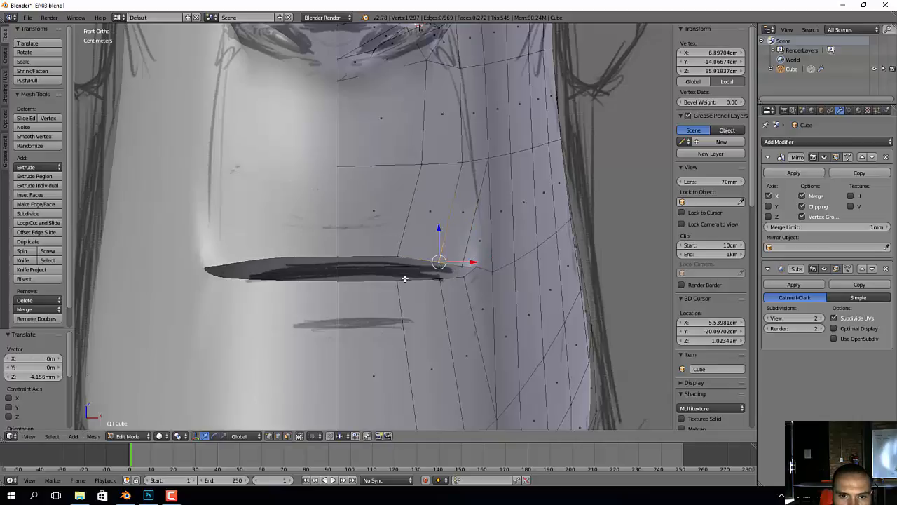
Step: Nudge the lower-lip vertex beside the corner slightly up and inward, and lower the mouth corner vertex slightly
right_click(463, 278)
key("g")
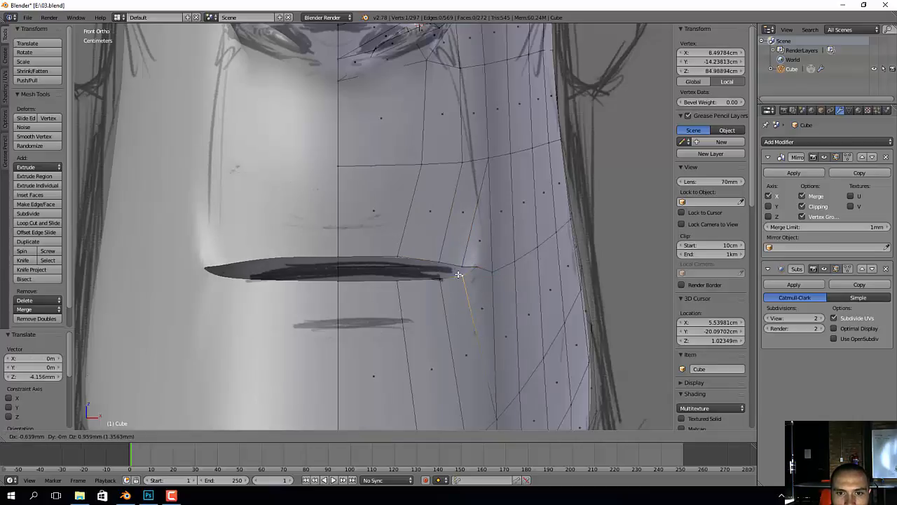
left_click(461, 275)
right_click(477, 268)
key("g")
left_click(478, 276)
Step: Push the mouth corner vertex back 1.46 cm along Y and the cheek vertex just outside it back about 1.62 cm
middle_click_drag(477, 274, 477, 275)
key("g")
key("y")
left_click(502, 279)
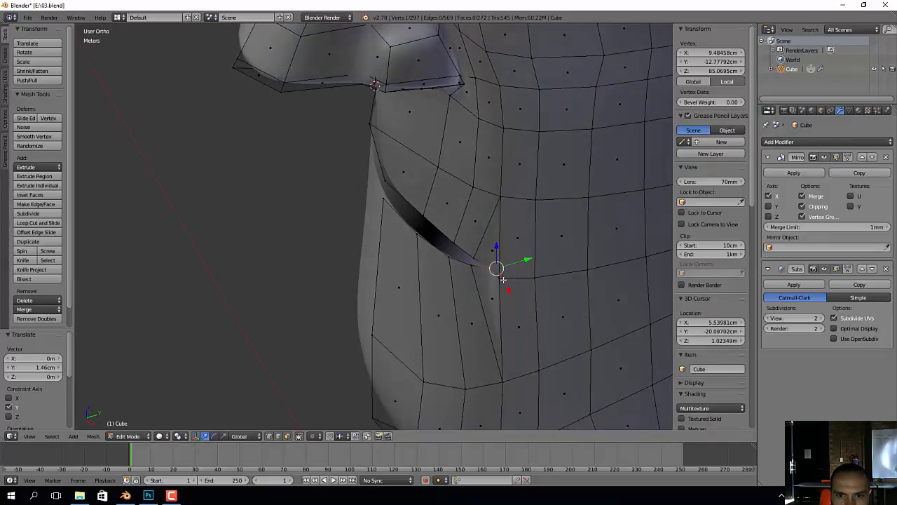
key("g")
key("y")
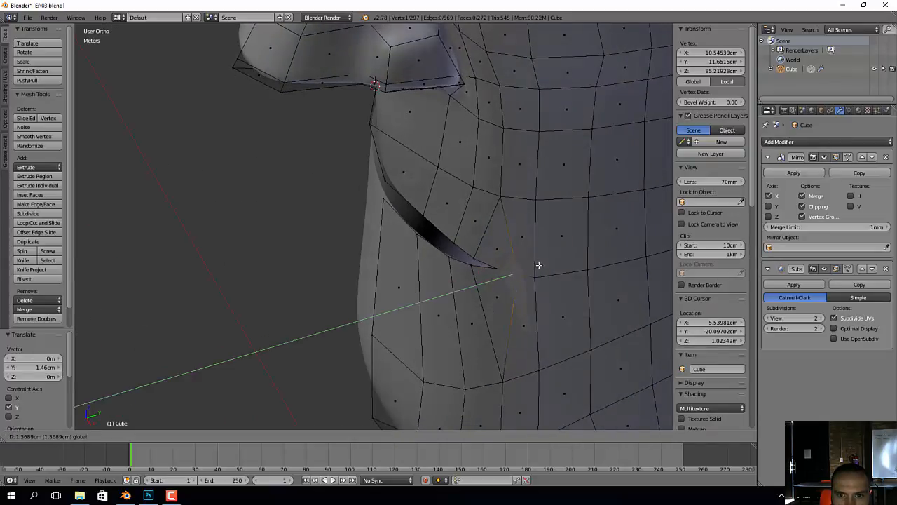
left_click(510, 283)
middle_click_drag(509, 283, 553, 250)
middle_click_drag(496, 292, 495, 296)
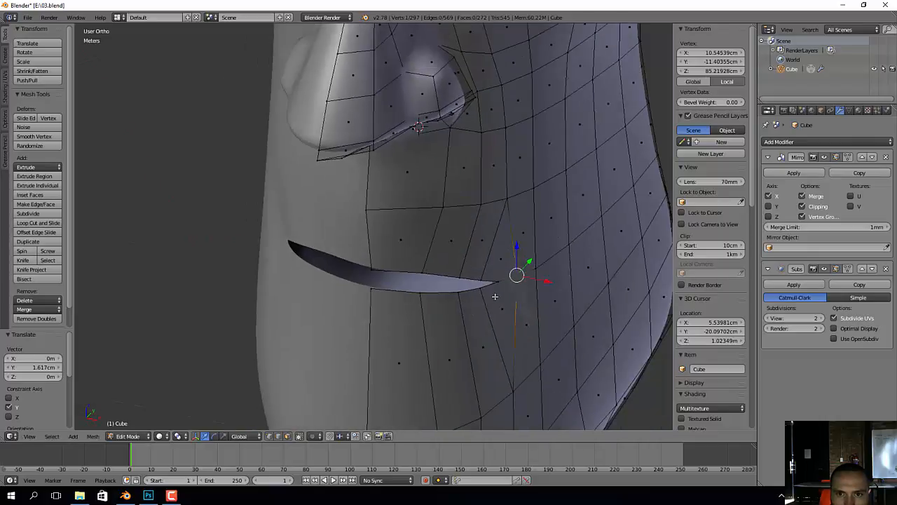
Step: In front view, raise the cheek vertex below the mouth corner about 1.9 cm and lower the one above it about 3.9 cm
key("KP_1")
scroll(489, 260, "down", 1)
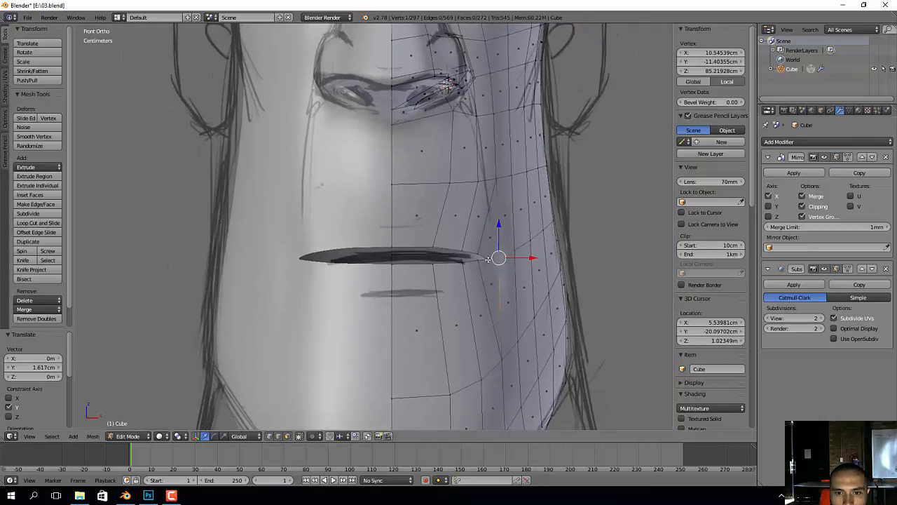
right_click(502, 359)
key("g")
left_click(500, 339)
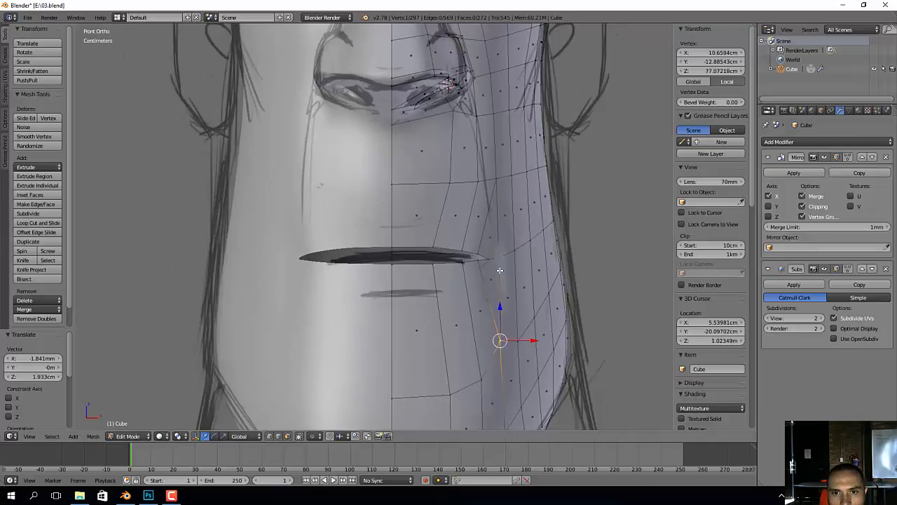
right_click(499, 178)
key("g")
left_click(491, 217)
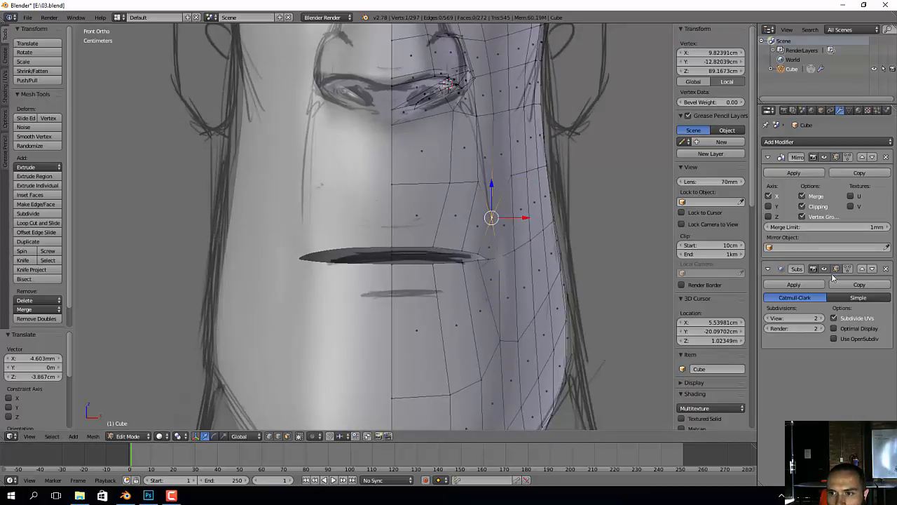
Step: Slide the vertex above the upper lip's outer end towards the mouth, and move its inner neighbour about -3.2 mm along X and -1.15 cm along Z
right_click(479, 183)
key("shift+v")
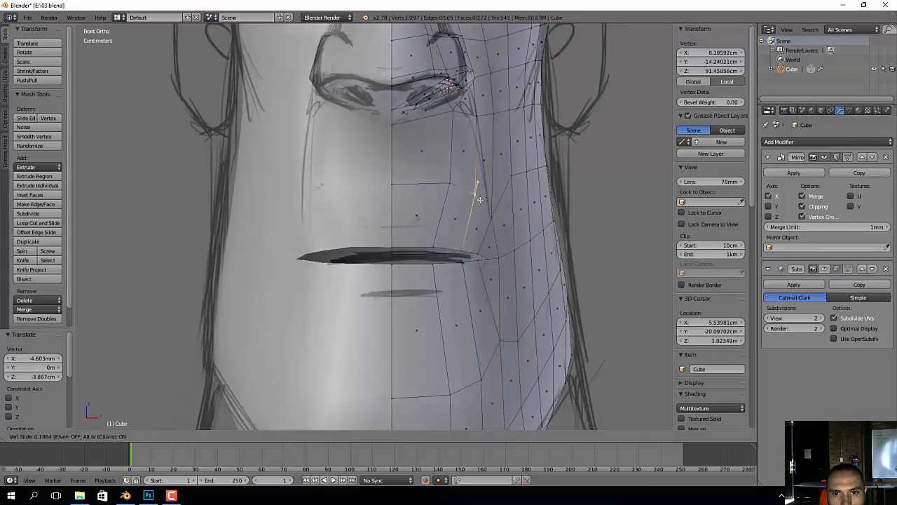
left_click(443, 193)
right_click(449, 186)
key("g")
left_click(447, 197)
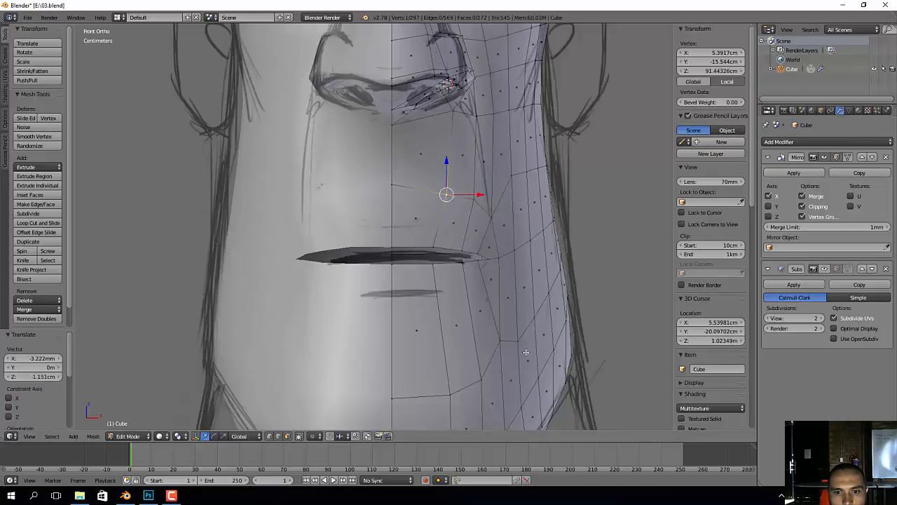
Step: Select the two diagonally opposite vertices of the narrow face on the lower cheek, below the mouth corner
middle_click_drag(541, 334, 479, 343)
middle_click_drag(494, 307, 476, 279, "shift")
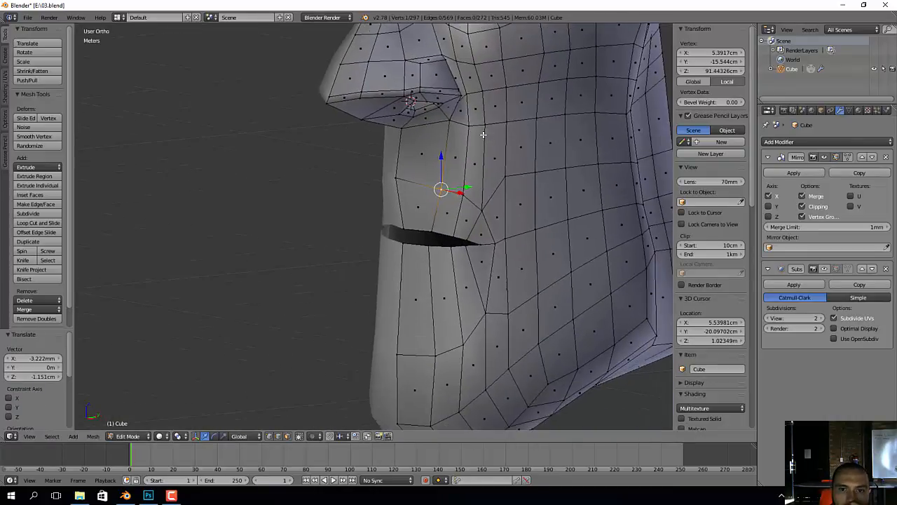
middle_click_drag(483, 135, 484, 147, "shift")
middle_click_drag(525, 342, 532, 290, "shift")
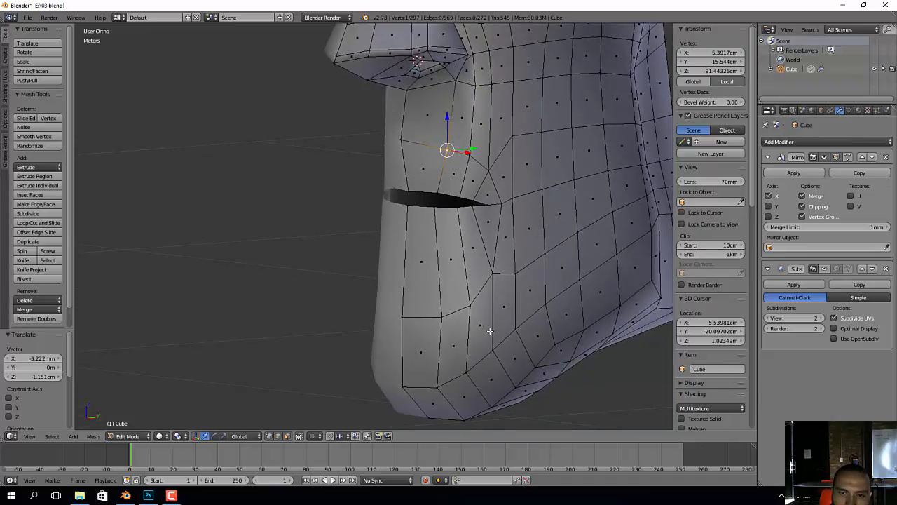
right_click(515, 277)
right_click(495, 347, "shift")
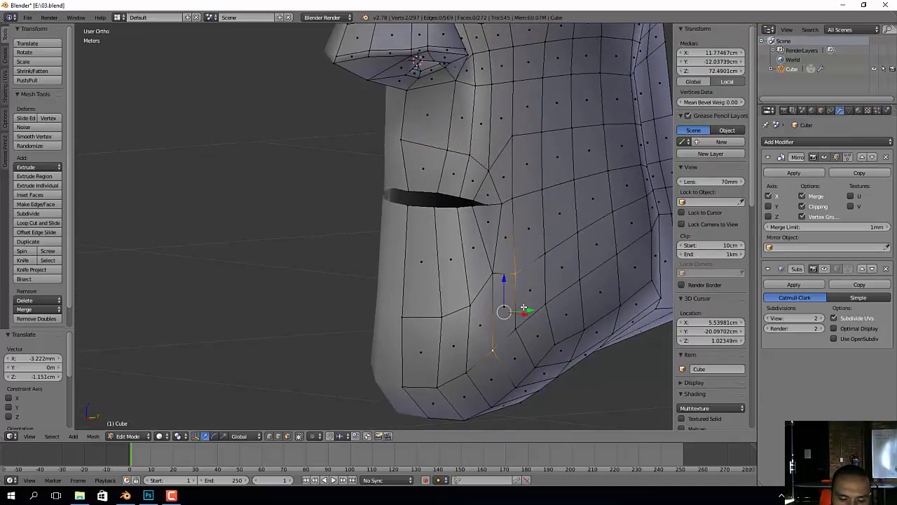
key("alt+m")
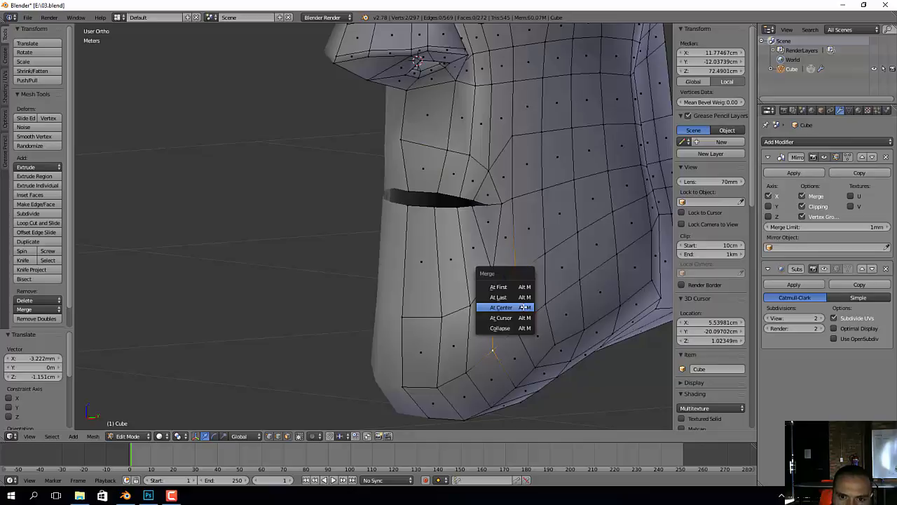
left_click(524, 308)
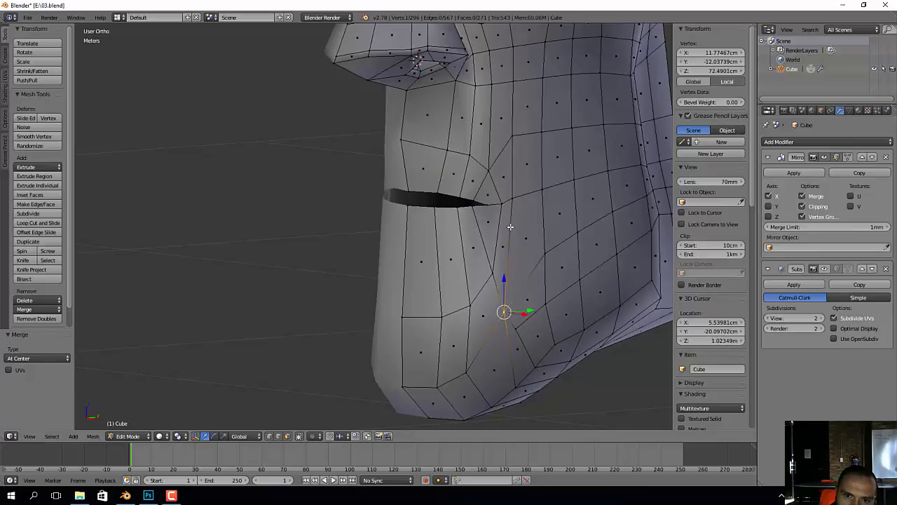
key("ctrl+z")
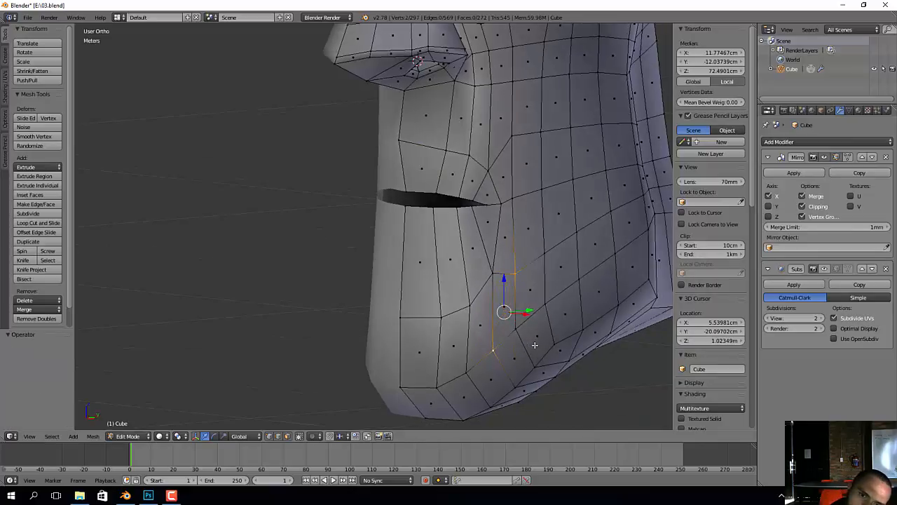
Step: Merge the two selected lower-cheek vertices at their center
middle_click_drag(497, 345, 507, 346)
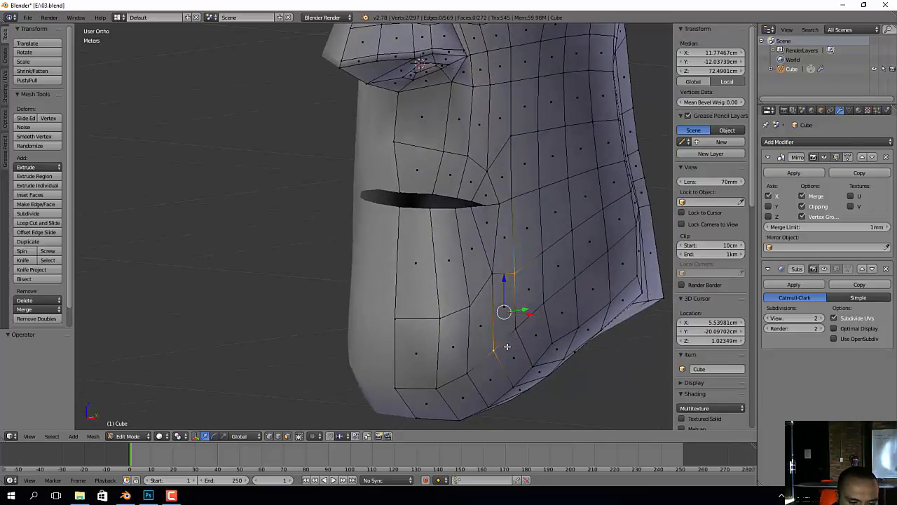
key("alt+m")
left_click(506, 327)
mouse_move(506, 330)
middle_mouse_down()
mouse_move(517, 337)
mouse_move(558, 310)
mouse_move(505, 323)
middle_mouse_up()
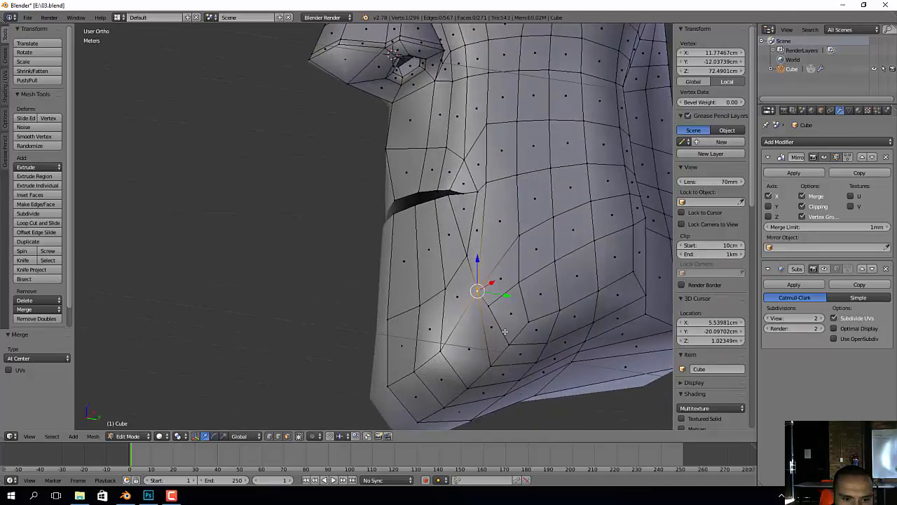
Step: In edge selection, select the edge path along the lower cheek from below the mouth corner towards the jaw and delete it as an edge loop
key("ctrl+Tab")
right_click(504, 335, "alt")
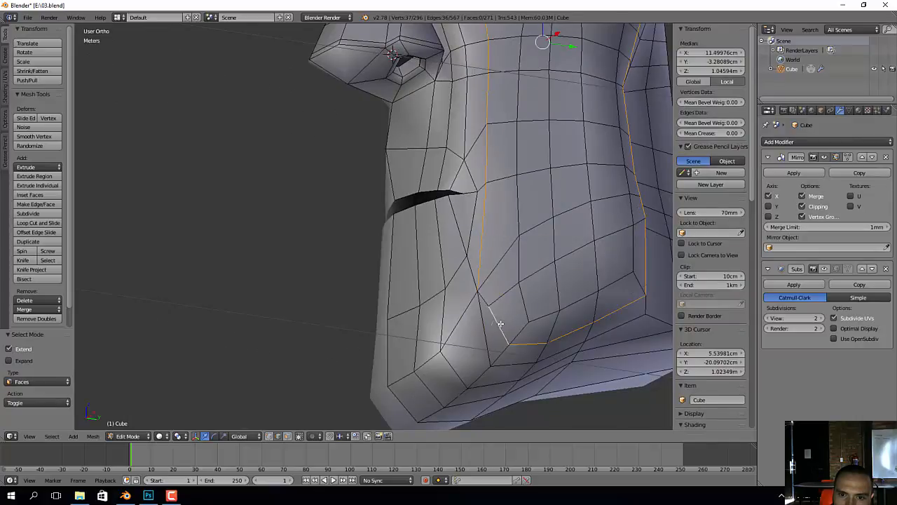
right_click(501, 323)
right_click(629, 302, "ctrl")
key("x")
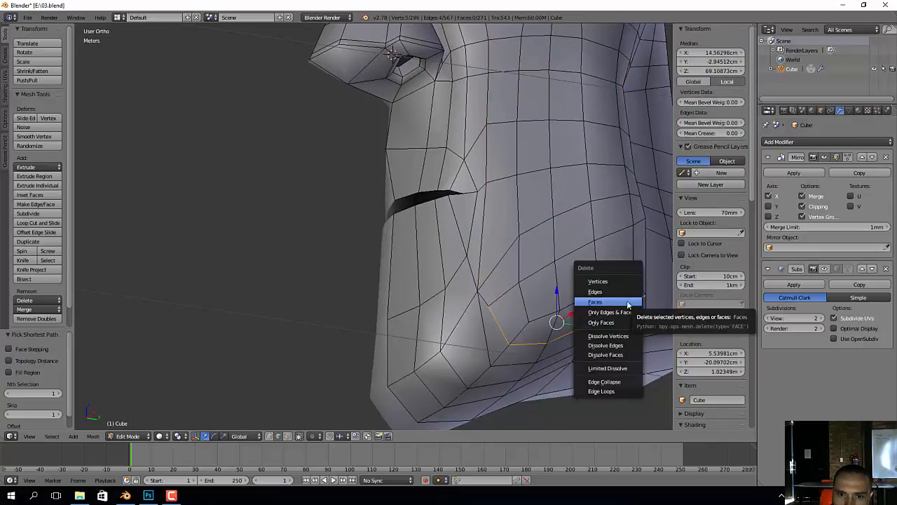
left_click(615, 390)
Step: Remove the short edge outside the merged lower-cheek vertex and delete the adjoining edge path across the cheek towards the jaw as edge loops
right_click(528, 280)
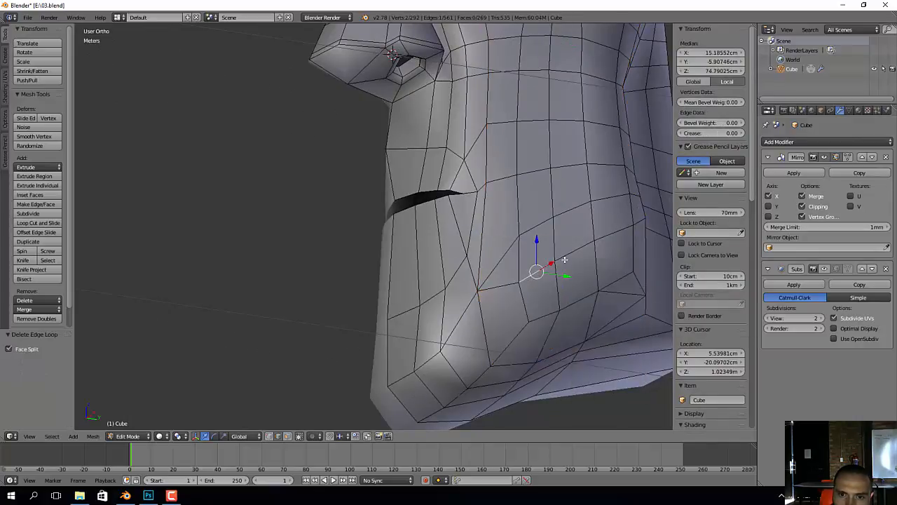
middle_click_drag(529, 280, 509, 303)
key("shift+r")
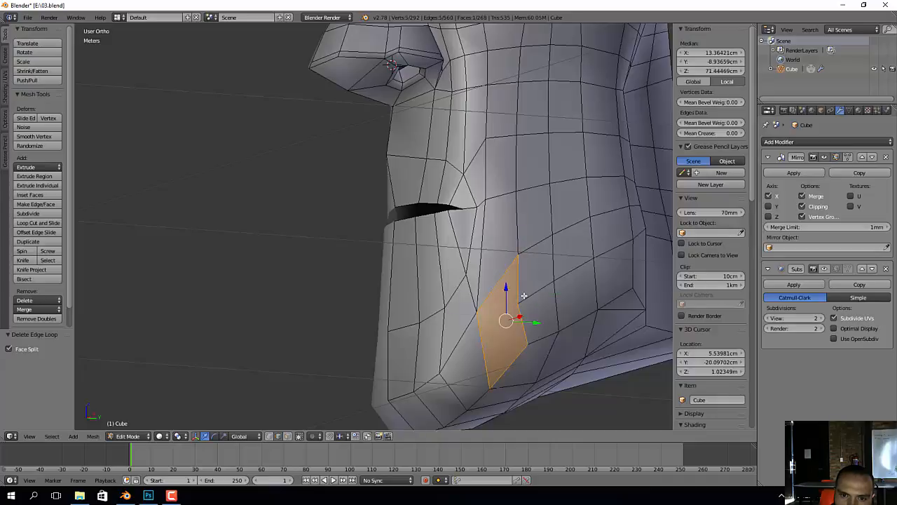
right_click(542, 289)
key("x")
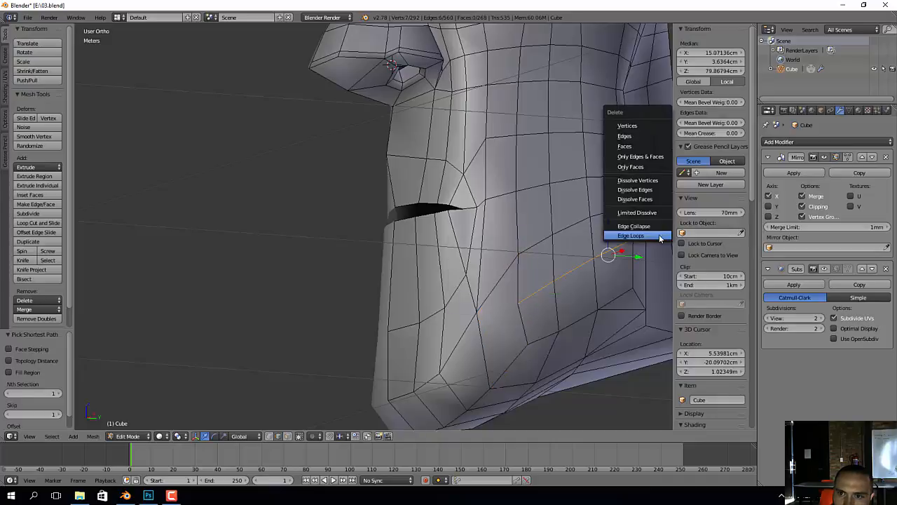
left_click(659, 235)
Step: Delete the leftover edges of that path around the rear cheek and jaw corner as edge loops, and clear the selection
middle_click_drag(631, 281, 551, 290)
right_click(594, 322)
key("shift+r")
right_click(631, 279)
key("x")
left_click(632, 278)
middle_click_drag(632, 280, 624, 295)
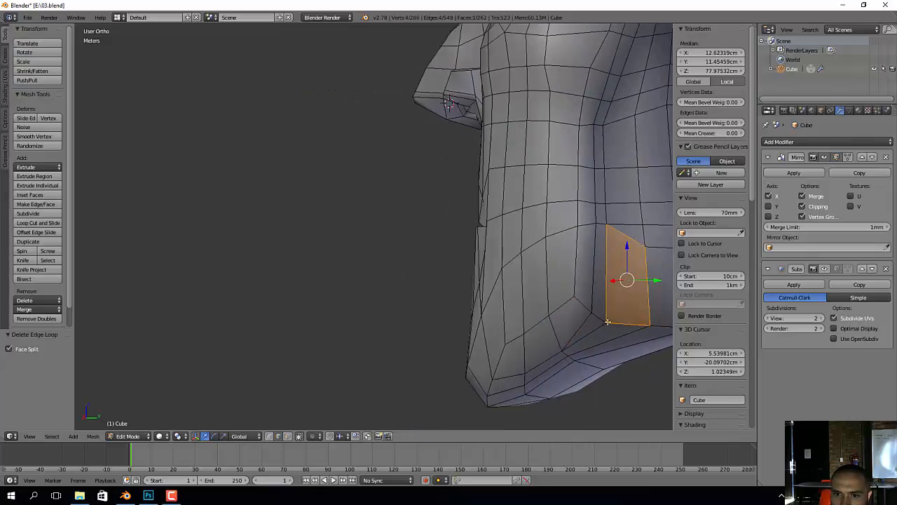
right_click(583, 321)
key("x")
left_click(585, 320)
middle_click_drag(540, 342, 457, 342)
key("a")
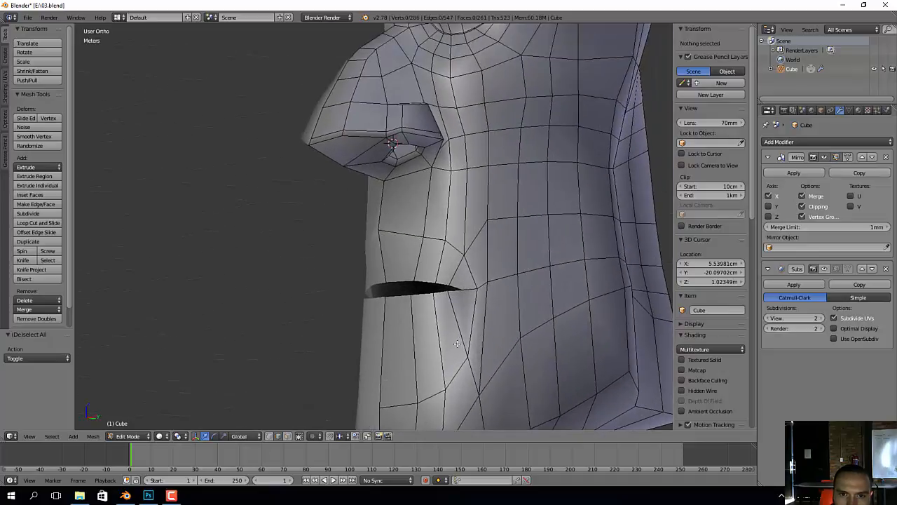
Step: Switch the mesh to vertex selection and leave nothing selected
middle_click_drag(481, 268, 514, 309)
right_click(494, 306)
key("ctrl+Tab")
key("1")
scroll(514, 307, "up", 2)
key("a")
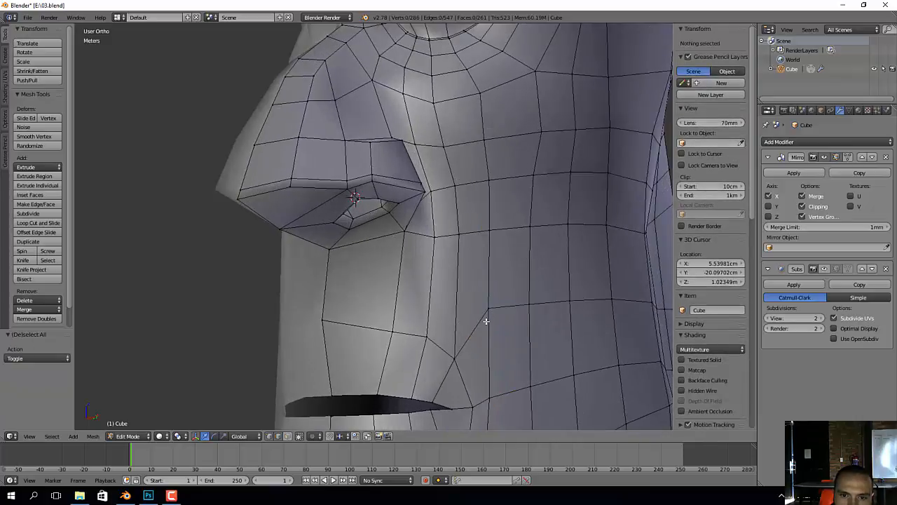
Step: Knife-cut an edge across the side of the nose just above the nostril wing, from its inner vertex back towards the cheek crease
scroll(483, 365, "down", 3)
middle_click_drag(482, 384, 492, 384)
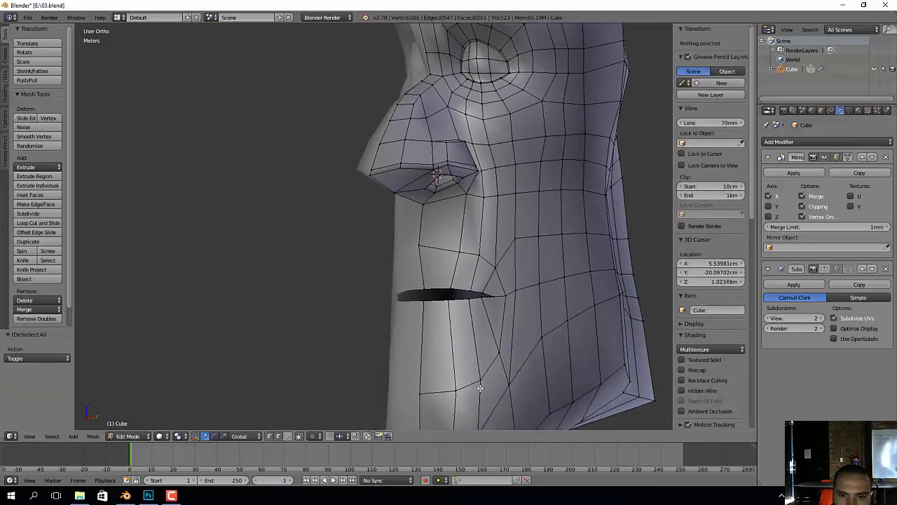
middle_click_drag(509, 238, 521, 357, "shift")
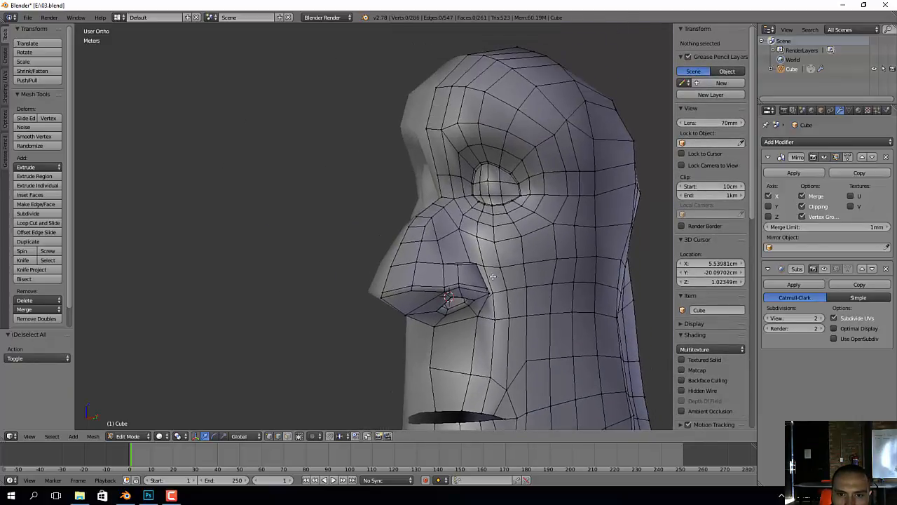
scroll(402, 258, "up", 3)
middle_click_drag(456, 269, 513, 245)
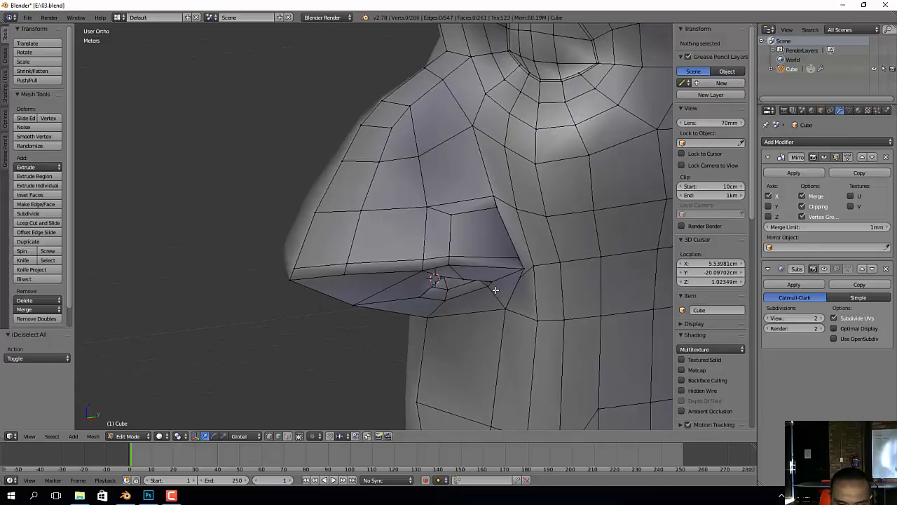
key("k")
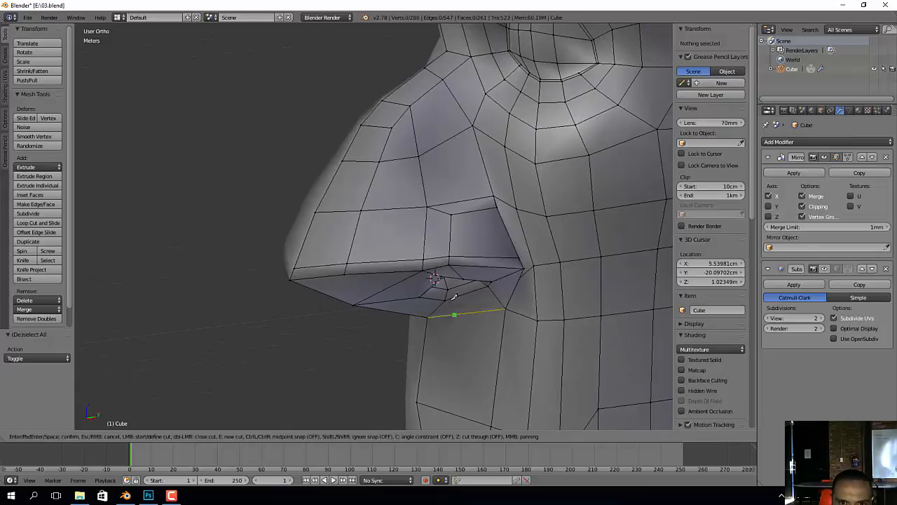
left_click(497, 188)
key("Return")
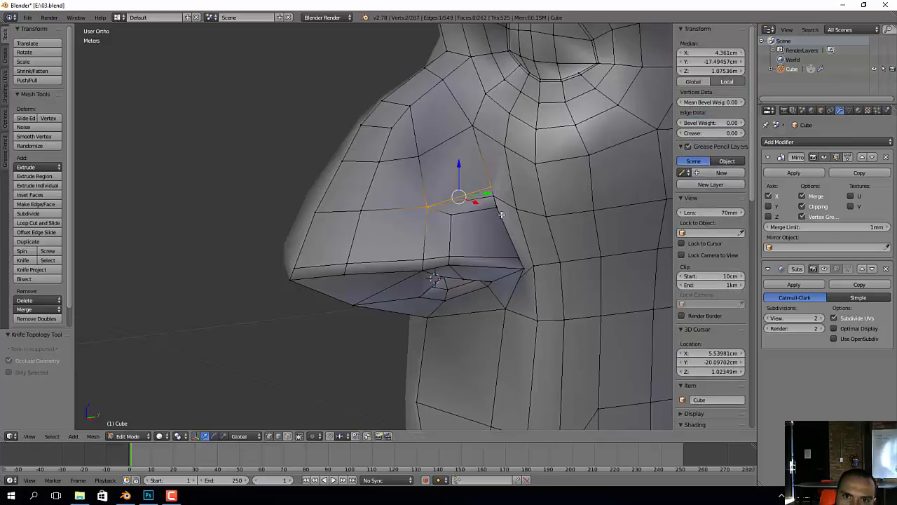
middle_click_drag(502, 214, 492, 178)
scroll(492, 178, "up", 4)
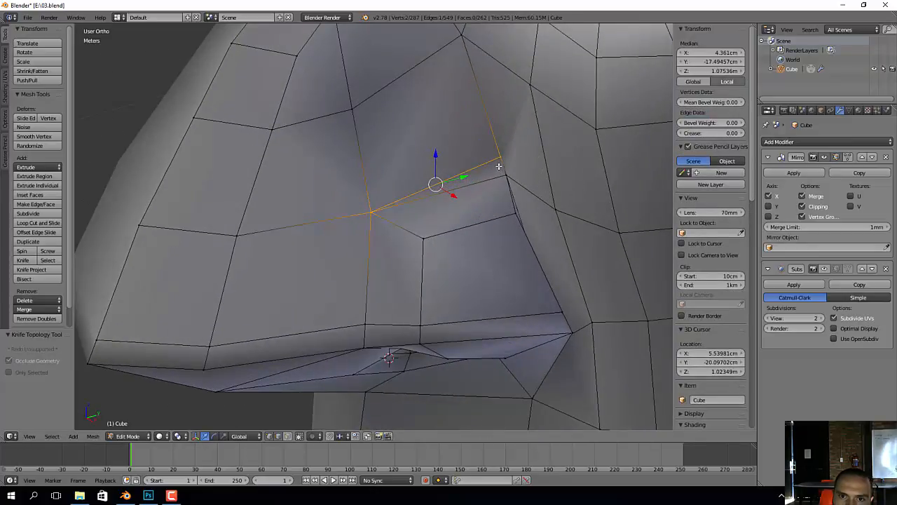
scroll(529, 265, "down", 4)
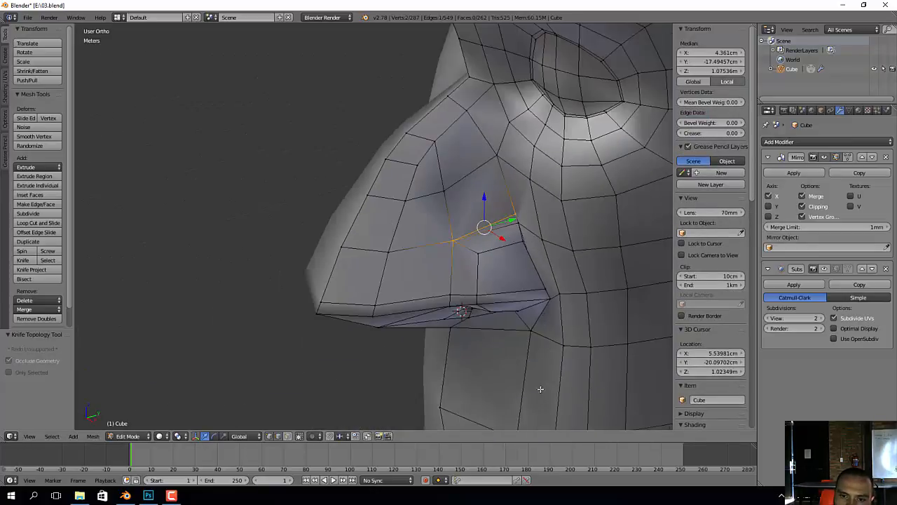
Step: Raise the vertex above the mouth corner about 1.2 cm and lower its outer neighbour about 2 cm
middle_click_drag(539, 388, 553, 347)
middle_click_drag(553, 347, 495, 376, "shift")
scroll(507, 301, "down", 1)
right_click(495, 376)
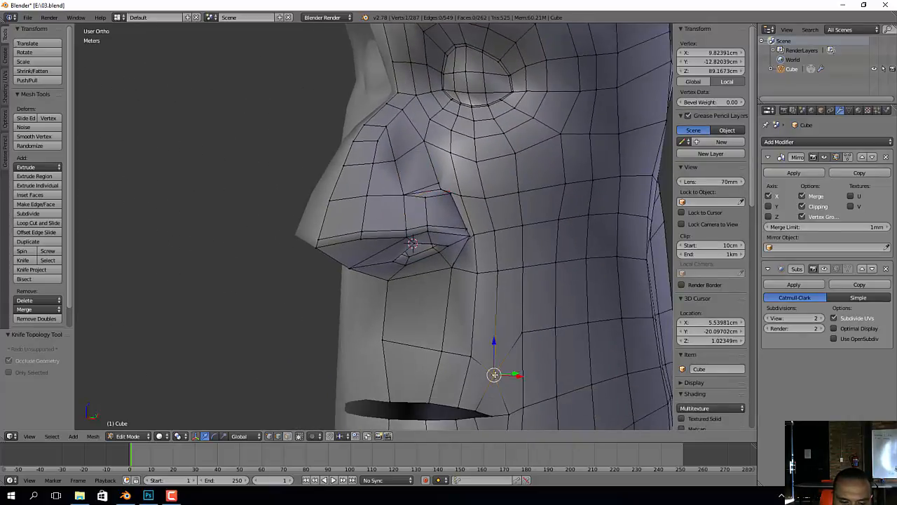
middle_click_drag(515, 337, 532, 335)
key("g")
left_click(529, 323)
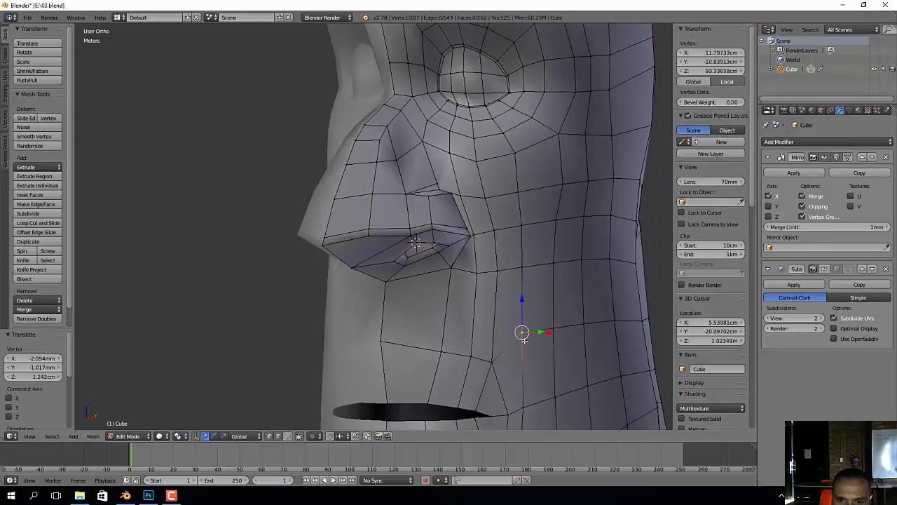
key("g")
left_click(494, 363)
Step: Shift the vertex above the mouth corner about 5 mm, and slightly raise it together with the two vertices inward along the upper lip row
key("g")
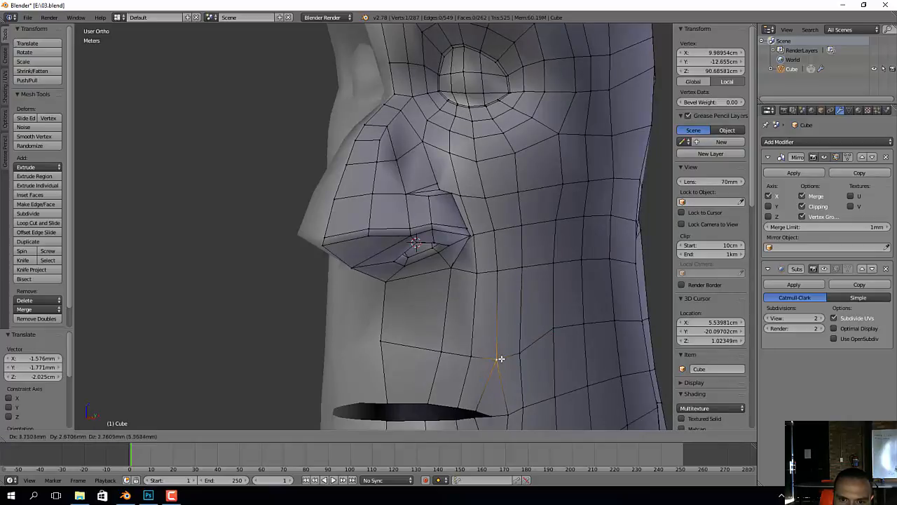
left_click(497, 357)
right_click(438, 355, "shift")
key("g")
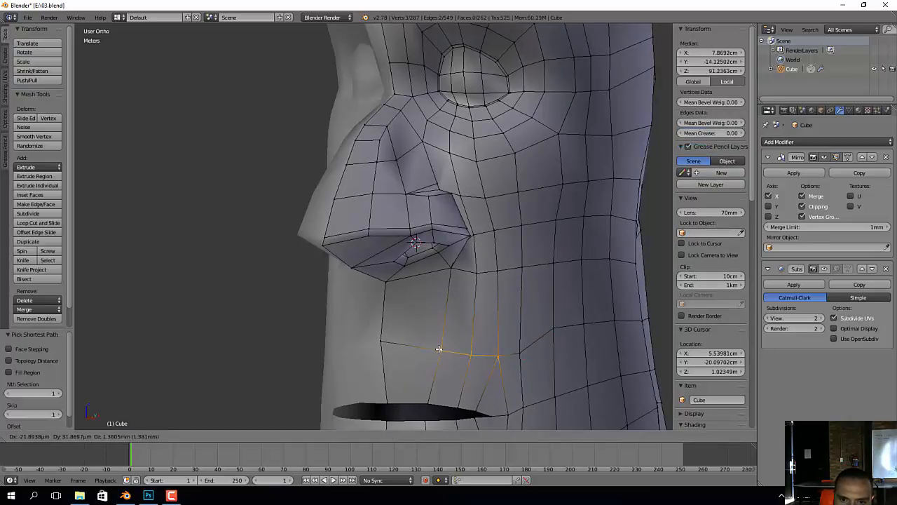
left_click(440, 346)
Step: Raise the cheek vertex at the outer end of the upper lip row about 1.2 cm
middle_click_drag(509, 378, 504, 347, "shift")
right_click(515, 321)
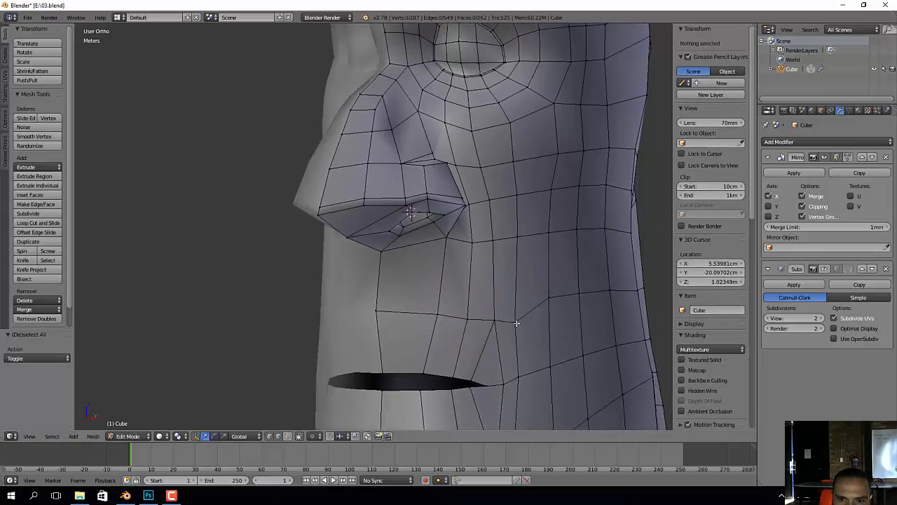
key("g")
left_click(517, 310)
middle_click_drag(516, 309, 512, 357, "shift")
middle_click_drag(511, 357, 518, 283)
scroll(518, 340, "down", 2)
middle_click_drag(518, 282, 479, 285)
scroll(478, 285, "up", 5)
middle_click_drag(481, 239, 471, 326, "shift")
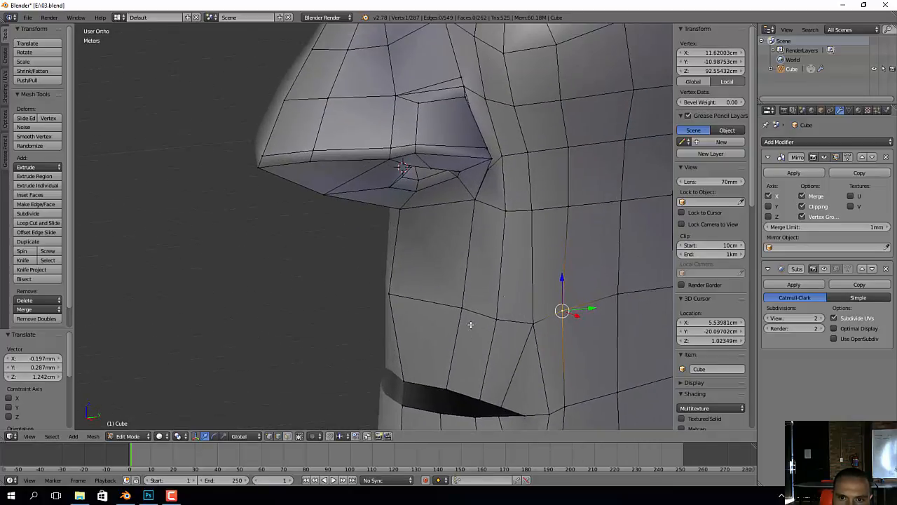
middle_click_drag(526, 274, 498, 318, "shift")
key("k")
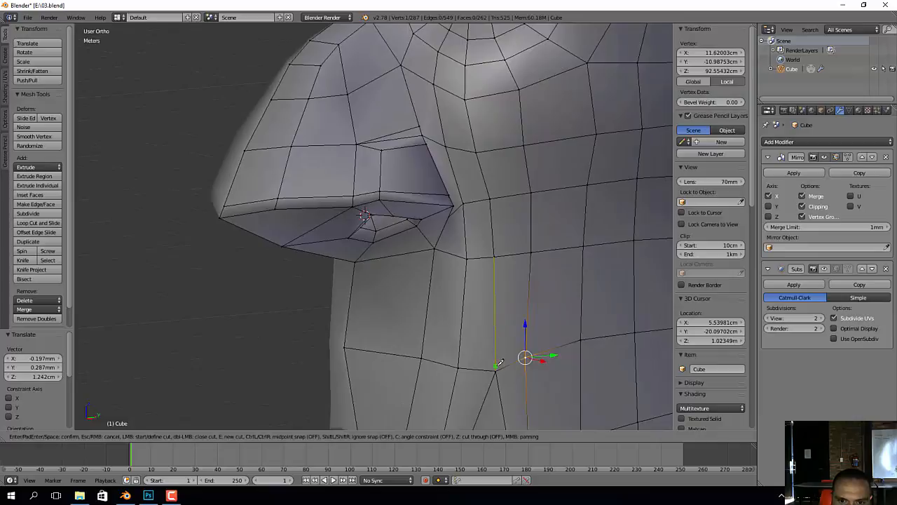
key("Escape")
Step: Try a knife cut from the nostril wing's upper end down the crease beside the nose to the outer cheek vertex, and undo it
middle_click_drag(486, 172, 446, 140)
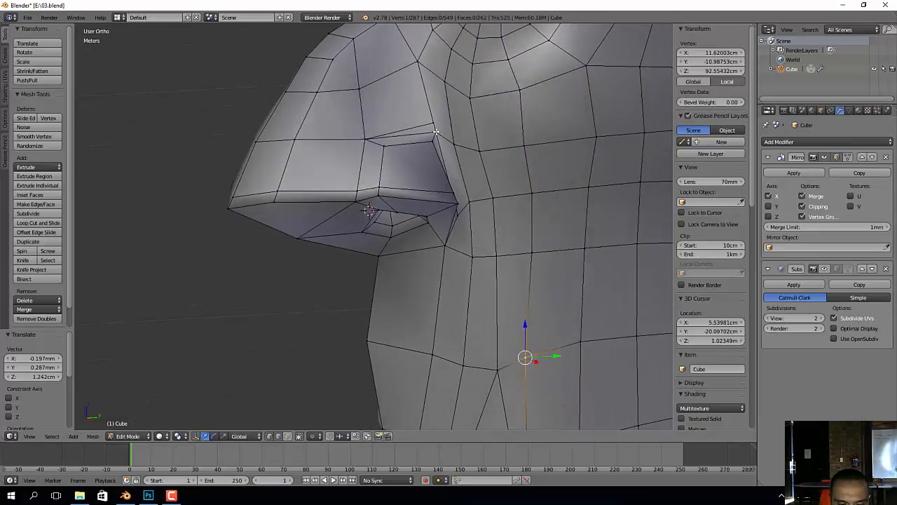
key("k")
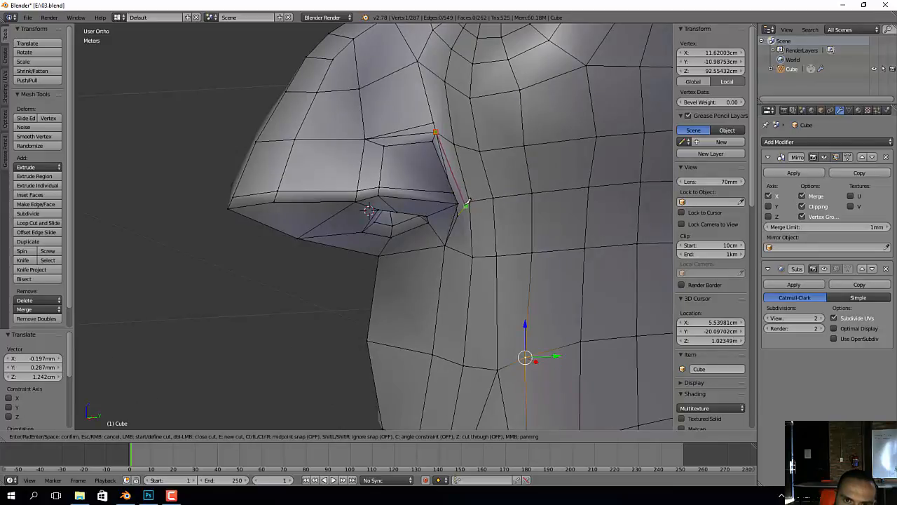
left_click(474, 255)
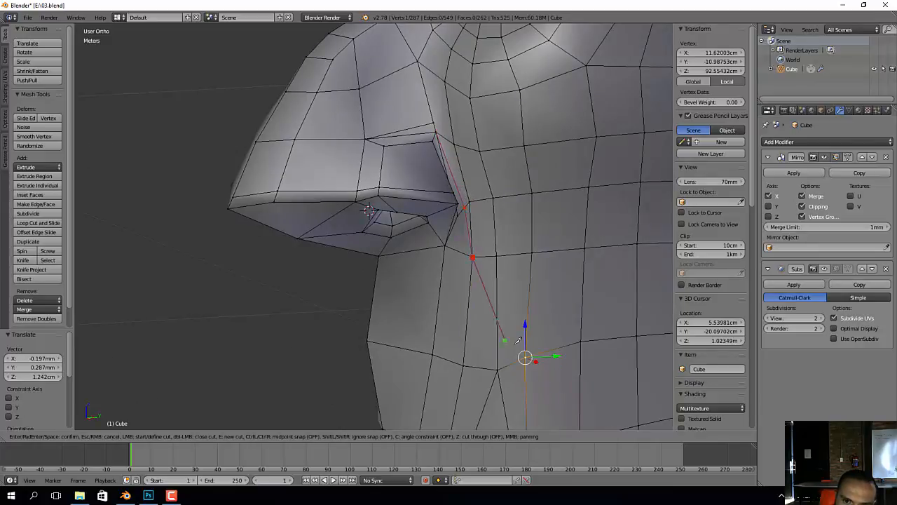
left_click(526, 356)
key("Return")
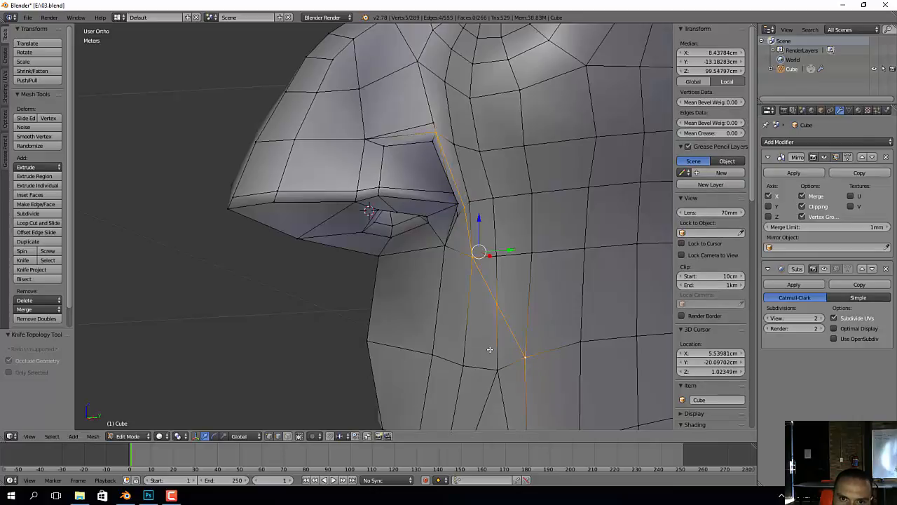
key("ctrl+z")
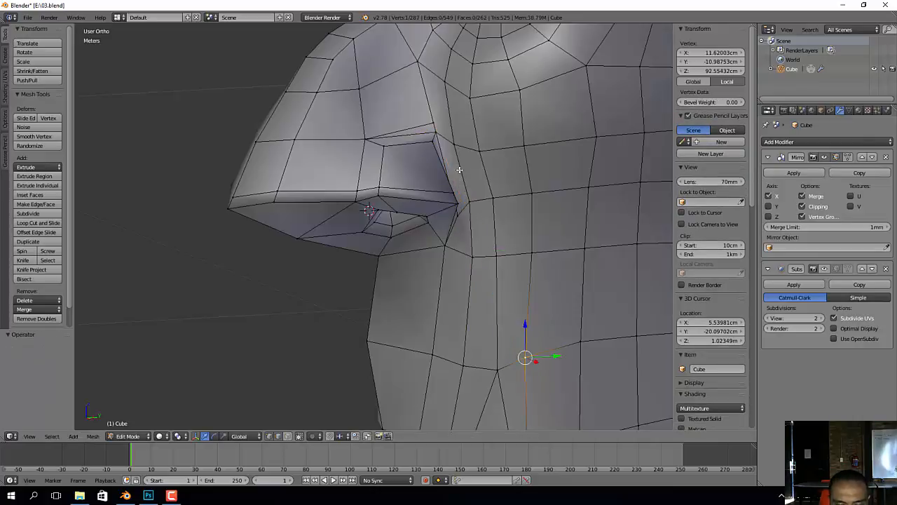
Step: Try a straighter knife cut from the nostril wing through the vertex beside the nostril directly to the outer cheek vertex, and undo it
key("k")
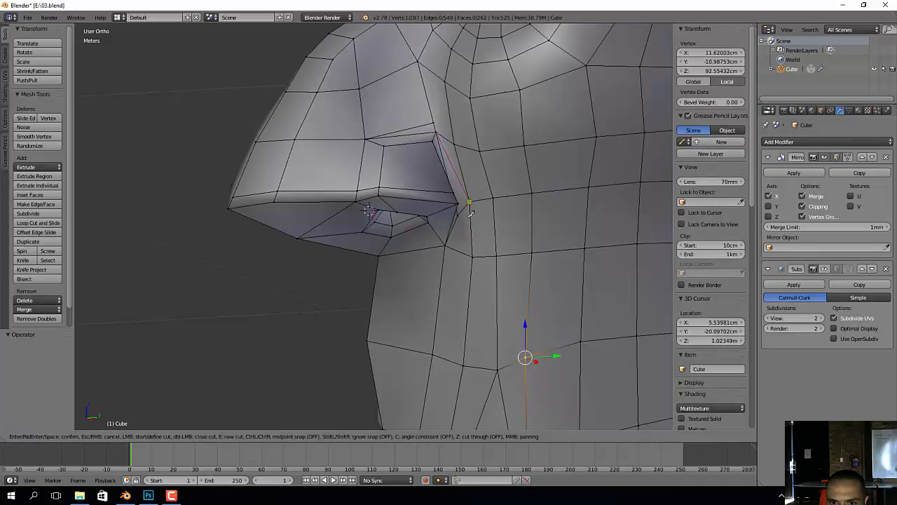
left_click(469, 202)
left_click(525, 358)
key("Return")
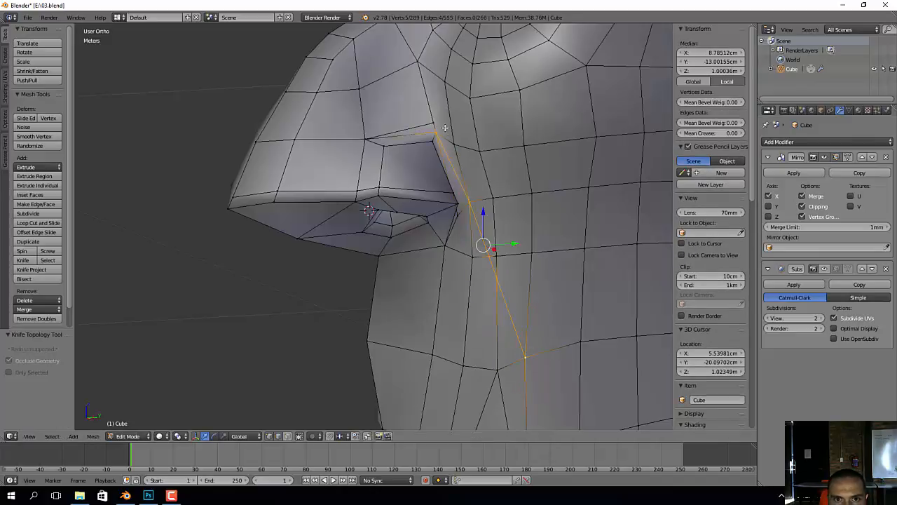
scroll(550, 280, "down", 3)
middle_click_drag(548, 314, 536, 282, "shift")
key("ctrl+z")
Step: Knife-cut from the vertex above the mouth corner up beside the nostril to the upper rear end of the nostril wing
scroll(536, 282, "up", 2)
key("k")
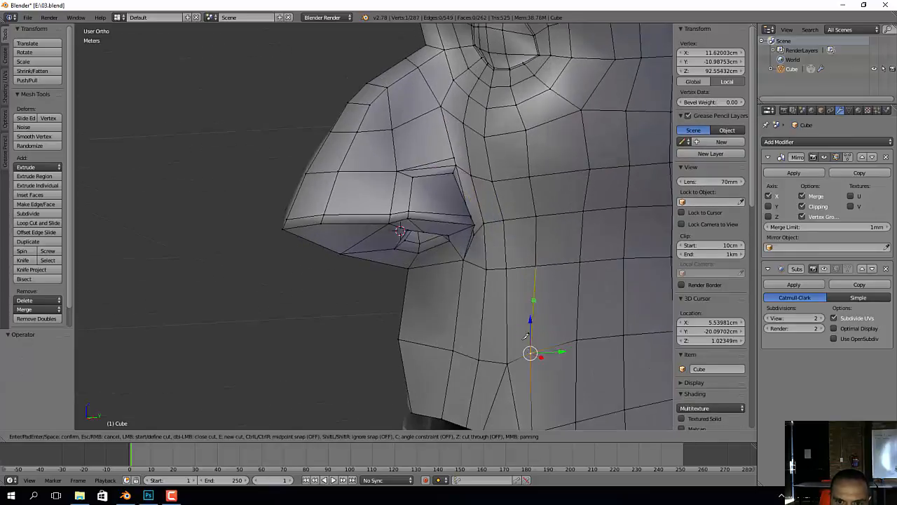
left_click(507, 360)
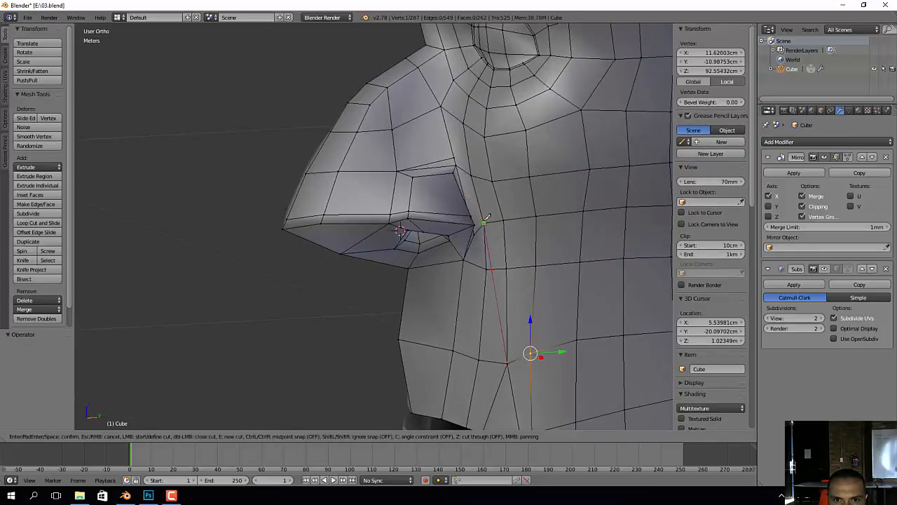
left_click(456, 166)
key("Return")
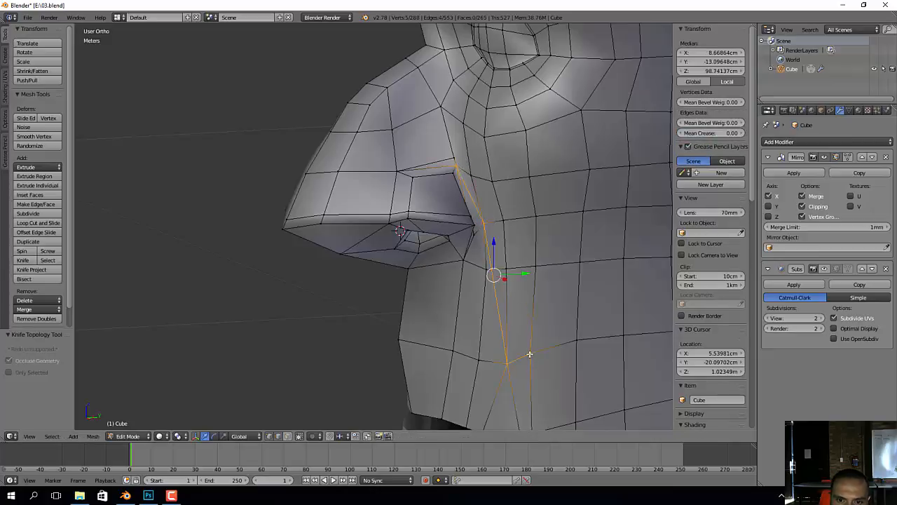
Step: Knife-cut a second line outside the first, from the neighbouring cheek vertex up to the edge just above the nostril wing
key("k")
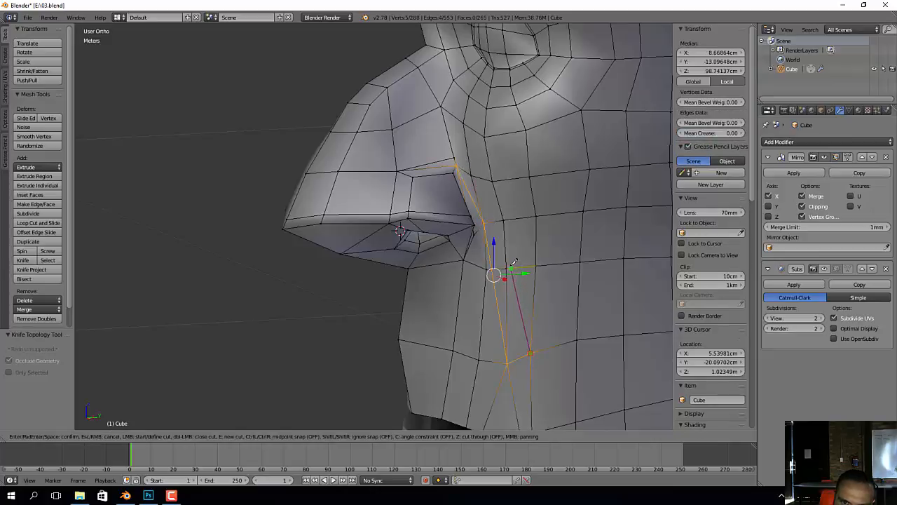
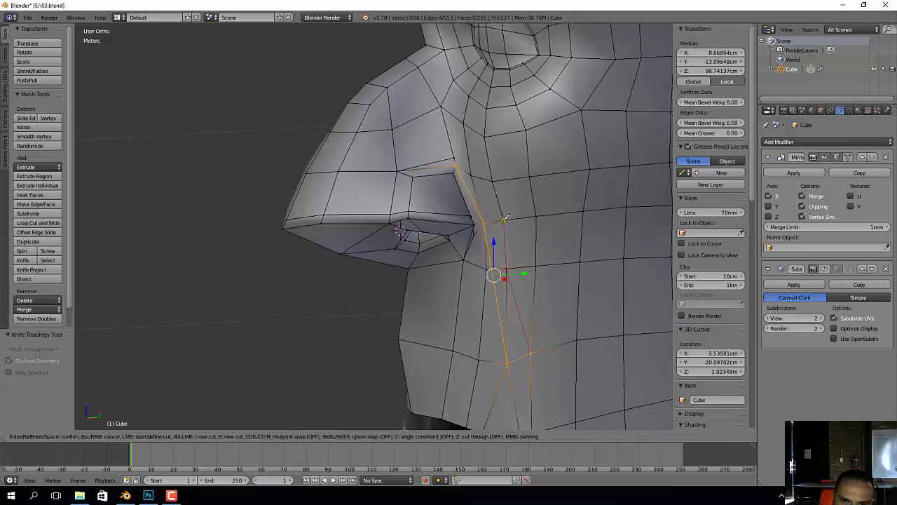
left_click(454, 158)
key("Return")
middle_click_drag(460, 153, 544, 266)
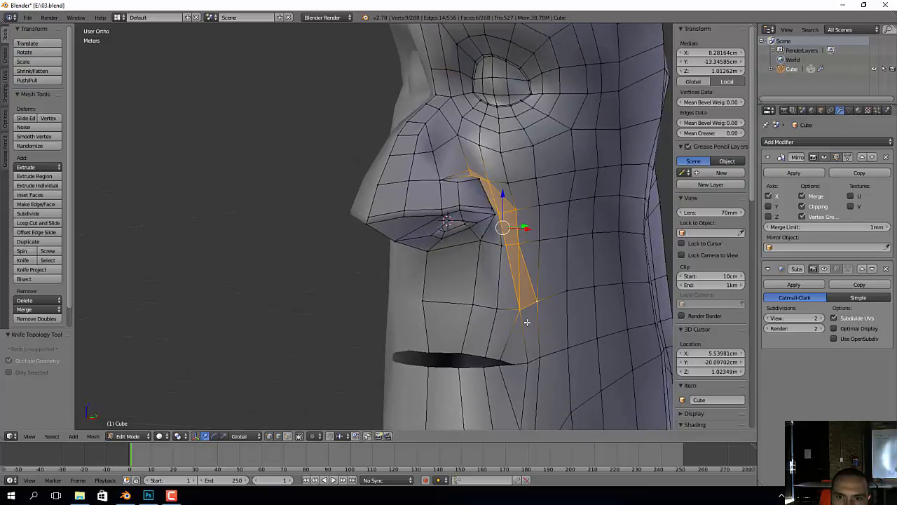
Step: Delete the redundant vertical cheek edge between the two knife cuts beside the nostril, leaving a clean four-sided face
scroll(527, 322, "up", 5)
right_click(508, 233)
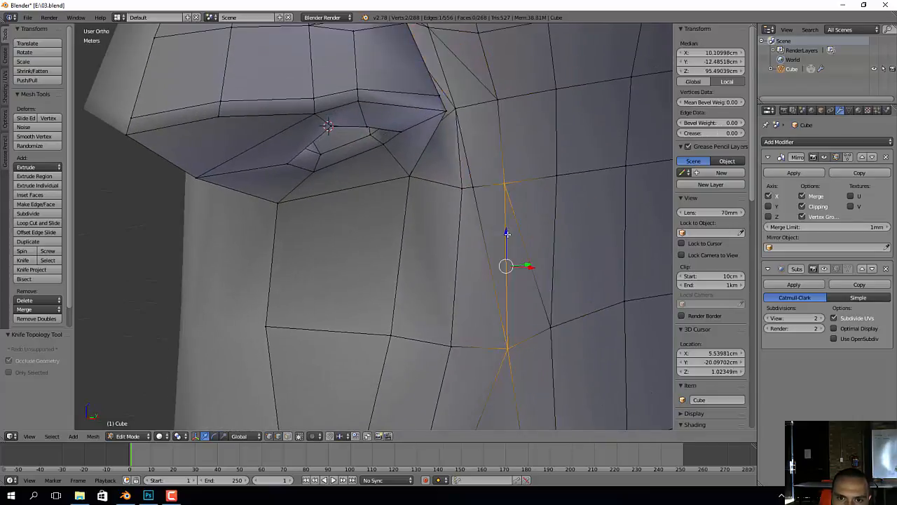
key("x")
left_click(514, 232)
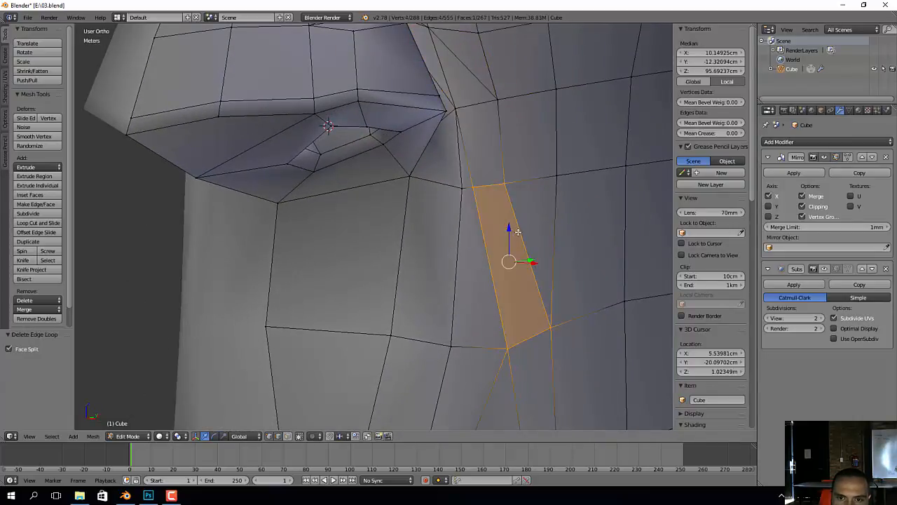
Step: Move the nostril wing's lower rear corner vertex about 5 mm forward, away from the cheek
middle_click_drag(514, 232, 546, 271)
right_click(476, 222)
scroll(476, 221, "up", 2)
middle_click_drag(478, 218, 416, 274, "shift")
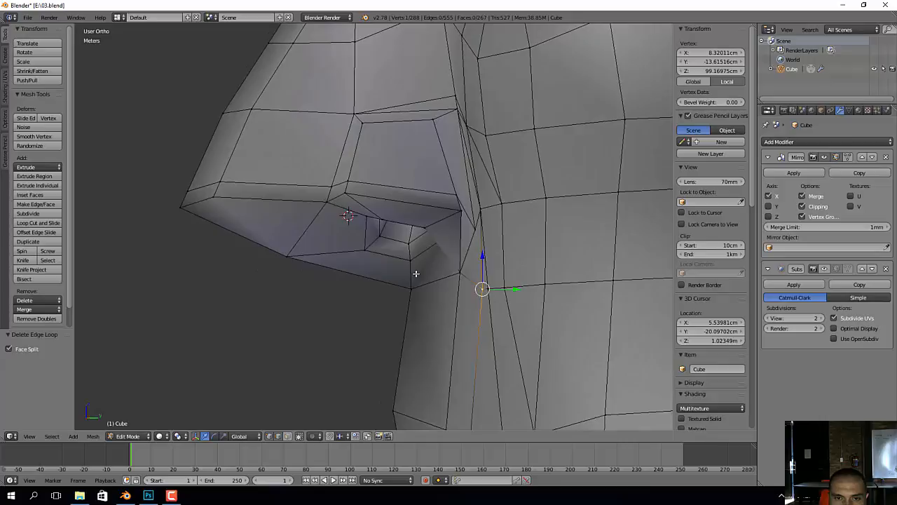
right_click(459, 210)
middle_click_drag(459, 210, 488, 271)
key("g")
left_click(466, 210)
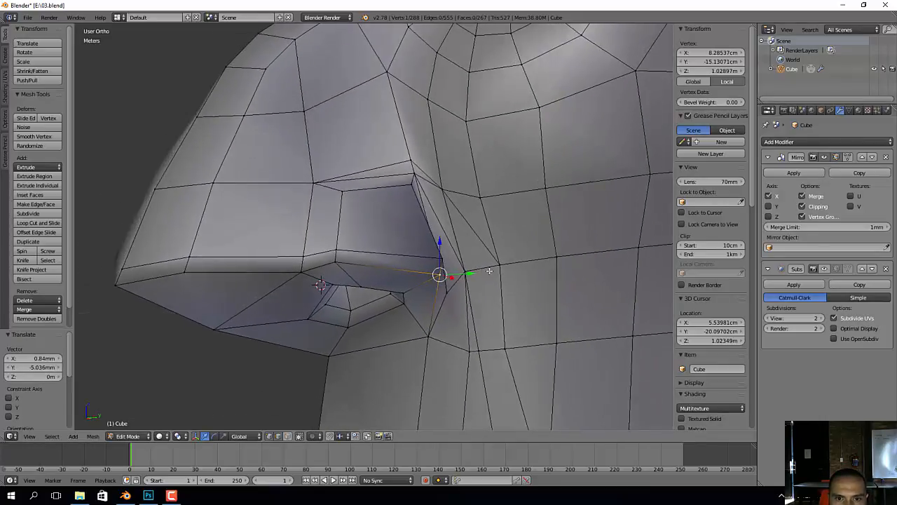
Step: Knife-cut from the vertex under the wing's rear corner up to the wing's back edge, and delete the old edge to the crease vertex above
key("k")
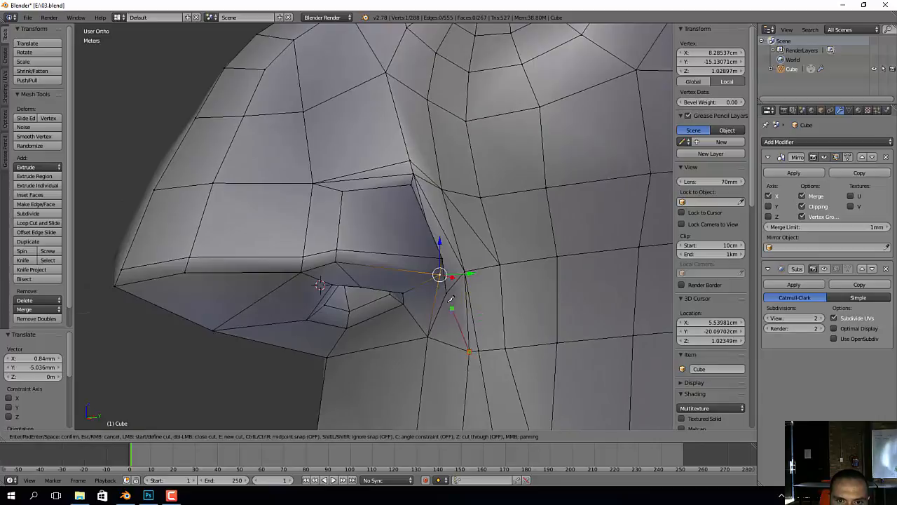
key("Return")
key("x")
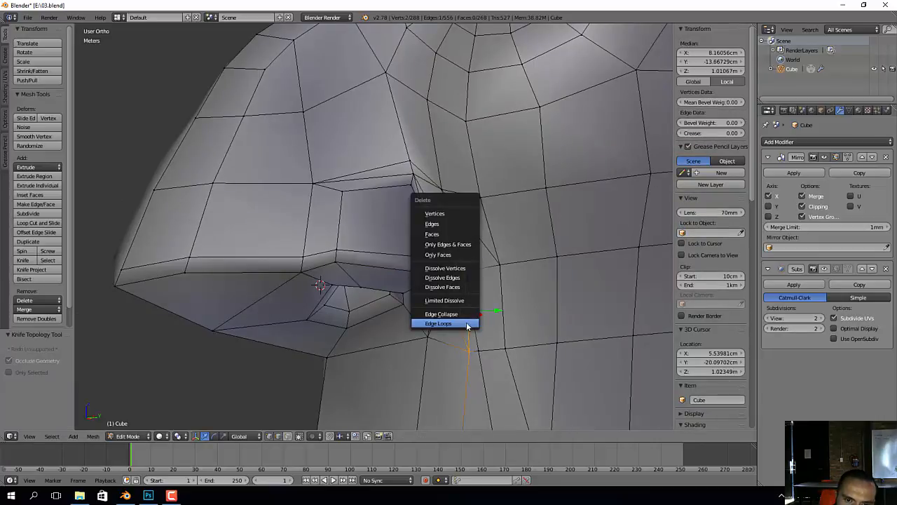
left_click(469, 342)
Step: Reposition the two neighbouring crease vertices below the nostril wing's rear corner, raising the outer one to even out the loops
right_click(470, 355)
key("shift+v")
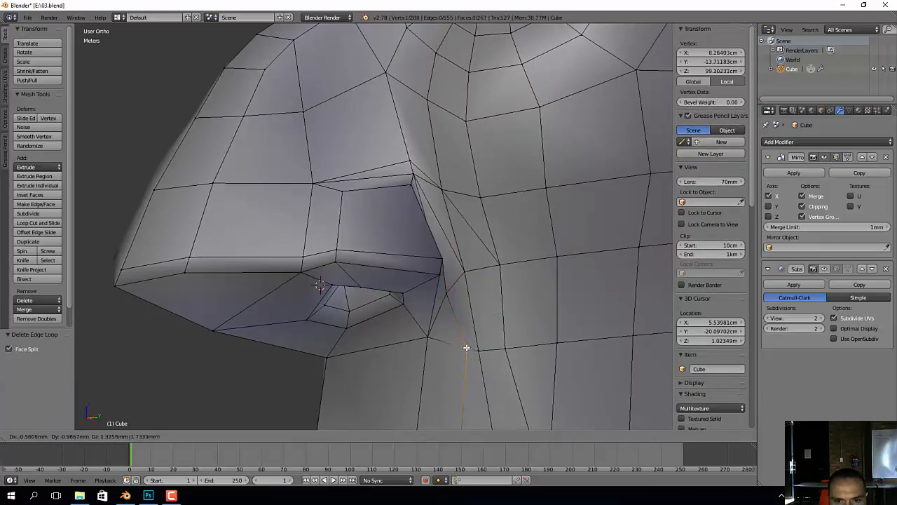
left_click(456, 346)
middle_click_drag(492, 359, 518, 349)
key("g")
left_click(509, 336)
right_click(485, 348)
key("g")
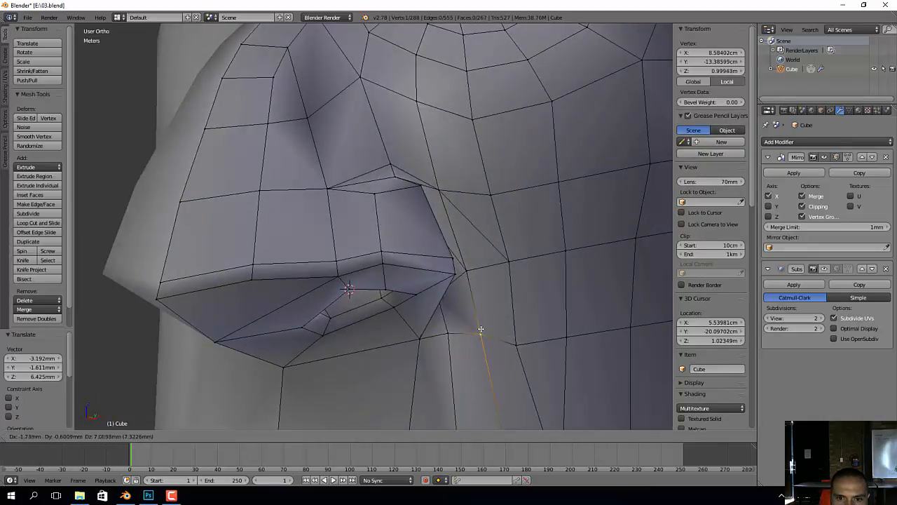
left_click(481, 324)
Step: Move the cheek vertex beside the nostril wing about 5 mm up and slightly inward
scroll(481, 323, "down", 3)
scroll(524, 302, "down", 1)
mouse_move(525, 330)
middle_mouse_down("shift")
mouse_move(543, 267)
mouse_move(554, 290)
mouse_move(565, 285)
mouse_move(521, 314)
middle_mouse_up("shift")
middle_click_drag(520, 313, 520, 256, "shift")
middle_click_drag(520, 279, 509, 246)
middle_click_drag(518, 175, 523, 355, "shift")
scroll(523, 355, "up", 2)
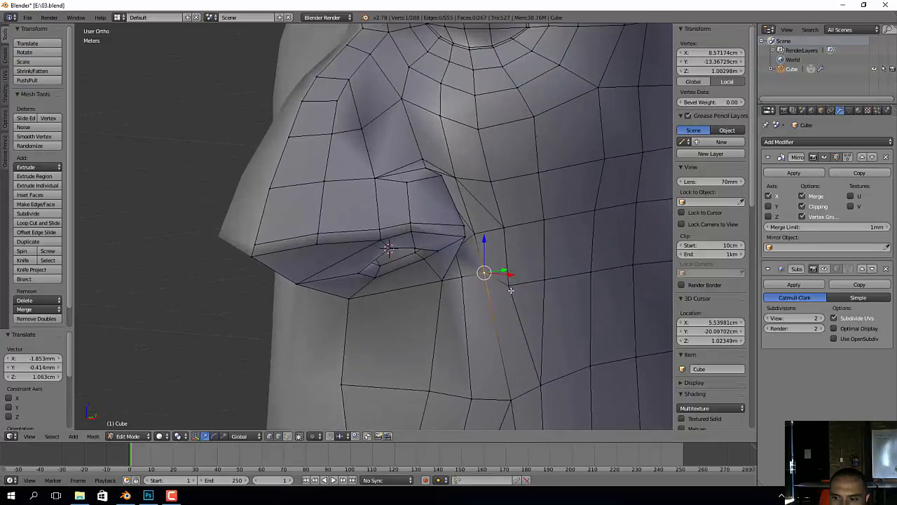
scroll(502, 244, "up", 2)
middle_click_drag(501, 241, 491, 238)
middle_click_drag(490, 238, 492, 305, "shift")
right_click_drag(514, 290, 504, 272)
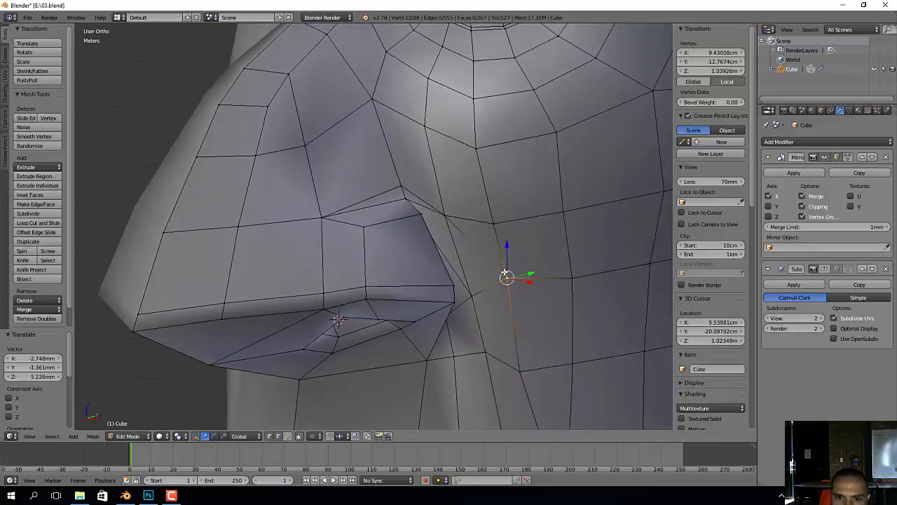
Step: Slide the cheek vertex directly below up along its edge by a factor of 0.264
right_click(516, 372)
key("g")
key("g")
left_click(514, 349)
middle_click_drag(511, 343, 506, 339)
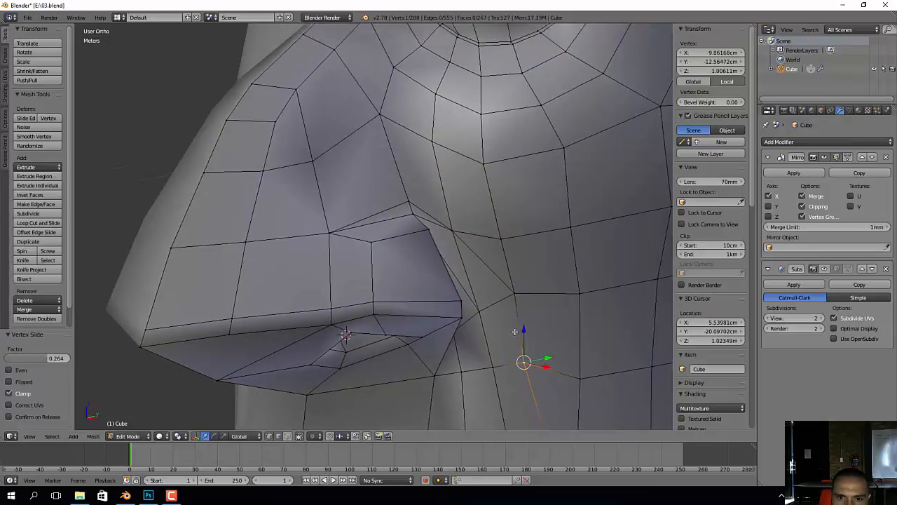
Step: Delete the diagonal edge between the crease vertex beside the nostril and the cheek vertex above the nostril wing
middle_click_drag(482, 304, 500, 327, "shift")
right_click(498, 303, "alt")
key("x")
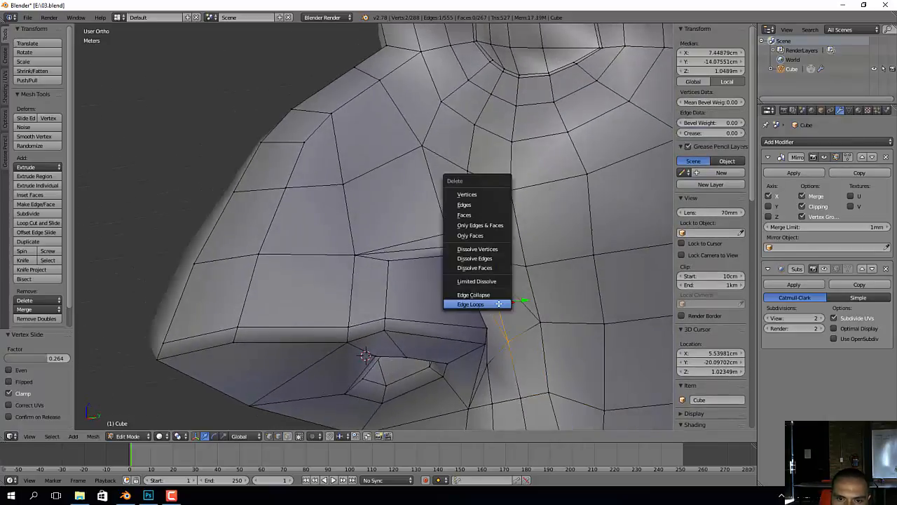
left_click(497, 303)
scroll(481, 258, "up", 2)
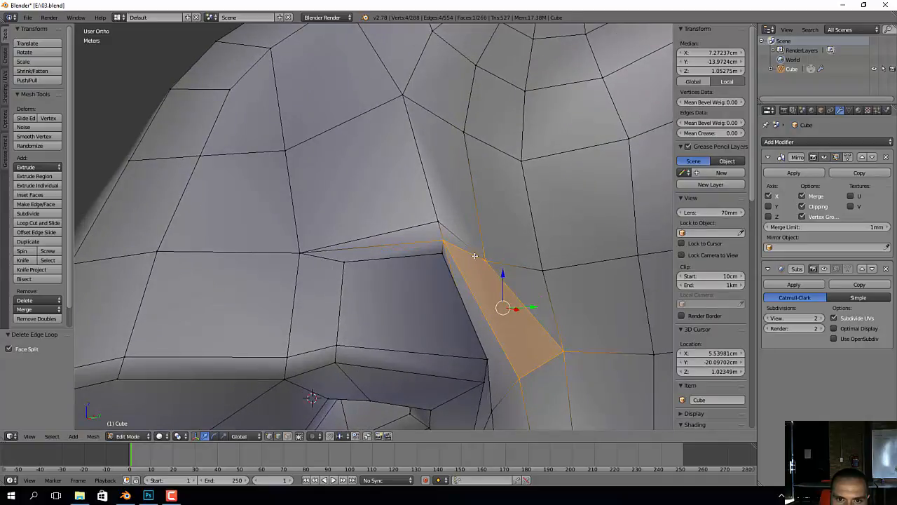
Step: Delete the edge running from the cheek vertex above the nostril wing up to the vertex below the eye
right_click(467, 251)
right_click(487, 260)
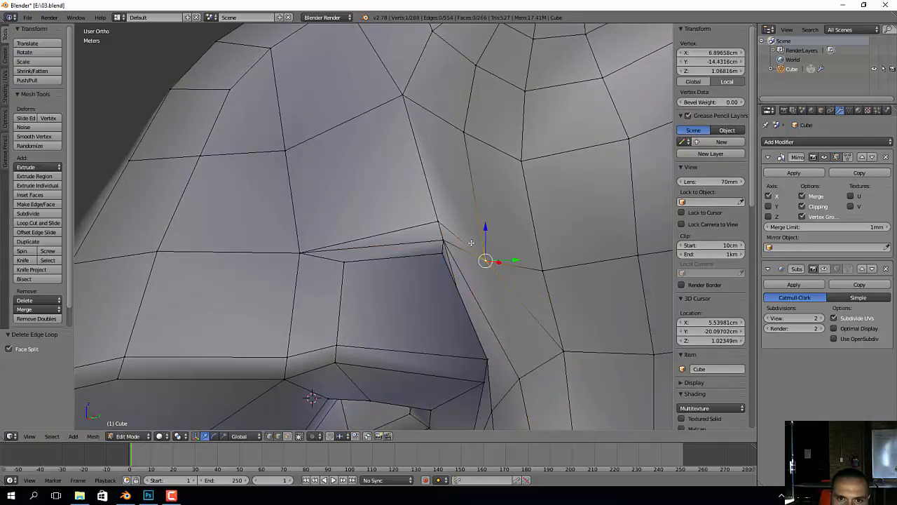
right_click(464, 131, "shift")
key("x")
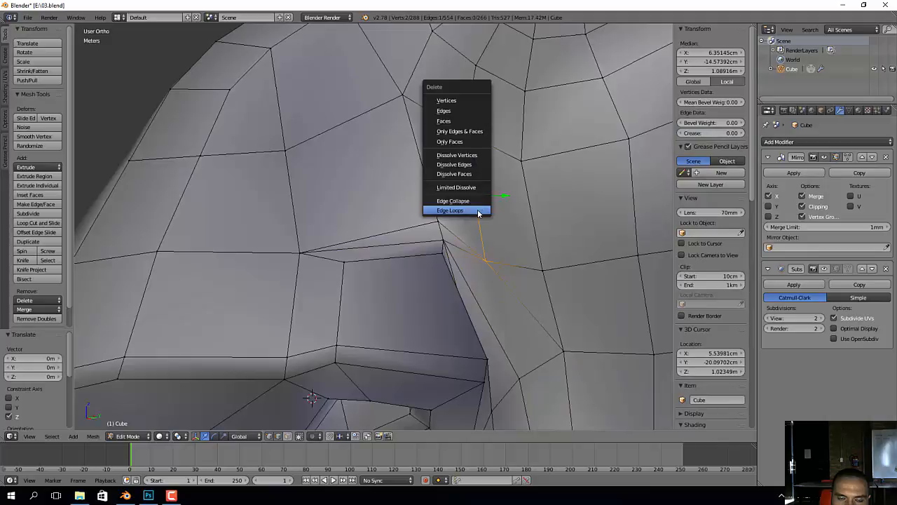
left_click(479, 213)
Step: Merge the loose cheek vertex into the vertex above the nostril wing's upper end, using At Last
key("a")
right_click(485, 260)
right_click(439, 223, "shift")
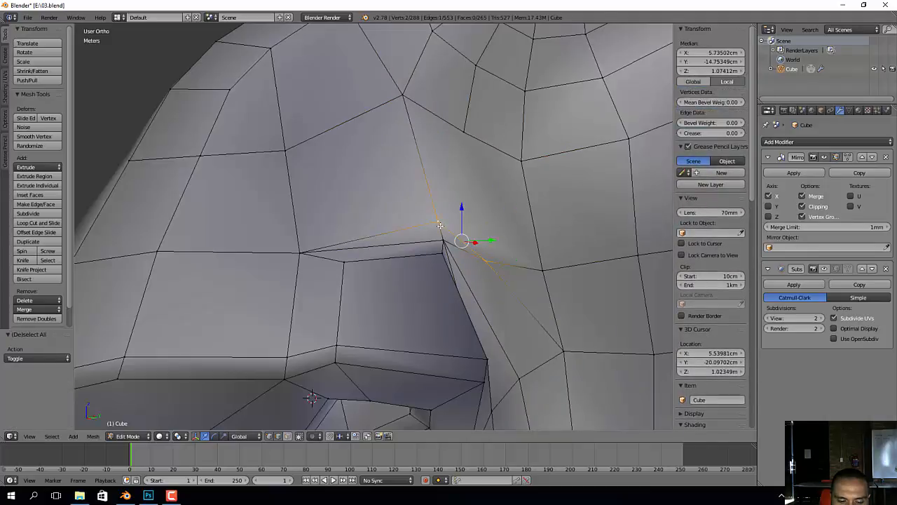
key("alt+m")
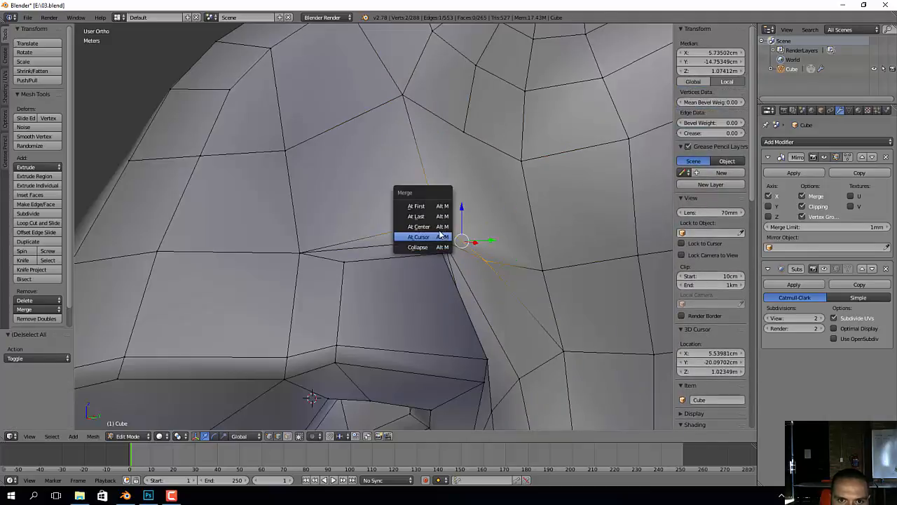
left_click(438, 218)
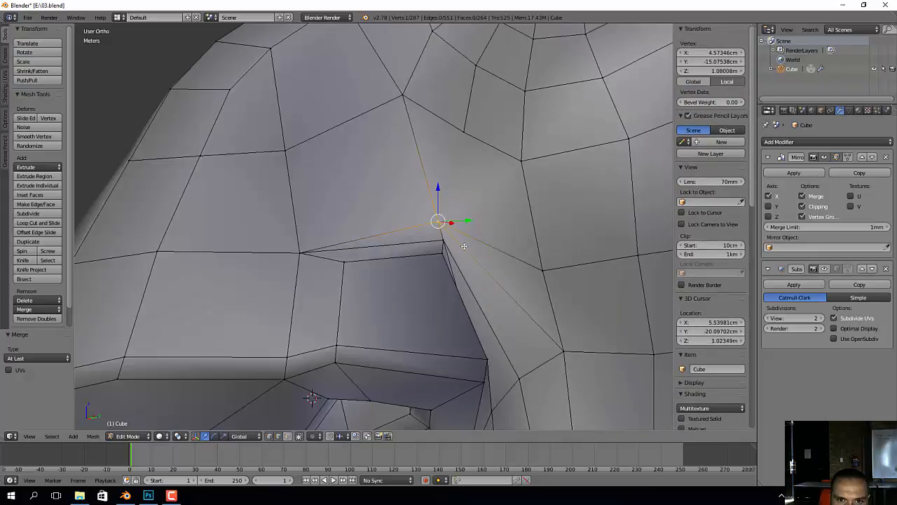
Step: Examine the cheek edge flow from beside the nostril down to the mouth corner and up to the eye
middle_click_drag(437, 218, 499, 236)
scroll(534, 272, "down", 2)
right_click(524, 235)
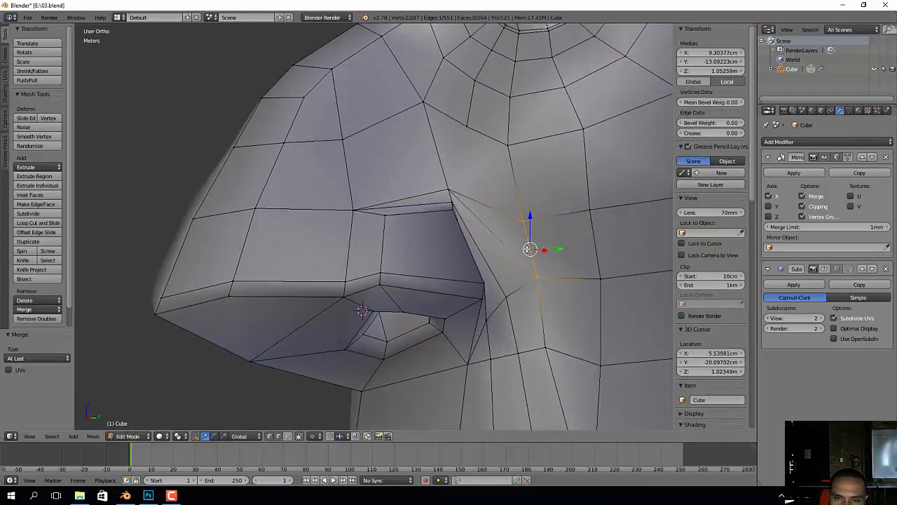
scroll(514, 235, "down", 1)
middle_click_drag(531, 304, 532, 221)
right_click(532, 217)
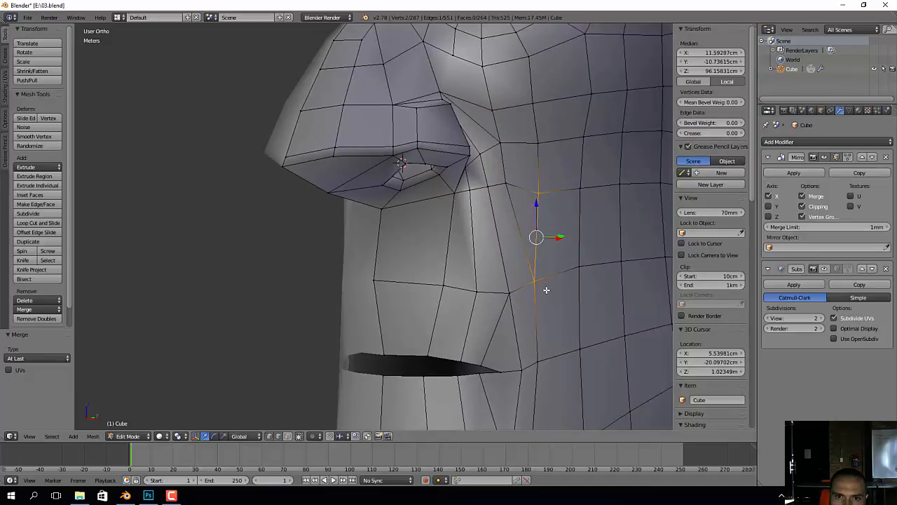
middle_click_drag(547, 328, 529, 278)
scroll(505, 225, "up", 3)
middle_click_drag(501, 246, 525, 246)
Step: Knife-cut from the vertex below the eye down to the edge above the nostril wing, and move the new vertex up and inward
key("k")
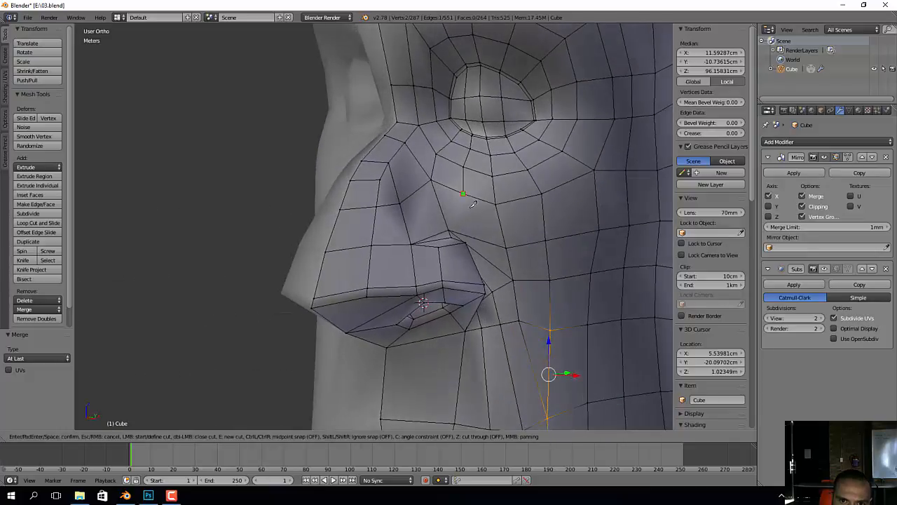
left_click(481, 240)
key("Return")
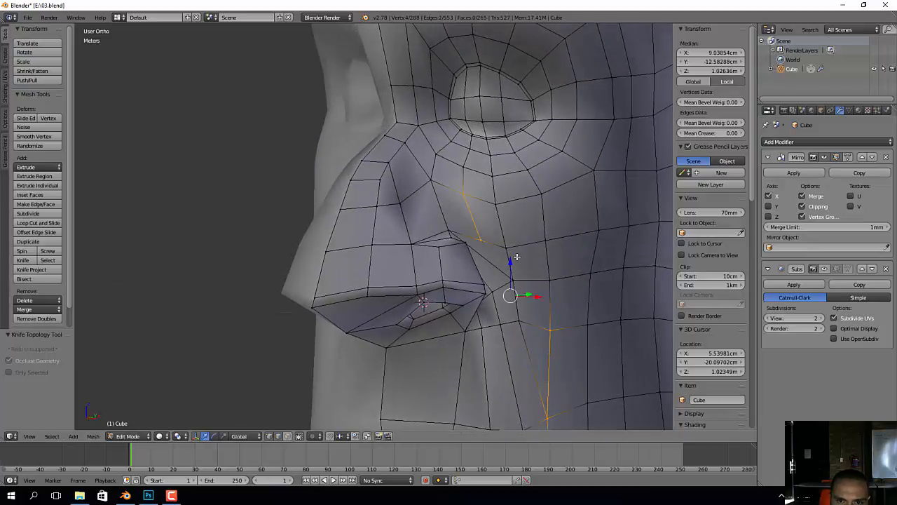
right_click(480, 240)
key("g")
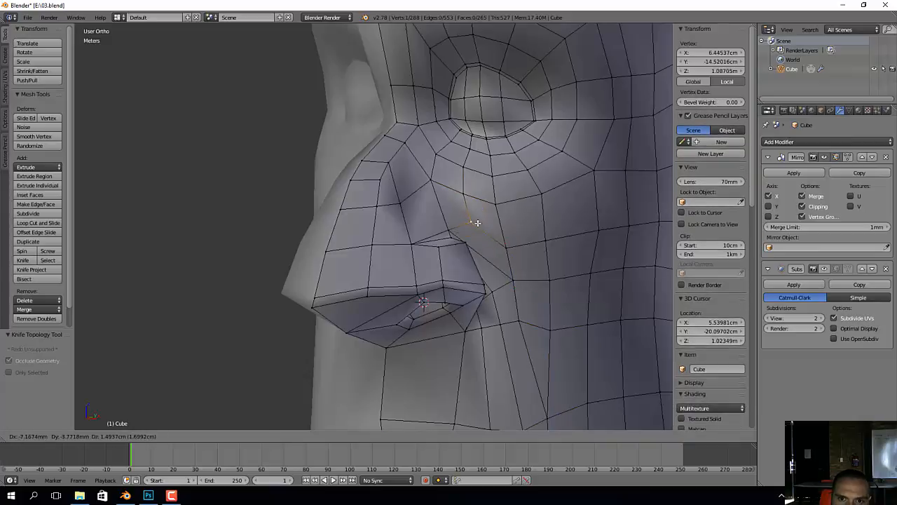
left_click(477, 223)
Step: Knife-cut from the new vertex above the nostril wing to the cheek vertex beside the nostril, and delete the parallel edge nearer the wing
middle_click_drag(478, 223, 460, 256, "shift")
middle_click_drag(460, 257, 475, 267)
middle_click_drag(484, 266, 485, 267)
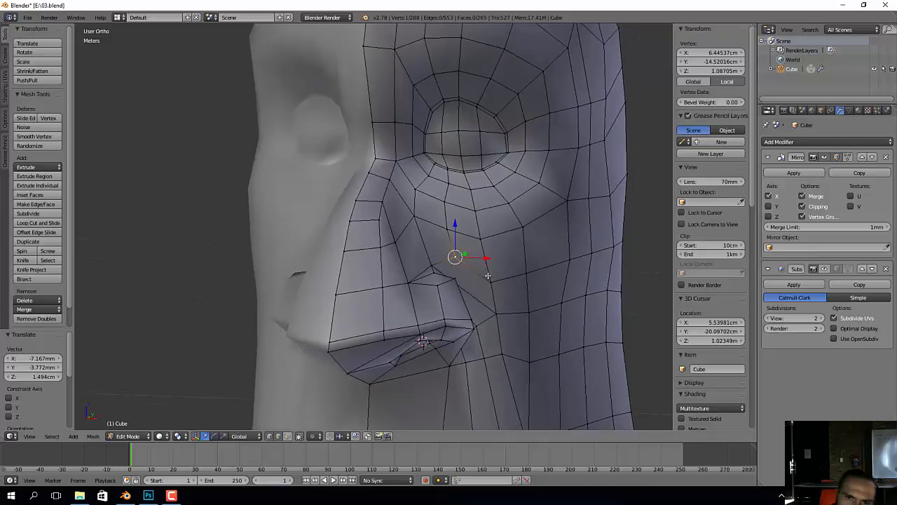
key("a")
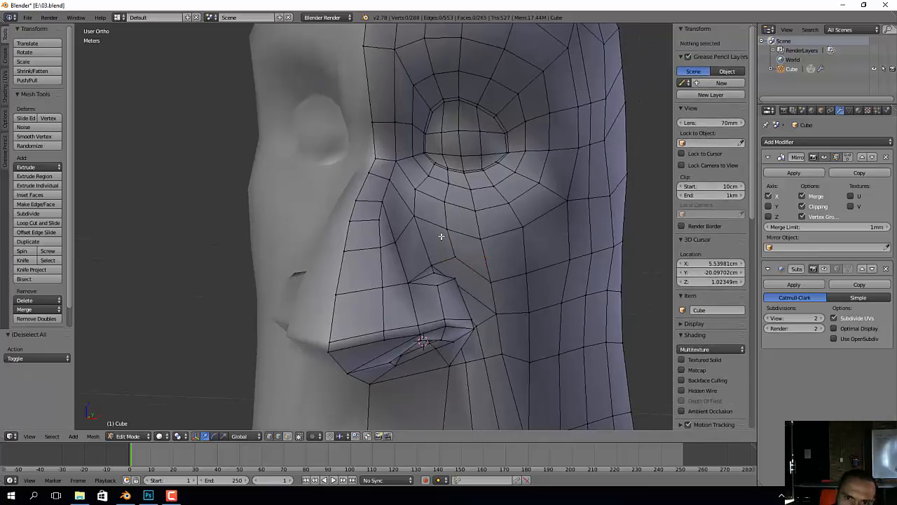
scroll(509, 310, "up", 3)
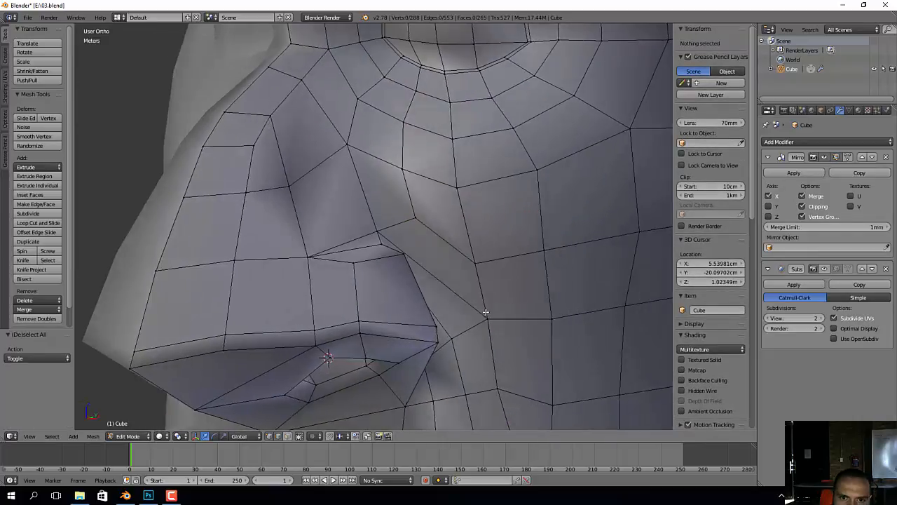
middle_click_drag(487, 314, 466, 304)
key("k")
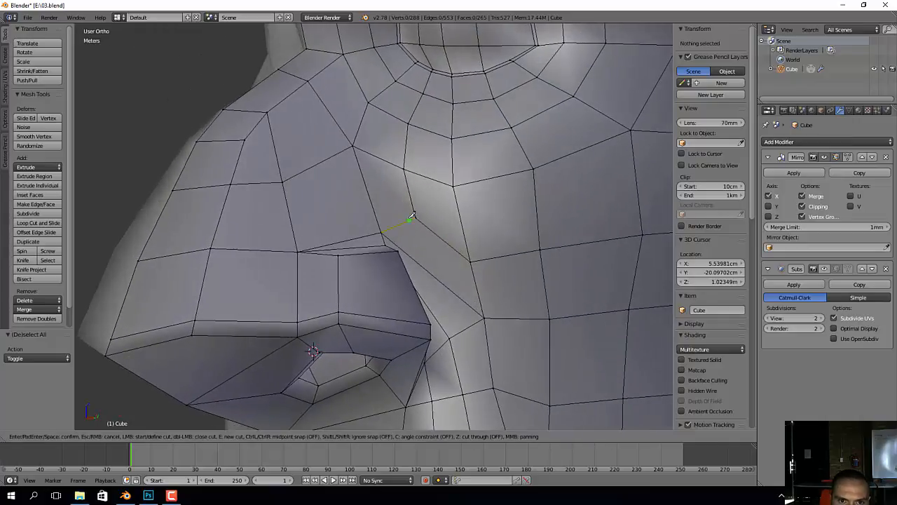
left_click(484, 317)
key("Return")
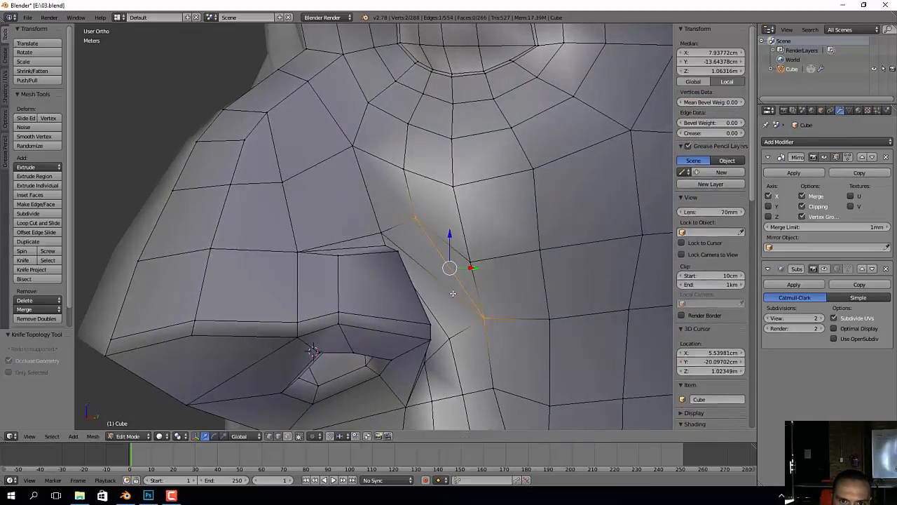
key("x")
left_click(459, 293)
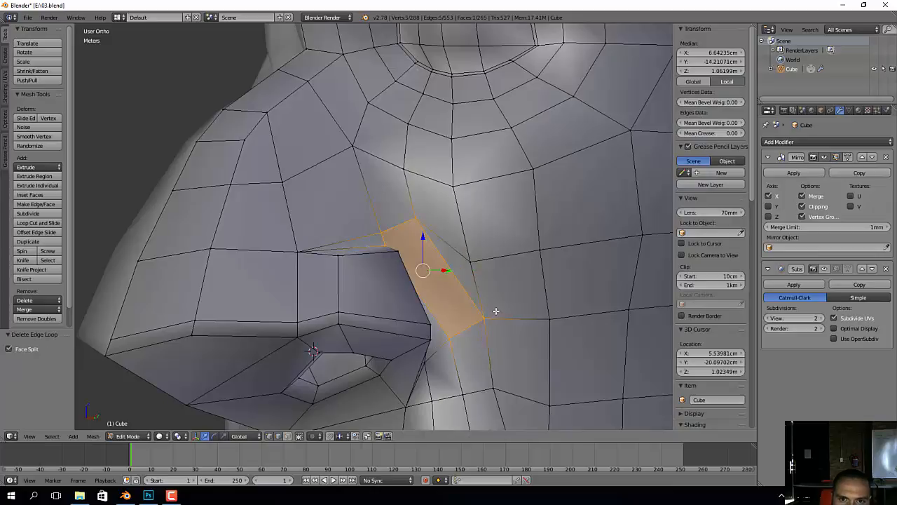
Step: Try deleting the edge between the new vertex above the nostril wing and its outer cheek neighbour
mouse_move(496, 311)
middle_mouse_down()
mouse_move(520, 281)
mouse_move(469, 310)
mouse_move(499, 307)
middle_mouse_up()
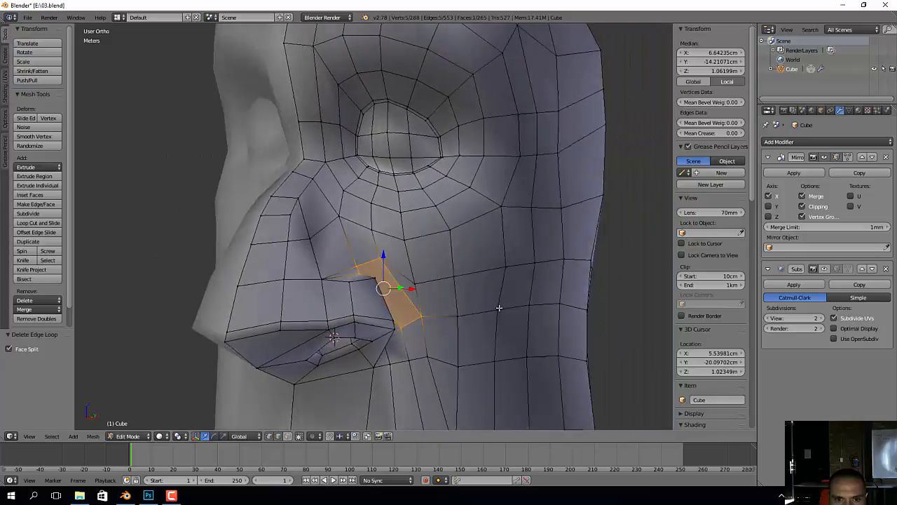
scroll(499, 307, "up", 2)
right_click(382, 268)
key("x")
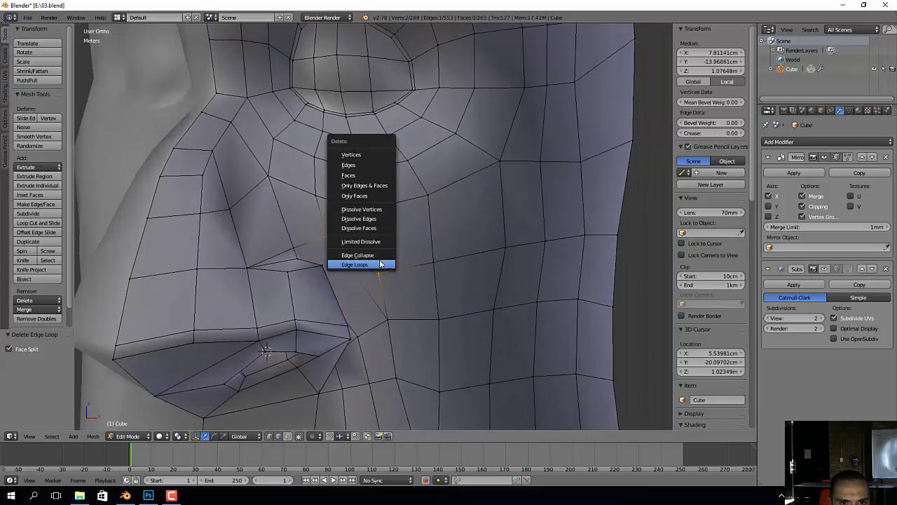
left_click(379, 265)
Step: Try moving the vertex above the nostril wing inward toward the side of the nose
middle_click_drag(400, 266, 384, 269)
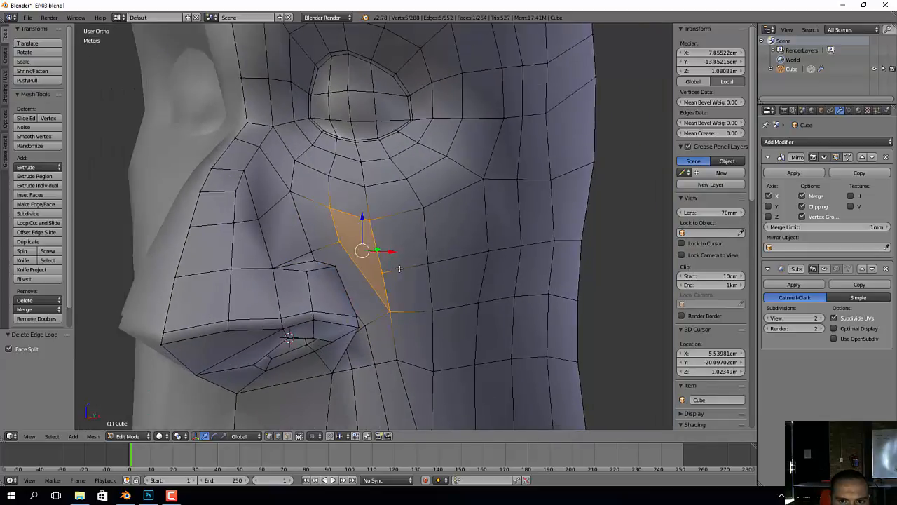
right_click(345, 251)
middle_click_drag(345, 251, 350, 250)
key("shift+v")
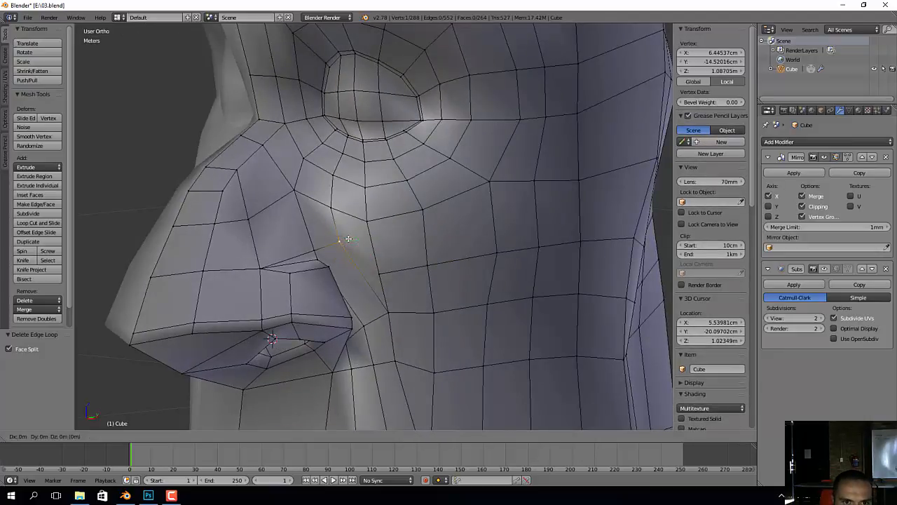
left_click(342, 249)
Step: Undo the vertex move and the edge deletion above the nostril wing
middle_click_drag(341, 248, 329, 254)
scroll(329, 253, "up", 2)
right_click(347, 287, "alt")
key("ctrl+z")
key("ctrl+z")
key("ctrl+z")
key("ctrl+z")
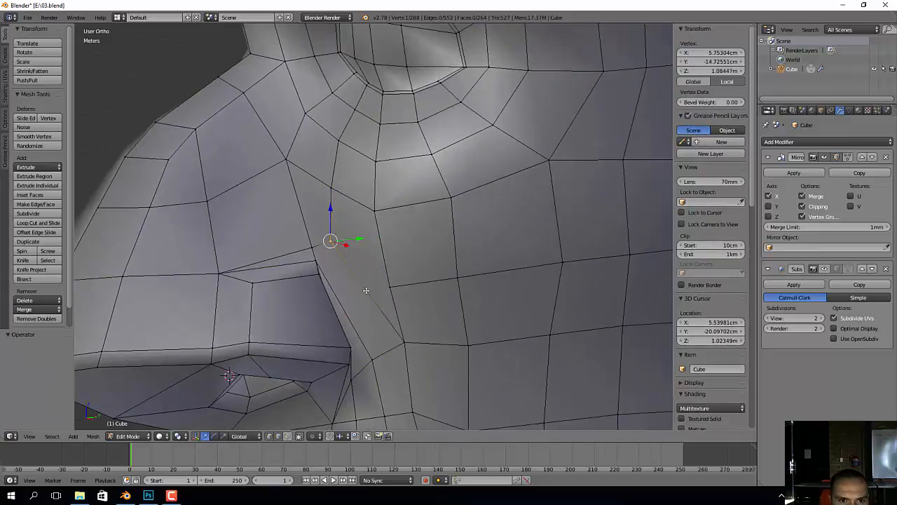
middle_click_drag(368, 285, 388, 346)
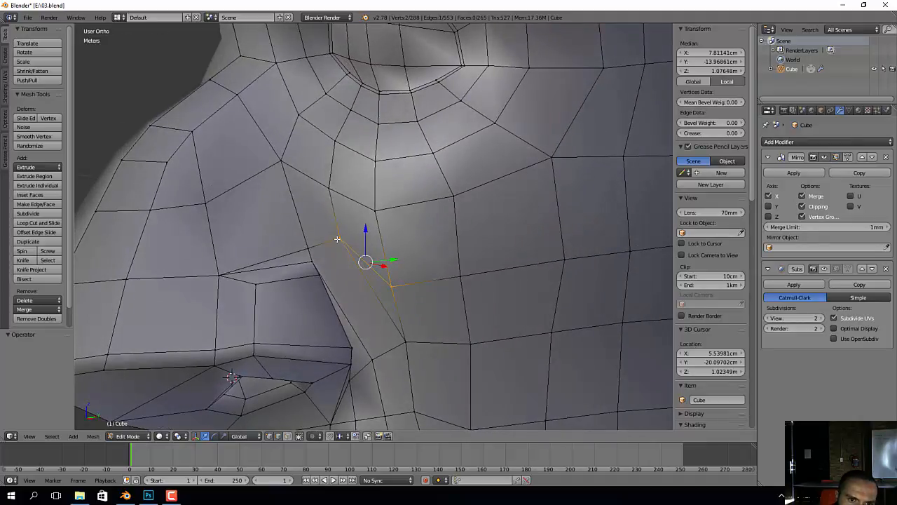
Step: Knife-cut from the cheek vertex beside the nostril up to the edge vertex just above the rear corner of the nostril wing
key("k")
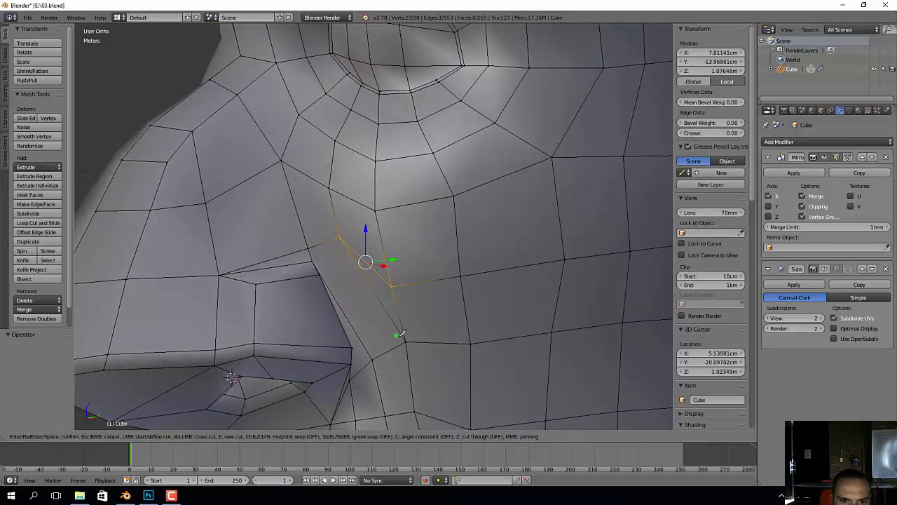
left_click(309, 248)
key("Return")
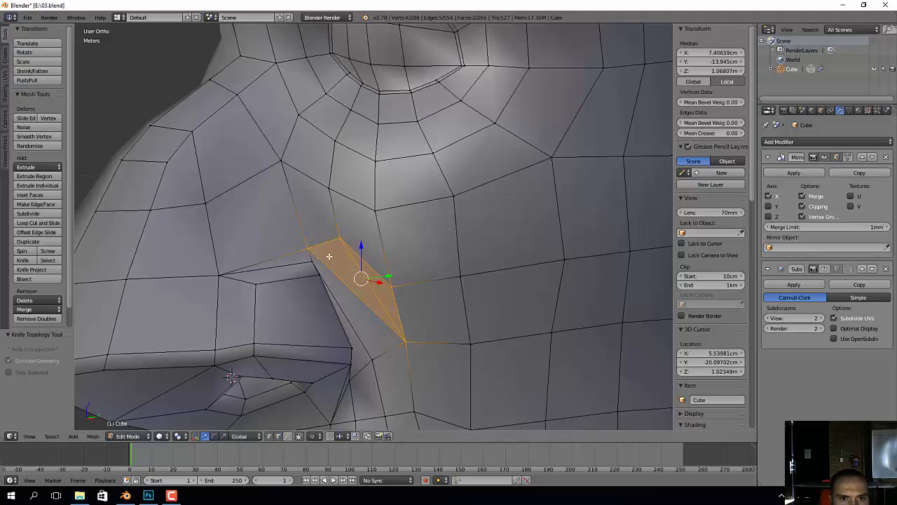
Step: Vertex-slide the cheek vertex beside the nostril inward by a factor of 0.501 and its neighbour nearer the wing by 0.086
middle_click_drag(337, 259, 398, 253)
scroll(365, 272, "down", 1)
right_click(391, 288)
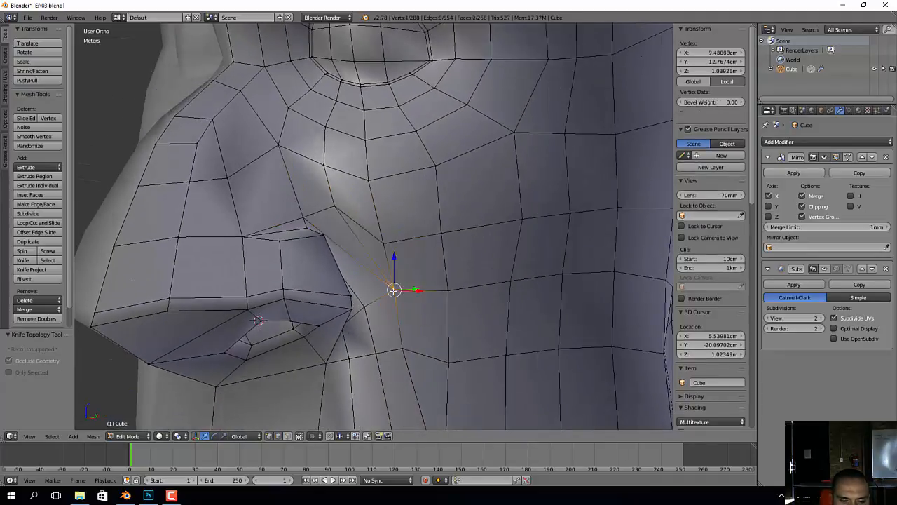
key("shift+v")
left_click(378, 300)
right_click(365, 309)
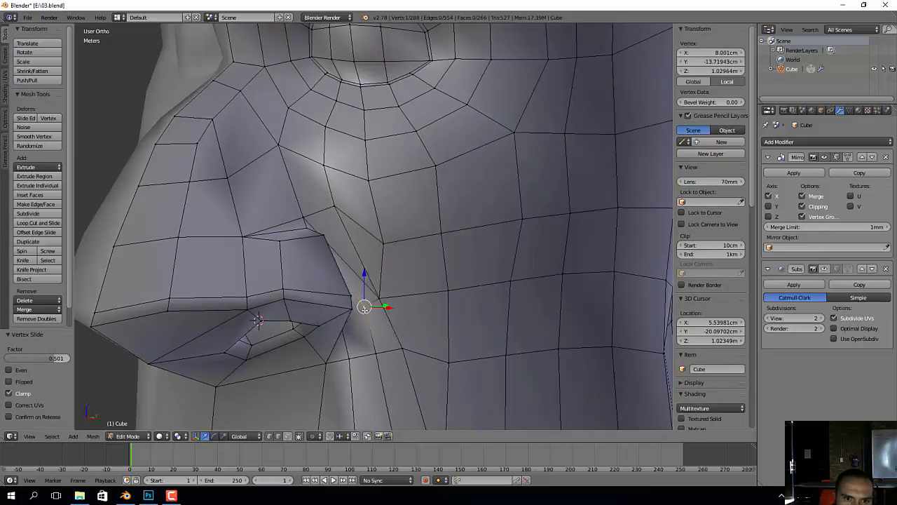
key("shift+v")
left_click(363, 310)
Step: Delete the diagonal edge from the vertex above the nostril wing to the cheek vertex beside the wing, and clear the selection
scroll(379, 286, "down", 2)
middle_click_drag(387, 271, 403, 296, "shift")
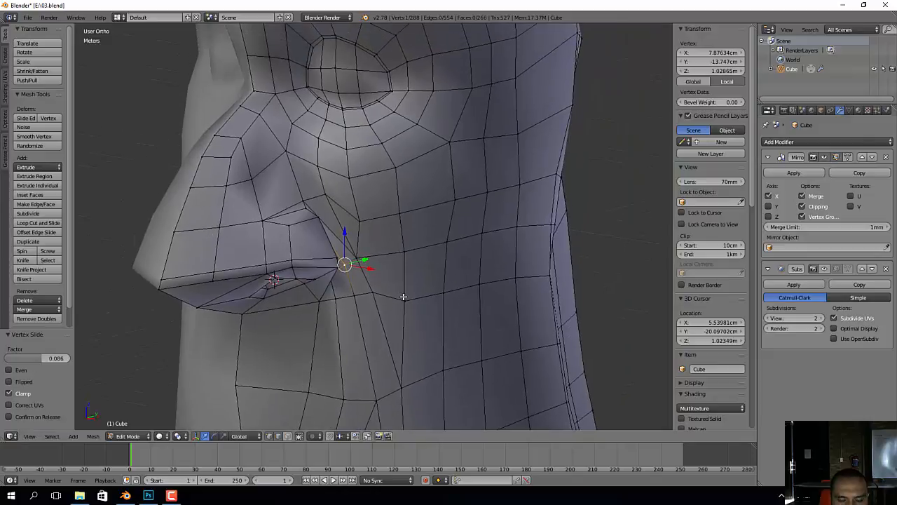
key("k")
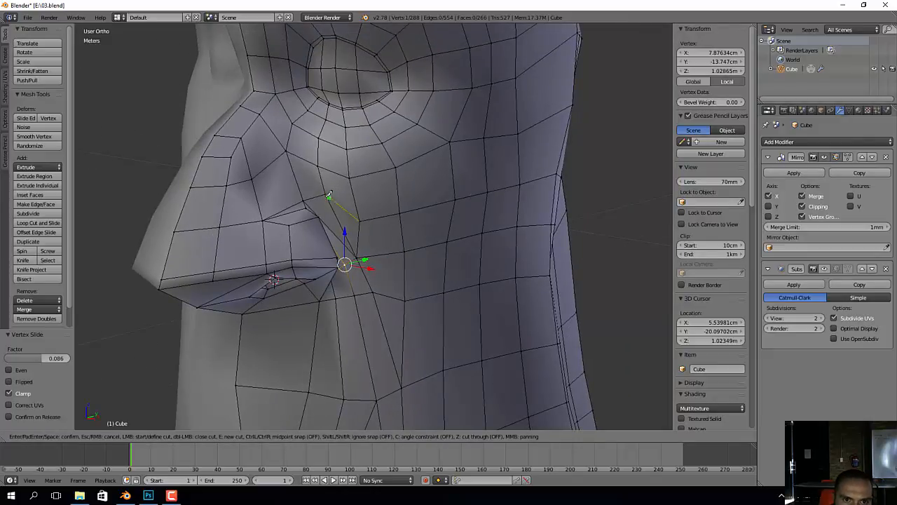
key("Return")
mouse_move(368, 232)
middle_mouse_down()
mouse_move(338, 228)
mouse_move(344, 210)
mouse_move(367, 230)
middle_mouse_up()
scroll(341, 219, "up", 2)
right_click(335, 219)
key("x")
left_click(336, 220)
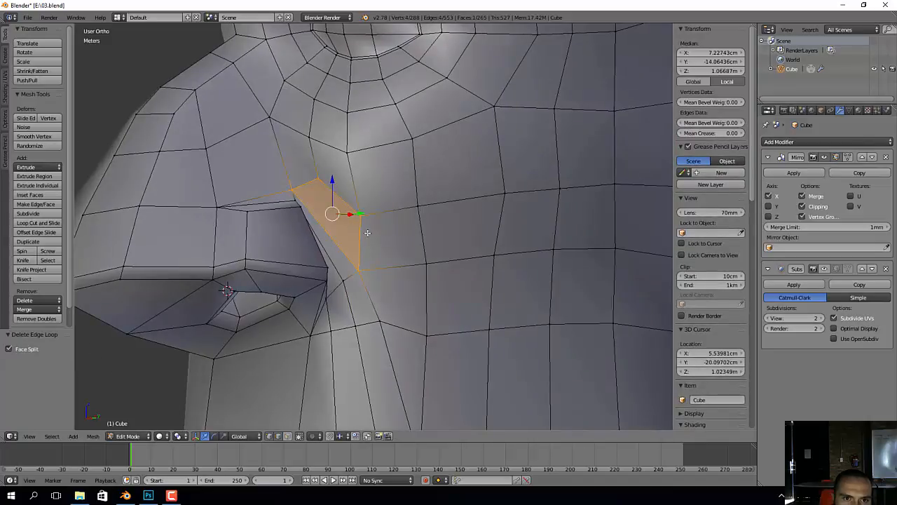
key("a")
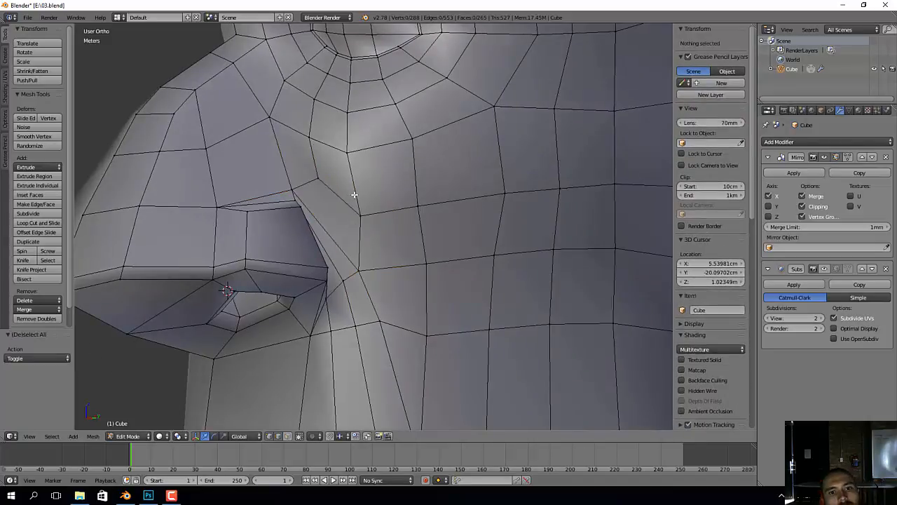
Step: Knife-cut diagonally down the cheek beside the nostril to the next row's outer vertex, and merge the cut's upper two vertices at center
scroll(356, 194, "down", 1)
middle_click_drag(368, 208, 396, 207)
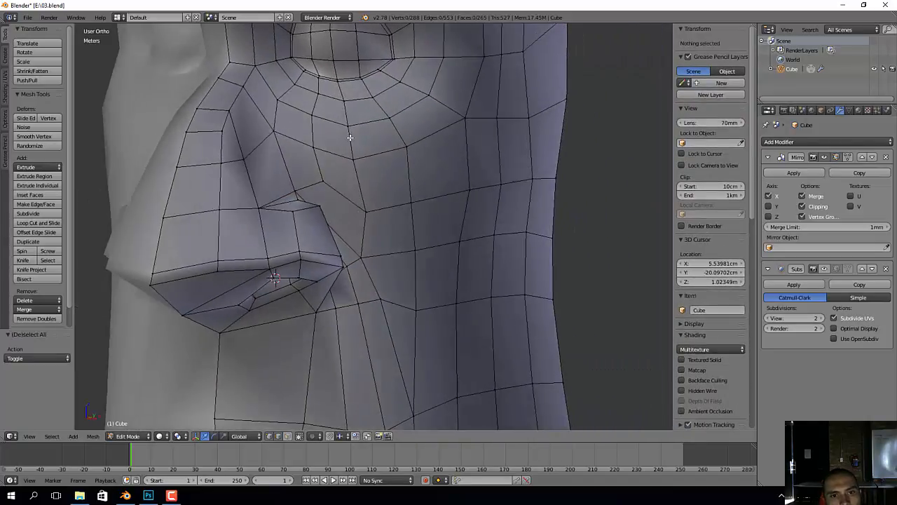
middle_click_drag(398, 267, 374, 209)
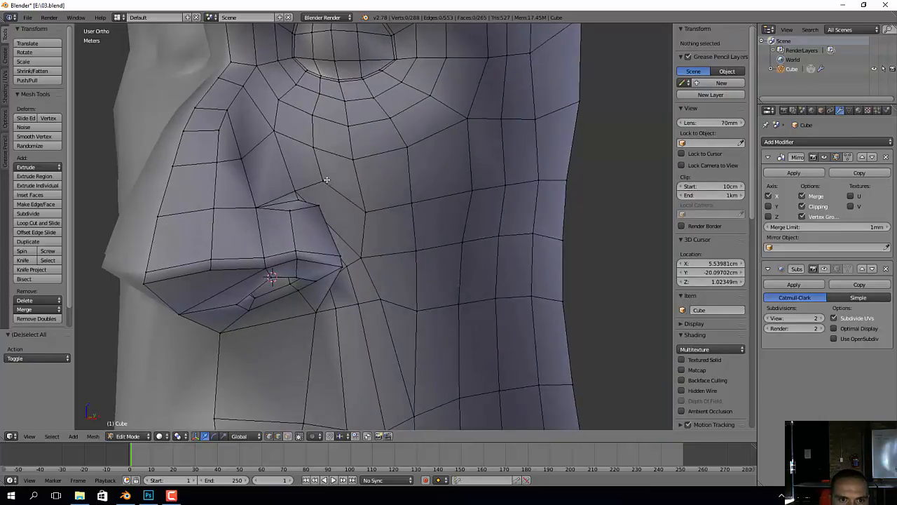
key("k")
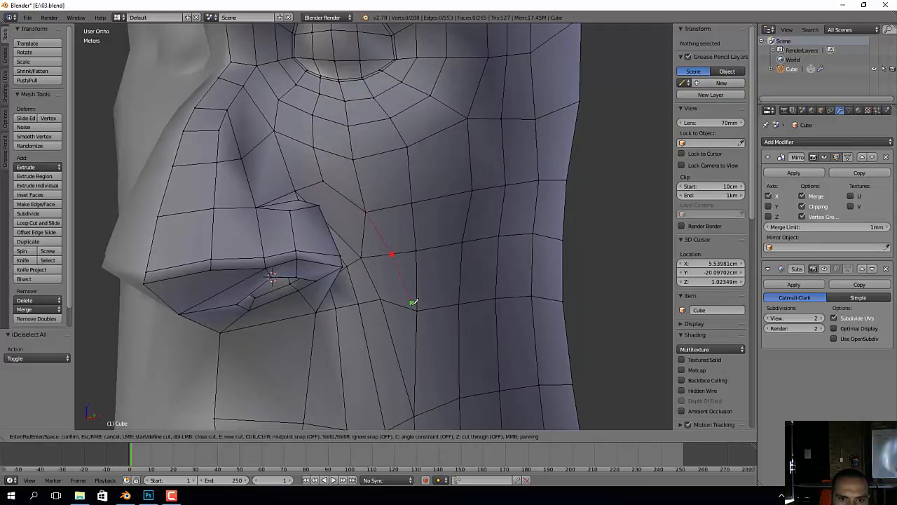
key("Return")
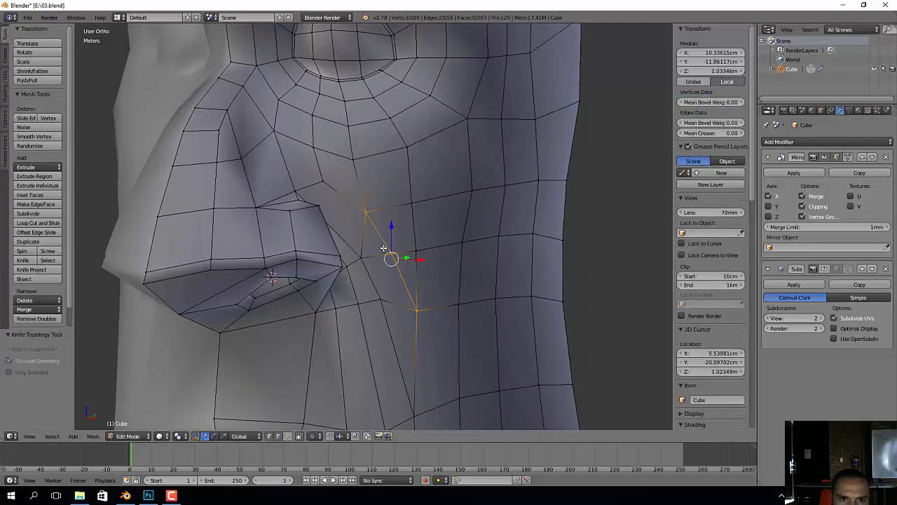
key("alt+m")
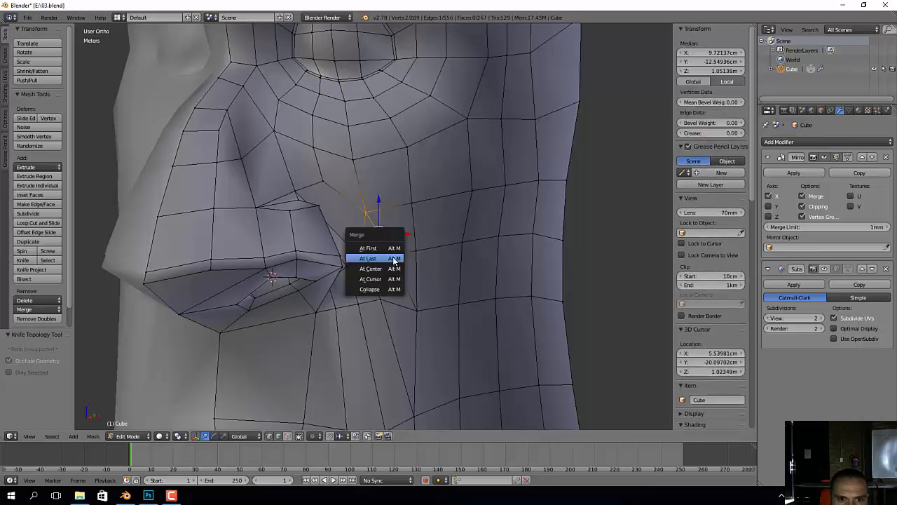
left_click(395, 271)
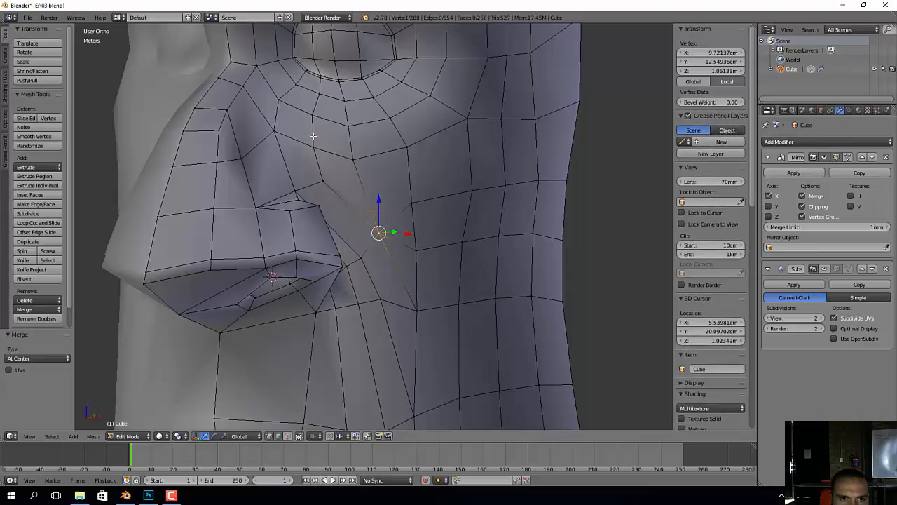
Step: Knife-cut from the vertex above the nostril wing across the vertical cheek edge to the next outer cheek vertex
middle_click_drag(339, 192, 358, 237, "shift")
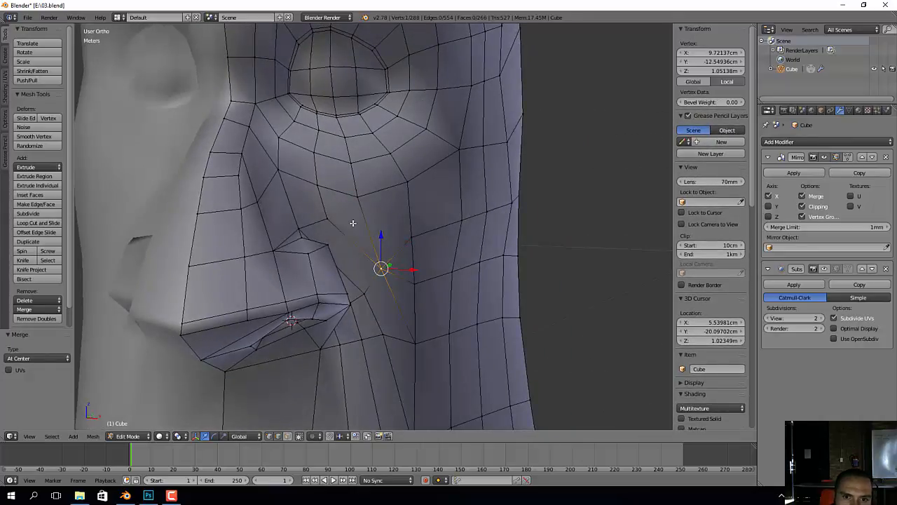
key("k")
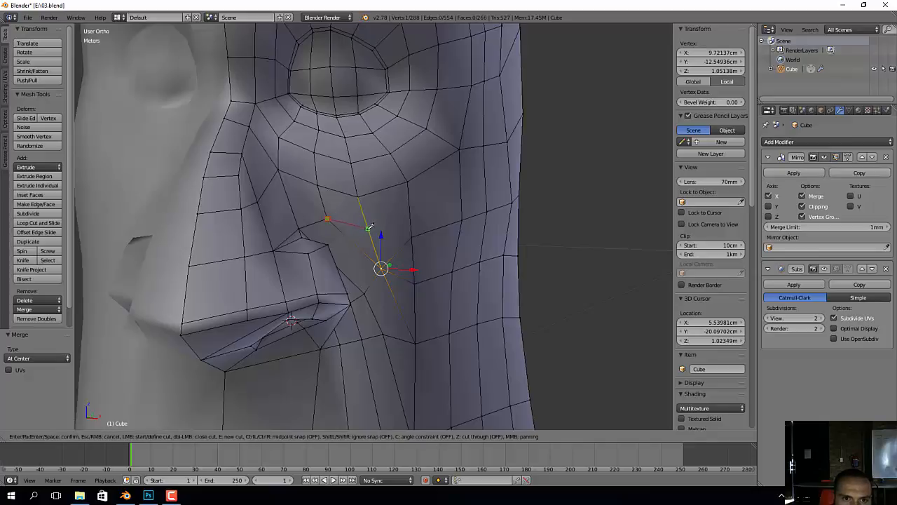
key("Return")
Step: Slide the vertex above the nostril wing along its lower edge, and move it about 2.9 mm inward and 3.8 mm down
middle_click_drag(427, 244, 325, 219)
key("a")
right_click(326, 218)
key("g")
key("g")
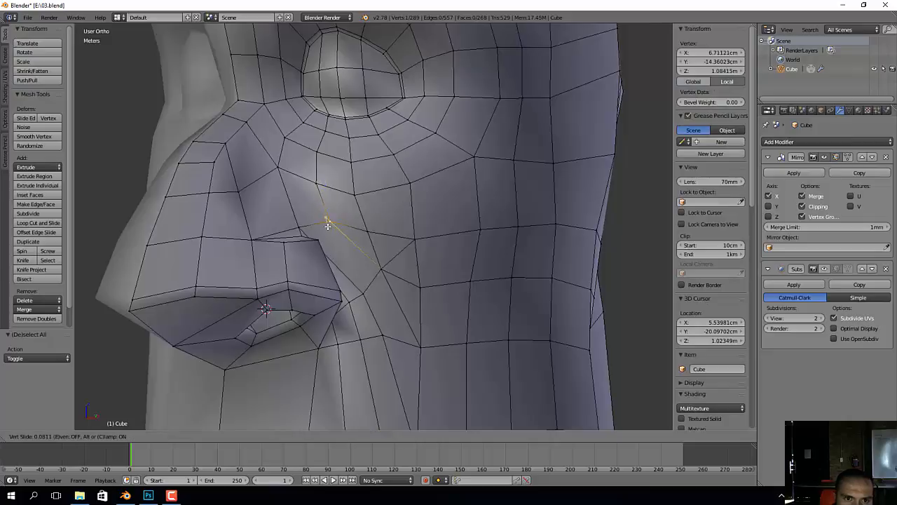
left_click(341, 234)
key("g")
left_click(339, 240)
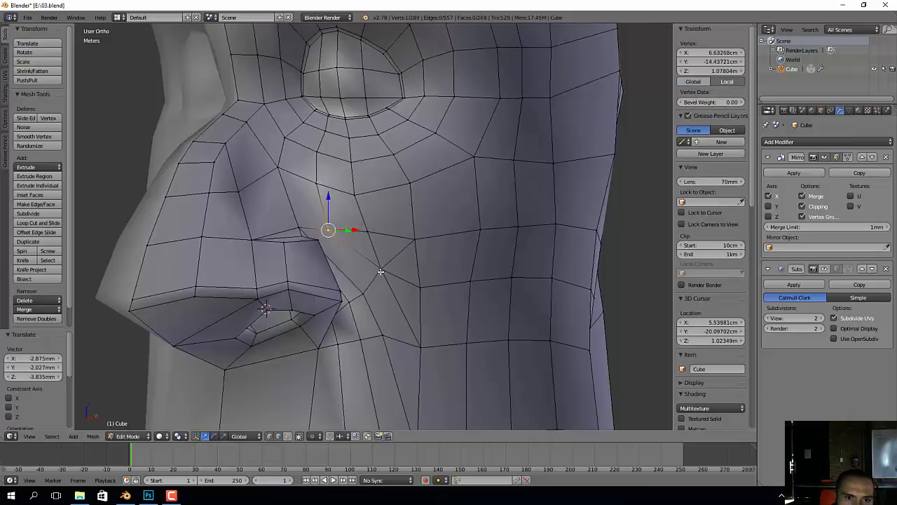
Step: Move the merged cheek vertex beside the nostril about 3.4 mm inward and 3.5 mm down
middle_click_drag(380, 271, 395, 207)
right_click(379, 269)
key("g")
left_click(373, 272)
Step: Delete the two edges joining the merged cheek vertex to its outer neighbour and to the vertex directly above it
scroll(407, 233, "down", 2)
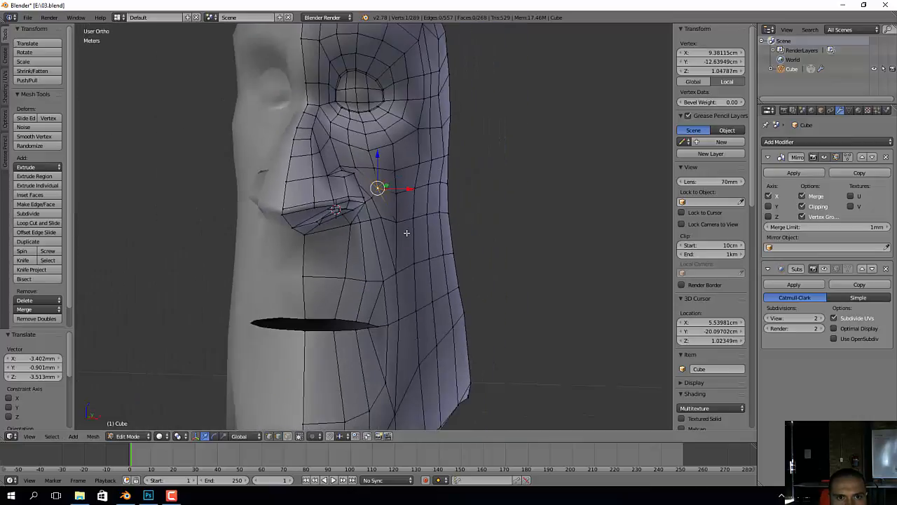
scroll(397, 226, "up", 3)
middle_click_drag(385, 171, 397, 275, "shift")
key("a")
right_click(394, 277)
key("x")
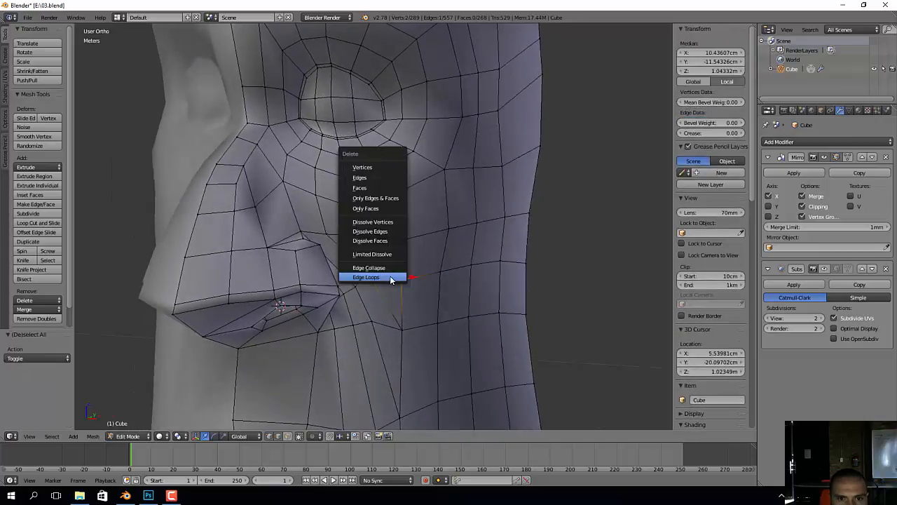
left_click(392, 279)
right_click(367, 252)
key("x")
left_click(366, 253)
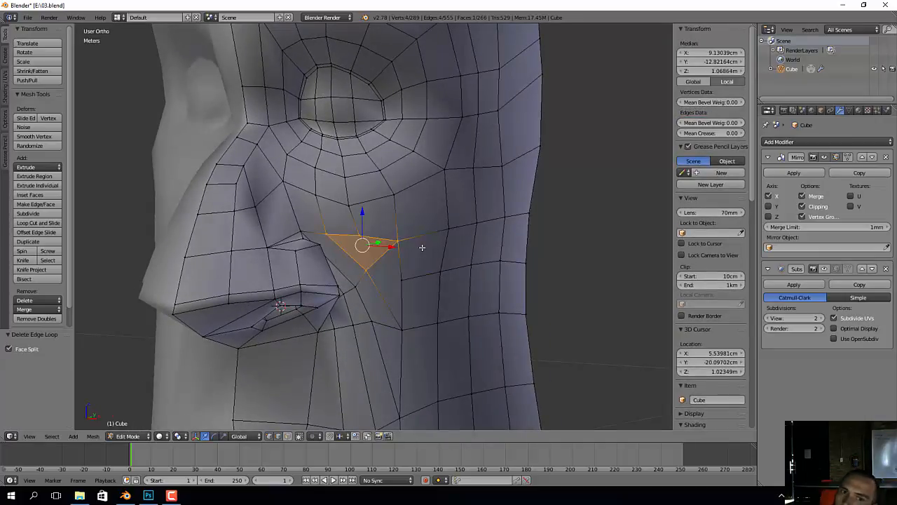
Step: Knife-cut from the cheek vertex below the nostril to the next outer vertex on the row above the mouth, and delete its old vertical edge
middle_click_drag(423, 246, 393, 218)
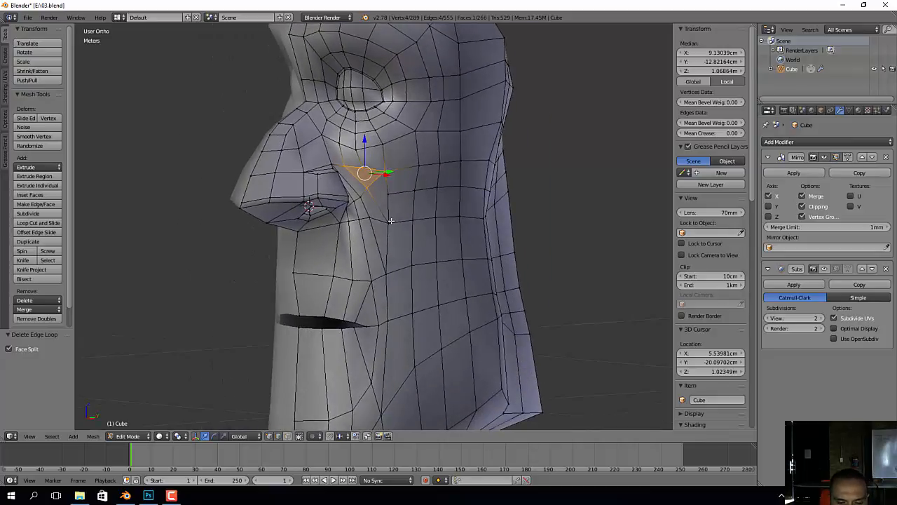
key("k")
key("Return")
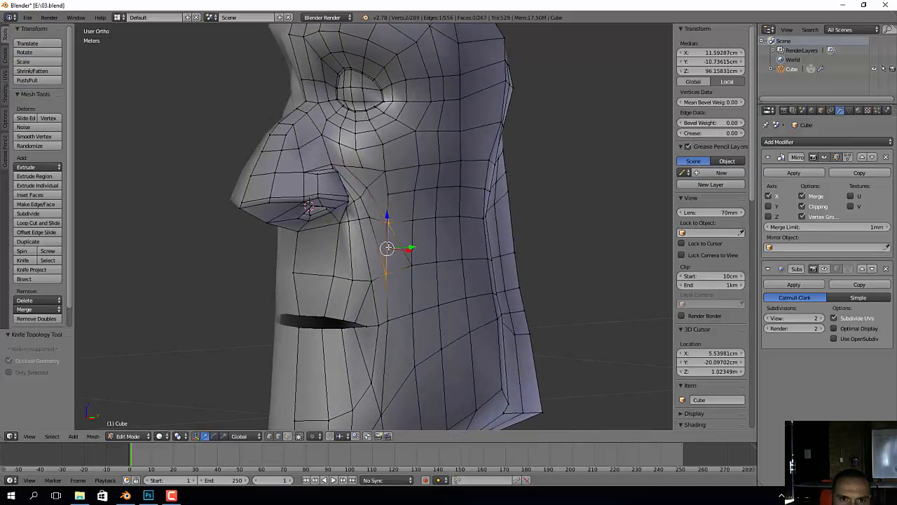
key("x")
left_click(378, 247)
middle_click_drag(406, 266, 392, 223)
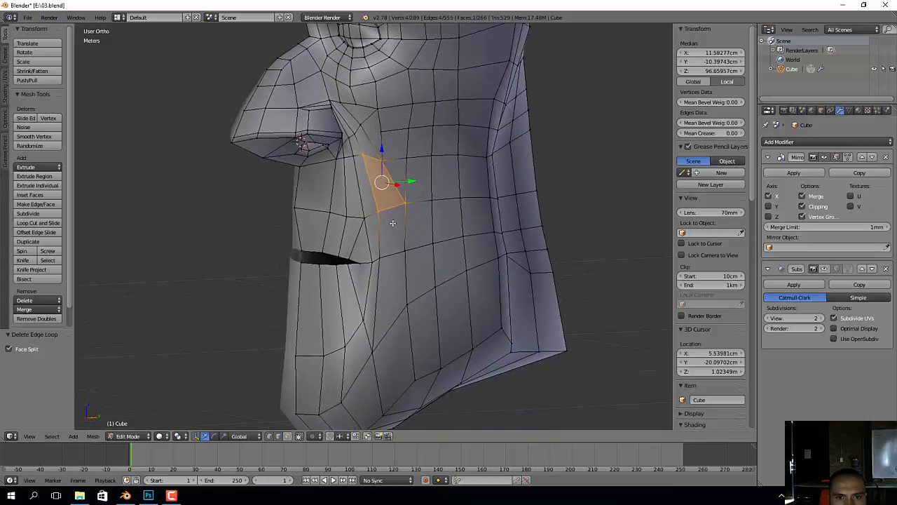
Step: Try merging the two ends of the short lower-jaw edge behind the chin at center
middle_click_drag(392, 377, 395, 331)
right_click(397, 352)
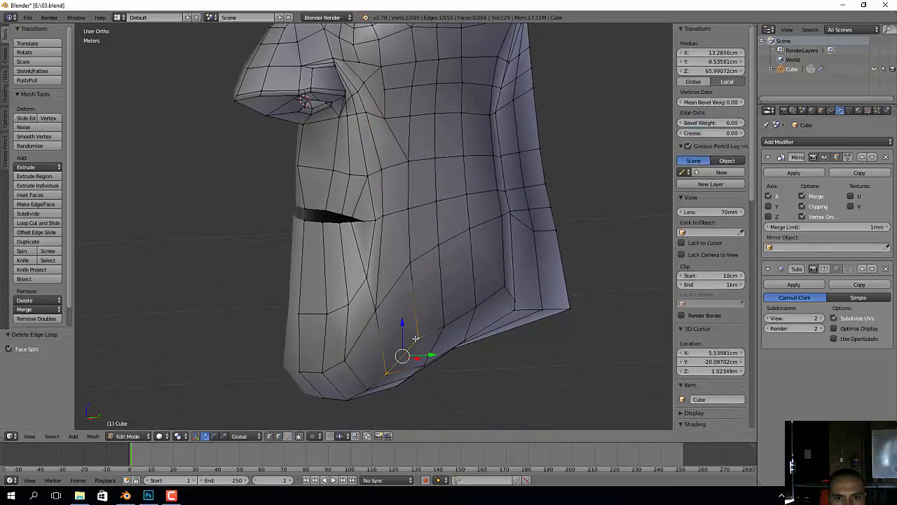
key("alt+m")
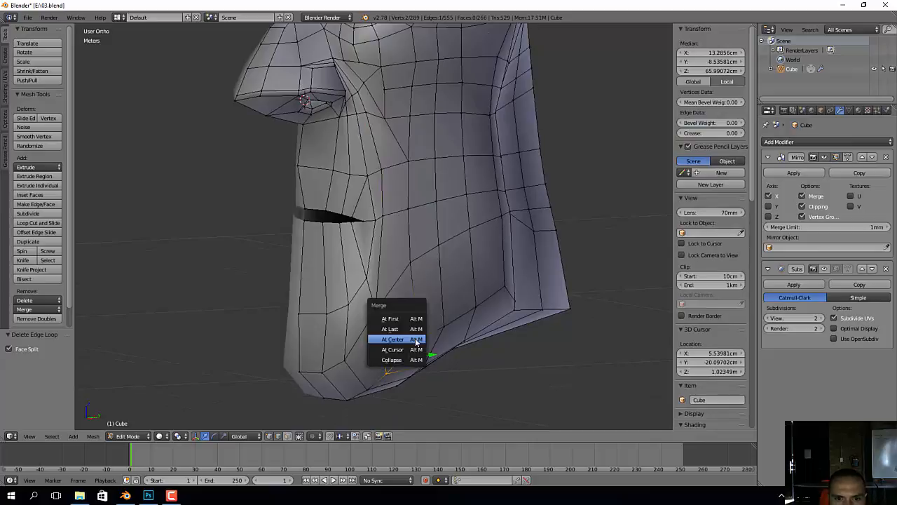
left_click(416, 341)
left_click(411, 262, "ctrl")
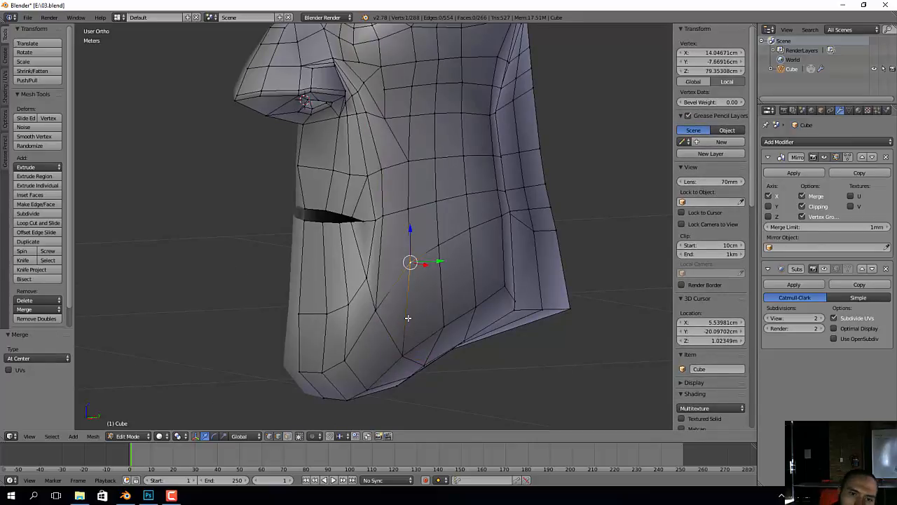
Step: Undo the jaw vertex merge and clear the selection
key("ctrl+z")
key("ctrl+z")
key("ctrl+z")
key("a")
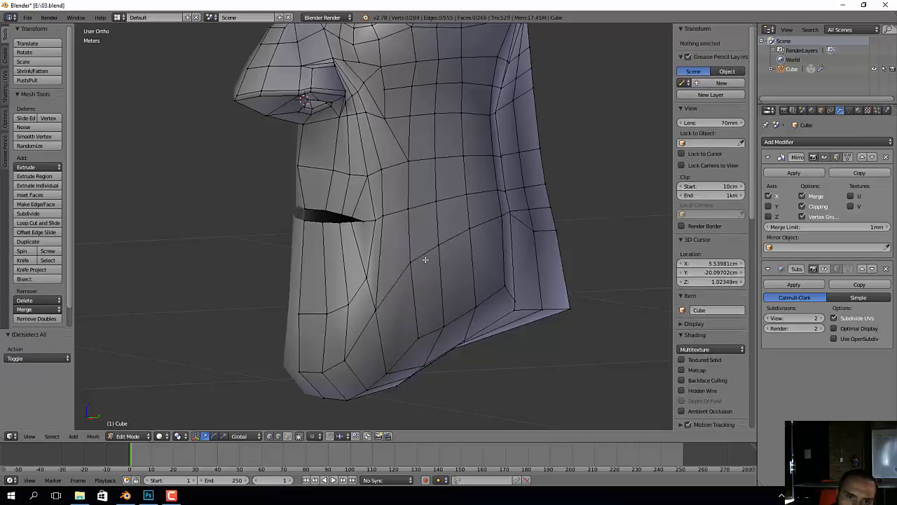
Step: Move the merged cheek vertex beside the nostril wing about 4.2 mm outward and 4.4 mm down
middle_click_drag(424, 259, 422, 272, "shift")
scroll(452, 188, "up", 3)
middle_click_drag(456, 195, 436, 248, "shift")
middle_click_drag(382, 186, 409, 288)
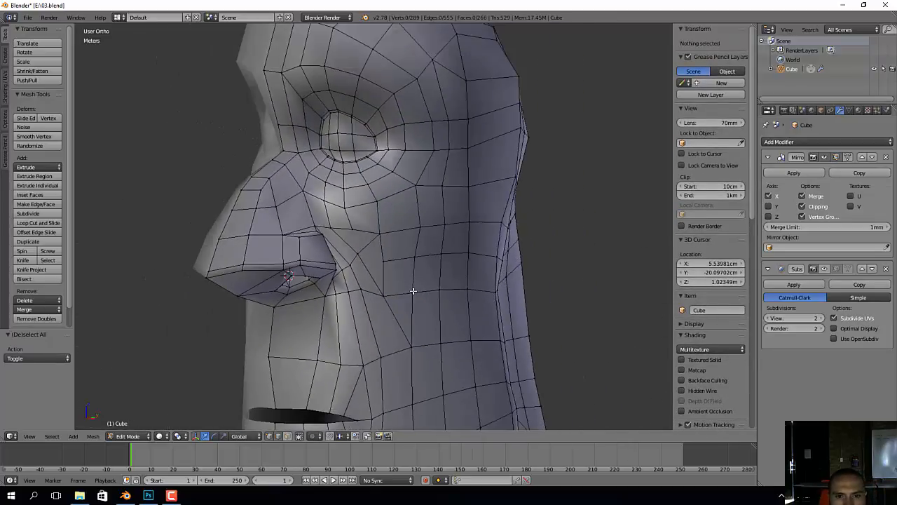
middle_click_drag(387, 260, 437, 252)
right_click(365, 261)
scroll(378, 264, "up", 2)
key("g")
left_click(385, 267)
Step: Delete the horizontal edge loop running across the cheek just below nostril level, along with the leftover diagonal edge at its front end
scroll(437, 252, "down", 3)
middle_click_drag(426, 287, 432, 240, "shift")
scroll(432, 241, "up", 2)
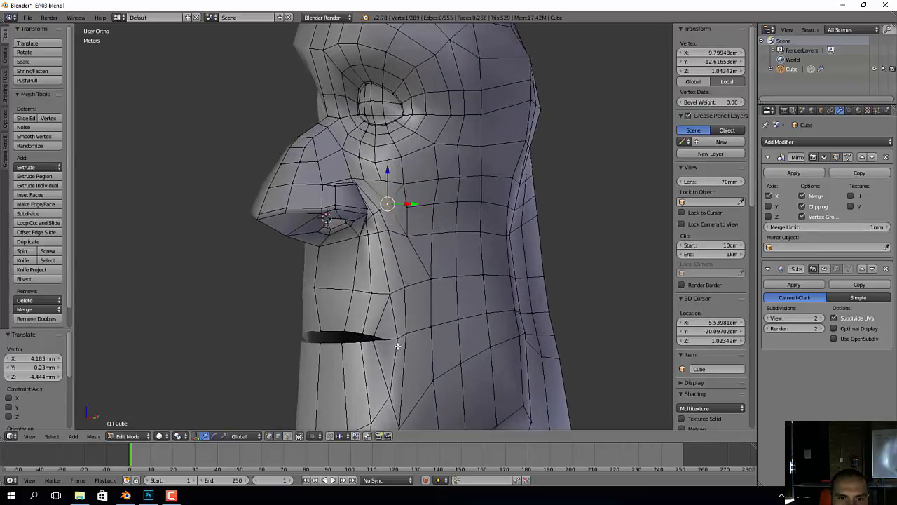
scroll(406, 342, "up", 3)
middle_click_drag(395, 265, 394, 297, "shift")
scroll(394, 296, "down", 1)
middle_click_drag(394, 296, 412, 259)
middle_click_drag(411, 258, 419, 275)
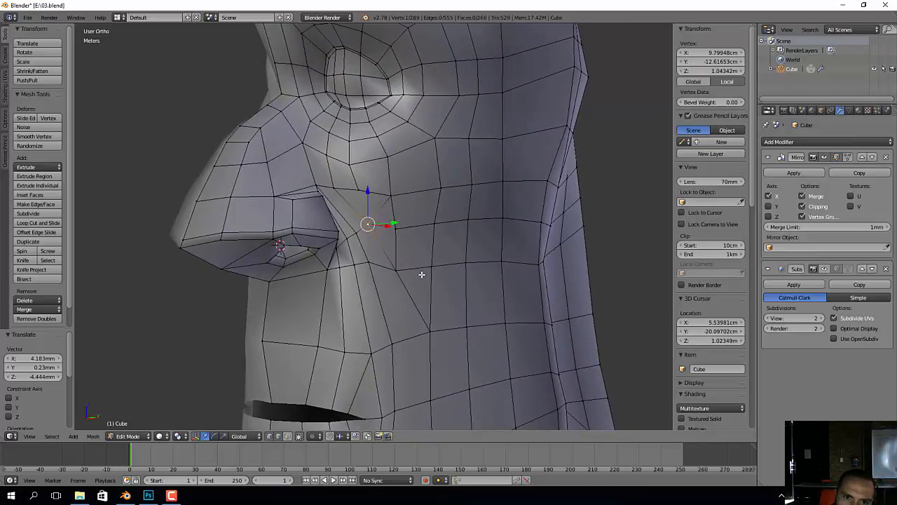
left_click(462, 264, "alt")
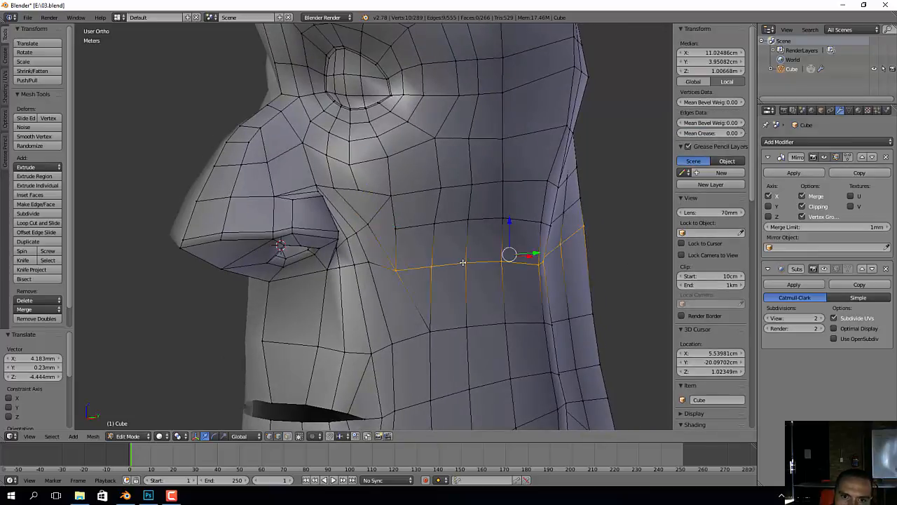
key("x")
left_click(464, 262)
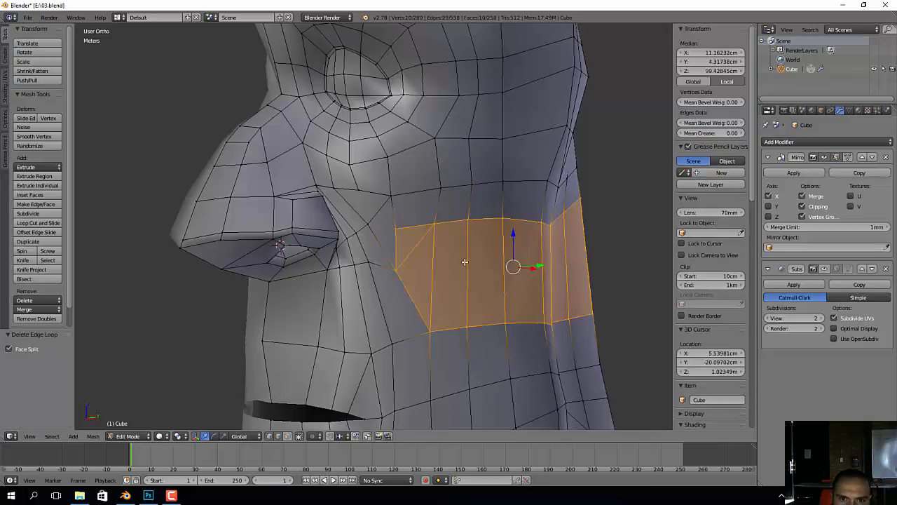
left_click(422, 240)
Step: Slide the horizontal edge row across the cheek at nostril level downward by a factor of about 0.27
left_click(435, 222)
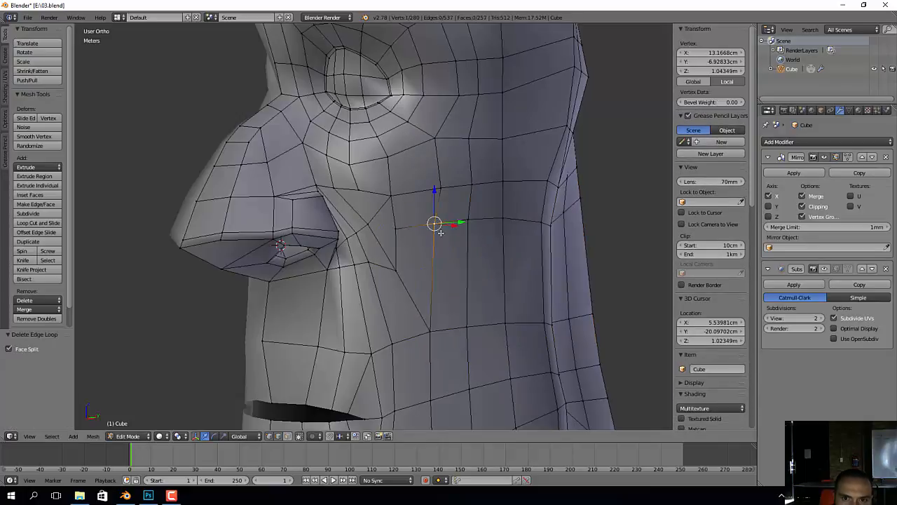
left_click(551, 223, "alt")
key("g")
key("g")
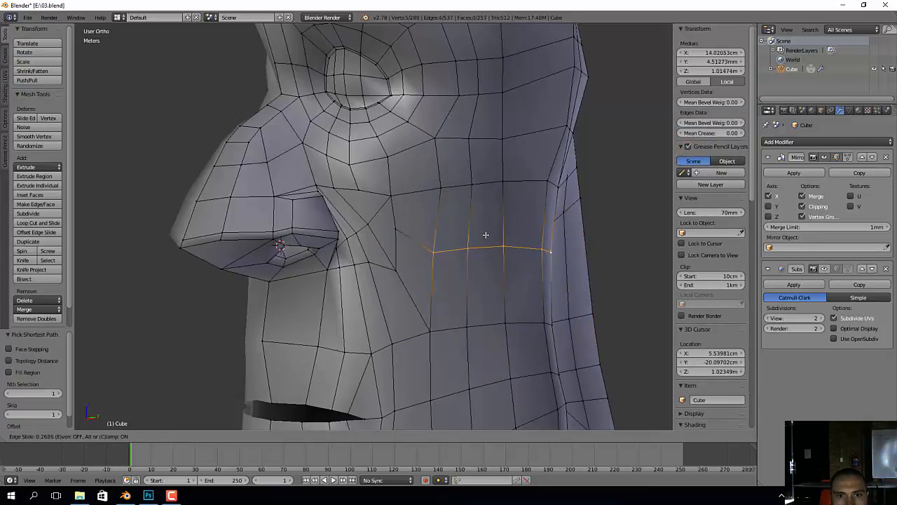
left_click(420, 289)
Step: Slide the front cheek vertex beside the nostril wing upward along its diagonal edge
left_click(399, 274)
key("g")
key("g")
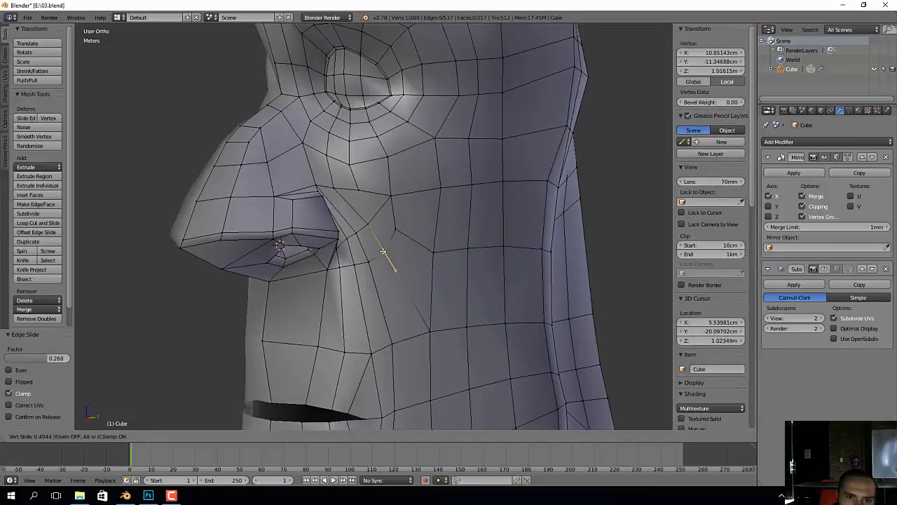
left_click(402, 265)
Step: Move the cheek vertex below the eye loops about 3.2 mm outward, 2.8 mm back and 5.4 mm up
middle_click_drag(402, 266, 396, 237)
key("a")
left_click(397, 234)
key("g")
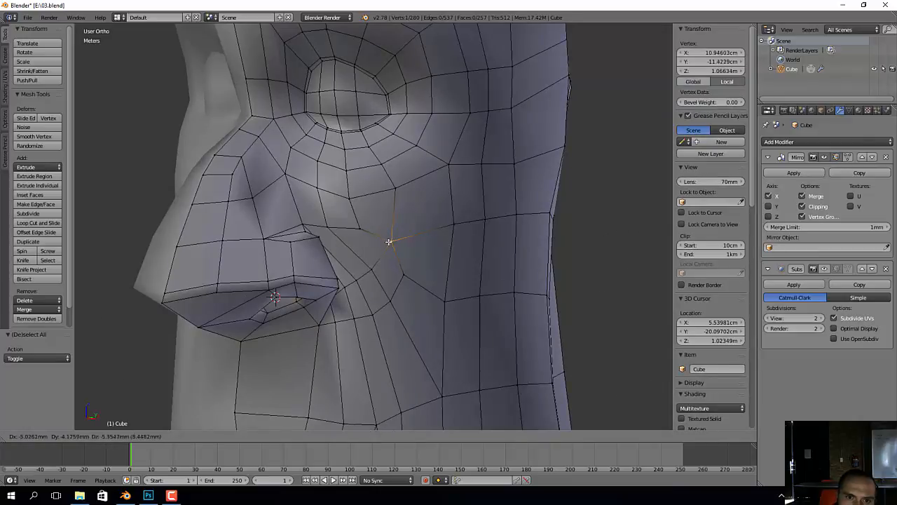
left_click(401, 227)
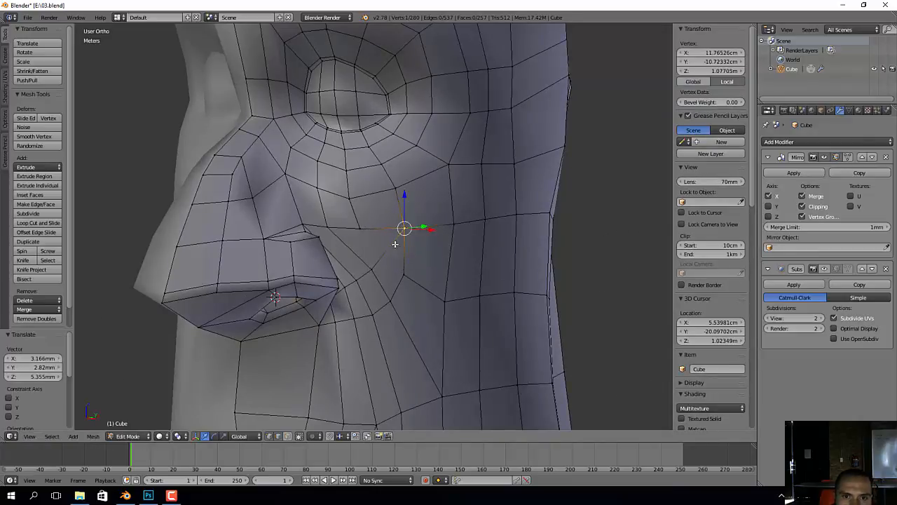
Step: Knife a new edge across the cheek from the front vertex of the lowered row up to the vertex beside the nose
mouse_move(375, 271)
middle_mouse_down()
mouse_move(344, 274)
mouse_move(389, 272)
middle_mouse_up()
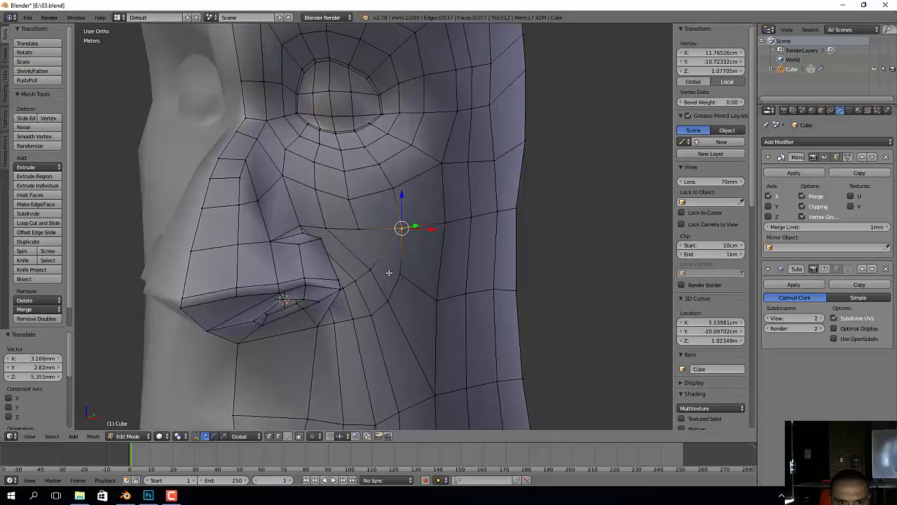
key("k")
key("Escape")
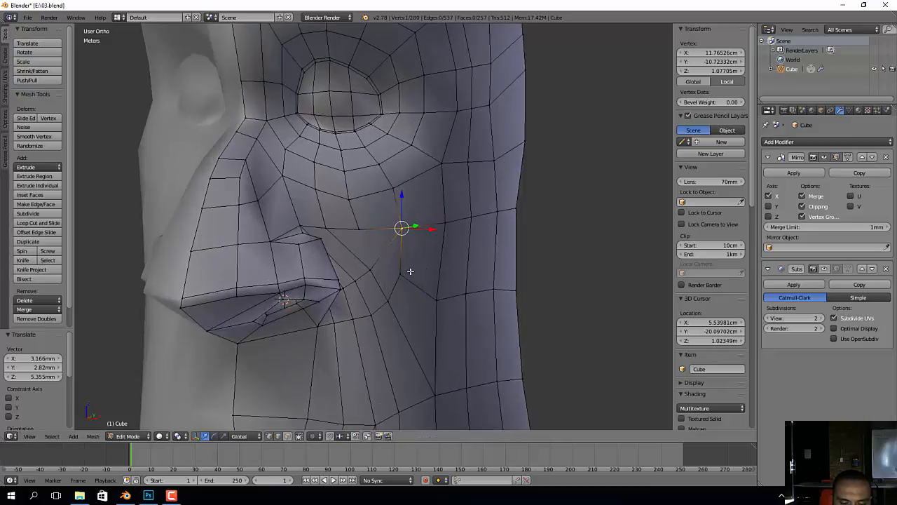
key("k")
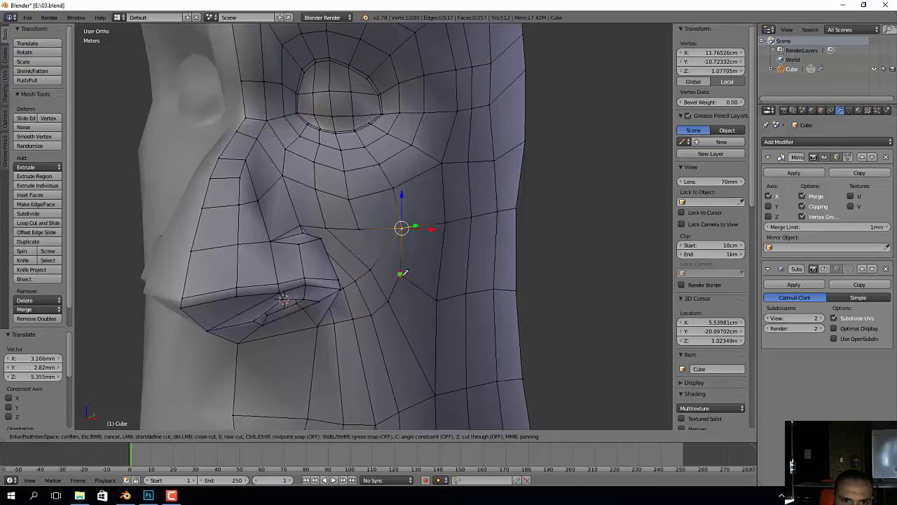
left_click(360, 228)
key("Return")
Step: Remove the leftover diagonal edge segment crossing the new cheek cut and clear the selection
middle_click_drag(373, 233, 390, 275)
key("a")
right_click(390, 240)
key("x")
left_click(390, 242)
key("a")
Step: Reposition the vertex where the new cut crosses the cheek so the loop around the nostril flows more evenly
right_click(382, 253)
scroll(403, 273, "down", 4)
scroll(426, 269, "up", 3)
key("g")
left_click(417, 273)
Step: Select the four-vertex path along the nostril-side cheek loop, slide it, and move it about 6.1 mm forward
right_click(370, 261, "ctrl")
key("g")
key("g")
left_click(373, 267)
key("g")
left_click(392, 276)
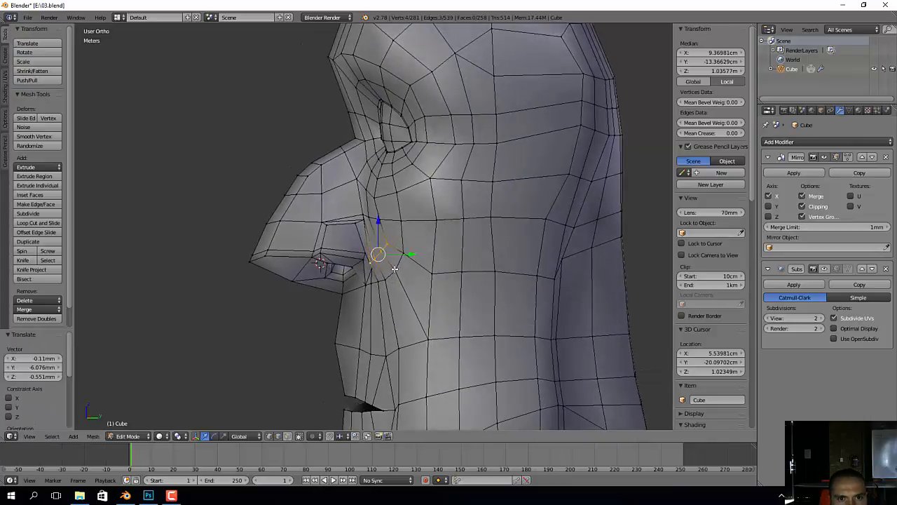
Step: Move the vertex above the mouth corner about 2.2 mm outward and 20.5 mm down
key("Tab")
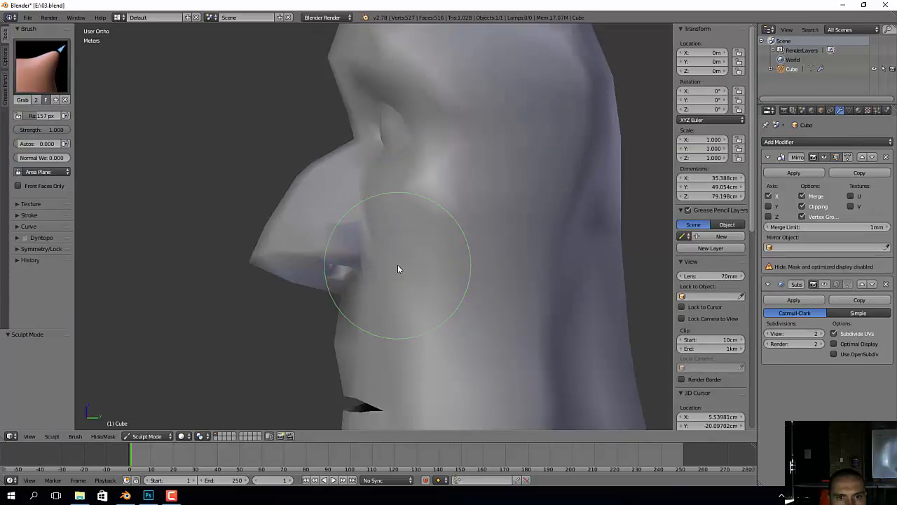
key("Tab")
mouse_move(408, 272)
middle_mouse_down()
mouse_move(505, 267)
mouse_move(497, 281)
mouse_move(477, 207)
mouse_move(427, 242)
mouse_move(400, 238)
middle_mouse_up()
right_click(399, 242)
key("g")
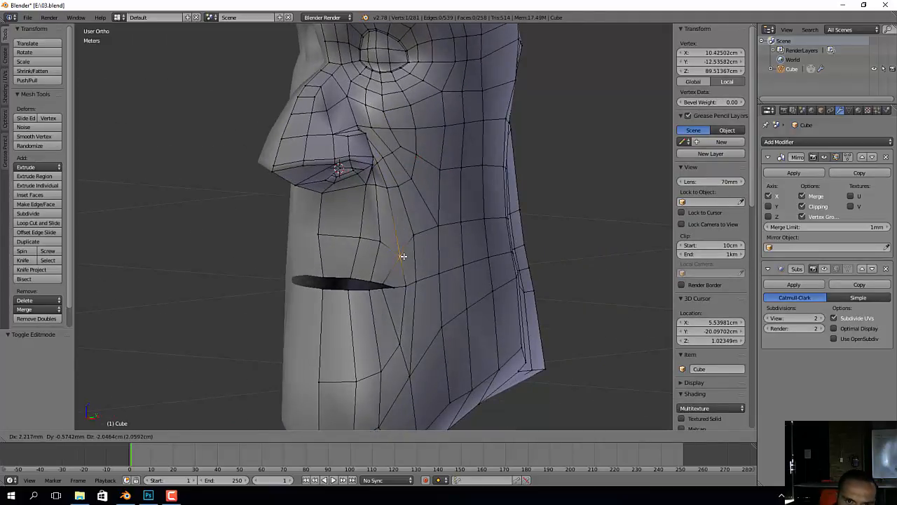
left_click(402, 255)
Step: Push the vertex above the mouth corner about 11.3 mm back along the Y axis
middle_click_drag(444, 320, 407, 277)
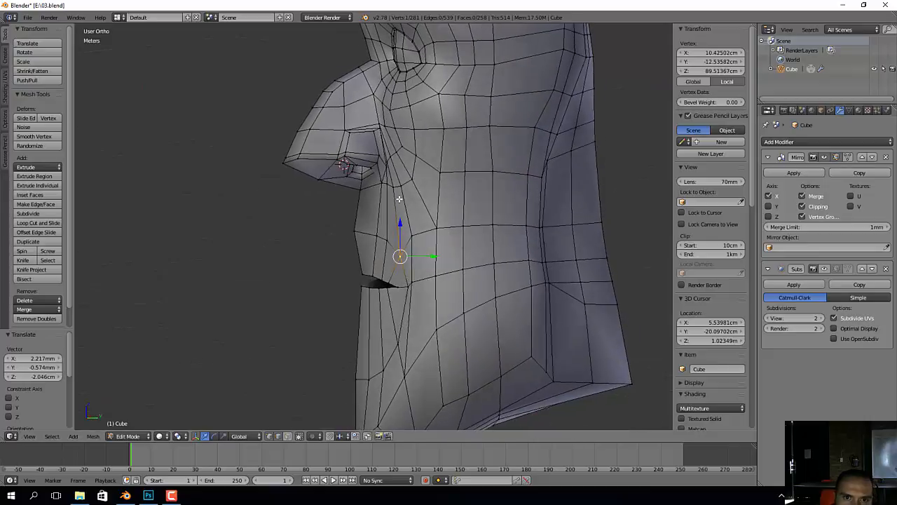
key("g")
key("y")
left_click(398, 247)
right_click(400, 250)
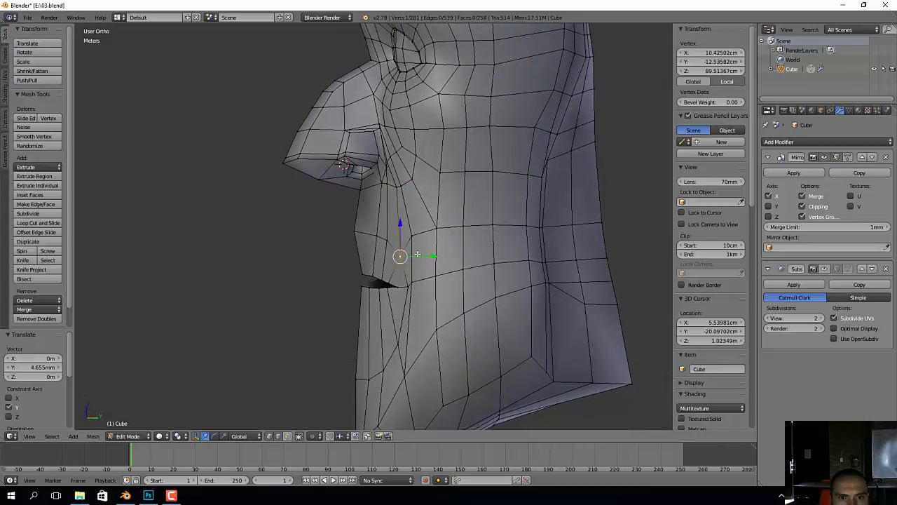
left_click_drag(419, 256, 427, 255)
left_click(409, 229)
Step: Move the three-vertex edge path from the nostril wing toward the mouth corner about 6.9 mm forward along Y
scroll(401, 180, "up", 2)
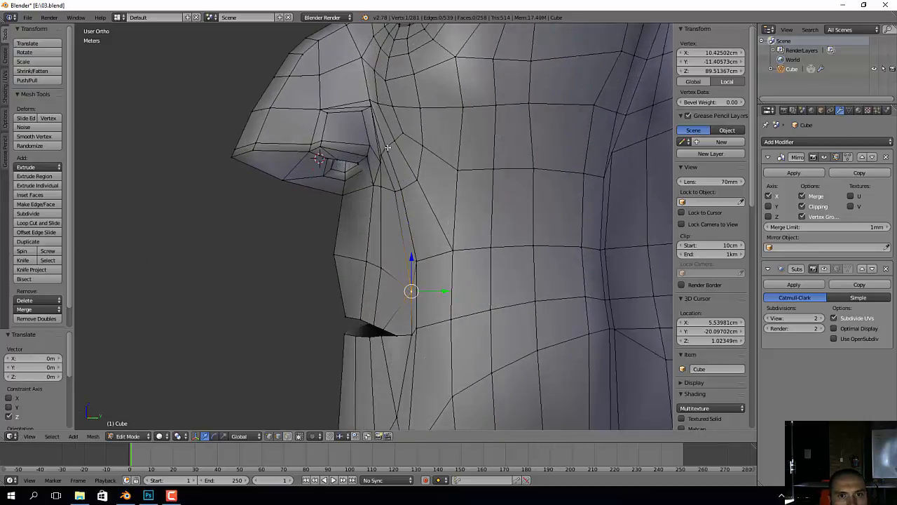
right_click(387, 147)
right_click(424, 249, "ctrl")
key("g")
key("y")
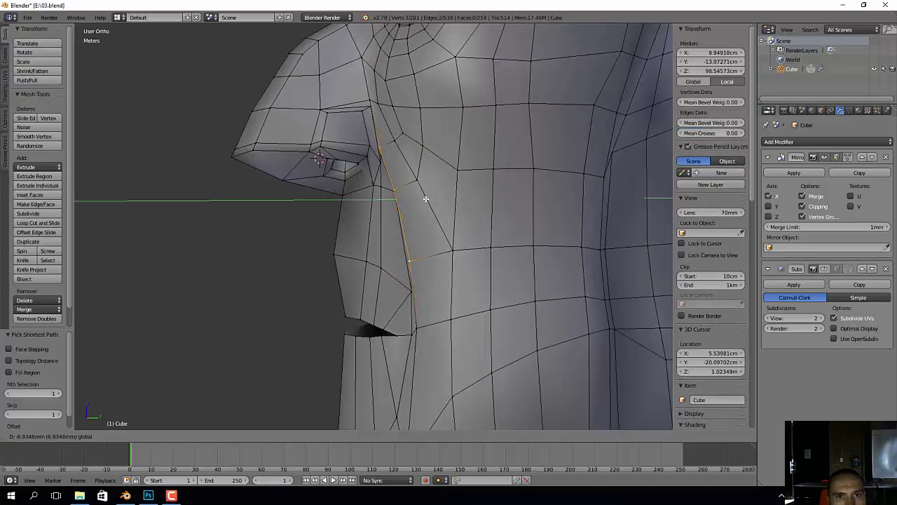
left_click(424, 199)
Step: Switch to Object Mode and show the Subdivision Surface smoothing in the viewport to check the cheek fold
middle_click_drag(369, 237, 412, 246)
key("Tab")
left_click(357, 256)
left_click(823, 269)
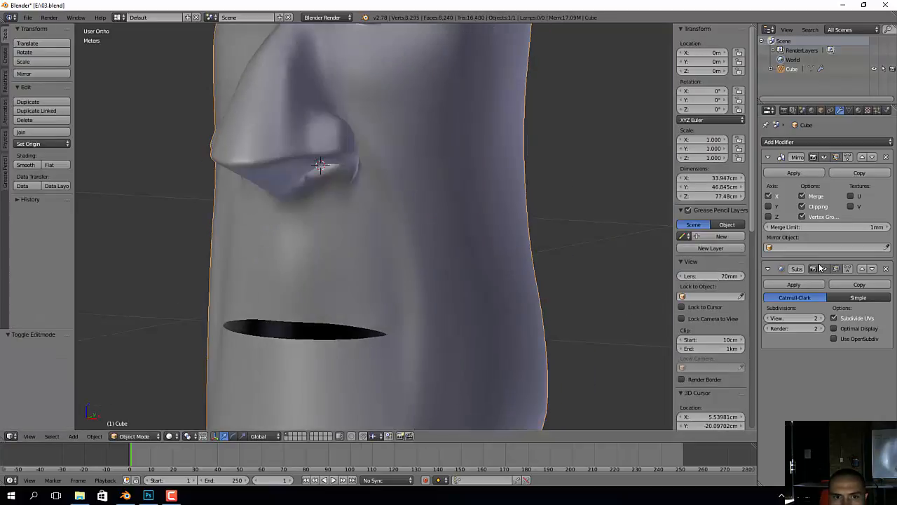
scroll(469, 260, "down", 4)
middle_click_drag(468, 259, 409, 188)
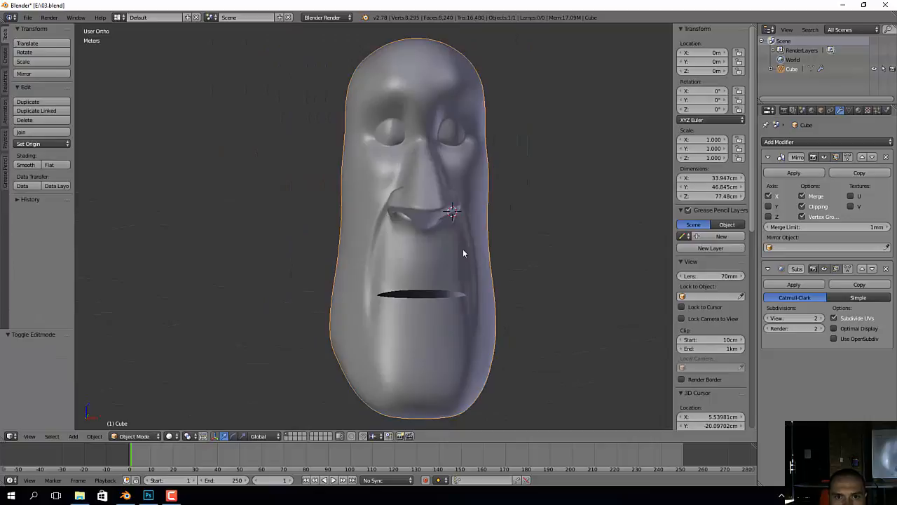
Step: Back in Edit Mode, move the three connected vertices above and at the mouth corner about 6.3 mm forward along Y
middle_click_drag(462, 253, 404, 300)
key("Tab")
scroll(430, 266, "up", 2)
right_click(395, 283)
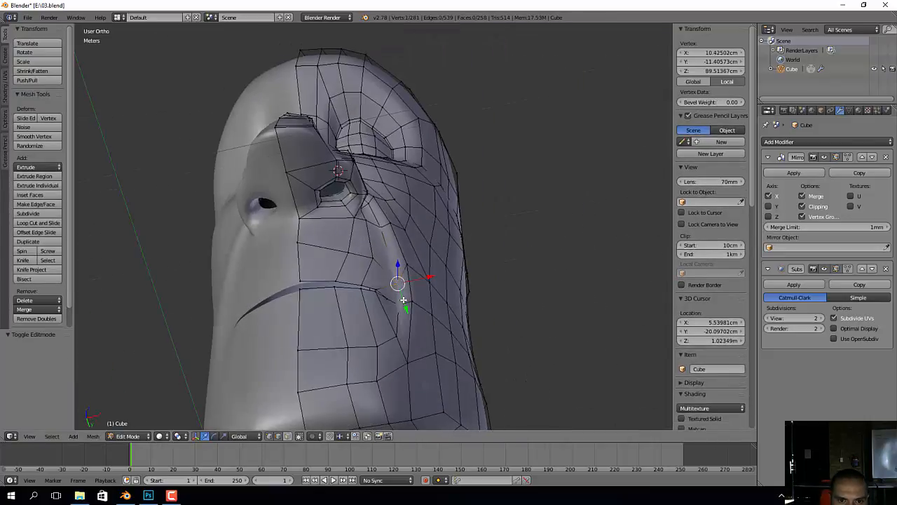
scroll(402, 312, "up", 4)
right_click(392, 290, "shift")
right_click(383, 288, "shift")
left_click_drag(398, 302, 398, 300)
middle_click_drag(398, 300, 417, 286)
key("ctrl+z")
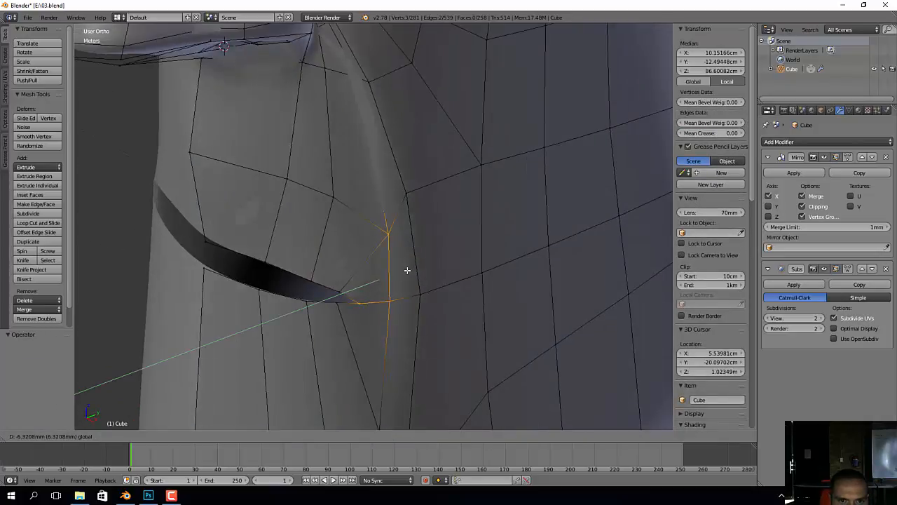
left_click(406, 270)
Step: Shift the selection beside the mouth corner about 12.6 mm back along the Y axis
middle_click_drag(403, 276, 428, 282)
left_click_drag(439, 271, 450, 262)
scroll(434, 240, "down", 2)
middle_click_drag(429, 241, 423, 274)
Step: Slide the outer cheek vertex near the mouth corner, plus the vertex above the corner by a factor of 0.128, along their edges
key("g")
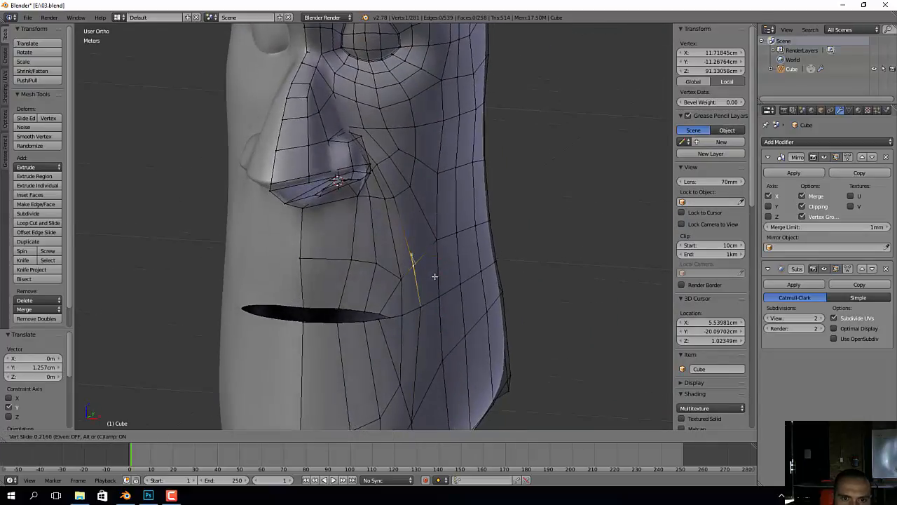
left_click(435, 276)
key("g")
left_click(400, 269)
middle_click_drag(401, 269, 426, 275)
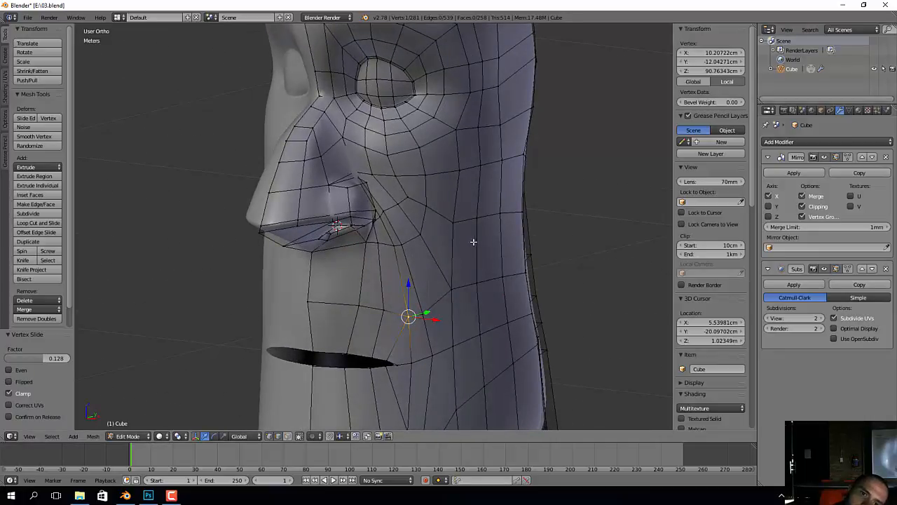
Step: Slide the cheek vertex beside the nostril wing along its edge and clear the selection
middle_click_drag(473, 241, 441, 181)
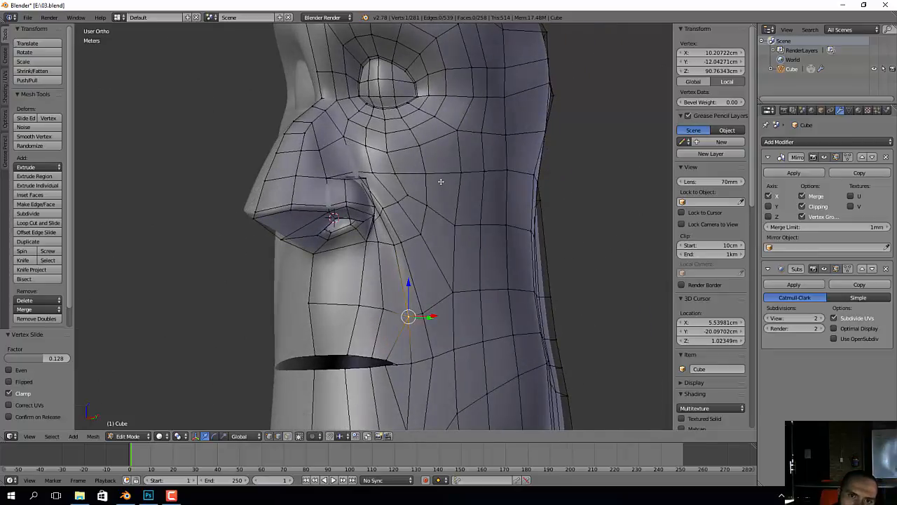
scroll(441, 181, "up", 1)
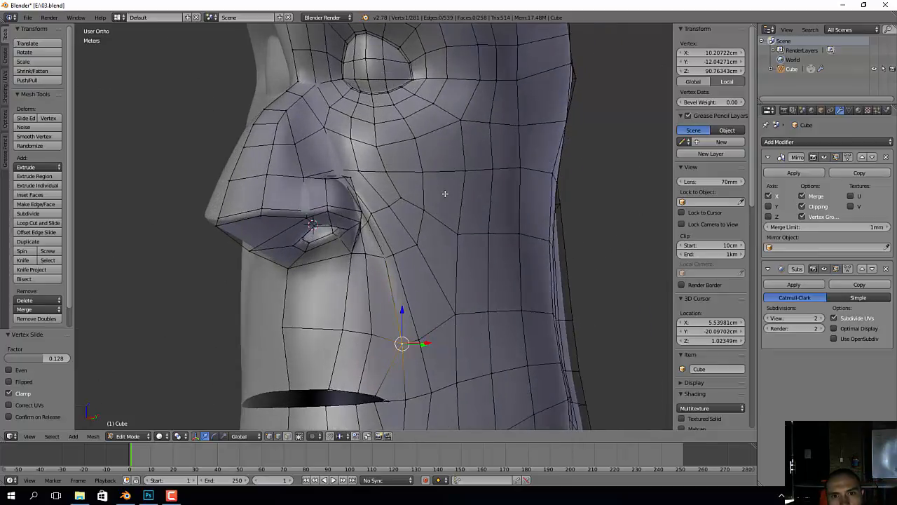
middle_click_drag(401, 199, 452, 257)
key("g")
key("g")
left_click(412, 199)
key("a")
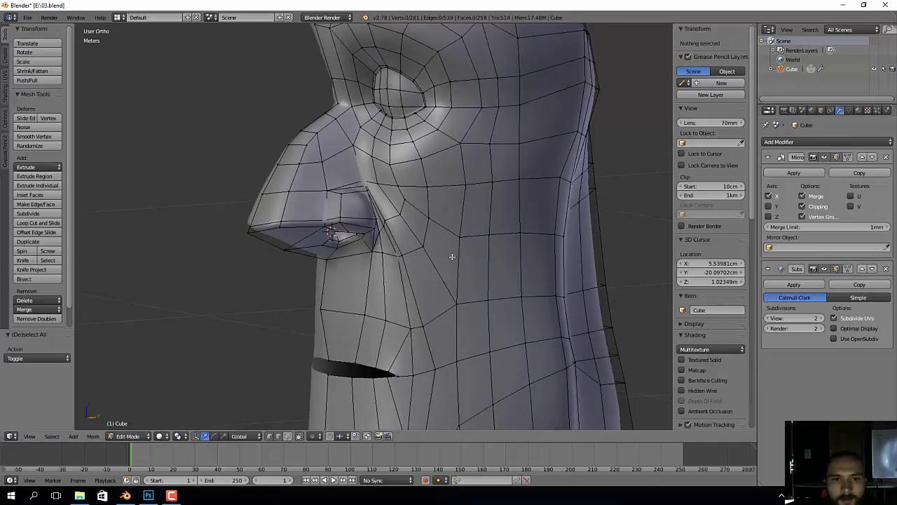
Step: Move the three-vertex path from the side of the nose down the cheek about 9 mm forward along Y
middle_click_drag(452, 193, 411, 172)
right_click(390, 191)
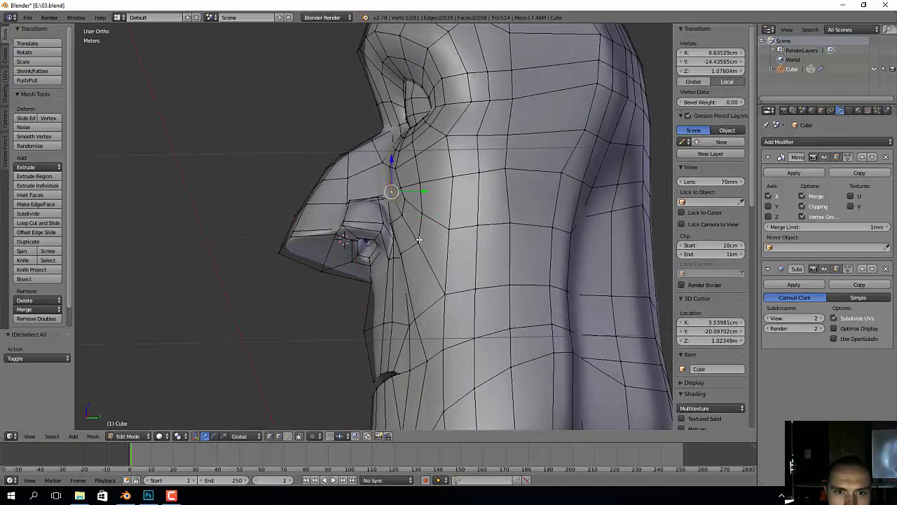
right_click(419, 237, "ctrl")
middle_click_drag(420, 237, 425, 221)
left_click_drag(424, 221, 429, 216)
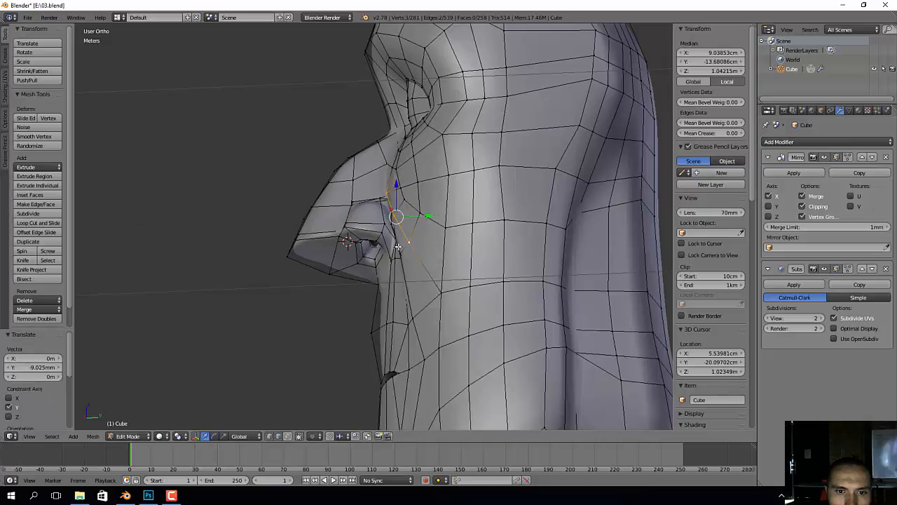
Step: Examine the smoothed eyes, nose and cheek fold without wireframe, ending in Sculpt Mode with a perspective view
mouse_move(432, 275)
middle_mouse_down()
mouse_move(499, 279)
mouse_move(453, 263)
mouse_move(320, 265)
mouse_move(380, 262)
middle_mouse_up()
key("Tab")
scroll(414, 267, "down", 2)
scroll(395, 250, "up", 2)
key("ctrl+Tab")
key("Tab")
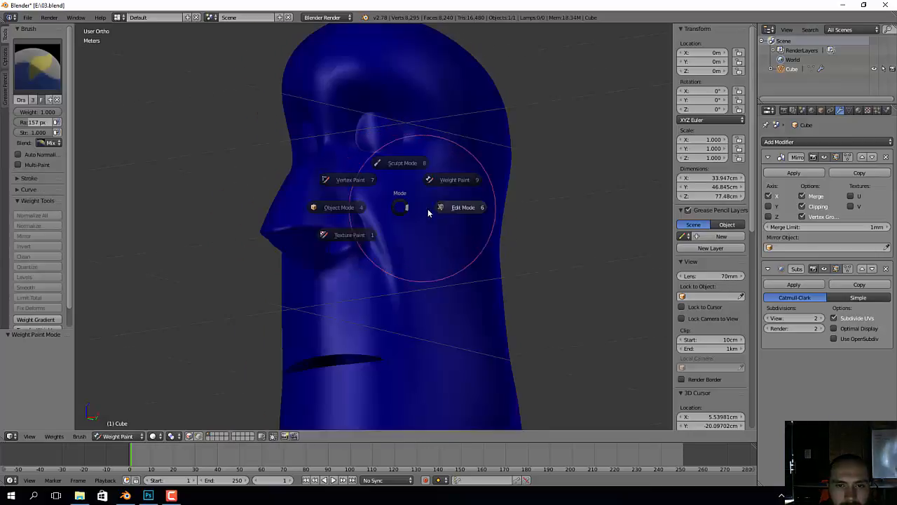
left_click(480, 208)
key("Tab")
mouse_move(392, 197)
middle_mouse_down()
mouse_move(402, 198)
mouse_move(423, 244)
middle_mouse_up()
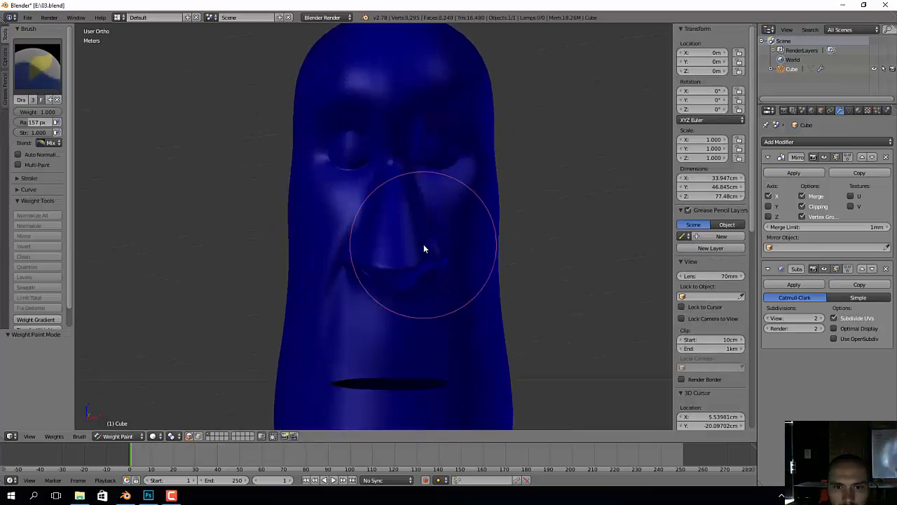
key("Tab")
left_click(447, 212)
mouse_move(447, 212)
middle_mouse_down()
mouse_move(453, 307)
mouse_move(454, 278)
mouse_move(536, 215)
mouse_move(492, 247)
middle_mouse_up()
key("KP_5")
scroll(459, 273, "down", 3)
scroll(493, 248, "up", 3)
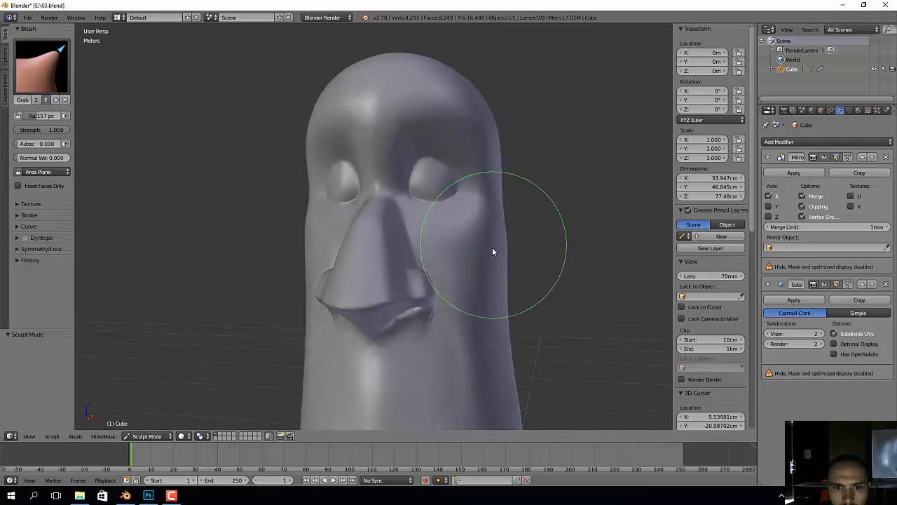
Step: Compare the wireframe with the smooth head, examining the nose and cheek shape from near and far
scroll(492, 248, "down", 5)
key("Tab")
left_click(524, 268)
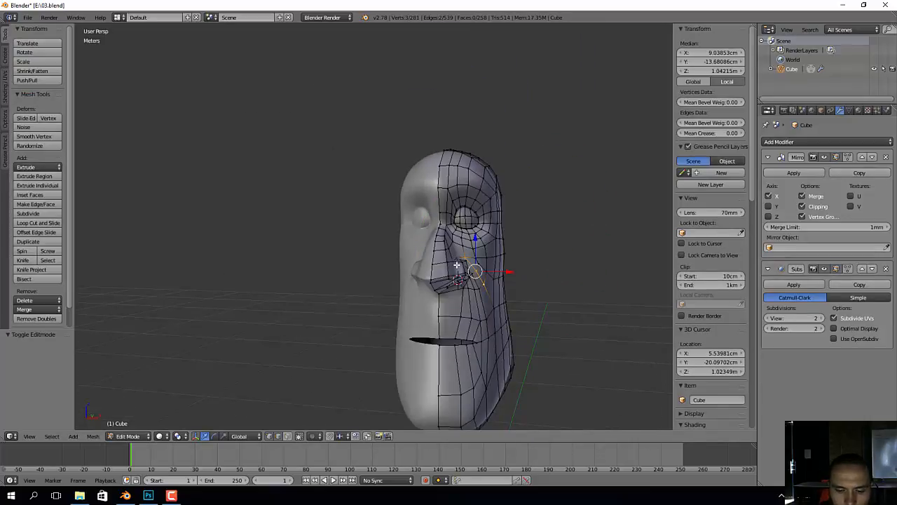
scroll(456, 265, "up", 5)
scroll(456, 265, "down", 3)
key("Tab")
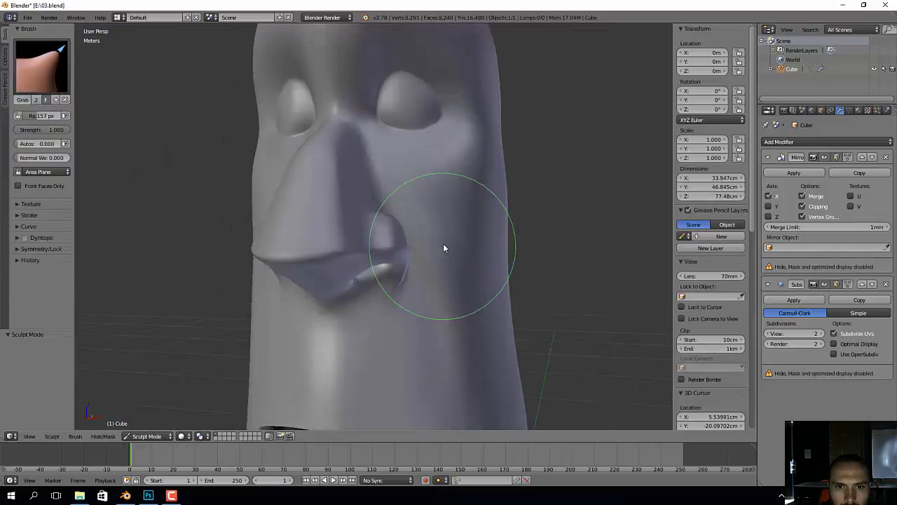
scroll(443, 243, "down", 2)
mouse_move(443, 244)
middle_mouse_down()
mouse_move(478, 194)
mouse_move(476, 281)
mouse_move(472, 201)
mouse_move(451, 361)
mouse_move(442, 39)
mouse_move(425, 41)
mouse_move(413, 266)
mouse_move(496, 265)
mouse_move(437, 267)
mouse_move(448, 242)
middle_mouse_up()
scroll(454, 223, "down", 3)
scroll(471, 262, "up", 6)
scroll(471, 262, "down", 7)
scroll(448, 243, "up", 4)
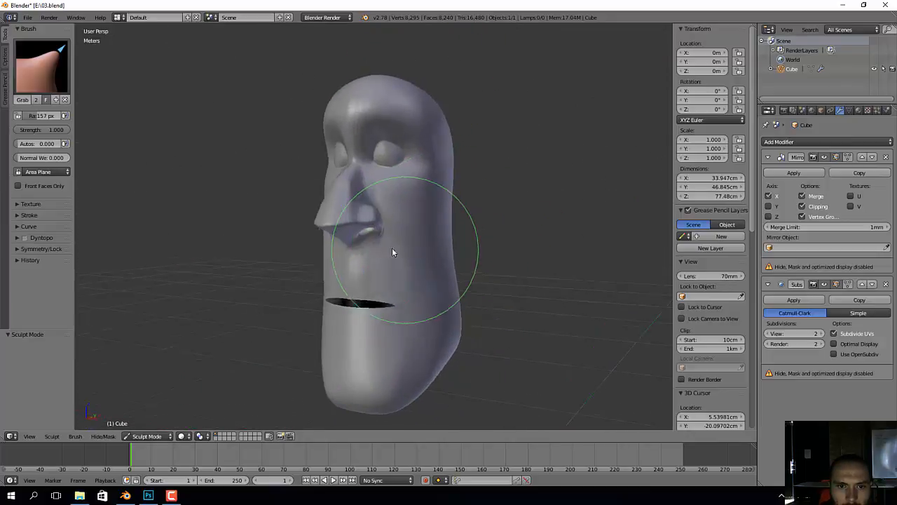
Step: In the right orthographic view, move the midline vertex between nose and mouth back about 8 mm onto the sketched profile
middle_click_drag(392, 253, 361, 248)
key("Tab")
scroll(371, 253, "up", 4)
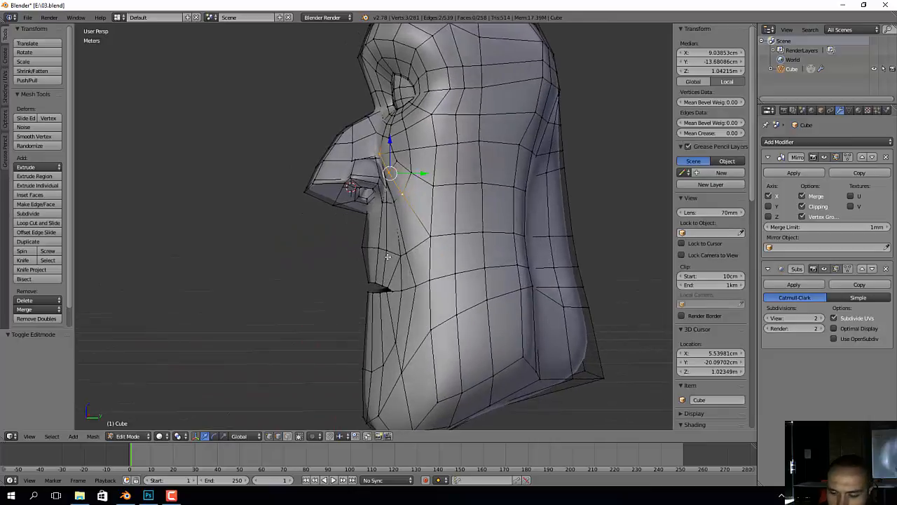
key("KP_3")
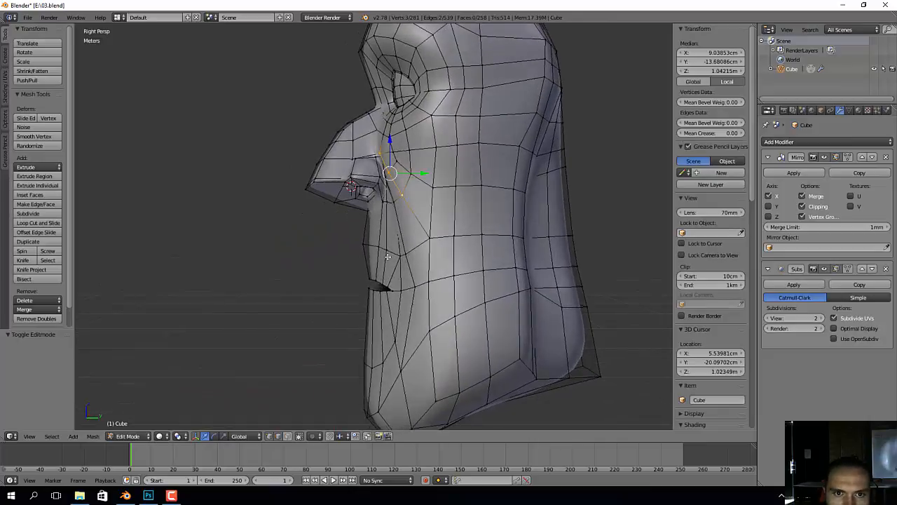
key("KP_5")
scroll(388, 256, "up", 2)
right_click(350, 242)
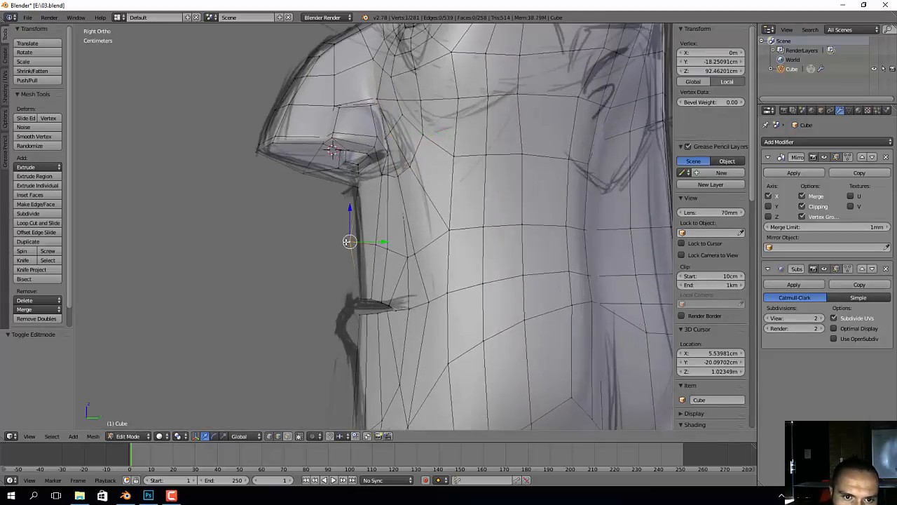
key("g")
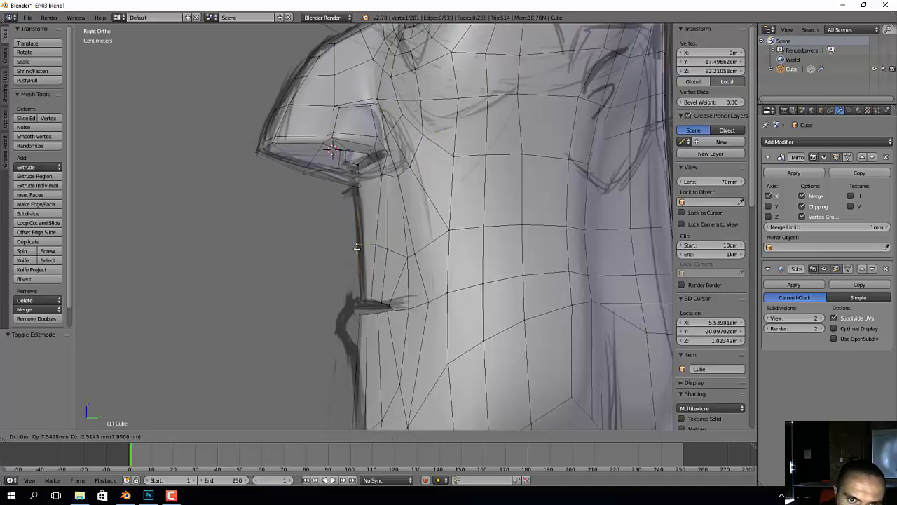
left_click(357, 248)
Step: Slide the cheek vertex just above the mouth corner down its edge by a factor of 0.315
middle_click_drag(407, 279, 396, 250, "shift")
right_click(399, 229)
key("shift+v")
left_click(397, 246)
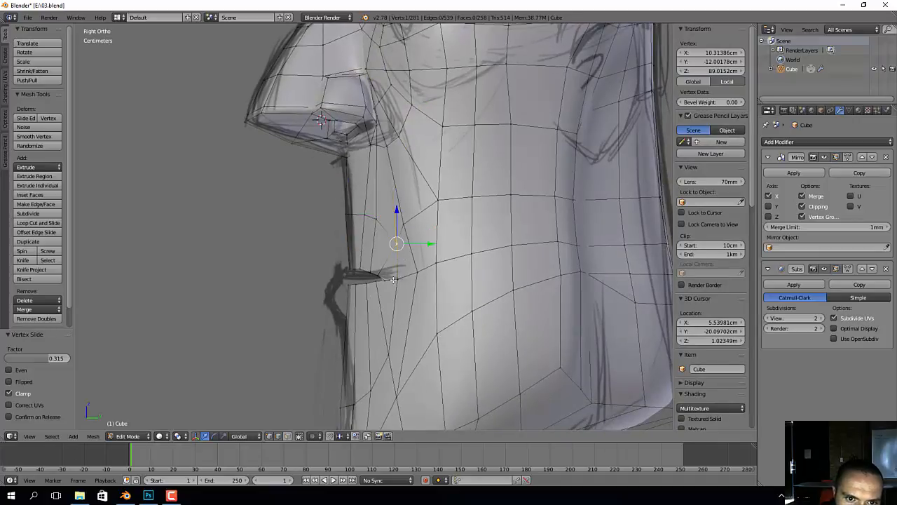
Step: Set the Grab brush radius to 74 px in Sculpt Mode and return to Edit Mode
key("Tab")
key("f")
left_click(350, 280)
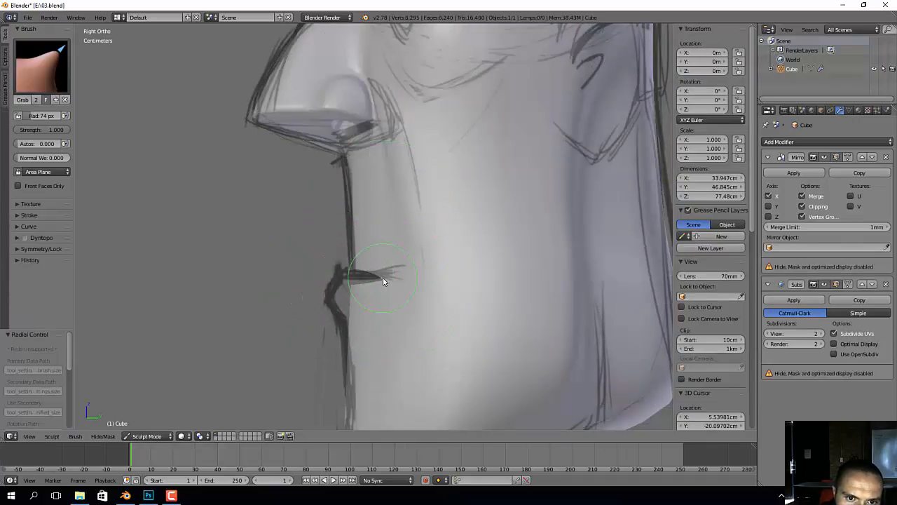
key("Tab")
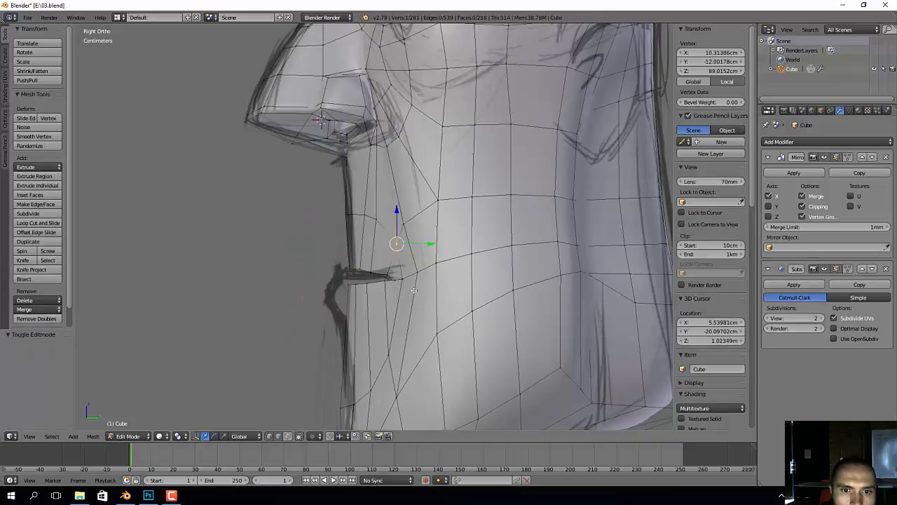
Step: Select the three upper lip edge vertices nearest the midline and lower them about 2.3 mm onto the sketched mouth line
scroll(413, 292, "up", 3)
right_click(295, 250, "shift")
right_click(298, 168, "shift")
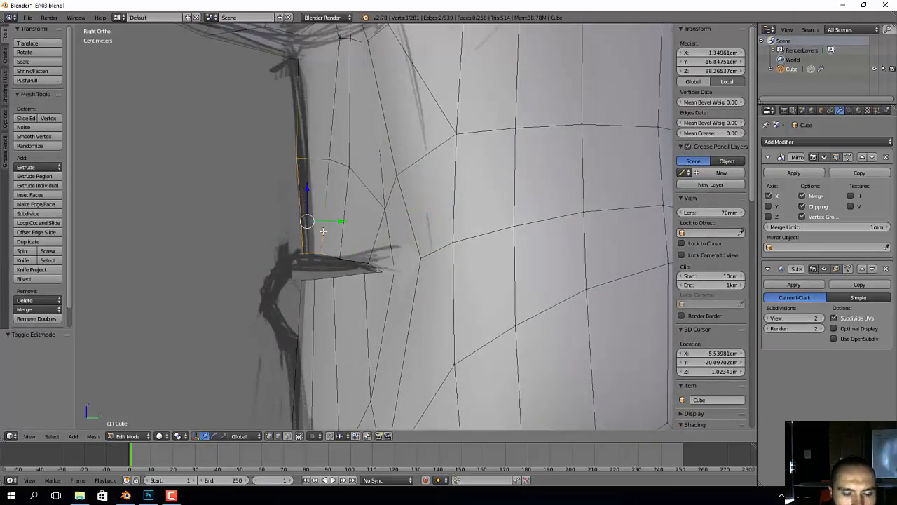
key("g")
left_click(321, 233)
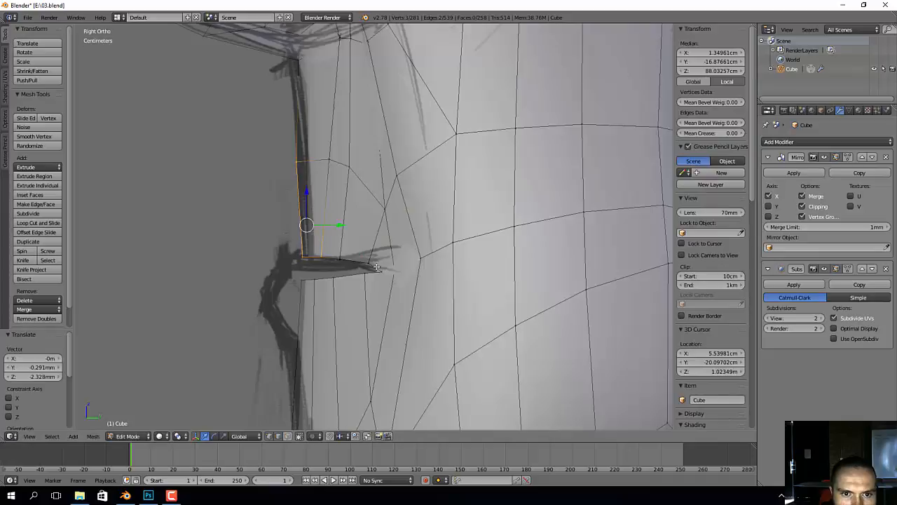
Step: Shift the lower lip edge vertex near the mouth corner back about 2.3 mm and its inner neighbour about 2.9 mm
right_click(373, 274)
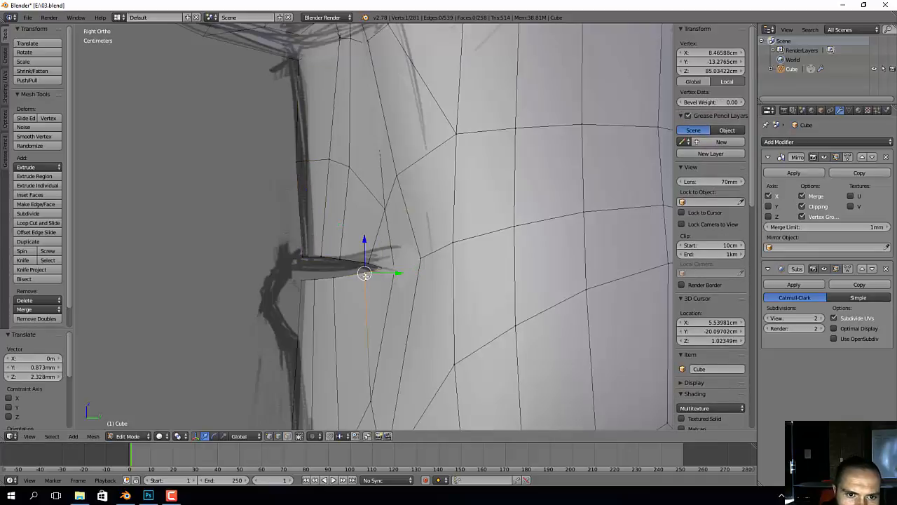
left_click_drag(365, 274, 368, 274)
key("g")
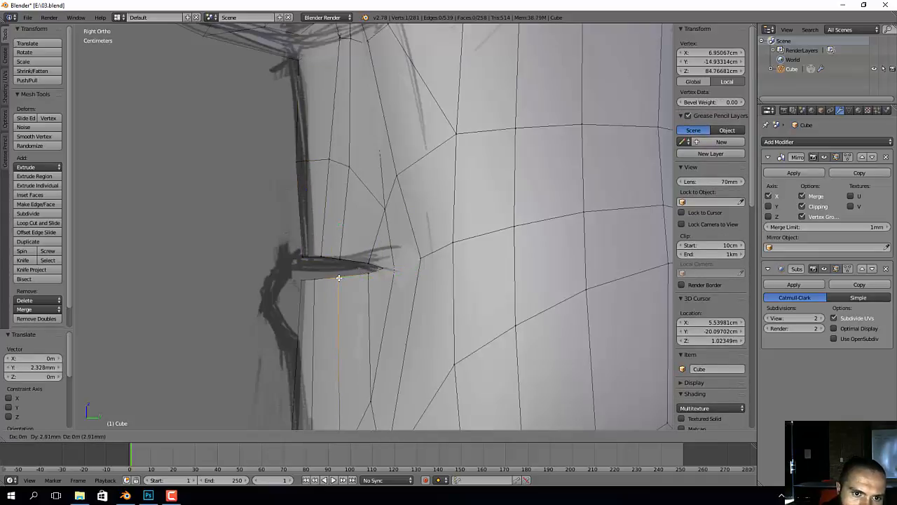
left_click(338, 278)
Step: Raise the four-vertex lower lip edge about 10.8 mm along Z and flatten it by scaling along Z
right_click(347, 273, "ctrl")
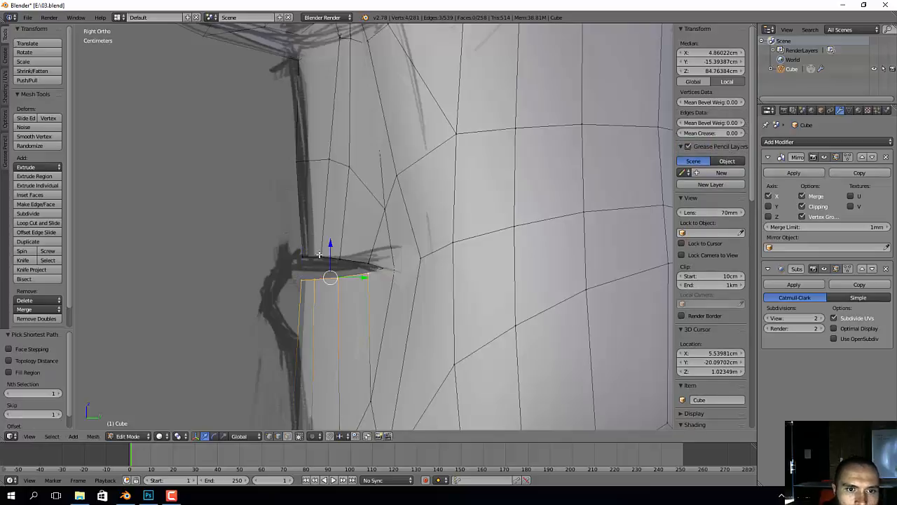
key("g")
left_click(332, 232)
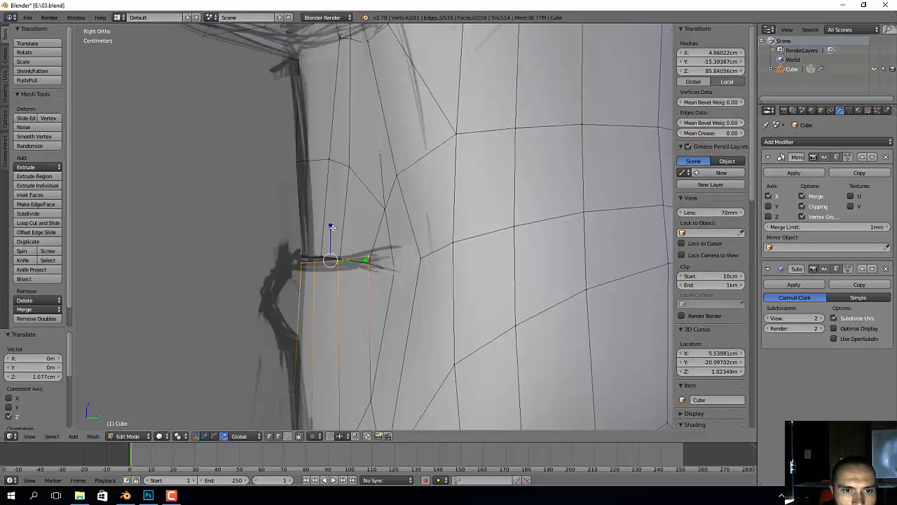
key("s")
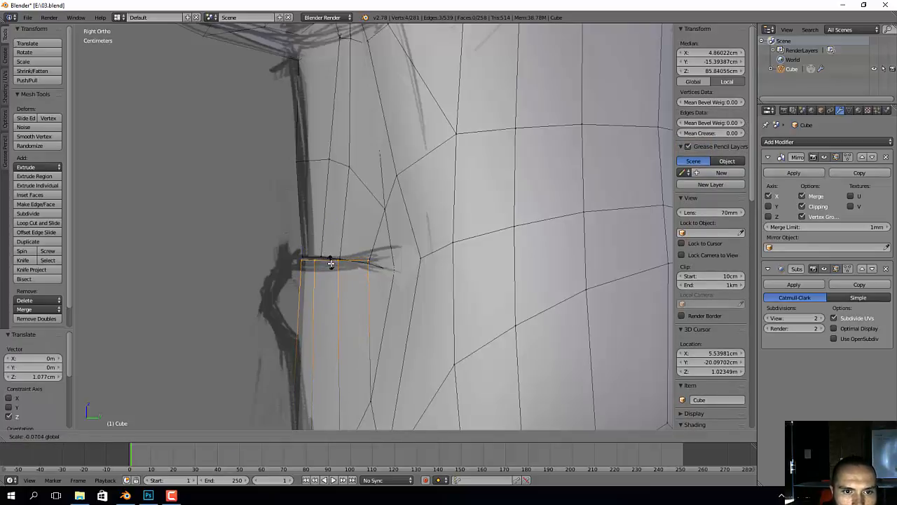
left_click(330, 264)
Step: Lower the flattened lower lip edge about 3.8 mm along Z, then nudge it up about 0.3 mm
key("g")
key("z")
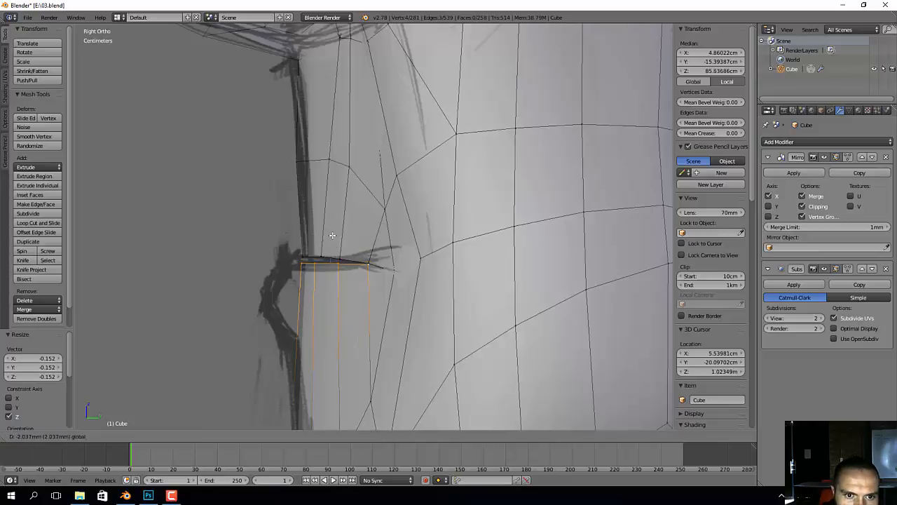
left_click(332, 236)
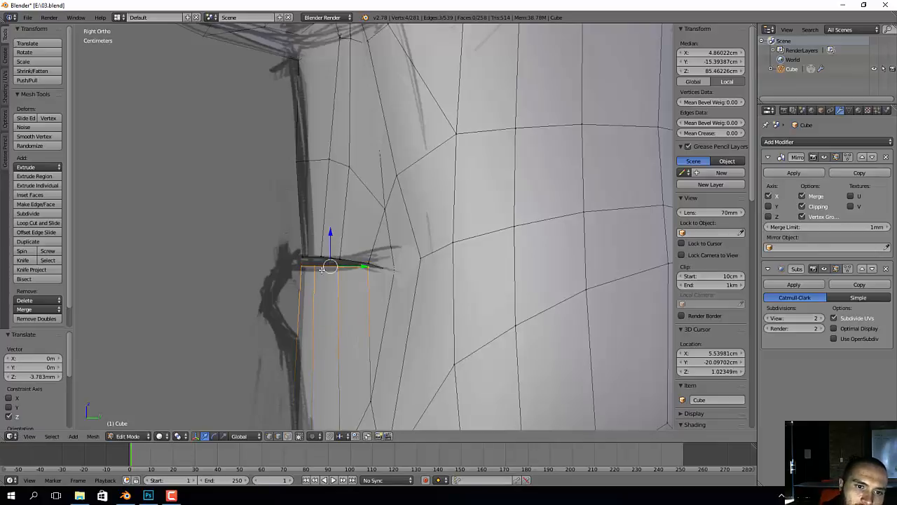
key("g")
key("z")
left_click(330, 250)
Step: Raise the three lower lip edge vertices nearest the midline about 0.6 mm along Z
right_click(287, 264)
left_click_drag(286, 264, 341, 272, "ctrl")
key("g")
key("z")
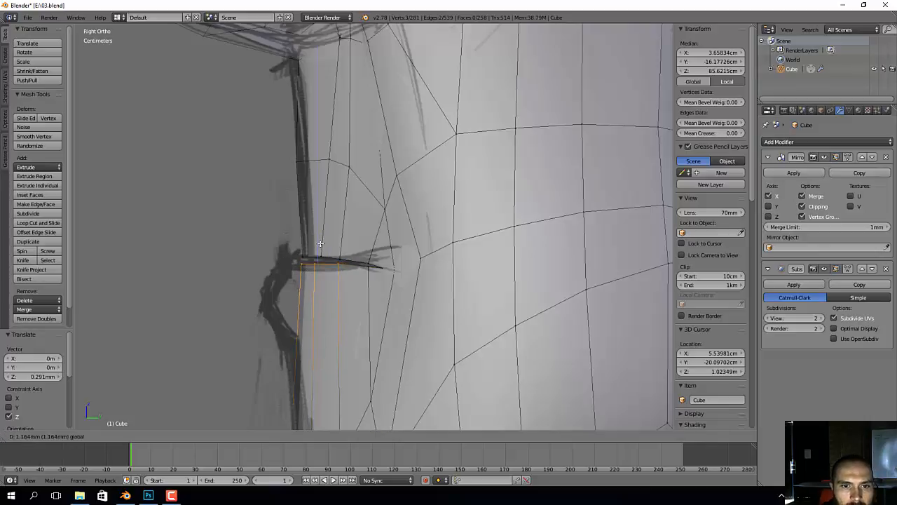
left_click(335, 263)
Step: Add two edge loops around the mouth opening, sliding them to outline the upper and lower lips
key("ctrl+r")
left_click(337, 262)
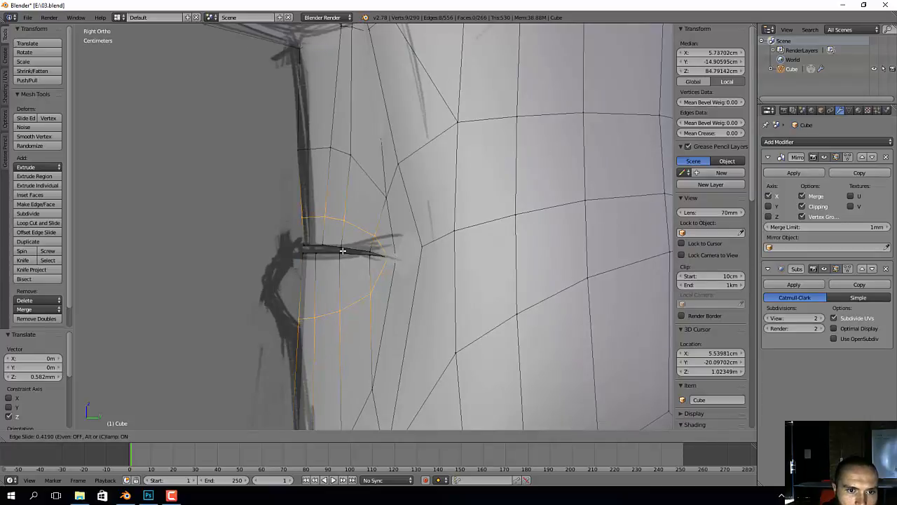
left_click(343, 255)
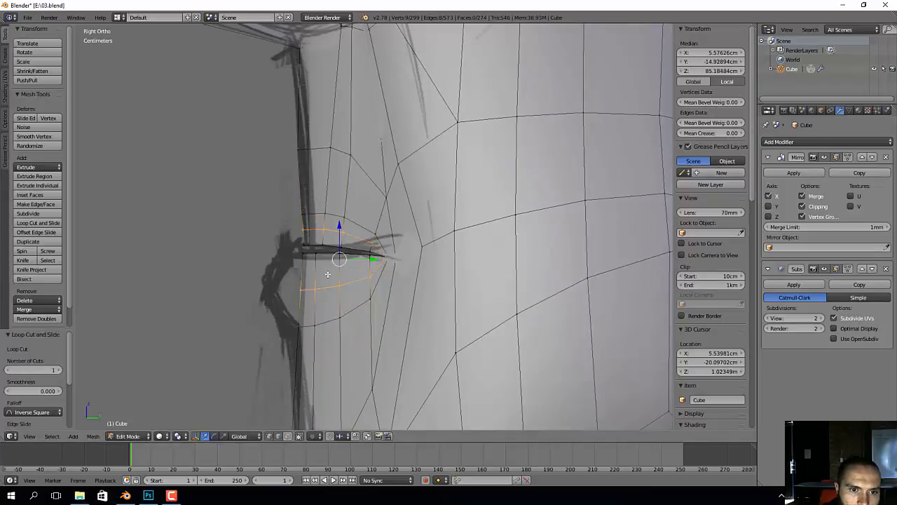
Step: Pull the lower lip's three inner loop vertices forward about 22 mm to the sketched profile, and the next outer vertex about 8 mm
left_click(290, 287, "ctrl")
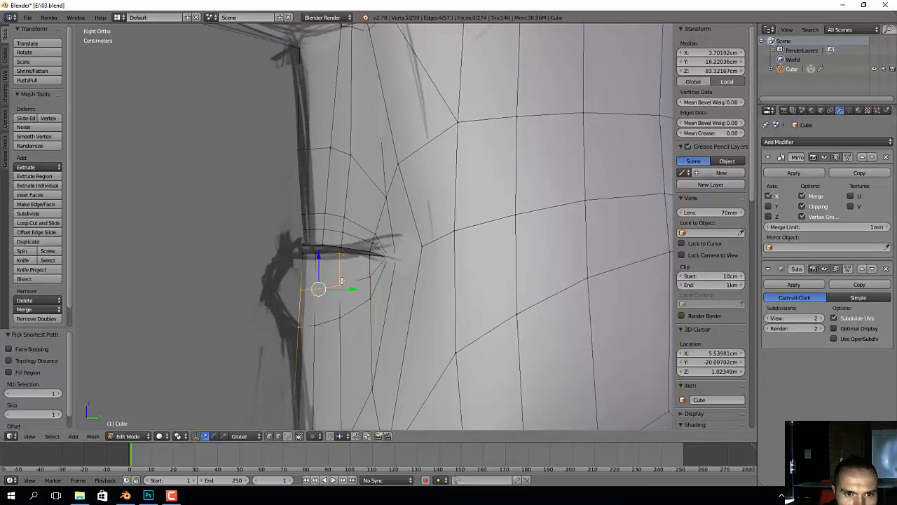
right_click(342, 282)
right_click(293, 287, "ctrl")
key("g")
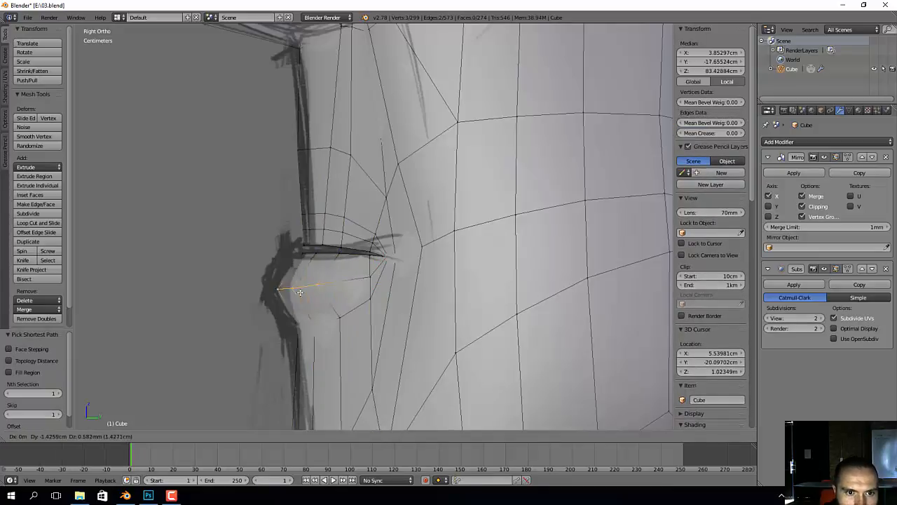
left_click(292, 294)
right_click(366, 274)
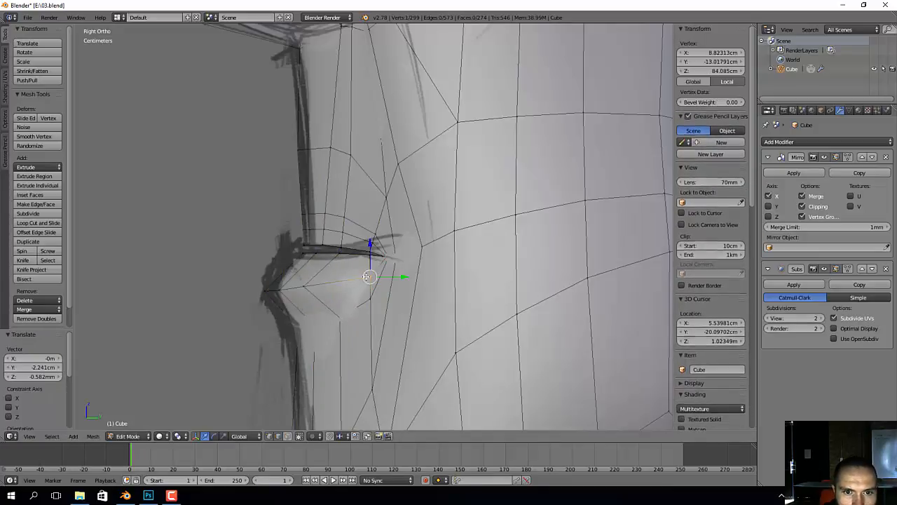
key("g")
left_click(350, 275)
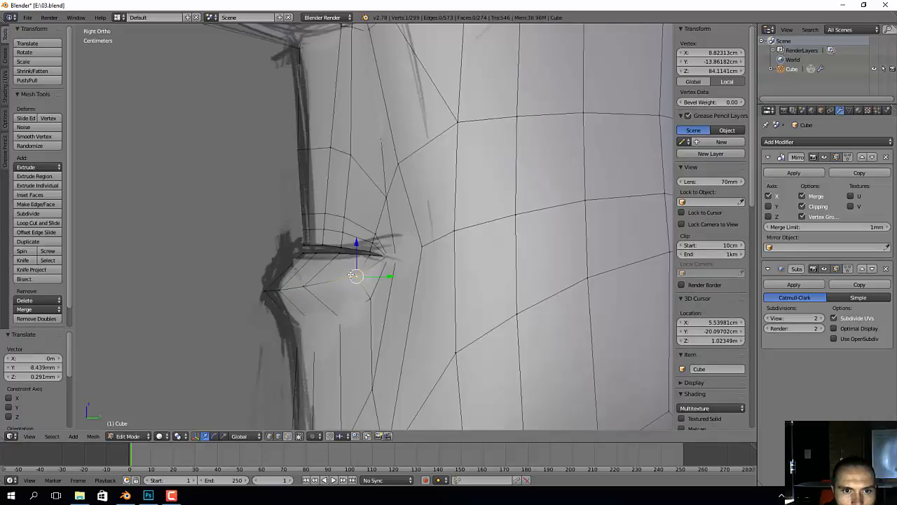
Step: Move the four-vertex upper lip path forward about 2.3 mm, then its three inner vertices about 3.5 mm forward and 4.9 mm down
right_click(369, 242, "ctrl")
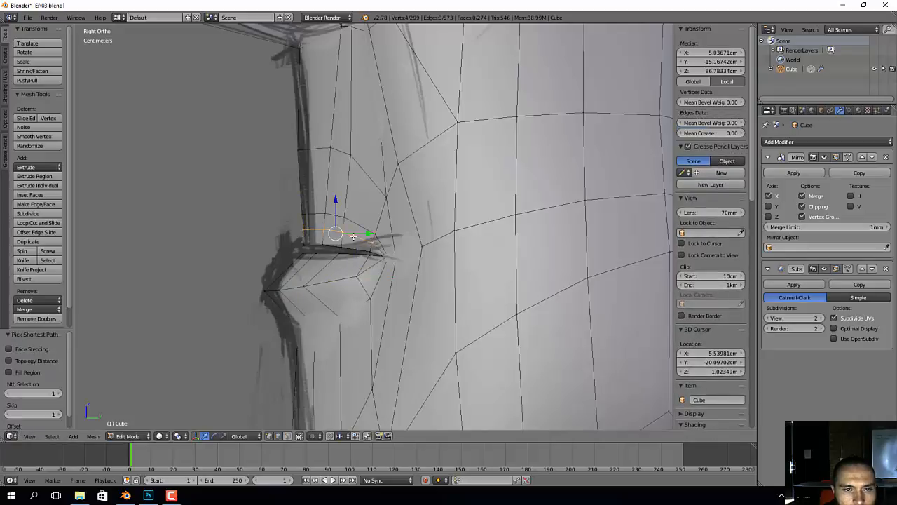
key("g")
left_click(348, 236)
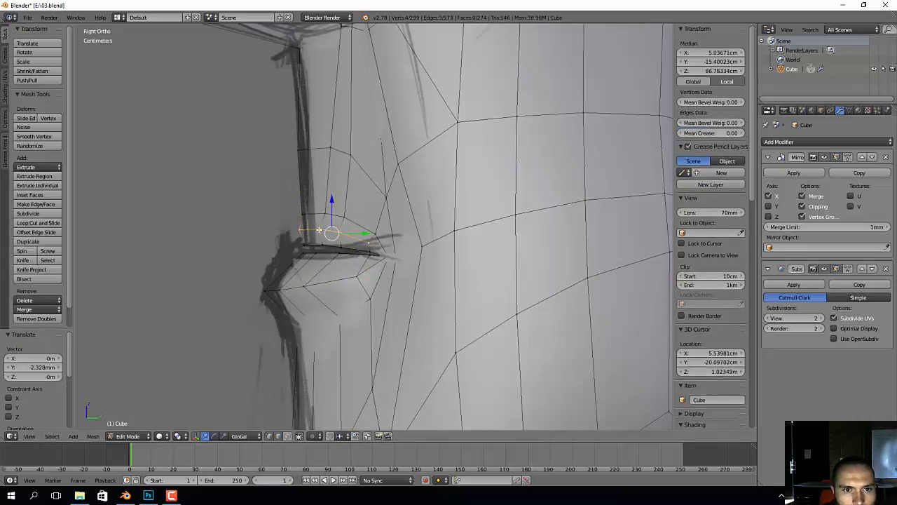
right_click(324, 229)
right_click(339, 232, "ctrl")
key("g")
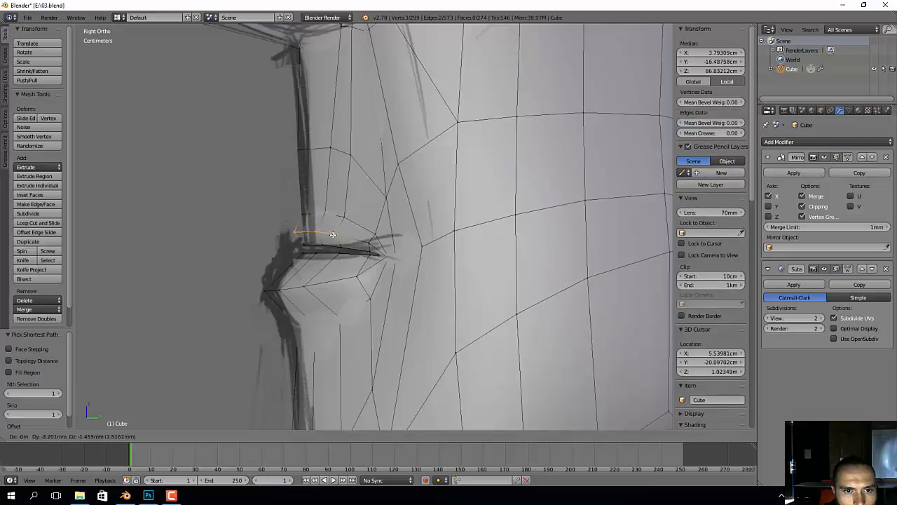
left_click(333, 241)
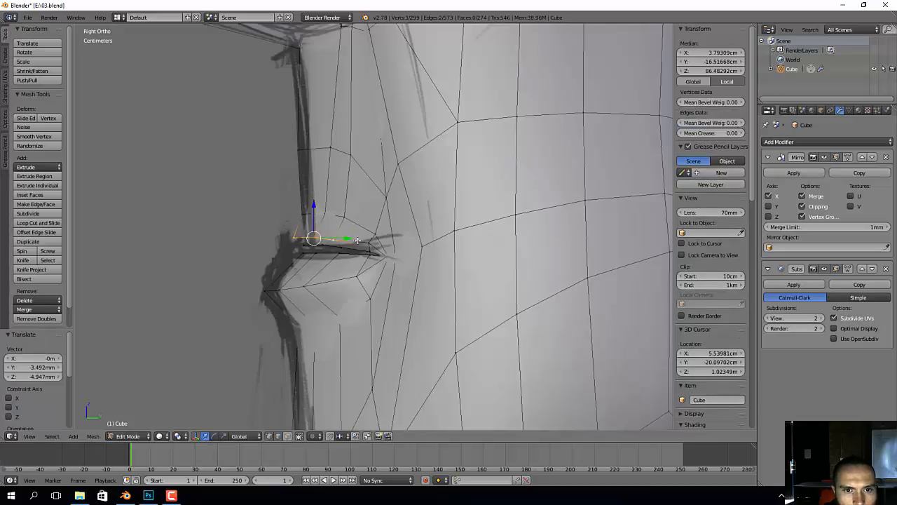
Step: Lower the upper lip loop vertex beside the mouth corner about 2 mm along Z
right_click(372, 245)
key("g")
left_click(371, 246)
Step: In the front view, reshape the mouth corner toward the sketch in Sculpt Mode using the Grab brush at 159 px radius
middle_click_drag(316, 274, 305, 300)
scroll(393, 272, "down", 4)
scroll(359, 330, "up", 5)
middle_click_drag(375, 293, 421, 303)
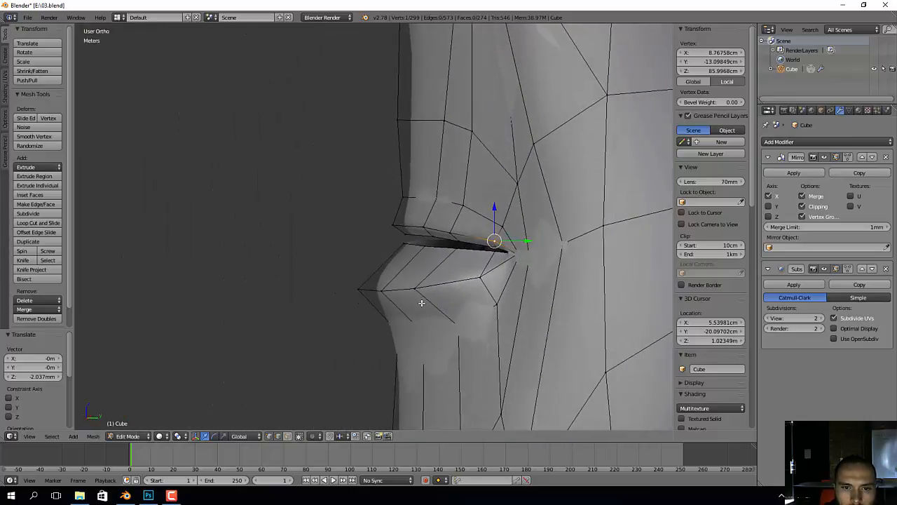
key("KP_1")
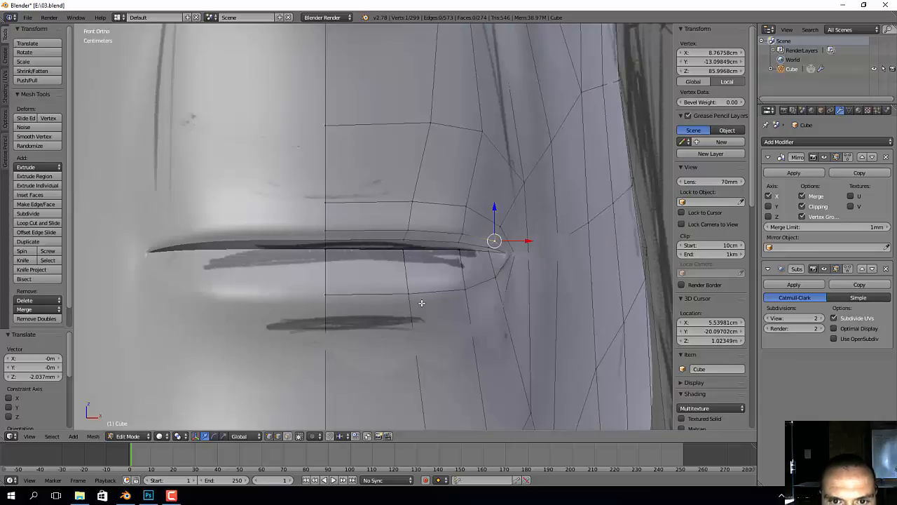
key("Tab")
key("f")
left_click(519, 249)
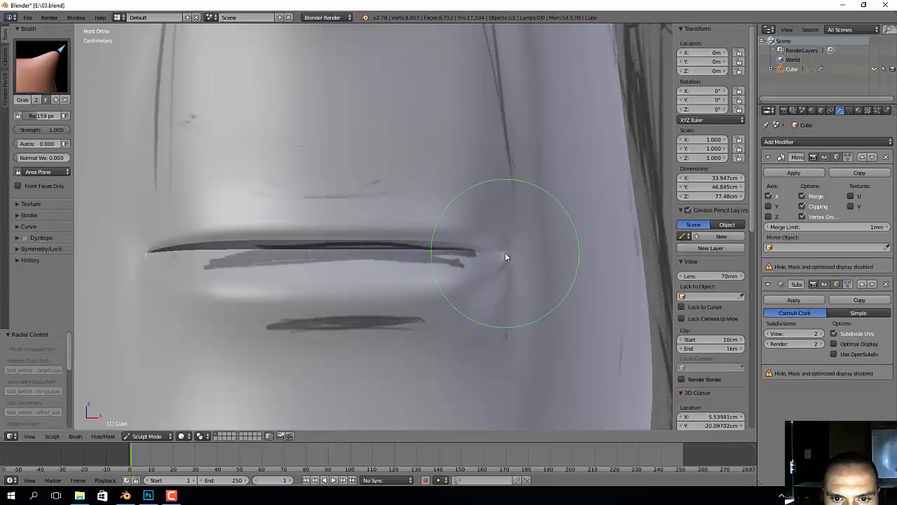
mouse_move(505, 253)
left_mouse_down()
mouse_move(505, 261)
mouse_move(465, 242)
left_mouse_up()
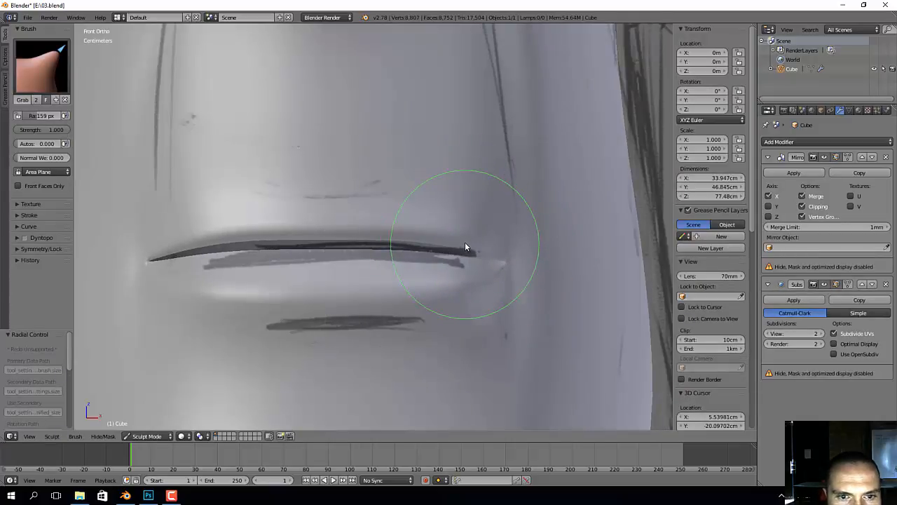
Step: In Edit Mode, add a centred edge loop between the mouth opening and the protruding lip loop
mouse_move(465, 242)
middle_mouse_down()
mouse_move(538, 289)
mouse_move(453, 292)
mouse_move(467, 279)
mouse_move(543, 274)
mouse_move(469, 275)
mouse_move(417, 262)
mouse_move(372, 230)
mouse_move(341, 255)
middle_mouse_up()
key("Tab")
key("ctrl+r")
double_click(370, 267)
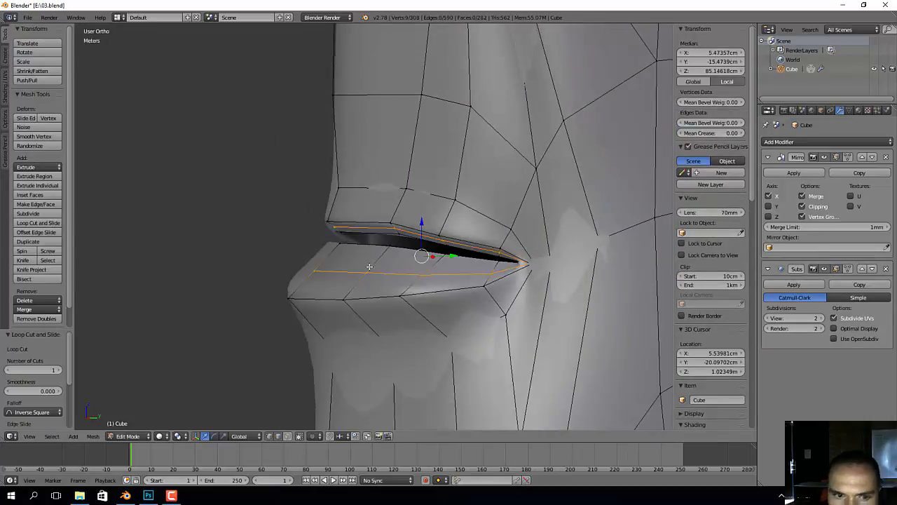
Step: Move the new loop's three inner lower lip vertices about 2.3 mm forward and 4.4 mm up to round the lip
key("KP_3")
scroll(373, 273, "up", 3)
right_click(331, 272, "alt")
right_click(437, 274)
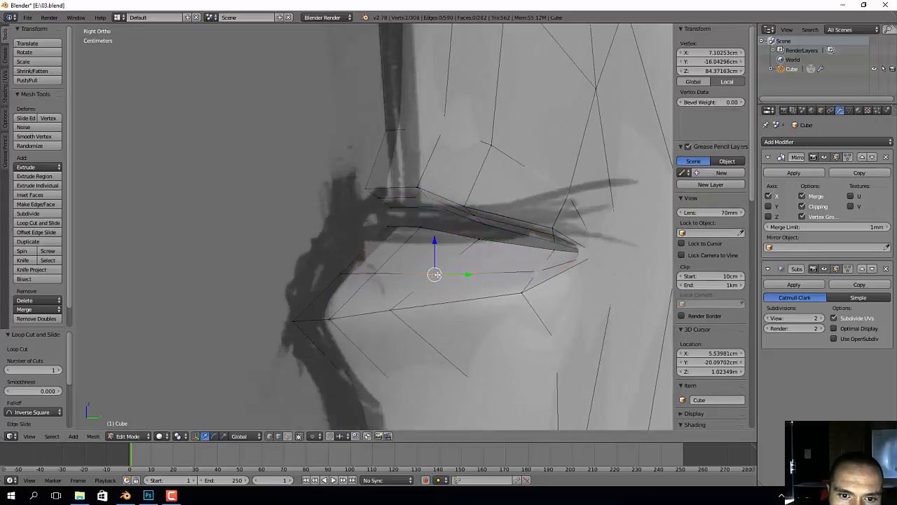
right_click(341, 272, "ctrl")
key("g")
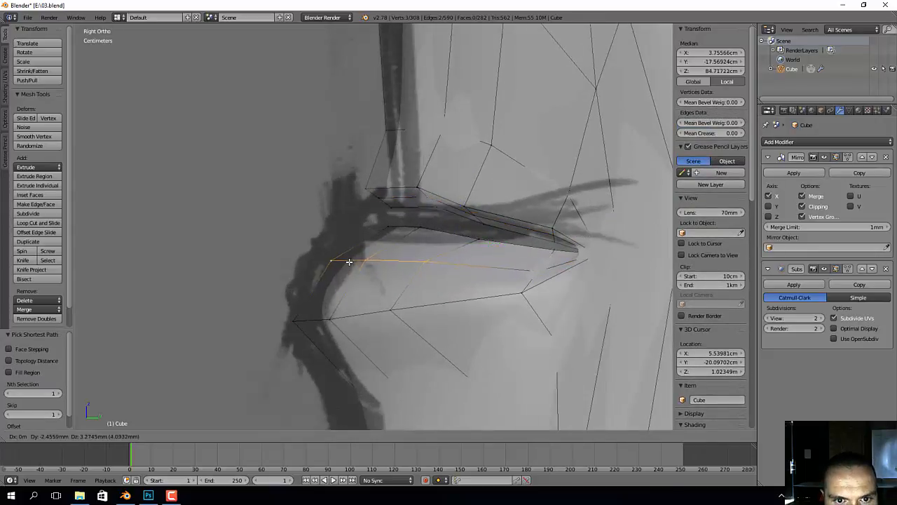
left_click(350, 258)
Step: Add an edge loop around the outside of the lips, slid close against the protruding lip border
key("ctrl+r")
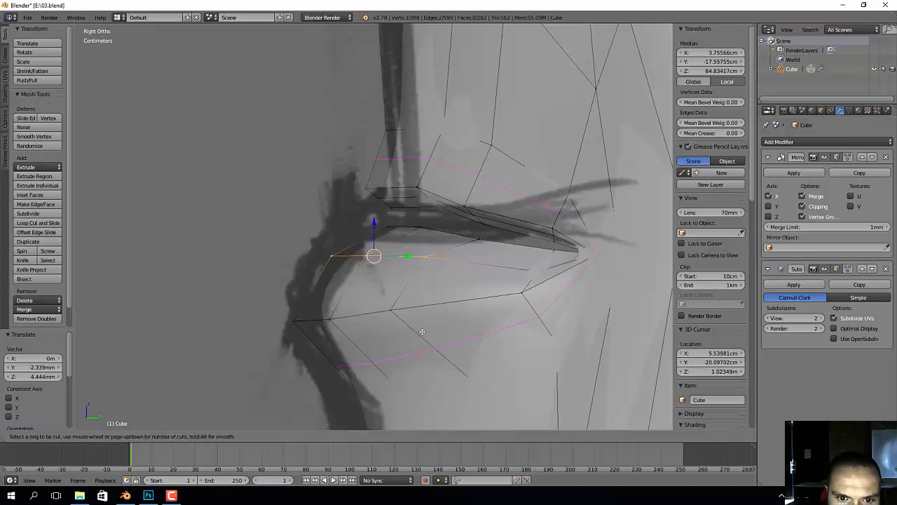
left_click(411, 308)
left_click(408, 282)
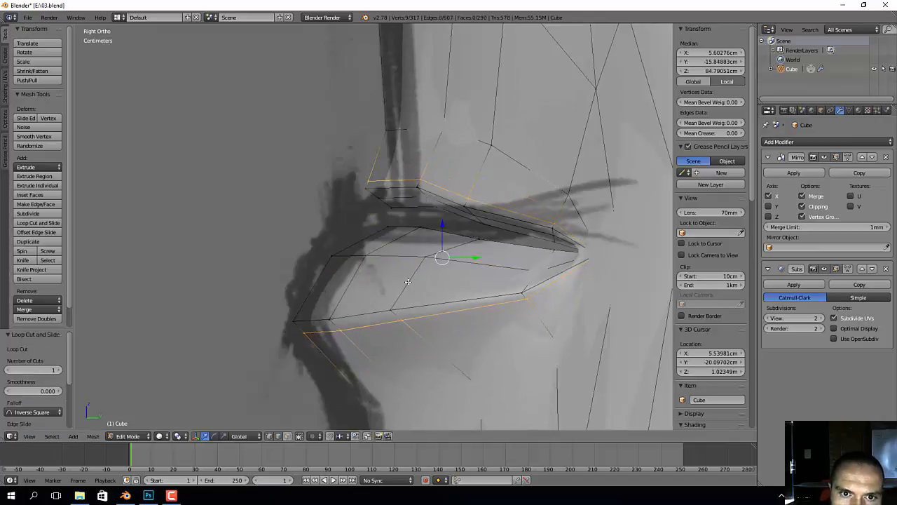
Step: Move the column of four upper lip vertices beside the mouth's centre about 0.4 mm forward and 1.4 mm down
right_click(396, 195)
right_click(553, 234, "ctrl")
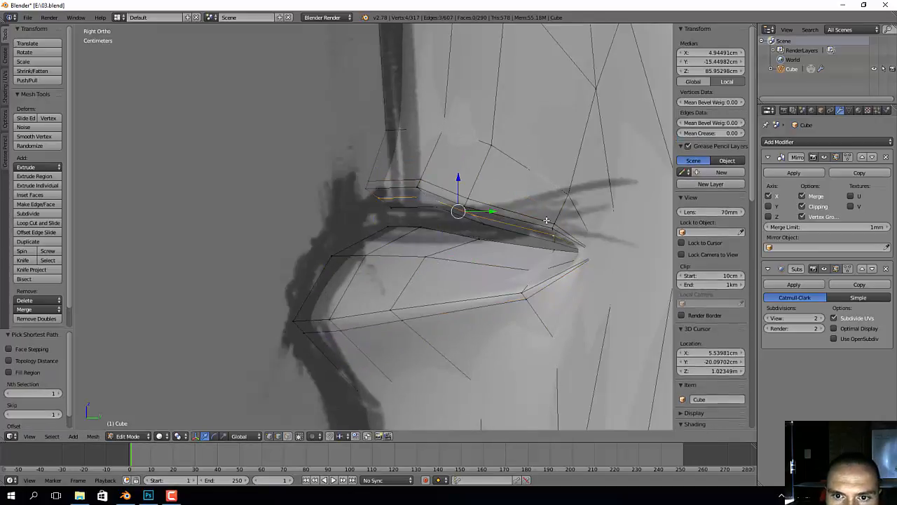
scroll(565, 207, "up", 2)
middle_click_drag(574, 189, 486, 215, "shift")
right_click(432, 239)
right_click(300, 214, "ctrl")
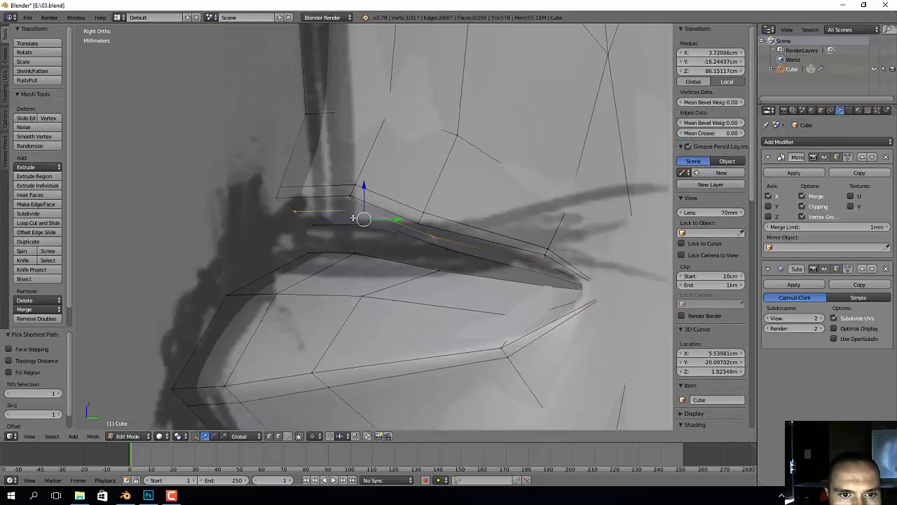
scroll(353, 214, "up", 1)
right_click(356, 181)
right_click(383, 239, "ctrl")
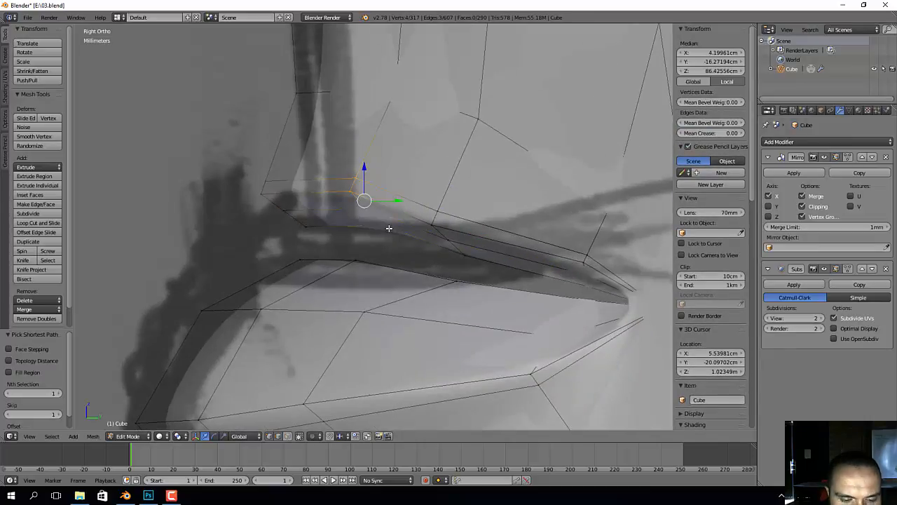
key("g")
left_click(384, 238)
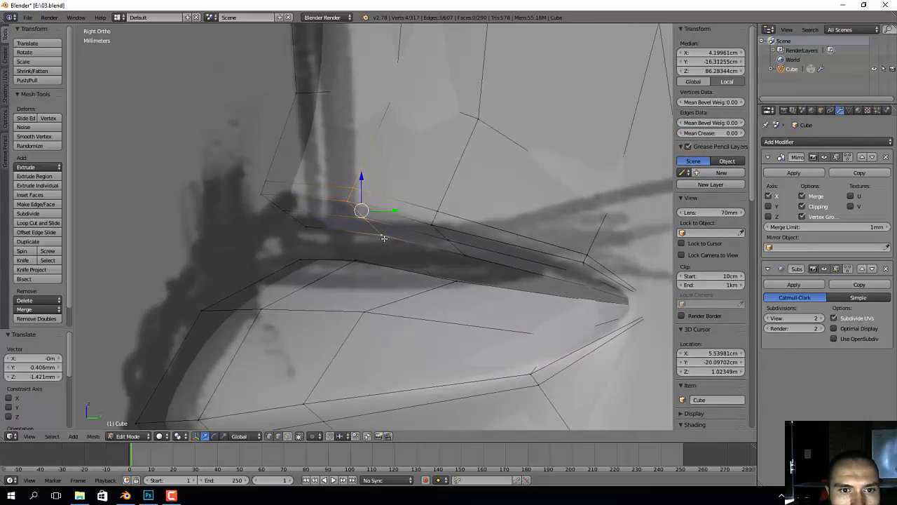
Step: Move the upper lip's inner row of three vertices about 0.8 mm forward and 0.9 mm down
right_click(283, 214)
right_click(446, 241, "ctrl")
key("g")
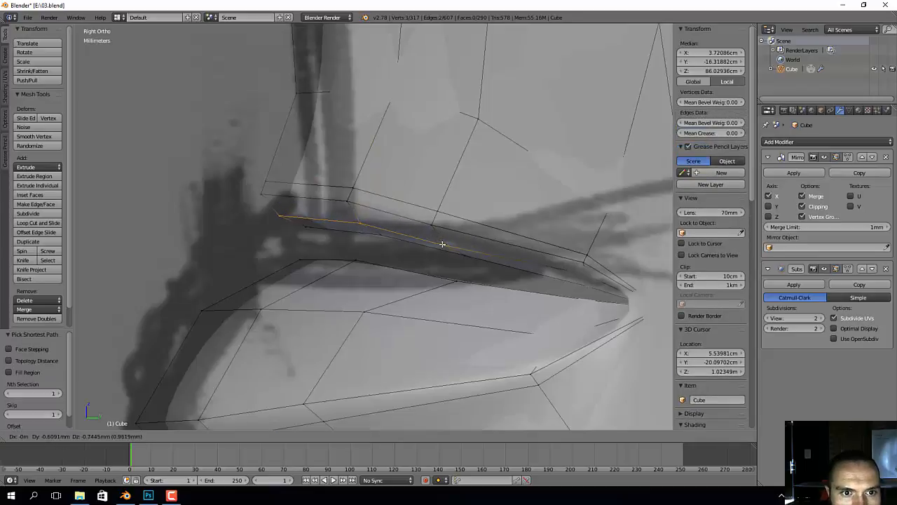
left_click(441, 245)
Step: Examine the smoothed lips in Object Mode from a three-quarter angle, close to the mouth
scroll(441, 245, "down", 4)
key("Tab")
middle_click_drag(308, 247, 467, 259)
scroll(467, 259, "down", 2)
middle_click_drag(550, 251, 441, 260, "shift")
scroll(442, 261, "down", 2)
middle_click_drag(471, 286, 487, 322)
scroll(487, 323, "up", 3)
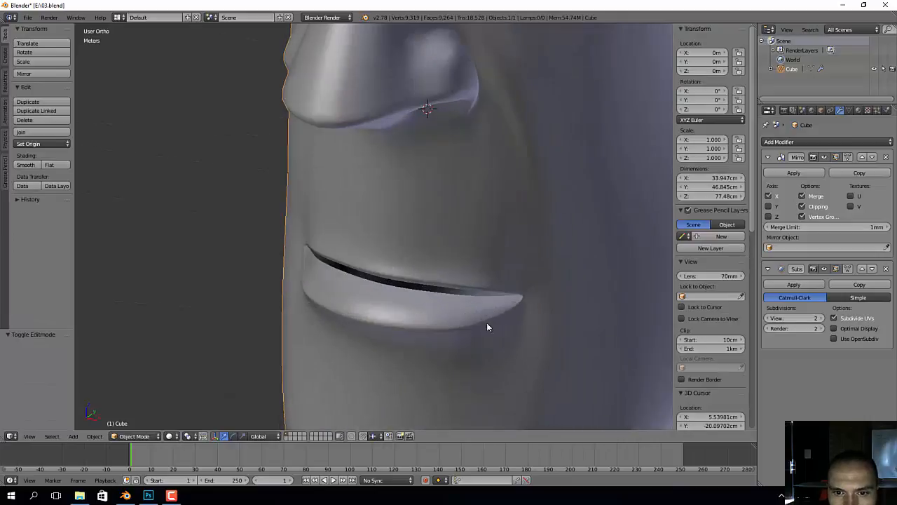
Step: In Edit Mode, vertex-slide the clustered mouth corner vertices to space them apart, using factors 0.423 and 0.621 for the first two
key("Tab")
scroll(545, 322, "up", 6)
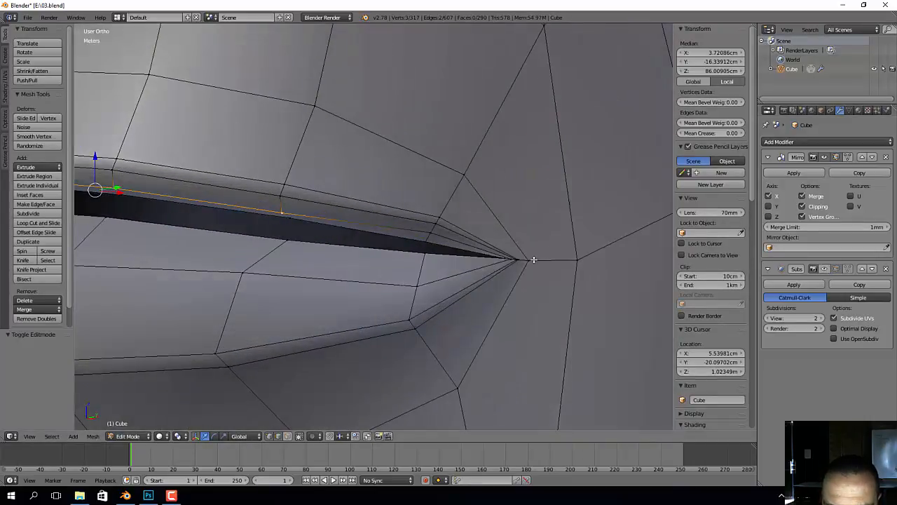
right_click(532, 260)
key("shift+v")
left_click(517, 260)
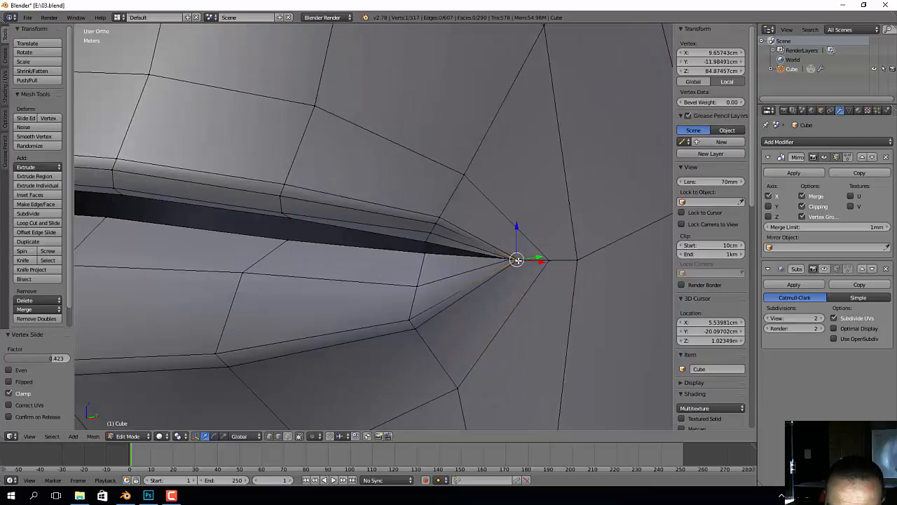
key("a")
right_click(517, 260)
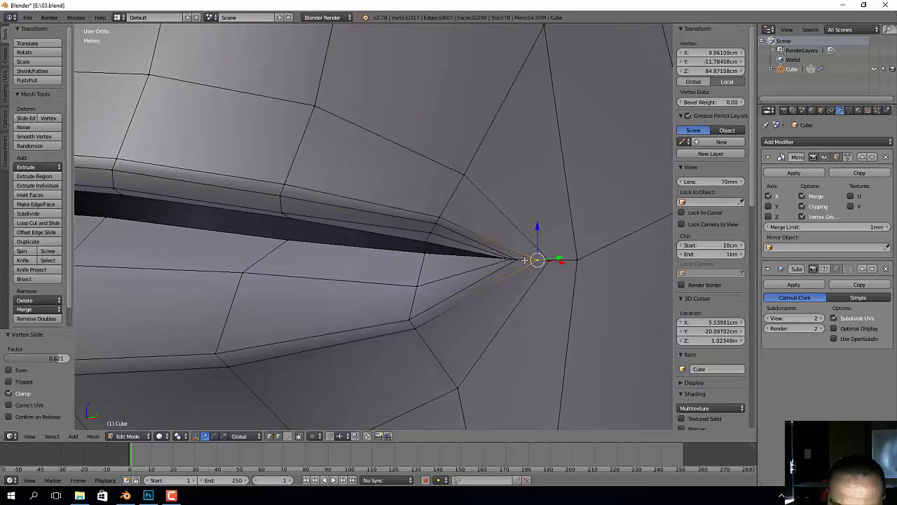
key("shift+v")
left_click(525, 260)
Step: Raise the inner lower lip vertex next to the mouth corner about 2.8 mm
scroll(525, 260, "down", 3)
mouse_move(526, 260)
middle_mouse_down()
mouse_move(558, 245)
mouse_move(538, 254)
middle_mouse_up()
middle_click_drag(475, 274, 417, 253)
key("g")
left_click(492, 263)
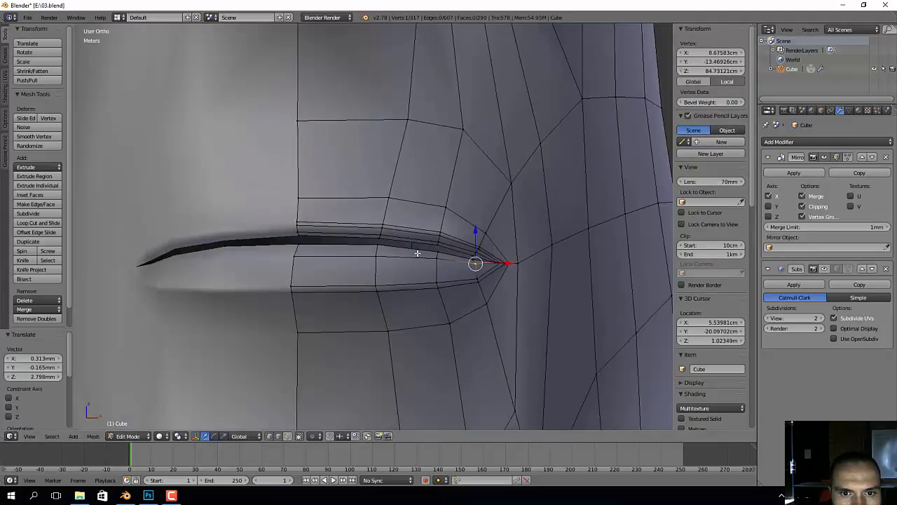
Step: Refine the mouth corner in Sculpt Mode with the Grab brush at 159 px, re-enabling the Subdivision Surface viewport display
key("Tab")
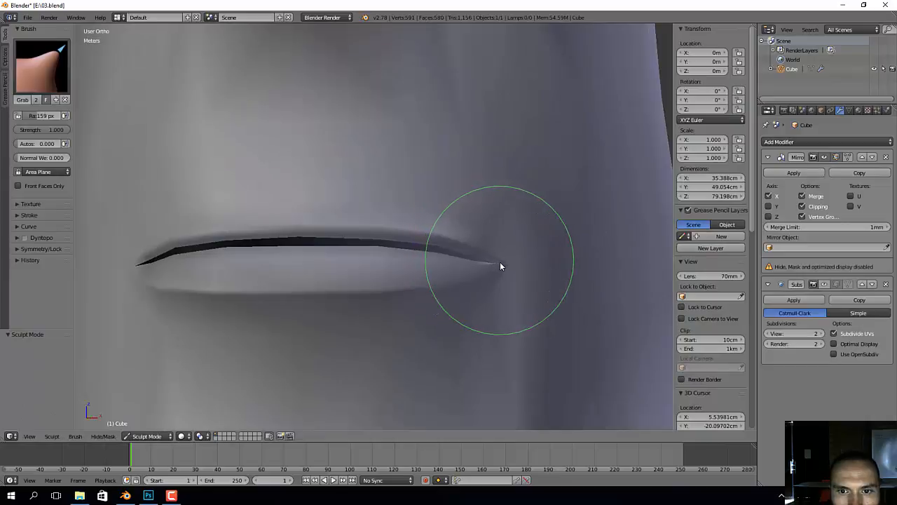
left_click_drag(500, 271, 453, 234)
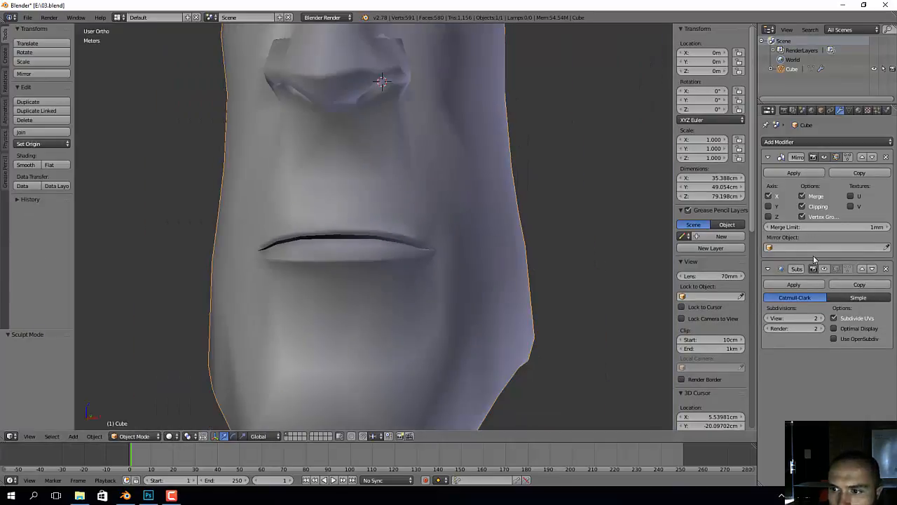
left_click(825, 269)
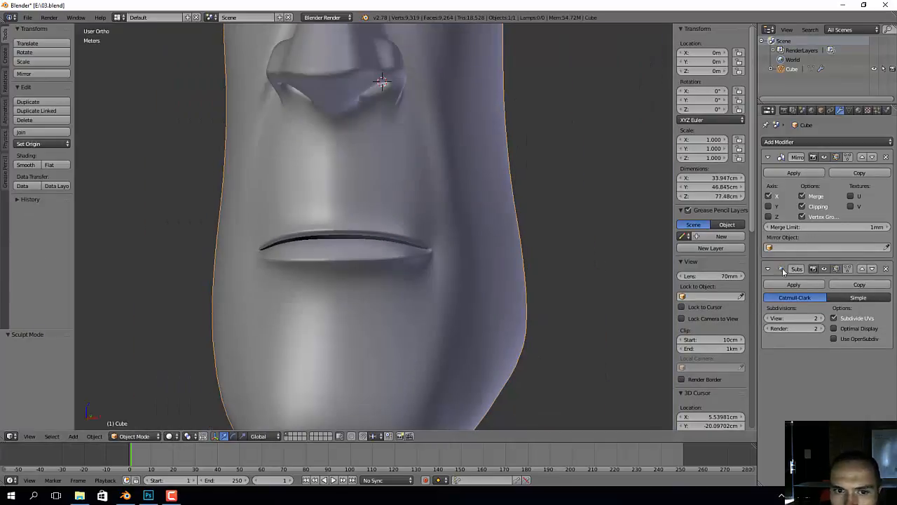
middle_click_drag(494, 263, 400, 274)
scroll(300, 284, "up", 4)
scroll(316, 274, "up", 1)
middle_click_drag(315, 275, 361, 315, "shift")
key("Tab")
scroll(408, 297, "up", 3)
left_click_drag(404, 275, 392, 288)
Step: Examine the smoothed mouth and lower face from below, from the front and from a three-quarter angle
scroll(398, 281, "down", 5)
scroll(405, 287, "up", 2)
middle_click_drag(410, 288, 444, 239)
scroll(445, 244, "down", 6)
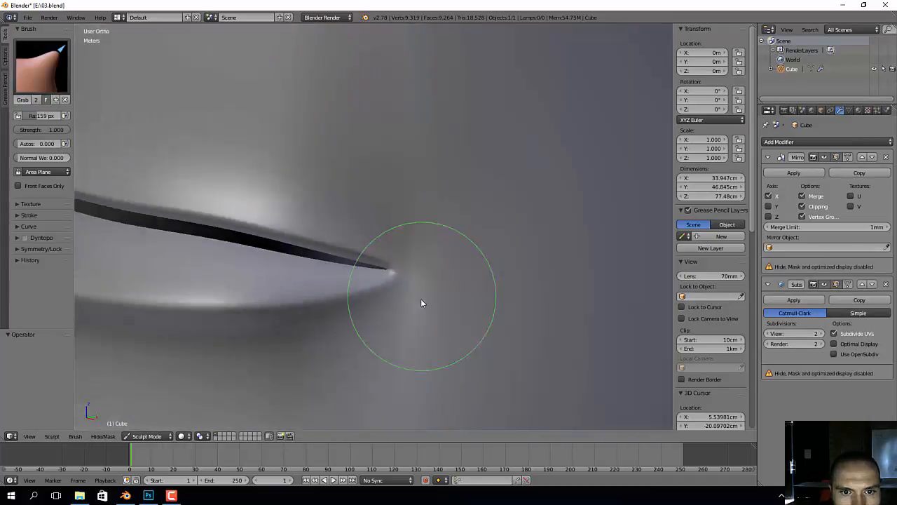
middle_click_drag(400, 280, 327, 322)
scroll(417, 276, "up", 2)
middle_click_drag(415, 296, 394, 153)
middle_click_drag(335, 281, 409, 302)
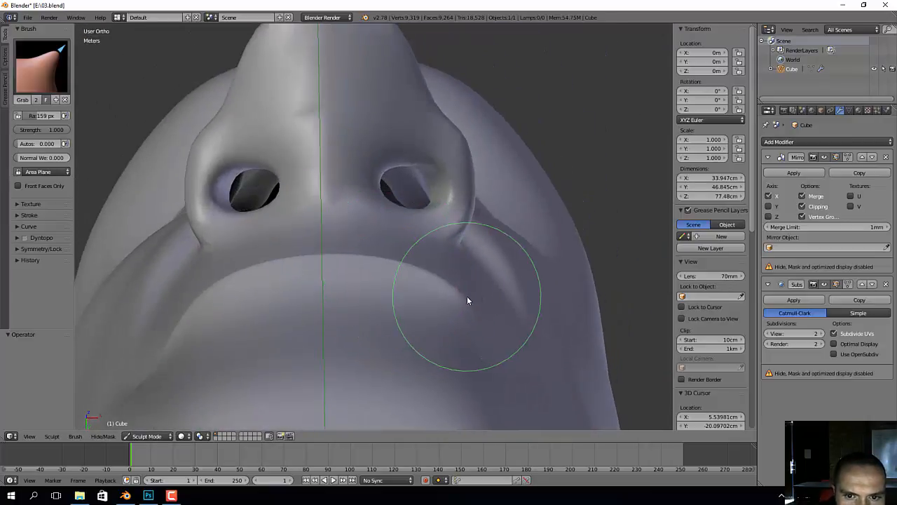
mouse_move(463, 308)
middle_mouse_down()
mouse_move(458, 350)
mouse_move(394, 342)
mouse_move(484, 280)
mouse_move(577, 274)
mouse_move(451, 259)
mouse_move(503, 263)
mouse_move(449, 238)
middle_mouse_up()
scroll(449, 238, "down", 7)
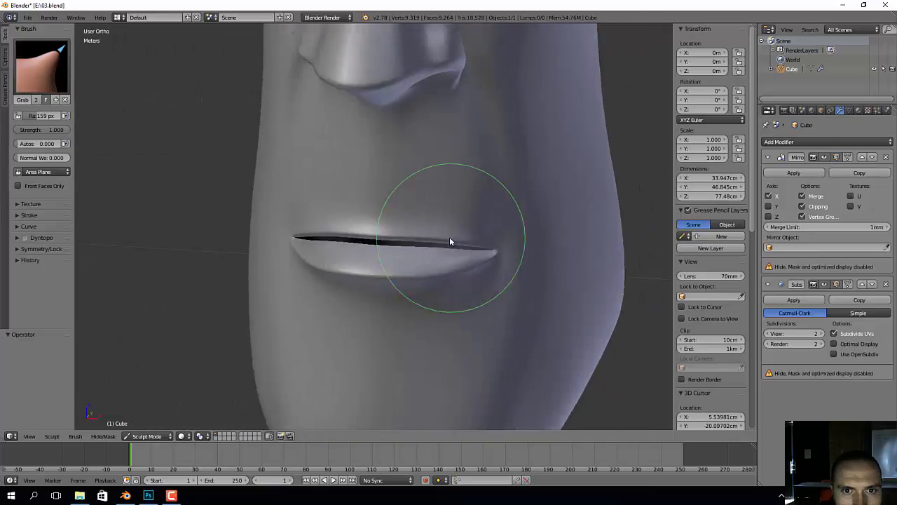
middle_click_drag(497, 170, 589, 242, "shift")
Step: In the side view, add an edge loop across the chin and lower jaw, slid toward the loop above it
key("KP_3")
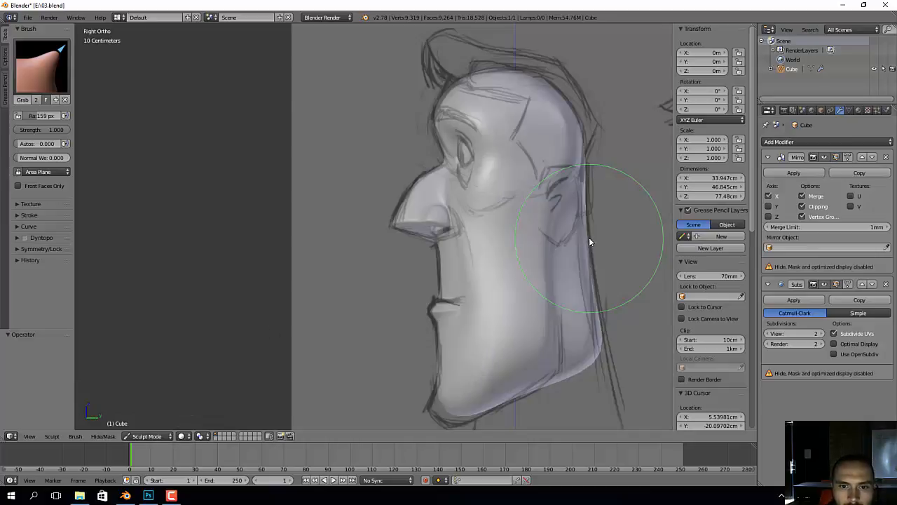
scroll(455, 230, "up", 2)
scroll(434, 277, "up", 4)
key("Tab")
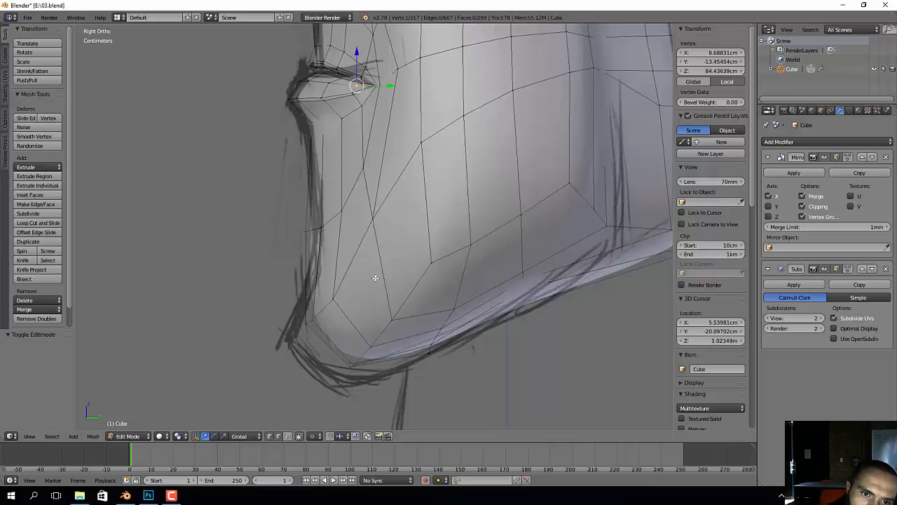
key("ctrl+r")
left_click(376, 278)
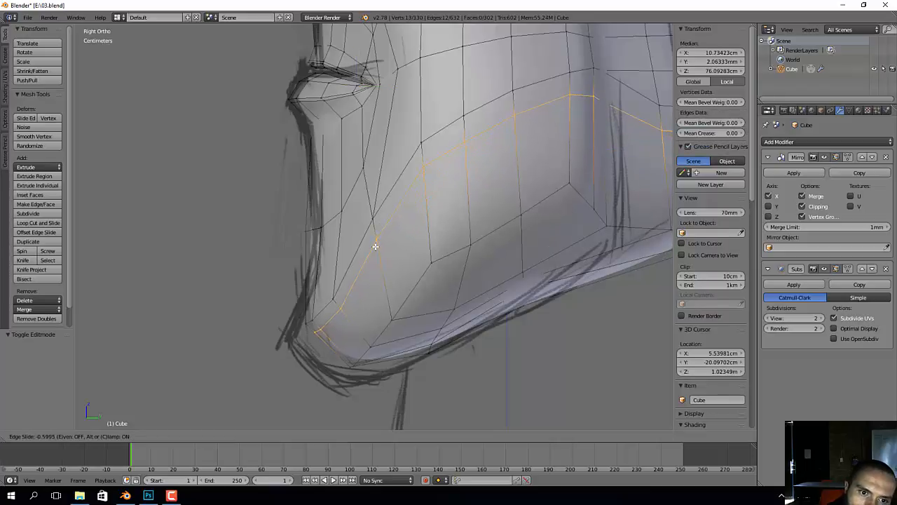
left_click(377, 243)
Step: Move the chin row just above the new loop about 3.6 cm up and 5 mm back
right_click(301, 320)
right_click(335, 295, "ctrl")
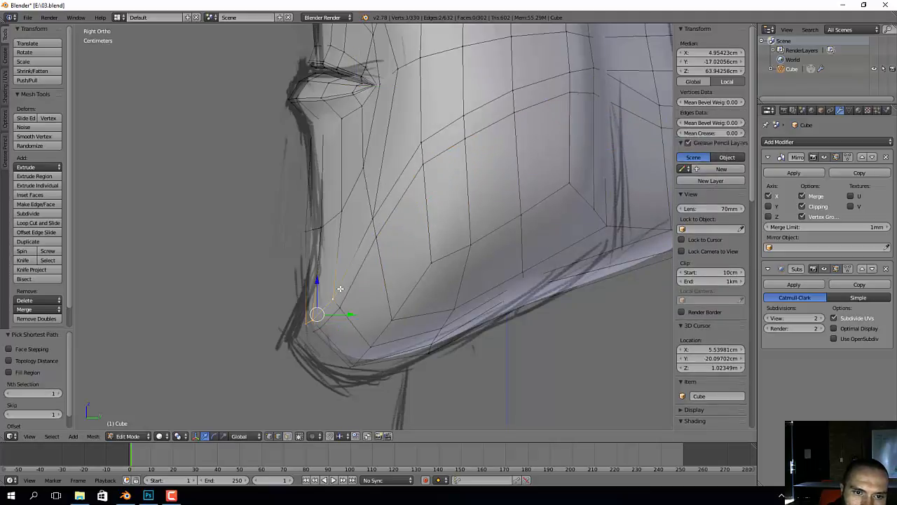
key("g")
left_click(336, 258)
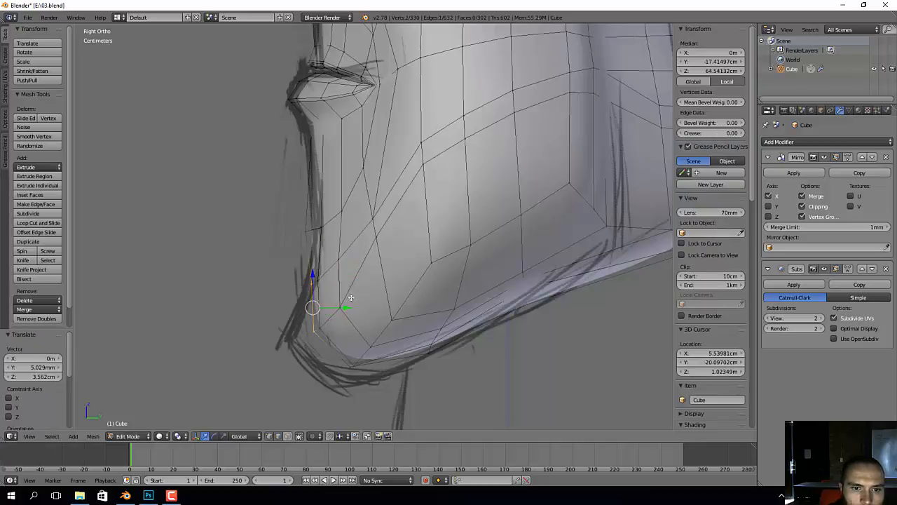
Step: Move the new loop's three front chin vertices about 2.9 cm forward and 8.8 mm down to the sketched chin tip
right_click(341, 307)
right_click(312, 328, "ctrl")
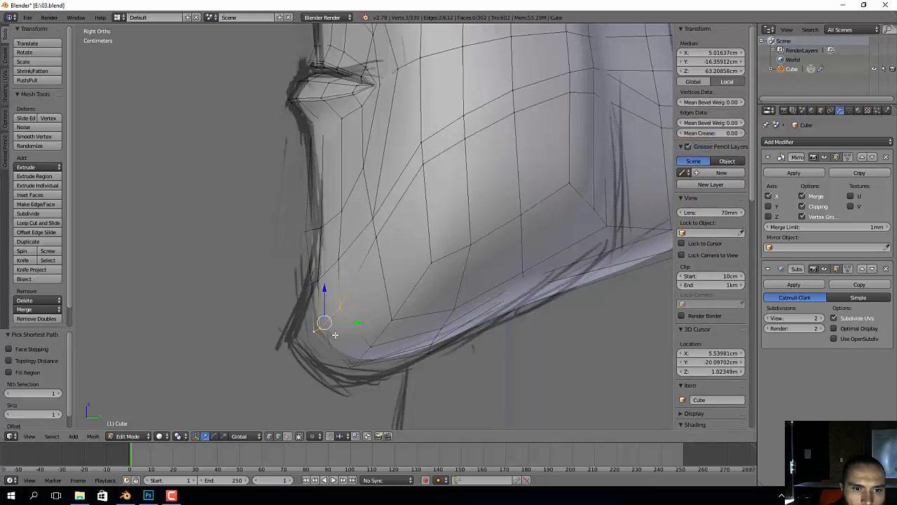
key("g")
left_click(287, 344)
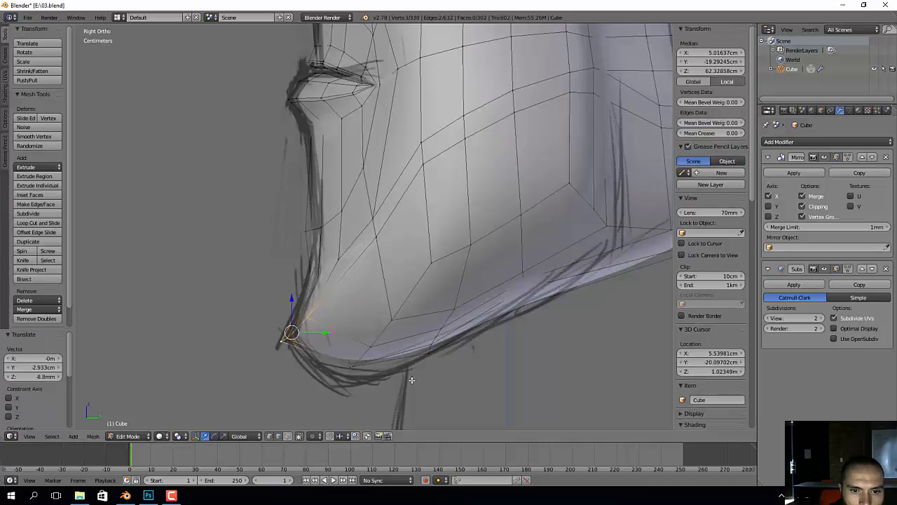
Step: Move the four vertices along the chin's underside about 4.6 mm back and 2.2 cm down to the sketch
right_click(354, 366)
right_click(391, 321, "ctrl")
key("g")
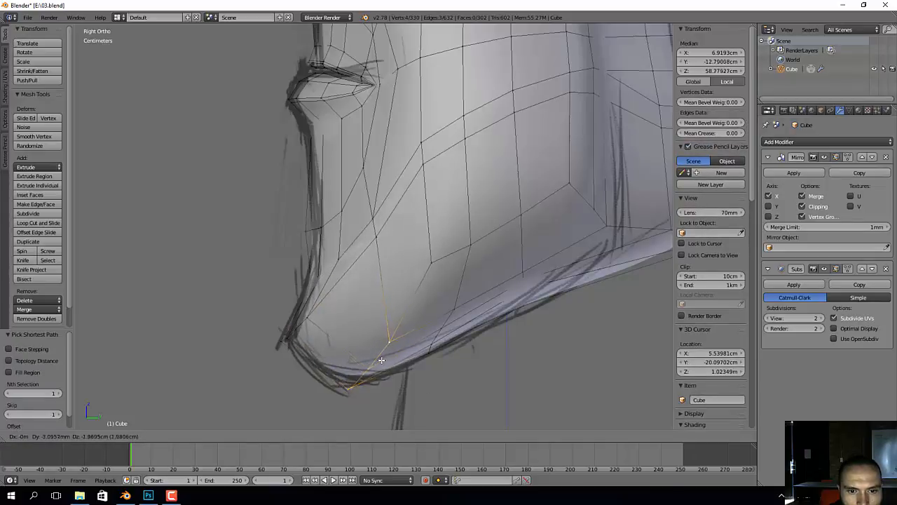
left_click(387, 365)
Step: Shift the jaw loop vertex behind the chin about 5.9 mm forward, and edge-slide the loop's rear run down by factor 0.279
right_click(374, 237)
key("g")
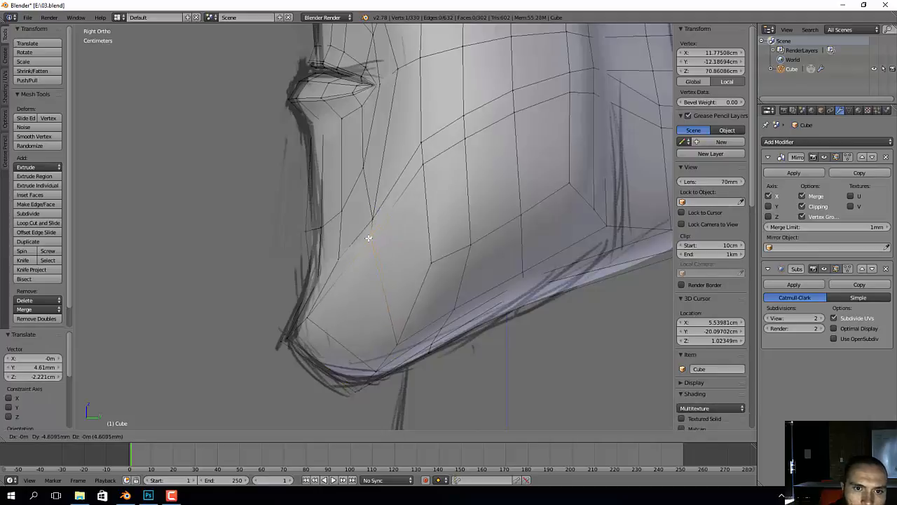
left_click(429, 253)
scroll(449, 256, "down", 2)
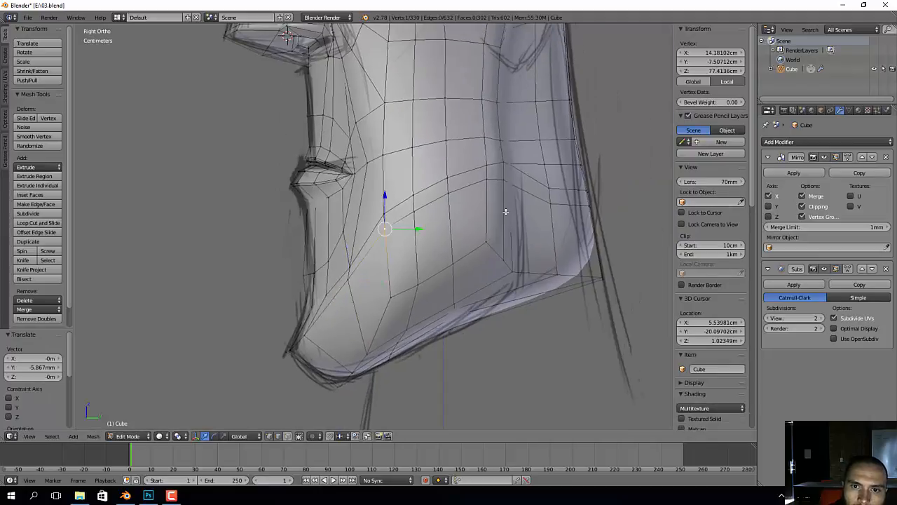
right_click(597, 206, "alt")
key("g")
key("g")
left_click(599, 221)
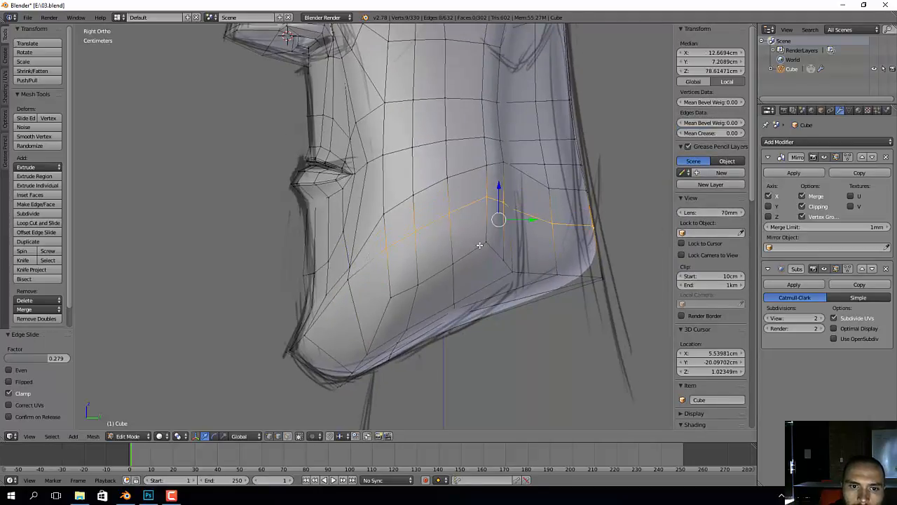
Step: Move the jaw loop vertex beside the chin about 8.3 mm outward, 1.5 mm back and 1.1 mm down
middle_click_drag(364, 262, 457, 283)
right_click(454, 285)
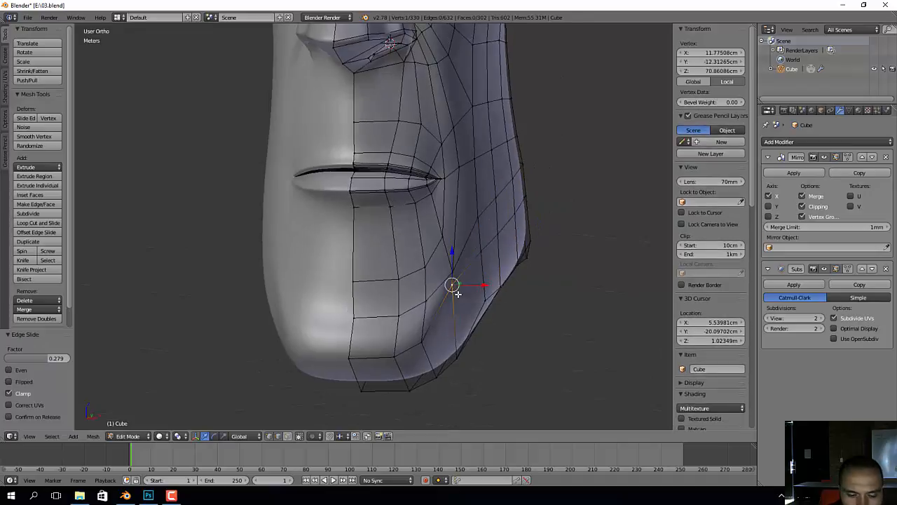
key("g")
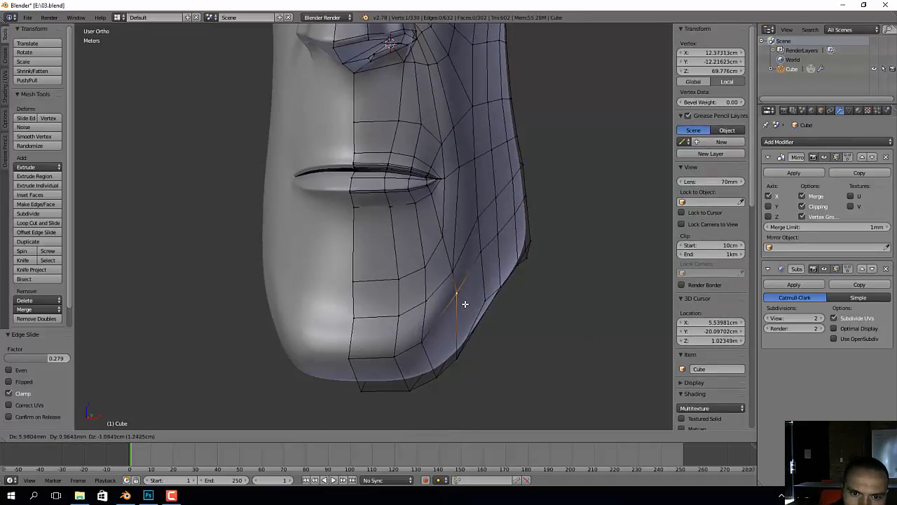
left_click(466, 303)
middle_click_drag(451, 320, 434, 332)
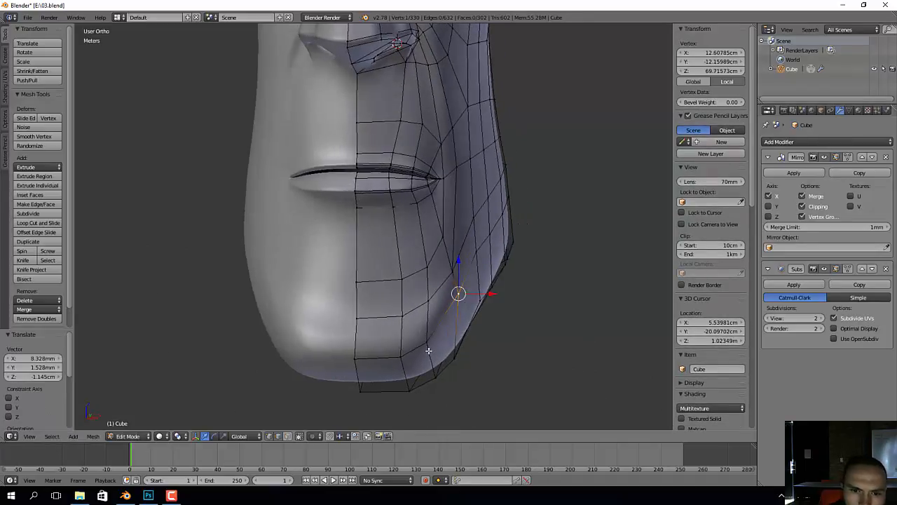
Step: In the front view, reshape the chin's lower side toward the sketch in Sculpt Mode using the Grab brush at 214 px radius
left_click(438, 377, "ctrl")
middle_click_drag(437, 377, 448, 367)
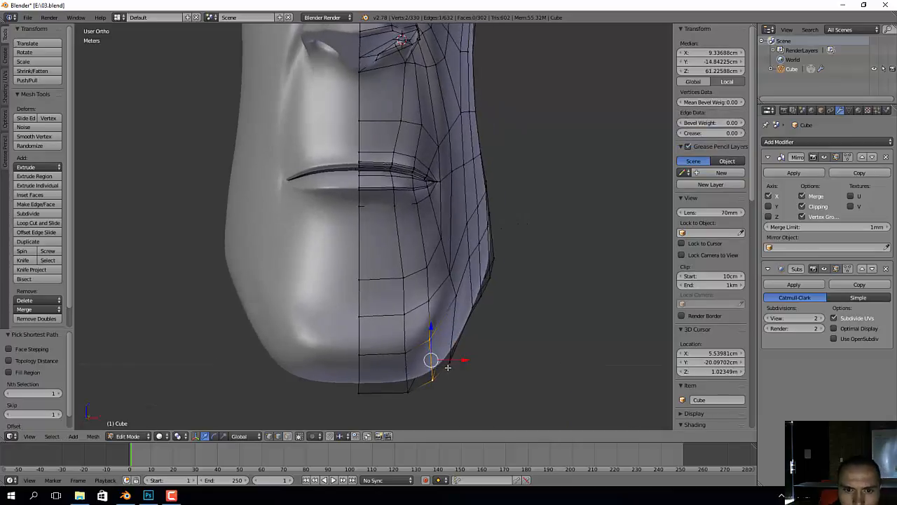
key("KP_1")
key("Tab")
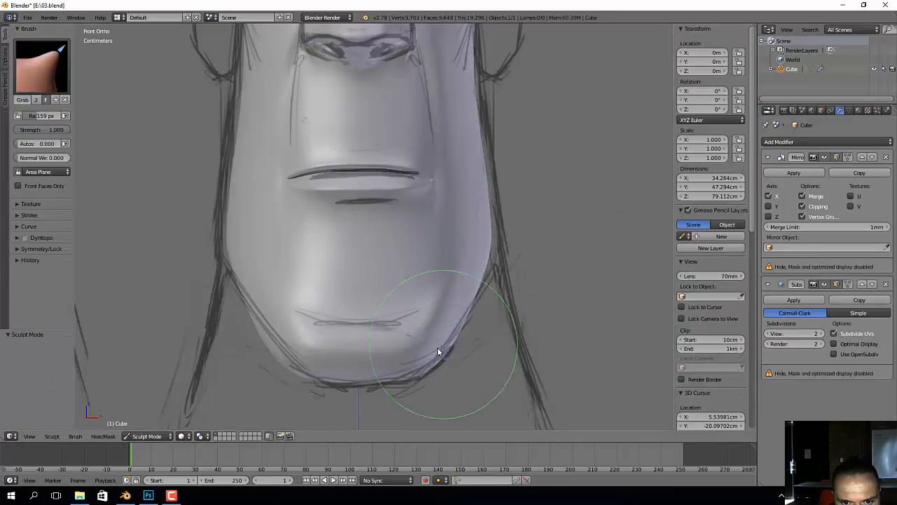
key("f")
left_click(460, 348)
left_click_drag(460, 348, 453, 340)
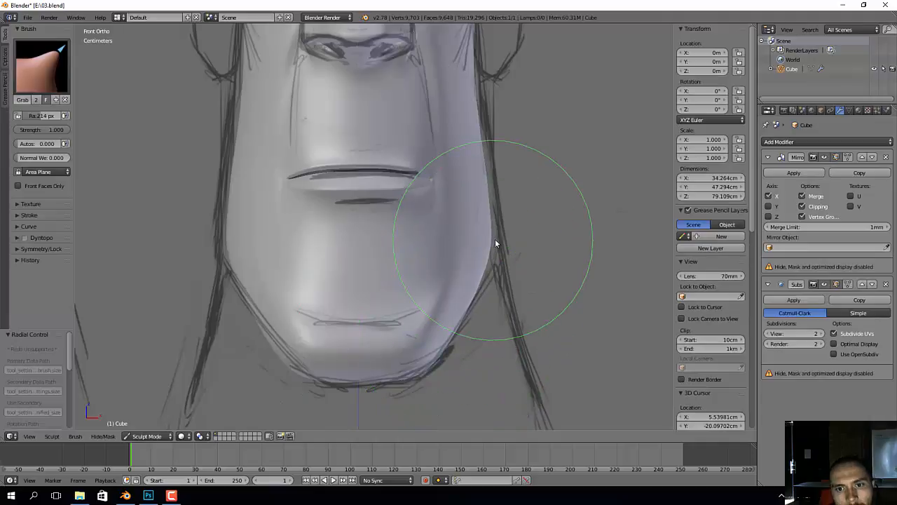
Step: Enter Edit Mode and merge the two vertically adjacent vertices on the side of the head above the temple at their center
scroll(520, 176, "down", 4)
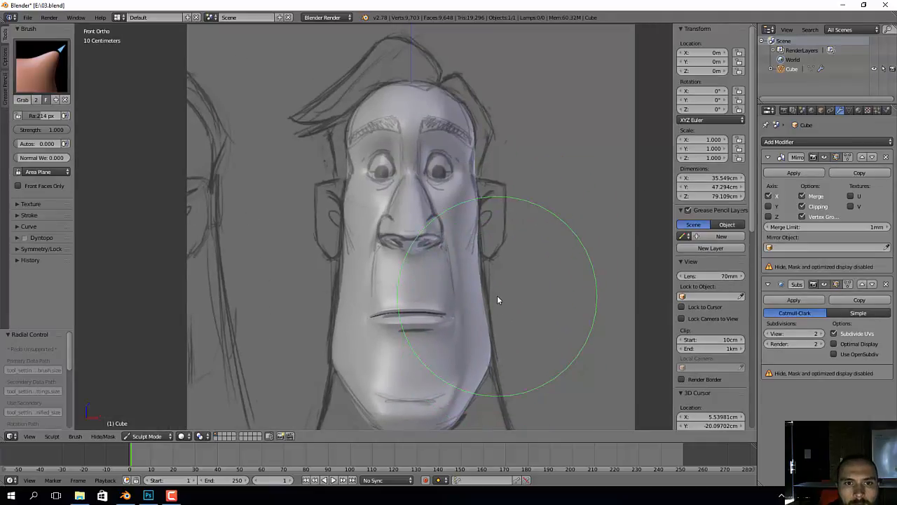
mouse_move(544, 330)
middle_mouse_down()
mouse_move(475, 335)
mouse_move(484, 258)
mouse_move(448, 259)
mouse_move(564, 263)
mouse_move(472, 234)
mouse_move(459, 286)
mouse_move(397, 261)
mouse_move(434, 230)
mouse_move(433, 221)
middle_mouse_up()
scroll(457, 284, "up", 2)
scroll(457, 282, "down", 4)
scroll(444, 280, "up", 4)
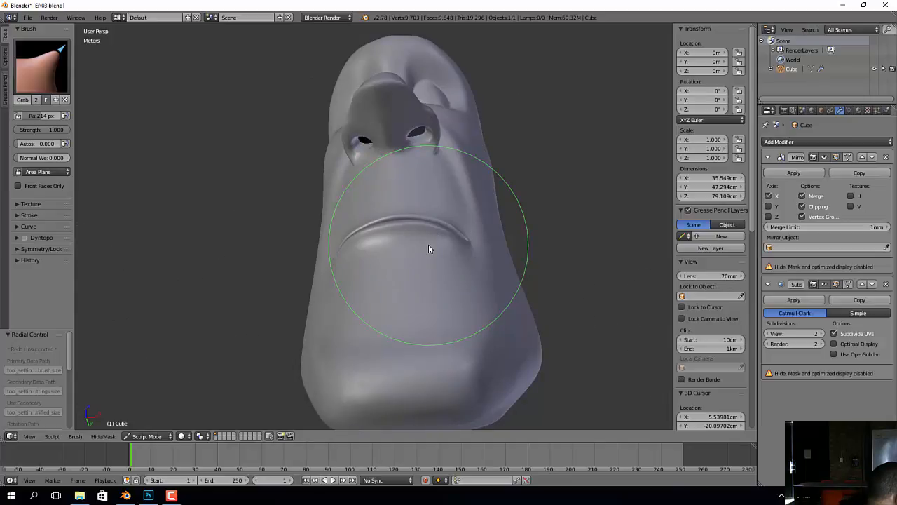
mouse_move(429, 249)
middle_mouse_down()
mouse_move(416, 251)
mouse_move(442, 204)
mouse_move(444, 247)
middle_mouse_up()
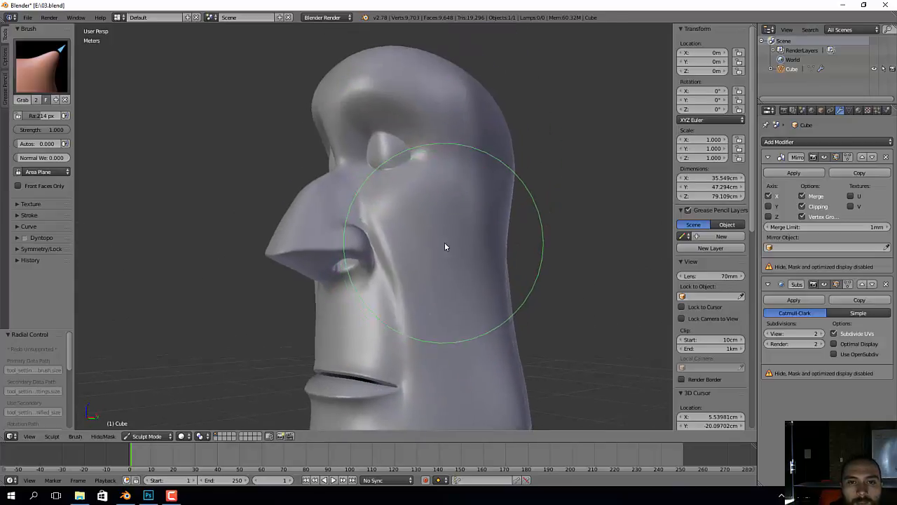
key("Tab")
mouse_move(501, 185)
middle_mouse_down()
mouse_move(465, 240)
mouse_move(517, 124)
mouse_move(417, 176)
mouse_move(402, 239)
middle_mouse_up()
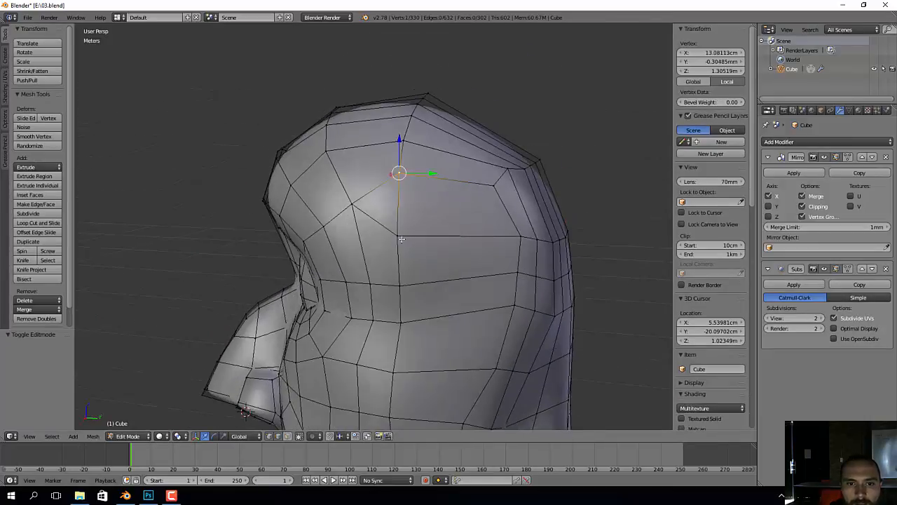
right_click(404, 231, "shift")
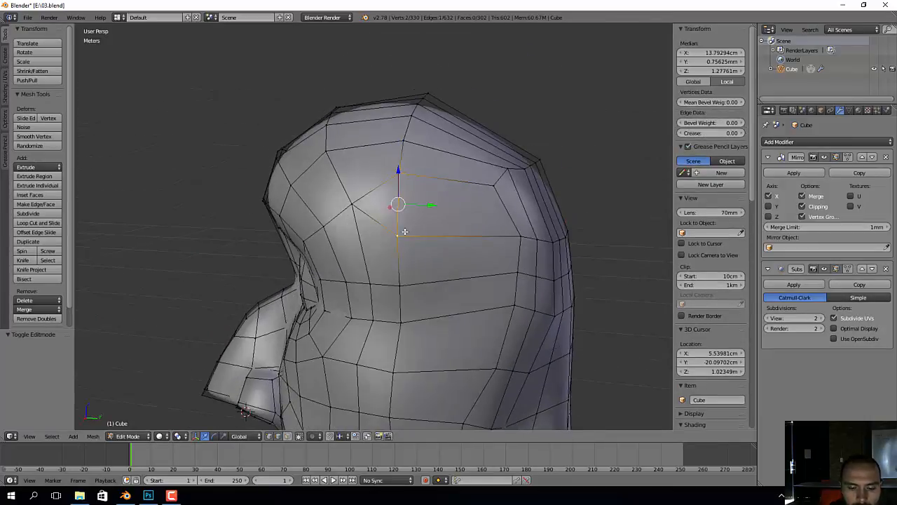
key("alt+m")
left_click(382, 231)
Step: Merge the next vertical pair of vertices, farther back on the side of the head, at center
middle_click_drag(418, 232, 492, 220)
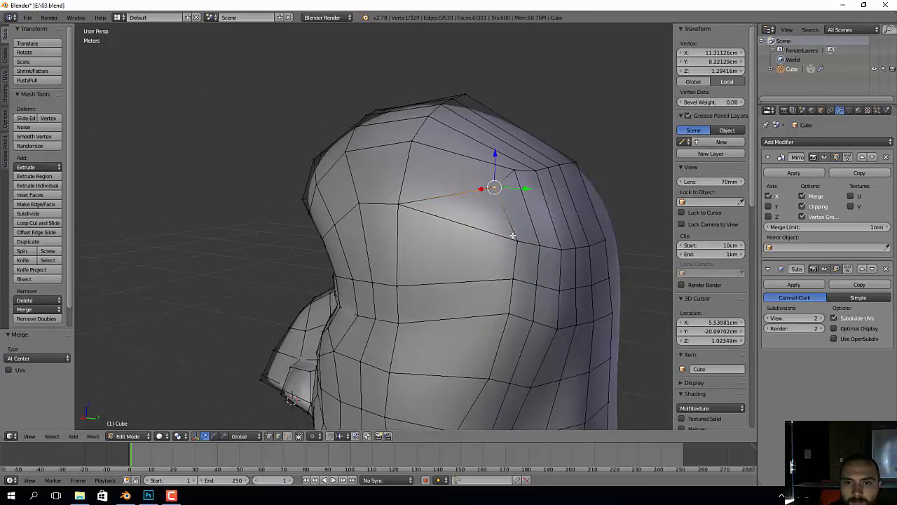
right_click(515, 242, "shift")
key("alt+m")
left_click(515, 242)
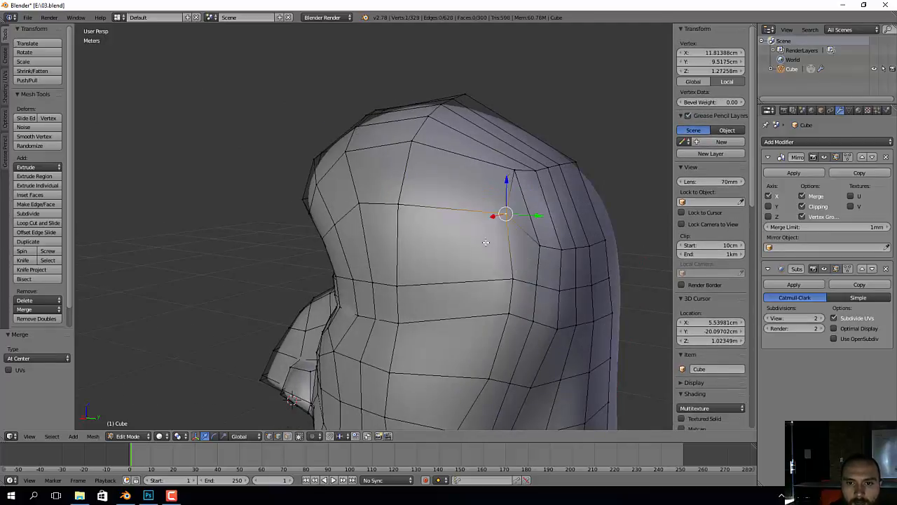
Step: Try to delete the short edge loop across the back of the head, and undo the deletion
middle_click_drag(486, 243, 542, 244)
right_click(607, 247, "alt")
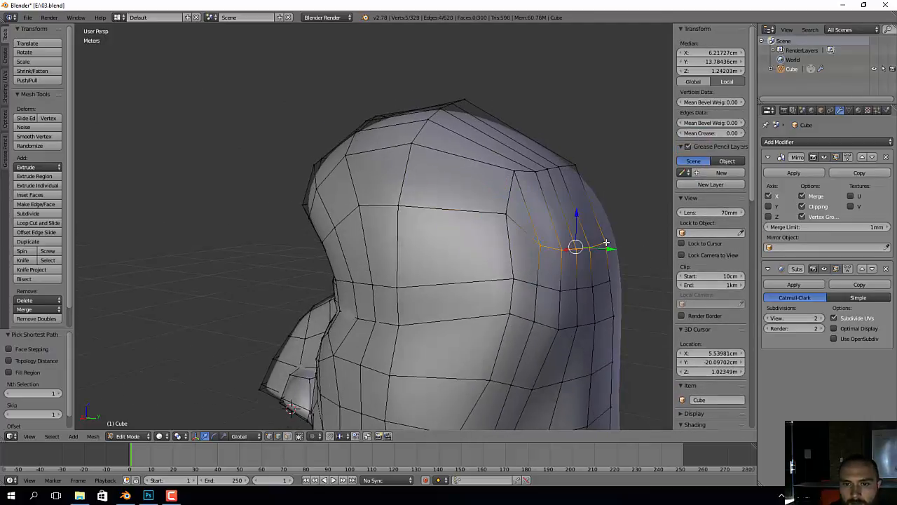
key("x")
left_click(608, 245)
middle_click_drag(604, 249, 530, 261)
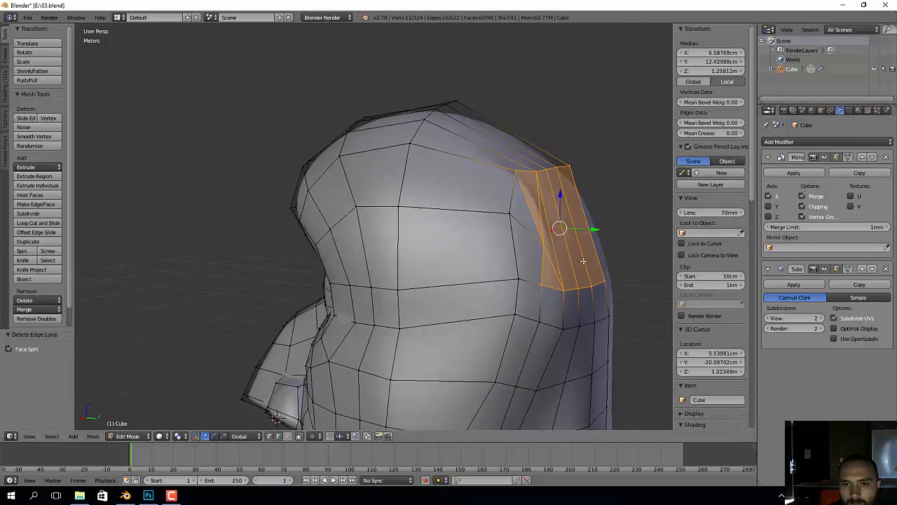
key("ctrl+z")
Step: Select the two neighboring cheek vertices behind the nostril and move them forward toward the nose
right_click(528, 246)
middle_click_drag(471, 245, 524, 243)
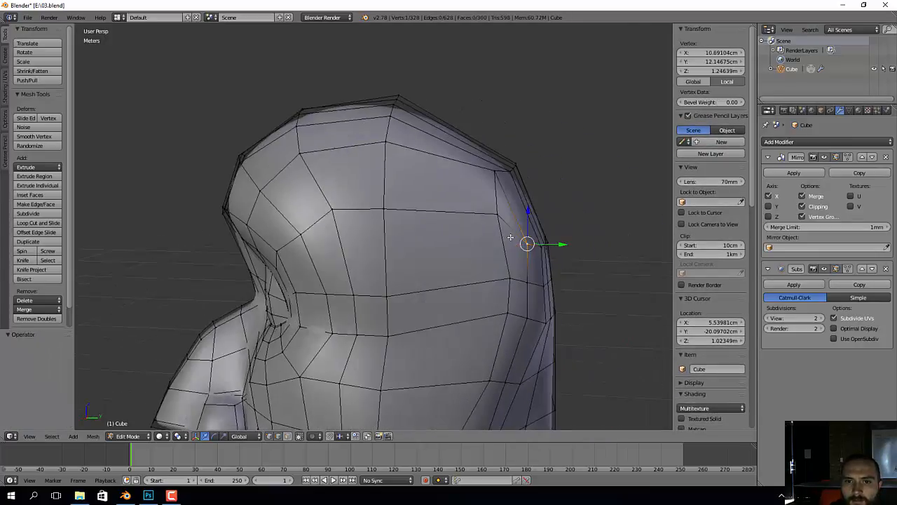
scroll(469, 204, "down", 2)
middle_click_drag(490, 326, 516, 255)
scroll(519, 259, "up", 2)
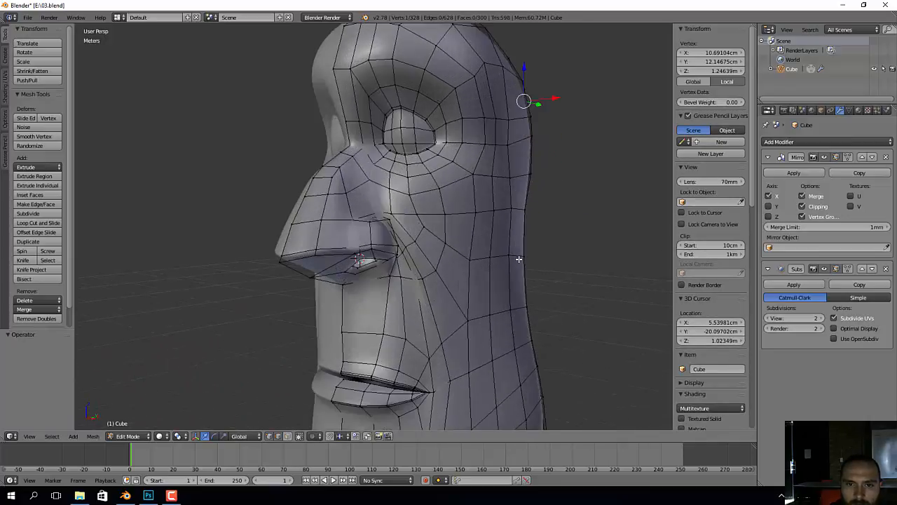
middle_click_drag(443, 221, 396, 255)
scroll(397, 255, "up", 4)
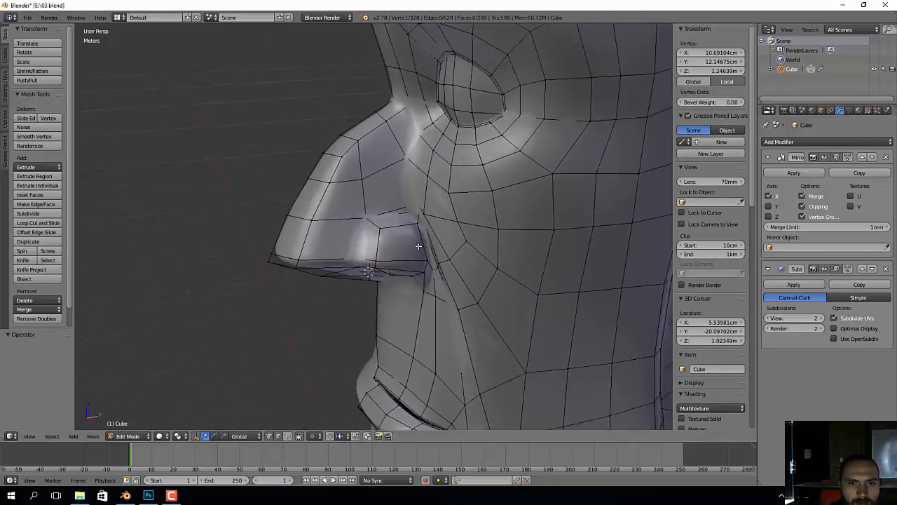
right_click(481, 242)
middle_click_drag(481, 242, 438, 241)
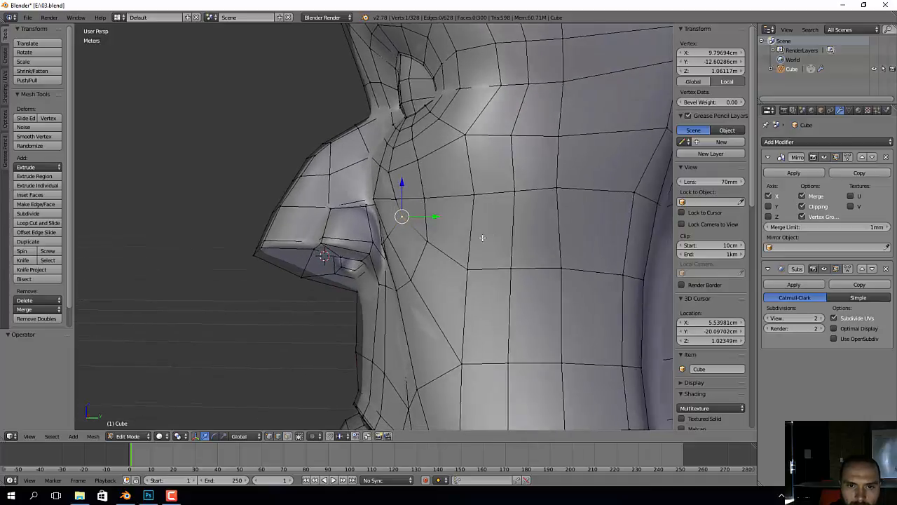
right_click(438, 241, "shift")
key("g")
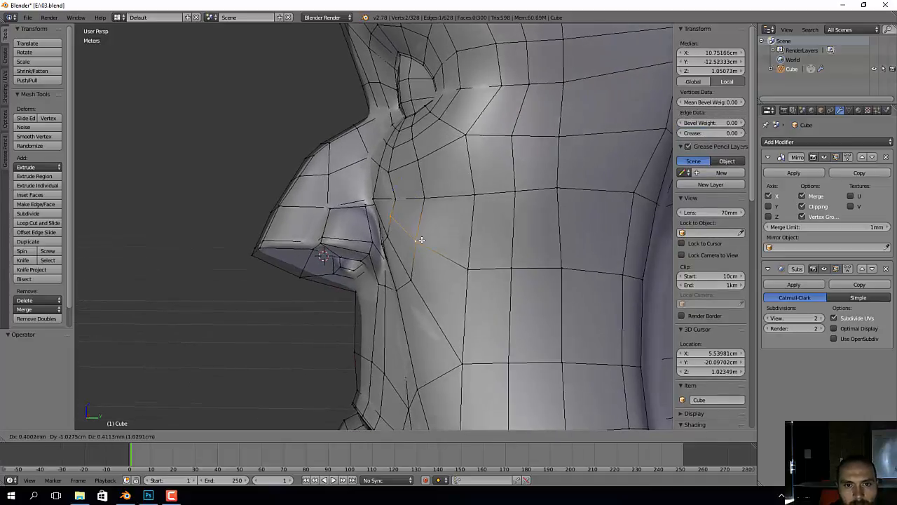
left_click(394, 201)
Step: Select the two cheek vertices in the row just above and move them about 8.7 mm forward toward the nose
key("a")
key("a")
right_click(396, 199)
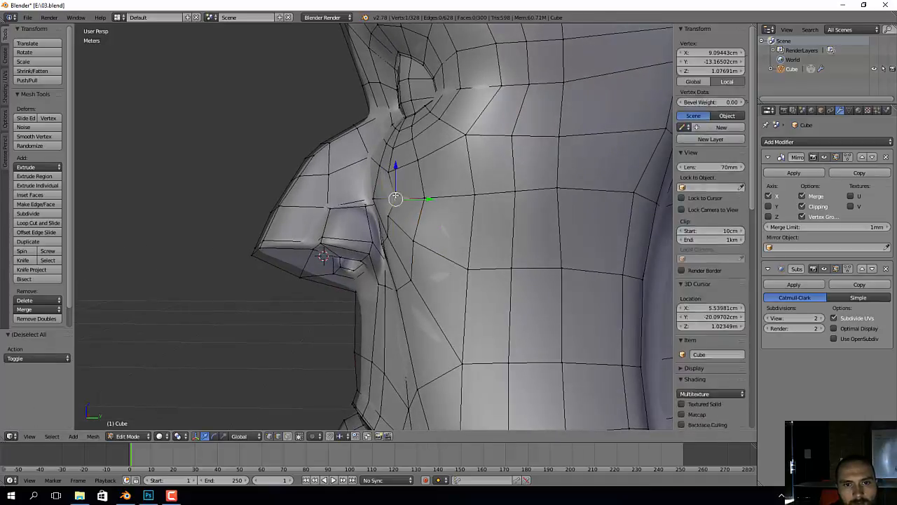
right_click(426, 197, "ctrl")
key("g")
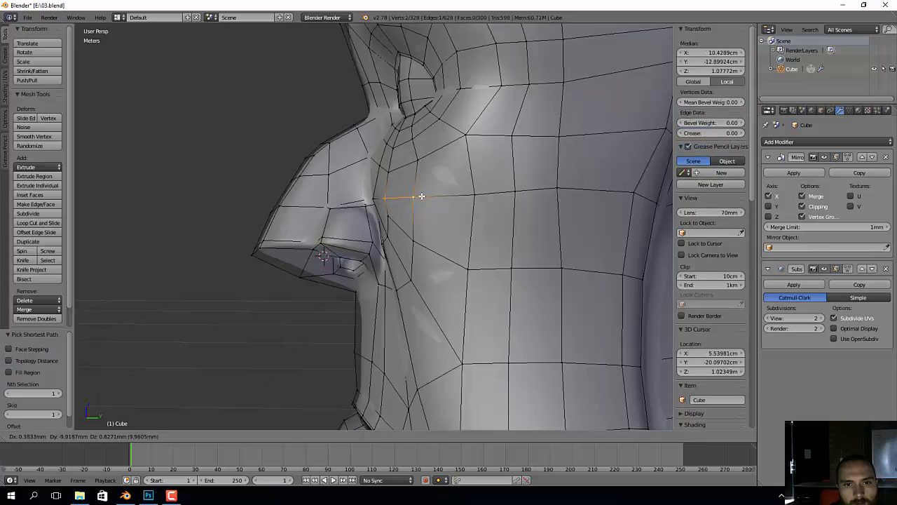
left_click(423, 196)
Step: Hide the Subdivision Surface in the viewport and move the vertex beside the nostril wing about 2.7 mm forward along Y
scroll(429, 215, "down", 3)
mouse_move(435, 234)
middle_mouse_down()
mouse_move(517, 240)
mouse_move(535, 232)
mouse_move(442, 236)
mouse_move(425, 220)
middle_mouse_up()
scroll(399, 230, "up", 6)
scroll(449, 225, "down", 3)
middle_click_drag(486, 234, 455, 221)
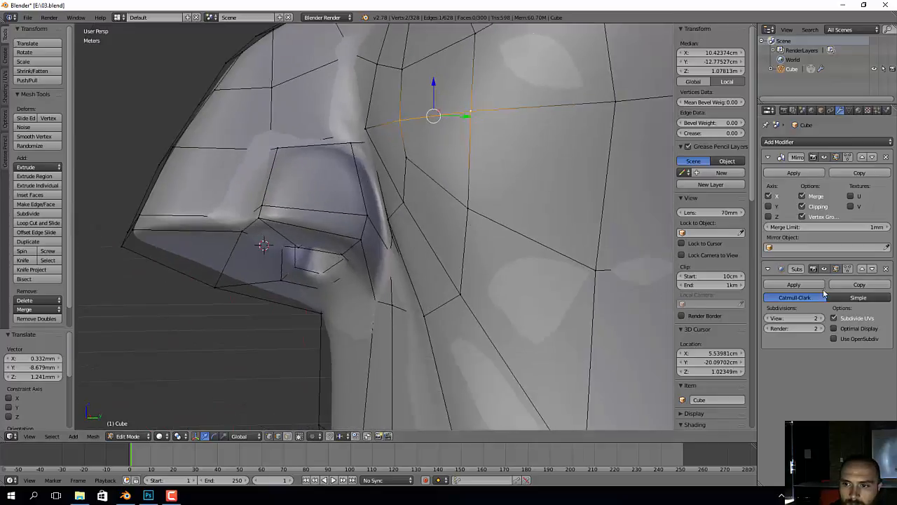
middle_click_drag(370, 194, 403, 116)
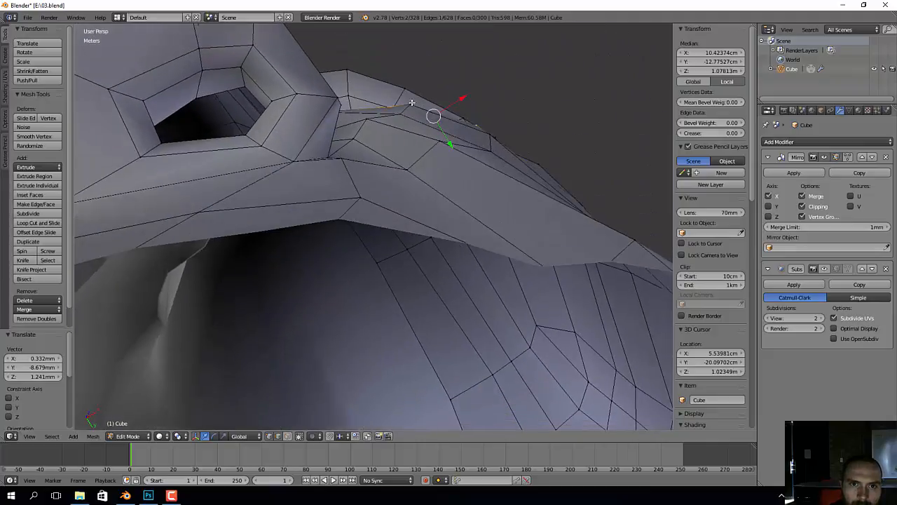
right_click(401, 112)
key("g")
key("y")
left_click(507, 166)
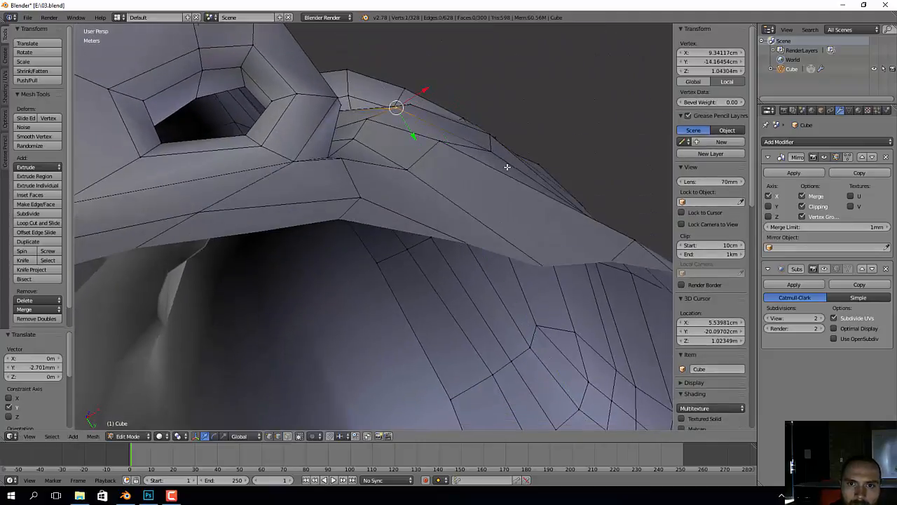
Step: Reposition a neighboring cheek vertex beside the nose to even out the surrounding faces
middle_click_drag(507, 166, 432, 248)
key("g")
left_click(468, 225)
Step: Return to Object Mode and turn the Subdivision Surface viewport display back on
scroll(368, 262, "down", 3)
key("Tab")
middle_click_drag(412, 285, 464, 259)
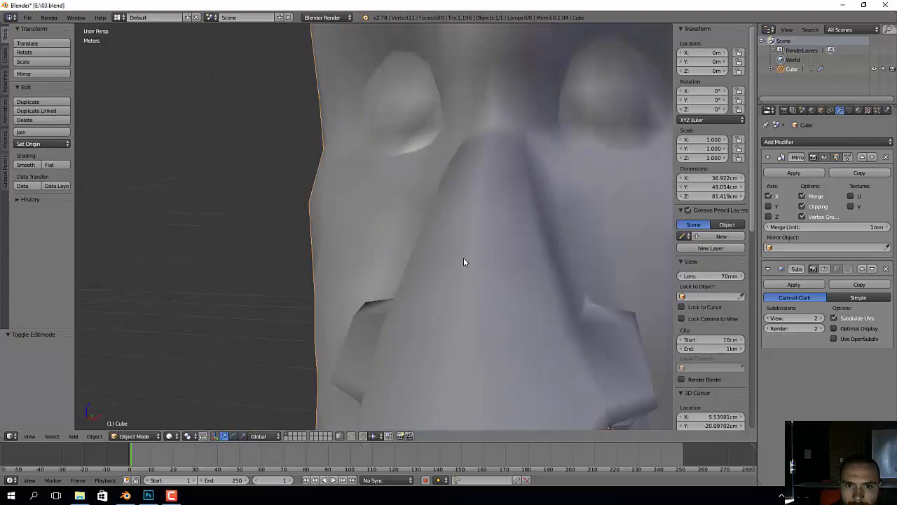
scroll(473, 259, "down", 6)
middle_click_drag(536, 258, 561, 265)
left_click(824, 269)
scroll(575, 300, "down", 3)
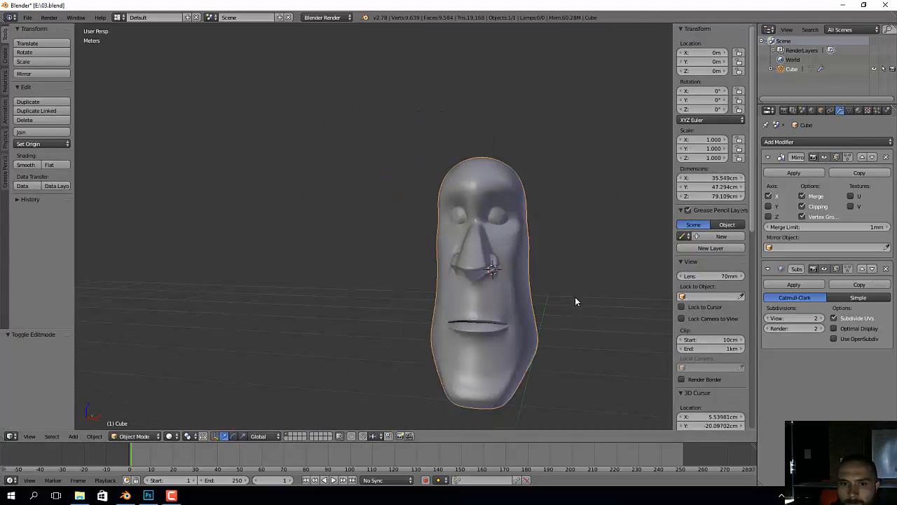
Step: Switch to Sculpt Mode and set the Grab brush radius to 93 px
mouse_move(575, 300)
middle_mouse_down()
mouse_move(494, 303)
mouse_move(556, 297)
mouse_move(529, 257)
mouse_move(490, 303)
middle_mouse_up()
scroll(528, 256, "up", 3)
scroll(490, 303, "up", 1)
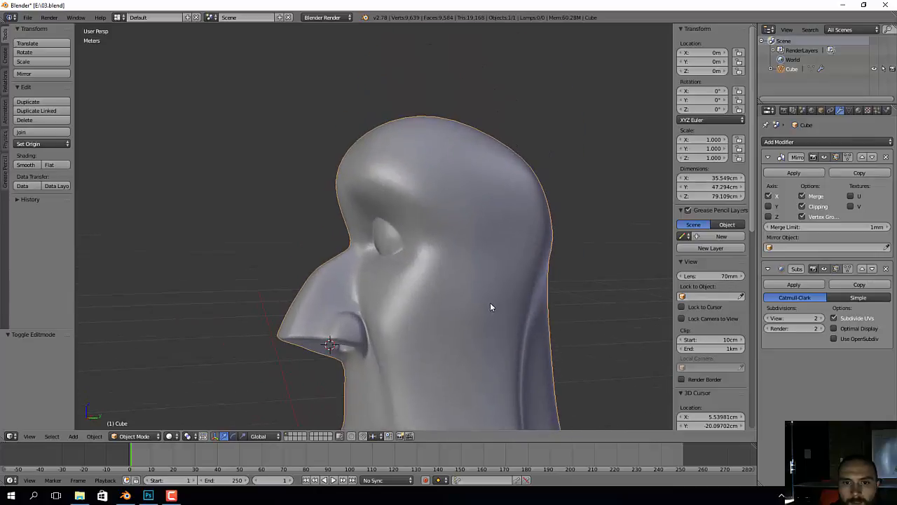
key("ctrl+Tab")
key("f")
left_click(462, 258)
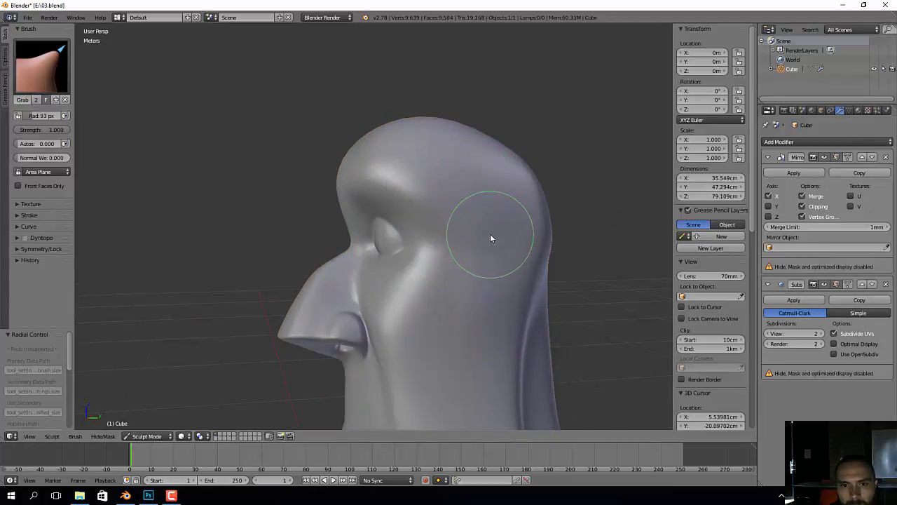
Step: Return to Edit Mode and show the mouth profile in right orthographic view against the reference sketch
scroll(463, 325, "down", 4)
middle_click_drag(471, 336, 532, 239)
scroll(543, 270, "up", 1)
mouse_move(549, 294)
middle_mouse_down()
mouse_move(453, 301)
mouse_move(621, 298)
mouse_move(516, 300)
middle_mouse_up()
key("Tab")
scroll(535, 297, "up", 5)
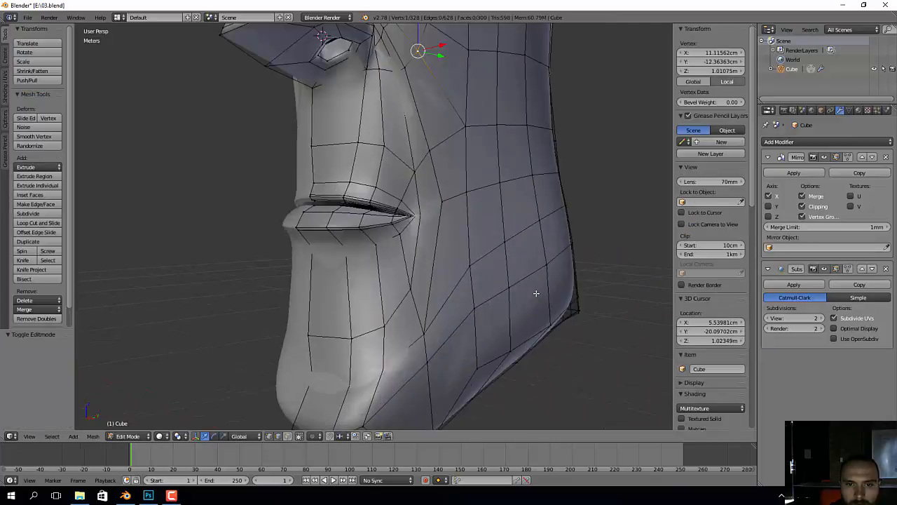
key("KP_3")
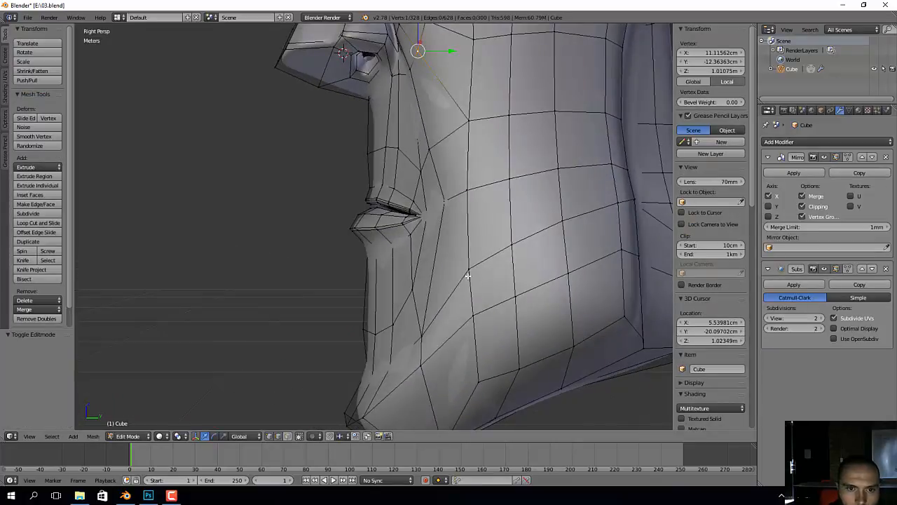
scroll(424, 260, "up", 2)
key("KP_5")
scroll(415, 260, "up", 2)
scroll(329, 189, "up", 3)
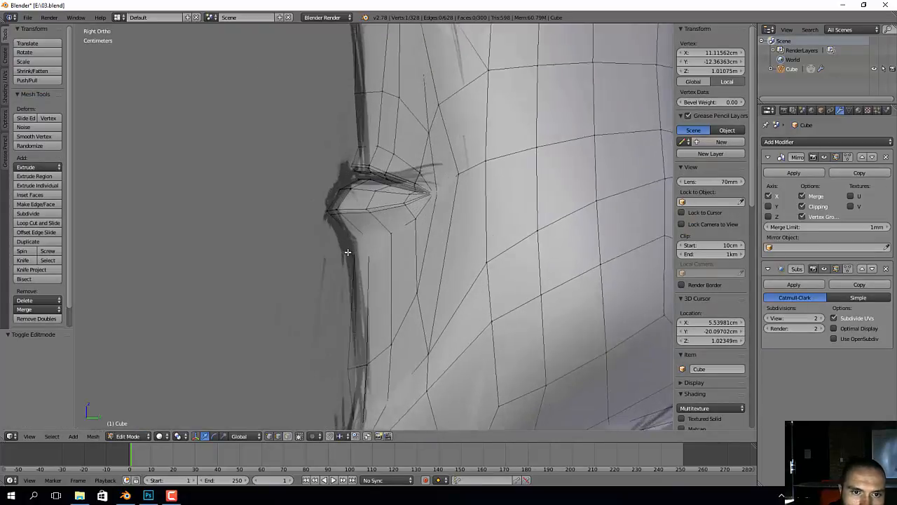
scroll(352, 235, "up", 1)
Step: Move the four-vertex row below the lower lip about 6.4 mm forward, and shift its front three vertices 9.9 mm forward and 8.7 mm up
right_click(426, 215, "ctrl")
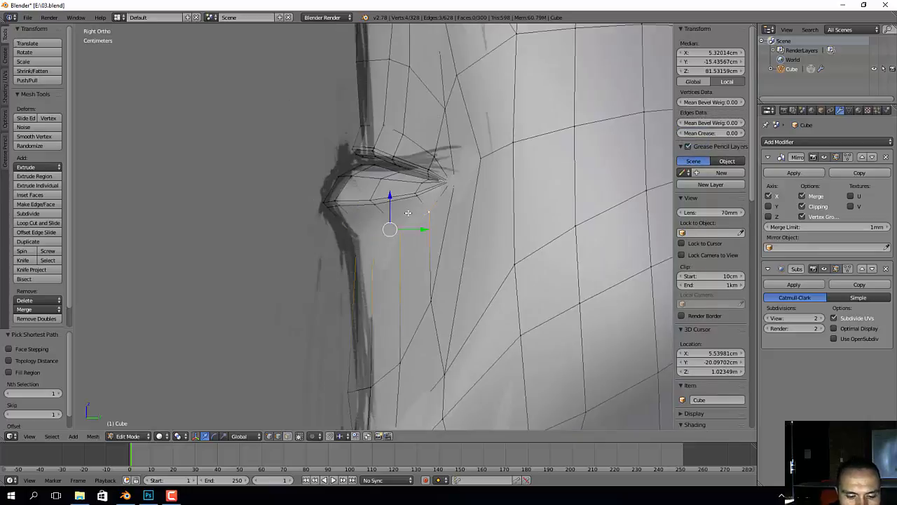
key("g")
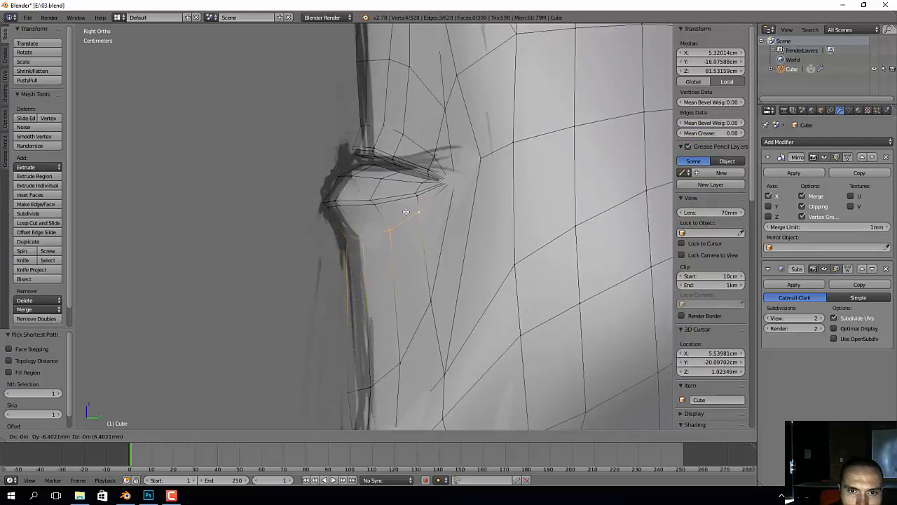
left_click(406, 211)
right_click(416, 214, "ctrl")
key("g")
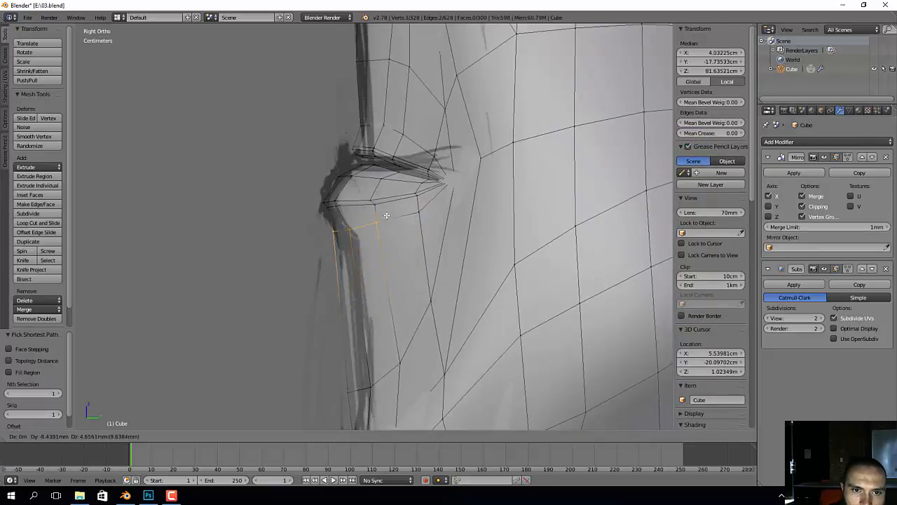
left_click(386, 209)
Step: Move the vertices of the row between the lower lip and chin one by one to follow the sketched profile and smooth the row
scroll(400, 290, "down", 2)
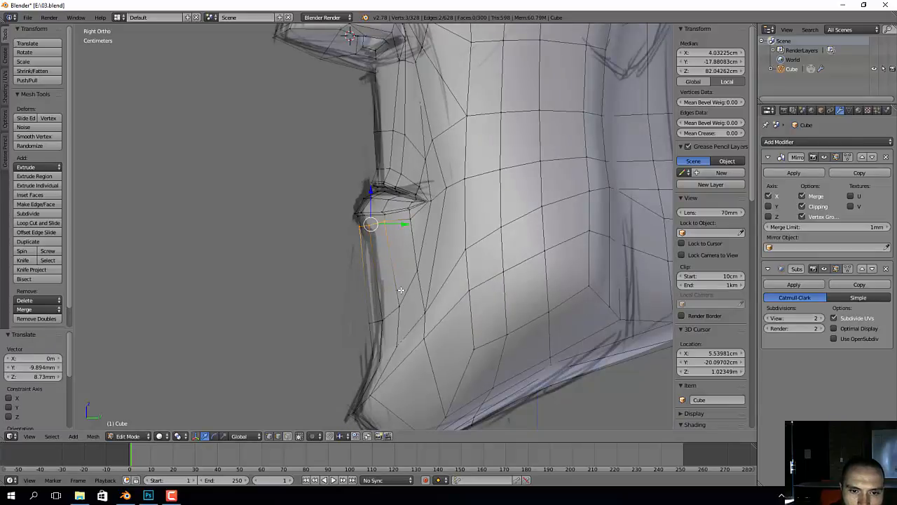
right_click(384, 319)
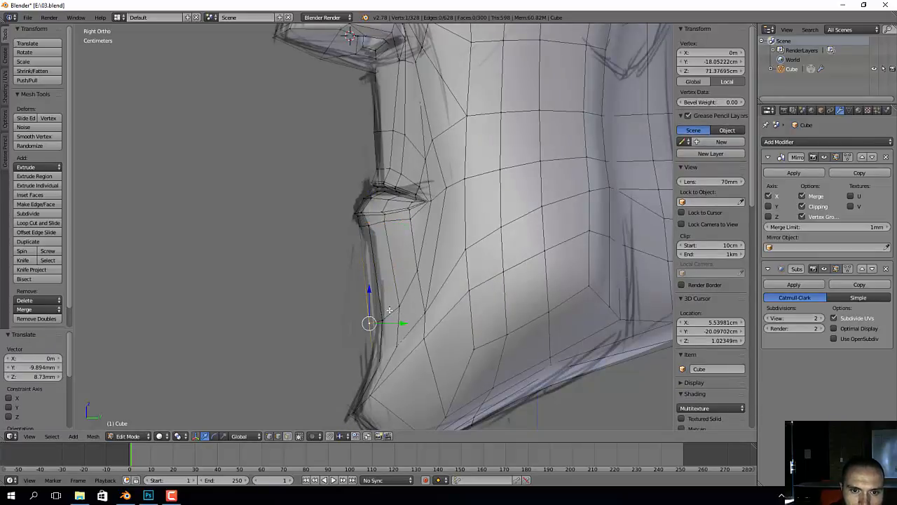
key("g")
left_click(386, 322)
key("g")
left_click(384, 316)
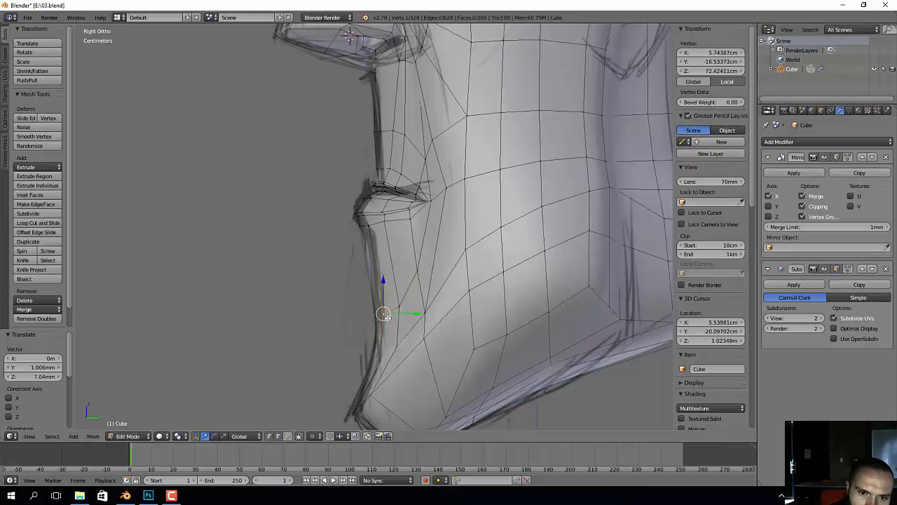
key("g")
left_click(399, 303)
key("g")
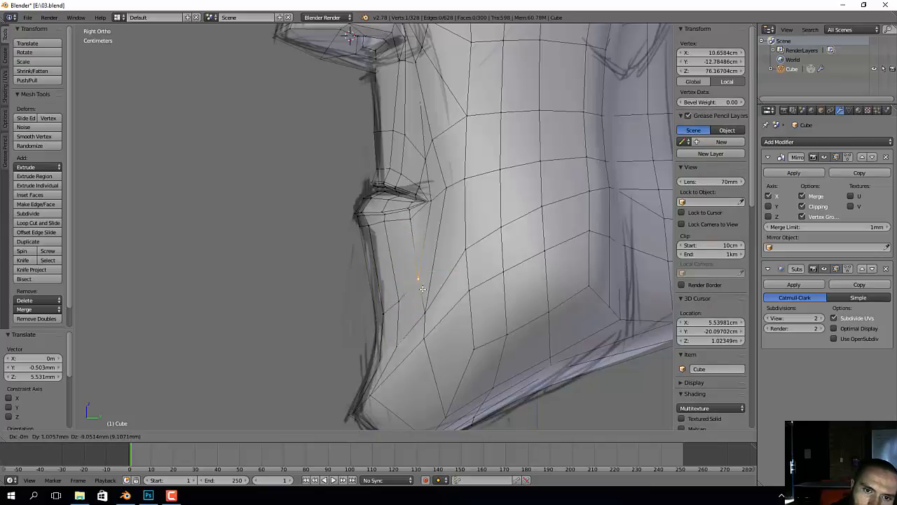
left_click(401, 308)
mouse_move(401, 309)
middle_mouse_down()
mouse_move(497, 305)
mouse_move(414, 311)
mouse_move(394, 302)
middle_mouse_up()
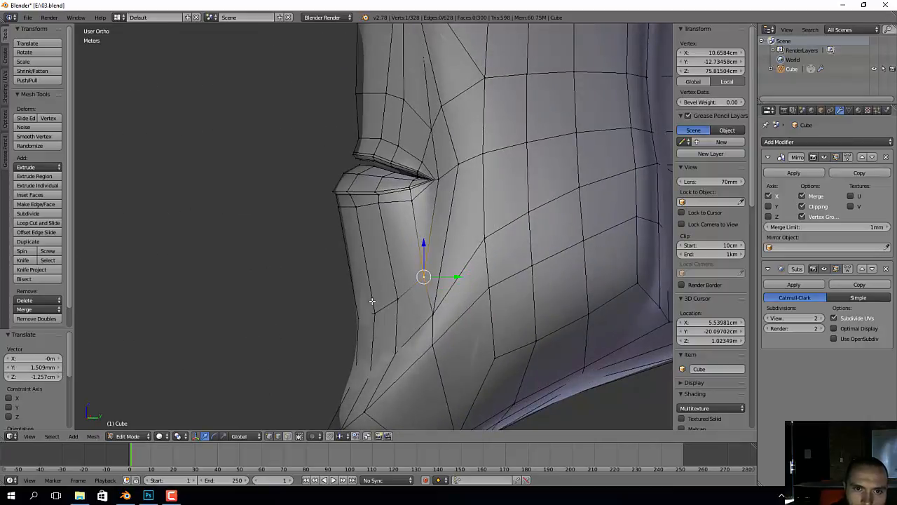
mouse_move(329, 299)
middle_mouse_down()
mouse_move(393, 299)
mouse_move(406, 252)
mouse_move(330, 246)
middle_mouse_up()
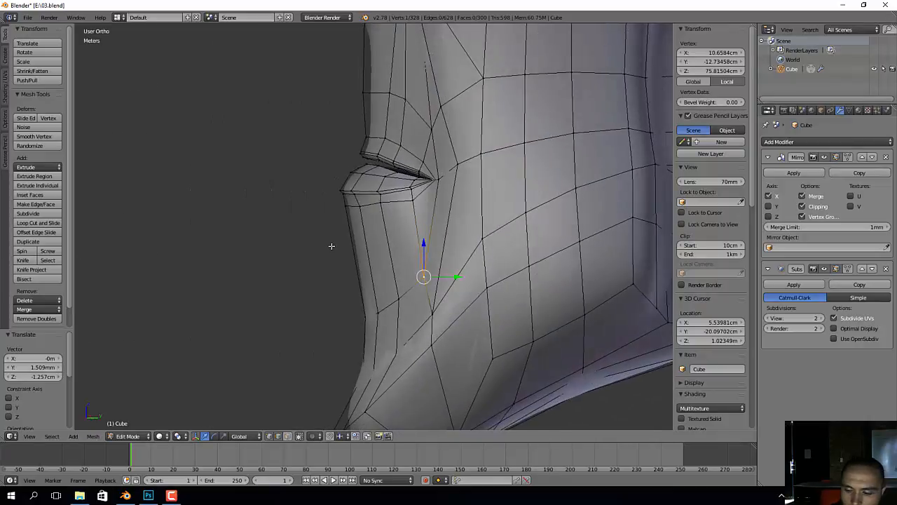
Step: Following the reference profile, reposition the lower lip vertices, shifting the front pair below the lip about 1.3 mm back and the vertex behind it 3.6 mm back
key("KP_3")
scroll(332, 246, "up", 6)
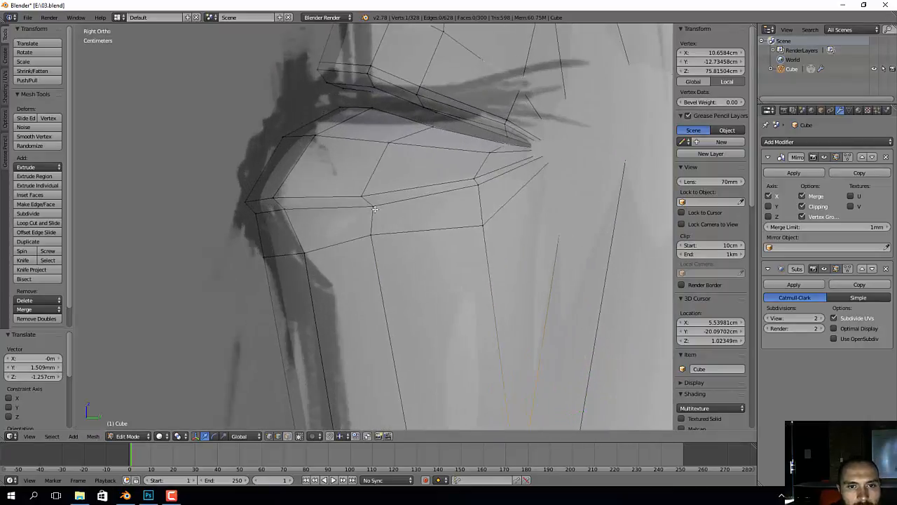
left_click_drag(371, 208, 361, 207)
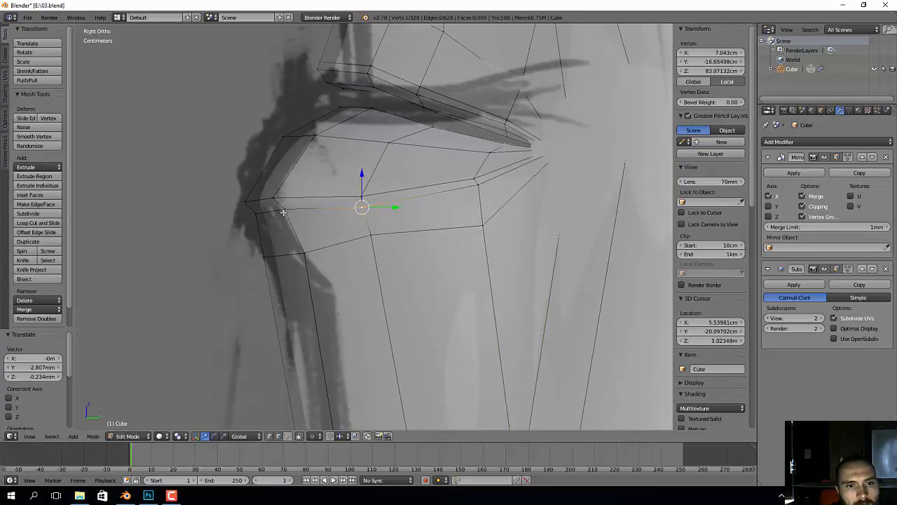
right_click(275, 259)
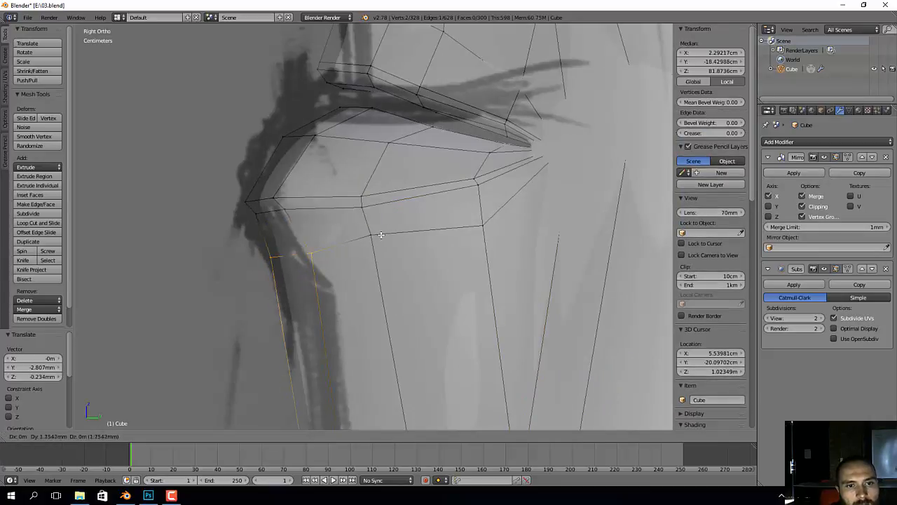
right_click_drag(373, 236, 390, 241)
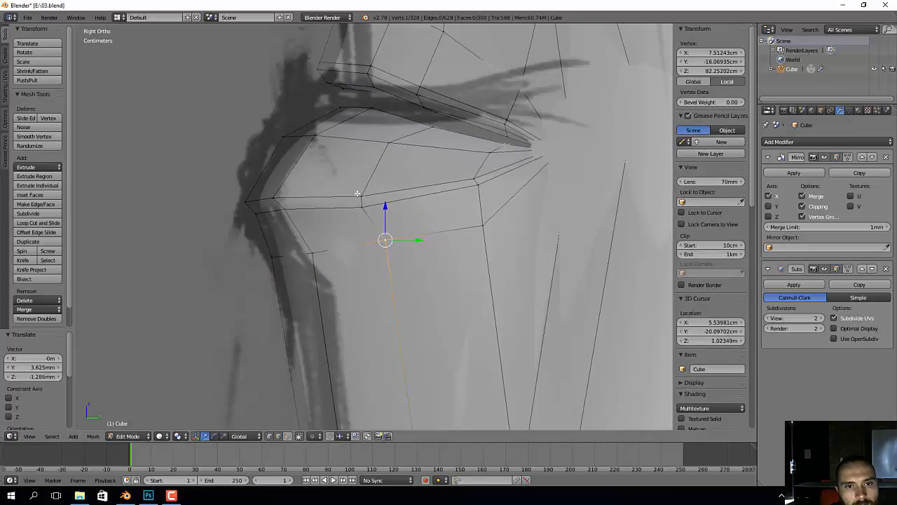
mouse_move(362, 197)
right_mouse_down()
mouse_move(351, 195)
mouse_move(356, 202)
right_mouse_up()
Step: Delete the horizontal edge loop that runs across the cheek at nostril height
scroll(401, 218, "down", 5)
middle_click_drag(523, 244, 448, 260, "shift")
scroll(440, 206, "down", 2)
scroll(442, 212, "down", 3)
scroll(448, 260, "up", 2)
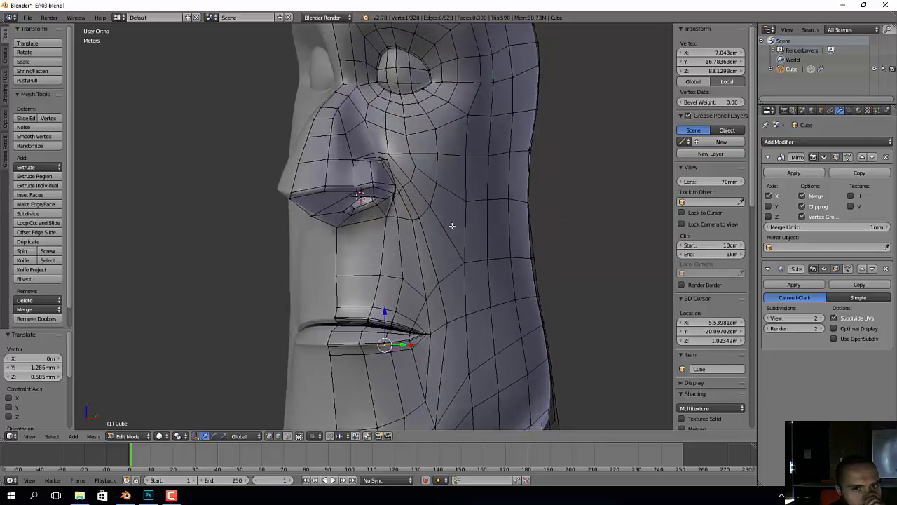
middle_click_drag(460, 195, 482, 225)
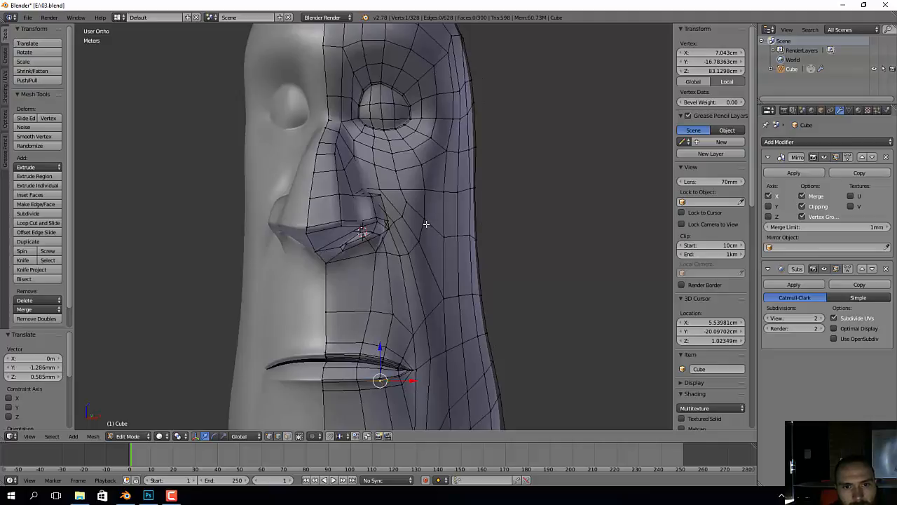
scroll(426, 224, "up", 2)
middle_click_drag(404, 214, 429, 279)
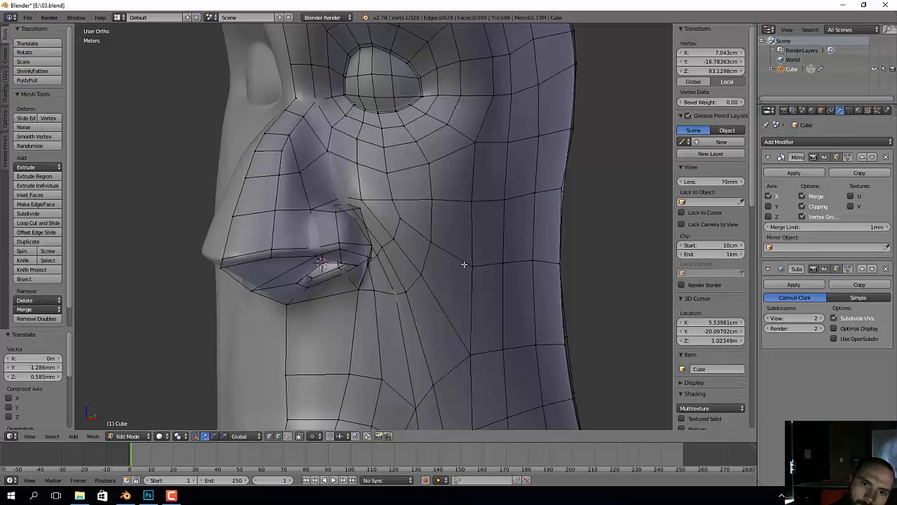
middle_click_drag(470, 261, 466, 267)
scroll(462, 263, "down", 2)
middle_click_drag(419, 235, 373, 262)
right_click(595, 243, "ctrl")
key("x")
left_click(581, 242)
Step: Merge the two vertically adjacent cheek vertices closest to the nostril wing at their center
right_click(393, 284)
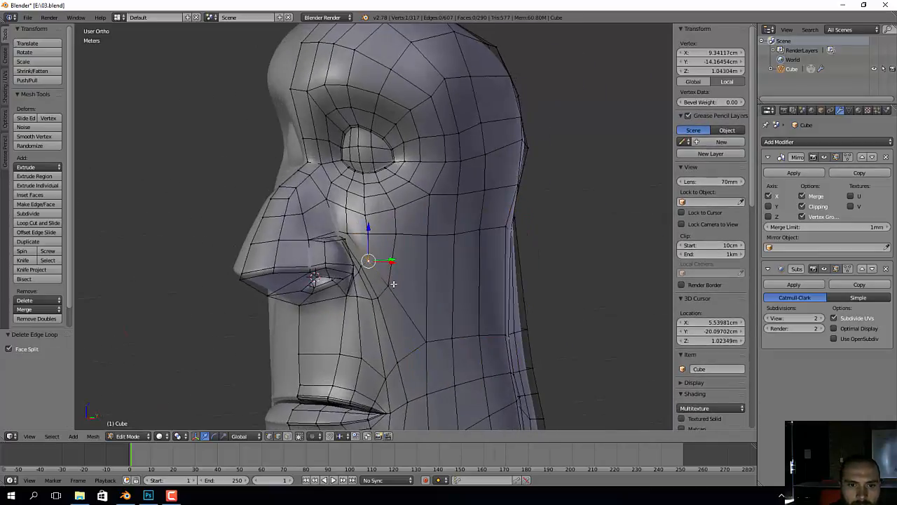
left_click(368, 234, "shift")
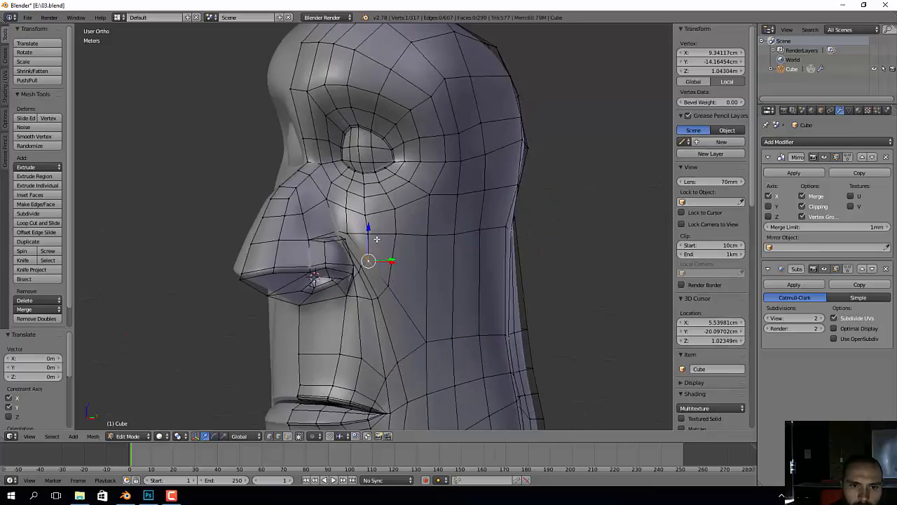
scroll(377, 239, "up", 2)
right_click(379, 233, "shift")
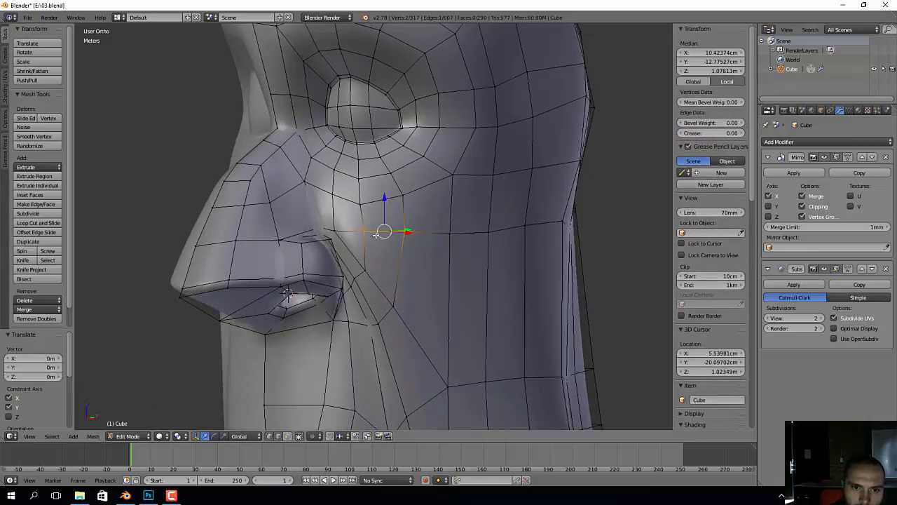
right_click(375, 235)
right_click(365, 273, "shift")
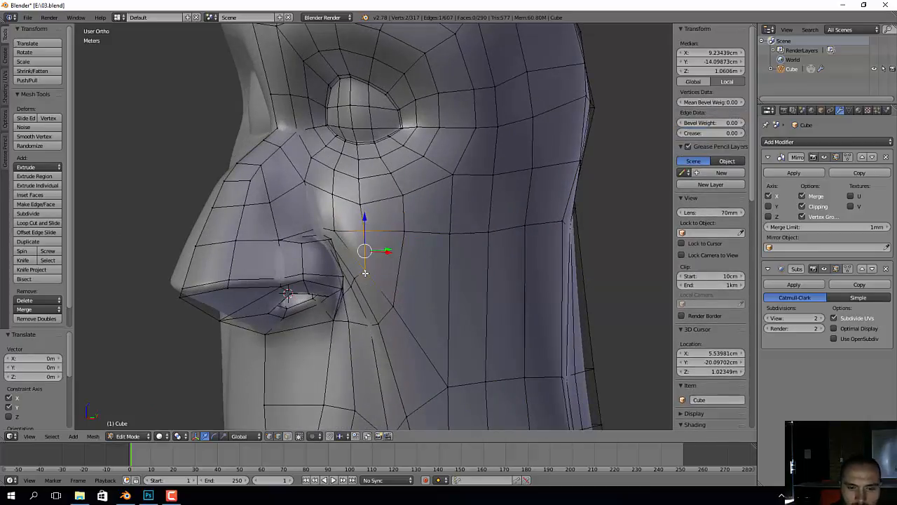
key("alt+m")
left_click(361, 278)
Step: Merge the next vertical pair of cheek vertices, farther from the nose, at their center
right_click(404, 232)
right_click(396, 304, "shift")
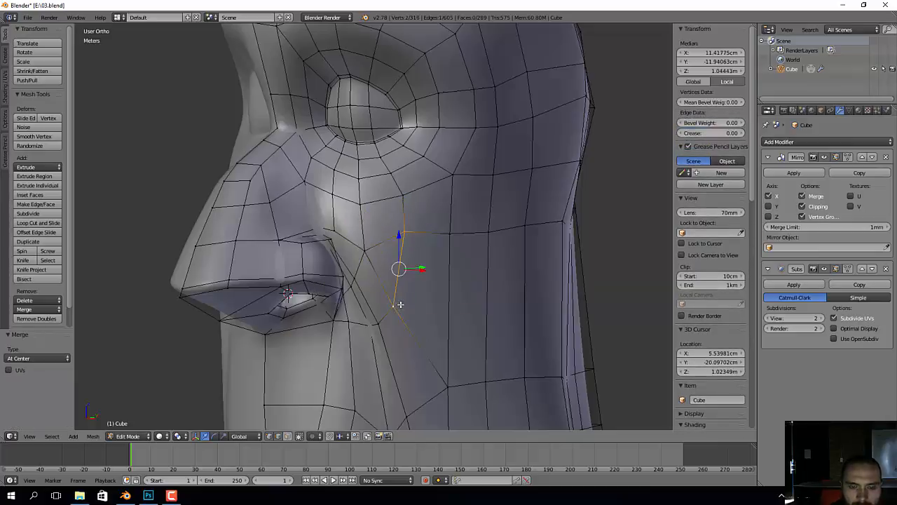
key("alt+m")
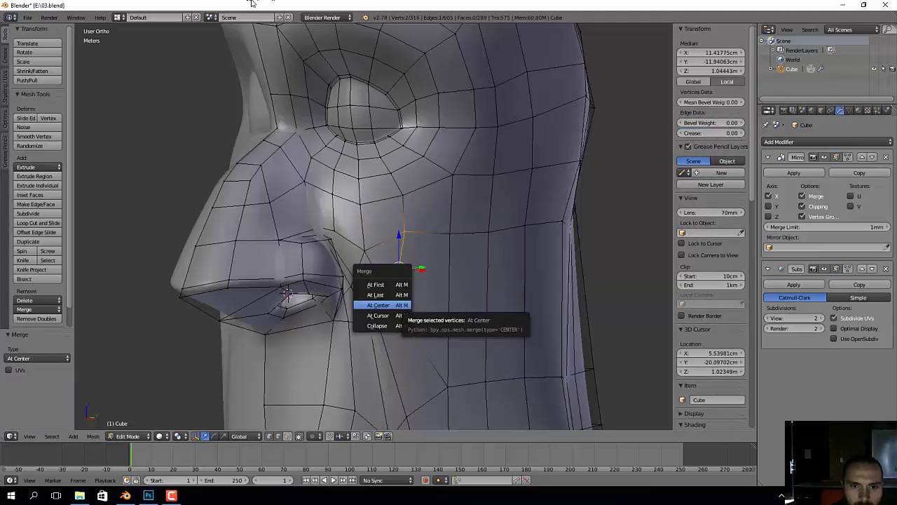
right_click(251, 3)
left_click(387, 306)
left_click(385, 305)
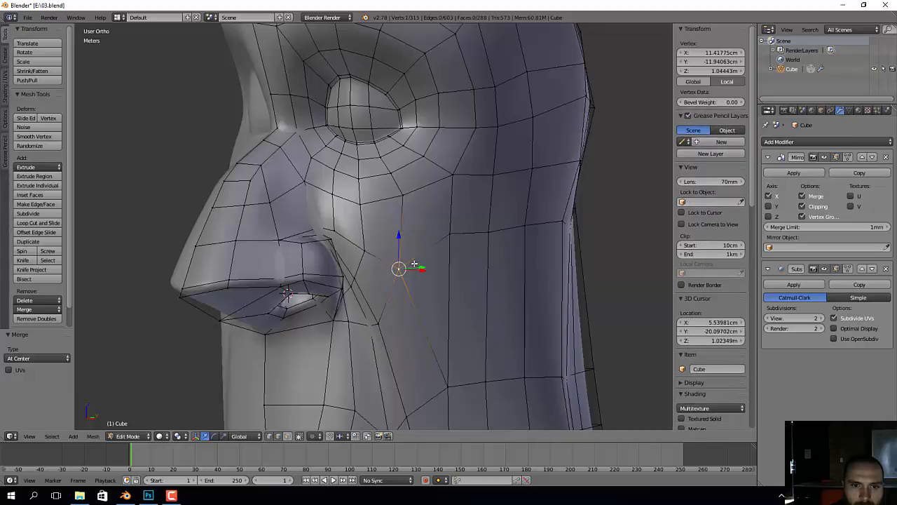
Step: Try to draw Grease Pencil strokes over the cheek beside the nose, and deselect all vertices
middle_click_drag(414, 262, 423, 281)
scroll(461, 259, "down", 2)
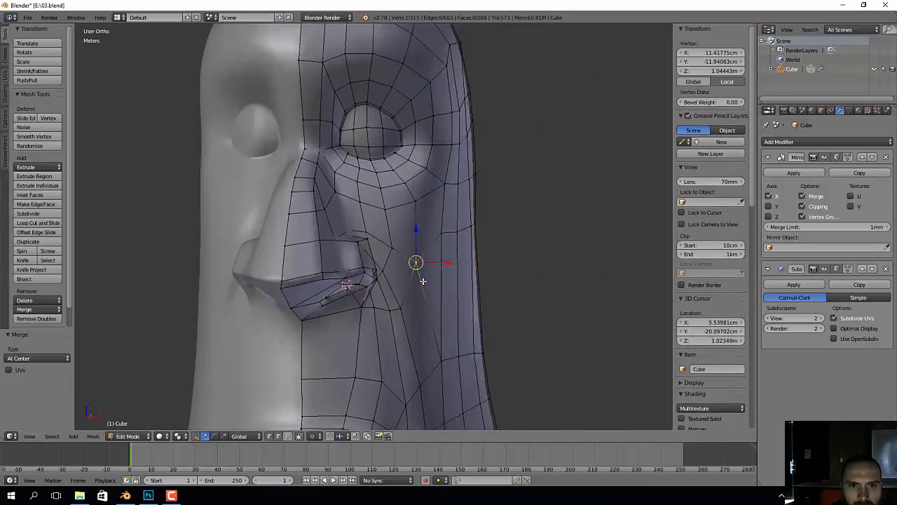
scroll(424, 280, "up", 2)
key("d")
left_click(346, 221)
middle_click_drag(346, 221, 337, 208)
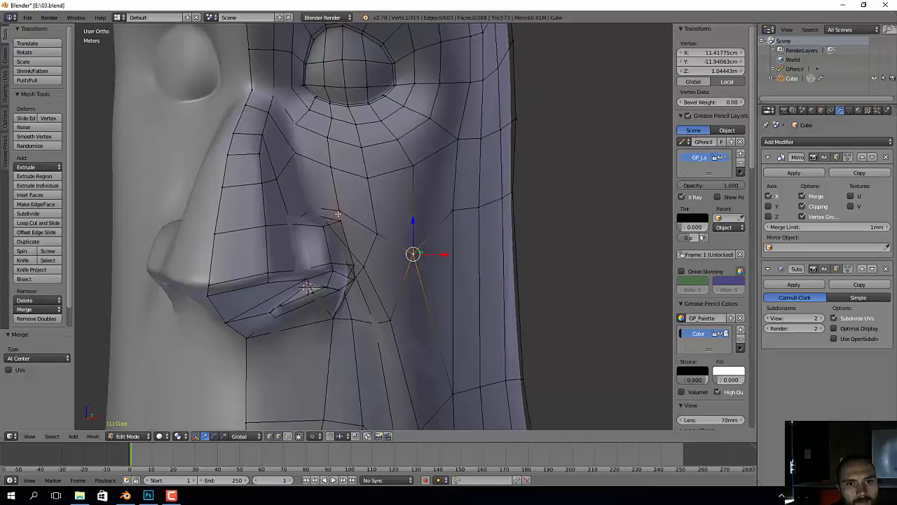
double_click(247, 5)
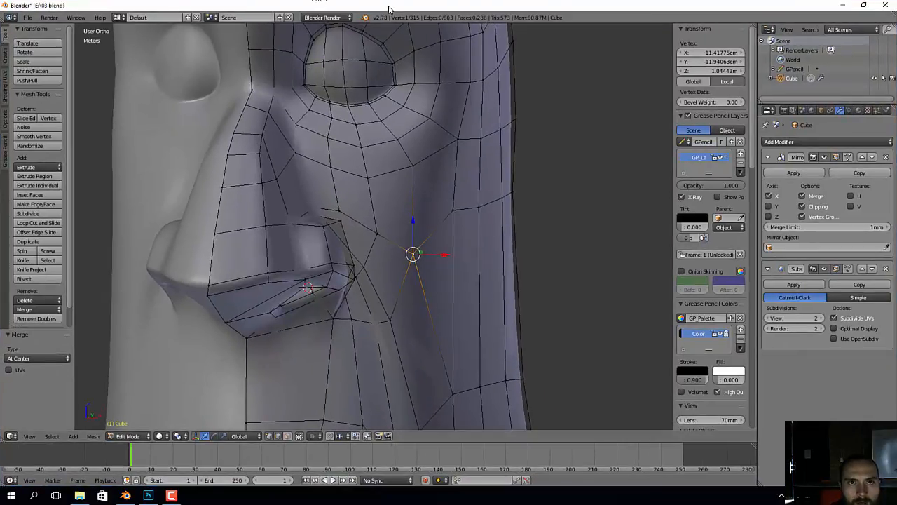
left_click_drag(389, 9, 397, 1)
middle_click_drag(484, 161, 433, 172)
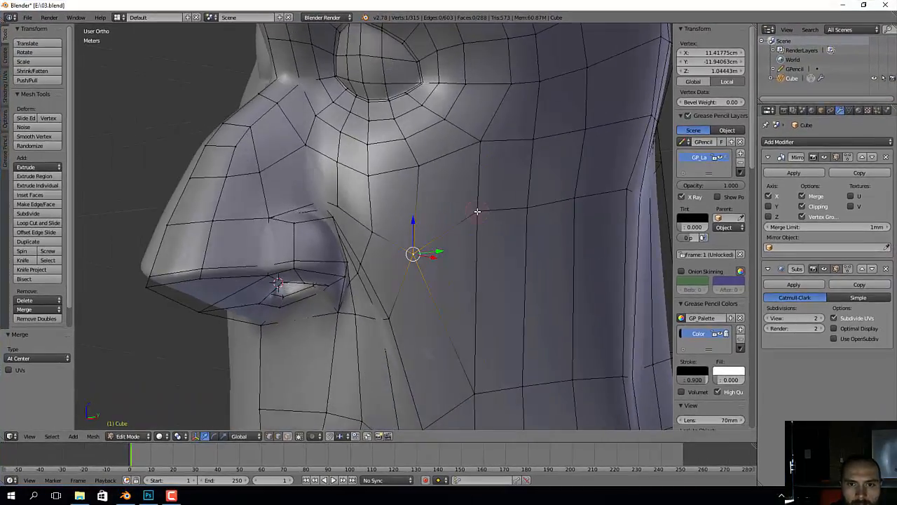
key("a")
key("alt+Tab")
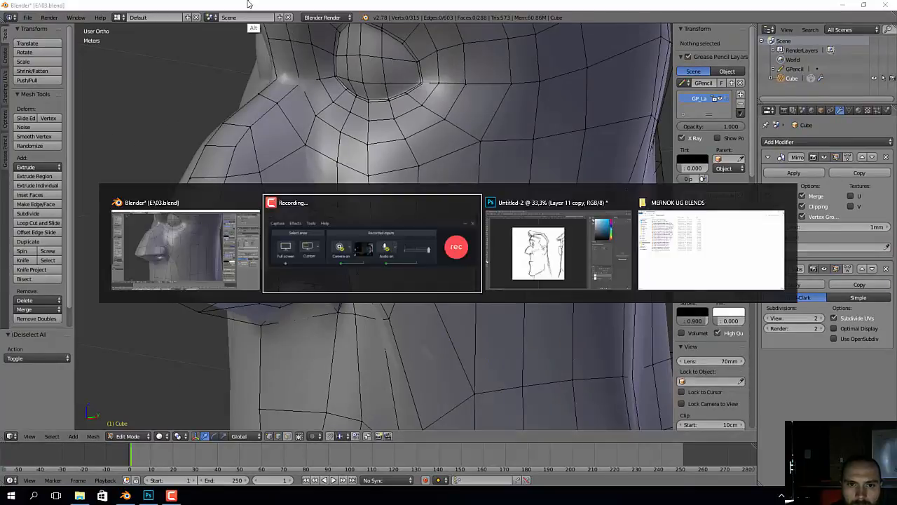
key("alt+Tab")
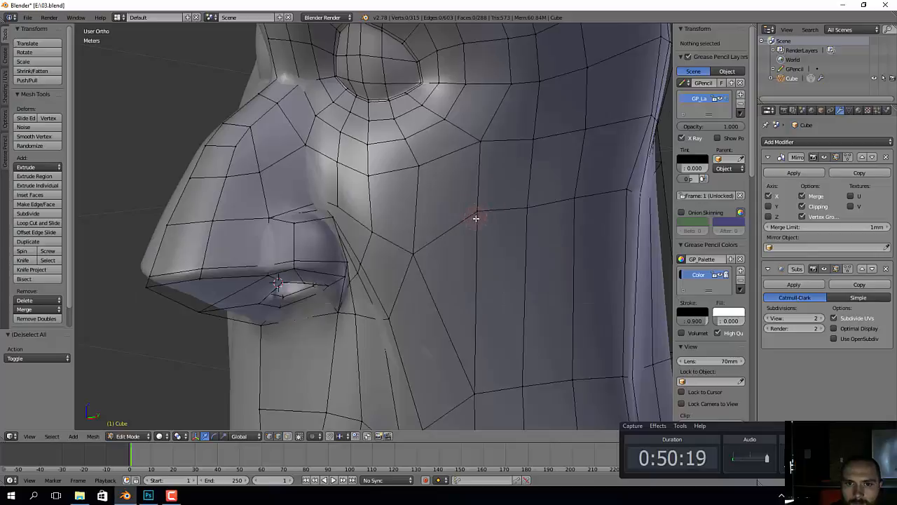
scroll(476, 218, "down", 3)
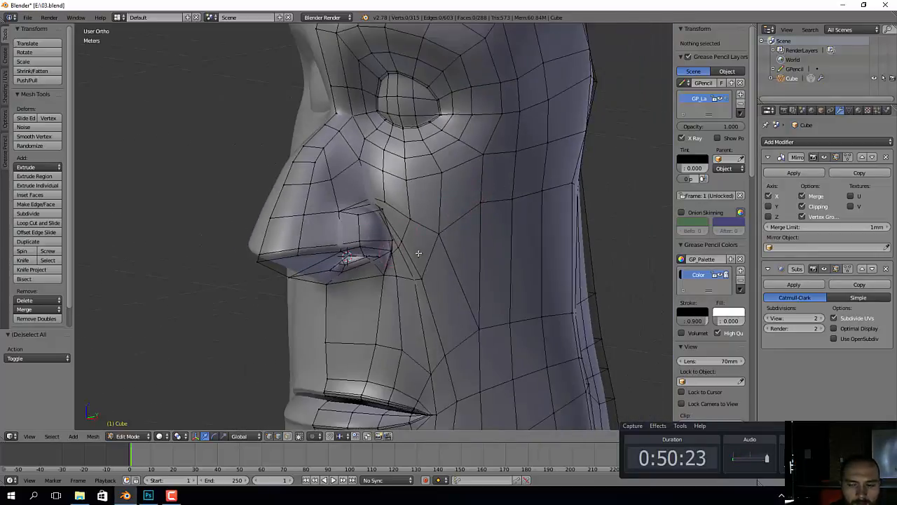
left_click(864, 425)
middle_click_drag(584, 313, 598, 304)
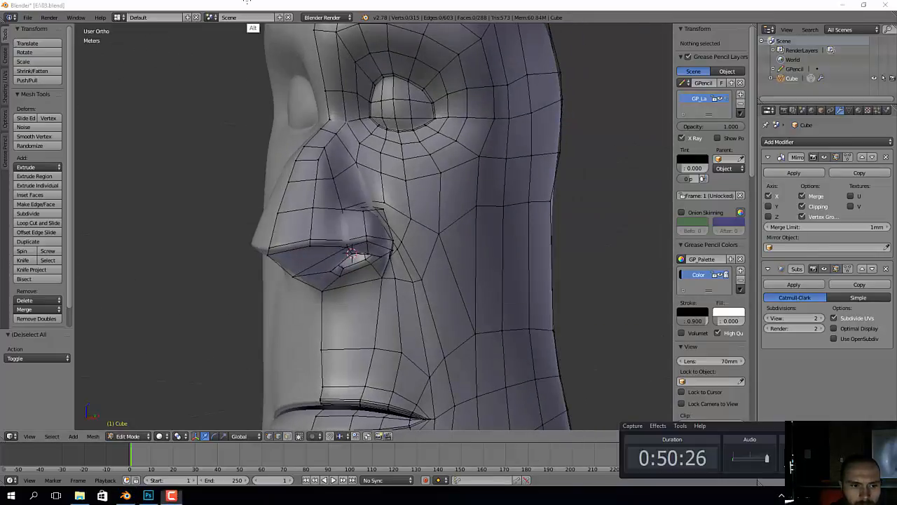
key("alt+Tab")
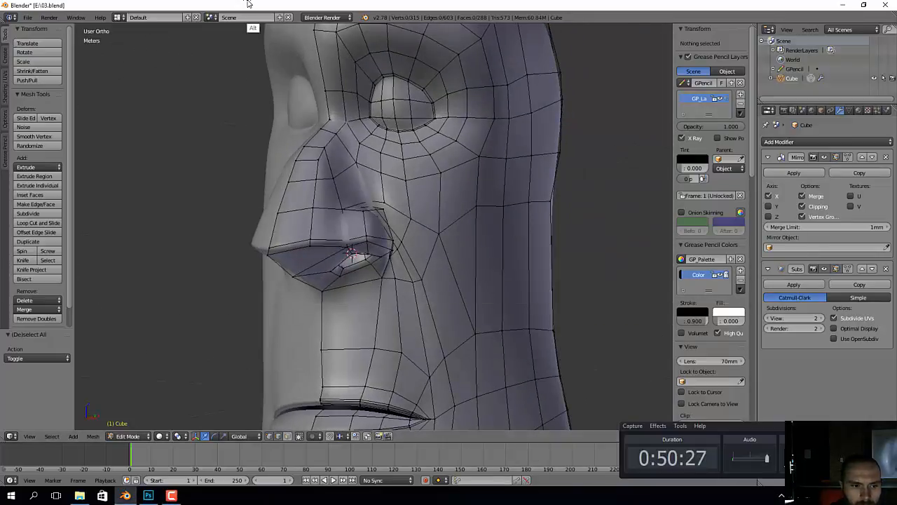
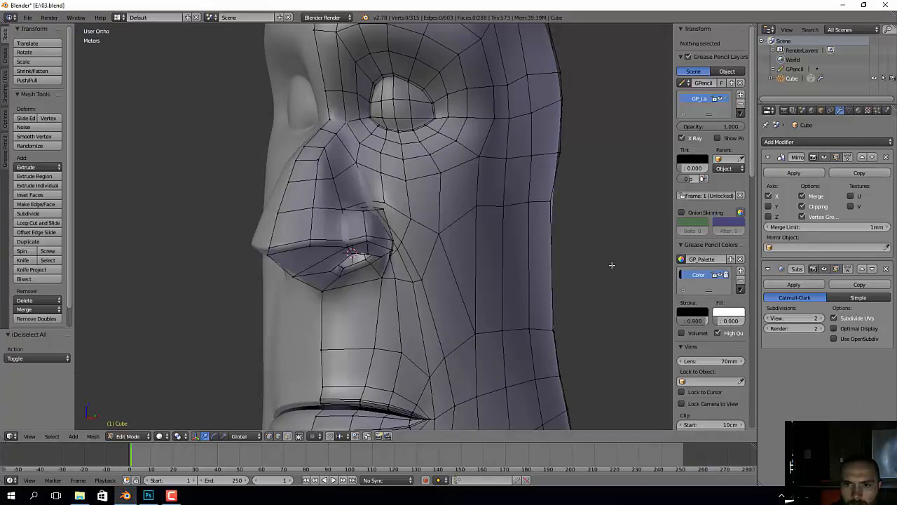
Step: Check the smoothed head in Object Mode, return to Edit Mode, and inspect the cheek and nose topology
key("Tab")
left_click(543, 266)
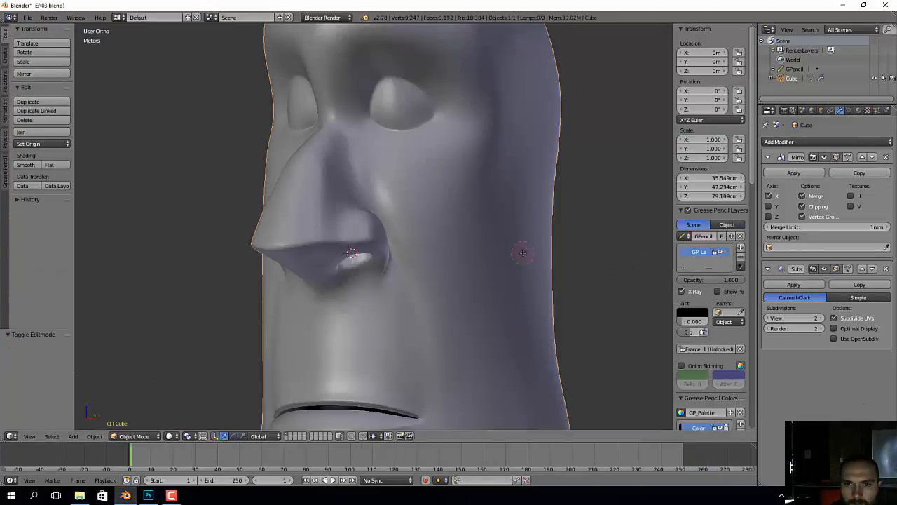
key("a")
key("Tab")
middle_click_drag(461, 233, 505, 201)
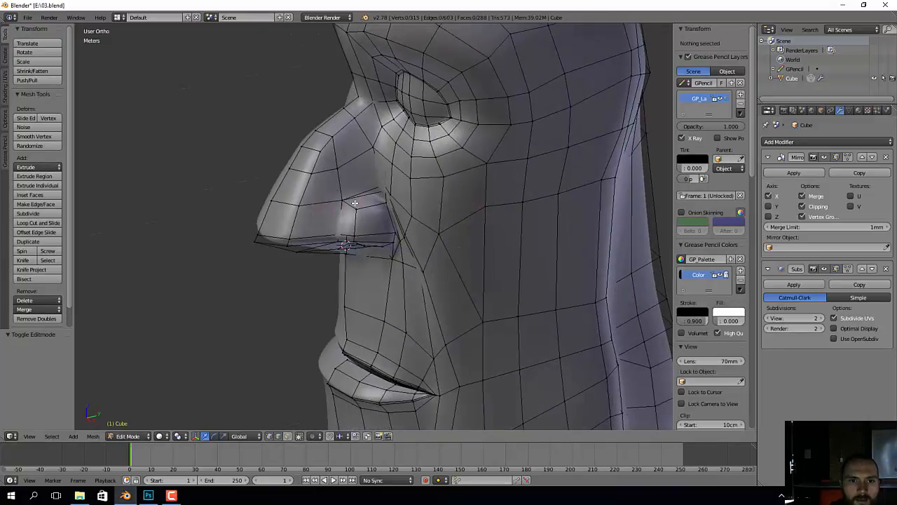
middle_click_drag(416, 241, 486, 212)
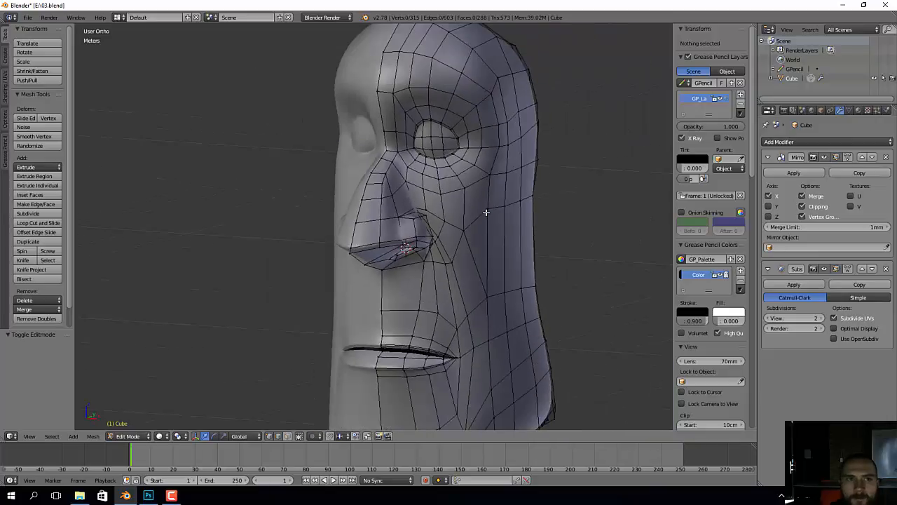
Step: Unlink the scene's Grease Pencil data and toggle through Object Mode back to Edit Mode
left_click(740, 83)
key("Tab")
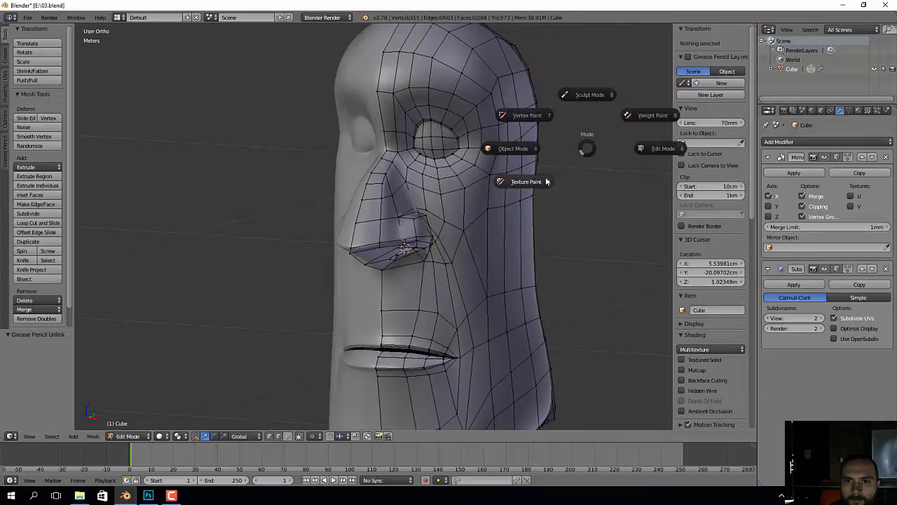
left_click(558, 155)
key("Tab")
left_click(653, 153)
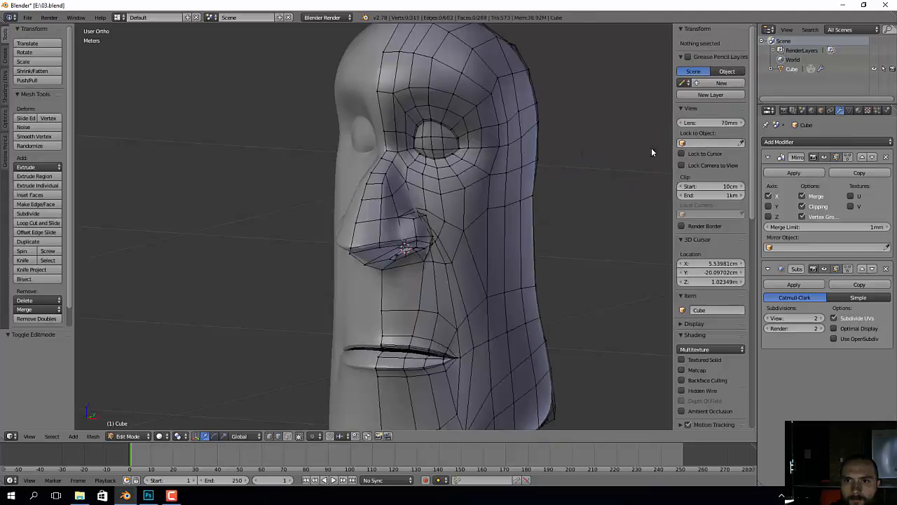
Step: Try again to draw a Grease Pencil stroke over the side of the head
key("d")
right_click_drag(501, 196, 526, 220)
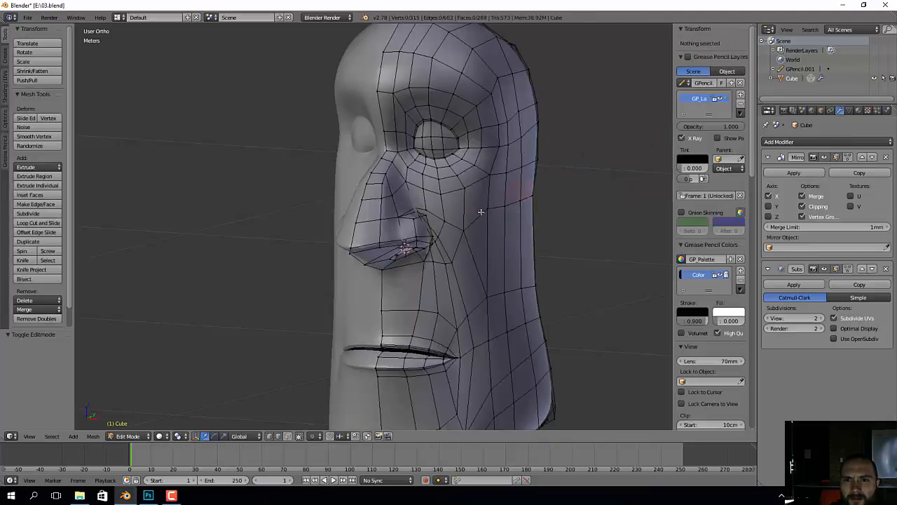
middle_click_drag(481, 211, 481, 203)
Step: Show the Grease Pencil tools at a wider size, set the data source to Object, and unlink the Grease Pencil data
left_click(4, 159)
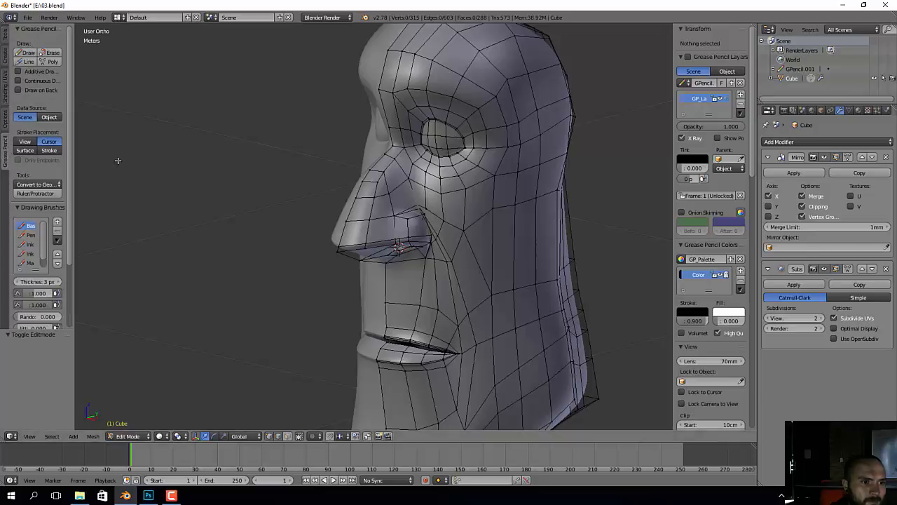
left_click_drag(76, 200, 147, 208)
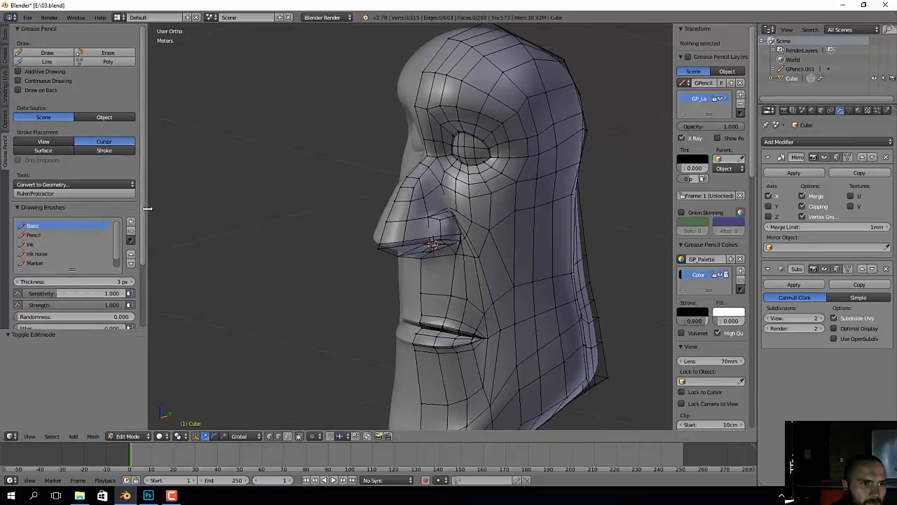
middle_click_drag(263, 213, 228, 228, "shift")
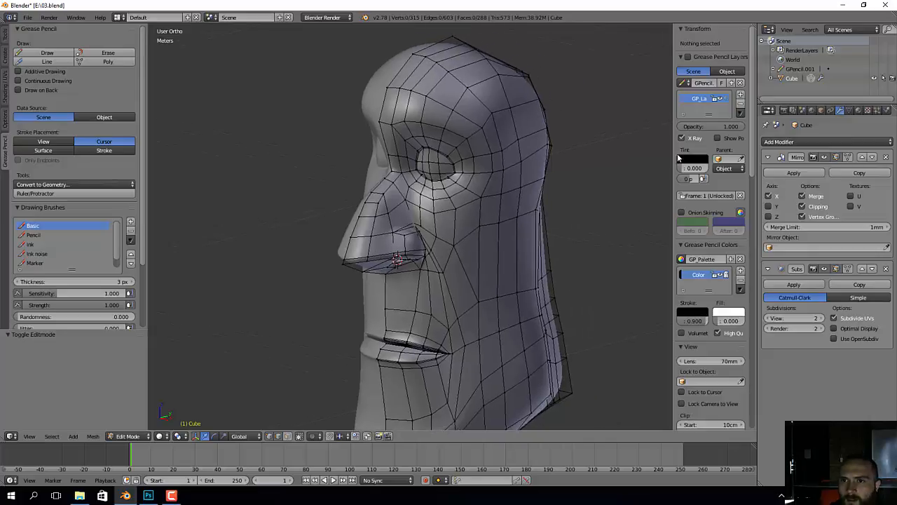
left_click(728, 71)
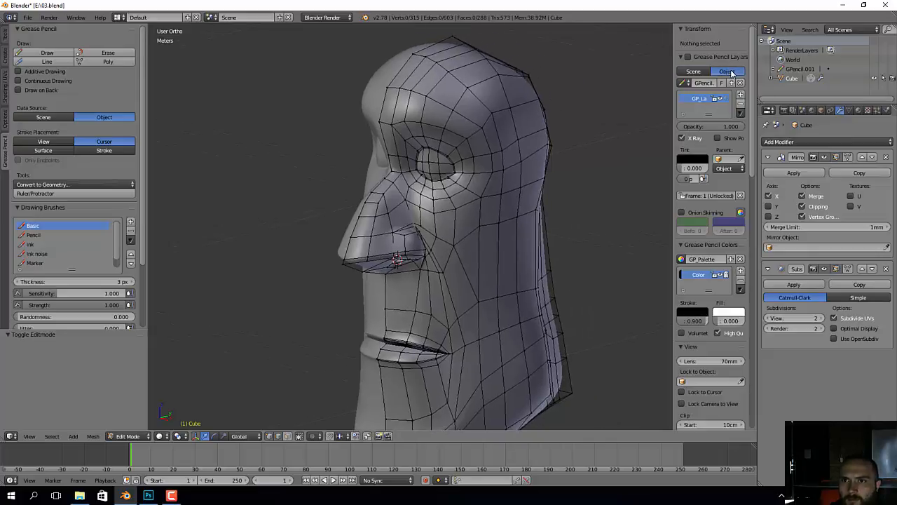
left_click(740, 83)
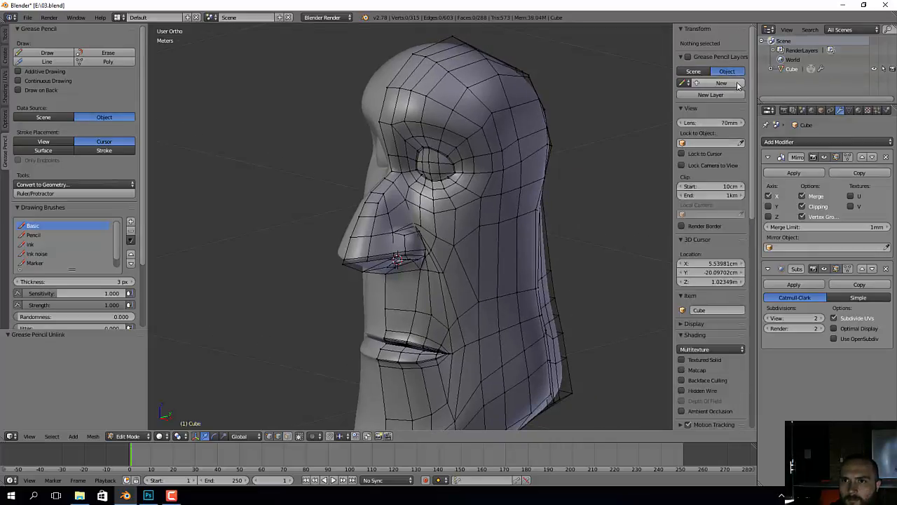
Step: Try to draw a Grease Pencil stroke over the side of the head in Edit Mode
key("d")
left_click(527, 182)
right_click_drag(528, 182, 524, 184)
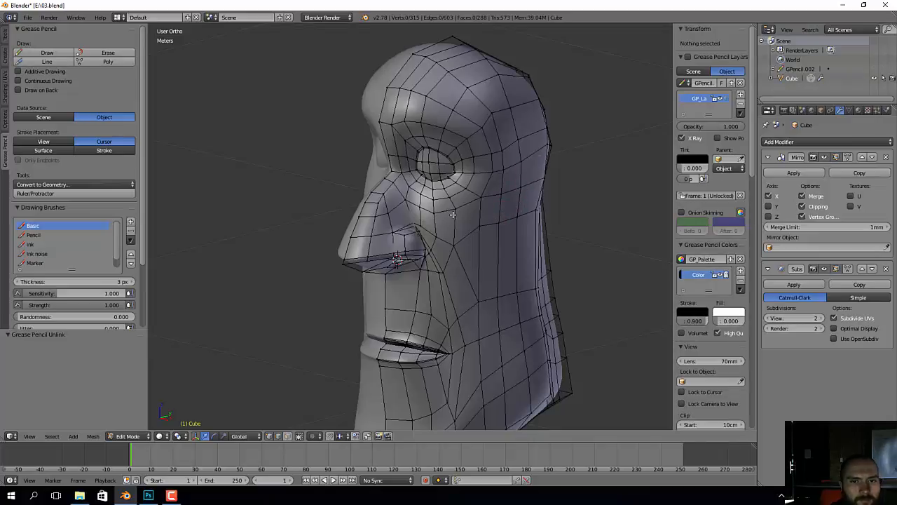
key("ctrl+o")
key("Escape")
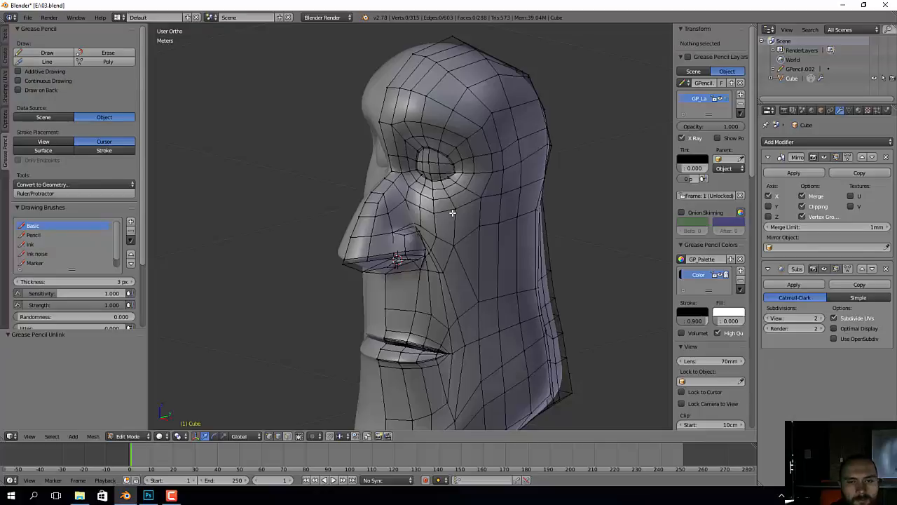
key("ctrl+o")
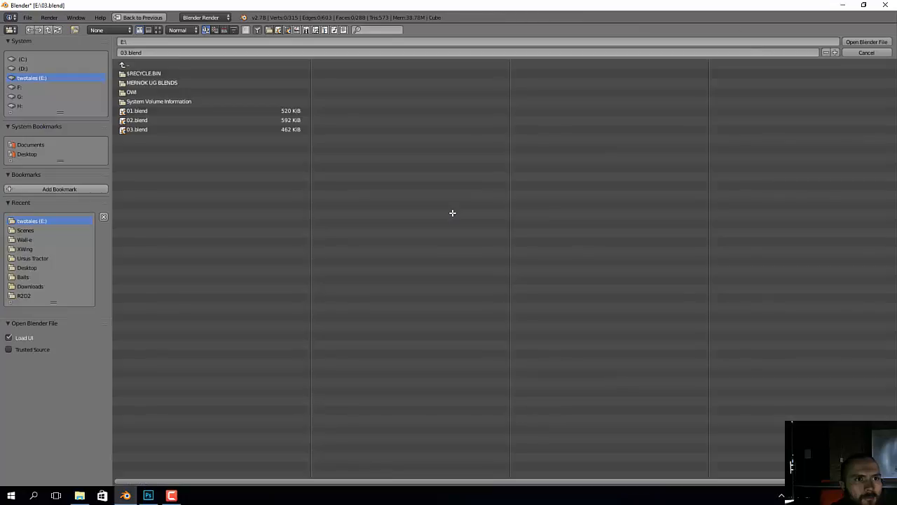
key("Escape")
Step: Return the head to Object Mode and save the file 03.blend
key("Tab")
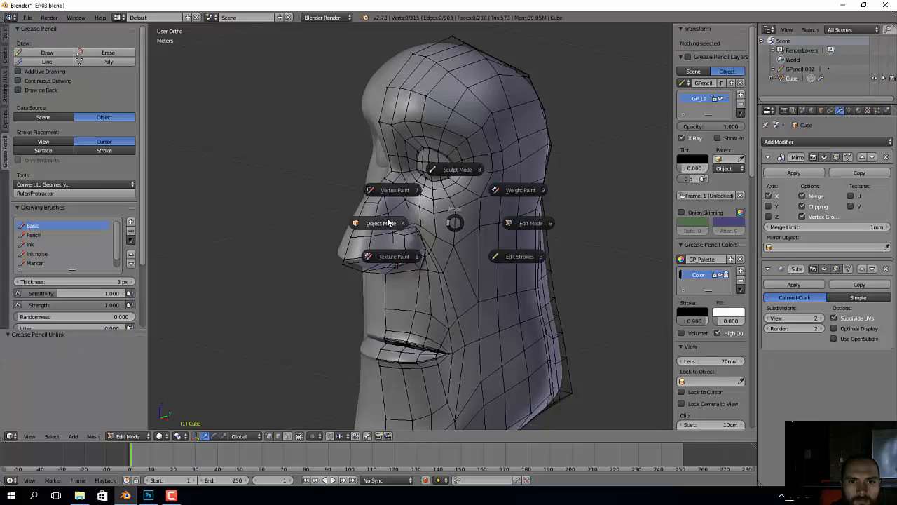
left_click(303, 174)
left_click(28, 17)
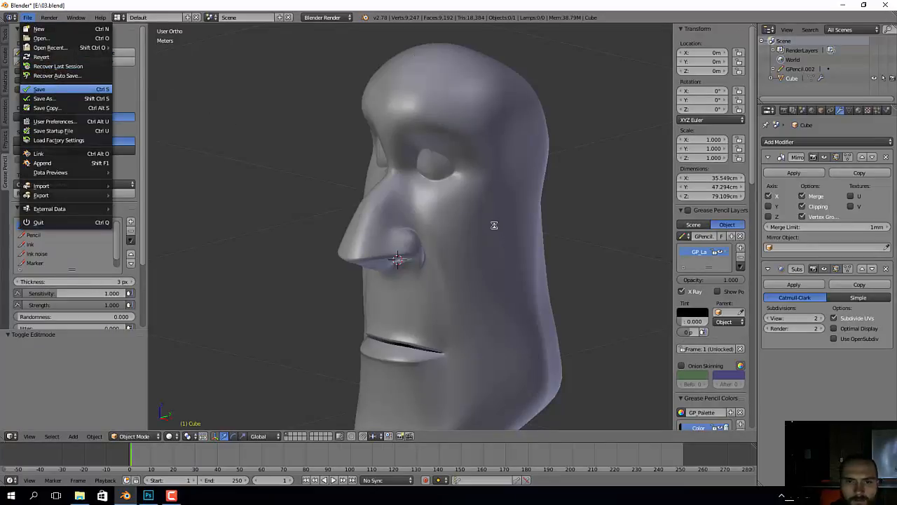
key("Return")
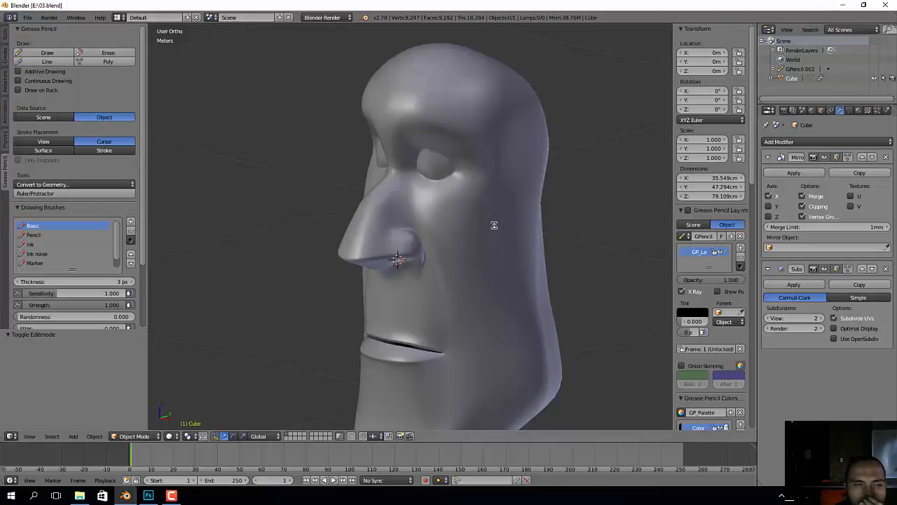
Step: Close Blender, relaunch it, and reopen the recent file 03.blend
left_click(27, 17)
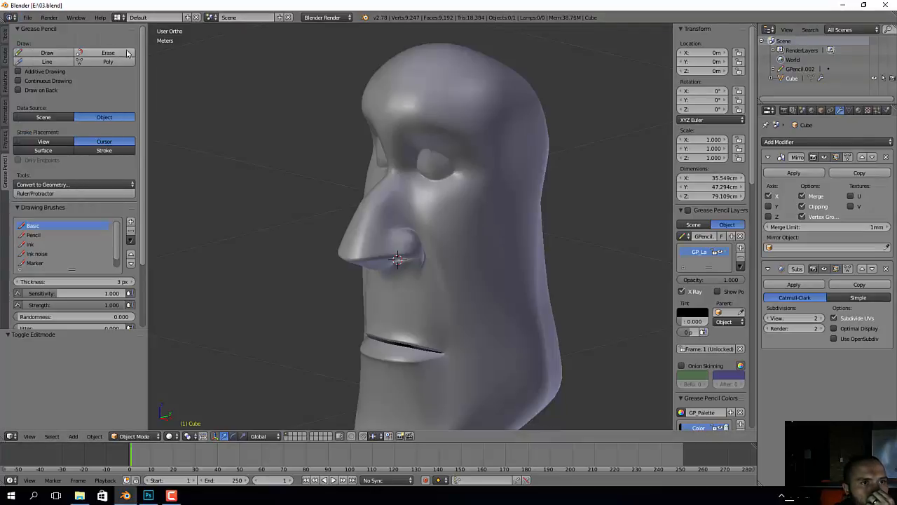
left_click(883, 5)
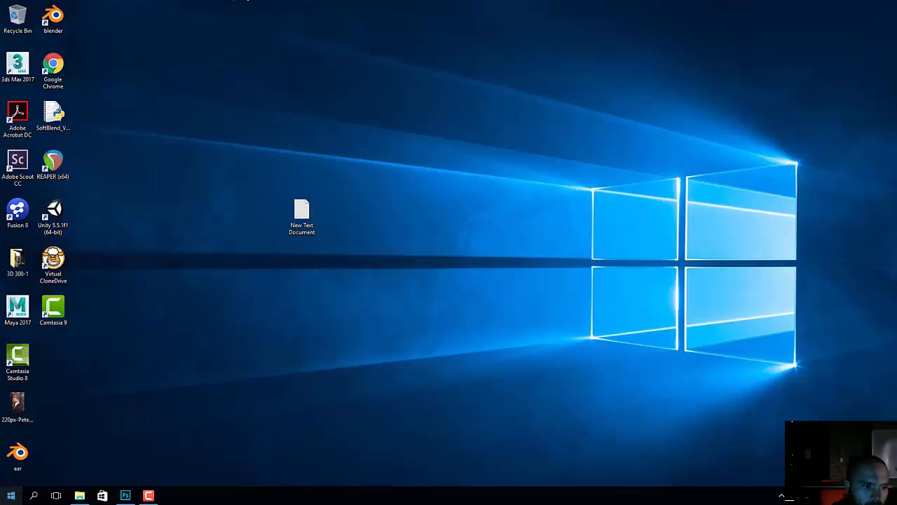
left_click(12, 496)
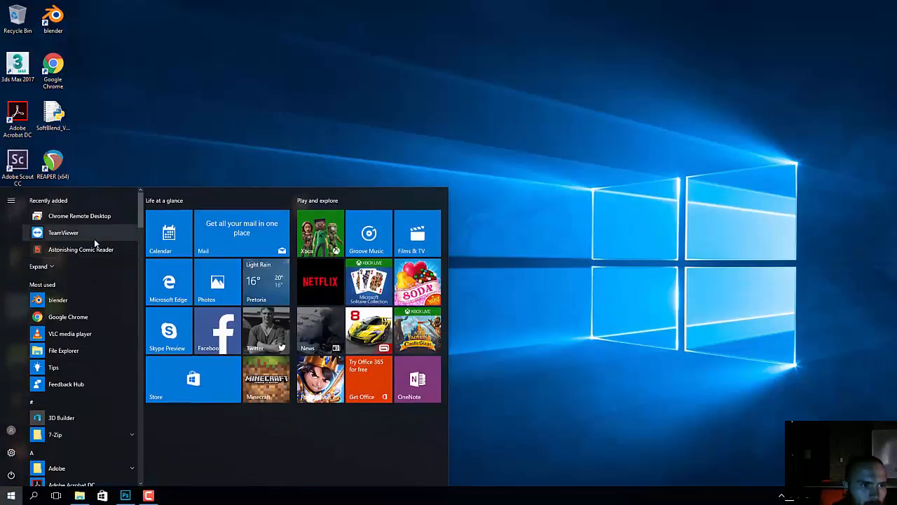
left_click(55, 301)
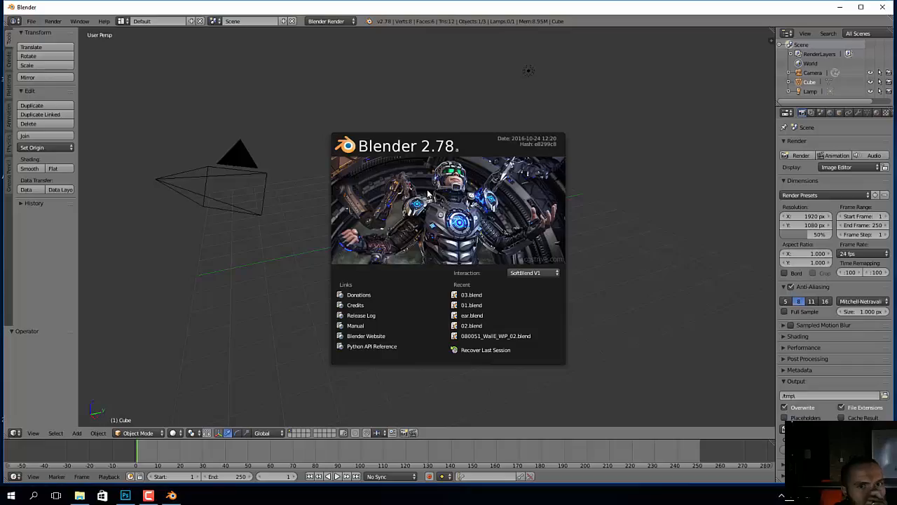
left_click(480, 298)
Step: Select the head, enter Edit Mode, and show the mesh editing tools
mouse_move(581, 275)
middle_mouse_down()
mouse_move(520, 228)
mouse_move(547, 208)
mouse_move(510, 220)
mouse_move(401, 195)
middle_mouse_up()
right_click(456, 253)
key("Tab")
right_click(525, 272)
left_click(8, 43)
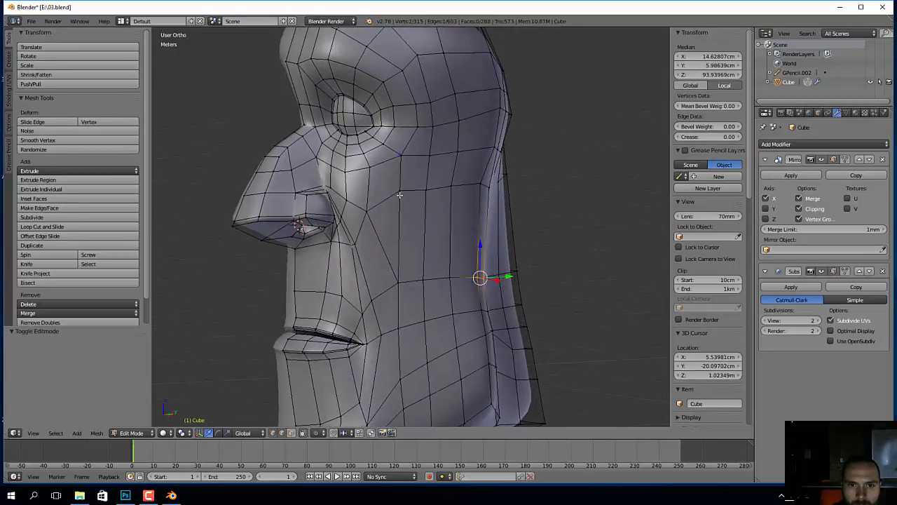
Step: Select the horizontal edge row from the cheek below nose level to the back of the head and slide it up
right_click(400, 195)
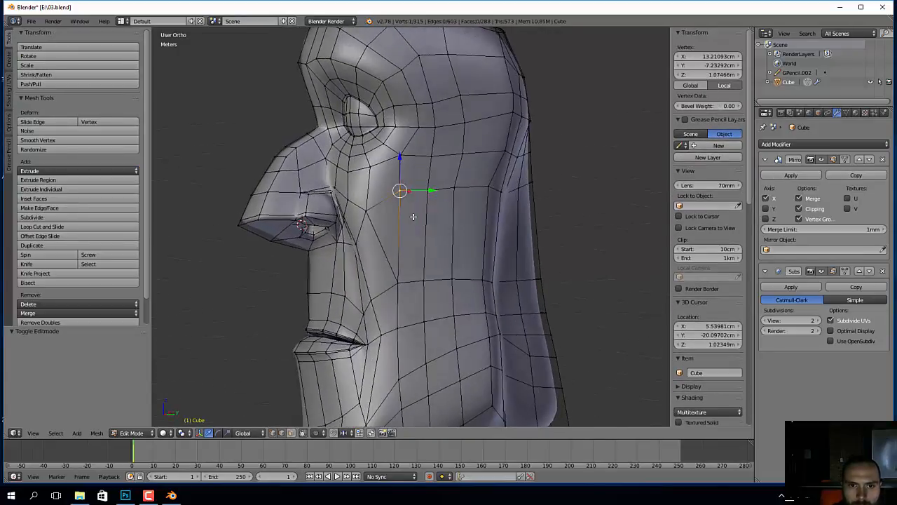
right_click(400, 279)
right_click(540, 280, "ctrl")
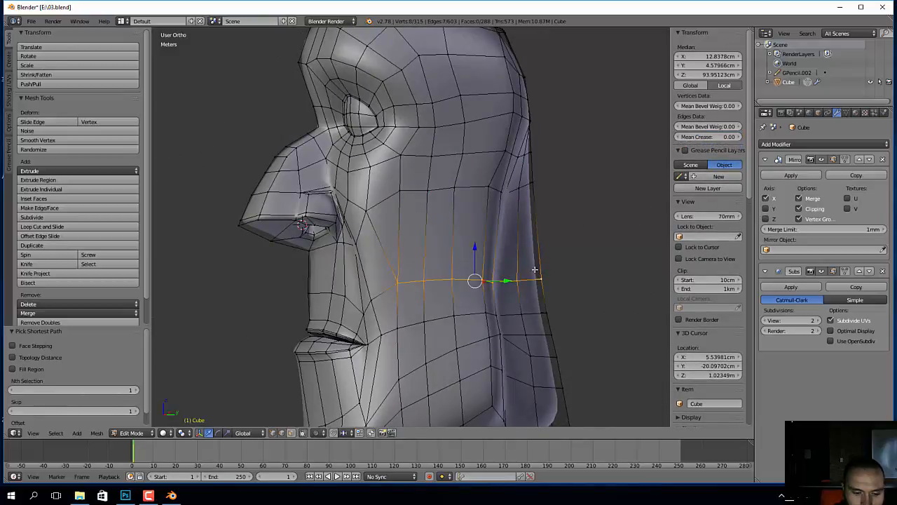
key("g")
key("g")
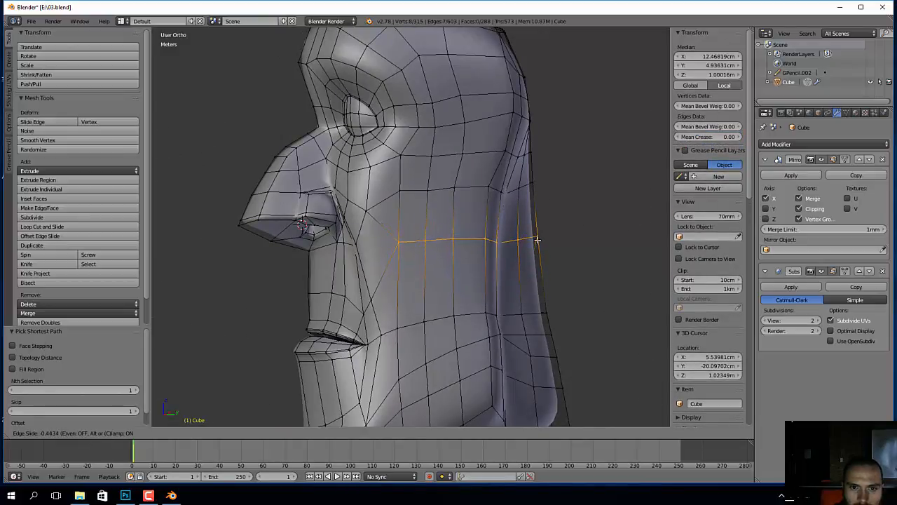
left_click(537, 242)
Step: Slide the edge row directly above, from the cheek to the back of the head, down by a factor of -0.354
right_click(394, 191)
right_click(531, 184, "ctrl")
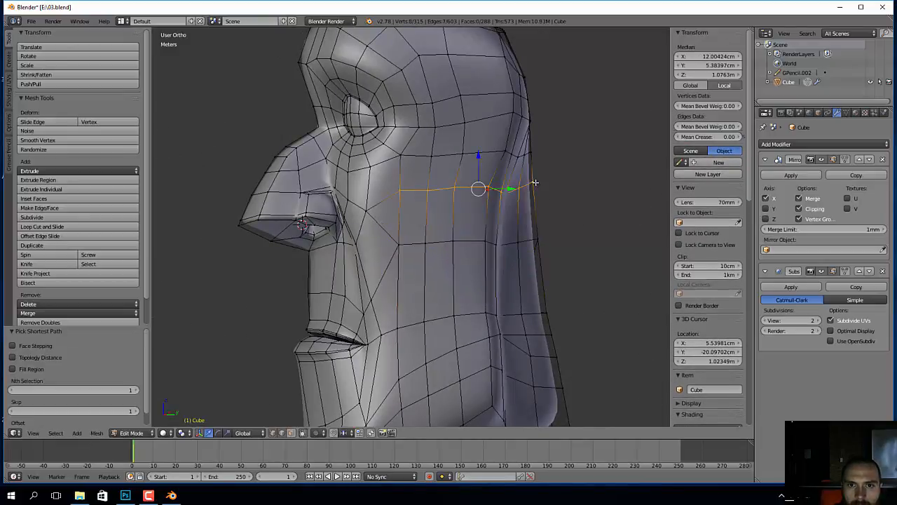
key("g")
key("g")
left_click(536, 200)
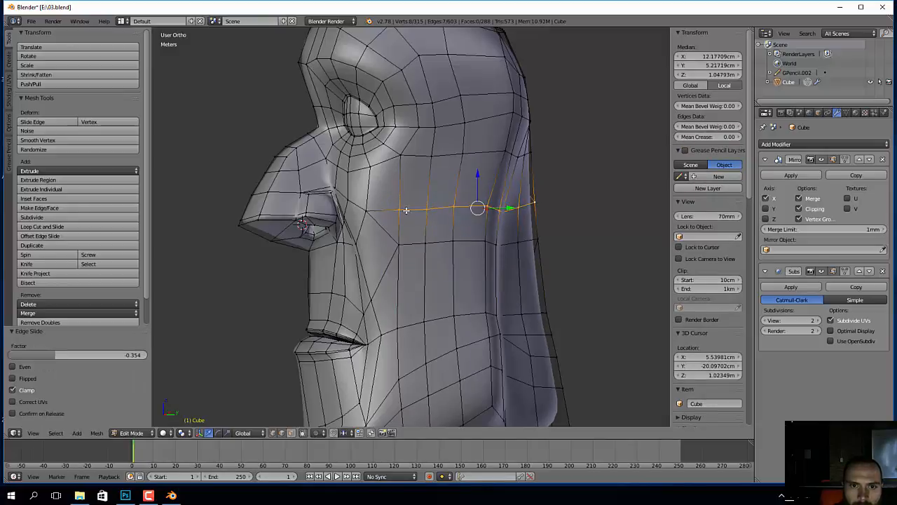
Step: Merge the front cheek vertices of the two neighbouring edge rows at their center
right_click(399, 206)
right_click(399, 253, "shift")
key("alt+m")
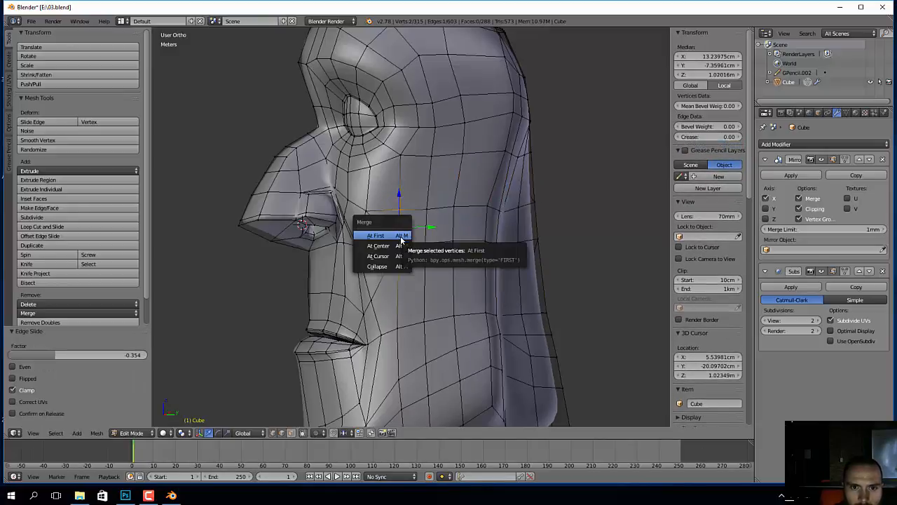
left_click(400, 245)
Step: Try to merge the next vertices of the two edge rows at their center, and undo the merge
right_click(427, 211)
right_click(432, 243, "shift")
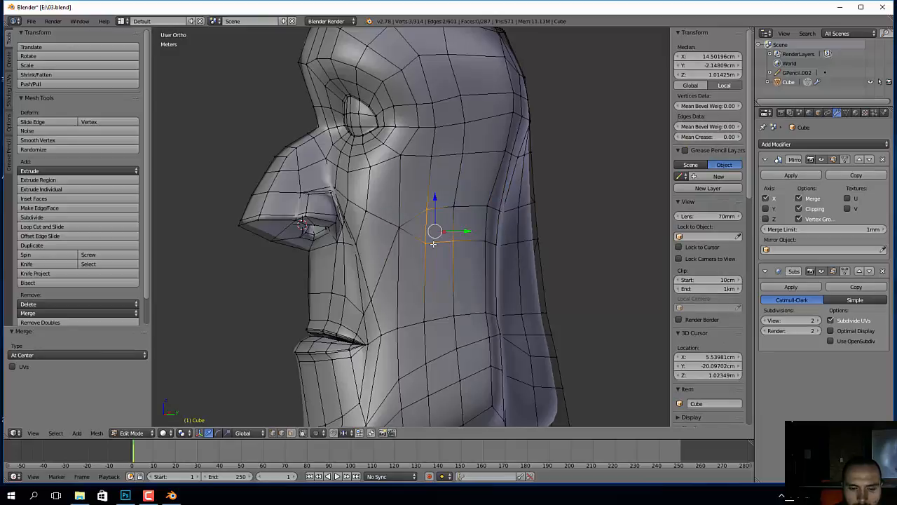
key("space")
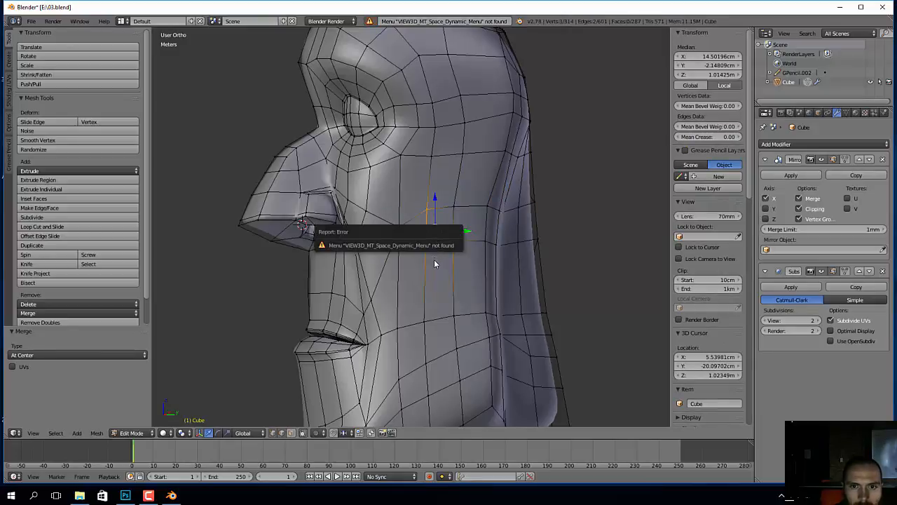
key("alt+m")
left_click(431, 249)
middle_click_drag(525, 246, 469, 244)
key("ctrl+z")
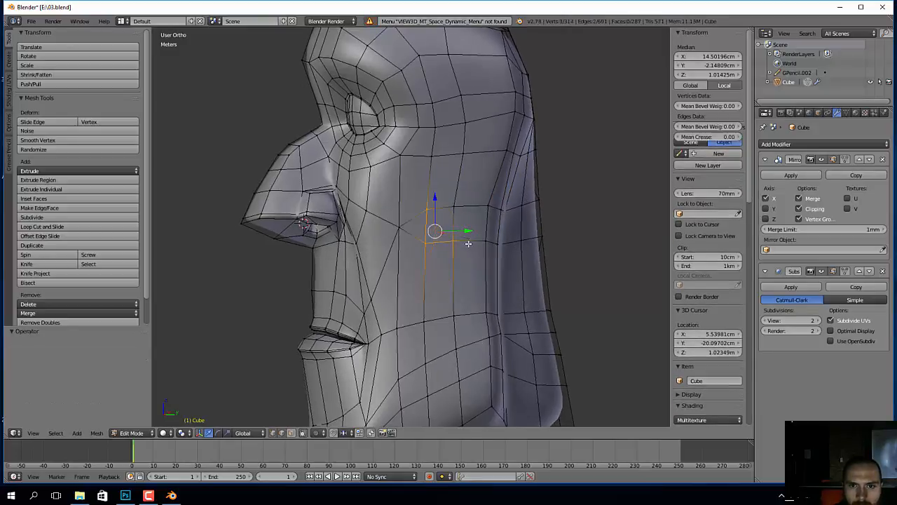
Step: Reselect only the second vertex pair of the two edge rows and merge it at center
key("a")
right_click(426, 210)
right_click(428, 245, "shift")
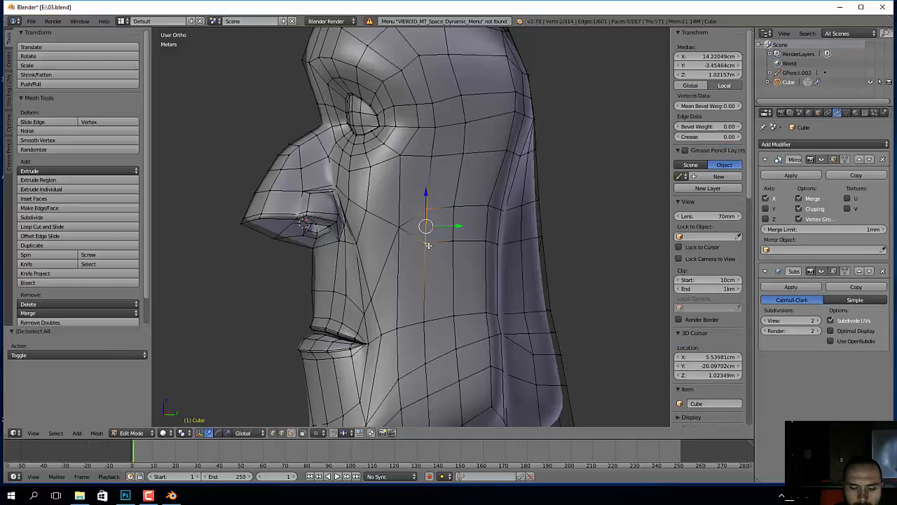
key("alt+m")
left_click(426, 246)
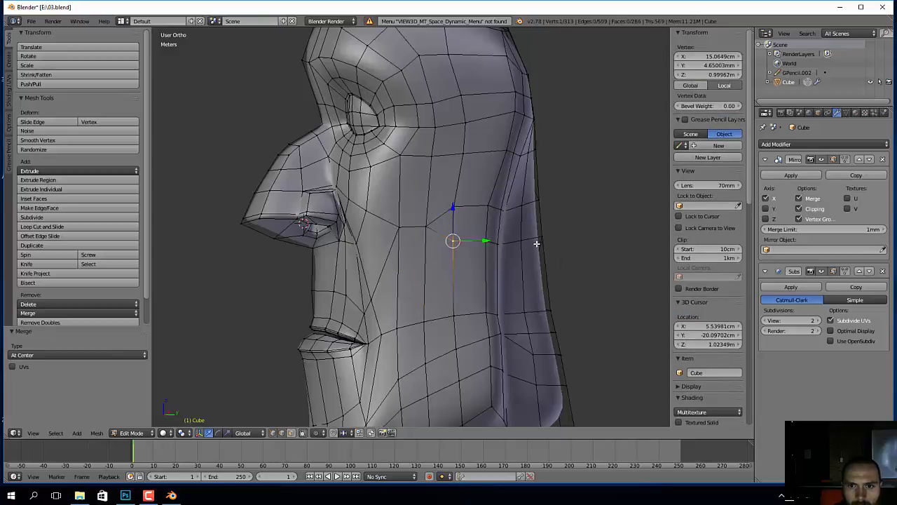
Step: Select the rest of the lower edge row through to the back of the head and delete it as an edge loop
middle_click_drag(536, 243, 602, 276)
right_click(565, 251, "ctrl")
key("x")
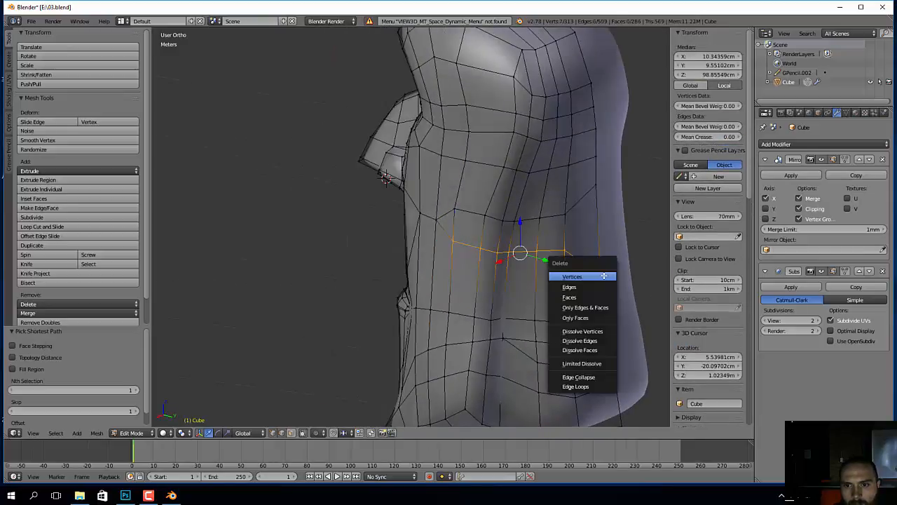
left_click(596, 387)
Step: Remove the leftover diagonal edge on the side of the head behind the merged vertices, leaving a single quad
middle_click_drag(429, 244, 455, 265)
right_click(464, 240)
key("x")
left_click(468, 241)
right_click(466, 276)
key("x")
left_click(462, 273)
right_click(444, 242)
key("x")
left_click(444, 244)
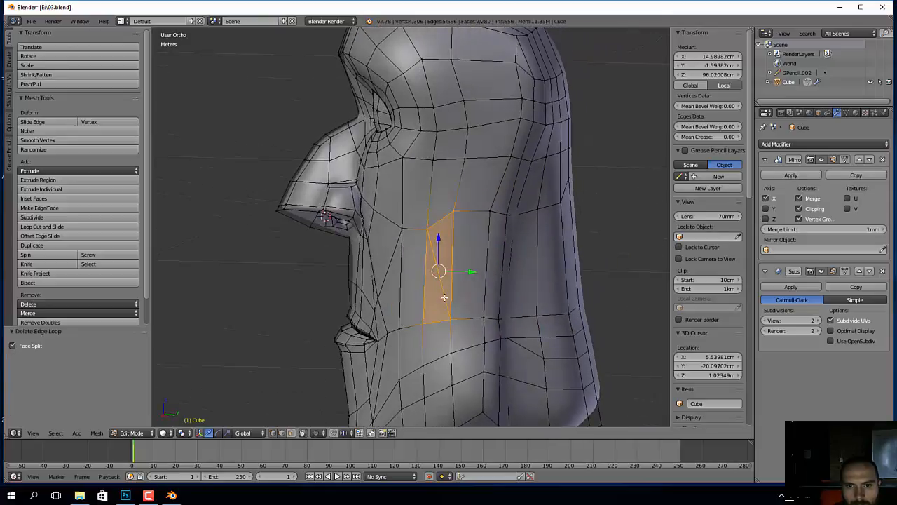
key("x")
left_click(444, 297)
Step: Select the short edge row across the upper cheek beneath the eye and slide it down
middle_click_drag(445, 297, 470, 285)
middle_click_drag(427, 226, 378, 214)
right_click(406, 198)
right_click(338, 207, "ctrl")
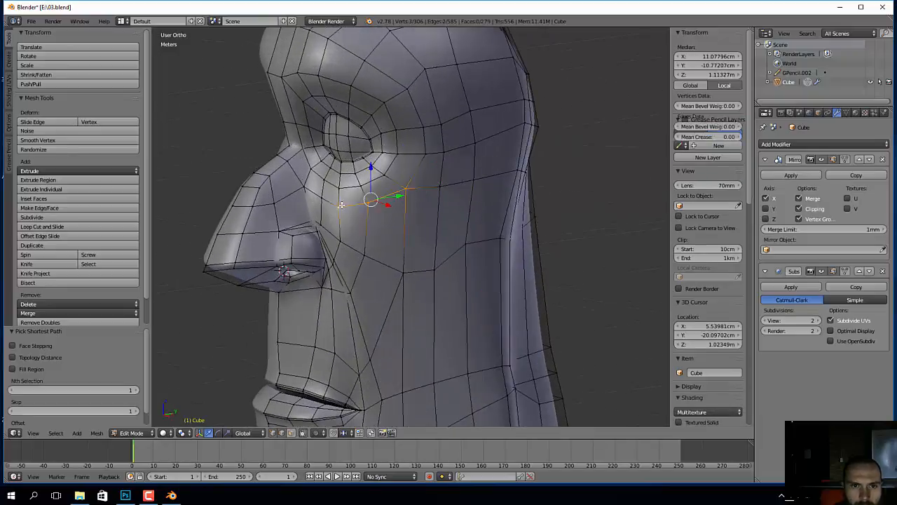
key("g")
key("g")
left_click(403, 217)
Step: Slide the continuing edge row from the upper cheek to the back of the head down by a factor of 0.227
right_click(441, 190)
middle_click_drag(456, 207, 392, 204)
right_click(624, 188, "ctrl")
key("g")
key("g")
left_click(624, 196)
scroll(472, 261, "down", 2)
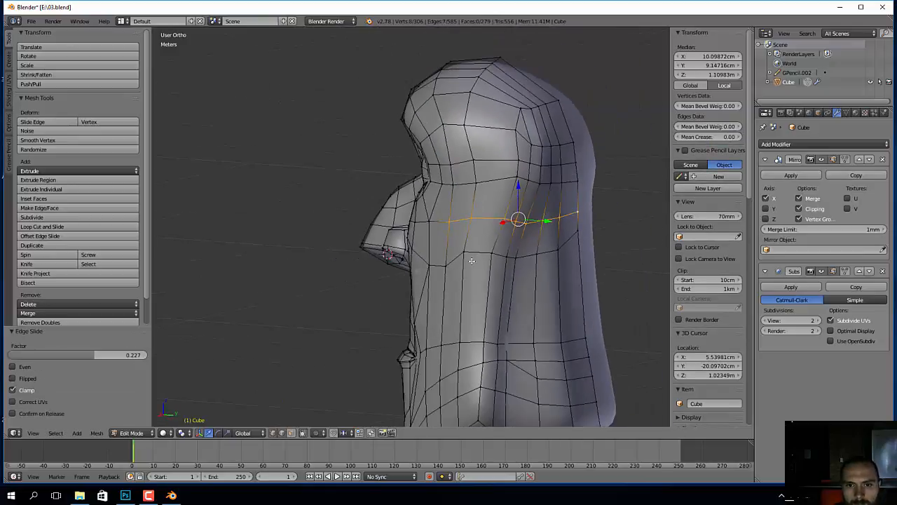
Step: Slide the next lower edge row around the side and back of the head down by a factor of 0.165
right_click(466, 260)
right_click(579, 234, "ctrl")
key("g")
key("g")
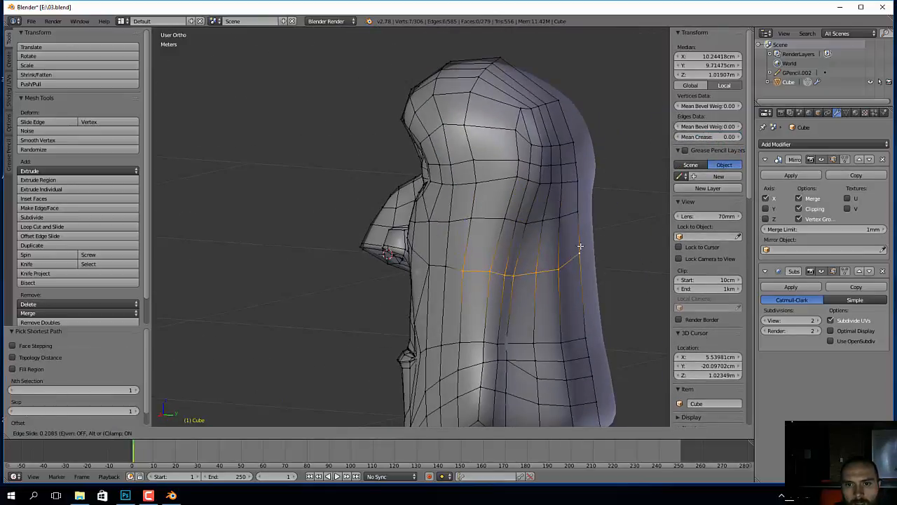
left_click(580, 246)
Step: Slide the edge row at mouth level, from the jaw to the back of the head, up by a factor of 0.250
middle_click_drag(330, 288, 380, 281)
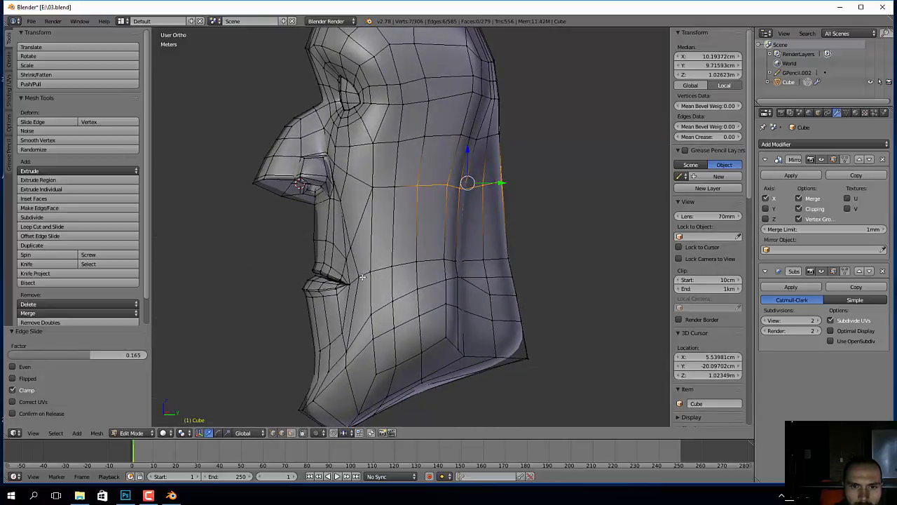
right_click(387, 267)
right_click(510, 257, "ctrl")
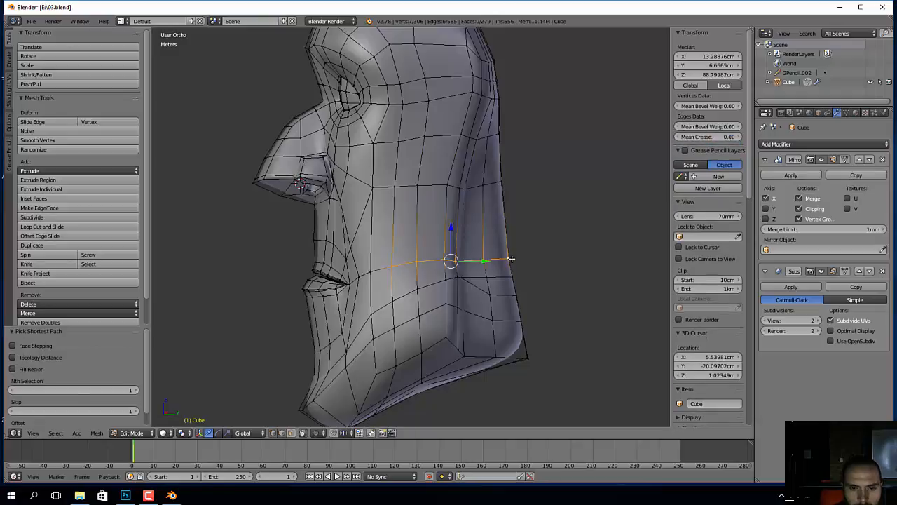
key("g")
key("g")
left_click(512, 237)
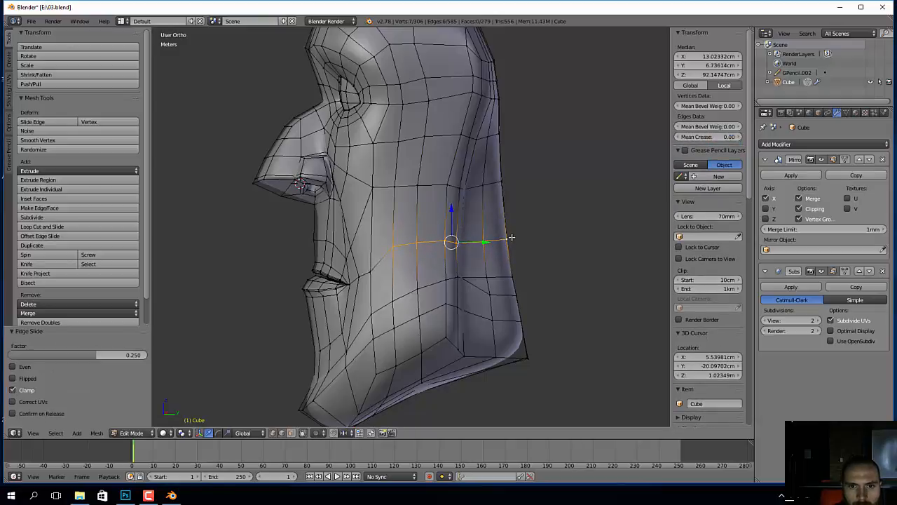
Step: Move the cheek vertex behind the mouth corner upward and slide it along its edge to even out the spacing
right_click(373, 270)
key("g")
left_click(370, 263)
mouse_move(369, 263)
middle_mouse_down()
mouse_move(375, 201)
mouse_move(413, 197)
mouse_move(477, 233)
mouse_move(463, 218)
middle_mouse_up()
key("g")
key("g")
left_click(371, 201)
Step: Switch the head to Sculpt Mode and set the Grab brush radius to 159 px
scroll(471, 230, "up", 6)
scroll(468, 228, "down", 7)
key("Tab")
key("ctrl+Tab")
scroll(507, 203, "up", 3)
key("Tab")
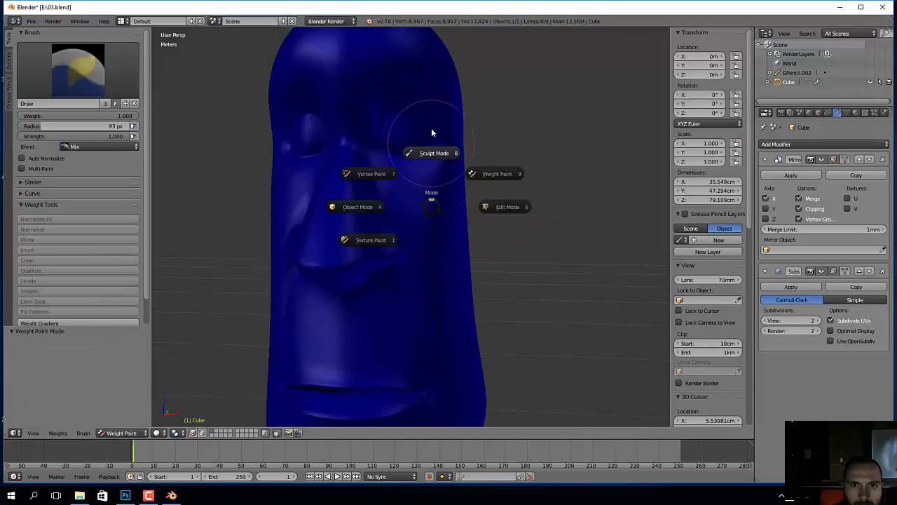
left_click(431, 133)
key("f")
left_click(464, 218)
Step: Nudge the side of the face toward the front sketch with the Grab brush, and compare the head with the side sketch
middle_click_drag(460, 218, 466, 218)
key("KP_1")
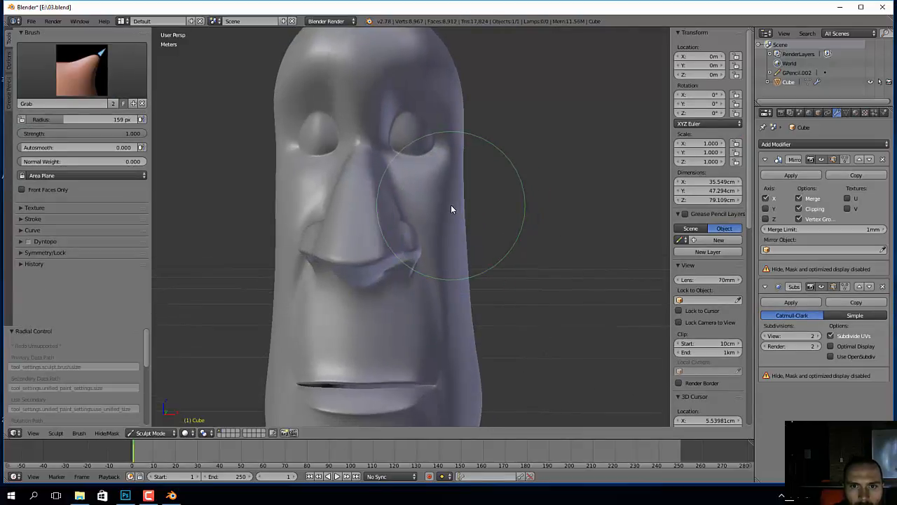
key("KP_5")
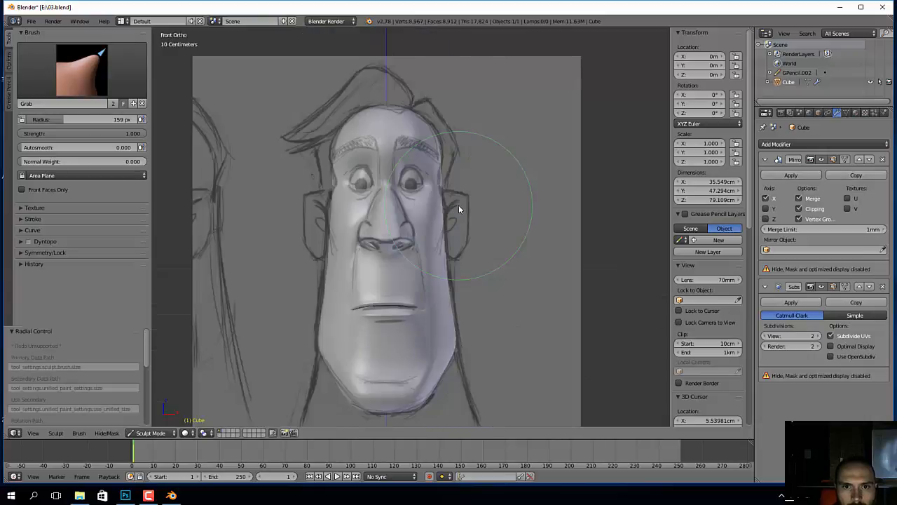
scroll(458, 205, "up", 2)
mouse_move(425, 220)
left_mouse_down()
mouse_move(441, 218)
mouse_move(432, 246)
left_mouse_up()
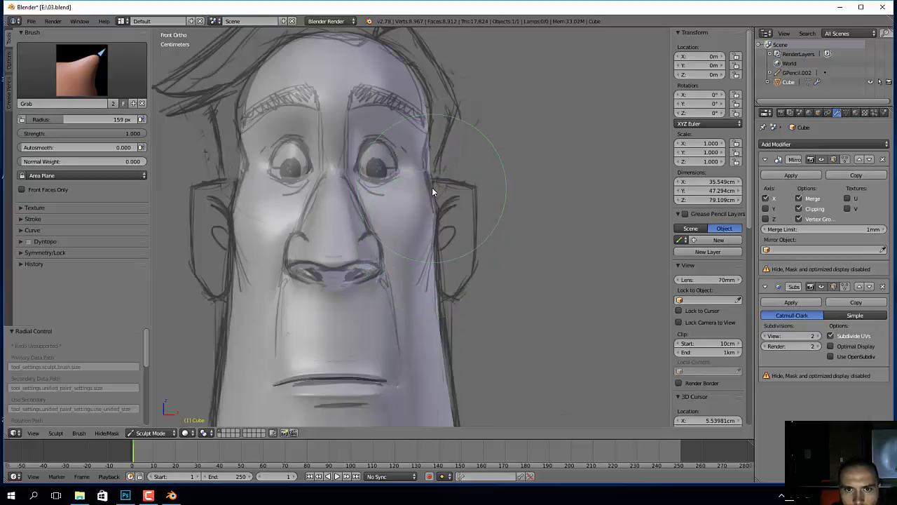
key("KP_3")
scroll(425, 188, "down", 2)
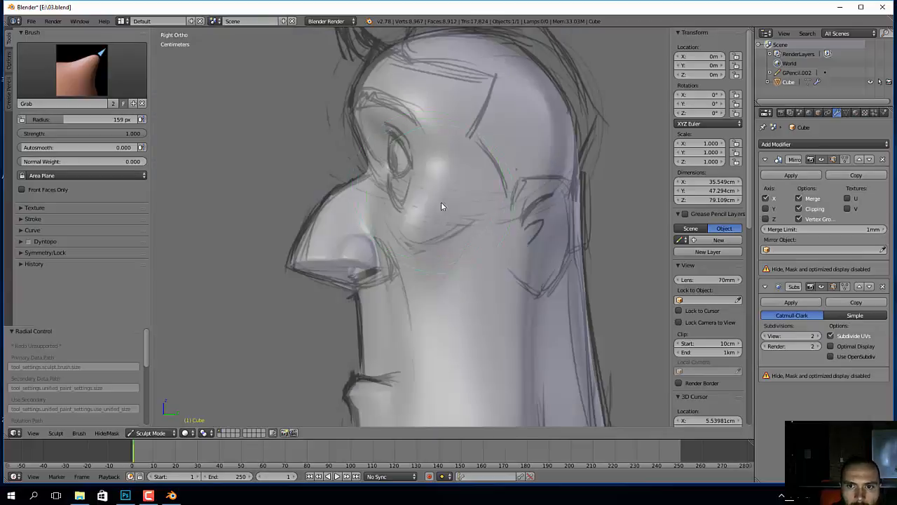
Step: Examine the sculpted head against the side sketch, then inspect its overall form in perspective from several angles
middle_click_drag(441, 203, 448, 138, "shift")
middle_click_drag(358, 126, 397, 200, "shift")
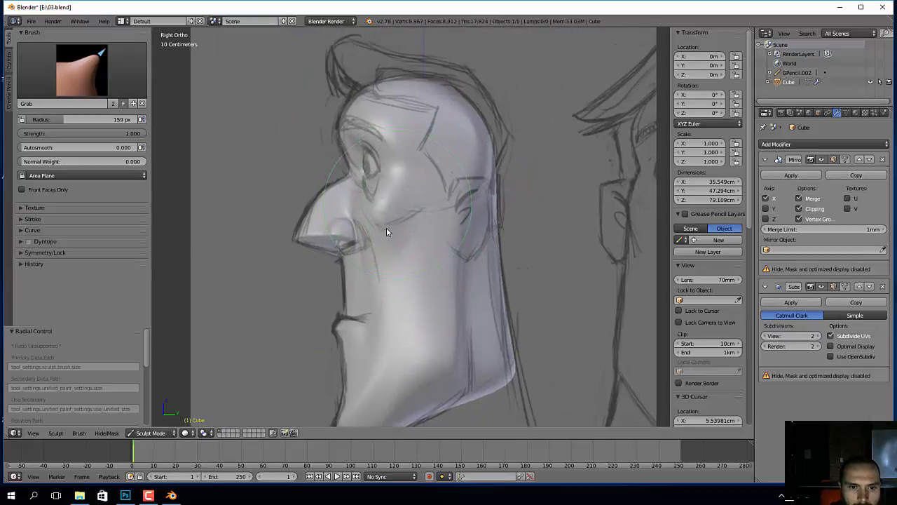
mouse_move(420, 302)
middle_mouse_down("shift")
mouse_move(421, 290)
mouse_move(398, 296)
mouse_move(431, 316)
middle_mouse_up("shift")
scroll(497, 273, "up", 2)
middle_click_drag(497, 273, 439, 249)
scroll(450, 239, "down", 2)
scroll(439, 250, "up", 2)
key("KP_5")
scroll(438, 250, "down", 8)
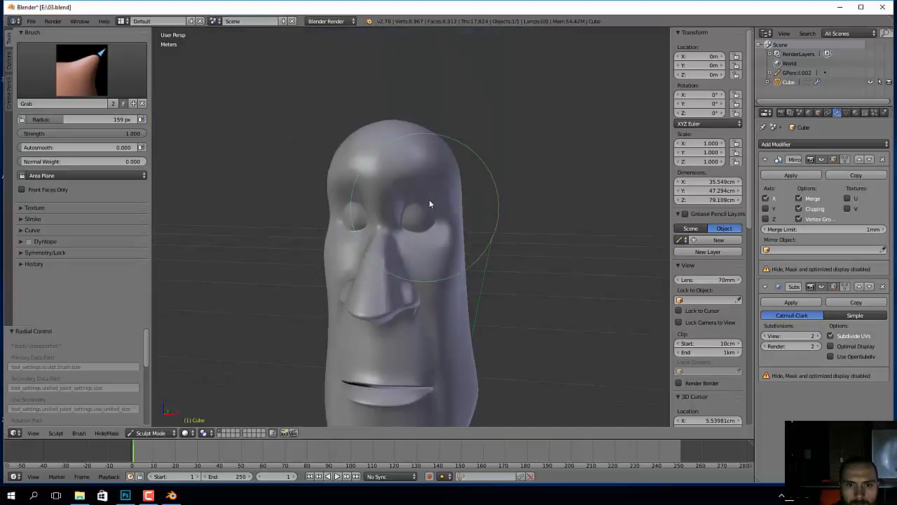
mouse_move(429, 199)
middle_mouse_down()
mouse_move(429, 223)
mouse_move(529, 222)
mouse_move(554, 236)
mouse_move(528, 246)
mouse_move(436, 241)
mouse_move(465, 237)
mouse_move(504, 251)
mouse_move(484, 271)
mouse_move(436, 273)
mouse_move(522, 283)
mouse_move(454, 287)
mouse_move(457, 242)
mouse_move(505, 203)
mouse_move(473, 154)
mouse_move(509, 281)
mouse_move(523, 257)
mouse_move(491, 242)
middle_mouse_up()
scroll(445, 220, "up", 5)
scroll(458, 212, "down", 2)
scroll(555, 237, "down", 2)
Step: Return to Edit Mode and move the midline edges at the nose tip about 9.3 mm forward along Y
key("Tab")
left_click(524, 274)
scroll(502, 265, "up", 2)
right_click(416, 236, "alt")
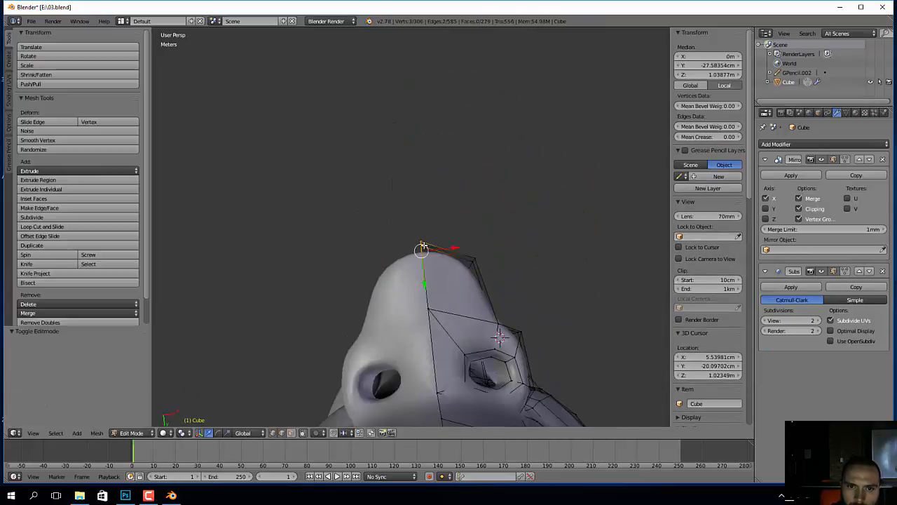
left_click_drag(427, 282, 427, 271)
Step: Allow selection of hidden geometry, move the nose tip's outer edge about 6 mm inward and 5 mm back, and preview the head
right_click(504, 275, "alt")
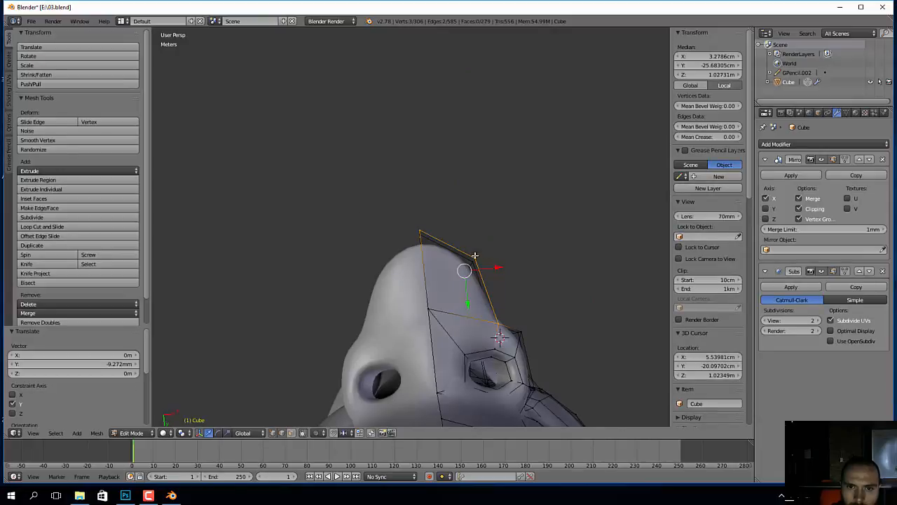
key("a")
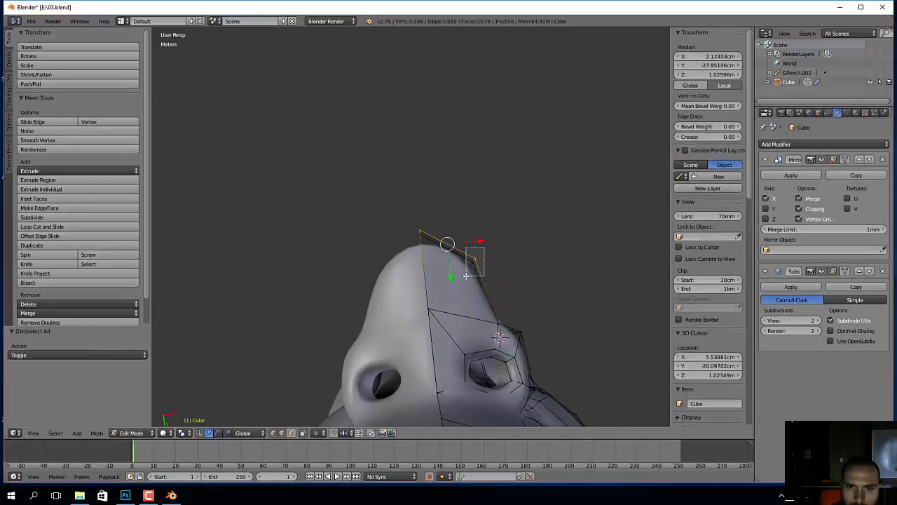
left_click(304, 433)
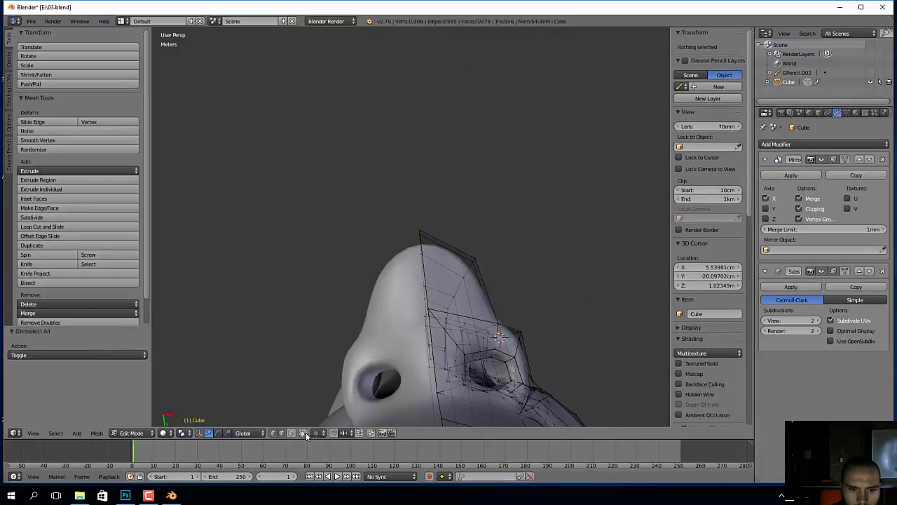
right_click(472, 251)
key("g")
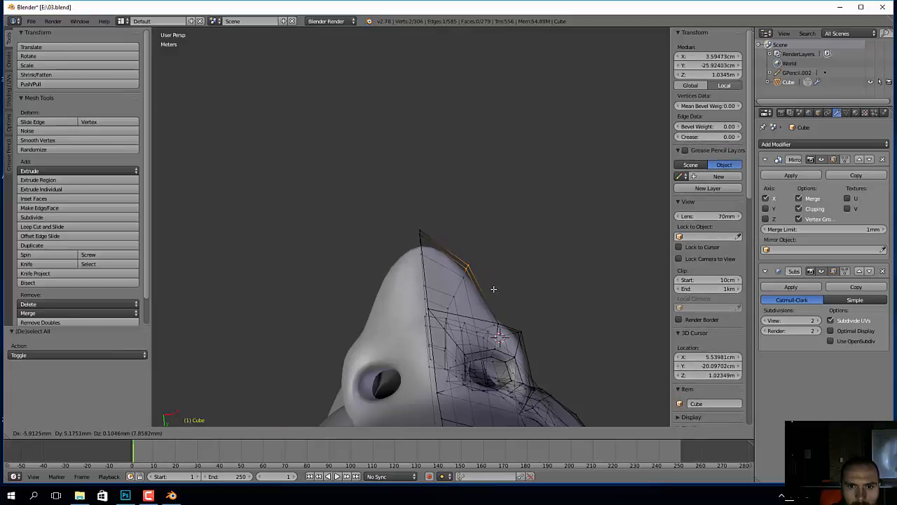
left_click(494, 287)
key("Tab")
middle_click_drag(393, 290, 415, 272)
Step: In the right view, move the middle nose-bridge edge about 5.7 mm forward and 1.7 mm up to follow the sketch outline
key("Tab")
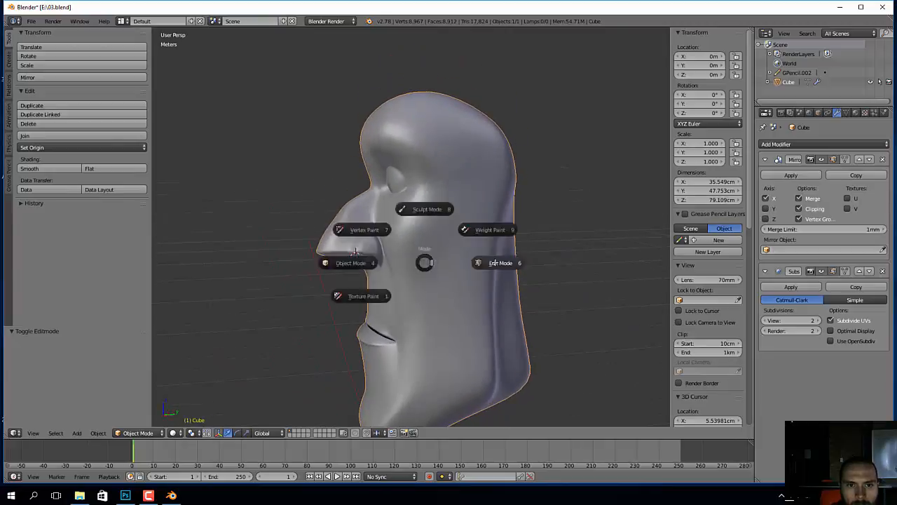
key("KP_3")
scroll(291, 188, "up", 8)
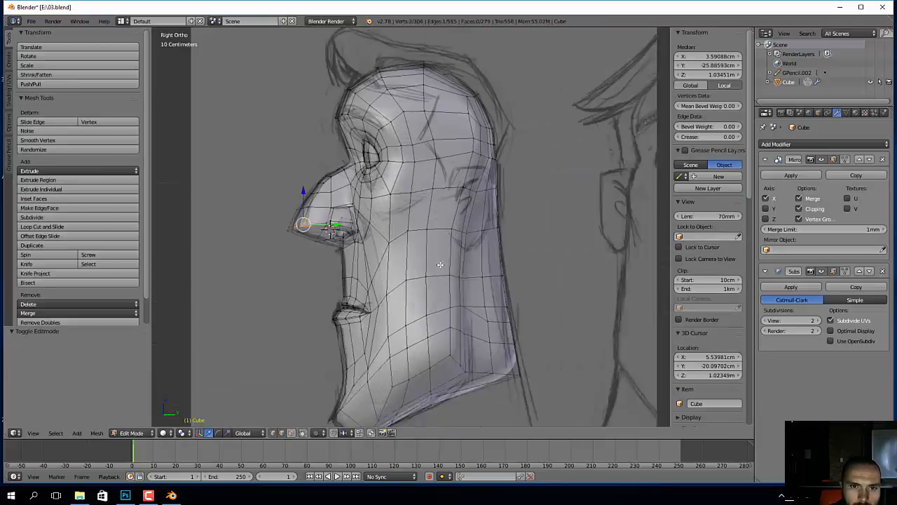
left_click_drag(346, 184, 402, 197)
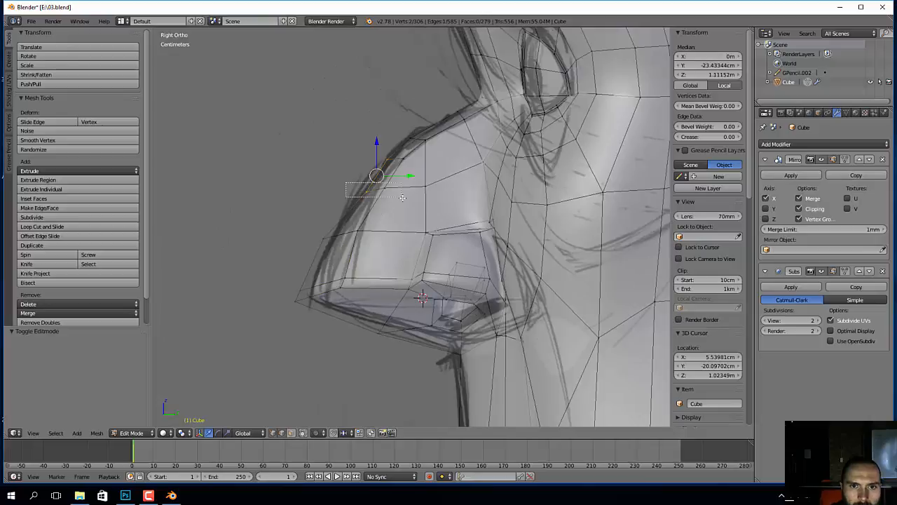
key("g")
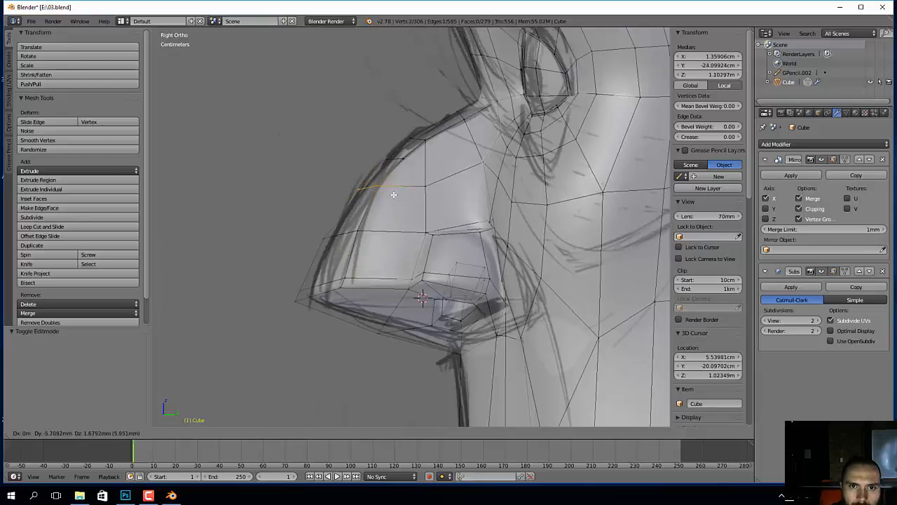
left_click(394, 195)
Step: Move the upper nose-bridge edge about 9 mm back and 10 mm up along the sketch, and enable face selection as well
key("a")
key("b")
left_click_drag(380, 150, 411, 166)
key("g")
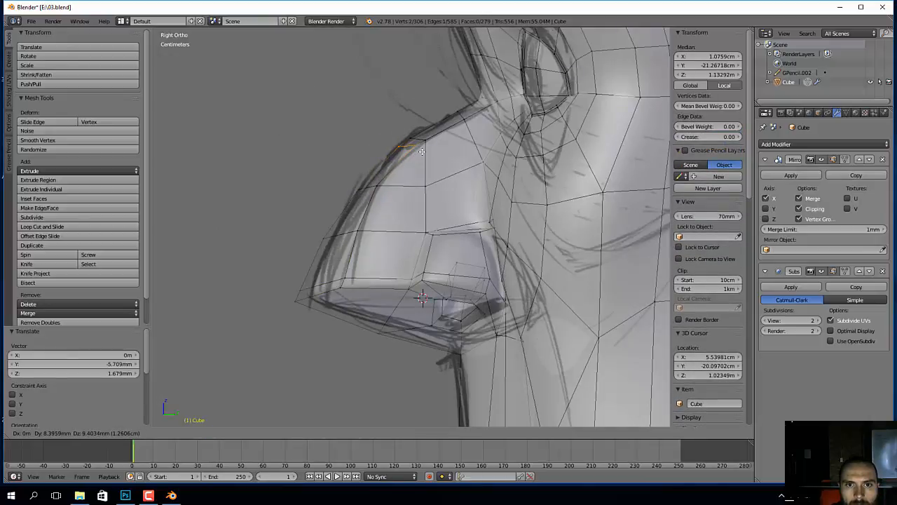
left_click(422, 151)
mouse_move(423, 150)
middle_mouse_down()
mouse_move(481, 195)
mouse_move(497, 185)
mouse_move(477, 242)
mouse_move(505, 283)
mouse_move(427, 145)
mouse_move(424, 158)
middle_mouse_up()
middle_click_drag(476, 226, 467, 206)
key("3")
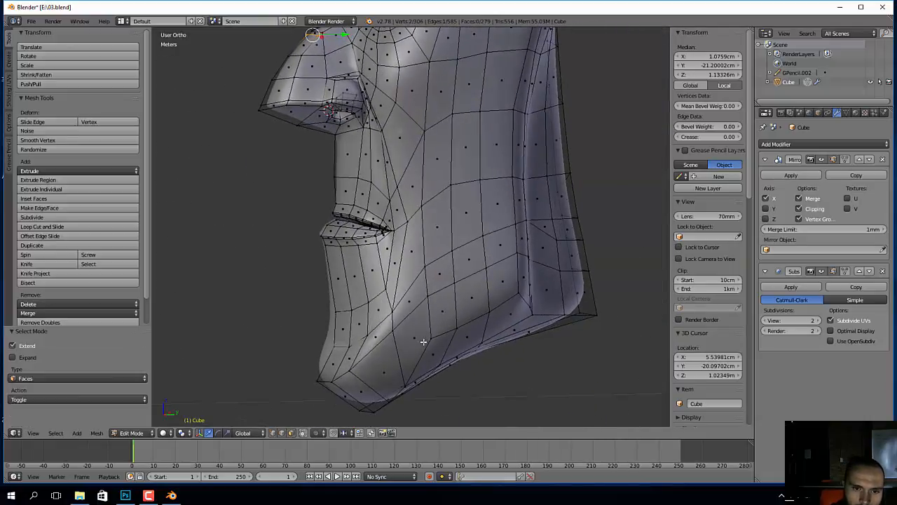
key("e")
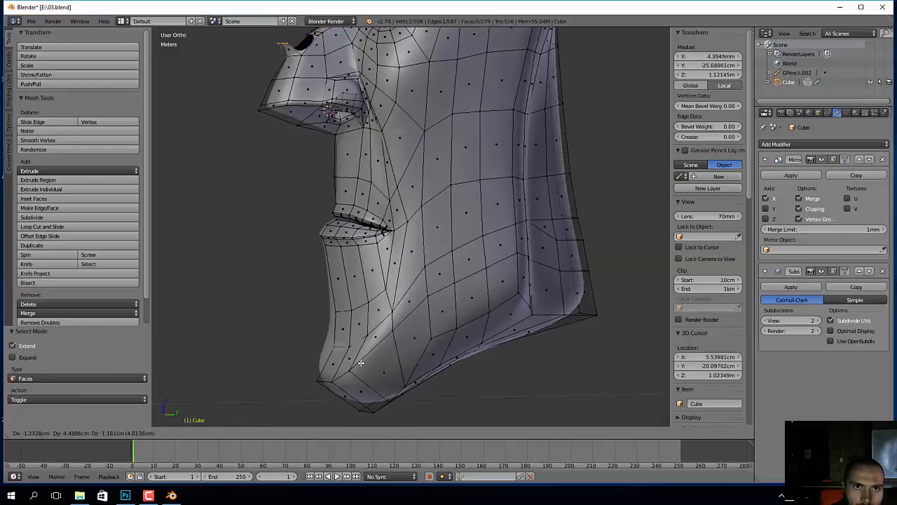
right_click(361, 362)
key("ctrl+z")
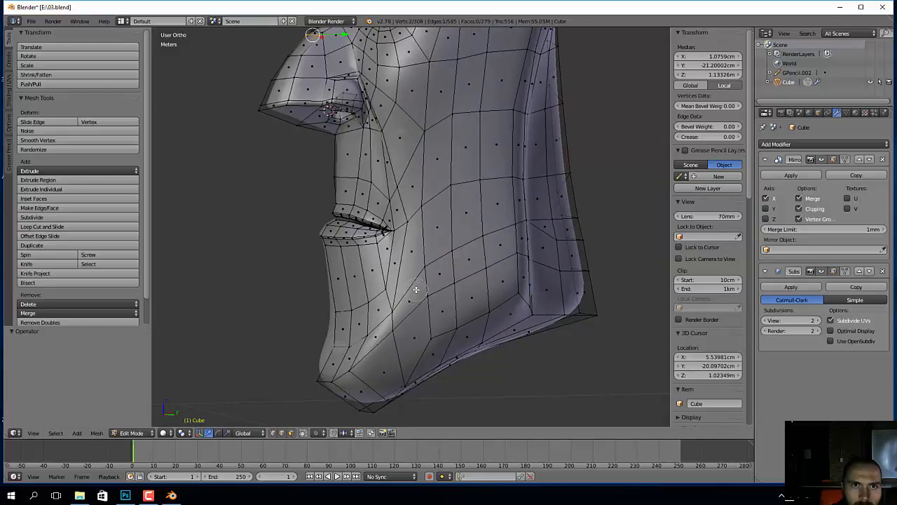
Step: Circle-select the faces of the cheek and side of the head, including the rear side above ear level
key("a")
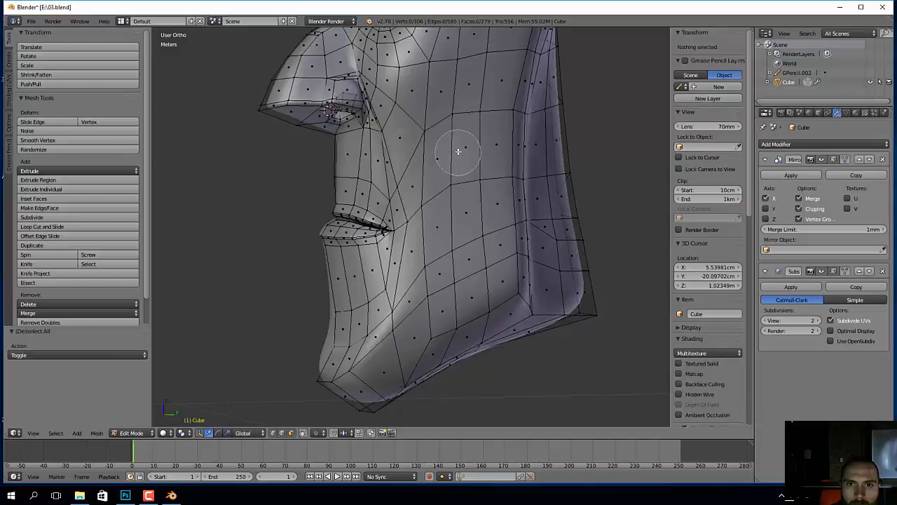
mouse_move(461, 209)
left_mouse_down()
mouse_move(465, 180)
mouse_move(460, 247)
mouse_move(491, 210)
mouse_move(477, 260)
mouse_move(484, 287)
mouse_move(447, 290)
left_mouse_up()
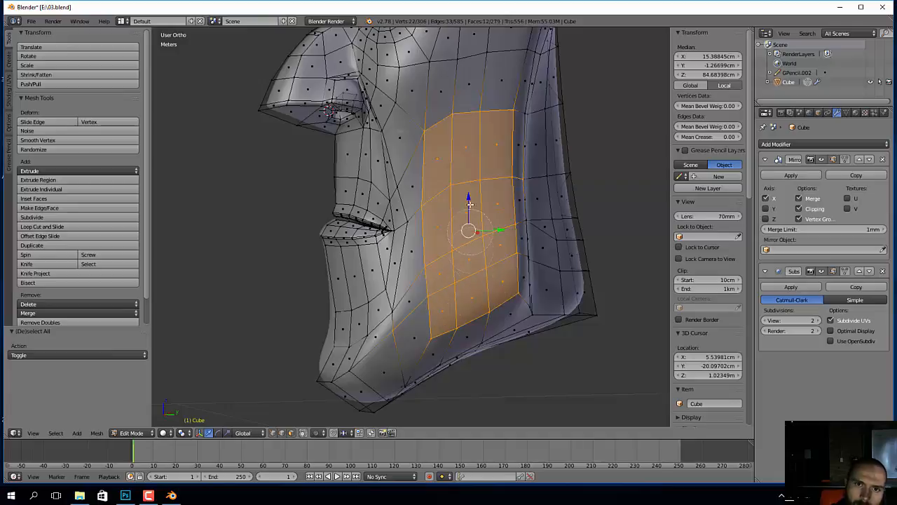
mouse_move(470, 203)
left_mouse_down()
mouse_move(473, 79)
mouse_move(497, 63)
mouse_move(424, 56)
mouse_move(409, 76)
mouse_move(433, 42)
mouse_move(384, 140)
mouse_move(420, 203)
mouse_move(400, 92)
mouse_move(424, 225)
left_mouse_up()
left_click_drag(418, 290, 425, 320)
mouse_move(425, 320)
middle_mouse_down()
mouse_move(458, 260)
mouse_move(547, 236)
mouse_move(495, 240)
middle_mouse_up()
key("c")
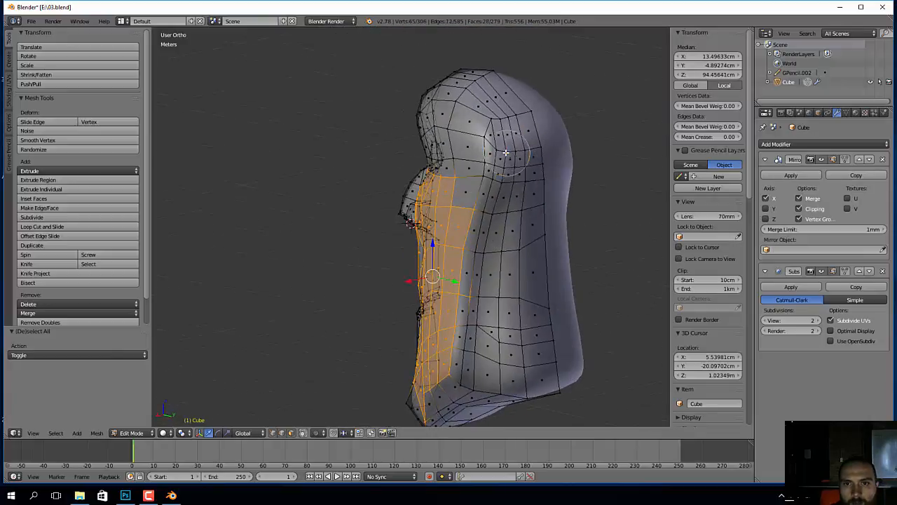
mouse_move(504, 155)
left_mouse_down()
mouse_move(525, 140)
mouse_move(501, 171)
mouse_move(501, 212)
left_mouse_up()
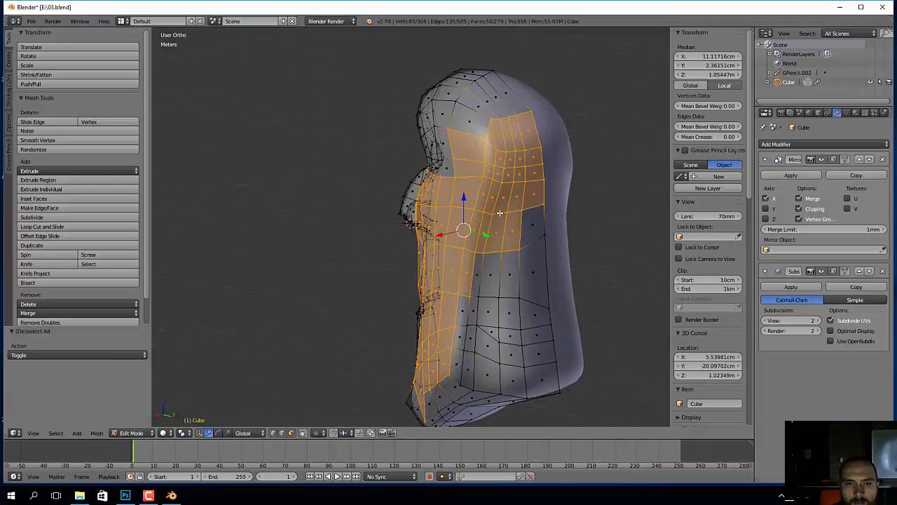
Step: Extend the face selection over the back of the head and the cranium up to the forehead, leaving out the eye area
key("2")
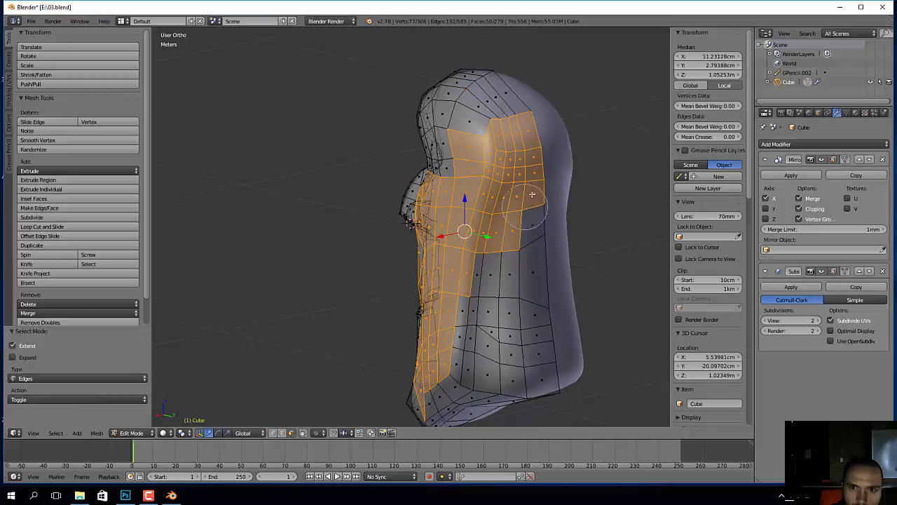
mouse_move(532, 194)
left_mouse_down()
mouse_move(529, 308)
mouse_move(491, 330)
mouse_move(525, 358)
mouse_move(471, 361)
left_mouse_up()
right_click(497, 364)
middle_click_drag(455, 372, 513, 365)
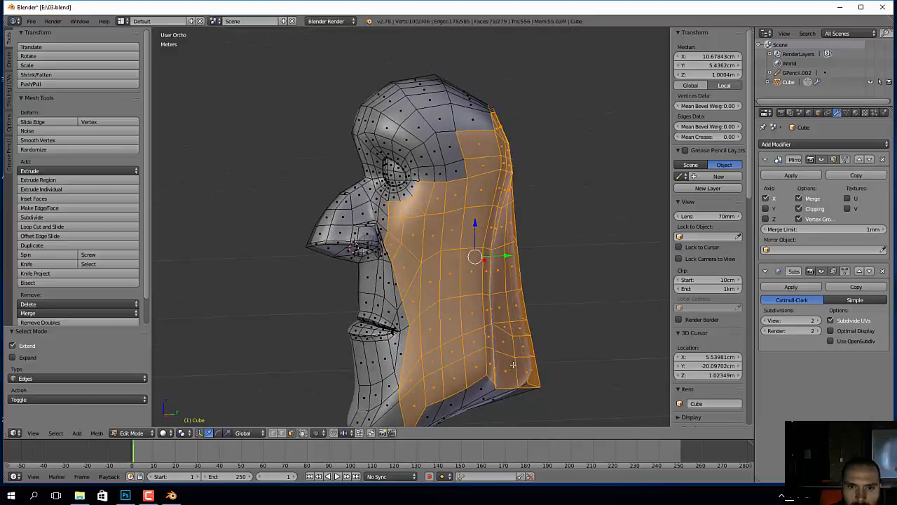
key("x")
key("c")
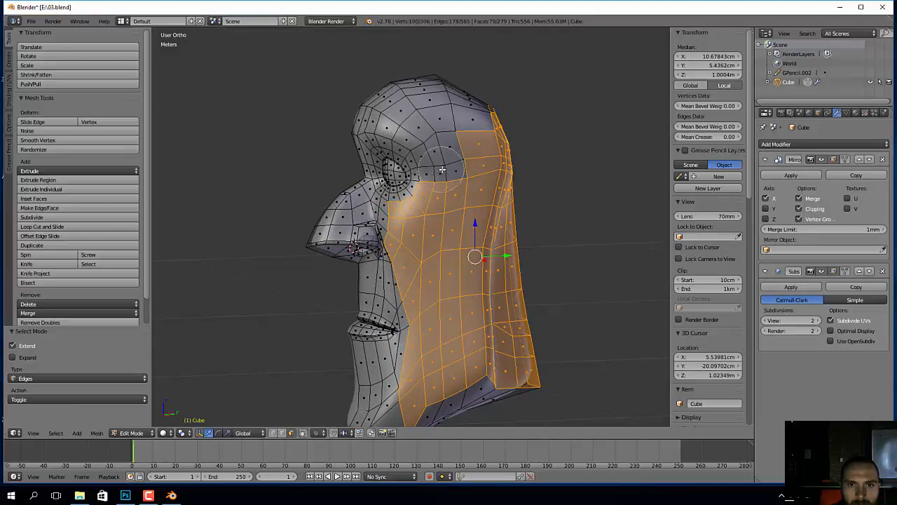
mouse_move(445, 170)
left_mouse_down()
mouse_move(450, 152)
mouse_move(420, 124)
mouse_move(465, 85)
mouse_move(429, 73)
mouse_move(380, 89)
mouse_move(387, 104)
left_mouse_up()
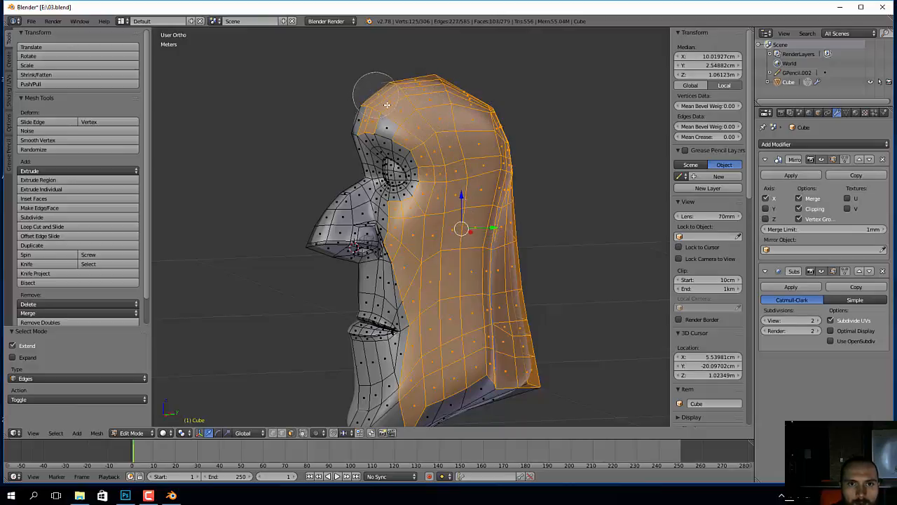
right_click(353, 101)
middle_click_drag(343, 107, 309, 140)
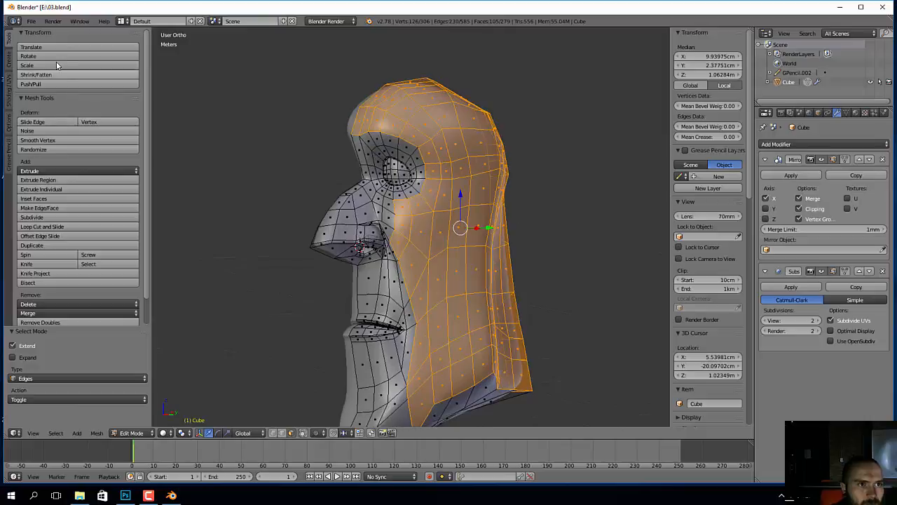
Step: Smooth the selected vertices with a higher smoothing factor, and review the resulting head shape from the side and back
left_click(54, 142)
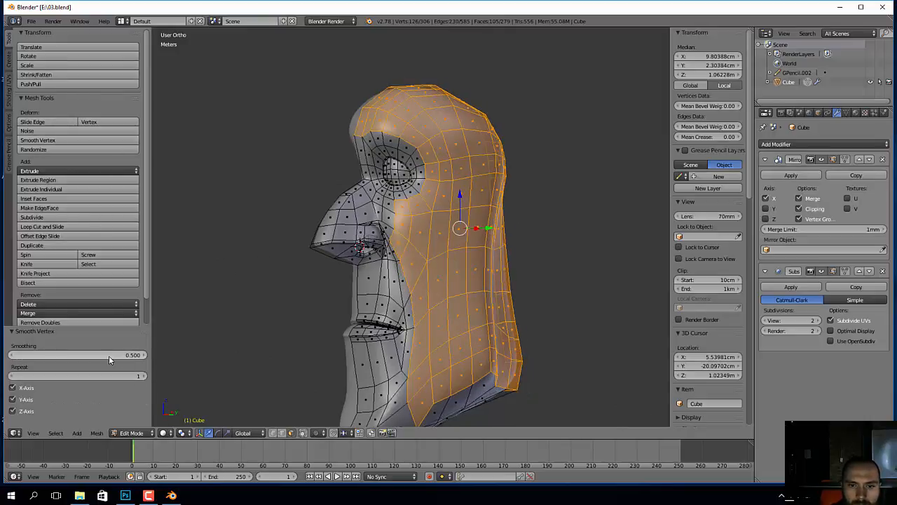
left_click_drag(109, 355, 133, 355)
key("Tab")
middle_click_drag(305, 303, 416, 259)
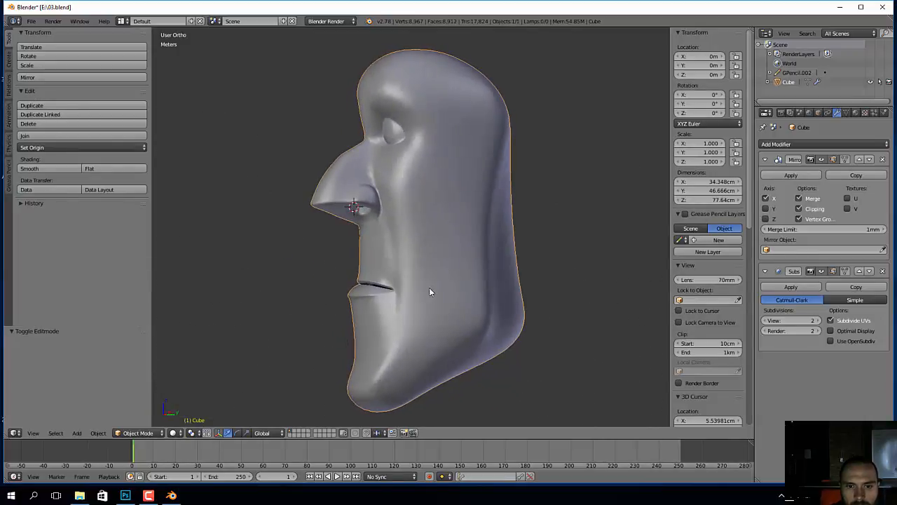
mouse_move(430, 292)
middle_mouse_down()
mouse_move(318, 285)
mouse_move(355, 294)
mouse_move(457, 221)
mouse_move(440, 289)
middle_mouse_up()
scroll(440, 289, "up", 1)
mouse_move(440, 289)
middle_mouse_down()
mouse_move(412, 288)
mouse_move(421, 281)
middle_mouse_up()
key("Tab")
middle_click_drag(430, 210, 493, 202)
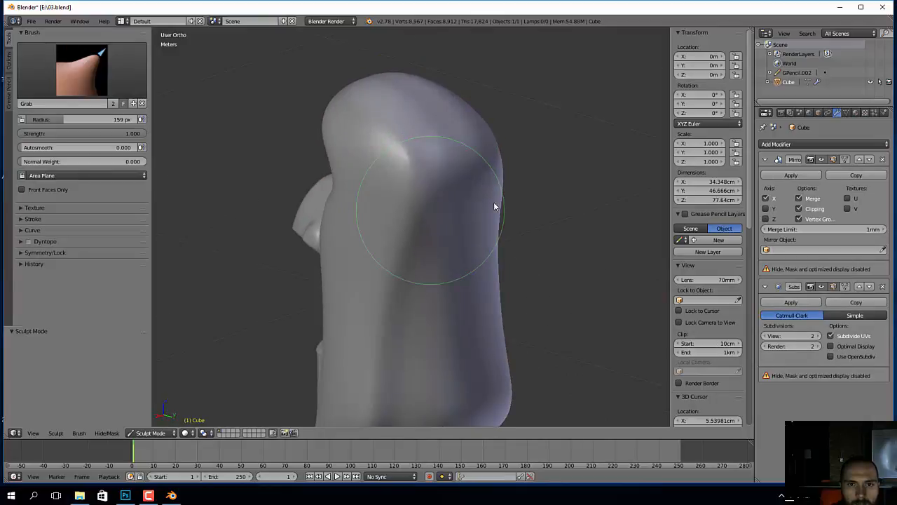
Step: In Edit Mode, clear the selection and select the short horizontal row of edges across the upper back of the head
key("Tab")
middle_click_drag(433, 180, 420, 208)
key("a")
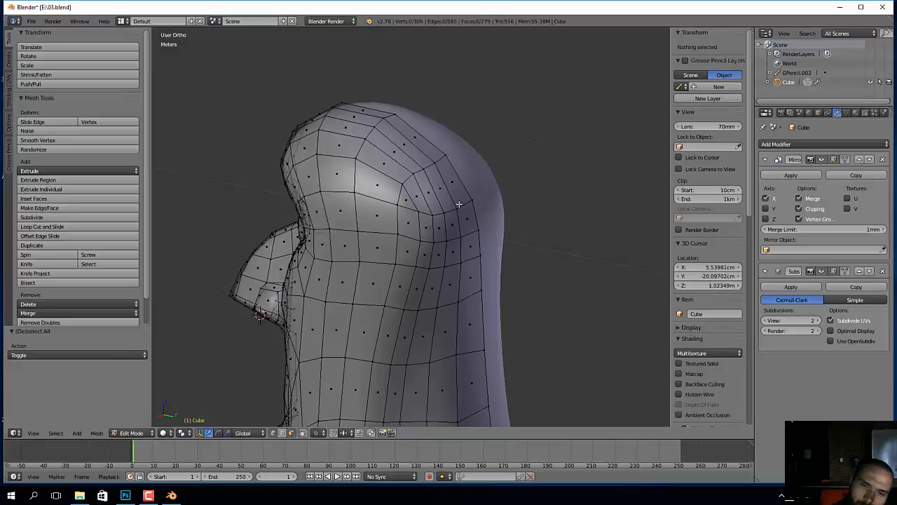
right_click(419, 211)
right_click(472, 205, "shift")
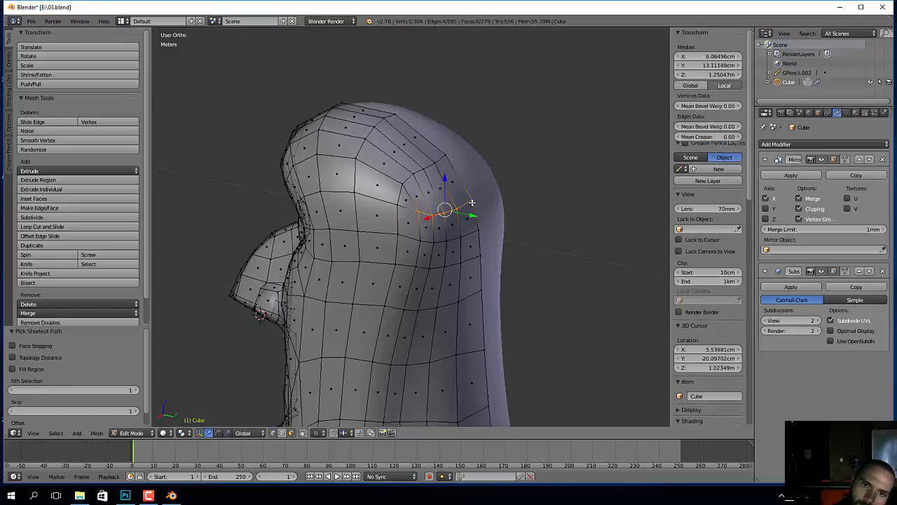
Step: Try deleting the selected edge row and a neighbouring vertical edge, and undo both deletions
key("x")
left_click(472, 202)
key("a")
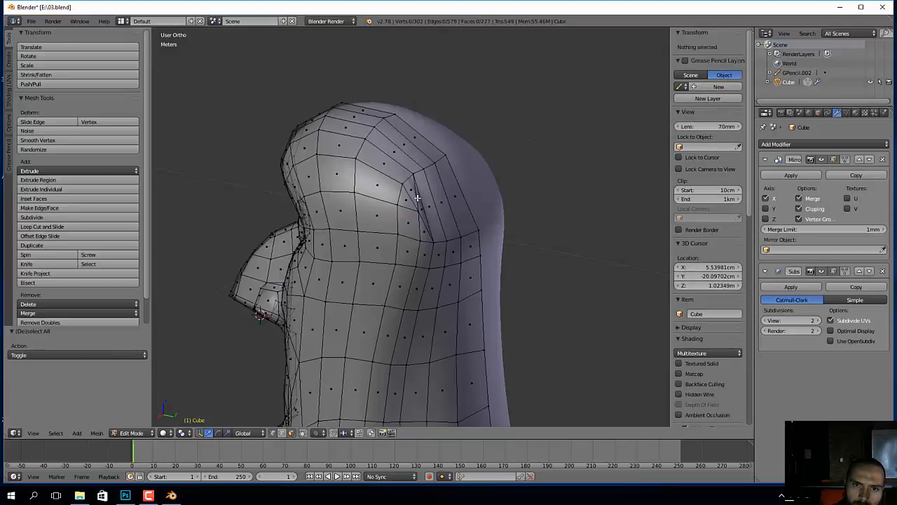
right_click(420, 199)
key("x")
left_click(420, 200)
key("ctrl+z")
key("ctrl+z")
key("ctrl+z")
key("ctrl+z")
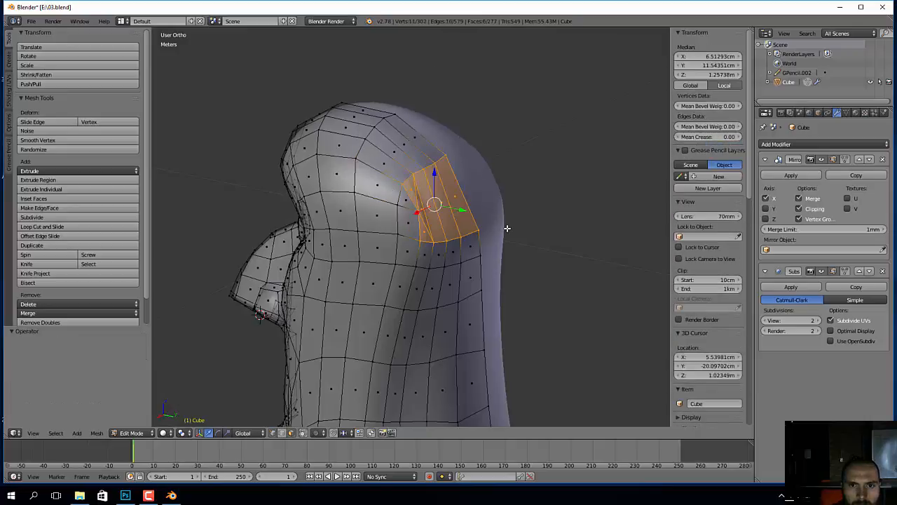
Step: Slide the horizontal edge row on the upper back of the head upward by a factor of 0.556 and delete it as an edge loop
scroll(460, 226, "up", 2)
middle_click_drag(429, 208, 425, 232, "shift")
middle_click_drag(425, 232, 442, 234)
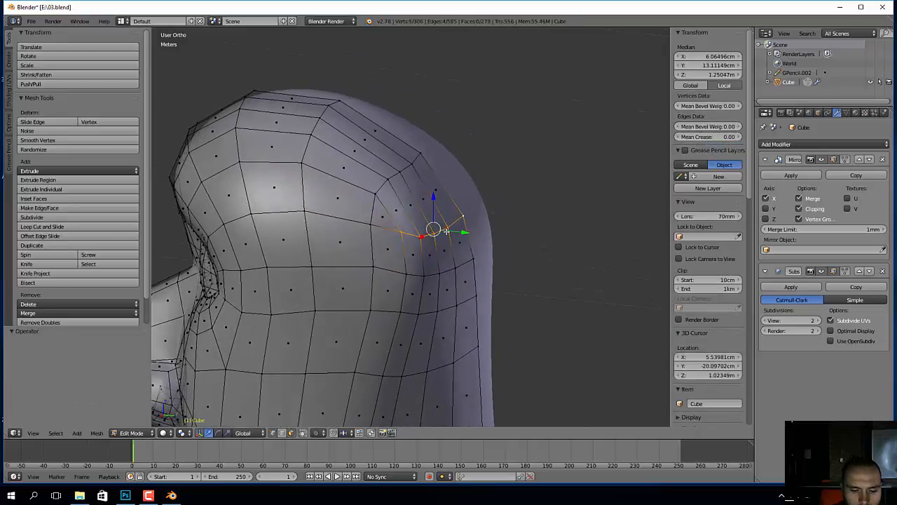
key("g")
key("g")
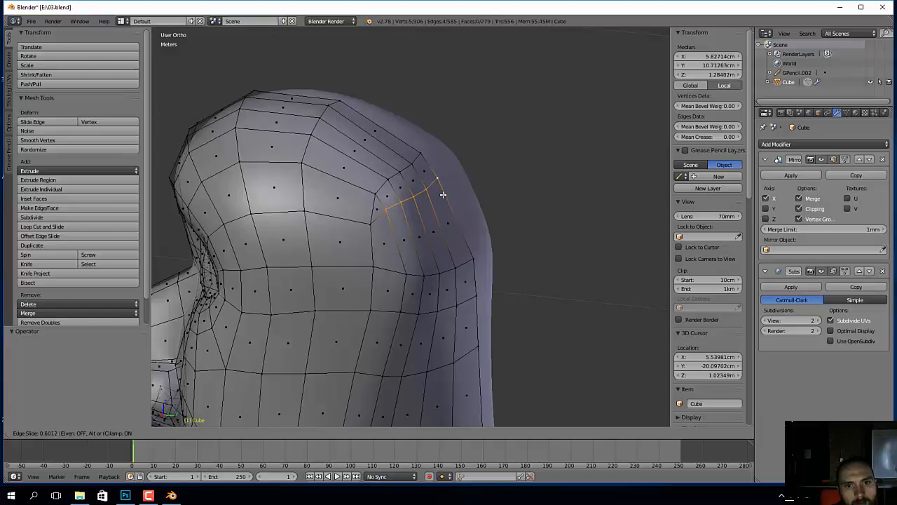
left_click(445, 196)
key("x")
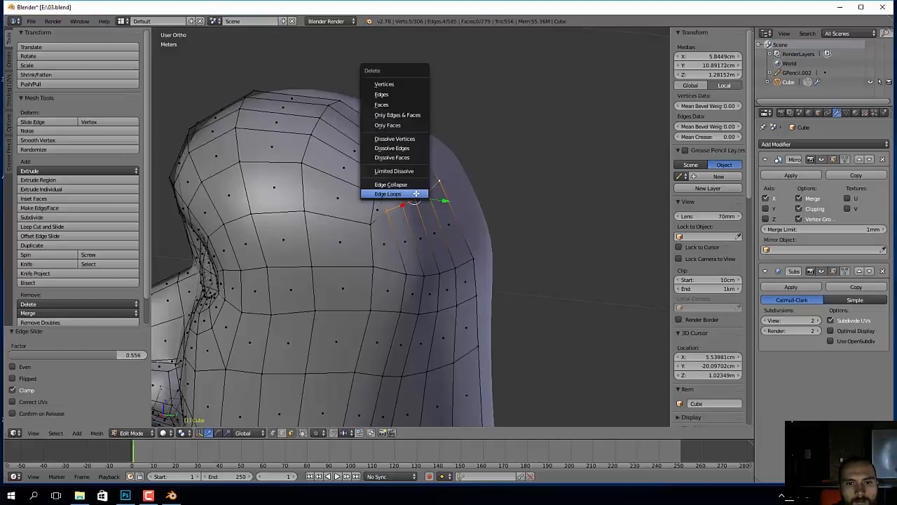
left_click(416, 197)
Step: Try deleting the edges of the narrow triangular face at the upper back of the head as an edge loop, and undo the deletion
key("a")
right_click(400, 220, "alt")
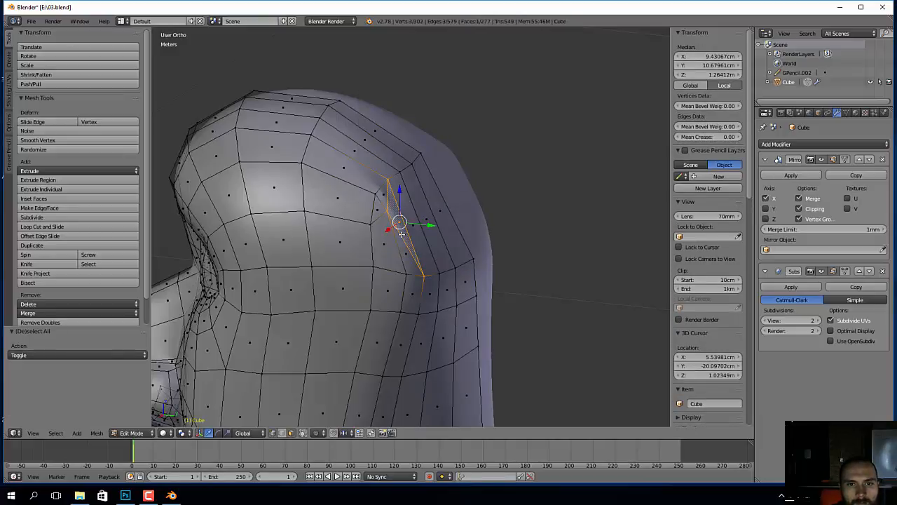
key("x")
left_click(401, 233)
right_click(384, 214)
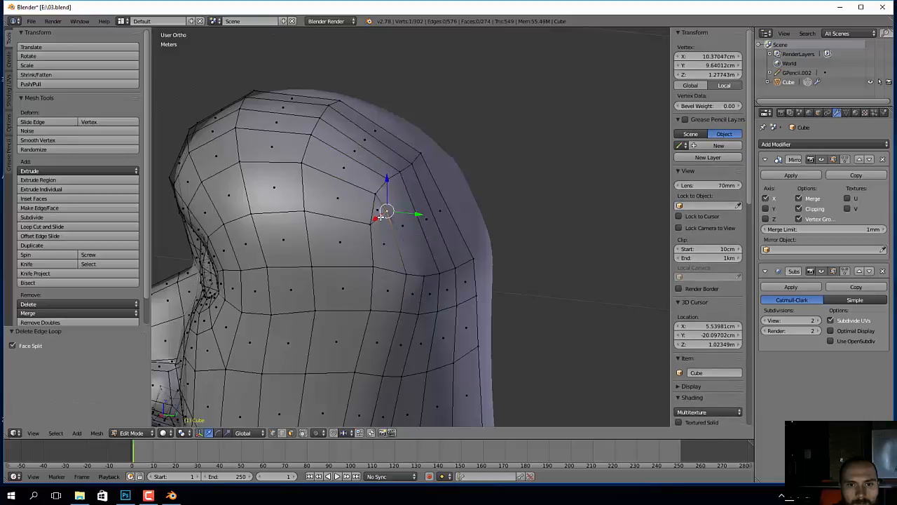
key("a")
right_click(379, 214)
key("x")
key("Escape")
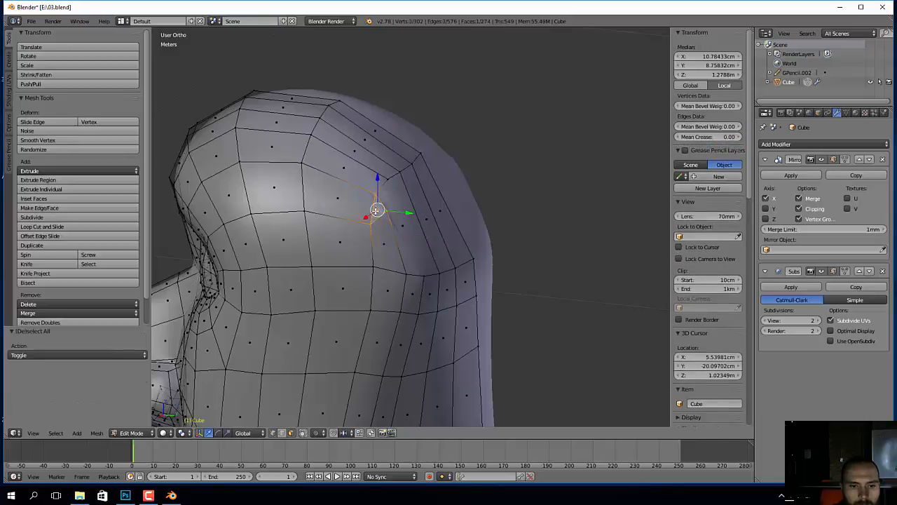
key("shift+3")
key("ctrl+z")
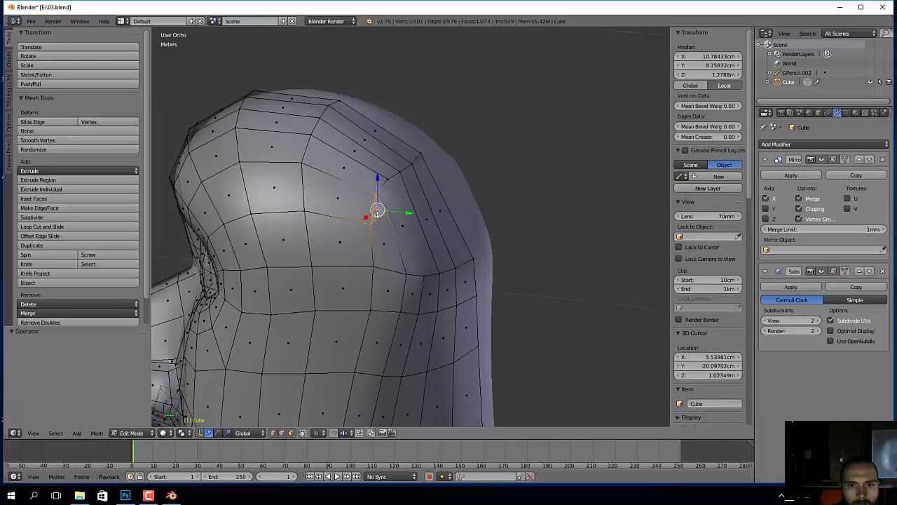
key("ctrl+z")
key("ctrl+z")
key("ctrl+z")
key("ctrl+z")
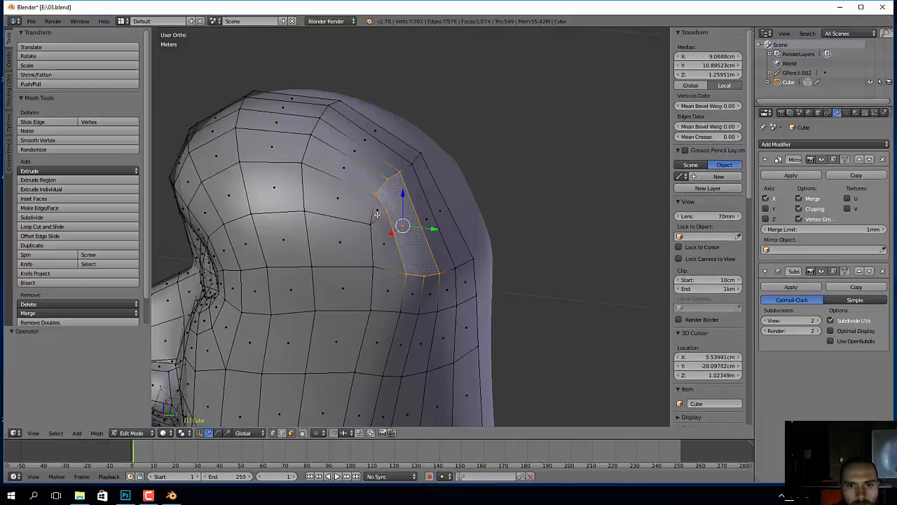
Step: With face selection off, delete the triangle's long diagonal edge and the short edge above it as edge loops
key("a")
right_click(402, 233)
key("x")
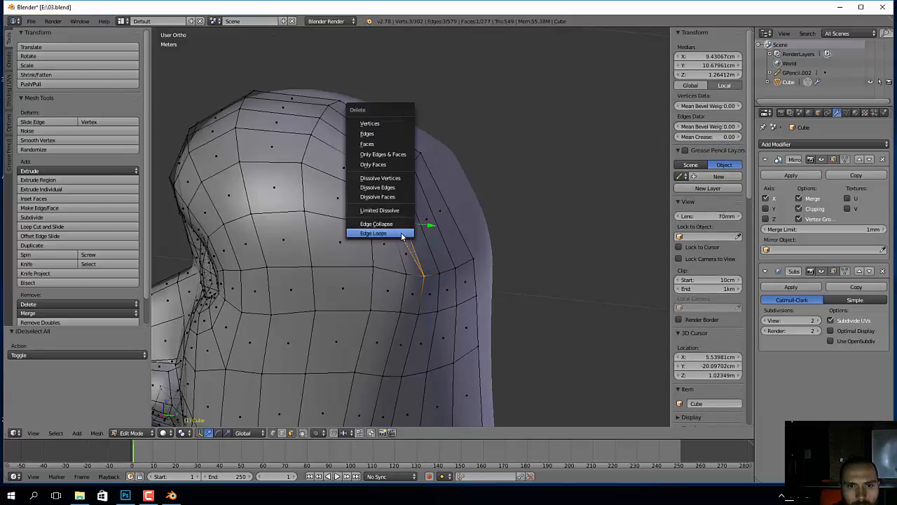
key("shift+1")
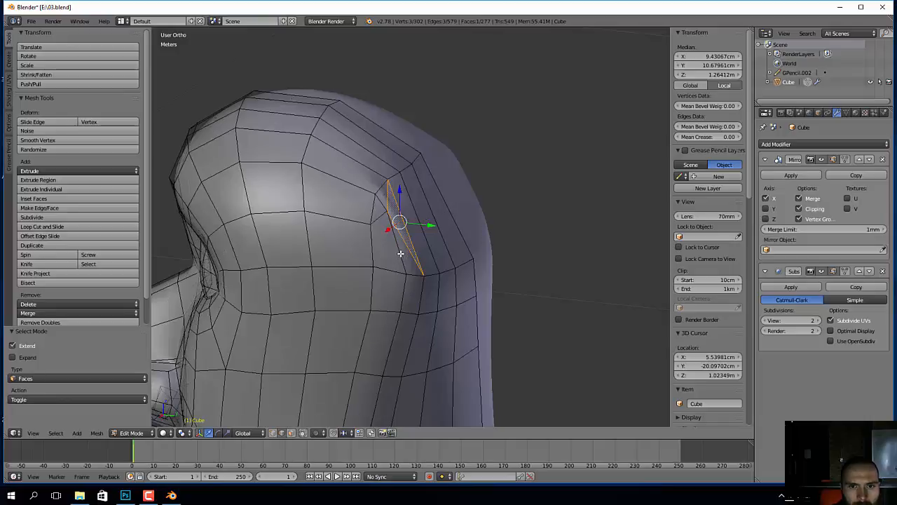
right_click(405, 243)
key("x")
left_click(407, 247)
right_click(387, 199)
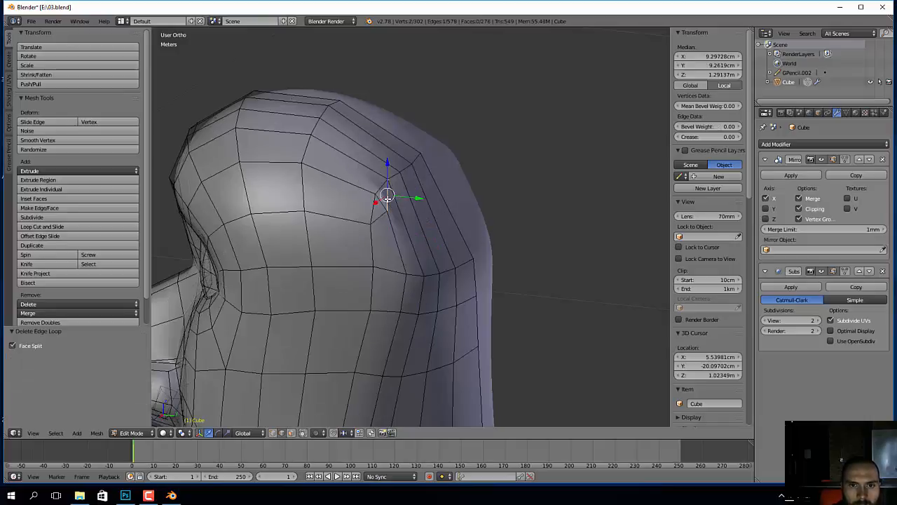
key("x")
left_click(387, 202)
Step: Delete the leftover short edge and the edge below it on the upper rear side of the head as edge loops
right_click(381, 218)
key("x")
left_click(383, 221)
middle_click_drag(406, 241, 400, 209)
right_click(385, 251)
key("x")
left_click(386, 252)
Step: In Sculpt Mode, use the Grab brush to pull the crown, back and forehead outward to the side sketch's skull outline
key("KP_1")
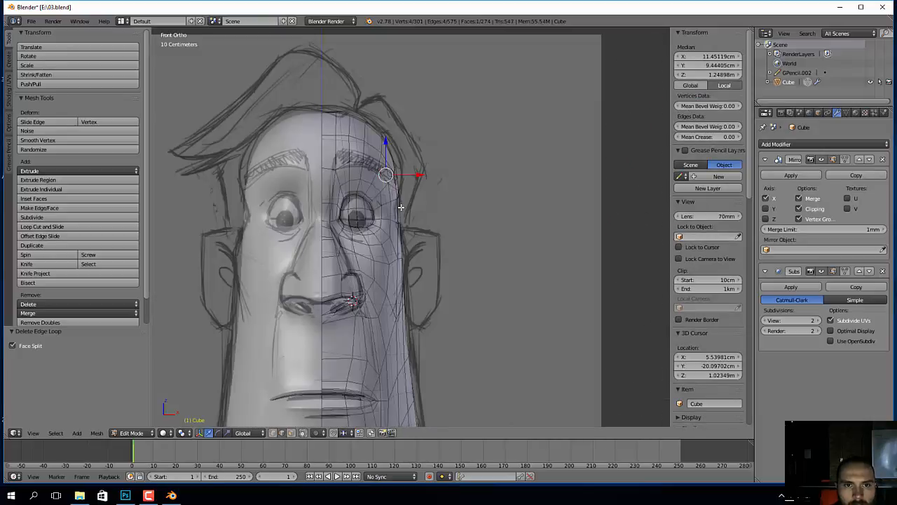
key("KP_3")
key("KP_5")
key("KP_5")
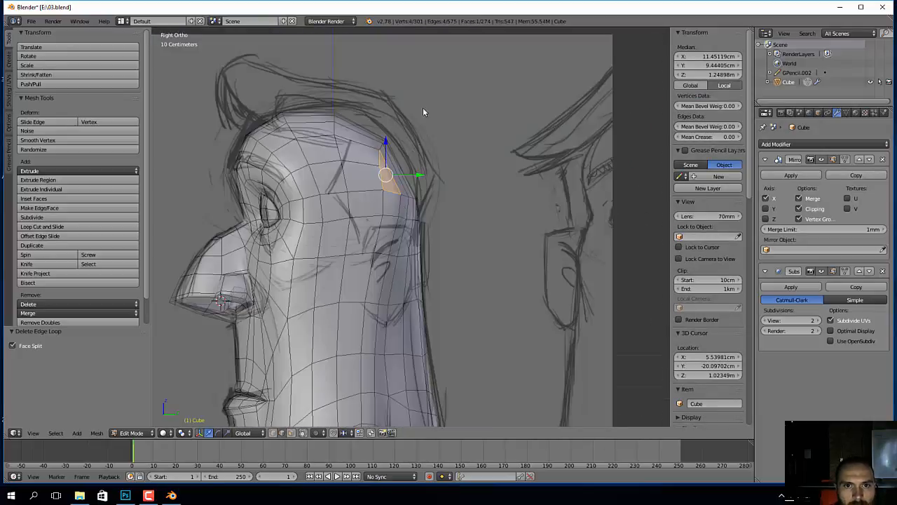
key("Tab")
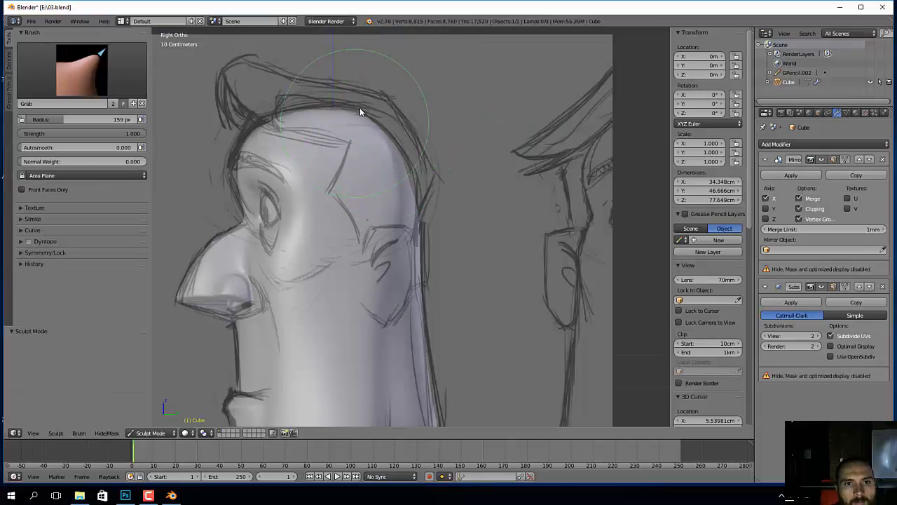
left_click_drag(359, 108, 360, 105)
mouse_move(408, 173)
left_mouse_down()
mouse_move(418, 171)
mouse_move(411, 163)
left_mouse_up()
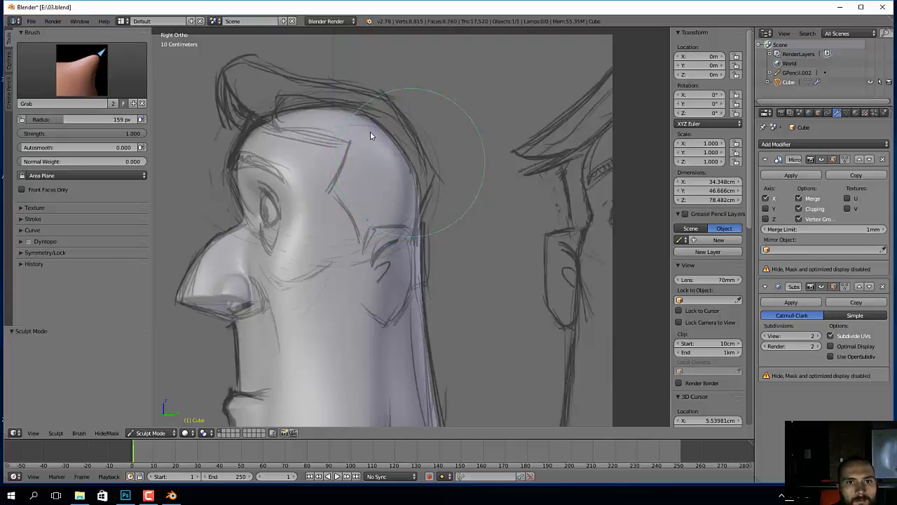
left_click_drag(263, 119, 261, 117)
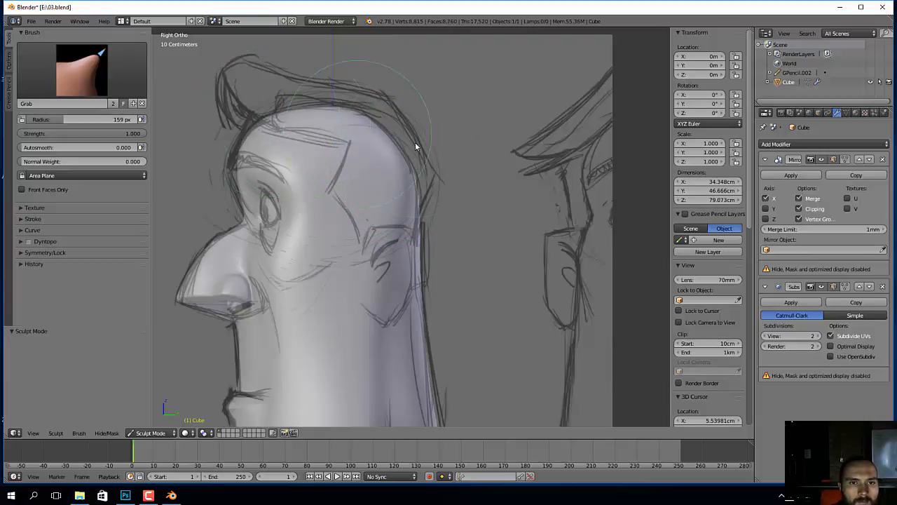
Step: Use the Grab brush to reshape the centre dip on the top of the head as seen from behind
scroll(451, 224, "down", 1)
mouse_move(431, 257)
middle_mouse_down("shift")
mouse_move(480, 221)
mouse_move(467, 245)
mouse_move(499, 254)
mouse_move(445, 222)
mouse_move(446, 262)
mouse_move(426, 285)
mouse_move(434, 337)
mouse_move(426, 224)
mouse_move(485, 233)
mouse_move(368, 207)
mouse_move(474, 145)
middle_mouse_up("shift")
scroll(479, 221, "down", 1)
key("Tab")
key("Tab")
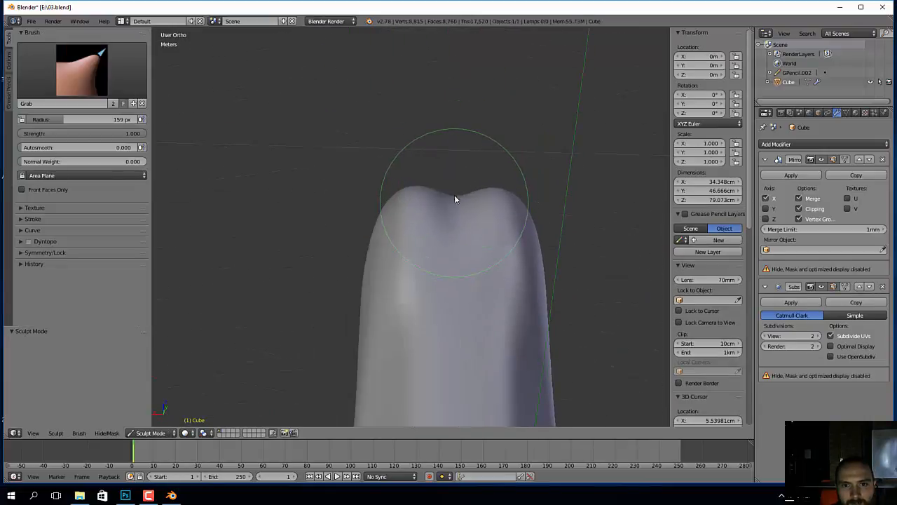
mouse_move(455, 179)
left_mouse_down()
mouse_move(458, 192)
mouse_move(432, 179)
mouse_move(452, 202)
left_mouse_up()
middle_click_drag(452, 201, 449, 177)
mouse_move(455, 197)
left_mouse_down()
mouse_move(455, 190)
mouse_move(436, 191)
mouse_move(429, 207)
mouse_move(460, 214)
mouse_move(450, 180)
left_mouse_up()
Step: In Edit Mode with vertex selection, raise the centre-line vertex at the upper back of the head by 1.835 cm along Z
key("Tab")
mouse_move(450, 213)
middle_mouse_down()
mouse_move(448, 173)
mouse_move(462, 147)
mouse_move(454, 221)
middle_mouse_up()
key("ctrl+Tab")
key("1")
right_click(446, 161)
left_click_drag(444, 139, 451, 120)
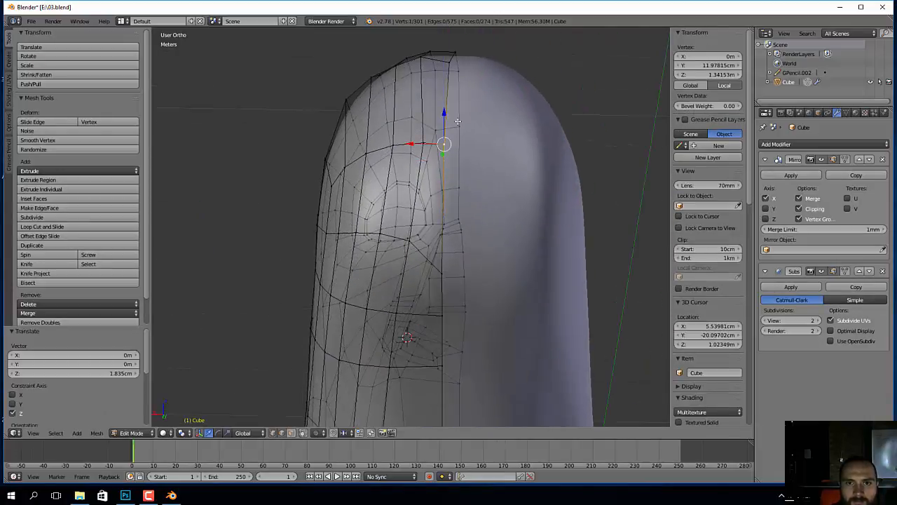
Step: Raise the crown's centre-line vertex by about 6.8 mm and shift it back about 2.2 mm
middle_click_drag(451, 120, 467, 204)
right_click(436, 178)
key("g")
left_click(469, 163)
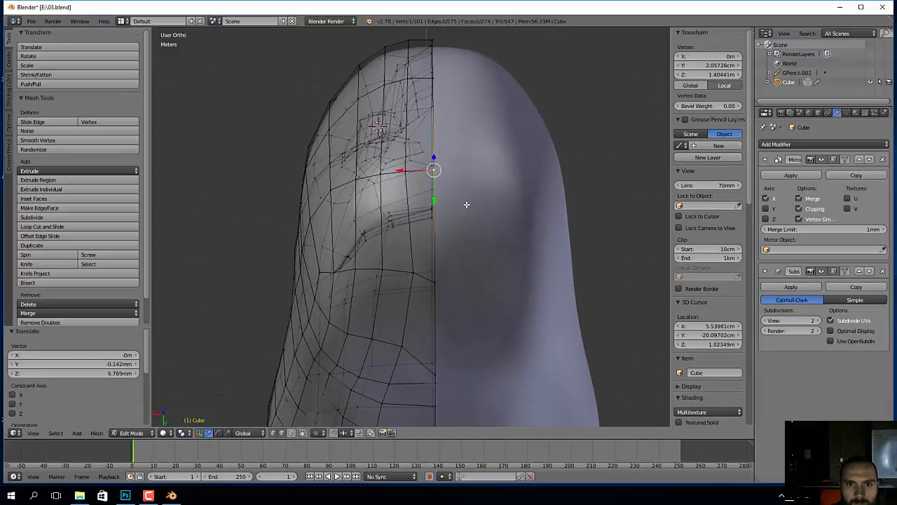
key("g")
left_click(467, 201)
Step: In the right view, move the centre-line vertex at the back of the head and its neighbour toward the sketched outline
mouse_move(393, 166)
middle_mouse_down()
mouse_move(427, 175)
mouse_move(460, 148)
mouse_move(461, 133)
mouse_move(521, 186)
mouse_move(467, 175)
mouse_move(542, 289)
mouse_move(567, 291)
mouse_move(560, 288)
middle_mouse_up()
key("KP_1")
key("KP_3")
key("g")
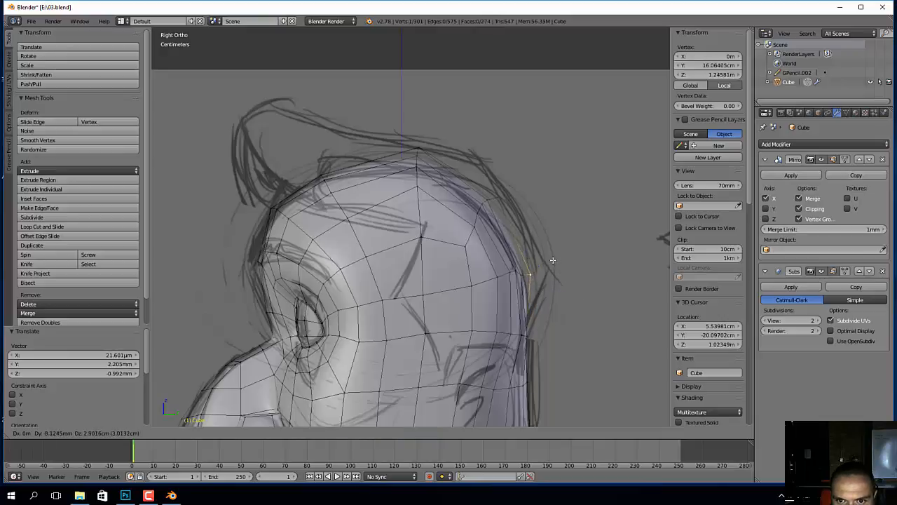
left_click(556, 259)
key("a")
key("b")
left_click_drag(514, 265, 538, 282)
key("g")
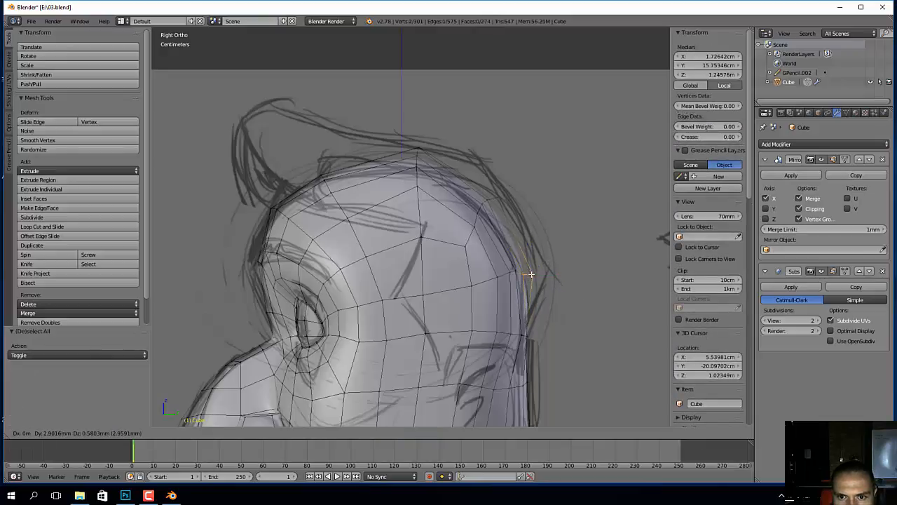
left_click(541, 274)
Step: Fine-tune the rearmost centre-line vertex and shift the outline just below it toward the side sketch
key("a")
right_click(541, 274)
key("g")
left_click(541, 279)
mouse_move(548, 304)
middle_mouse_down("shift")
mouse_move(546, 282)
mouse_move(510, 294)
mouse_move(538, 318)
middle_mouse_up("shift")
left_click_drag(540, 306, 544, 306)
Step: Select the row of five vertices across the upper back of the head and move it 1.671 cm back and 6.267 mm up
middle_click_drag(526, 260, 505, 173)
scroll(531, 210, "down", 1)
right_click(504, 172, "ctrl")
key("KP_3")
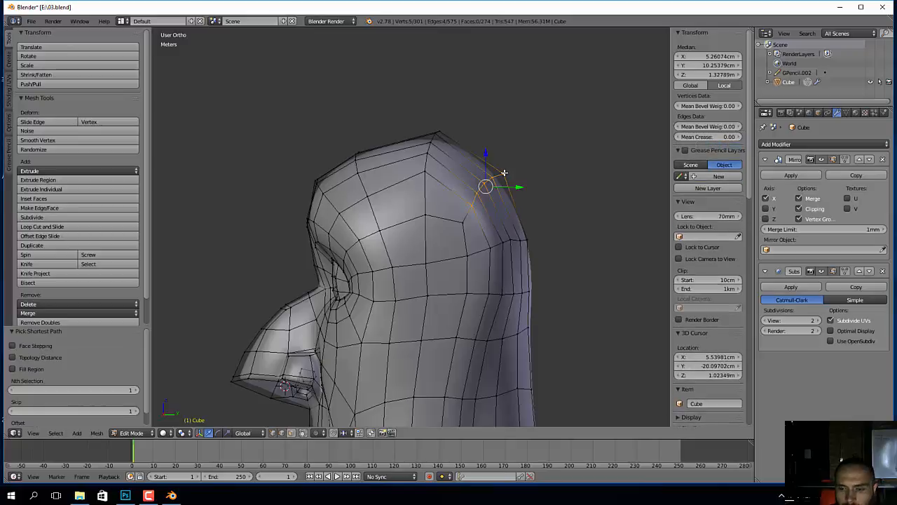
key("g")
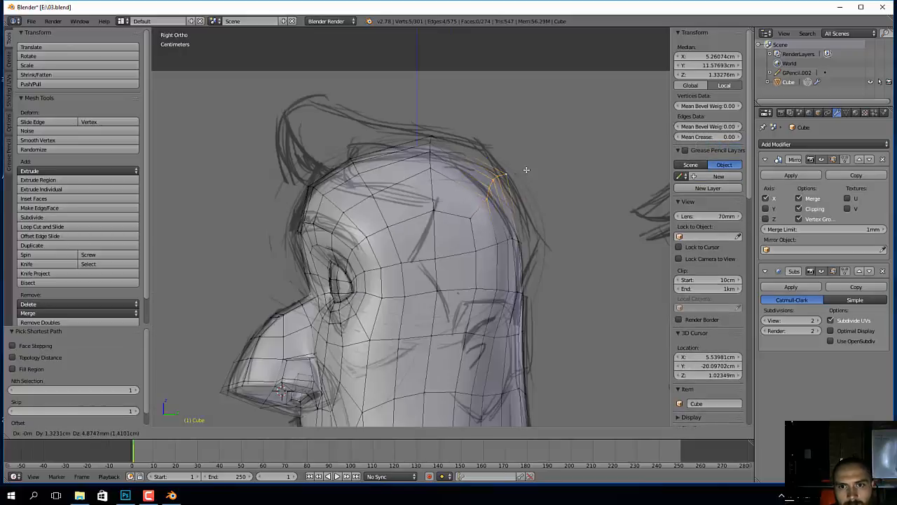
left_click(528, 169)
Step: Move the outer side vertex at the upper back of the head 6.267 mm forward and 2.786 mm up
right_click(530, 170)
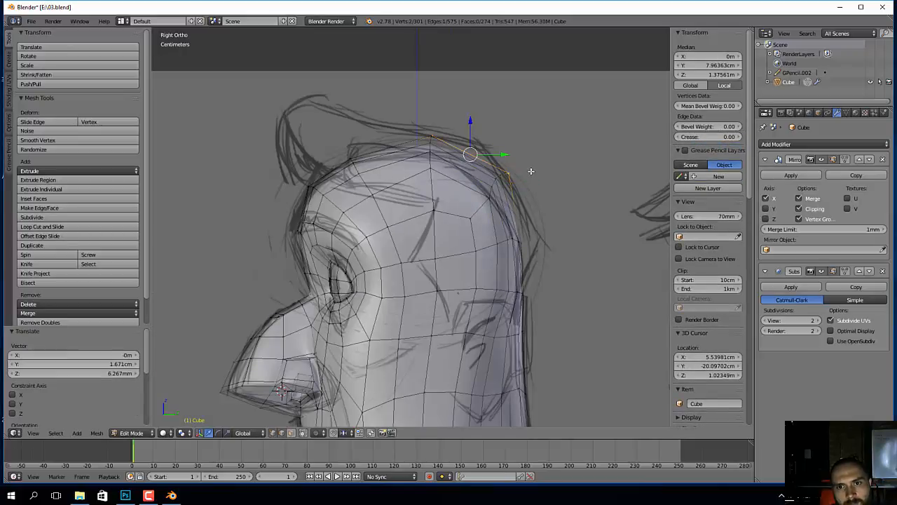
right_click(517, 175)
key("g")
left_click(486, 194)
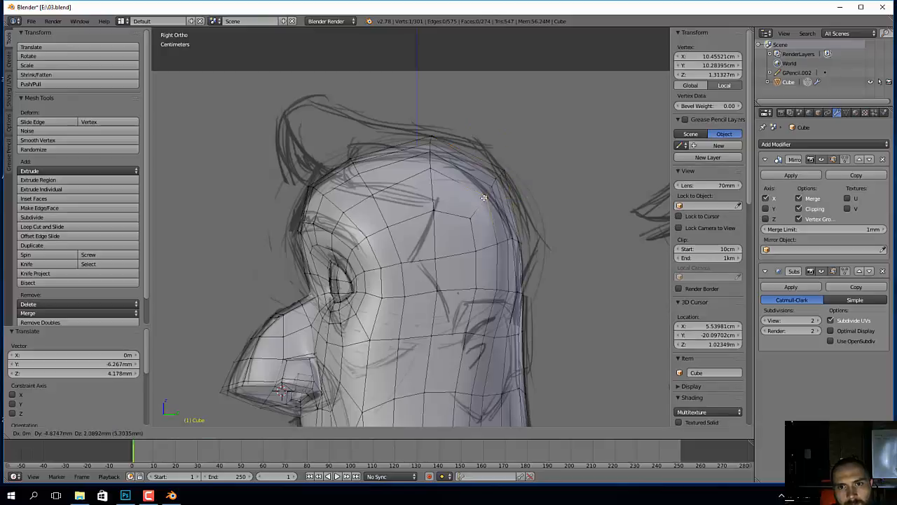
Step: Review the whole head from the side and front, with and without the wireframe and in perspective
scroll(485, 232, "down", 1)
middle_click_drag(485, 232, 496, 140, "shift")
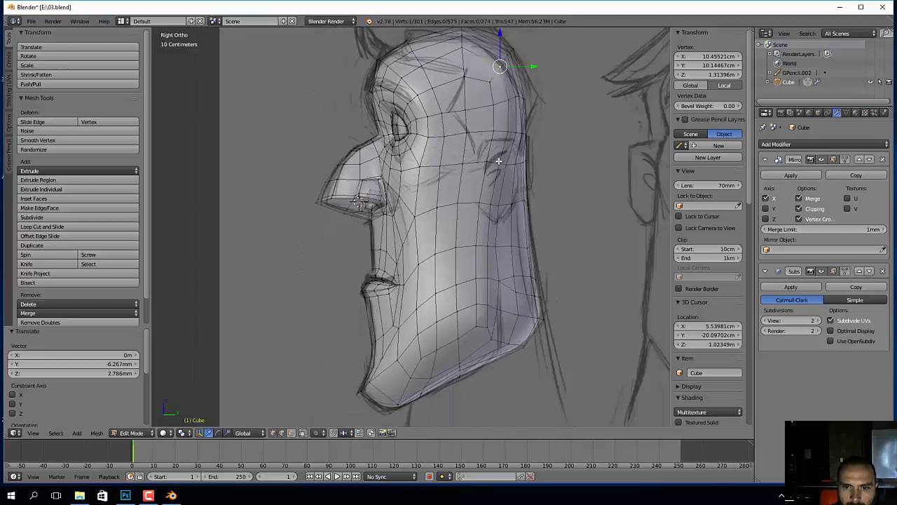
middle_click_drag(420, 237, 503, 240)
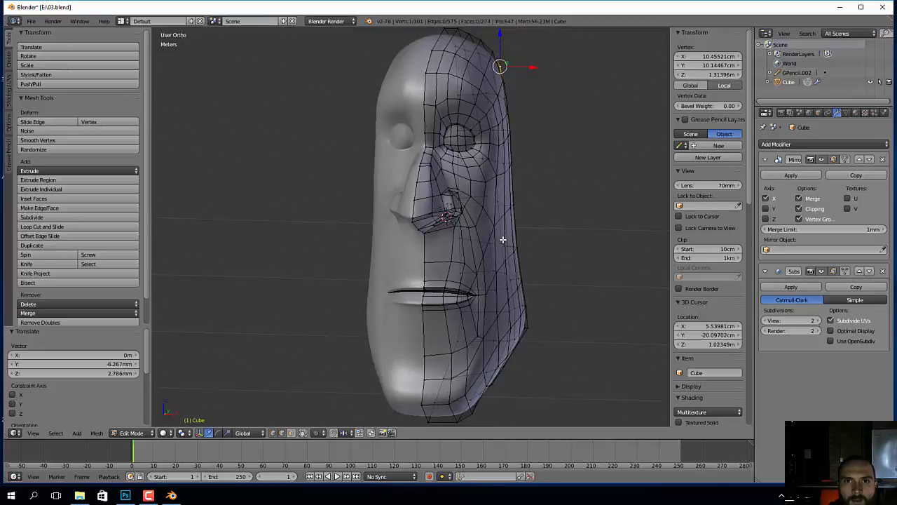
key("Tab")
left_click(459, 199)
mouse_move(460, 199)
middle_mouse_down()
mouse_move(440, 213)
mouse_move(459, 209)
mouse_move(450, 209)
mouse_move(440, 186)
mouse_move(442, 202)
mouse_move(395, 233)
mouse_move(425, 268)
mouse_move(477, 300)
mouse_move(422, 320)
mouse_move(418, 175)
mouse_move(451, 228)
mouse_move(445, 189)
middle_mouse_up()
scroll(439, 213, "down", 1)
key("KP_5")
scroll(441, 199, "down", 4)
scroll(439, 186, "up", 2)
key("Tab")
scroll(465, 286, "up", 2)
scroll(419, 175, "down", 3)
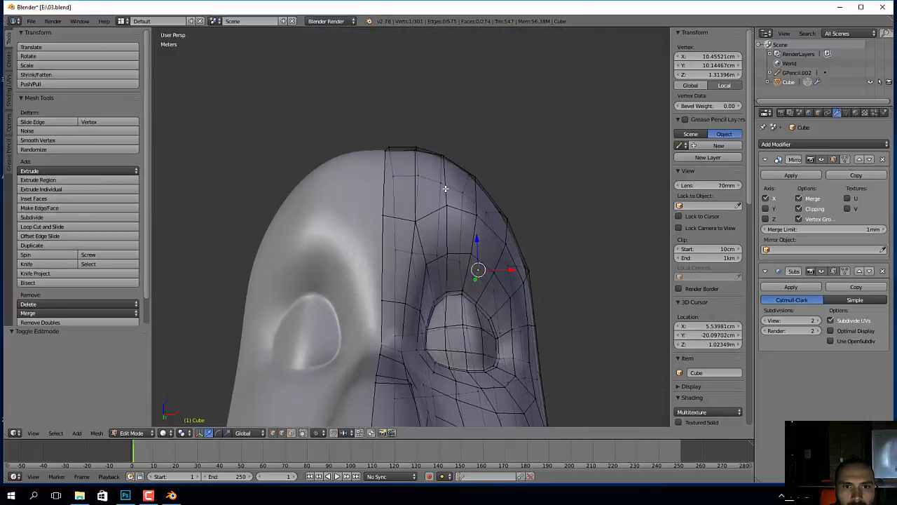
Step: Select the centre-line vertices at the top of the forehead and crown and adjust their position
right_click(381, 158, "shift")
middle_click_drag(380, 162, 388, 162)
key("a")
right_click(387, 140)
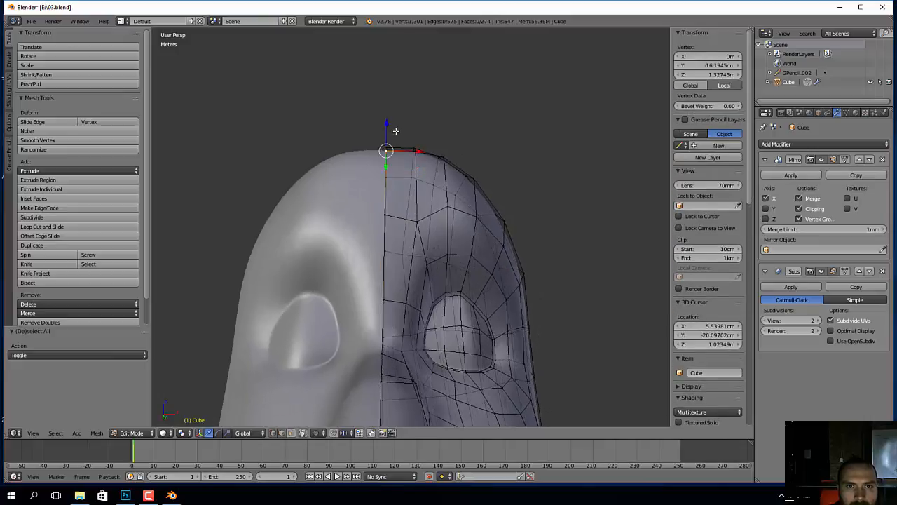
left_click_drag(393, 154, 394, 155)
key("g")
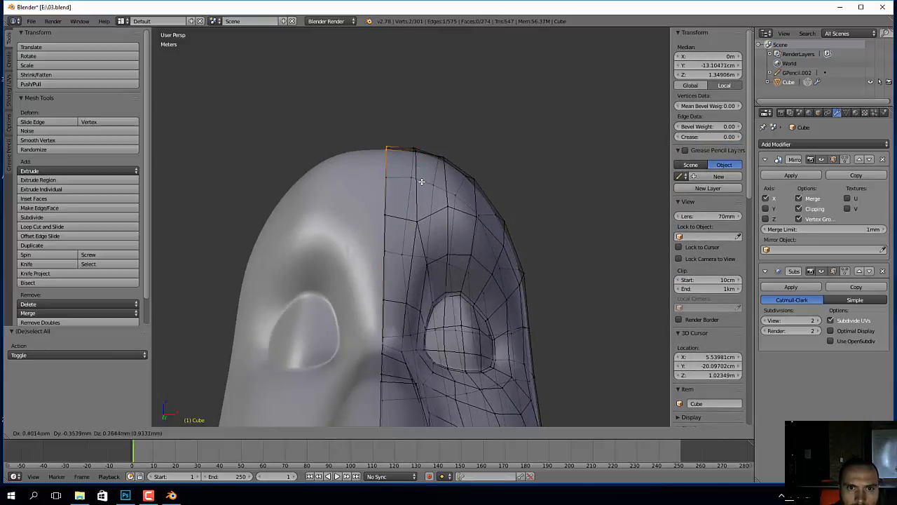
left_click(422, 180)
Step: Raise the crown's centre-line vertex by 3.27 mm
middle_click_drag(431, 167, 388, 137)
key("a")
key("b")
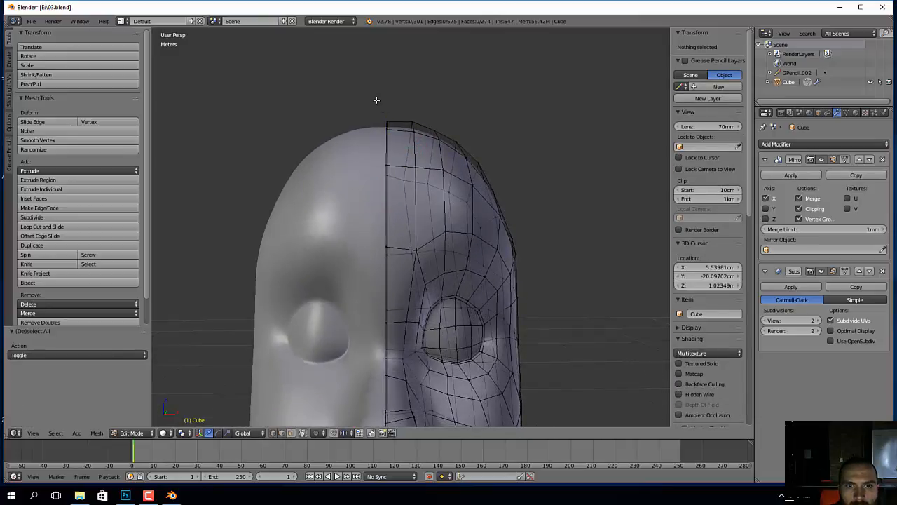
left_click_drag(376, 100, 394, 126)
right_click(395, 126)
key("g")
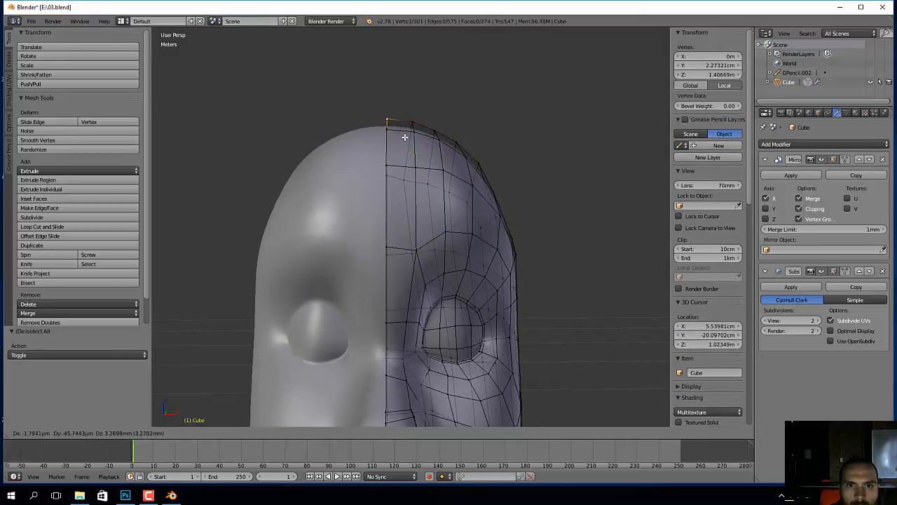
left_click(404, 134)
middle_click_drag(404, 134, 406, 170)
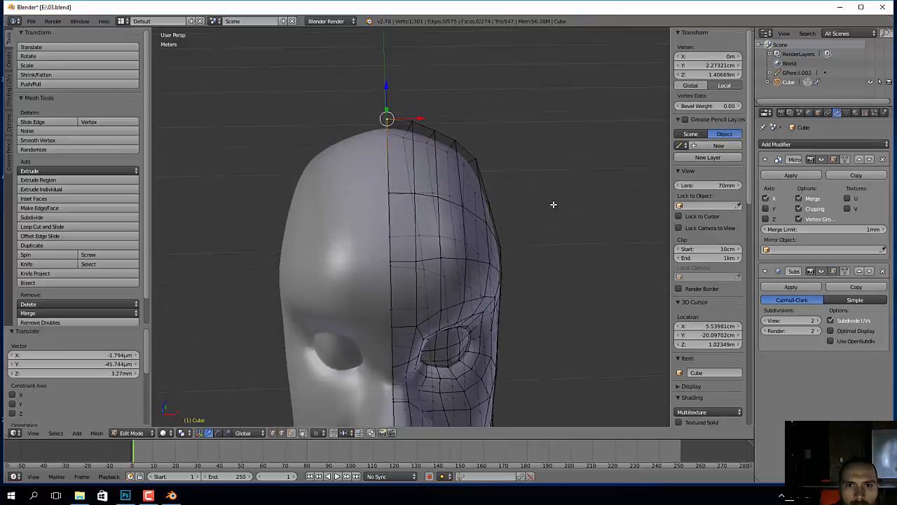
Step: On the side of the cranium, slide the middle vertex down by a factor of 0.162 and the vertex above it along the same edge line
middle_click_drag(553, 203, 463, 171)
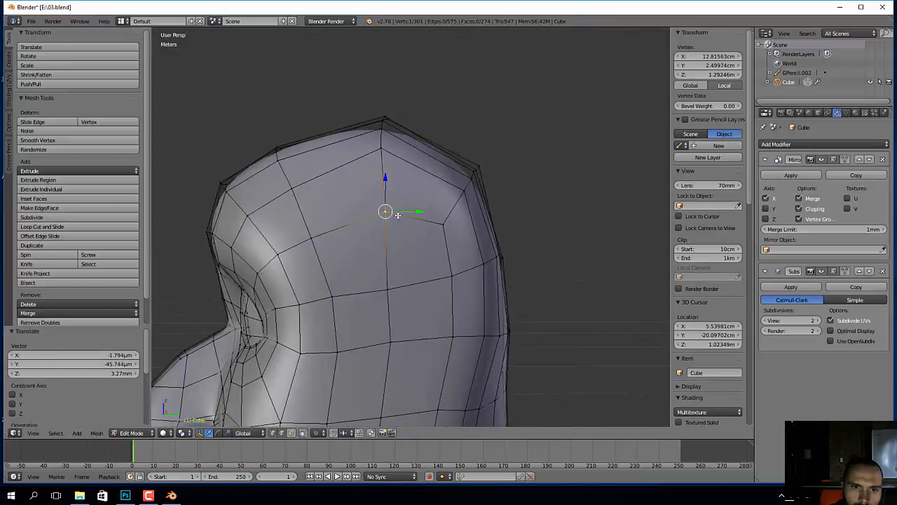
key("shift+v")
left_click(395, 224)
key("g")
key("g")
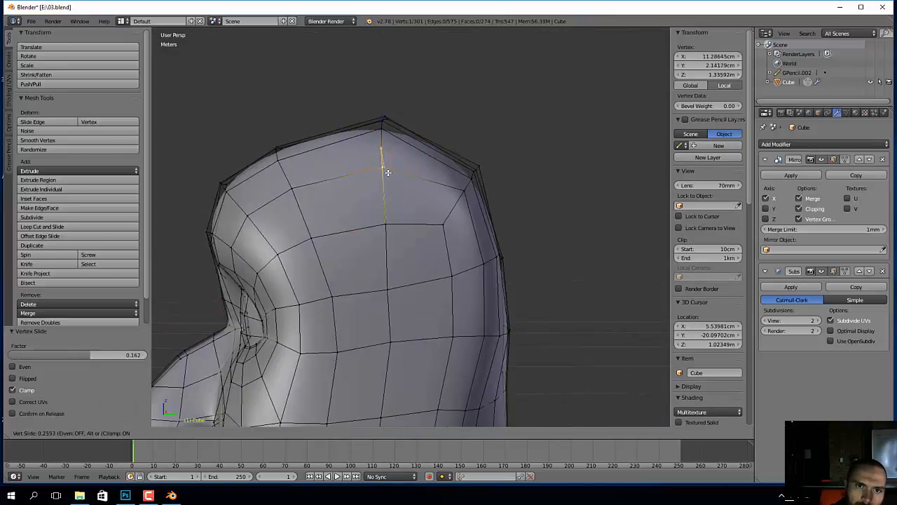
left_click(386, 172)
left_click(385, 170)
Step: Nudge the next vertex up, just beside the crown's top, slightly downward to even out the spacing
key("a")
right_click(384, 129)
key("g")
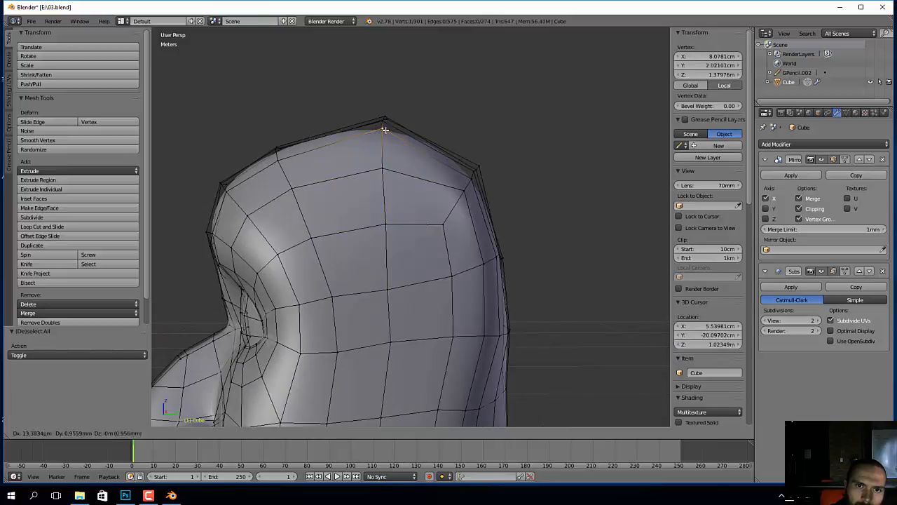
left_click(385, 136)
Step: Clear the selection and compare the full head with the reference in the front and right orthographic views
scroll(421, 273, "down", 3)
middle_click_drag(432, 289, 452, 151, "shift")
middle_click_drag(394, 228, 522, 261)
scroll(454, 264, "down", 2)
key("a")
key("KP_1")
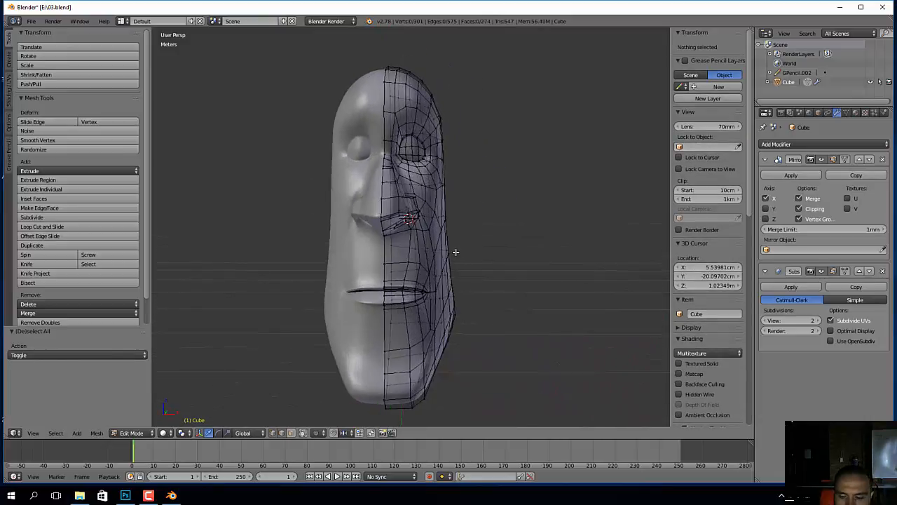
key("KP_5")
key("KP_3")
scroll(455, 251, "up", 2)
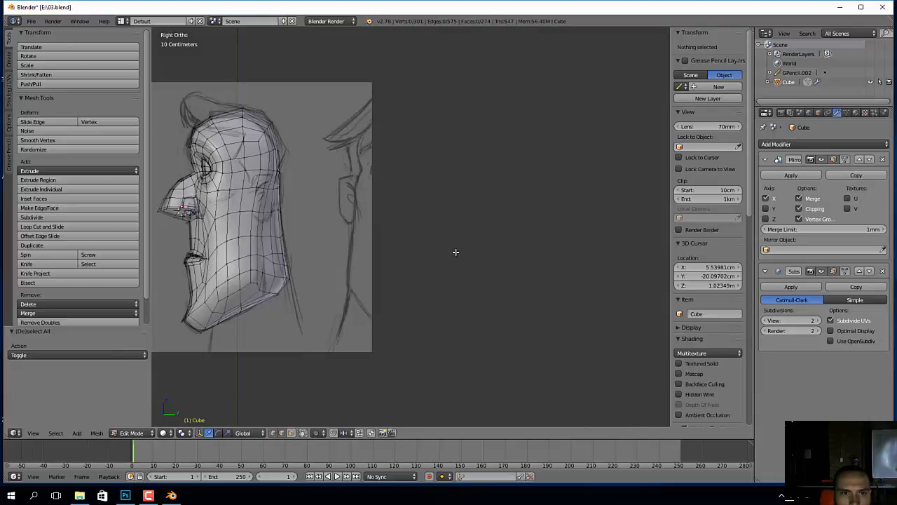
Step: Allow mixed mesh selection and nudge the edge at the sketched ear on the side of the head 0.696 mm along Y
scroll(450, 240, "up", 1)
scroll(405, 294, "up", 2)
scroll(363, 254, "up", 1)
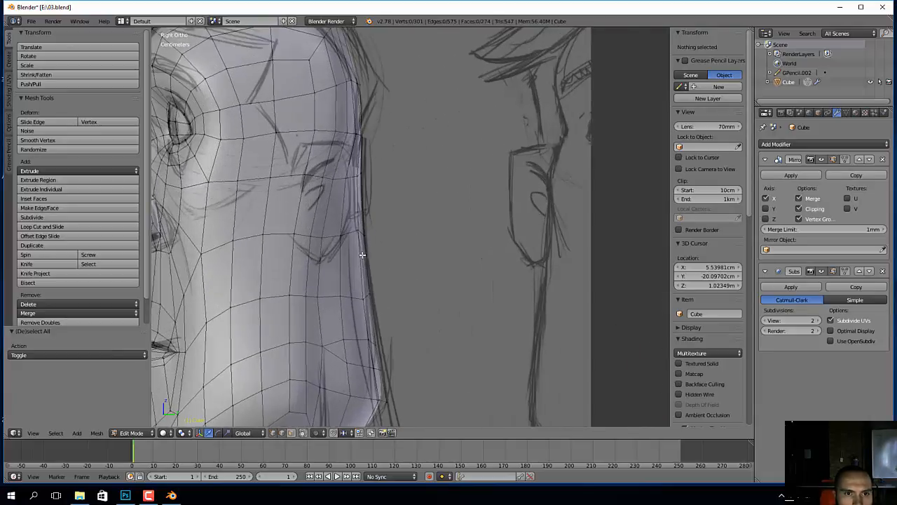
right_click(314, 203)
key("ctrl+Tab")
key("g")
left_click(308, 203)
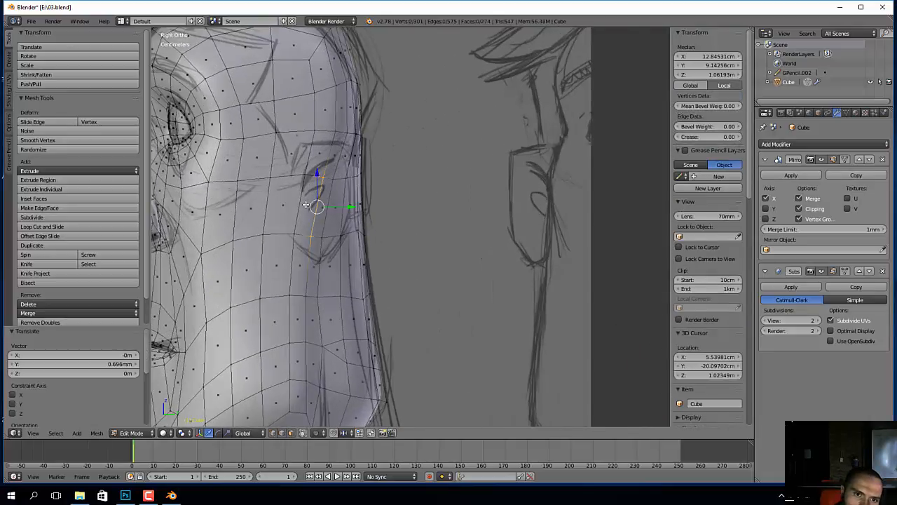
Step: Move the two vertices at the sketched ear's front border forward, the upper by 1.95 cm and the lower by about 1 cm
key("a")
right_click(306, 204)
middle_click_drag(326, 202, 368, 210, "shift")
right_click(347, 183)
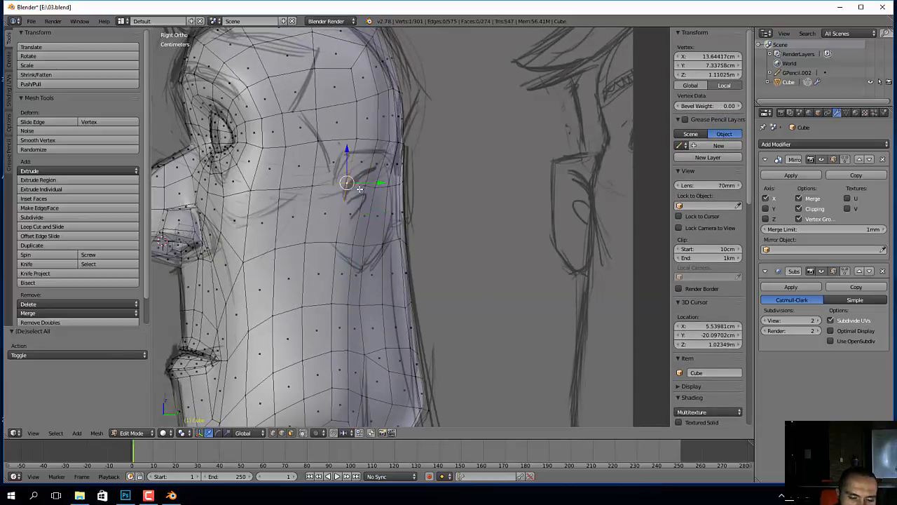
key("g")
key("y")
left_click(330, 256)
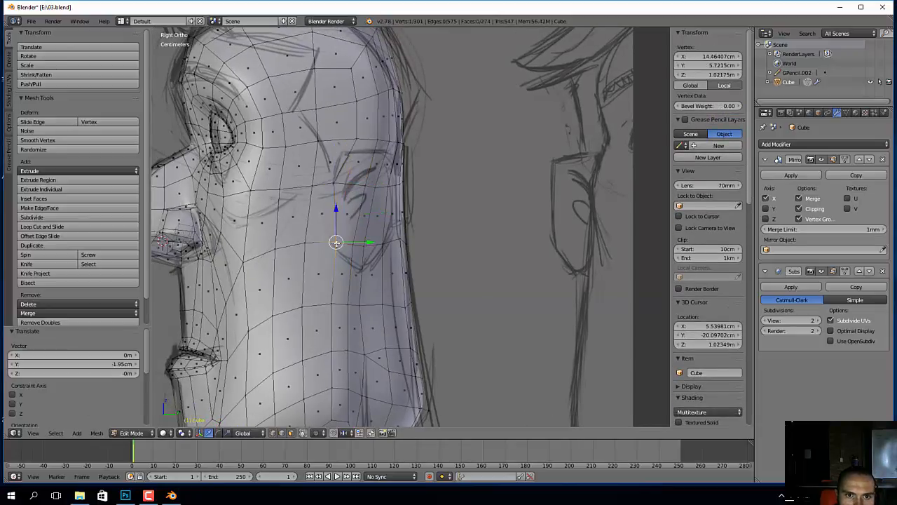
key("g")
left_click(330, 243)
Step: Extrude the two adjacent faces inside the sketched ear outline about 4.9 cm out from the head
right_click(347, 207)
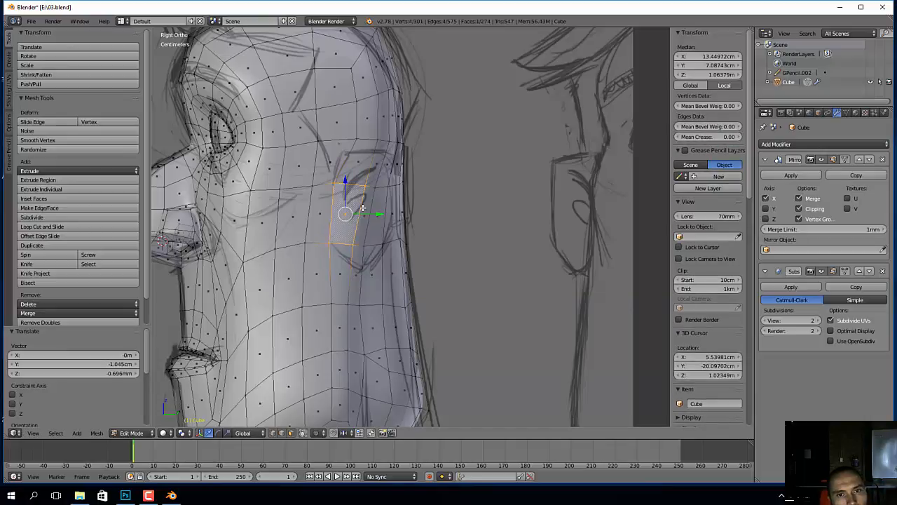
middle_click_drag(447, 237, 409, 267)
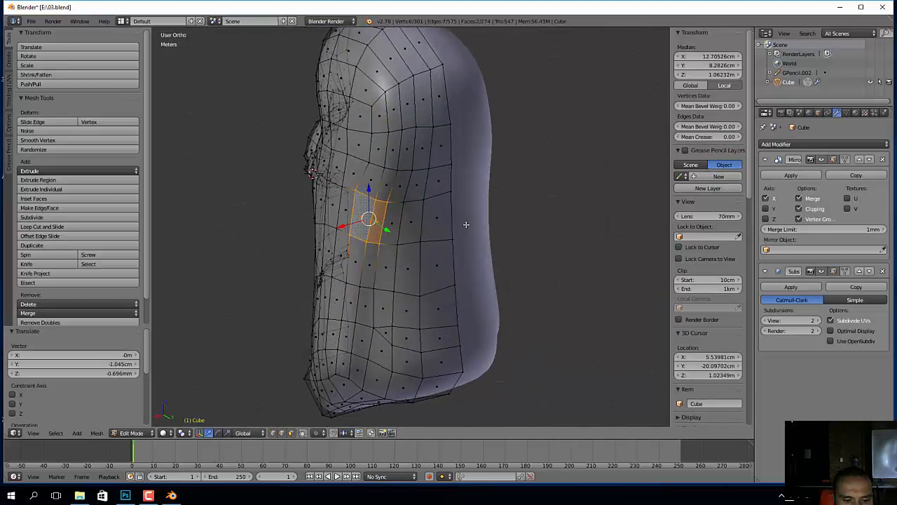
key("e")
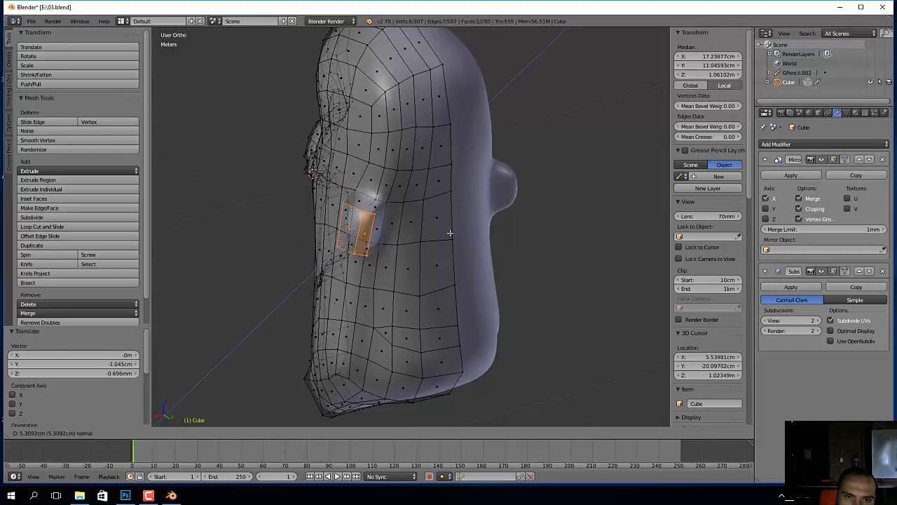
left_click(451, 232)
middle_click_drag(451, 232, 379, 232)
scroll(418, 229, "up", 3)
mouse_move(347, 219)
middle_mouse_down("shift")
mouse_move(389, 231)
mouse_move(341, 211)
middle_mouse_up("shift")
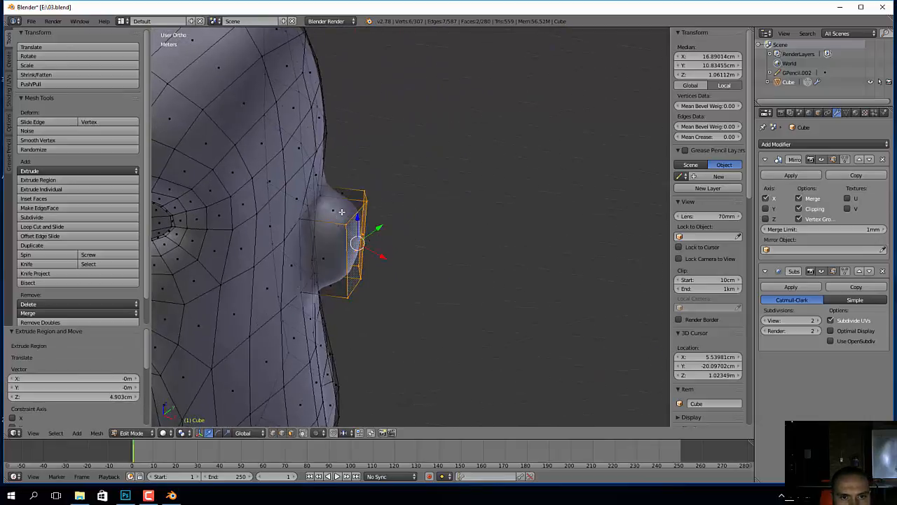
Step: Clear the selection on the ear block and limit selection to visible geometry
right_click(339, 211)
middle_click_drag(408, 219, 361, 218)
right_click(365, 216, "shift")
key("a")
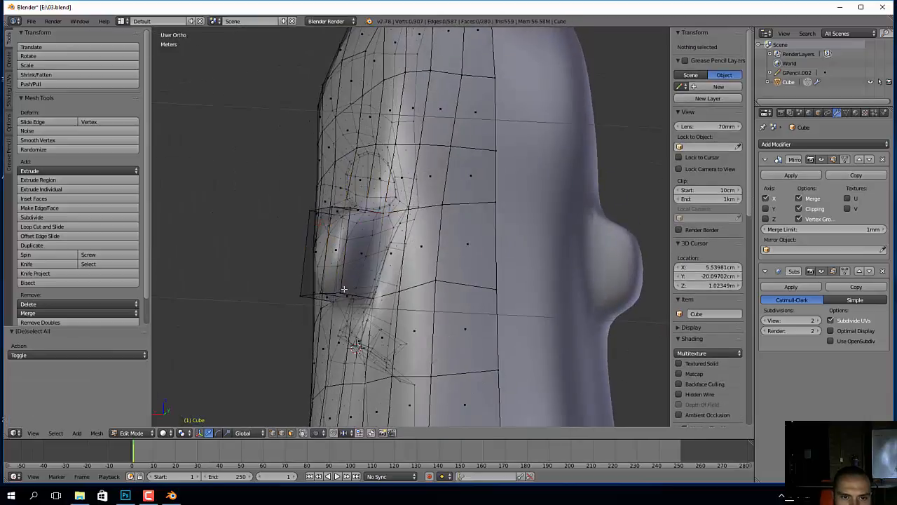
middle_click_drag(345, 291, 371, 295)
left_click(303, 433)
middle_click_drag(395, 247, 384, 291)
Step: Select the top, back and bottom side faces of the ear block, leaving its front and outer faces unselected
right_click(349, 209)
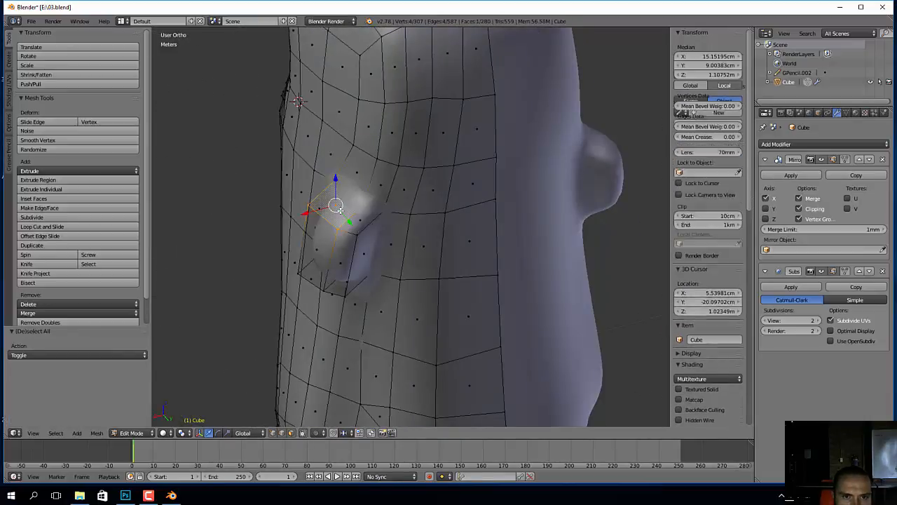
middle_click_drag(349, 210, 421, 306)
right_click(357, 241, "ctrl")
right_click(342, 289, "ctrl")
right_click(324, 290, "ctrl")
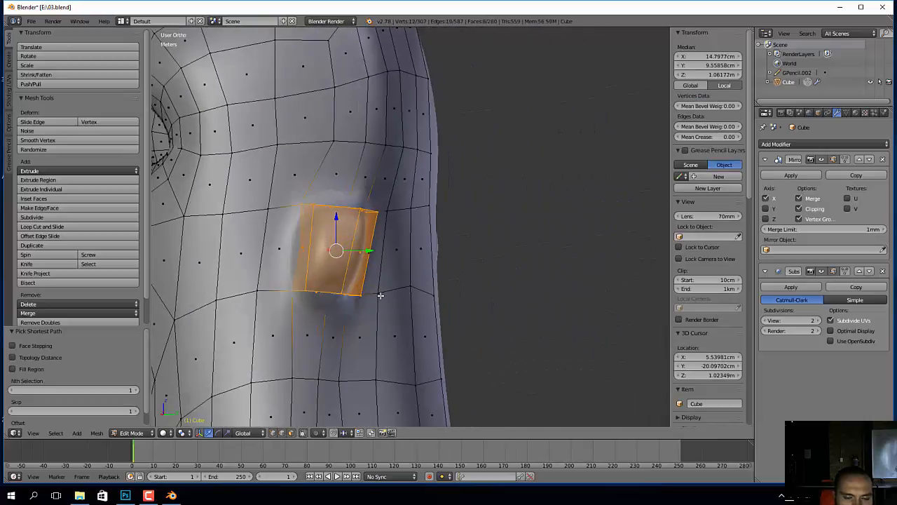
key("shift+1")
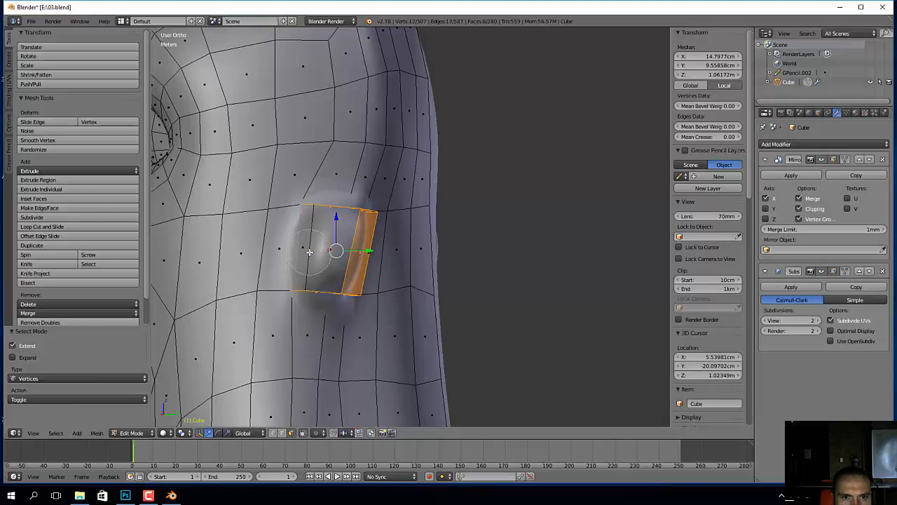
middle_click_drag(309, 251, 350, 262)
Step: Extrude the selected side faces in place and fatten them with an offset of -0.038 to form the ear's rim
key("e")
right_click(430, 274)
key("alt+s")
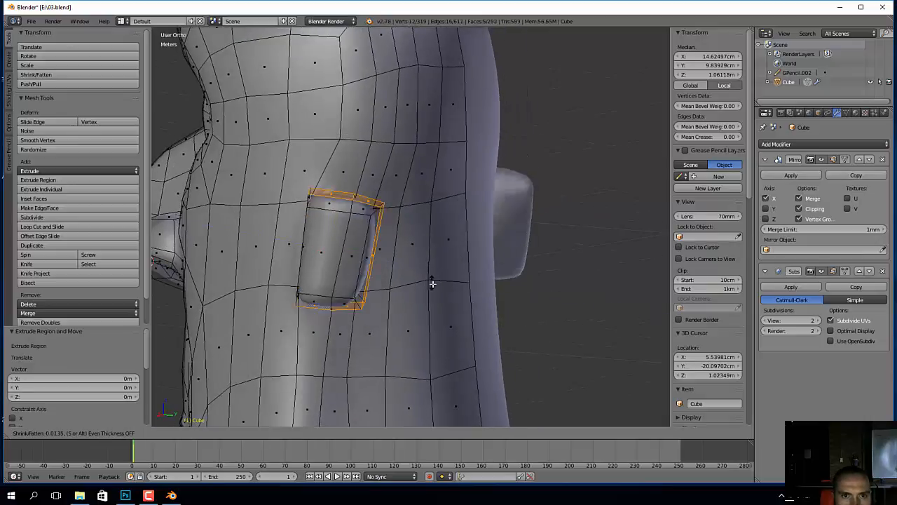
left_click(449, 293)
Step: Rotate the ear's rim by -35.052° about the Z axis and adjust its turn further about the same axis
middle_click_drag(448, 293, 328, 279)
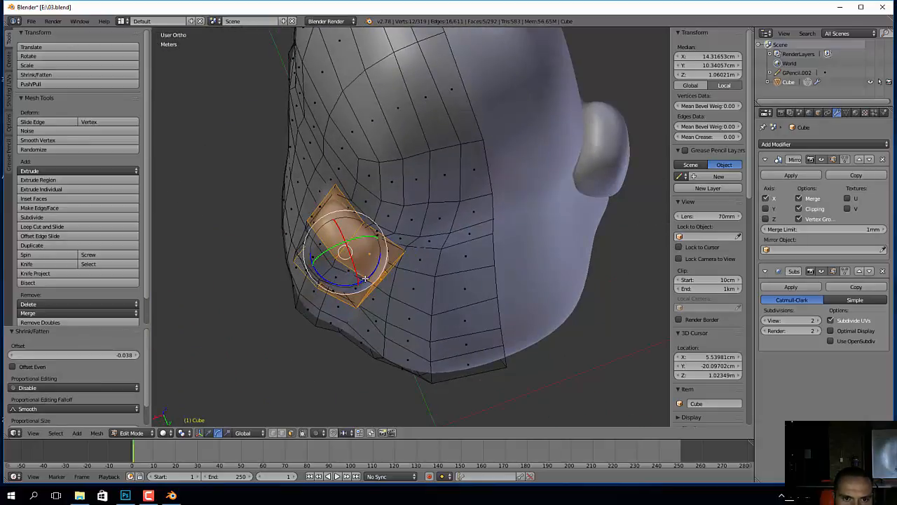
left_click_drag(365, 278, 346, 281)
middle_click_drag(349, 266, 357, 274)
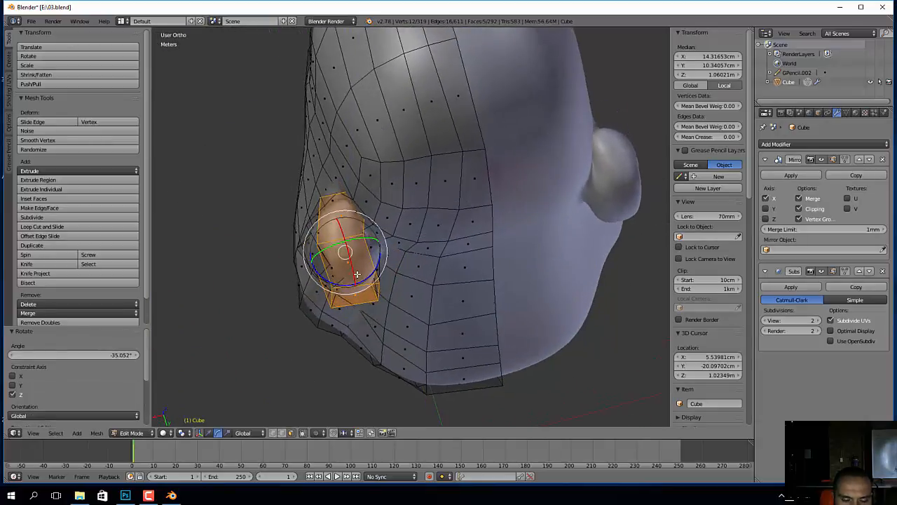
left_click_drag(313, 261, 295, 266)
middle_click_drag(296, 266, 436, 195)
Step: Reposition the two upper vertices on the ear's outer face to shape the hollow inside the rim
scroll(344, 294, "up", 1)
middle_click_drag(345, 294, 362, 219)
right_click(321, 293)
key("ctrl+Tab")
right_click(332, 300)
right_click(326, 306)
key("g")
left_click(315, 301)
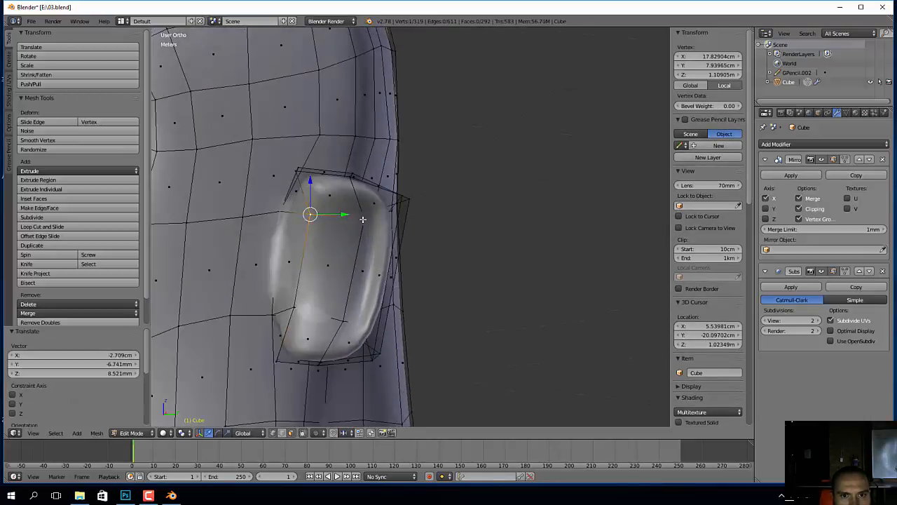
key("g")
left_click(355, 239)
middle_click_drag(329, 346, 308, 343)
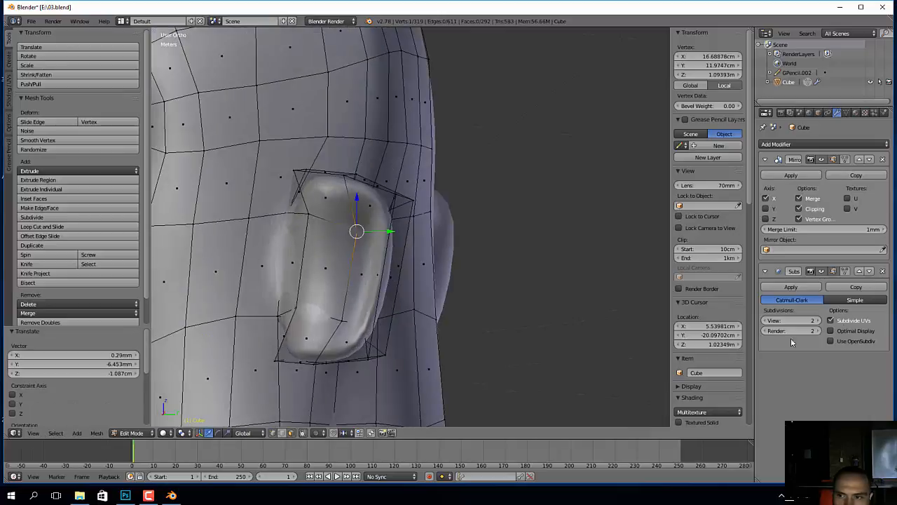
Step: Hide the Subdivision Surface effect in the viewport and pull the upper back vertex of the ear 2.668 cm outward along X
left_click(822, 271)
middle_click_drag(310, 285, 359, 259)
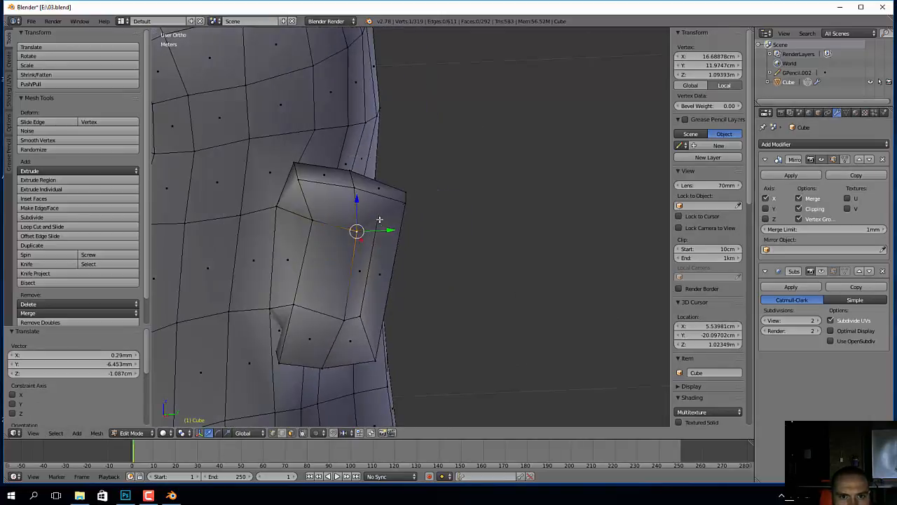
right_click(379, 220)
middle_click_drag(379, 221, 416, 222)
key("a")
right_click(376, 235)
left_click_drag(416, 221, 434, 214)
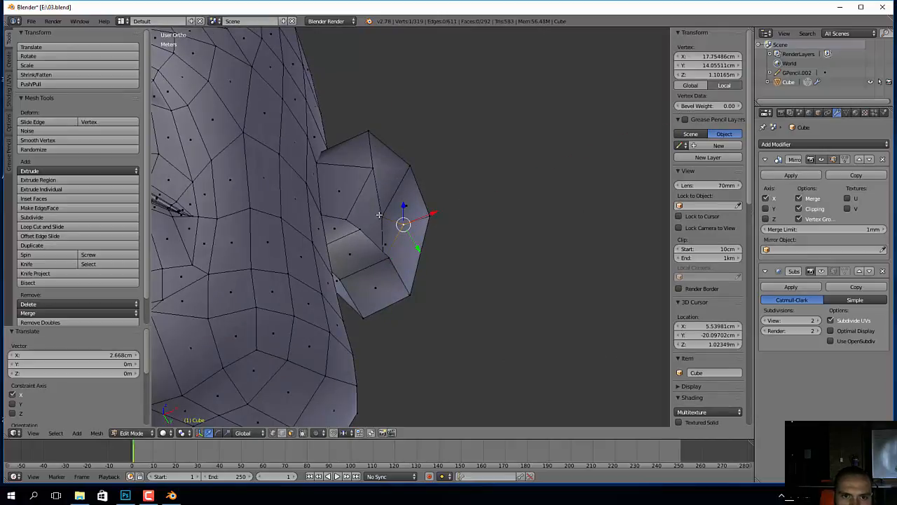
Step: Push the upper front vertex of the ear's outer face about 2 cm inward and lower the upper back one about 1 cm
key("g")
left_click(368, 183)
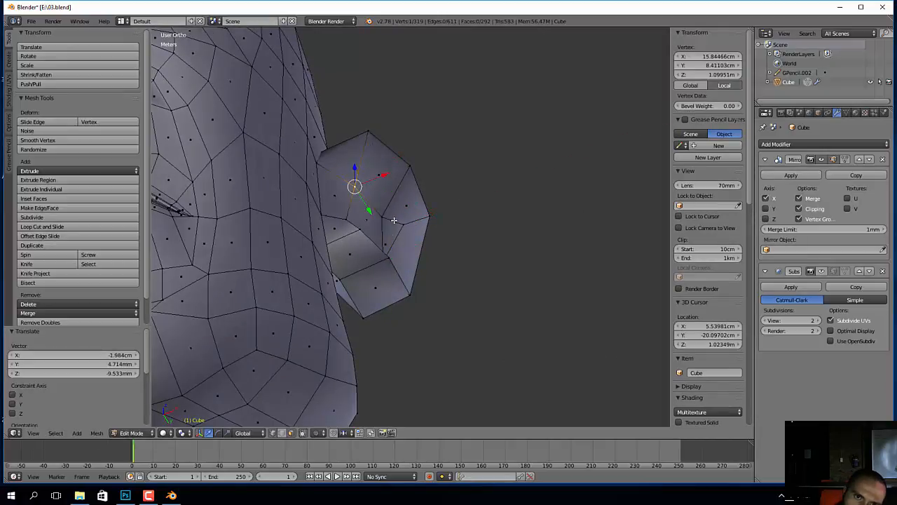
middle_click_drag(394, 220, 439, 287)
key("g")
left_click(419, 306)
mouse_move(401, 189)
left_mouse_down()
mouse_move(411, 200)
mouse_move(403, 197)
left_mouse_up()
middle_click_drag(403, 197, 290, 205)
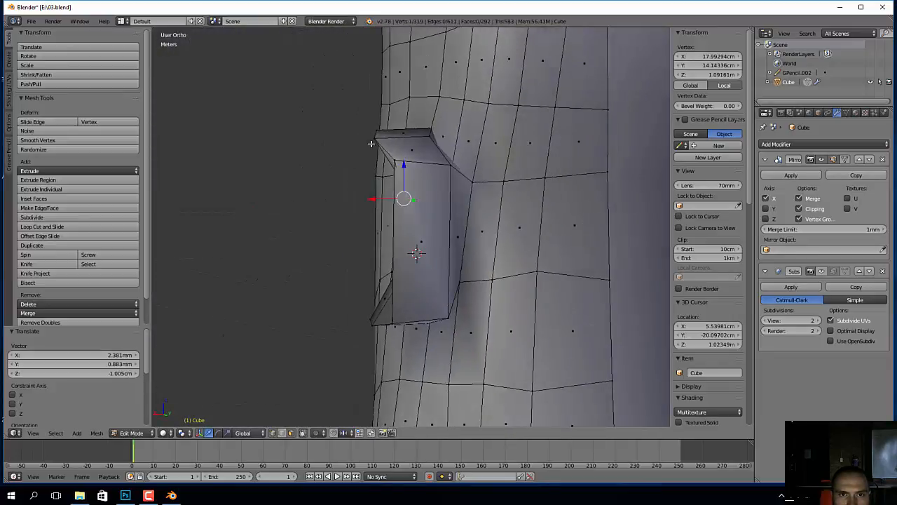
Step: Pull the top vertices of the ear's rim in toward the head, the one nearest the head by about 1.45 cm
right_click(394, 164, "ctrl")
middle_click_drag(413, 160, 411, 176)
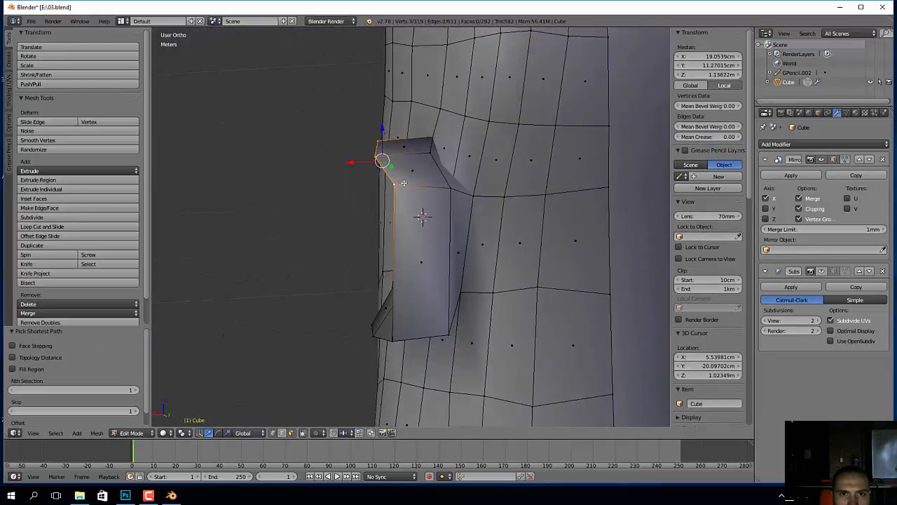
key("a")
right_click(375, 142)
left_click_drag(379, 142, 448, 154)
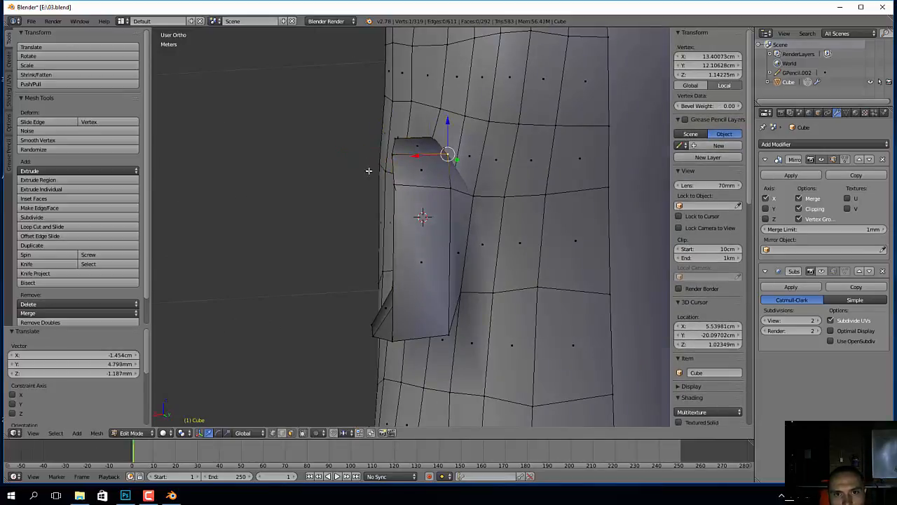
Step: Raise the two middle vertices on the ear's top edge about 5.5 mm and shift them 3.24 mm back to meet the side sketch
mouse_move(356, 173)
middle_mouse_down()
mouse_move(439, 177)
mouse_move(435, 169)
middle_mouse_up()
right_click(446, 164, "shift")
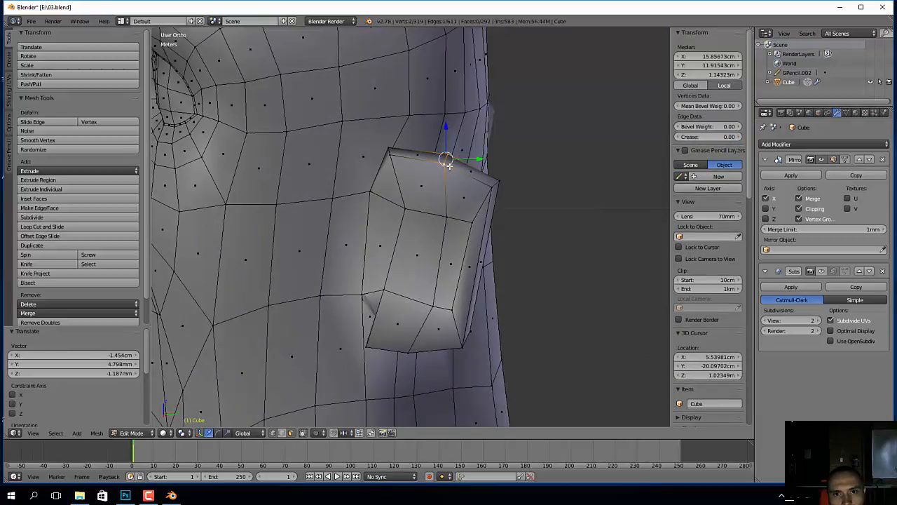
left_click_drag(445, 160, 450, 154)
key("KP_3")
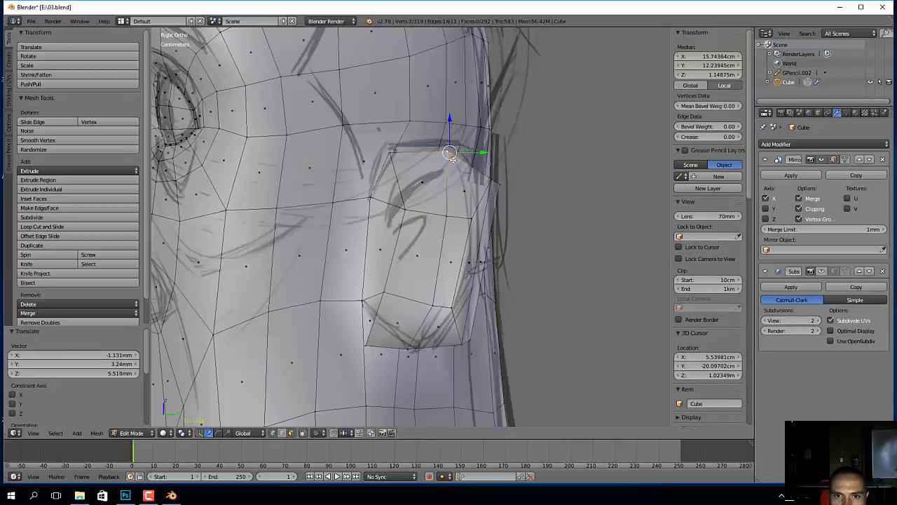
middle_click_drag(400, 156, 392, 168)
right_click(394, 162, "shift")
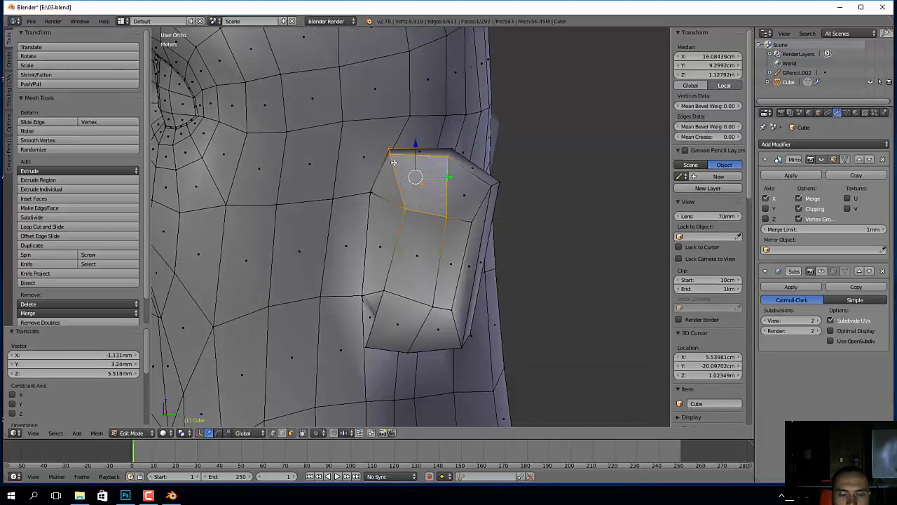
key("KP_3")
key("a")
Step: Move the ear's two top front vertices 4.03 mm forward and 7.254 mm up to match the side sketch
middle_click_drag(394, 162, 366, 174)
right_click(407, 162)
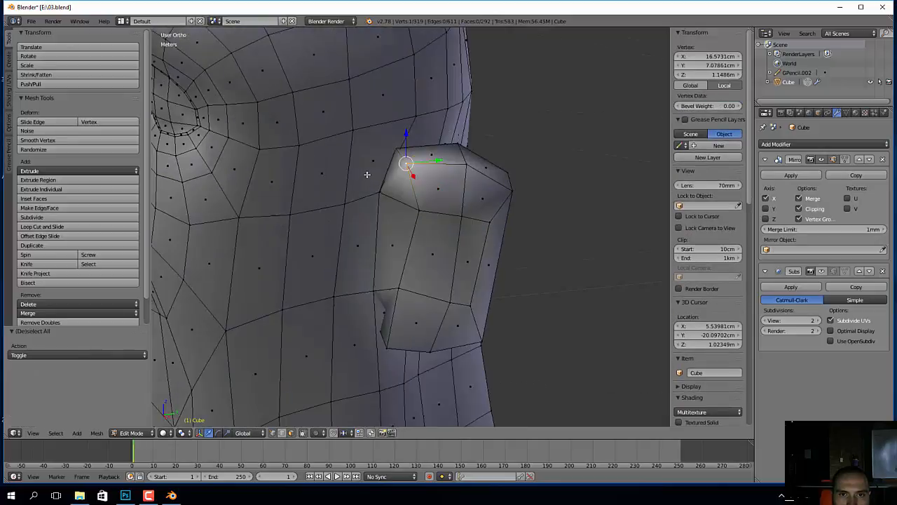
right_click(394, 148, "shift")
key("KP_1")
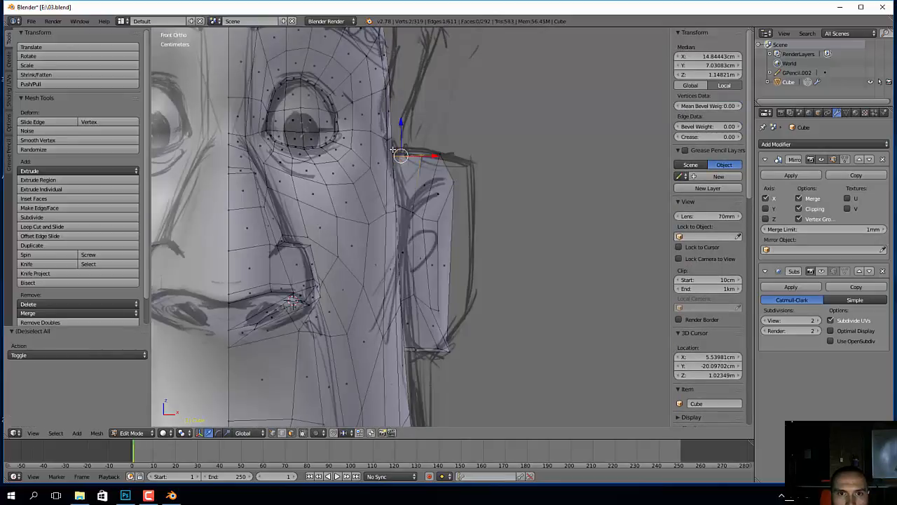
key("KP_2")
key("KP_3")
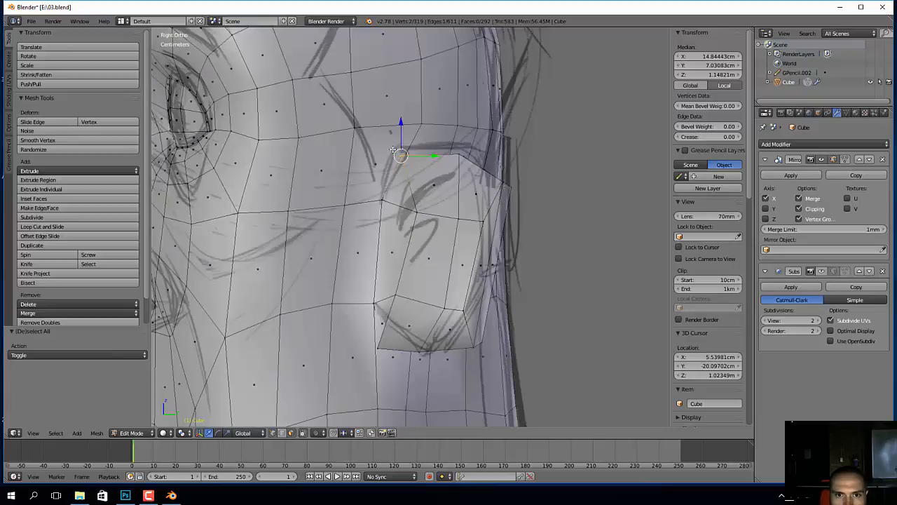
key("g")
left_click(392, 151)
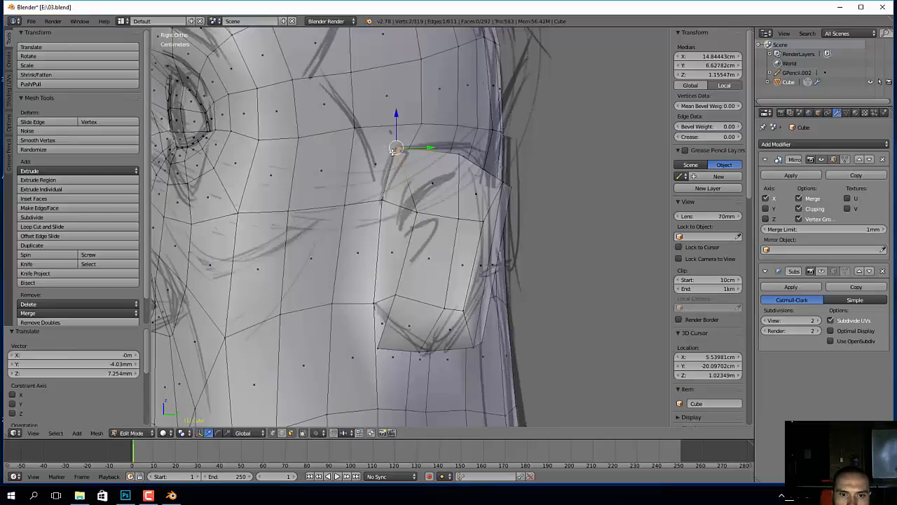
Step: Move the outer vertex at the ear's bottom front corner 3.546 cm back and 1.491 cm up toward the sketched earlobe
right_click(382, 345)
key("g")
left_click(406, 346)
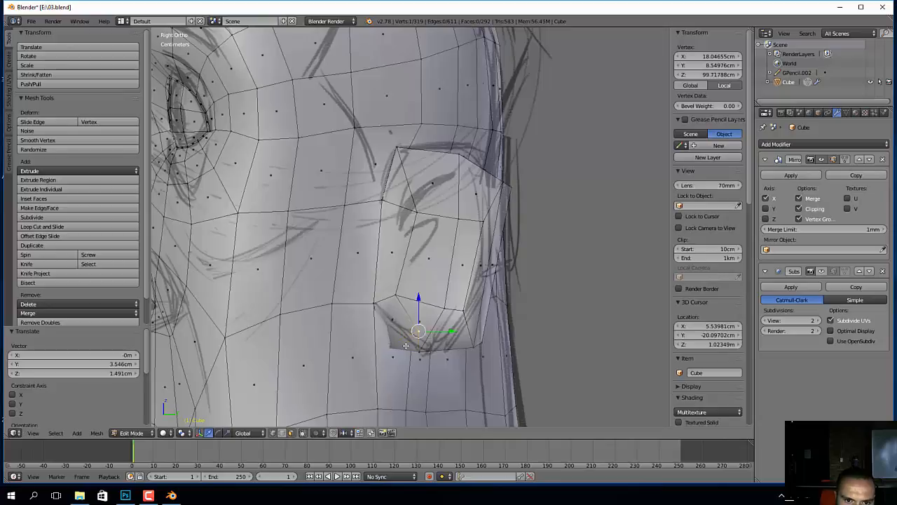
right_click(389, 346, "alt")
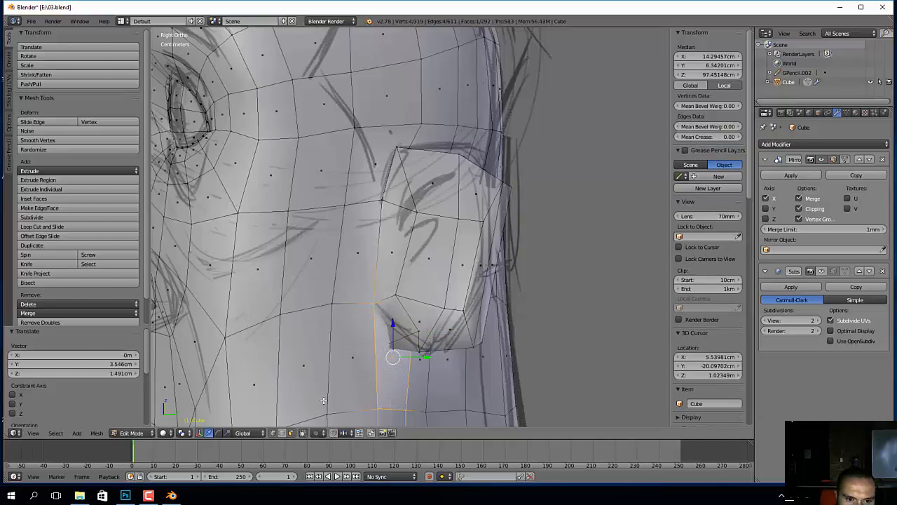
key("a")
Step: Shift the remaining bottom front vertex of the ear 2.129 cm along X and 7.501 mm along Y, and compare with both sketches
right_click(383, 351)
middle_click_drag(387, 362, 470, 365)
key("g")
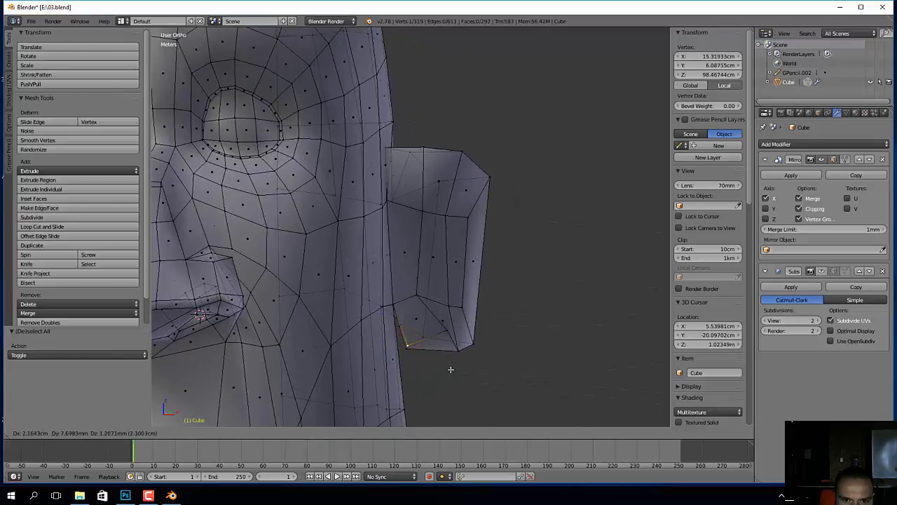
left_click(449, 369)
key("KP_1")
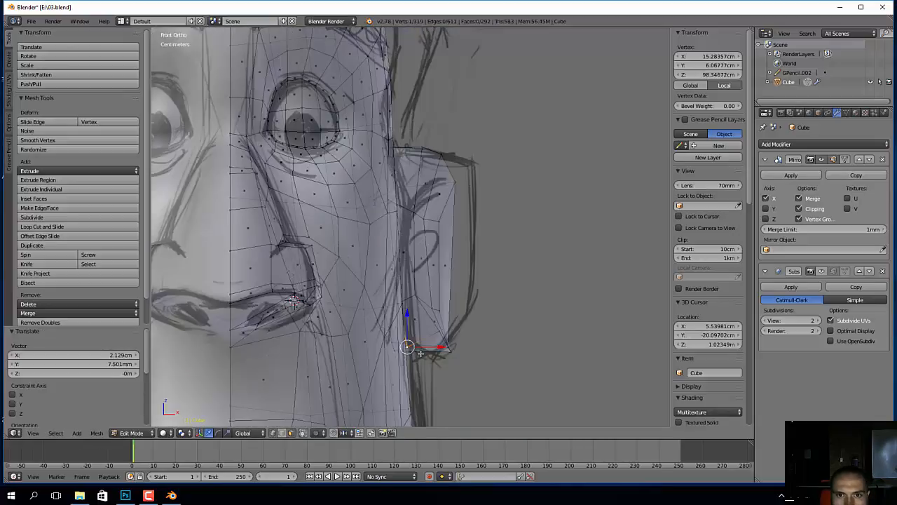
key("KP_3")
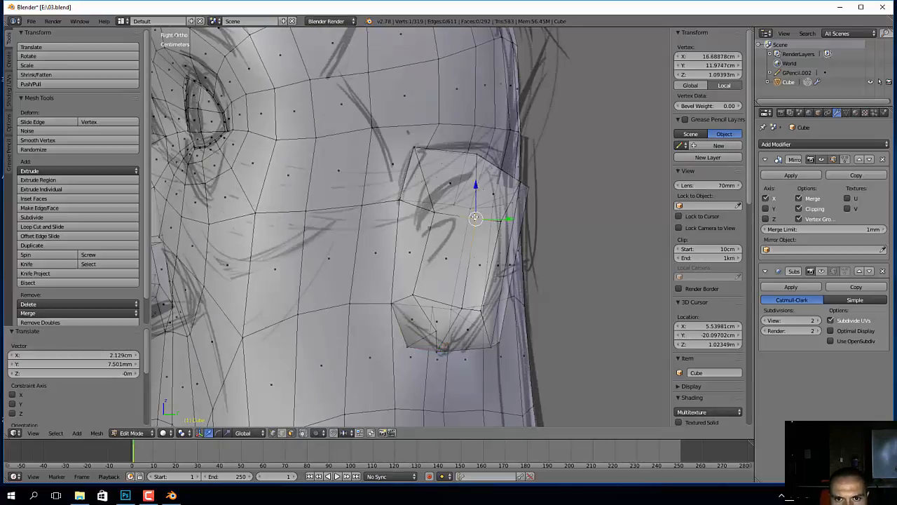
Step: Reposition the ear face's rear inner vertices in the side view, moving the lower one 2.821 mm forward and 8.06 mm up
key("g")
left_click(458, 210)
key("g")
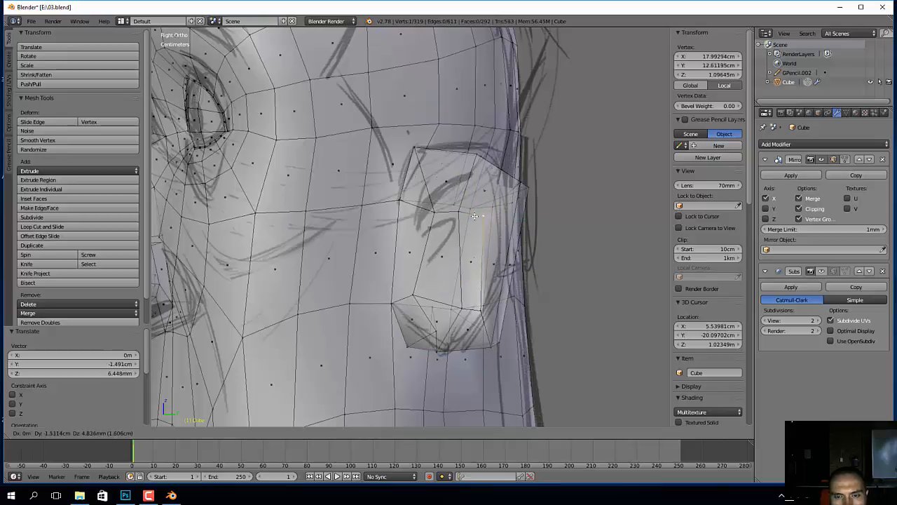
left_click(479, 309)
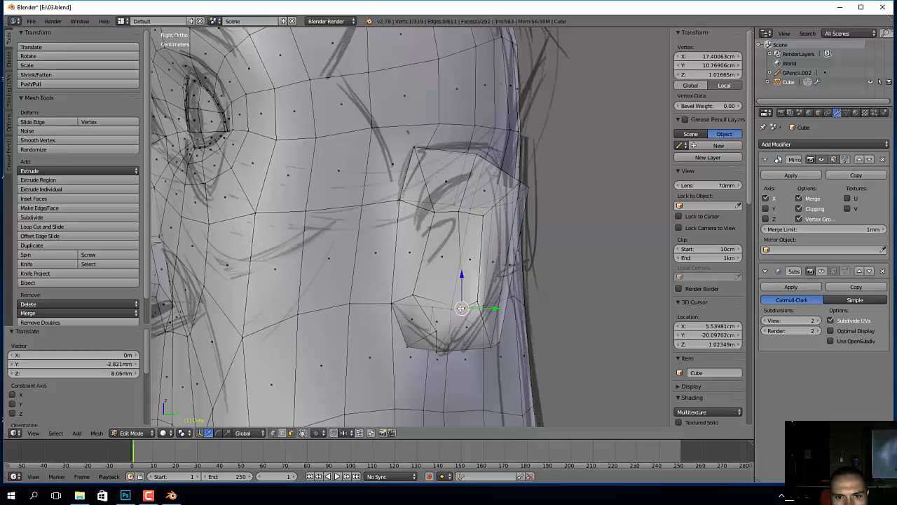
Step: Move the ear's lower middle inner vertex 1.209 cm forward and 8.06 mm up, and the upper front inner vertex 2.821 mm forward and 4.836 mm up
key("g")
left_click(435, 226)
key("g")
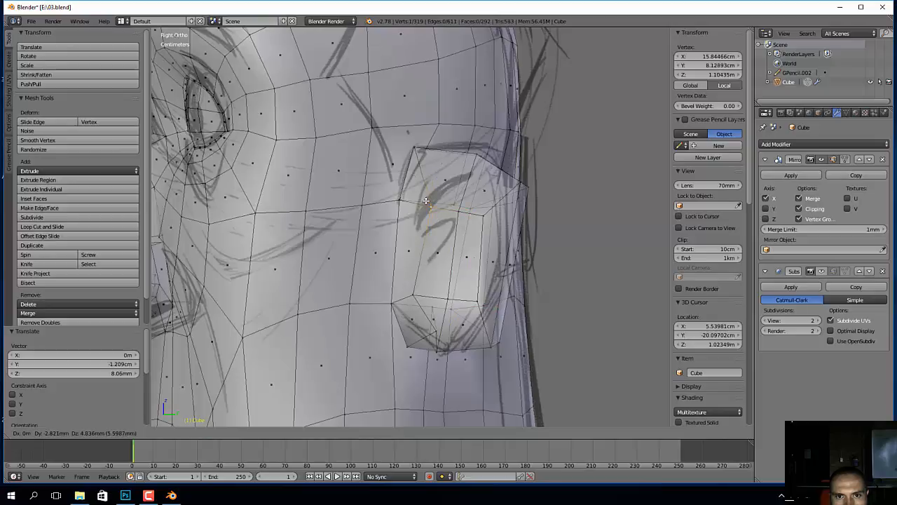
left_click(422, 255)
middle_click_drag(422, 255, 415, 268)
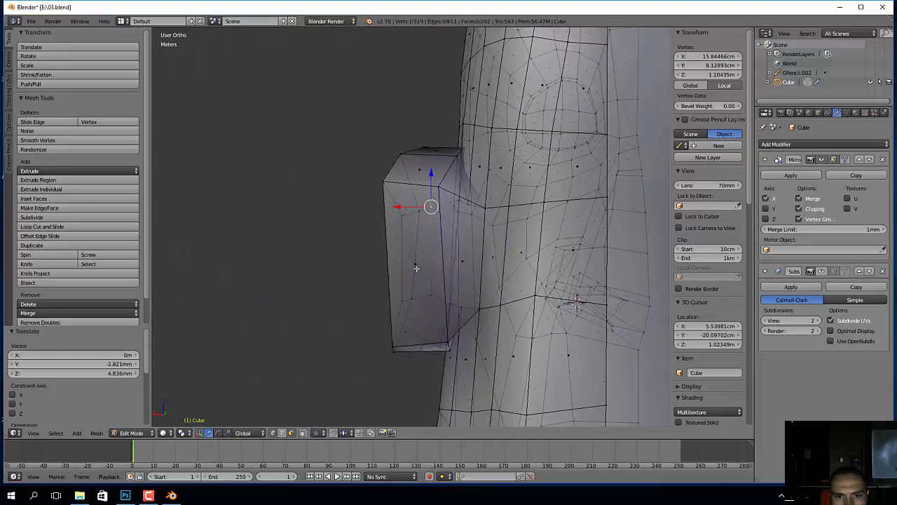
Step: From behind the head, pull the vertices at the ear's bottom rear corner outward, away from the head
right_click(449, 342)
key("g")
left_click(423, 342)
mouse_move(424, 342)
middle_mouse_down()
mouse_move(441, 330)
mouse_move(456, 369)
mouse_move(431, 373)
mouse_move(563, 339)
mouse_move(444, 346)
mouse_move(456, 343)
mouse_move(450, 358)
mouse_move(473, 322)
mouse_move(404, 345)
middle_mouse_up()
key("g")
left_click(430, 374)
key("a")
Step: Adjust the ear's bottom front vertices, shifting the corner one 7.896 mm outward and 5.703 mm back
right_click(444, 358)
key("g")
left_click(434, 339)
right_click(403, 354)
key("g")
left_click(415, 354)
key("KP_3")
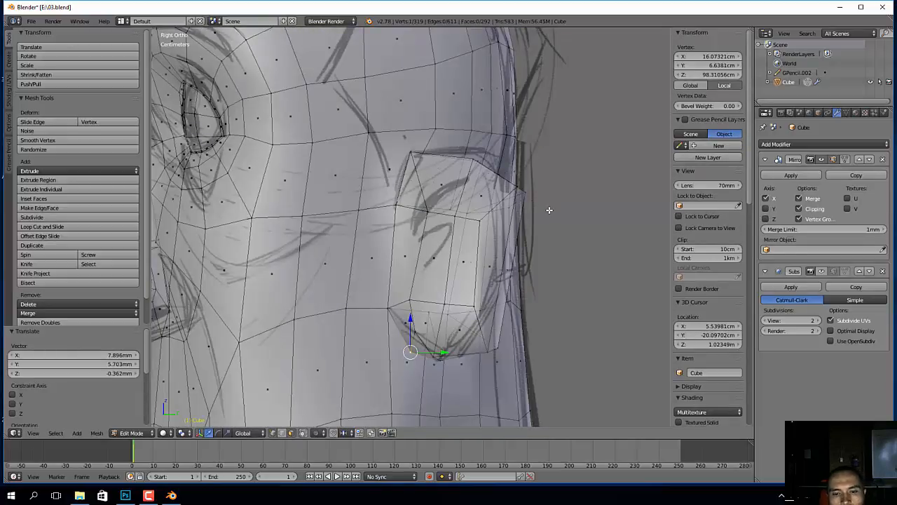
Step: Raise the ear's bottom rear vertices to the side sketch and move the lower rear inner vertex 8.06 mm forward and 6.448 mm up
right_click(485, 356, "shift")
key("g")
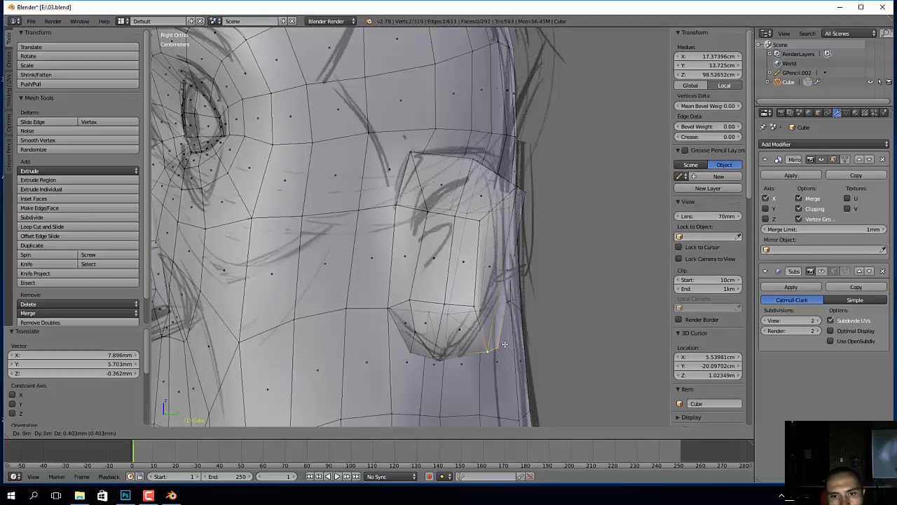
left_click(484, 315)
right_click(475, 307)
key("g")
left_click(466, 300)
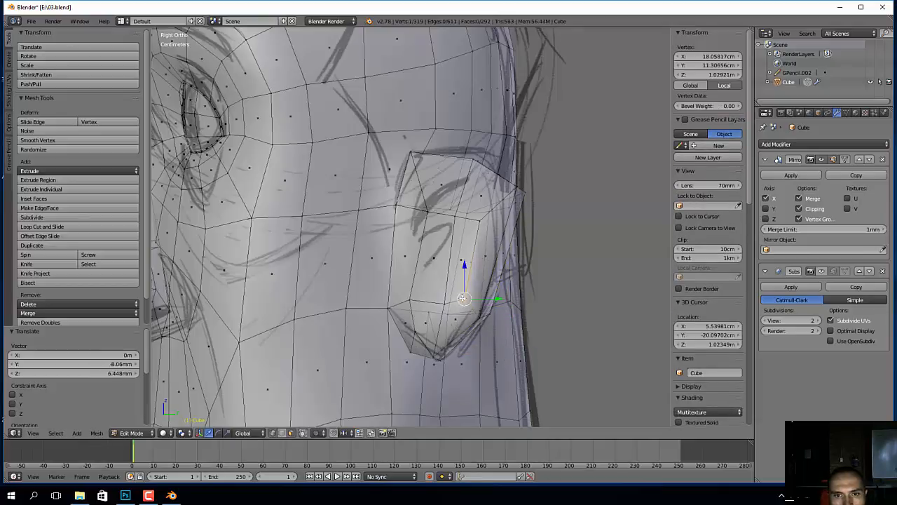
Step: Smooth the vertices of the two central faces of the ear with a factor of 0.8 and compare with the front sketch
right_click(461, 261)
right_click(433, 261, "shift")
left_click(30, 141)
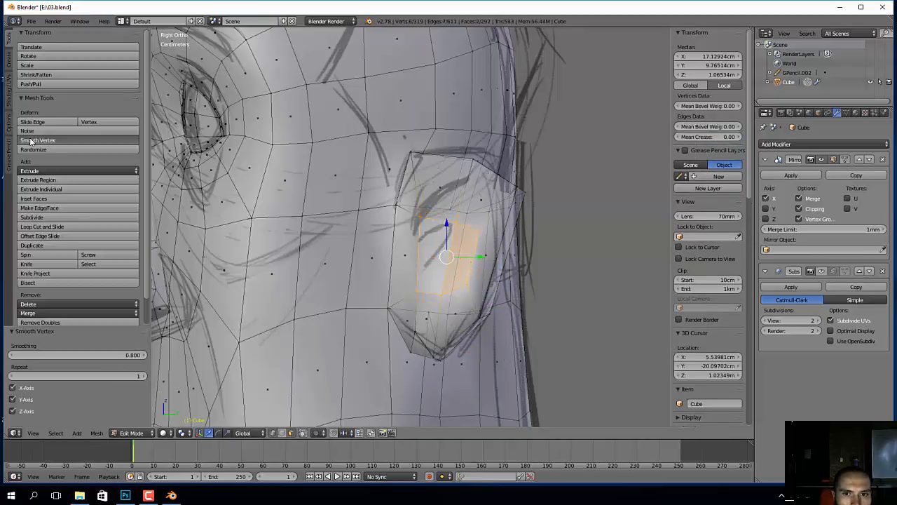
middle_click_drag(400, 262, 449, 262)
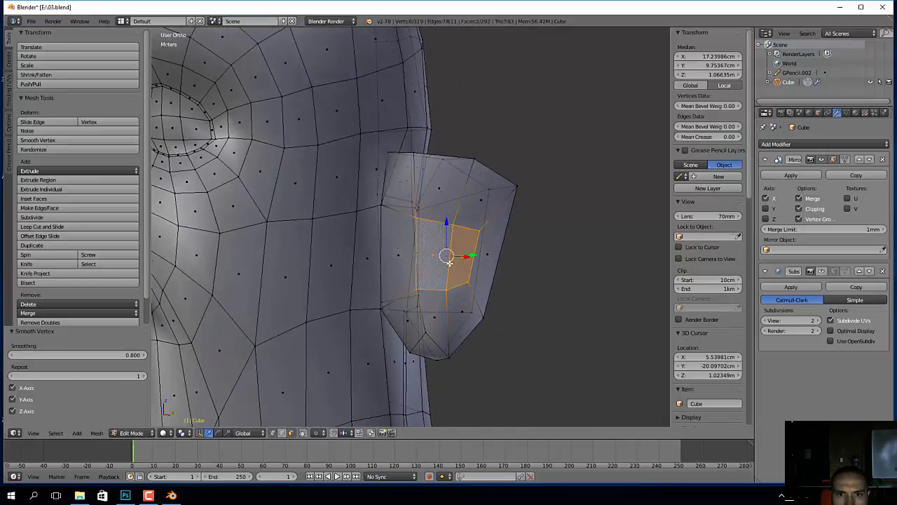
key("KP_1")
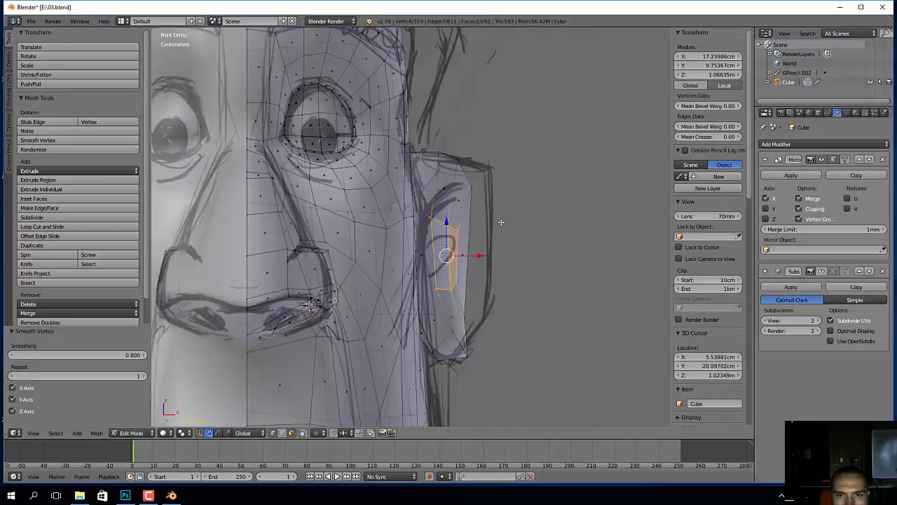
Step: Select the face loop around the ear's side and rotate it -13.914° about the global Z axis
middle_click_drag(498, 234, 471, 326)
right_click(452, 199, "alt")
middle_click_drag(452, 199, 425, 150)
key("KP_1")
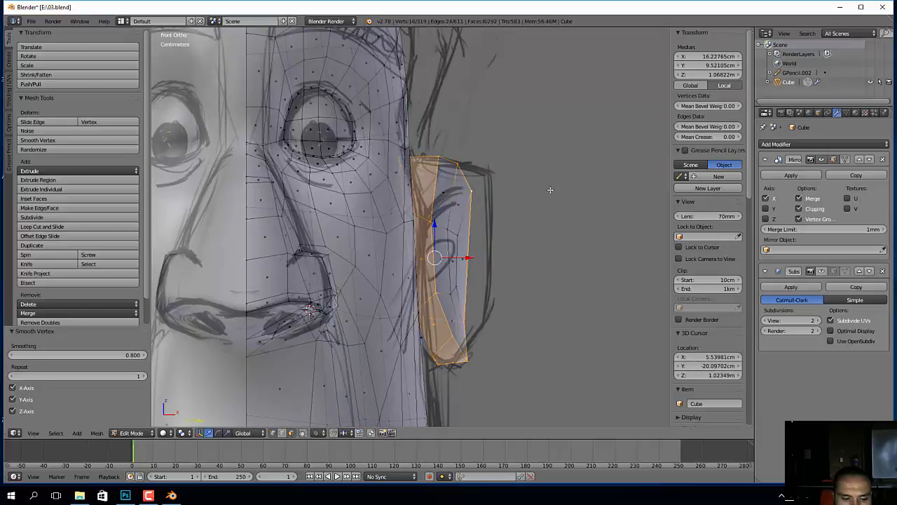
key("r")
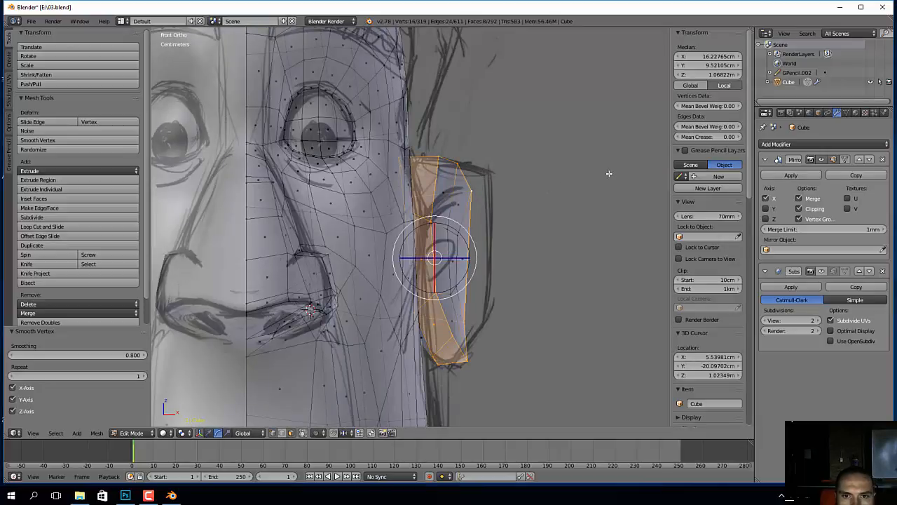
key("z")
right_click(600, 181)
key("r")
key("z")
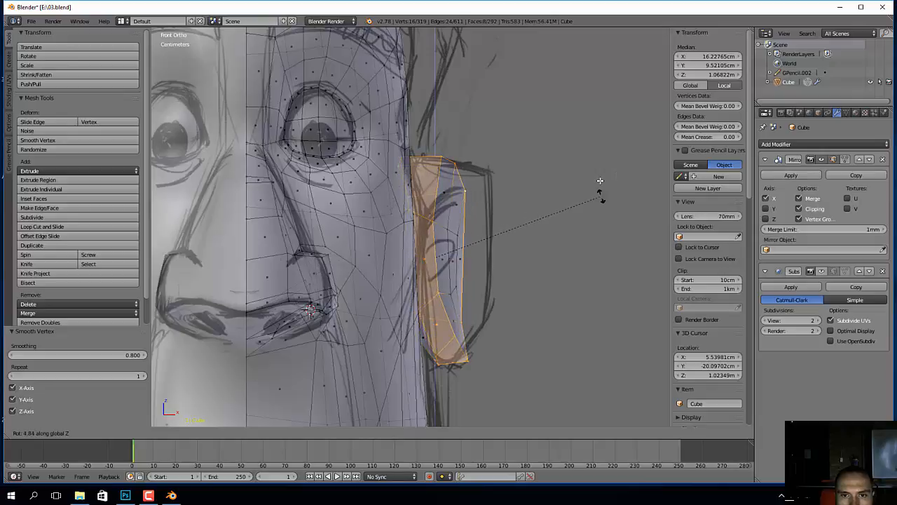
left_click(590, 132)
Step: Move the ear loop about 7.25 mm outward and 1.81 mm up, and rotate it slightly to match the front sketch
key("g")
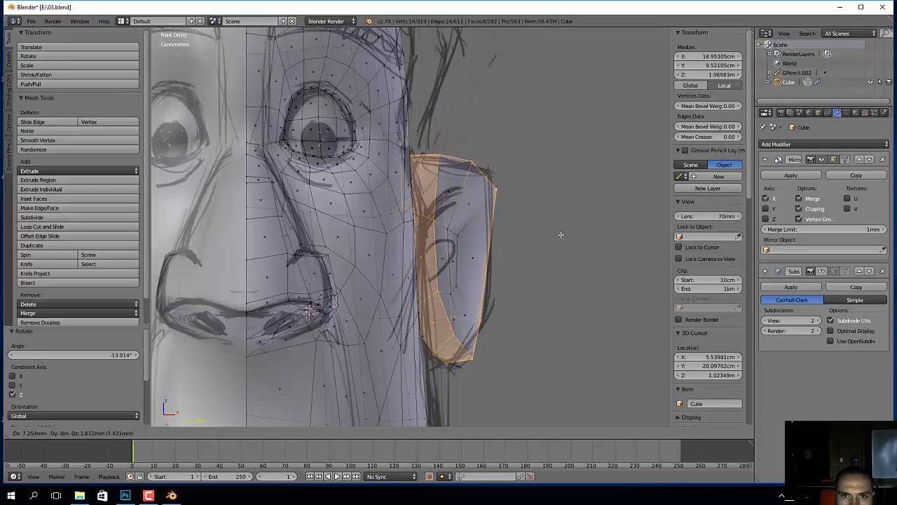
left_click(561, 235)
key("r")
left_click(591, 236)
middle_click_drag(591, 237, 332, 262)
key("Tab")
key("KP_1")
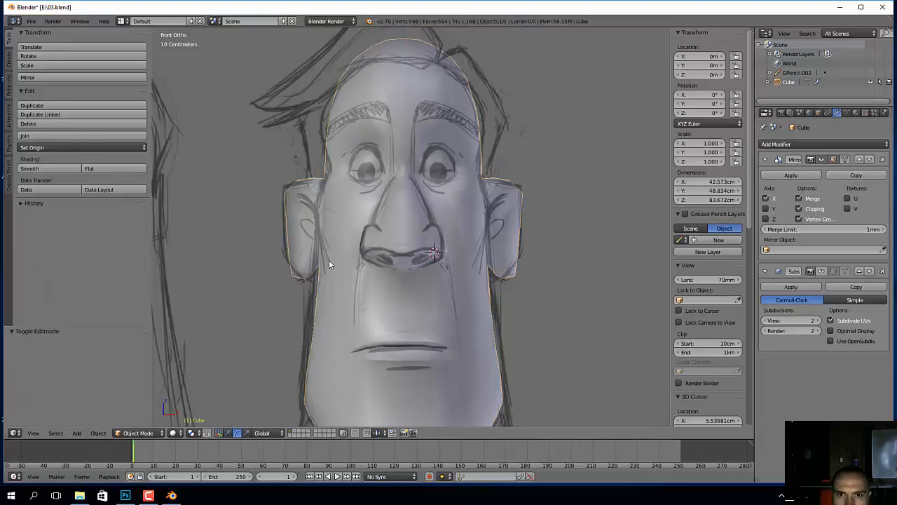
Step: Return to Edit Mode and reposition the ear's top vertices from above, starting with 1.494 cm outward, 1.248 mm back and 2.336 mm down
scroll(329, 264, "up", 2)
mouse_move(435, 220)
middle_mouse_down()
mouse_move(497, 213)
mouse_move(517, 236)
mouse_move(476, 251)
middle_mouse_up()
key("Tab")
mouse_move(476, 251)
middle_mouse_down()
mouse_move(498, 224)
mouse_move(473, 208)
mouse_move(481, 210)
mouse_move(464, 214)
mouse_move(476, 256)
middle_mouse_up()
right_click(465, 206)
scroll(480, 208, "up", 2)
key("g")
left_click(479, 215)
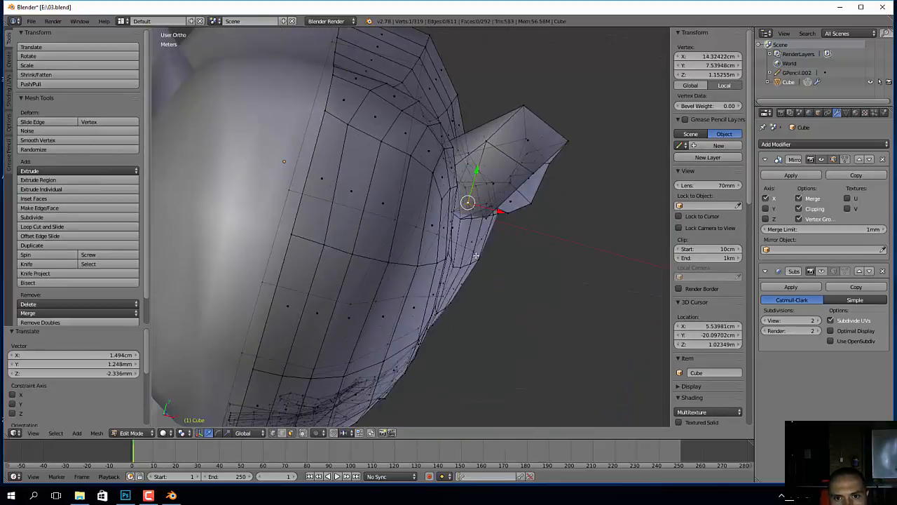
key("g")
left_click(480, 208)
Step: Reshape the ear's rear rim from above, moving its back corner vertex 1.609 cm outward and 9.948 mm forward
middle_click_drag(480, 208, 477, 219)
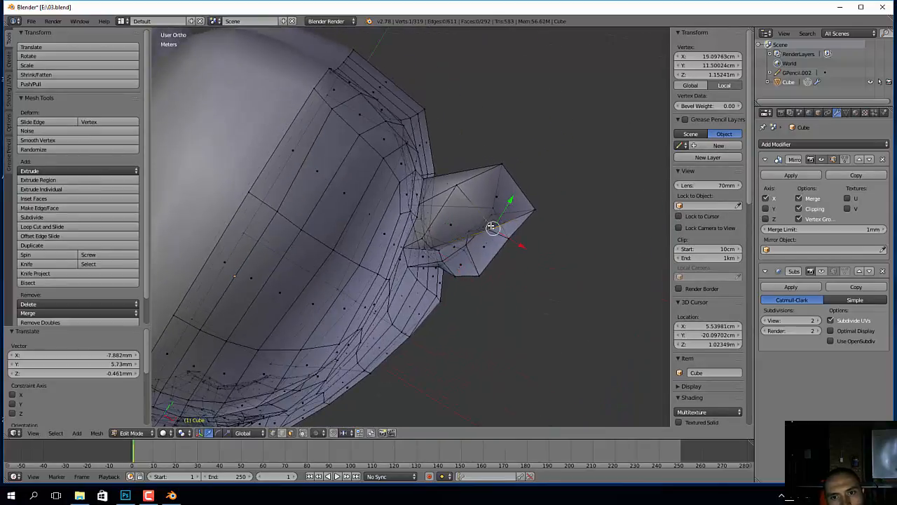
key("g")
left_click(482, 211)
key("g")
left_click(481, 212)
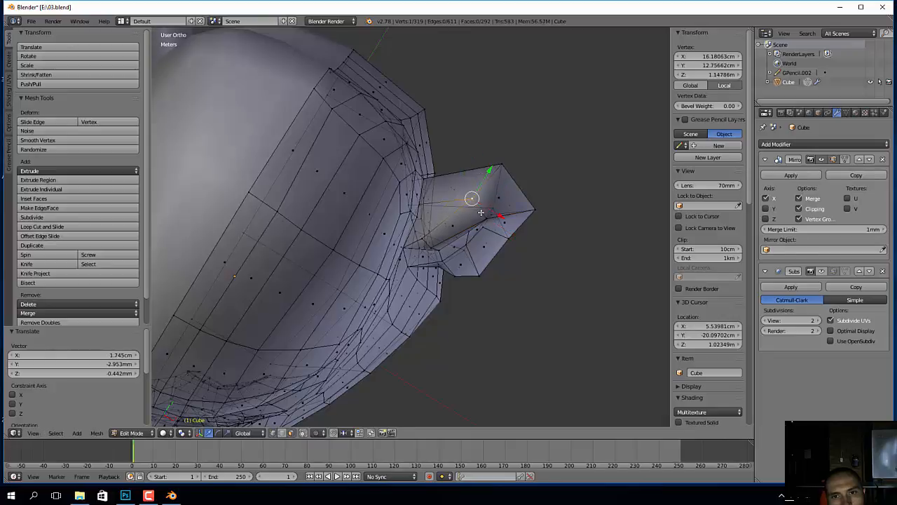
key("g")
left_click(470, 198)
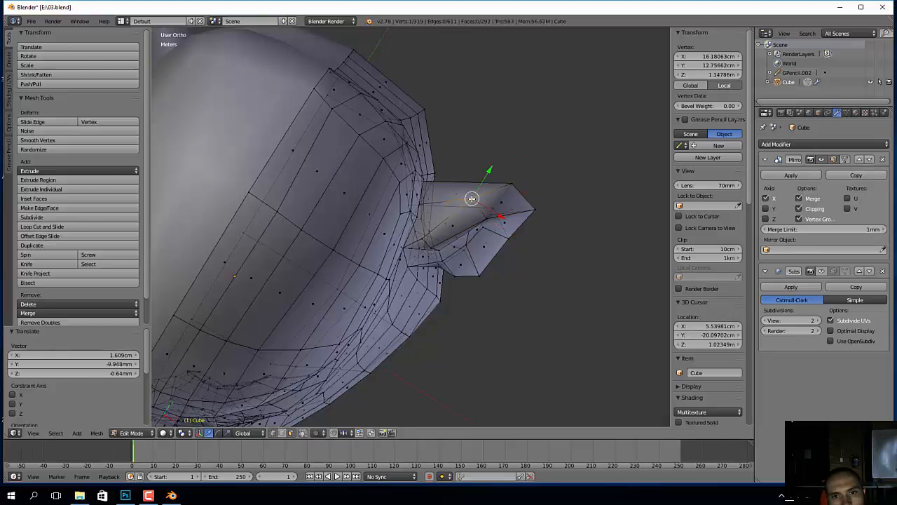
Step: Adjust the upper vertices on the back of the ear where it joins the head
key("g")
left_click(475, 204)
middle_click_drag(475, 203, 529, 254)
key("g")
left_click(530, 251)
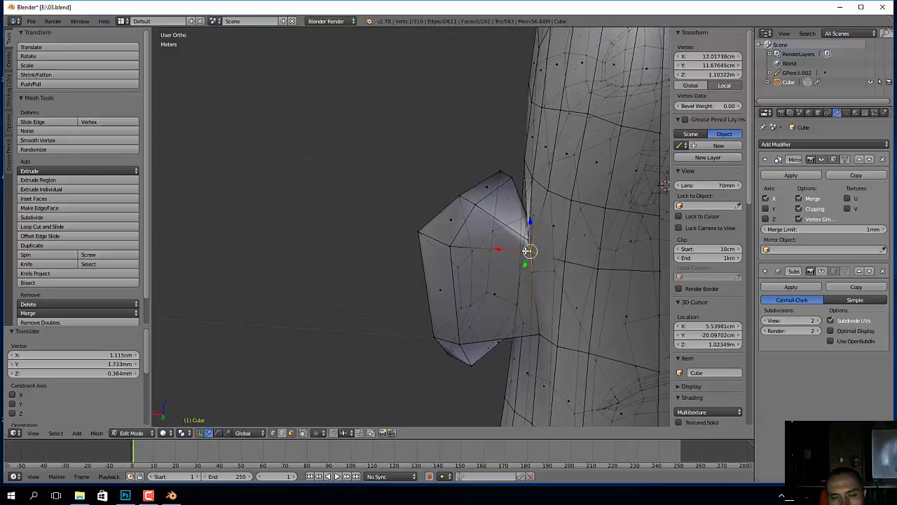
Step: Add one loop cut around the back of the ear and move two of its upper rear vertices toward the head
key("ctrl+r")
double_click(503, 243)
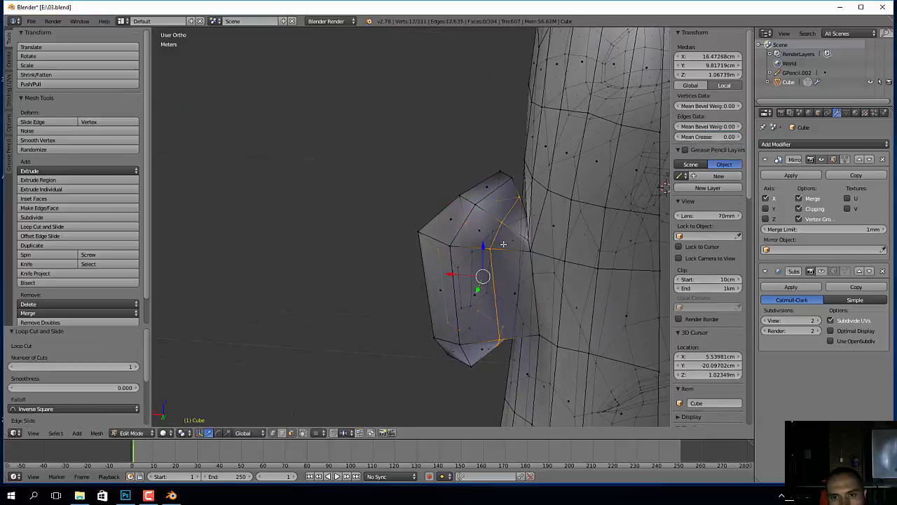
middle_click_drag(501, 258, 499, 247)
right_click(493, 239)
middle_click_drag(503, 228, 522, 229)
key("g")
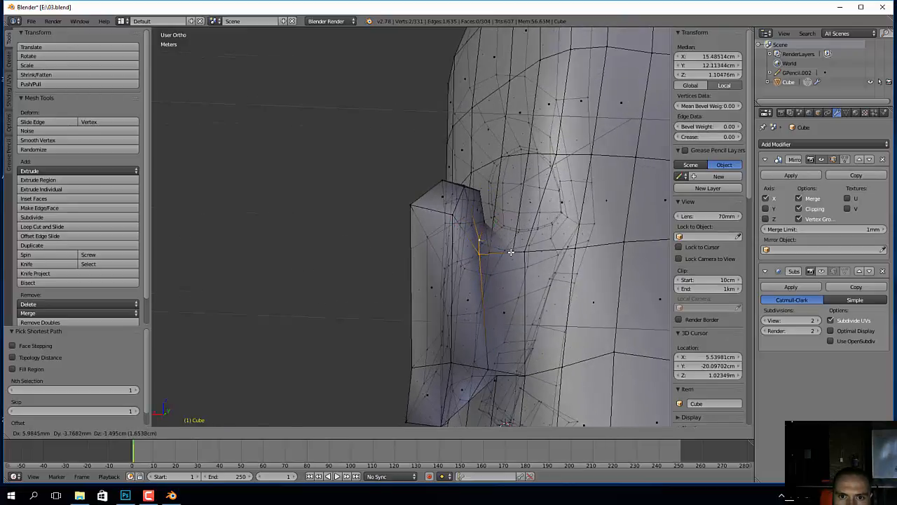
left_click(513, 251)
Step: Move the new loop's lower rear vertex 1.028 cm outward and 4.983 mm up, and its bottom vertex 3.47 mm inward and 1.706 cm up
right_click(491, 366)
key("g")
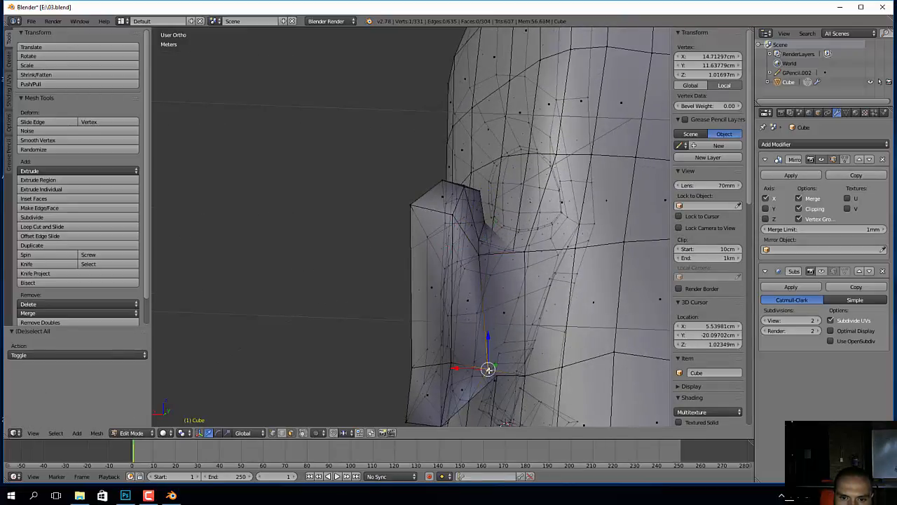
left_click(485, 362)
middle_click_drag(484, 362, 492, 284)
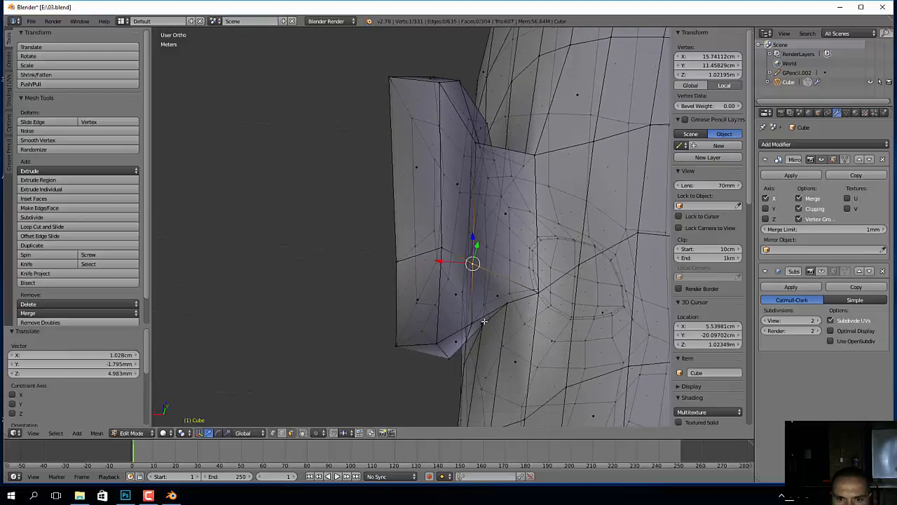
right_click(479, 322)
middle_click_drag(531, 312, 490, 356)
key("g")
left_click(499, 310)
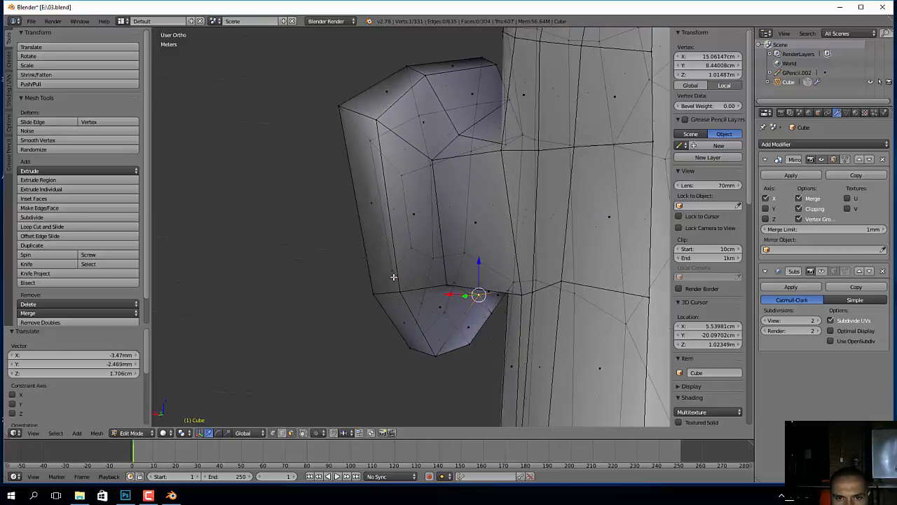
Step: Move two upper inner vertices of the ear face 8.668 mm and 9.227 mm outward, raising them 5.597 mm and 3.918 mm
middle_click_drag(384, 257, 500, 187)
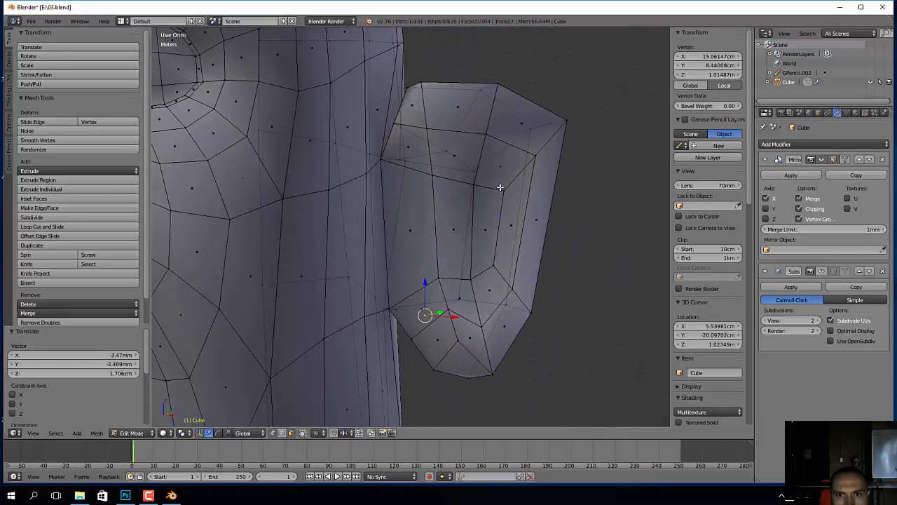
middle_click_drag(484, 143, 490, 140)
key("g")
left_click(490, 131)
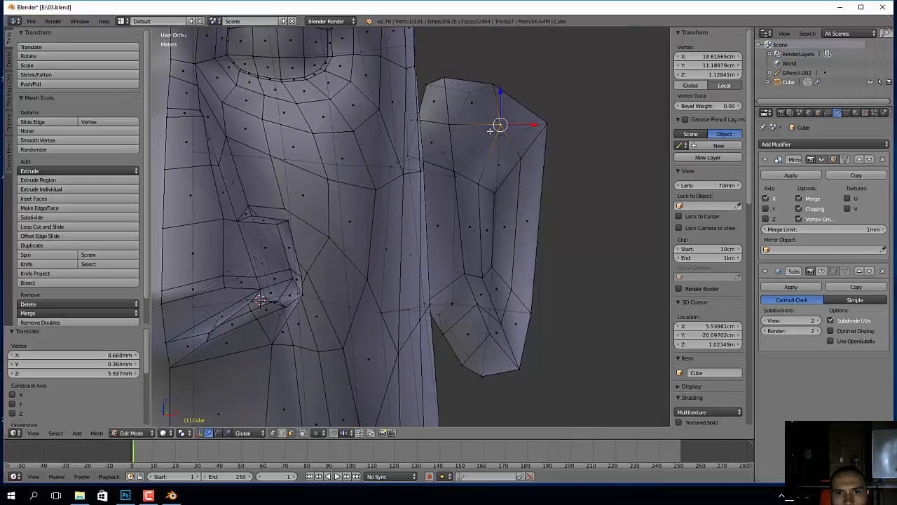
key("g")
left_click(465, 118)
Step: Move the inner vertex at the ear's upper outer corner 5.313 mm outward and 4.758 mm up
right_click(524, 160)
key("g")
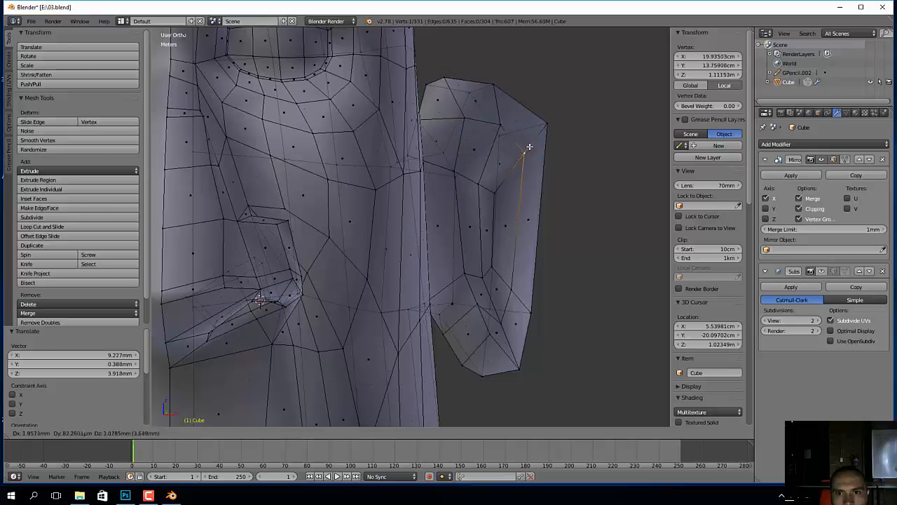
left_click(531, 150)
Step: Slide the upper vertex where the ear's front meets the head down along its edge, and adjust the neighbouring ear vertex
middle_click_drag(510, 177, 378, 161)
right_click(388, 209)
right_click(374, 141)
key("shift+v")
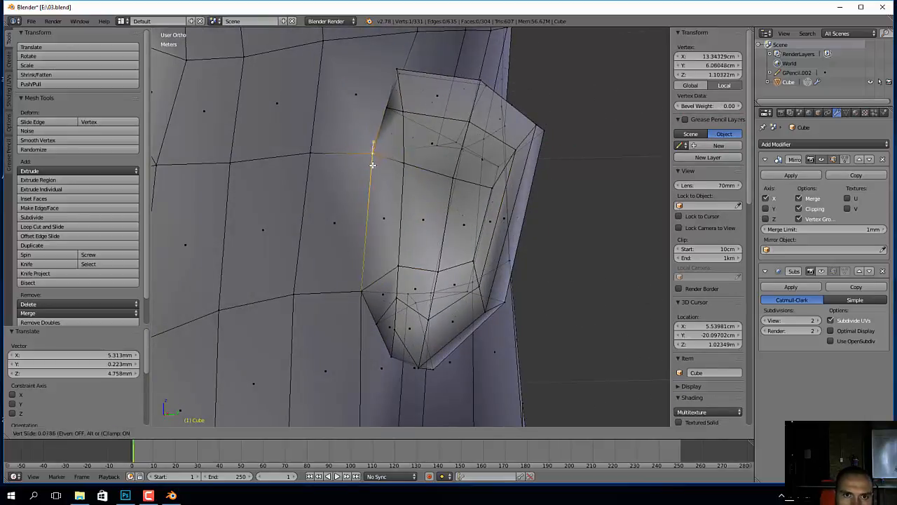
left_click(368, 180)
key("g")
left_click(406, 187)
Step: Move the two vertices at the ear's top front corner 2.515 mm outward, 1.302 cm back and 2.597 mm down
middle_click_drag(413, 169, 419, 228)
right_click(401, 103, "shift")
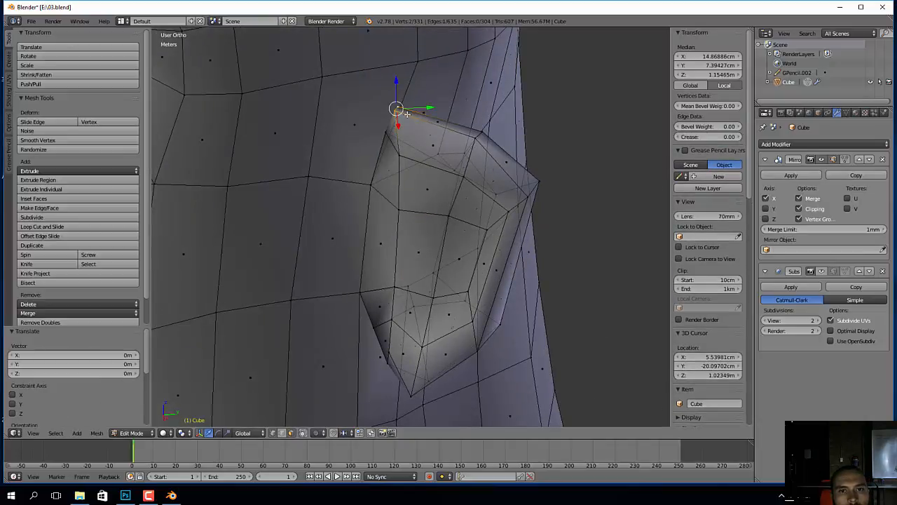
key("g")
left_click(445, 120)
Step: Round the ear's upper front rim by repositioning its vertices, shifting one 3.789 mm outward and 5.97 mm down
middle_click_drag(450, 125, 417, 174)
right_click(395, 138)
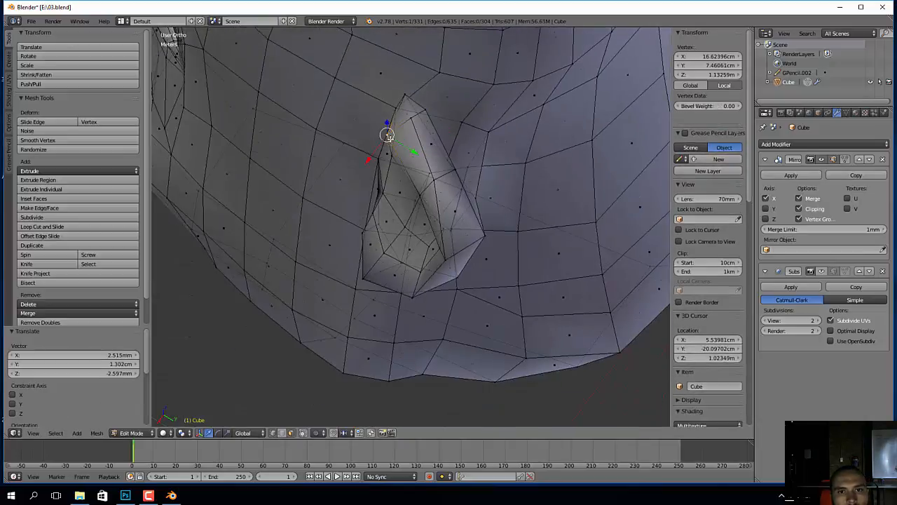
key("g")
left_click(410, 126)
middle_click_drag(411, 125, 455, 126)
key("g")
left_click(419, 111)
key("g")
left_click(421, 104)
scroll(455, 126, "down", 4)
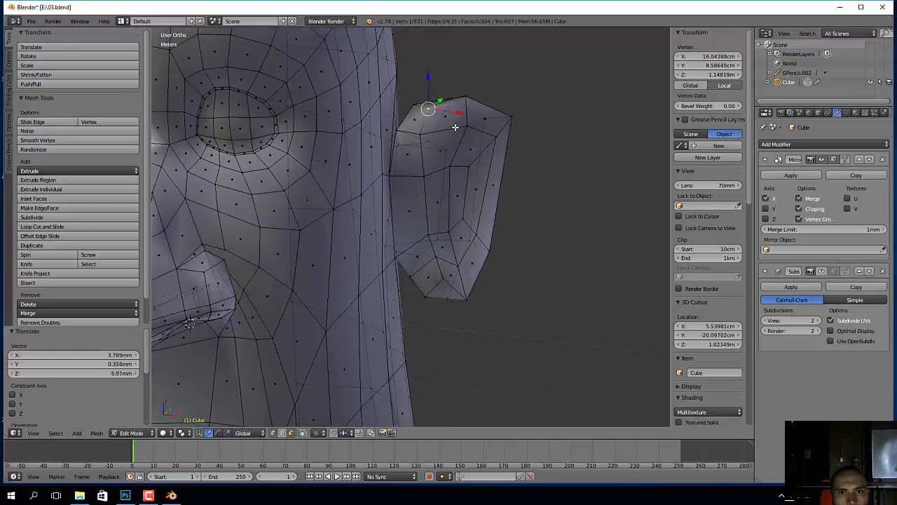
Step: Leave Edit Mode, turn on the Subdivision Surface modifier's viewport display and inspect the smoothed ear up close
middle_click_drag(460, 175, 480, 208)
key("Tab")
left_click(821, 272)
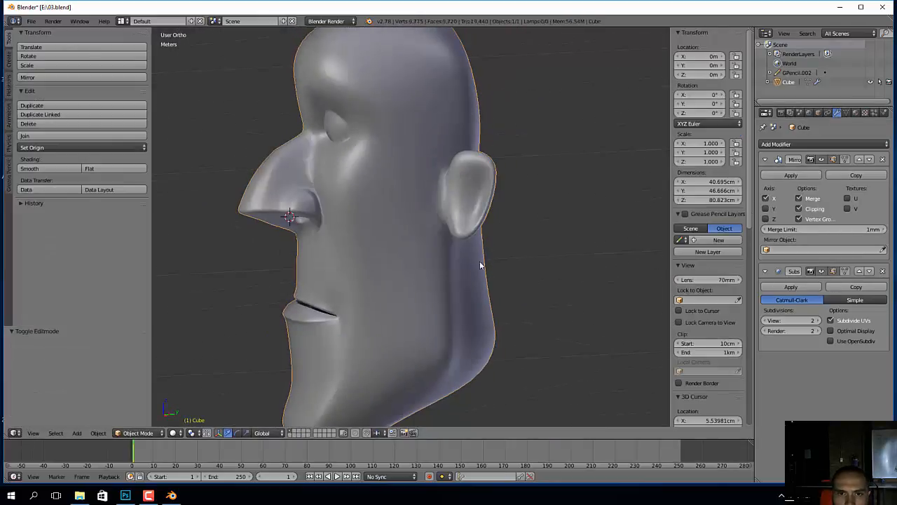
middle_click_drag(480, 261, 534, 254)
scroll(537, 196, "up", 2)
scroll(539, 196, "up", 2)
mouse_move(456, 126)
middle_mouse_down("shift")
mouse_move(466, 223)
mouse_move(498, 305)
middle_mouse_up("shift")
scroll(498, 303, "up", 1)
Step: Switch to Sculpt Mode and pull the middle of the ear slightly outward with the 159 px Grab brush, checking it from the side
key("Tab")
left_click(500, 216)
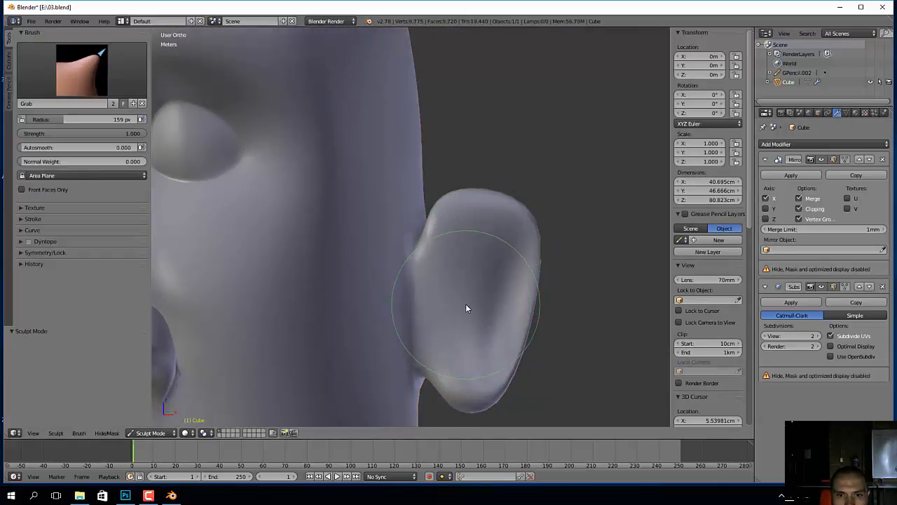
left_click_drag(483, 303, 495, 304)
mouse_move(469, 326)
middle_mouse_down()
mouse_move(417, 267)
mouse_move(377, 265)
mouse_move(396, 257)
middle_mouse_up()
key("KP_1")
key("KP_3")
key("KP_5")
key("KP_5")
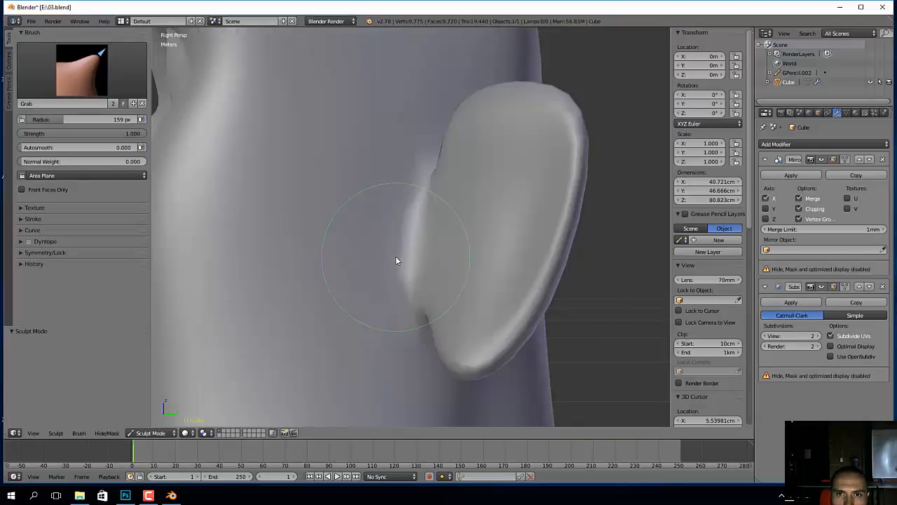
Step: Enlarge the Grab brush to 217 px and pull the ear's front, back and lower edges onto the side sketch
key("f")
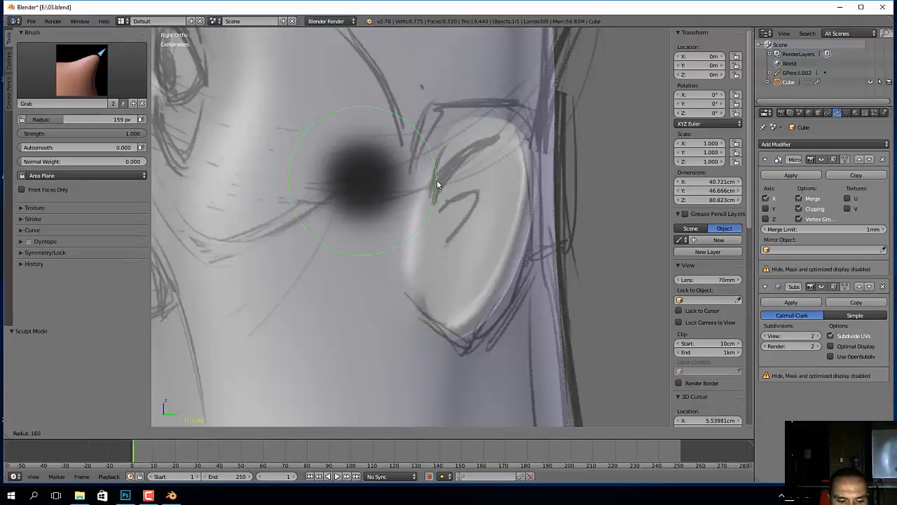
left_click(456, 181)
left_click_drag(432, 187, 414, 172)
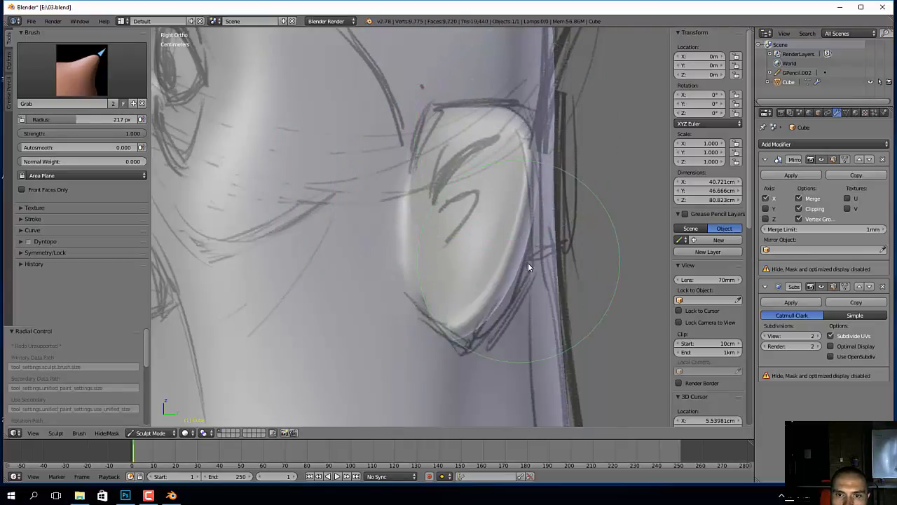
left_click_drag(528, 262, 502, 301)
left_click_drag(467, 336, 480, 349)
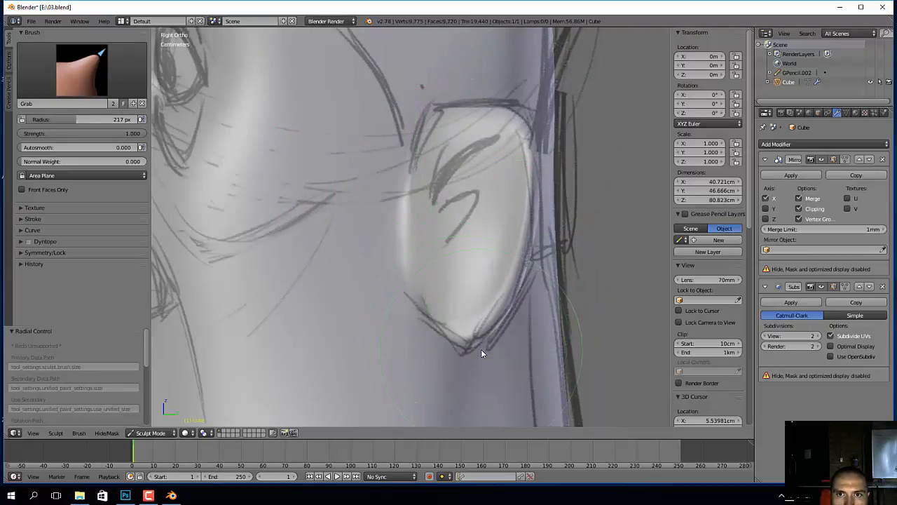
Step: In the front view, pull the ear's outer edge, lobe and upper corner onto the front sketch with the Grab brush
key("KP_1")
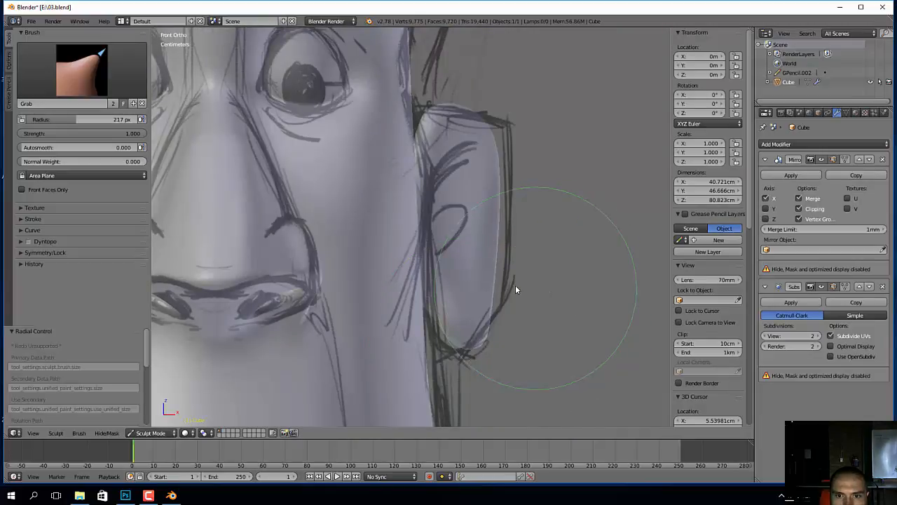
left_click_drag(515, 285, 523, 282)
left_click_drag(491, 338, 475, 337)
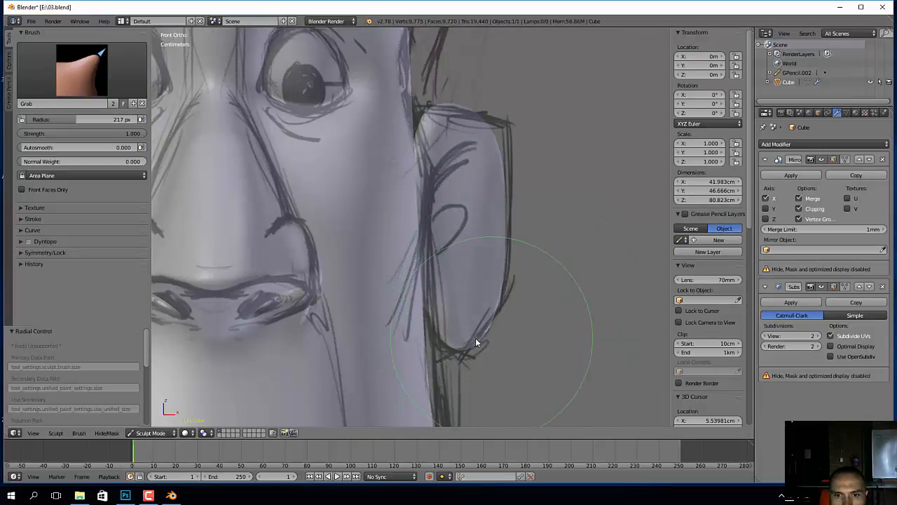
left_click_drag(509, 130, 508, 130)
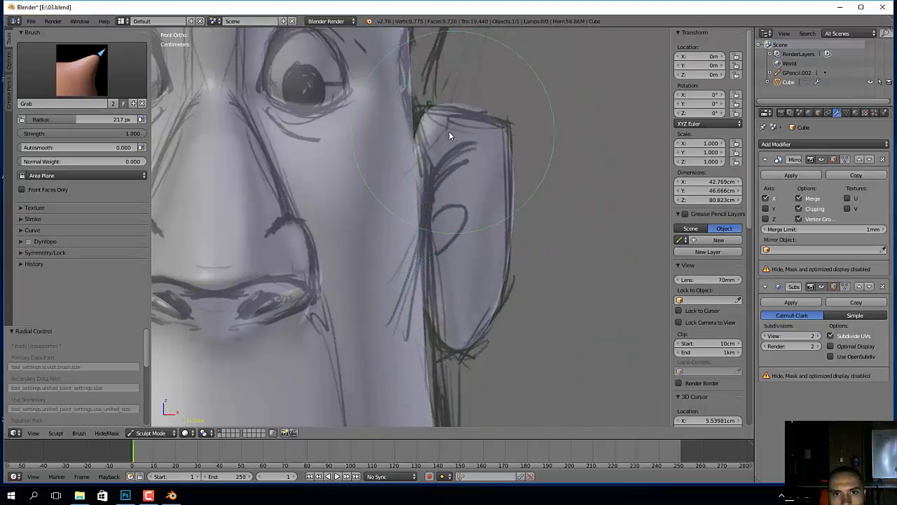
Step: Enter Edit Mode and slide two vertices on the ear's lower front along their edges by factors 0.377 and 0.374
scroll(480, 178, "down", 3)
middle_click_drag(501, 226, 435, 245)
key("Tab")
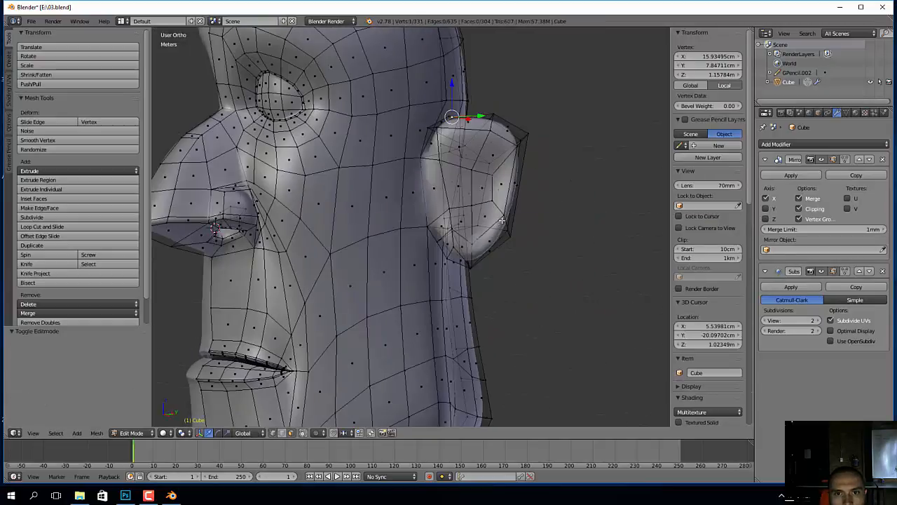
scroll(434, 249, "up", 3)
key("a")
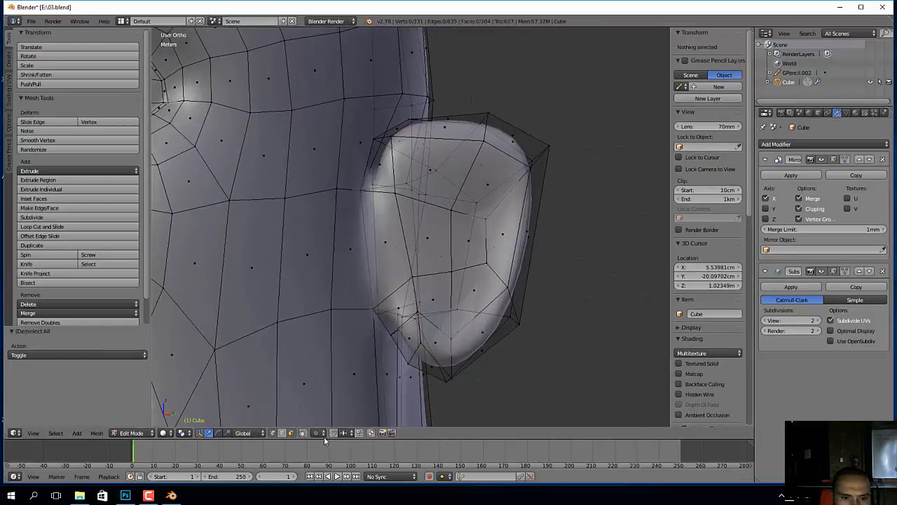
middle_click_drag(400, 247, 429, 300)
right_click(429, 300)
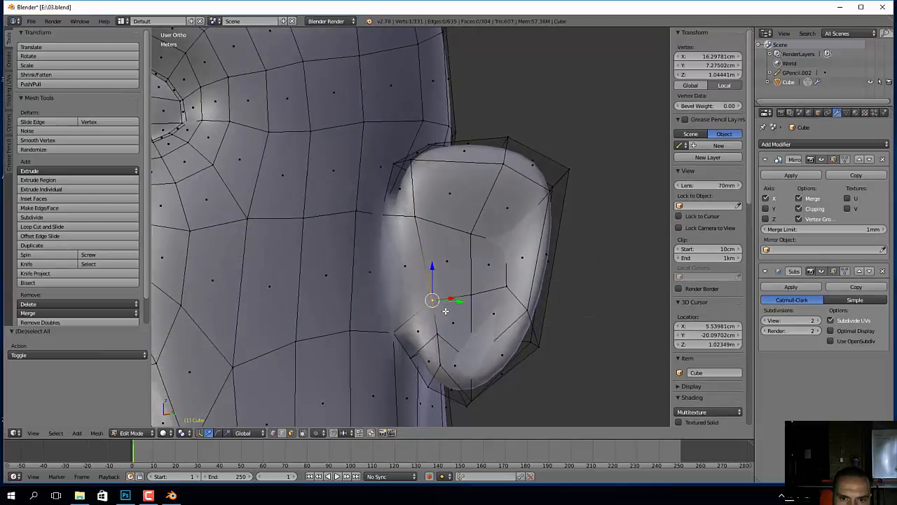
key("shift+v")
left_click(434, 329)
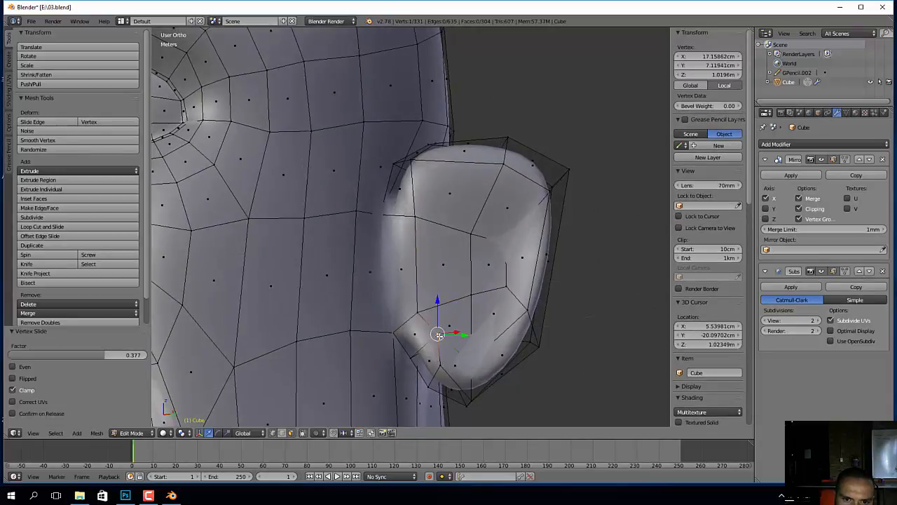
key("shift+v")
left_click(428, 346)
Step: Select the seven faces of the inner ear, inset them 1.8502 cm and smooth the resulting vertices once
right_click(412, 269, "alt")
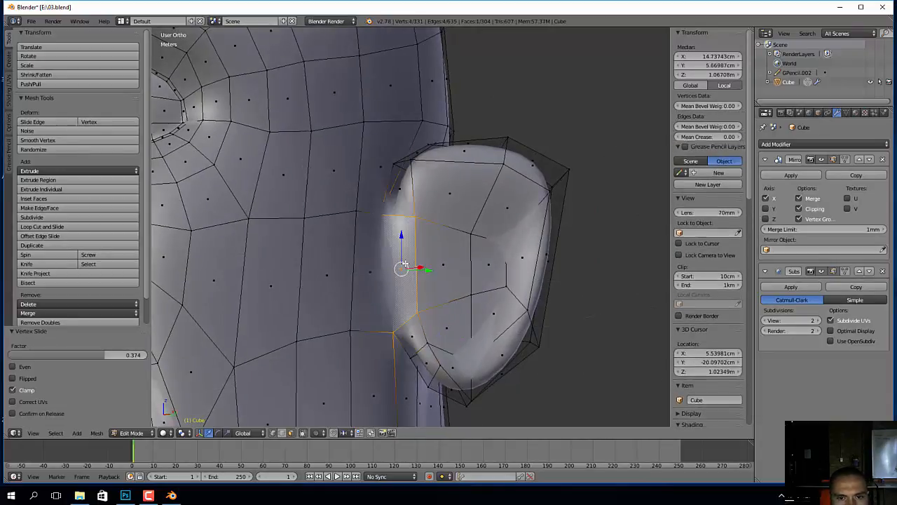
middle_click_drag(463, 223, 457, 230)
right_click(450, 215)
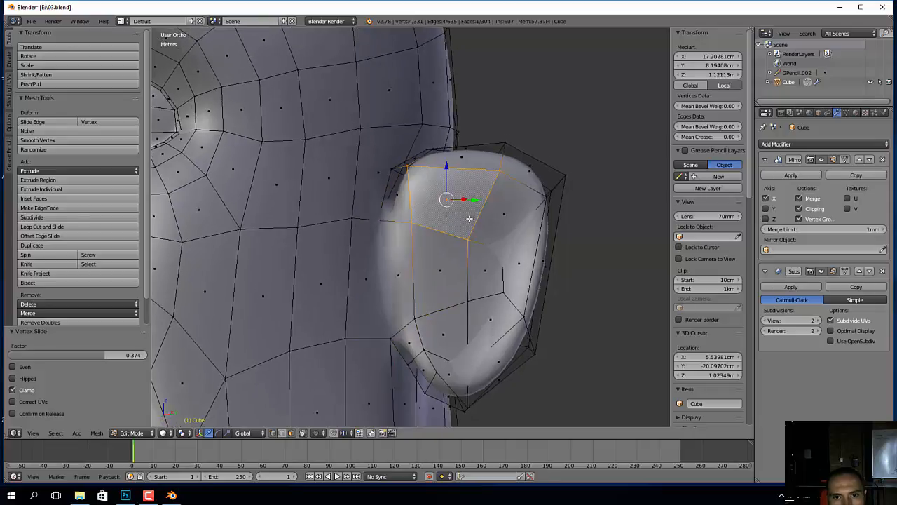
right_click(508, 222, "shift")
right_click(519, 253, "shift")
right_click(495, 272, "shift")
right_click(445, 267, "shift")
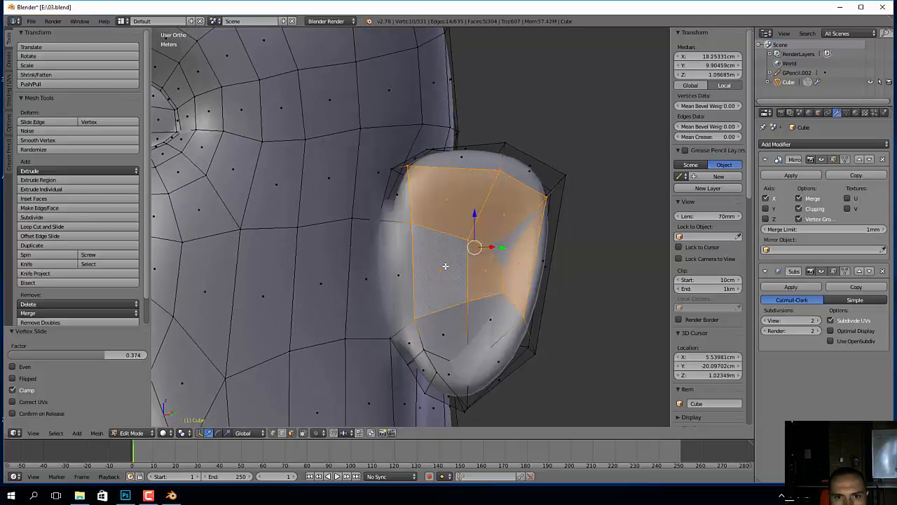
right_click(451, 321, "shift")
right_click(485, 320, "shift")
right_click(493, 319, "shift")
mouse_move(524, 266)
middle_mouse_down()
mouse_move(555, 277)
mouse_move(527, 267)
middle_mouse_up()
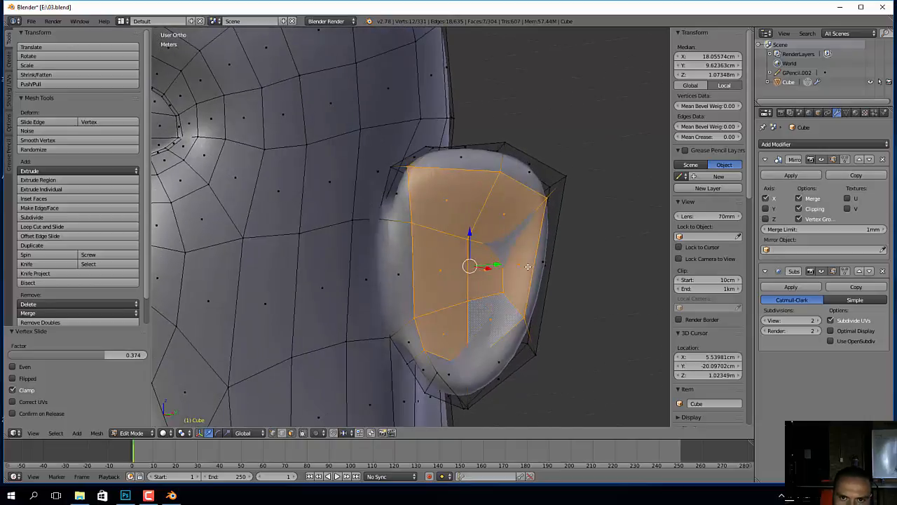
key("i")
left_click(594, 222)
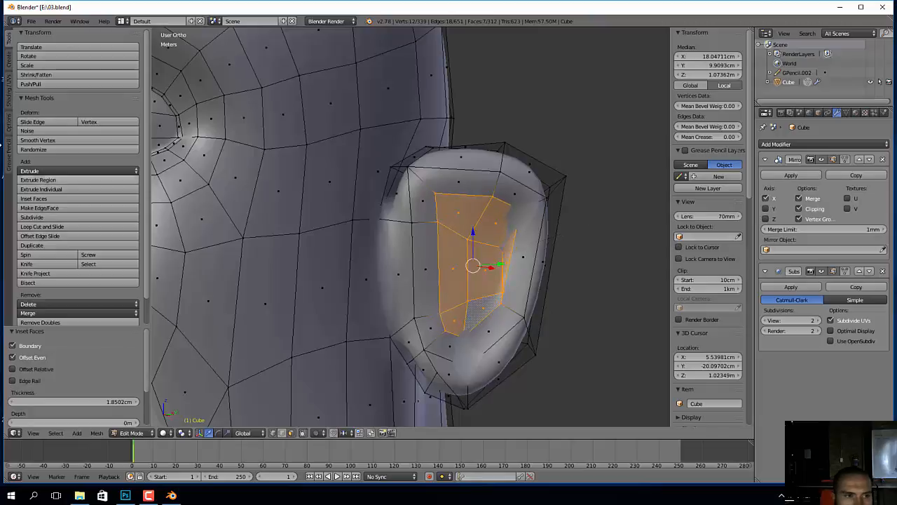
left_click(78, 141)
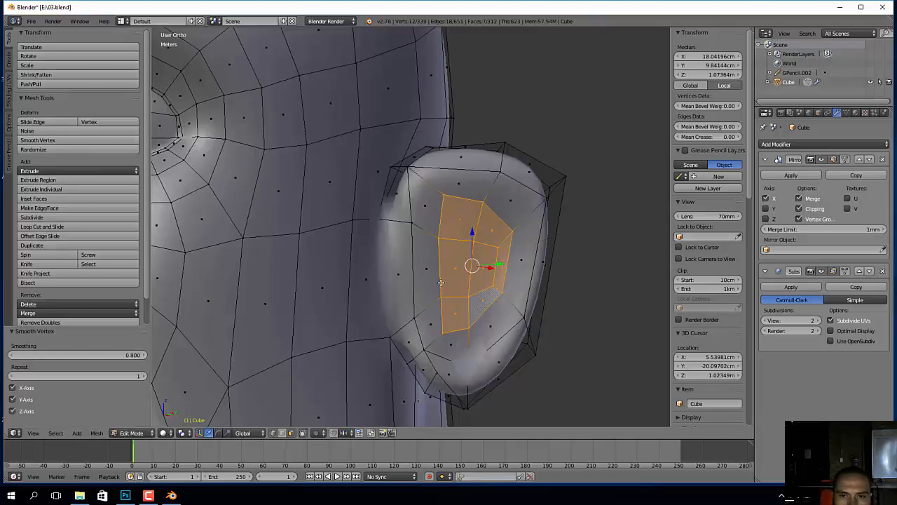
middle_click_drag(512, 280, 472, 281)
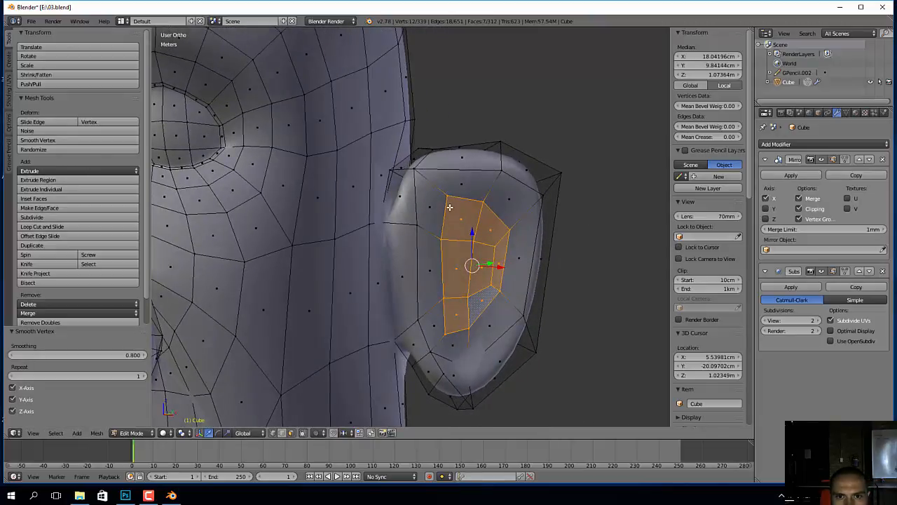
Step: Inset the inner ear faces a second time and smooth the new inner vertices repeatedly
key("i")
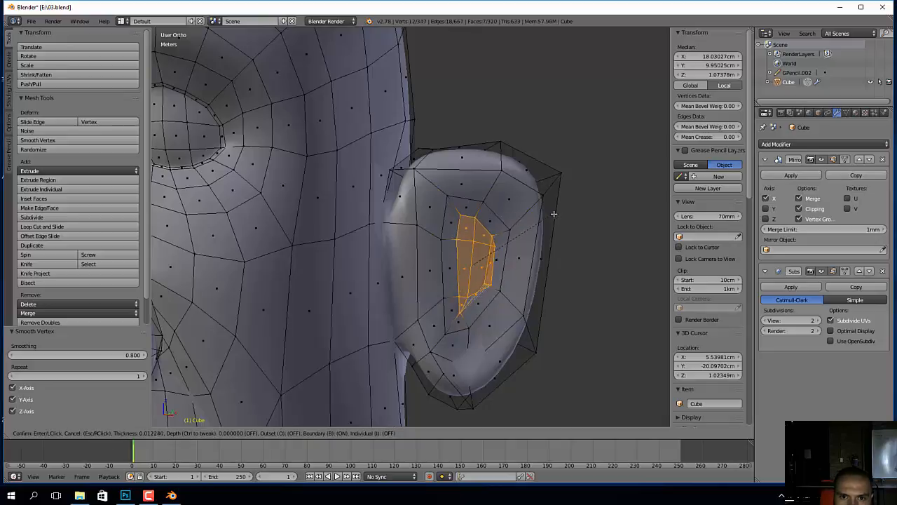
left_click(485, 211)
left_click(85, 139)
left_click(85, 138)
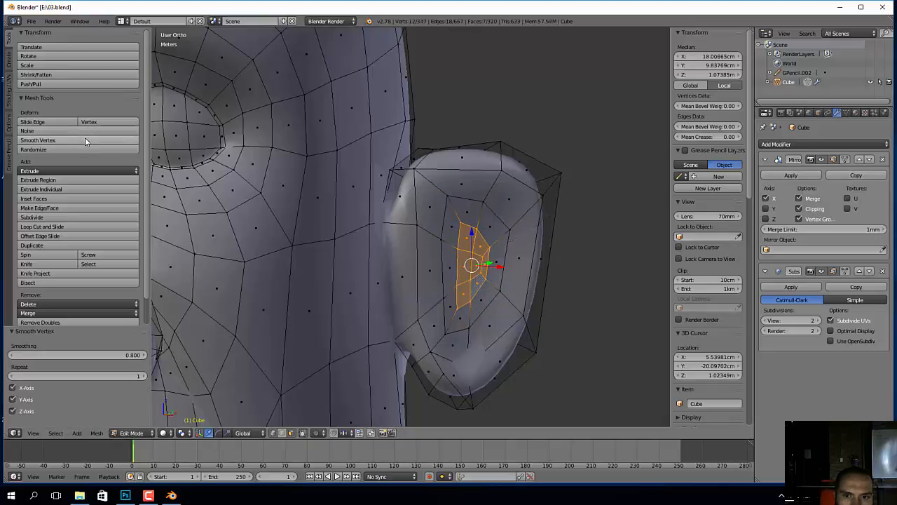
left_click(84, 138)
Step: Move the upper front vertex of the first inset loop 7.724 mm outward and 0.333 mm up
middle_click_drag(482, 248, 487, 245)
right_click(453, 201)
middle_click_drag(456, 204, 406, 223)
key("g")
left_click(475, 212)
Step: Select the vertical edge path in the middle of the inner ear and examine the ear's topology from several angles
right_click(472, 227, "alt")
scroll(481, 235, "up", 2)
middle_click_drag(483, 238, 466, 219)
right_click(464, 215)
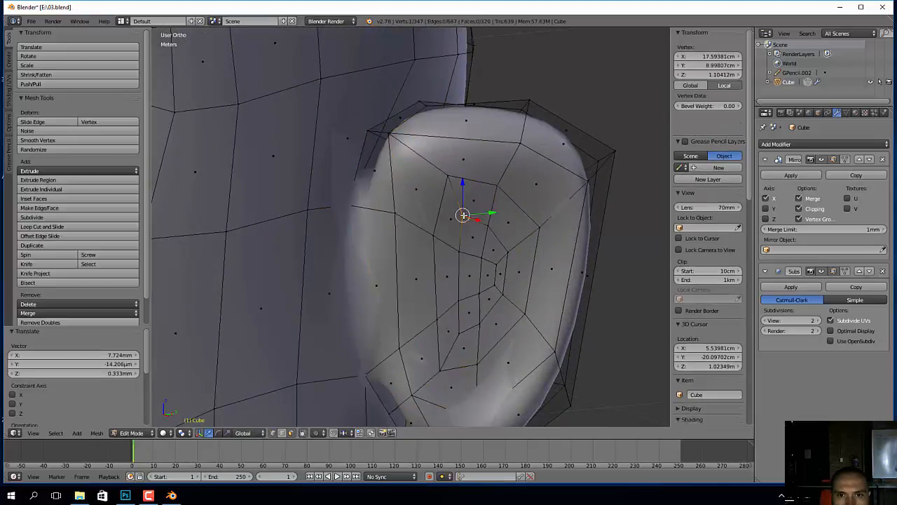
right_click(462, 223, "ctrl")
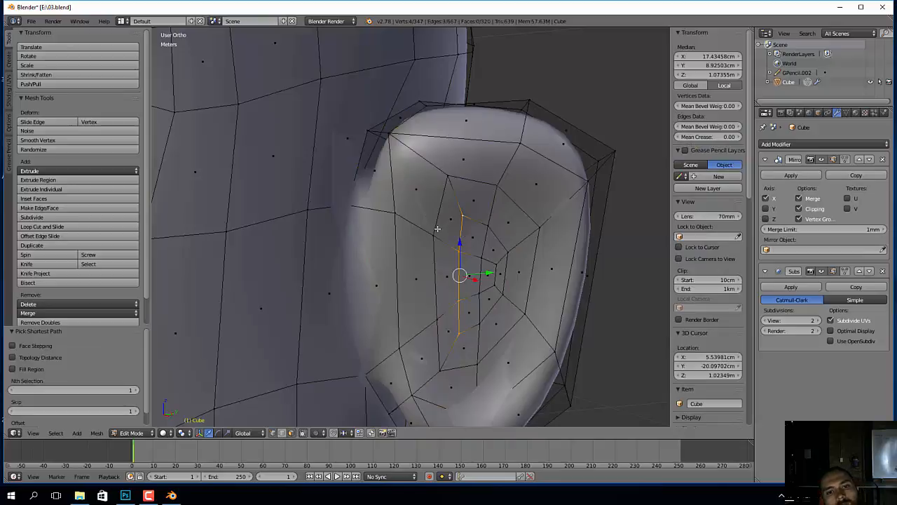
middle_click_drag(425, 225, 422, 222)
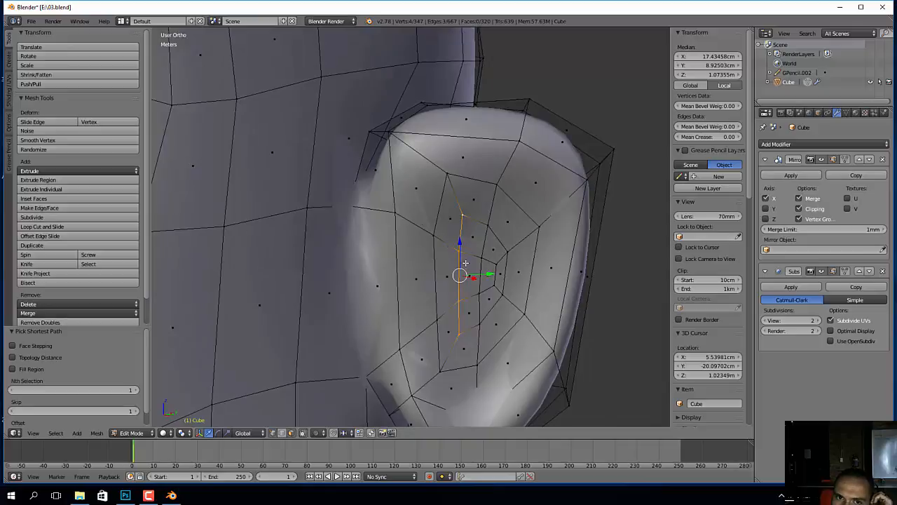
middle_click_drag(417, 120, 502, 138)
middle_click_drag(394, 139, 453, 136)
scroll(454, 144, "down", 3)
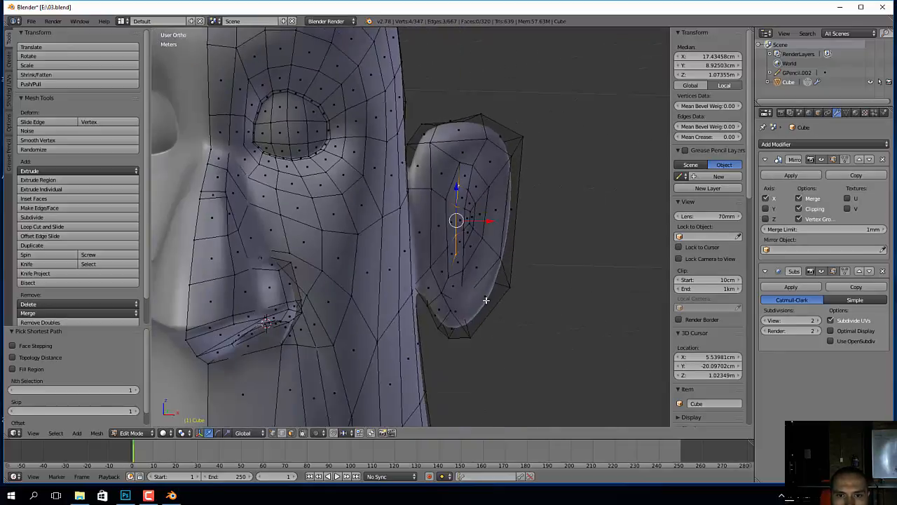
scroll(456, 297, "up", 2)
middle_click_drag(448, 297, 413, 287)
Step: Select the long face on the ear's front edge, inset it and smooth its vertices
right_click(428, 188)
middle_click_drag(428, 188, 460, 189)
right_click(393, 194)
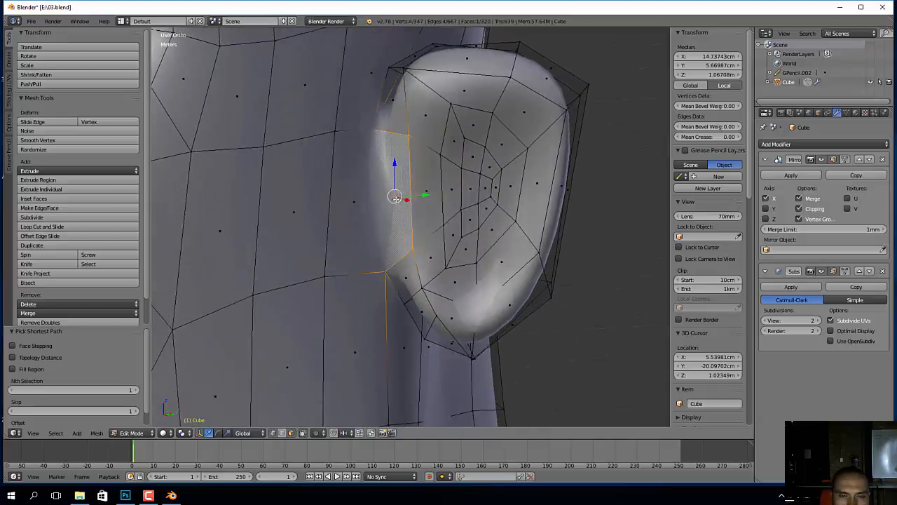
middle_click_drag(394, 194, 411, 192)
key("i")
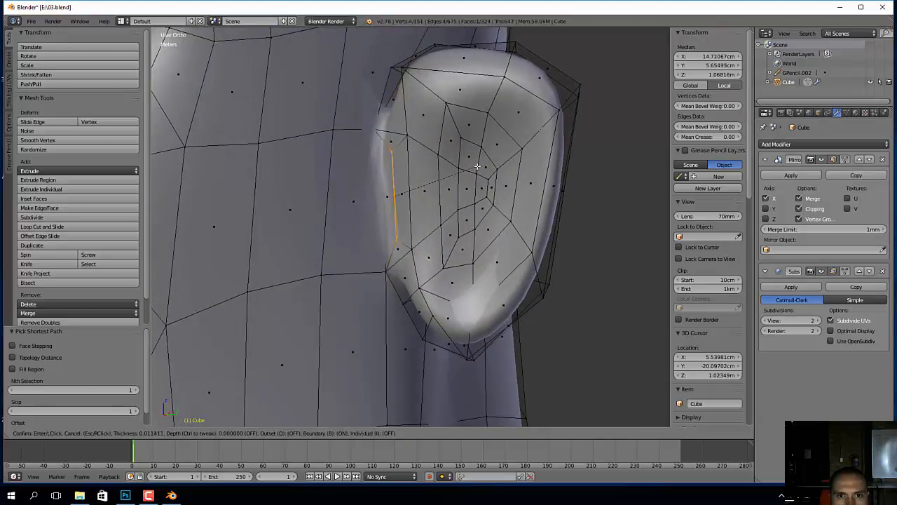
left_click(466, 167)
left_click(89, 141)
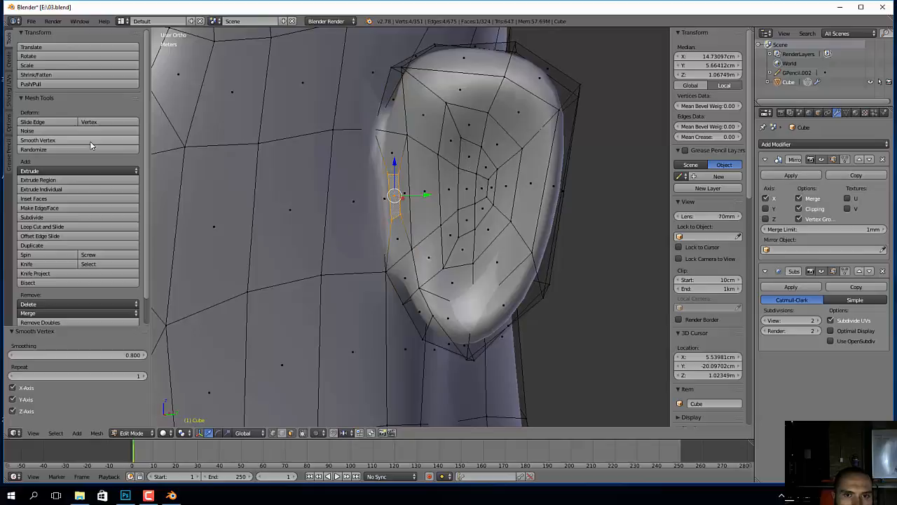
Step: Move the small inset face 1.214 cm outward and 2.483 mm down, and rescale it along the Y axis
middle_click_drag(364, 295, 430, 208)
key("g")
left_click(428, 264)
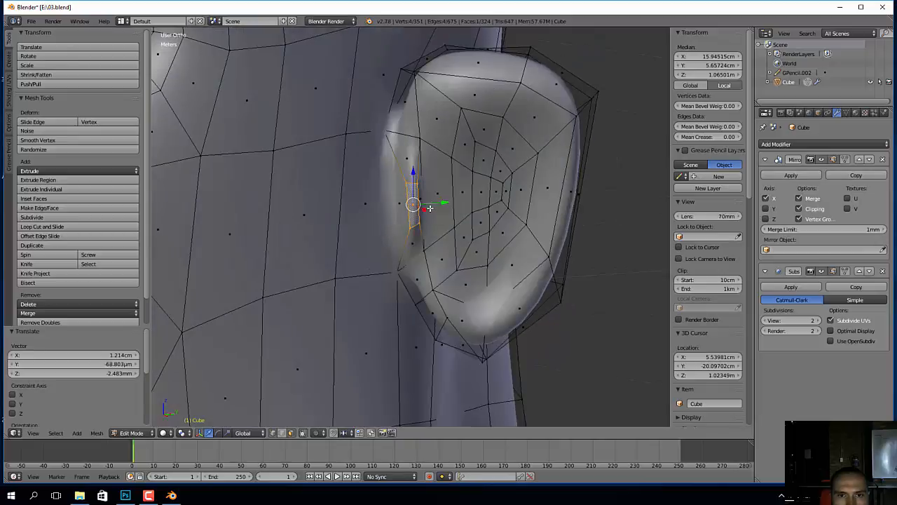
key("s")
key("y")
left_click(501, 191)
Step: Extrude the small front face 6.09 mm, rotate it 9.889° and move it about 1.28 cm back over the ear opening
middle_click_drag(502, 192, 461, 190)
key("e")
left_click(437, 236)
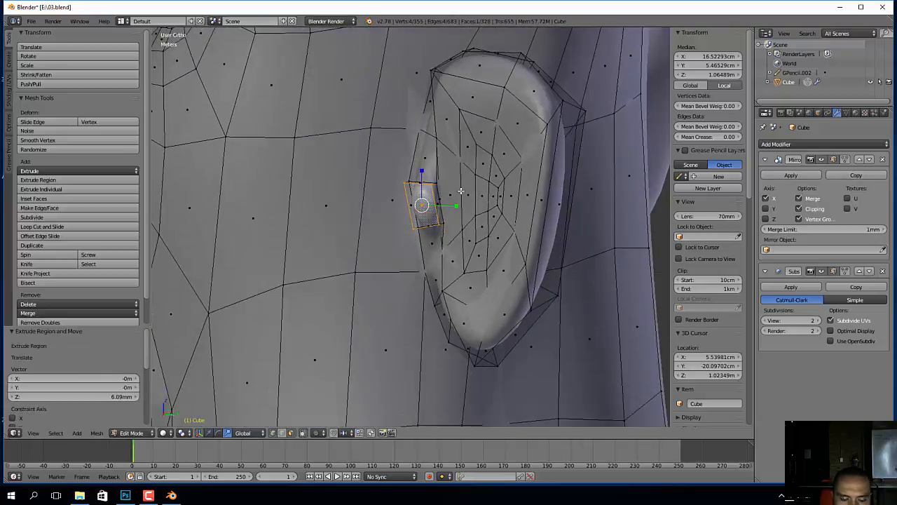
key("r")
left_click(491, 163)
key("g")
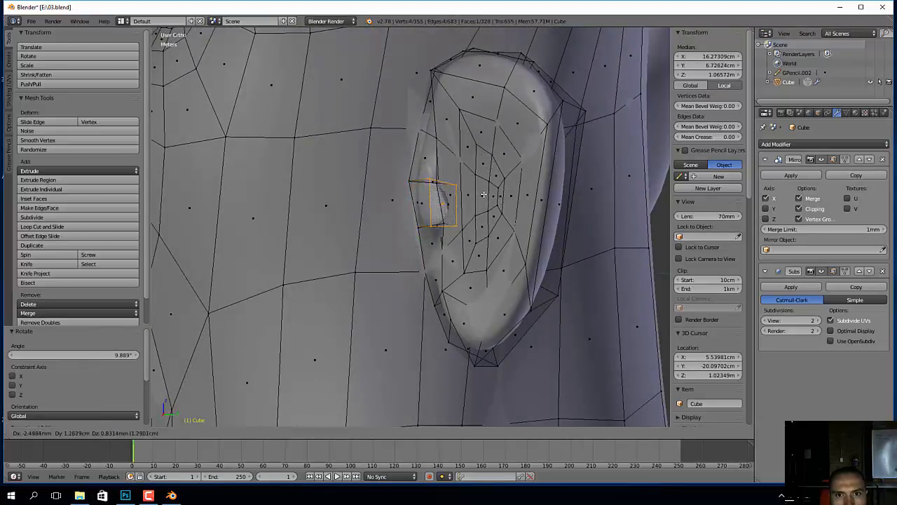
left_click(484, 195)
Step: Select the edge loop at the base of the extruded front flap and move it 9.339 mm along Y
mouse_move(412, 187)
middle_mouse_down()
mouse_move(426, 208)
mouse_move(416, 195)
middle_mouse_up()
key("3")
right_click(411, 208, "alt")
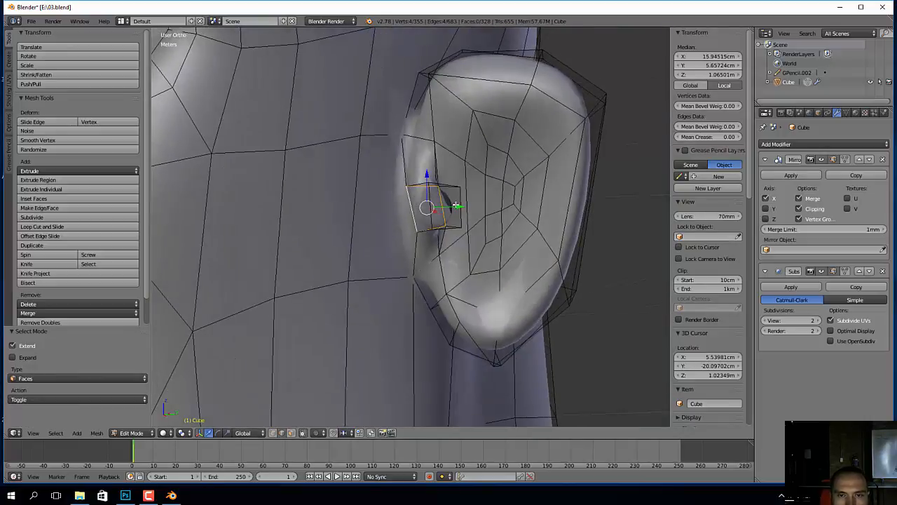
left_click_drag(455, 206, 466, 204)
middle_click_drag(465, 204, 460, 246)
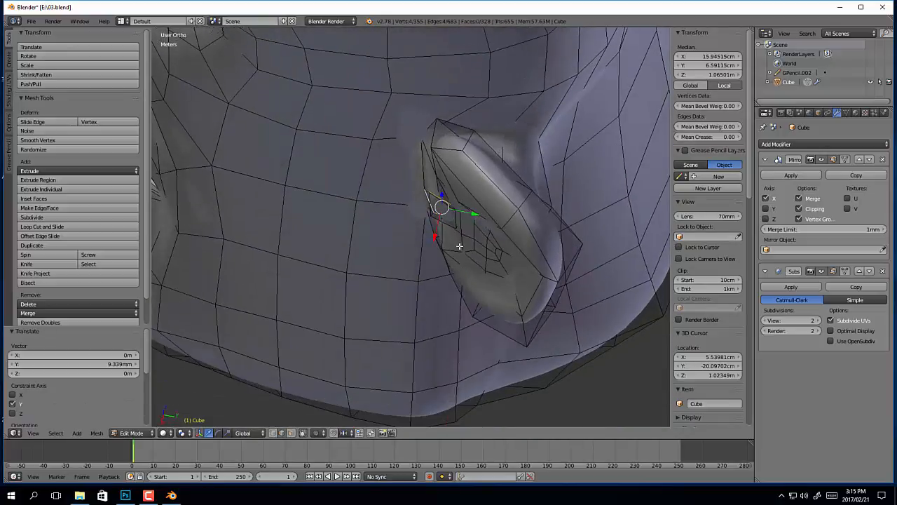
Step: Select the end face of the extruded front flap and shift it outward along the X axis
key("3")
key("a")
right_click(445, 215)
middle_click_drag(445, 215, 443, 197)
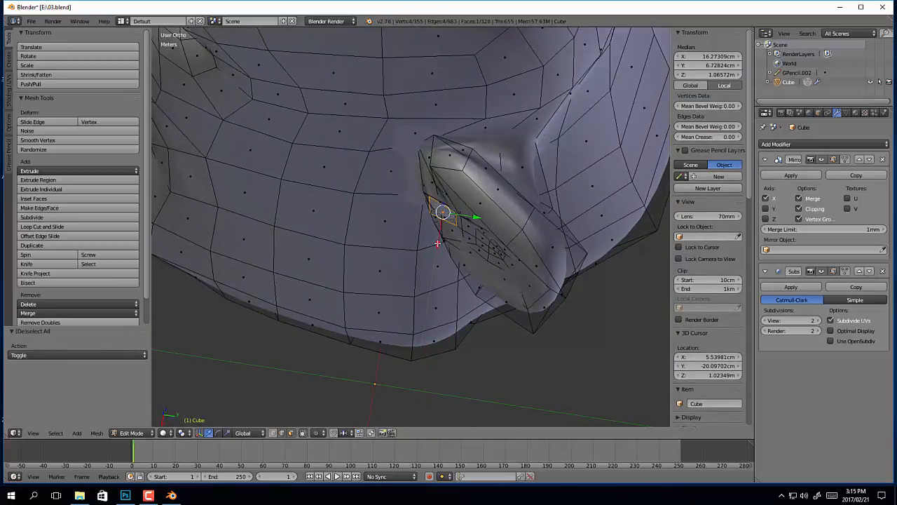
left_click_drag(438, 239, 436, 256)
middle_click_drag(436, 256, 448, 280)
Step: Leave Edit Mode and examine the smoothed ear and its front flap from above and from the side
key("Tab")
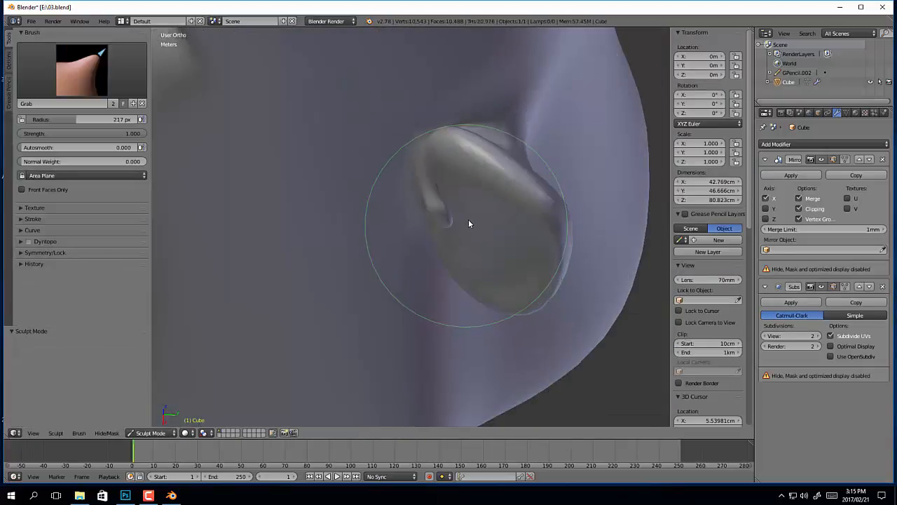
mouse_move(479, 213)
middle_mouse_down()
mouse_move(507, 170)
mouse_move(485, 200)
mouse_move(502, 188)
mouse_move(491, 205)
mouse_move(427, 202)
middle_mouse_up()
scroll(507, 170, "down", 2)
scroll(502, 188, "down", 5)
scroll(485, 204, "up", 4)
scroll(484, 201, "up", 2)
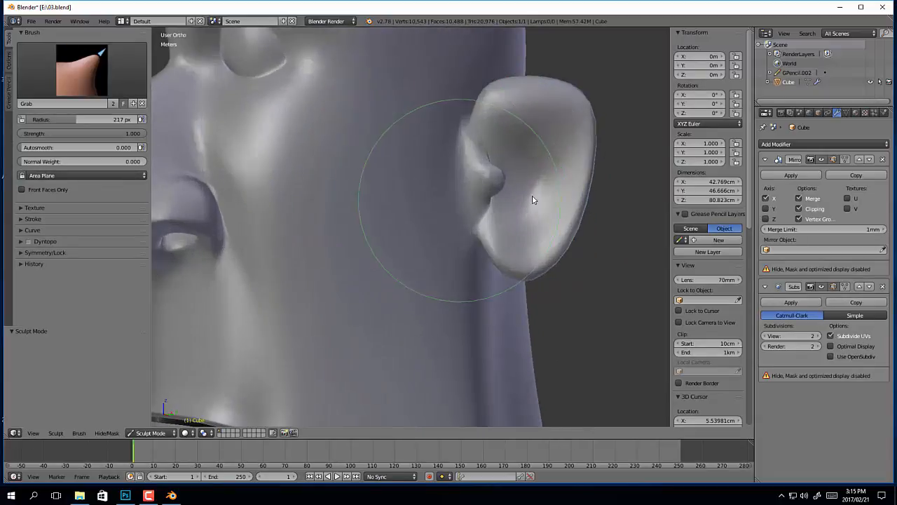
Step: Return to Edit Mode and undo the last adjustments to the base loop and end face of the ear's front flap
key("Tab")
middle_click_drag(502, 195, 472, 226)
key("ctrl+z")
key("ctrl+z")
key("ctrl+z")
key("ctrl+z")
key("ctrl+z")
key("ctrl+z")
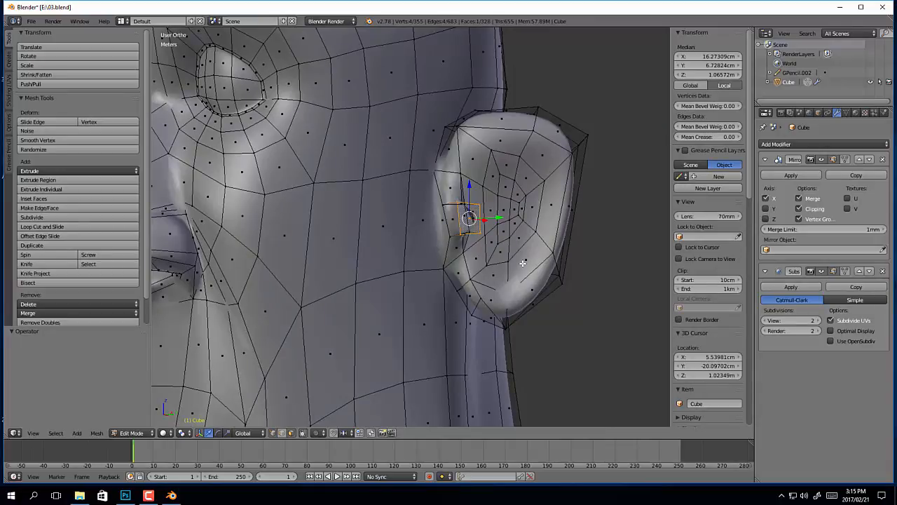
Step: Undo the ear's front flap extrusion and its supporting edge loop, leave Edit Mode and check the ear from behind and the side
key("ctrl+z")
key("ctrl+z")
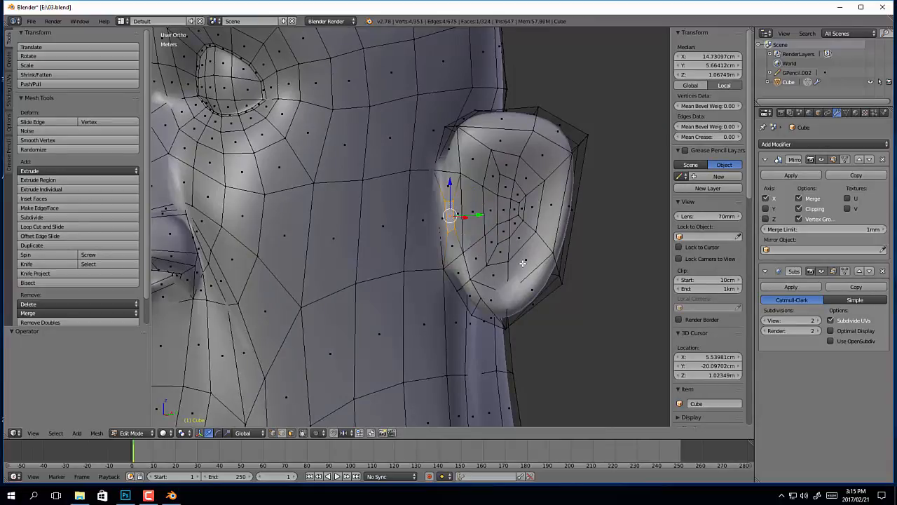
key("ctrl+z")
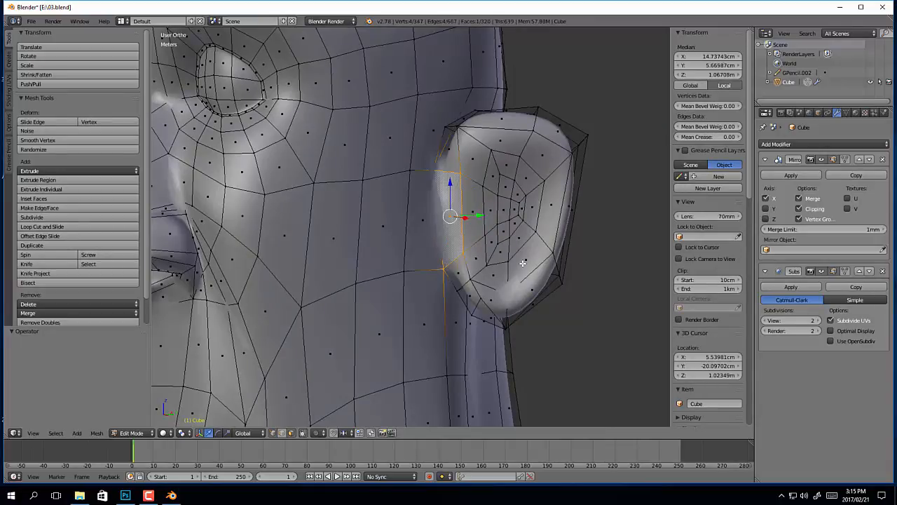
key("Tab")
left_click(401, 245)
scroll(401, 245, "down", 3)
mouse_move(401, 244)
middle_mouse_down()
mouse_move(459, 258)
mouse_move(438, 293)
mouse_move(409, 255)
mouse_move(356, 226)
mouse_move(548, 269)
mouse_move(391, 246)
middle_mouse_up()
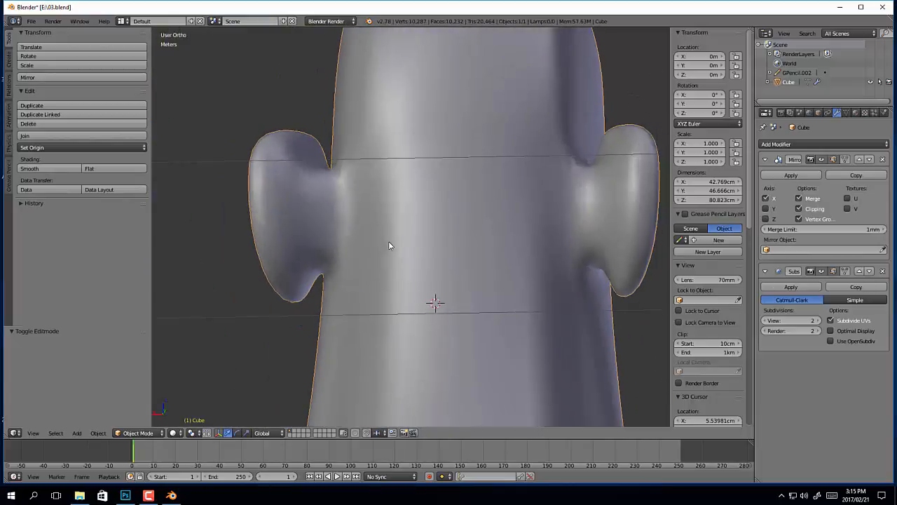
mouse_move(318, 233)
middle_mouse_down()
mouse_move(503, 245)
mouse_move(376, 248)
mouse_move(415, 266)
mouse_move(403, 254)
mouse_move(412, 234)
middle_mouse_up()
scroll(415, 266, "up", 4)
Step: In Sculpt Mode, use the Grab brush to pull the ear's inner surface toward the back of the head
key("ctrl+Tab")
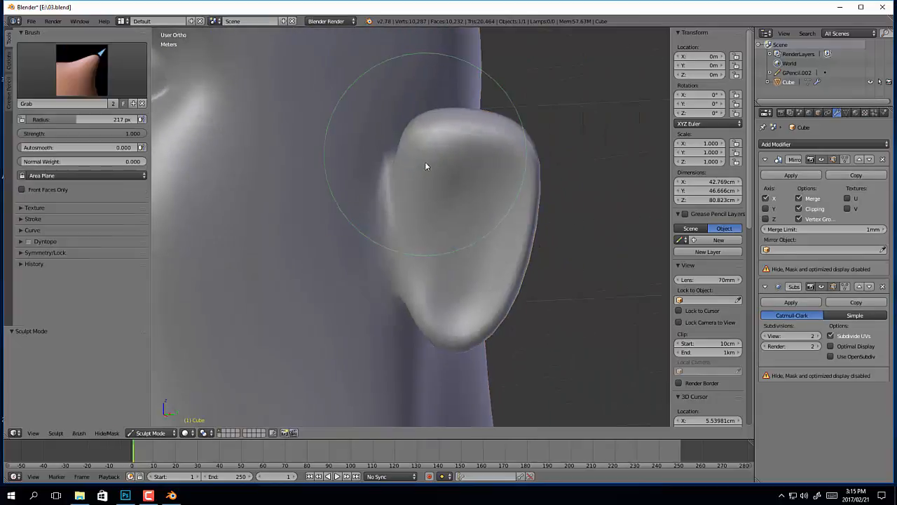
mouse_move(427, 165)
middle_mouse_down()
mouse_move(441, 201)
mouse_move(458, 341)
mouse_move(444, 193)
mouse_move(462, 142)
mouse_move(473, 301)
mouse_move(449, 261)
middle_mouse_up()
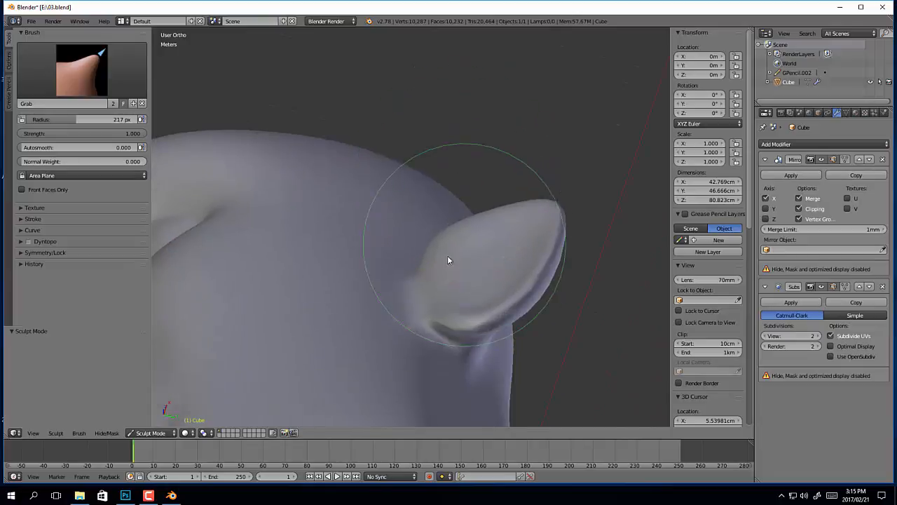
mouse_move(461, 288)
left_mouse_down()
mouse_move(482, 269)
mouse_move(485, 292)
mouse_move(492, 283)
left_mouse_up()
mouse_move(492, 283)
middle_mouse_down()
mouse_move(502, 325)
mouse_move(488, 281)
mouse_move(504, 272)
mouse_move(422, 309)
middle_mouse_up()
scroll(502, 327, "down", 1)
scroll(415, 314, "up", 3)
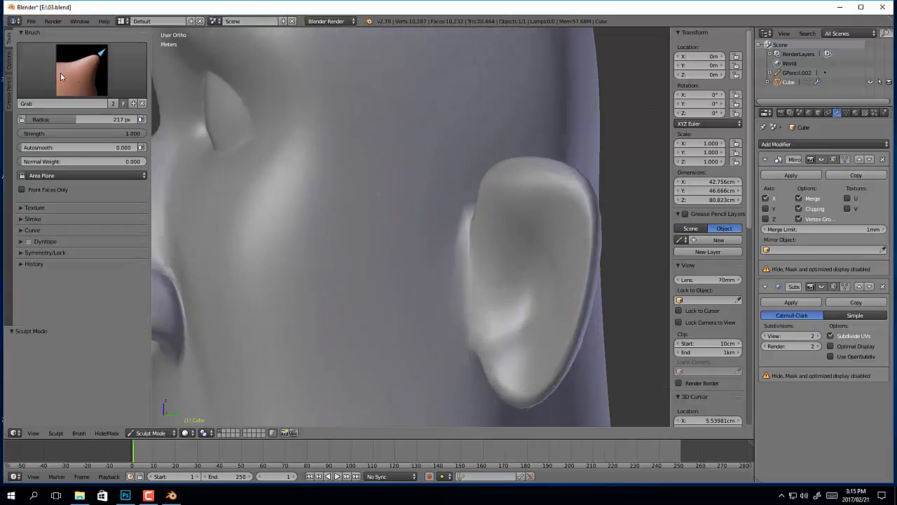
Step: Reduce the Grab brush radius to 86 px and pull the ear's lower rear edge slightly outward to match the side sketch
key("f")
left_click(471, 271)
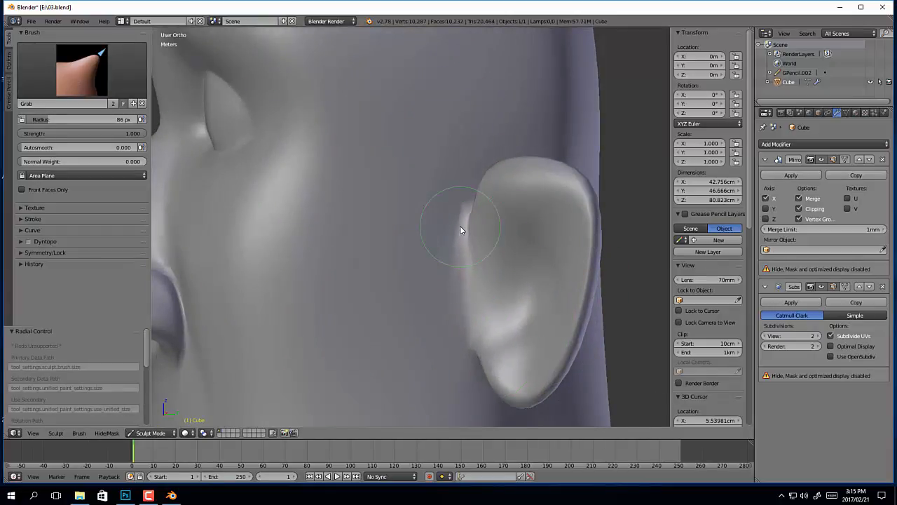
key("KP_3")
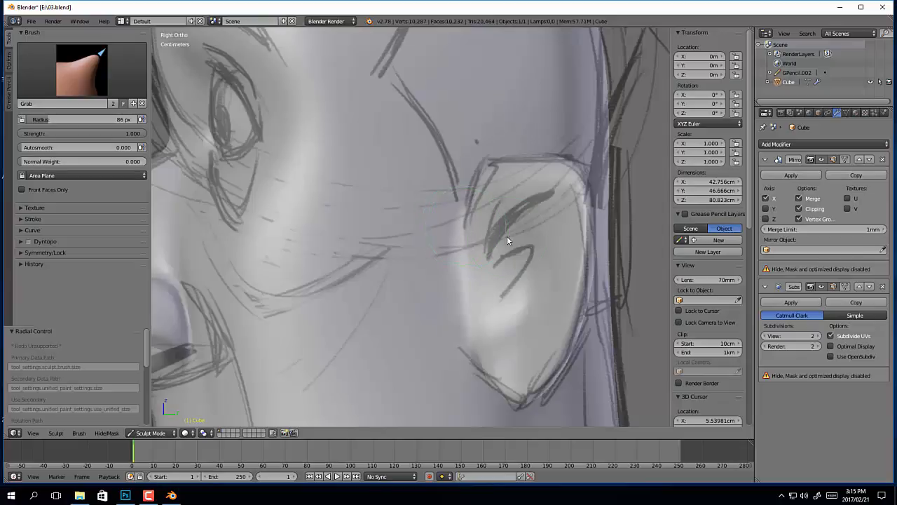
scroll(562, 297, "down", 1)
left_click_drag(570, 320, 578, 317)
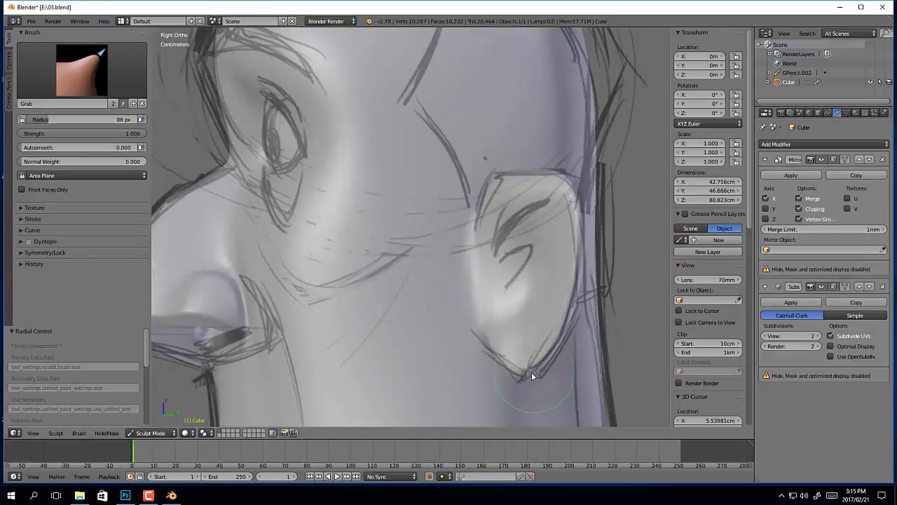
mouse_move(481, 269)
middle_mouse_down()
mouse_move(502, 278)
mouse_move(472, 304)
mouse_move(494, 319)
mouse_move(496, 288)
middle_mouse_up()
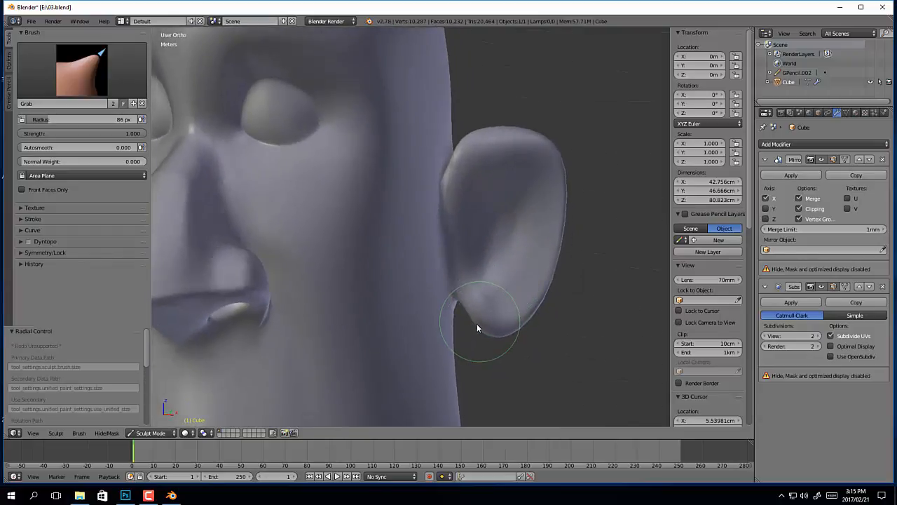
Step: In Edit Mode, enable vertex selection through the mesh and move the vertex at the earlobe's base by 3.004, 1.109 and 2.221 mm
mouse_move(454, 331)
middle_mouse_down()
mouse_move(518, 320)
mouse_move(428, 269)
mouse_move(537, 280)
mouse_move(530, 329)
mouse_move(493, 361)
mouse_move(485, 303)
mouse_move(518, 361)
middle_mouse_up()
key("Tab")
right_click(474, 375)
key("a")
right_click(457, 365)
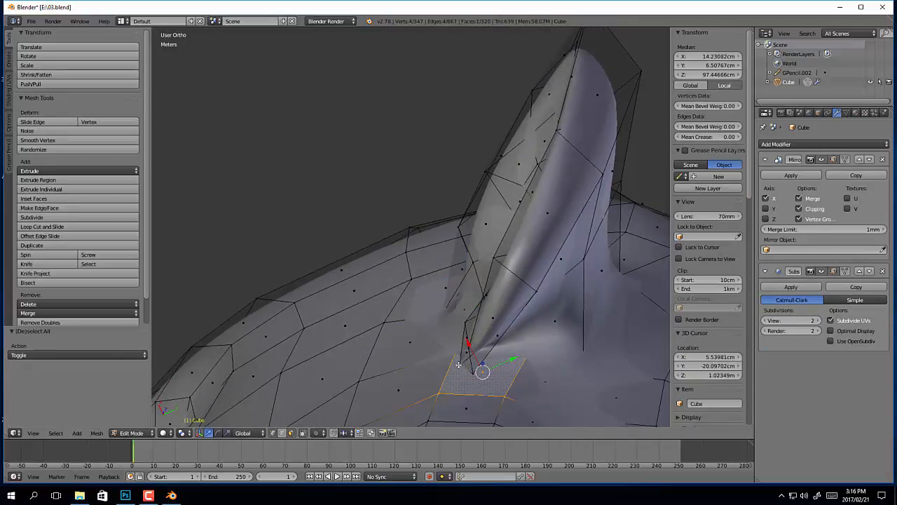
key("a")
right_click(474, 368)
right_click(474, 383)
key("a")
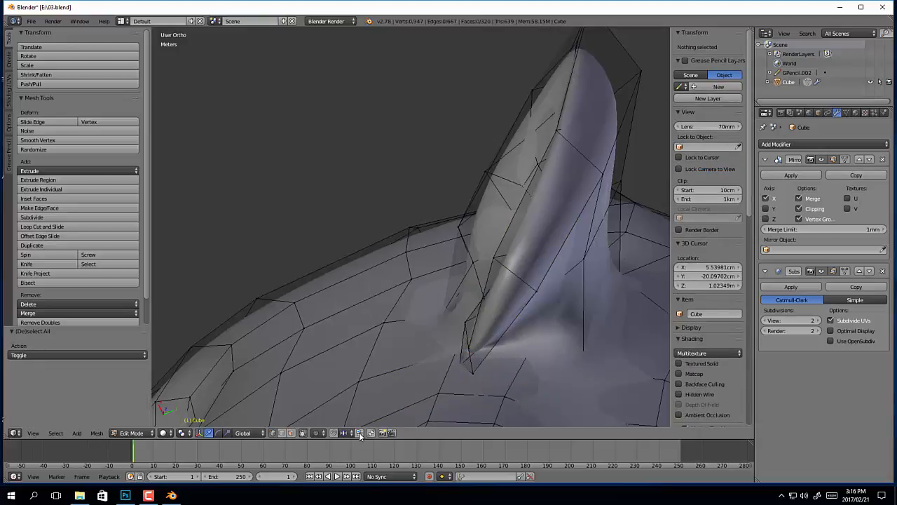
left_click(316, 431)
right_click(480, 373)
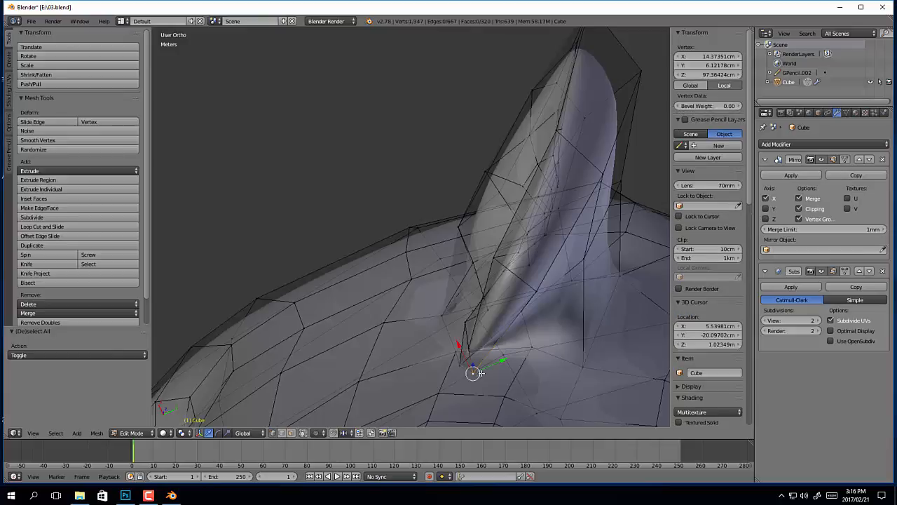
key("g")
left_click(491, 355)
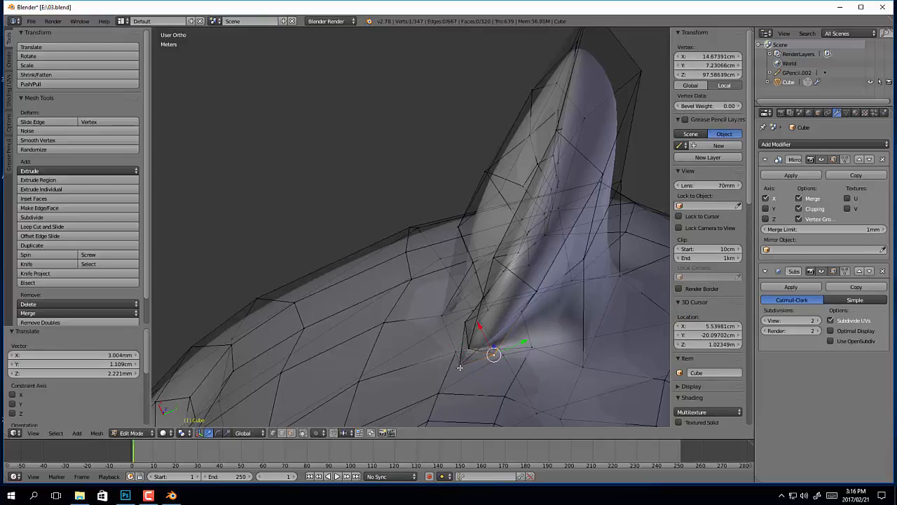
Step: Reposition the vertices where the earlobe meets the head, shifting the lower front one by -0.246, -1.623 and -3.914 mm
key("g")
left_click(492, 357)
middle_click_drag(492, 357, 435, 275)
key("g")
left_click(464, 303)
middle_click_drag(464, 303, 445, 291)
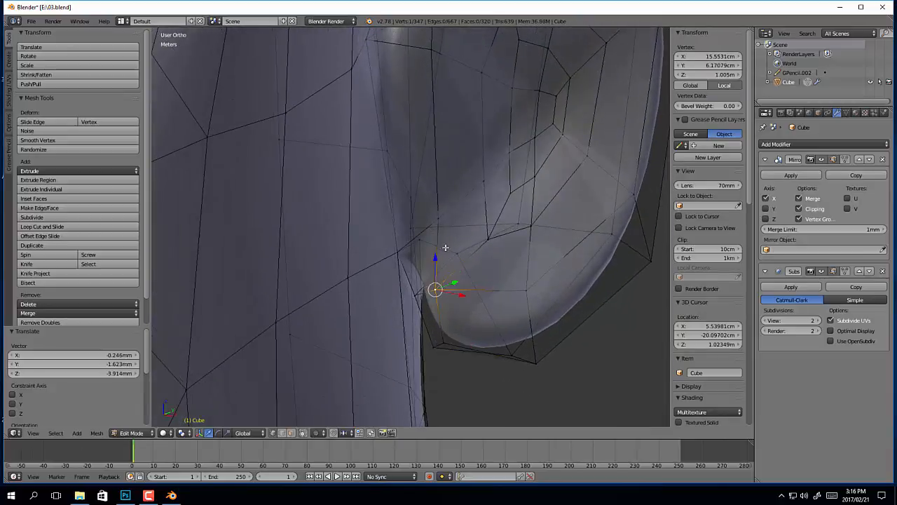
Step: Slide the ear's lower front vertex along its edge by a factor of 0.821 and reposition a vertex on the ear's outer part
middle_click_drag(445, 248, 453, 216)
left_click(417, 240)
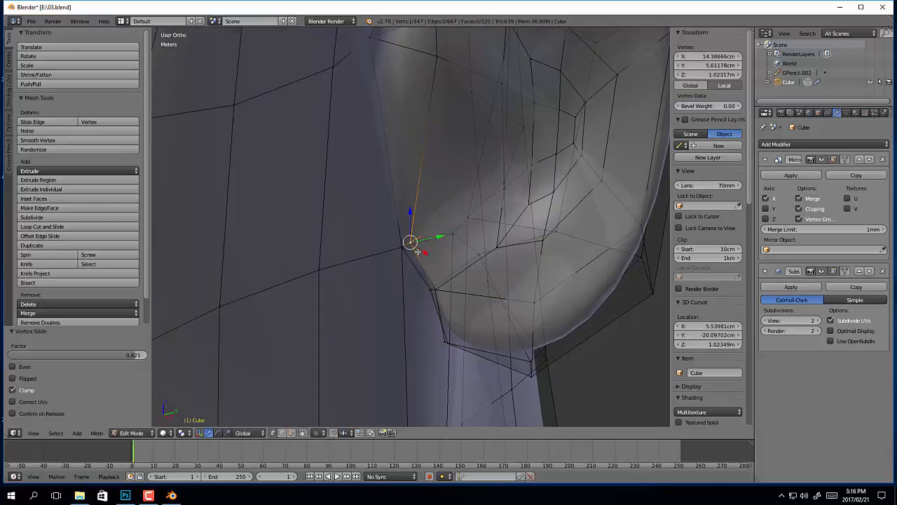
middle_click_drag(417, 240, 423, 364)
left_click(430, 306)
key("a")
right_click(435, 203)
key("g")
left_click(429, 201)
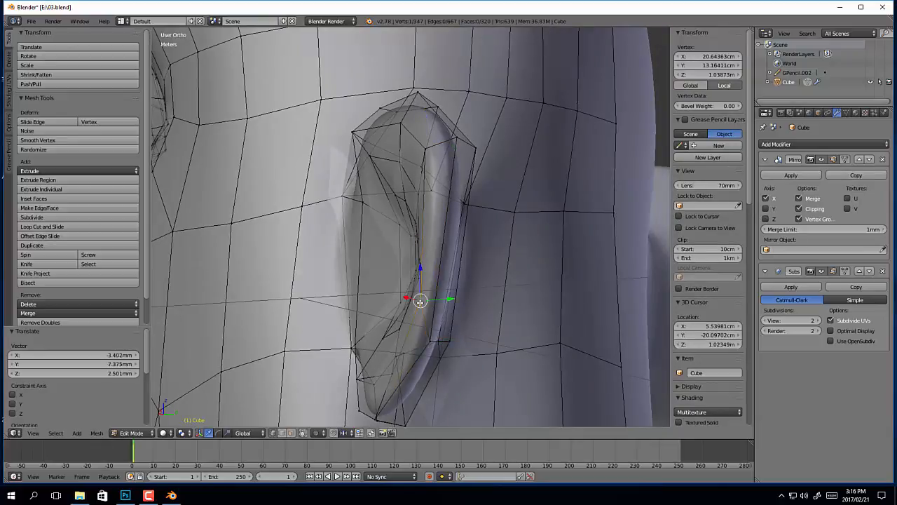
Step: Move the upper front vertex inside the ear's rim by -0.549, -8.044 and 2.004 mm
middle_click_drag(417, 349, 390, 166)
right_click(369, 206)
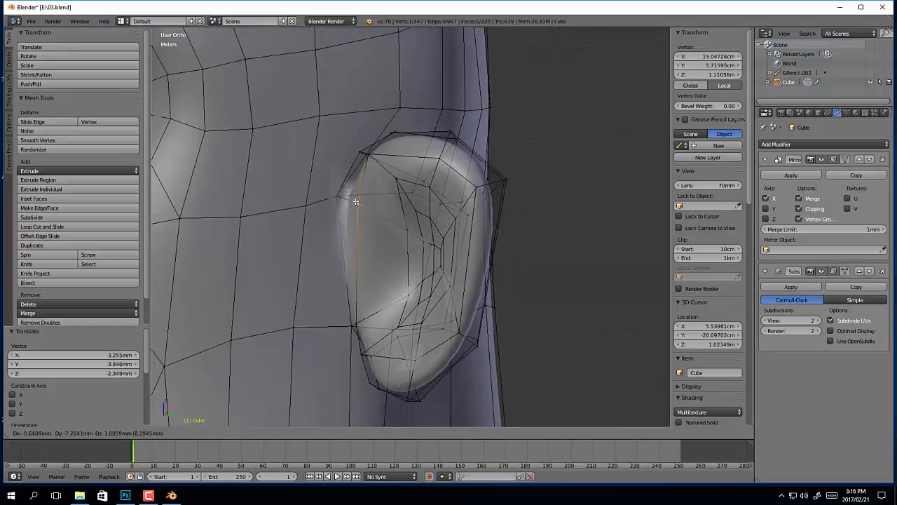
left_click(355, 203)
scroll(358, 205, "down", 2)
middle_click_drag(374, 214, 412, 185)
scroll(458, 238, "up", 3)
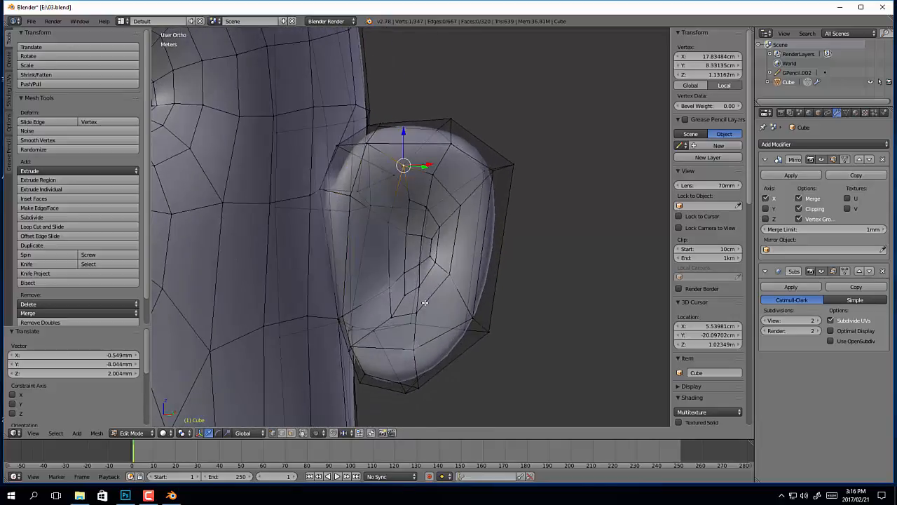
Step: Widen the ear's hollow by moving its upper front vertex -6.759, -4.996, -6.033 mm and its lower front vertex -3.222, -2.425, -2.346 mm
right_click(392, 316, "ctrl")
right_click(406, 169)
key("g")
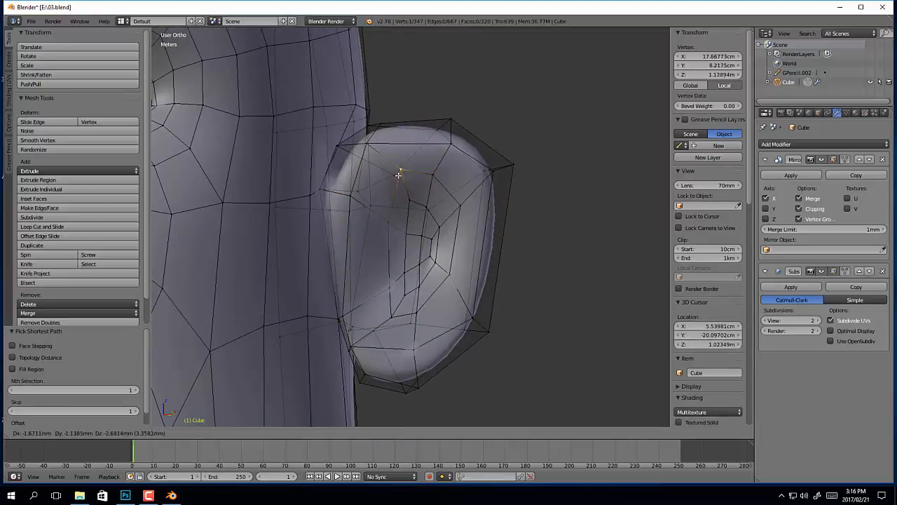
left_click(393, 177)
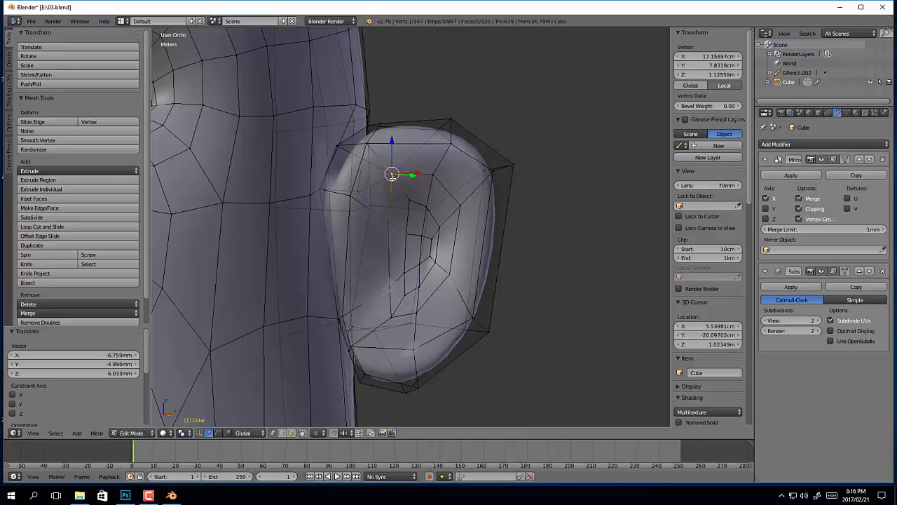
key("g")
left_click(378, 301)
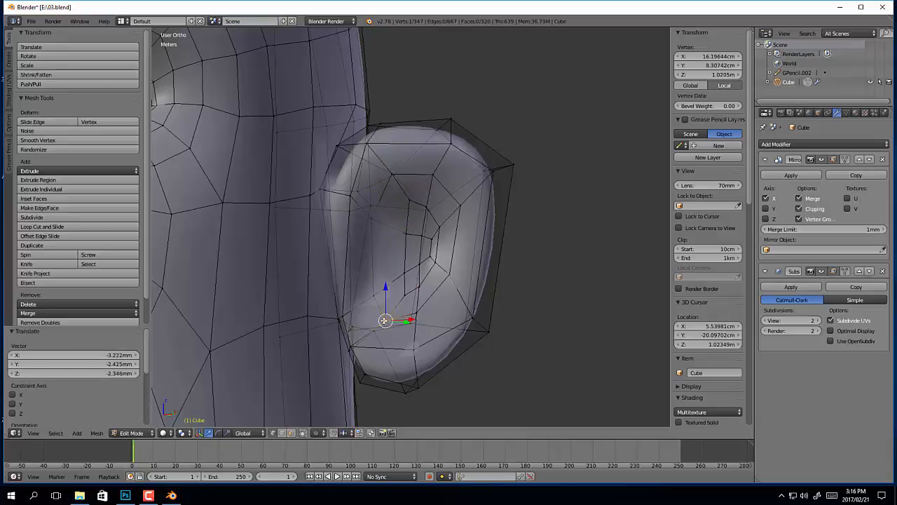
Step: Leave Edit Mode and compare the smoothed head and ears with the front and side sketches
mouse_move(385, 320)
middle_mouse_down()
mouse_move(338, 323)
mouse_move(371, 287)
mouse_move(504, 277)
mouse_move(521, 278)
mouse_move(484, 285)
mouse_move(538, 284)
mouse_move(392, 297)
mouse_move(456, 296)
mouse_move(486, 269)
mouse_move(394, 272)
mouse_move(455, 267)
middle_mouse_up()
key("Tab")
scroll(311, 300, "down", 3)
key("KP_5")
key("KP_1")
key("KP_5")
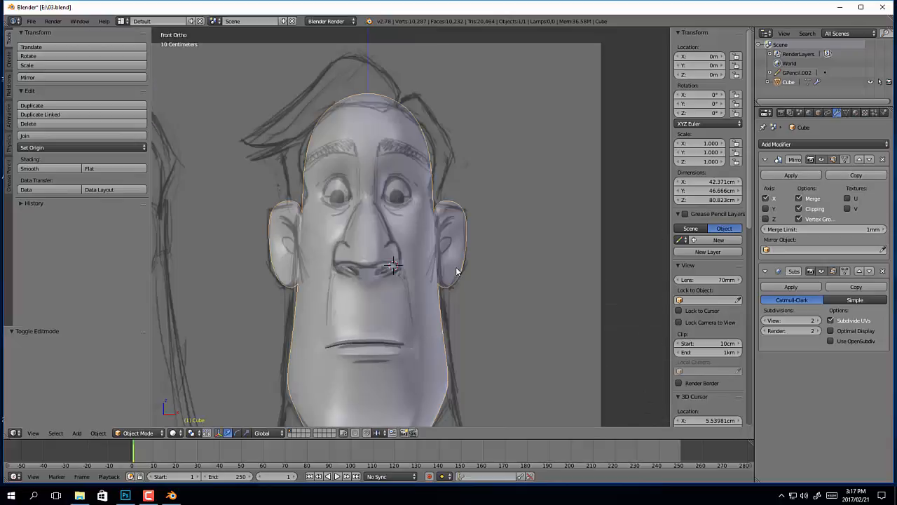
key("KP_3")
key("KP_1")
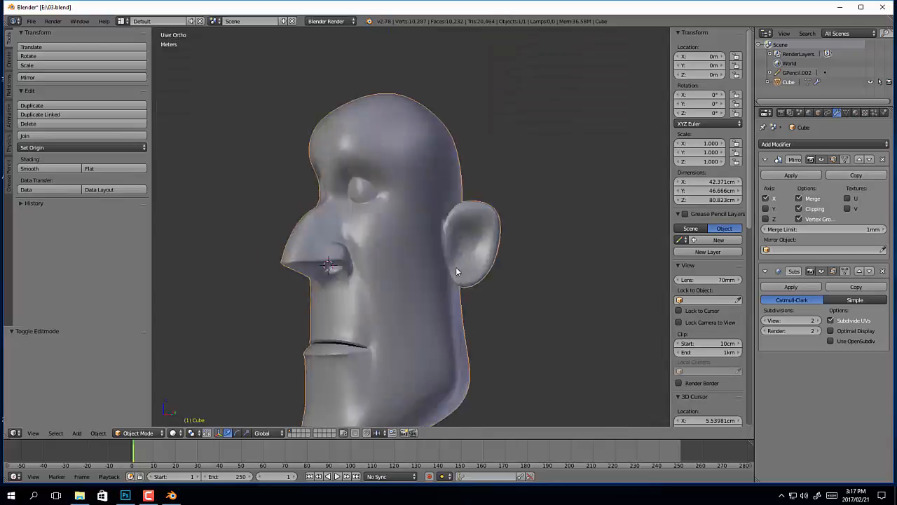
key("KP_3")
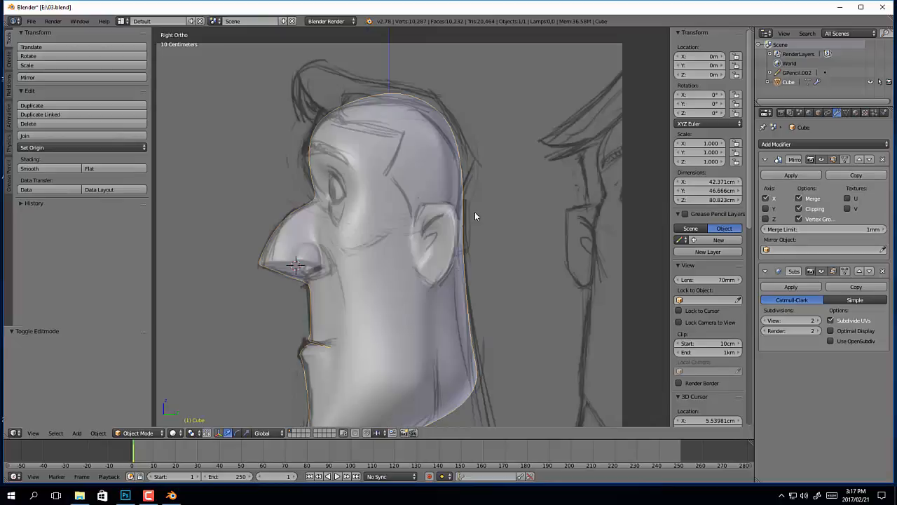
Step: In Sculpt Mode, enlarge the Grab brush radius to 154 px and pull the nostril wing backward toward the side sketch
key("Tab")
scroll(368, 289, "up", 3)
middle_click_drag(369, 290, 405, 293, "shift")
key("Tab")
scroll(354, 255, "up", 3)
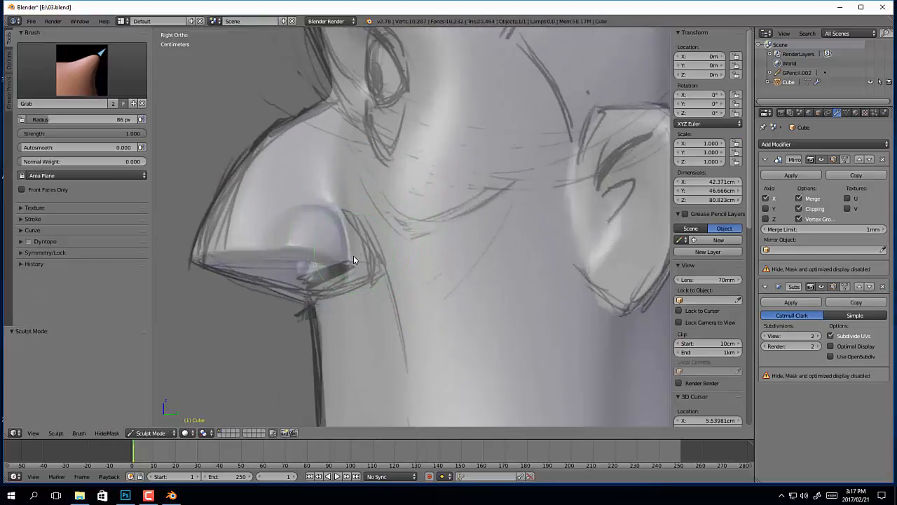
key("f")
left_click(386, 253)
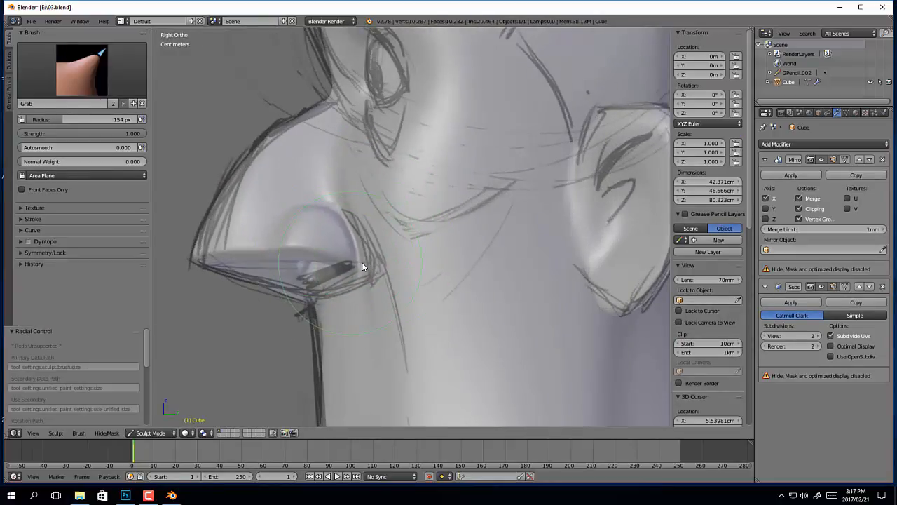
scroll(362, 259, "down", 1)
scroll(362, 259, "down", 3)
Step: Return to Edit Mode and move the cheek vertex just behind the nostril 6.045 mm along Y
mouse_move(362, 260)
middle_mouse_down()
mouse_move(473, 273)
mouse_move(437, 258)
mouse_move(385, 270)
mouse_move(395, 281)
mouse_move(425, 263)
middle_mouse_up()
key("Tab")
scroll(406, 279, "up", 4)
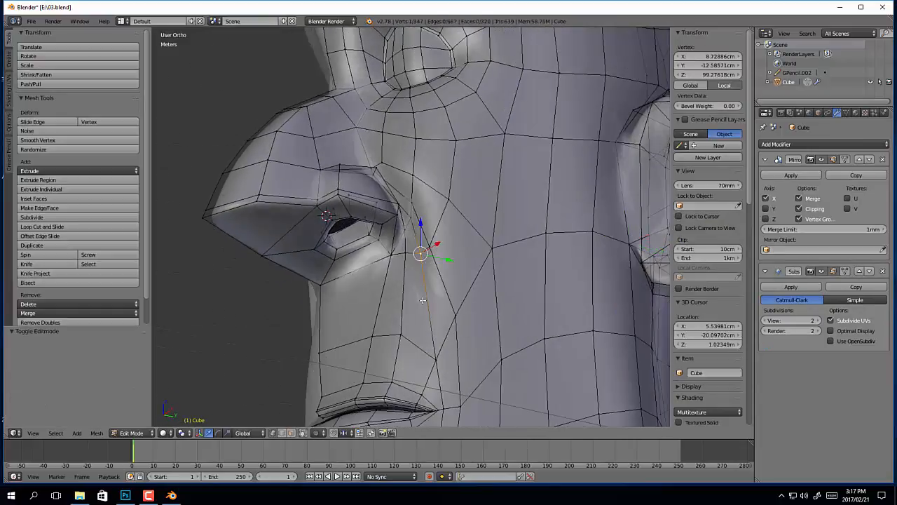
middle_click_drag(423, 300, 452, 252)
left_click(426, 311)
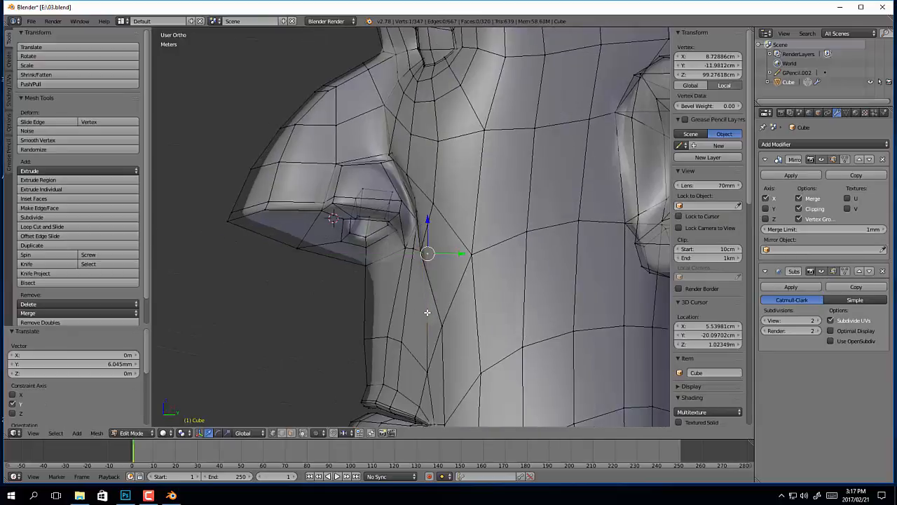